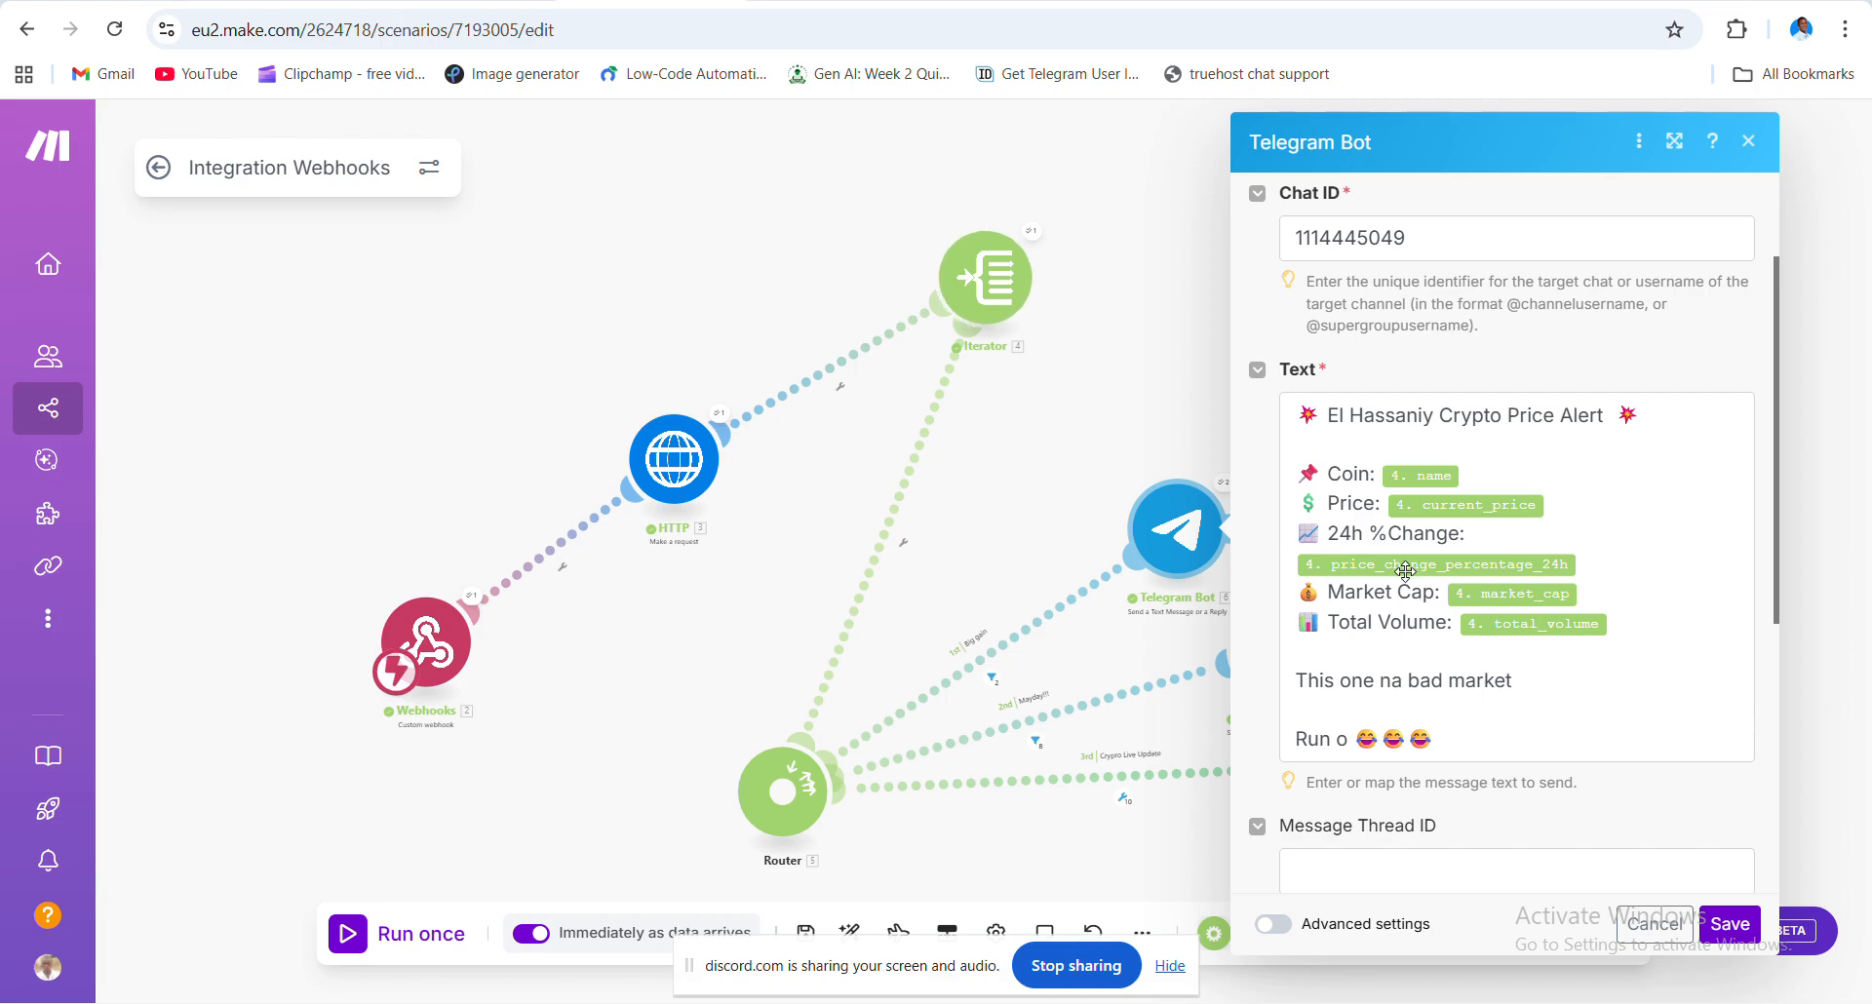
- Open the Crypto Update bot chat in Telegram to view the XRP, Tether and Solana alerts, then move the window aside
mouse_move(1406, 570)
mouse_move(1033, 1001)
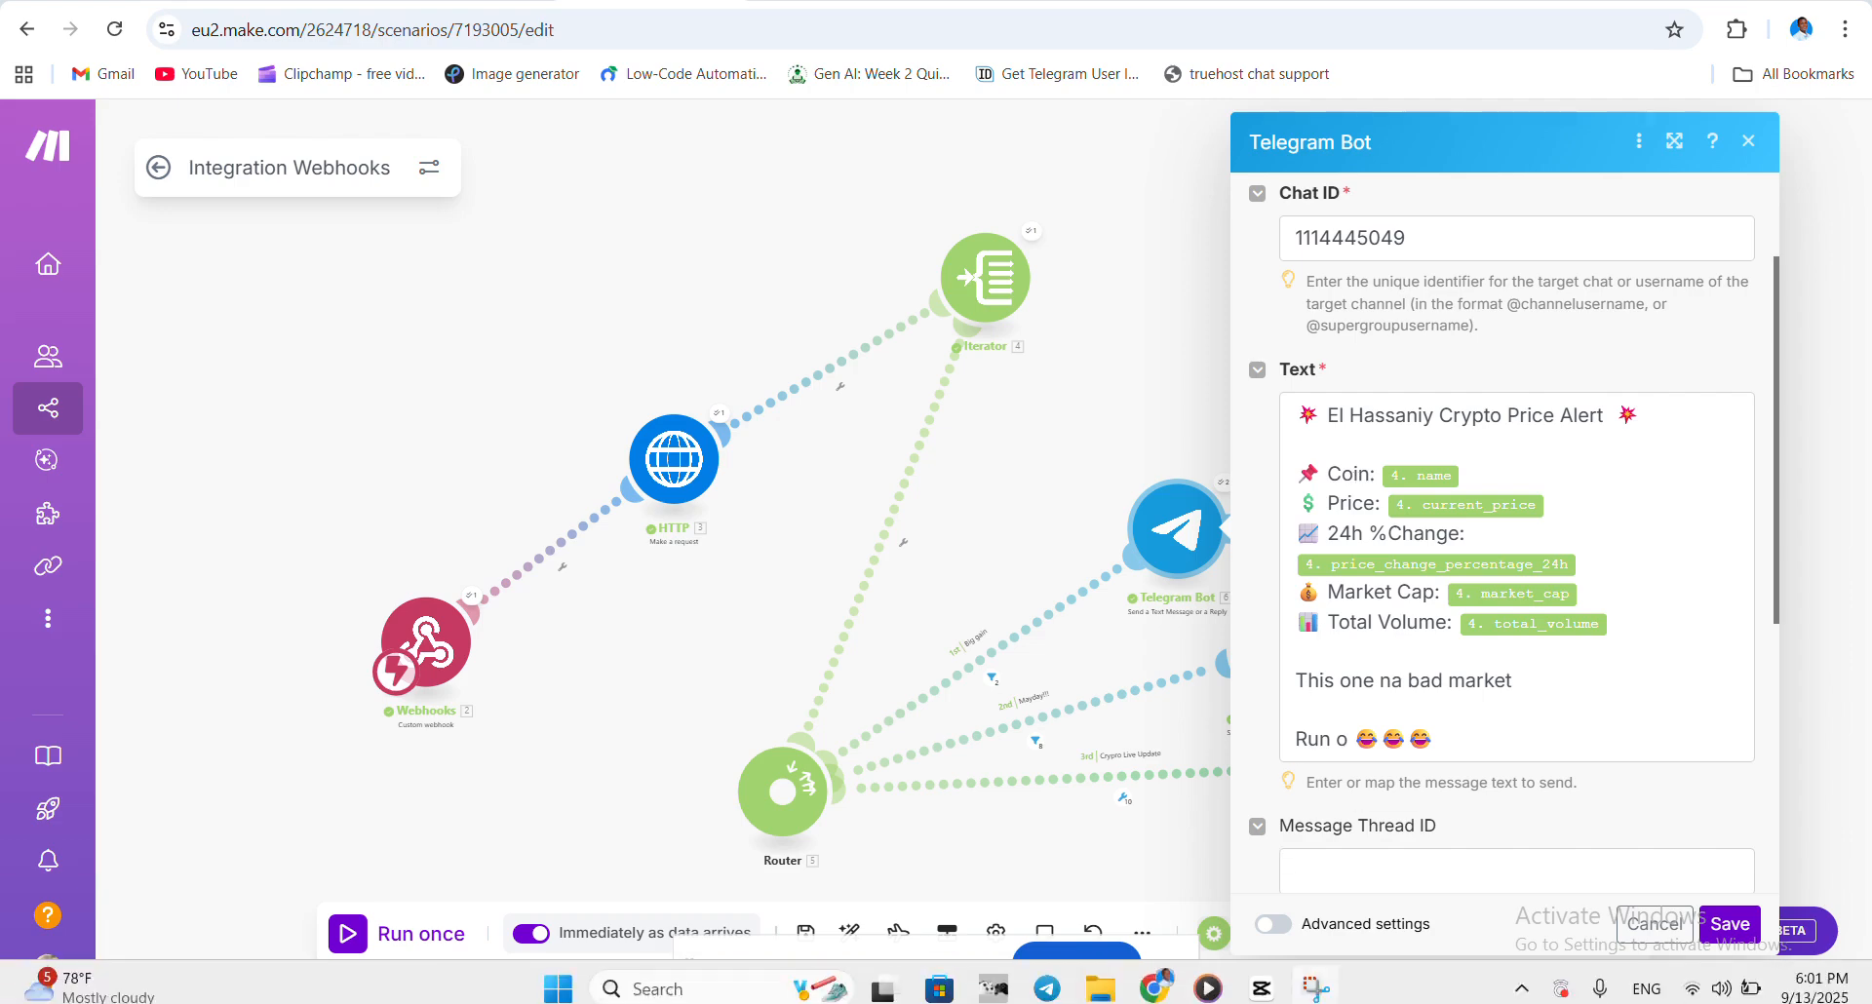
click(1047, 978)
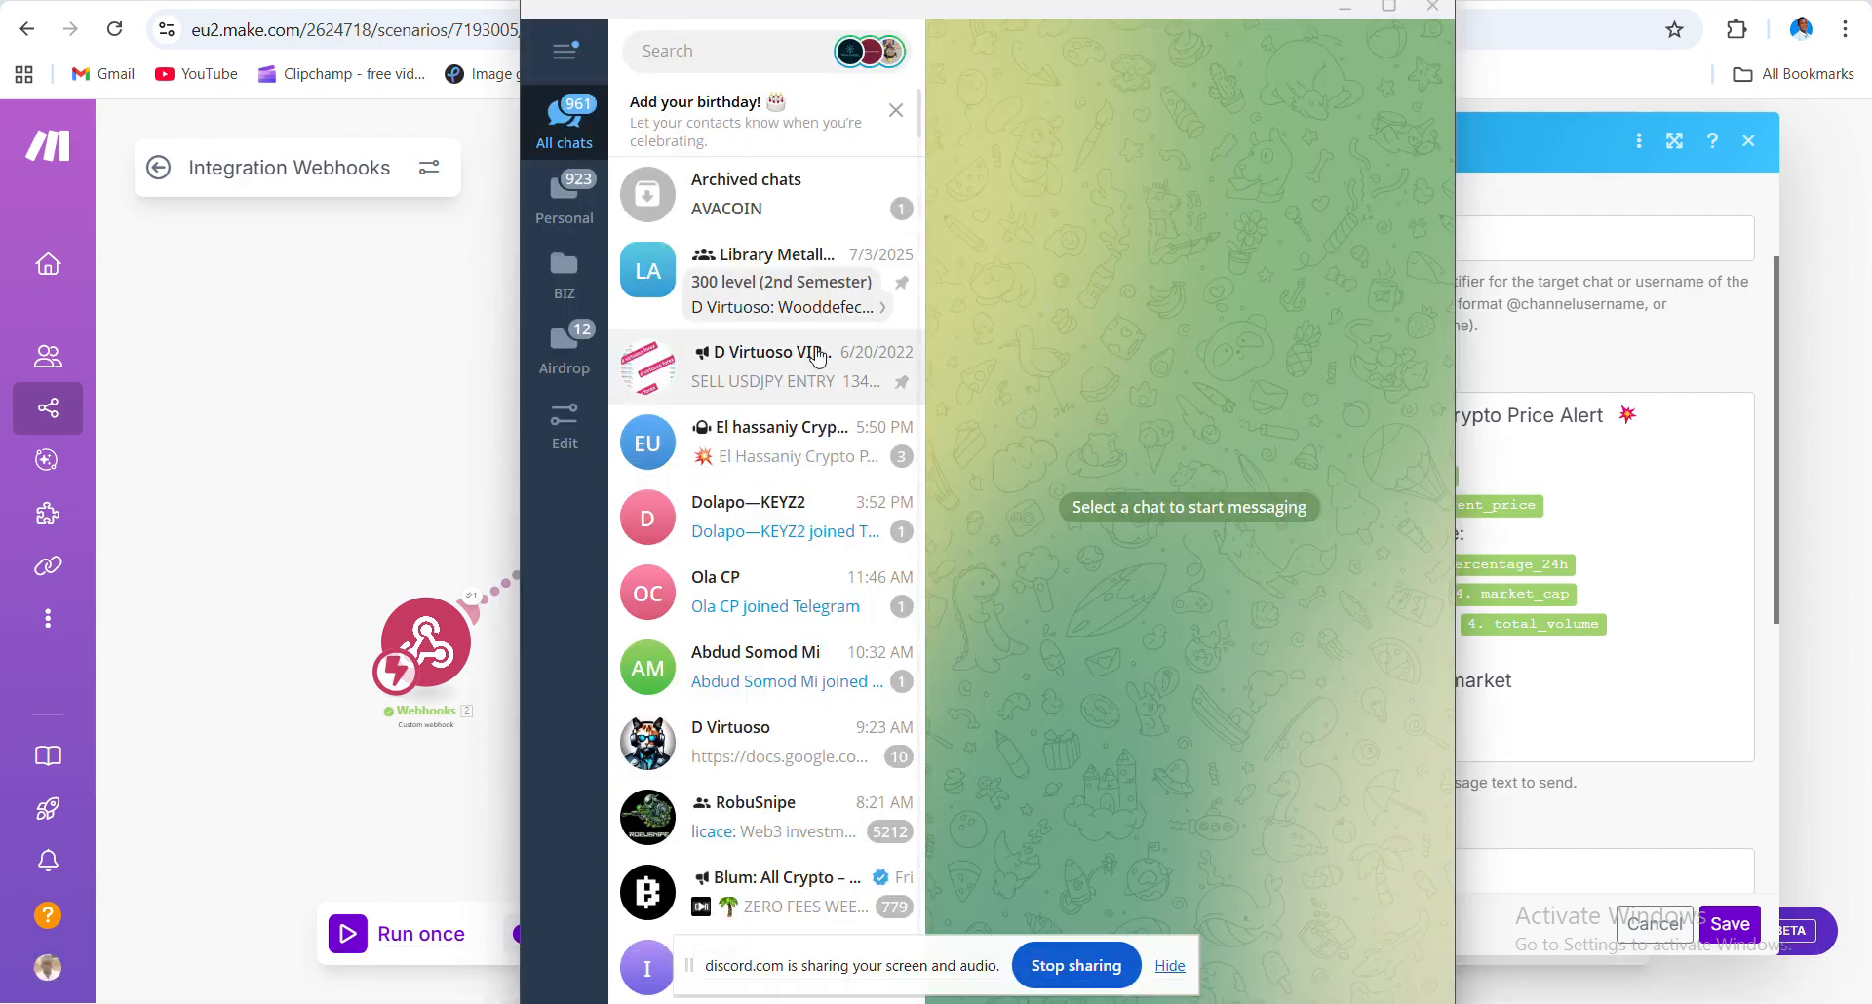
click(748, 441)
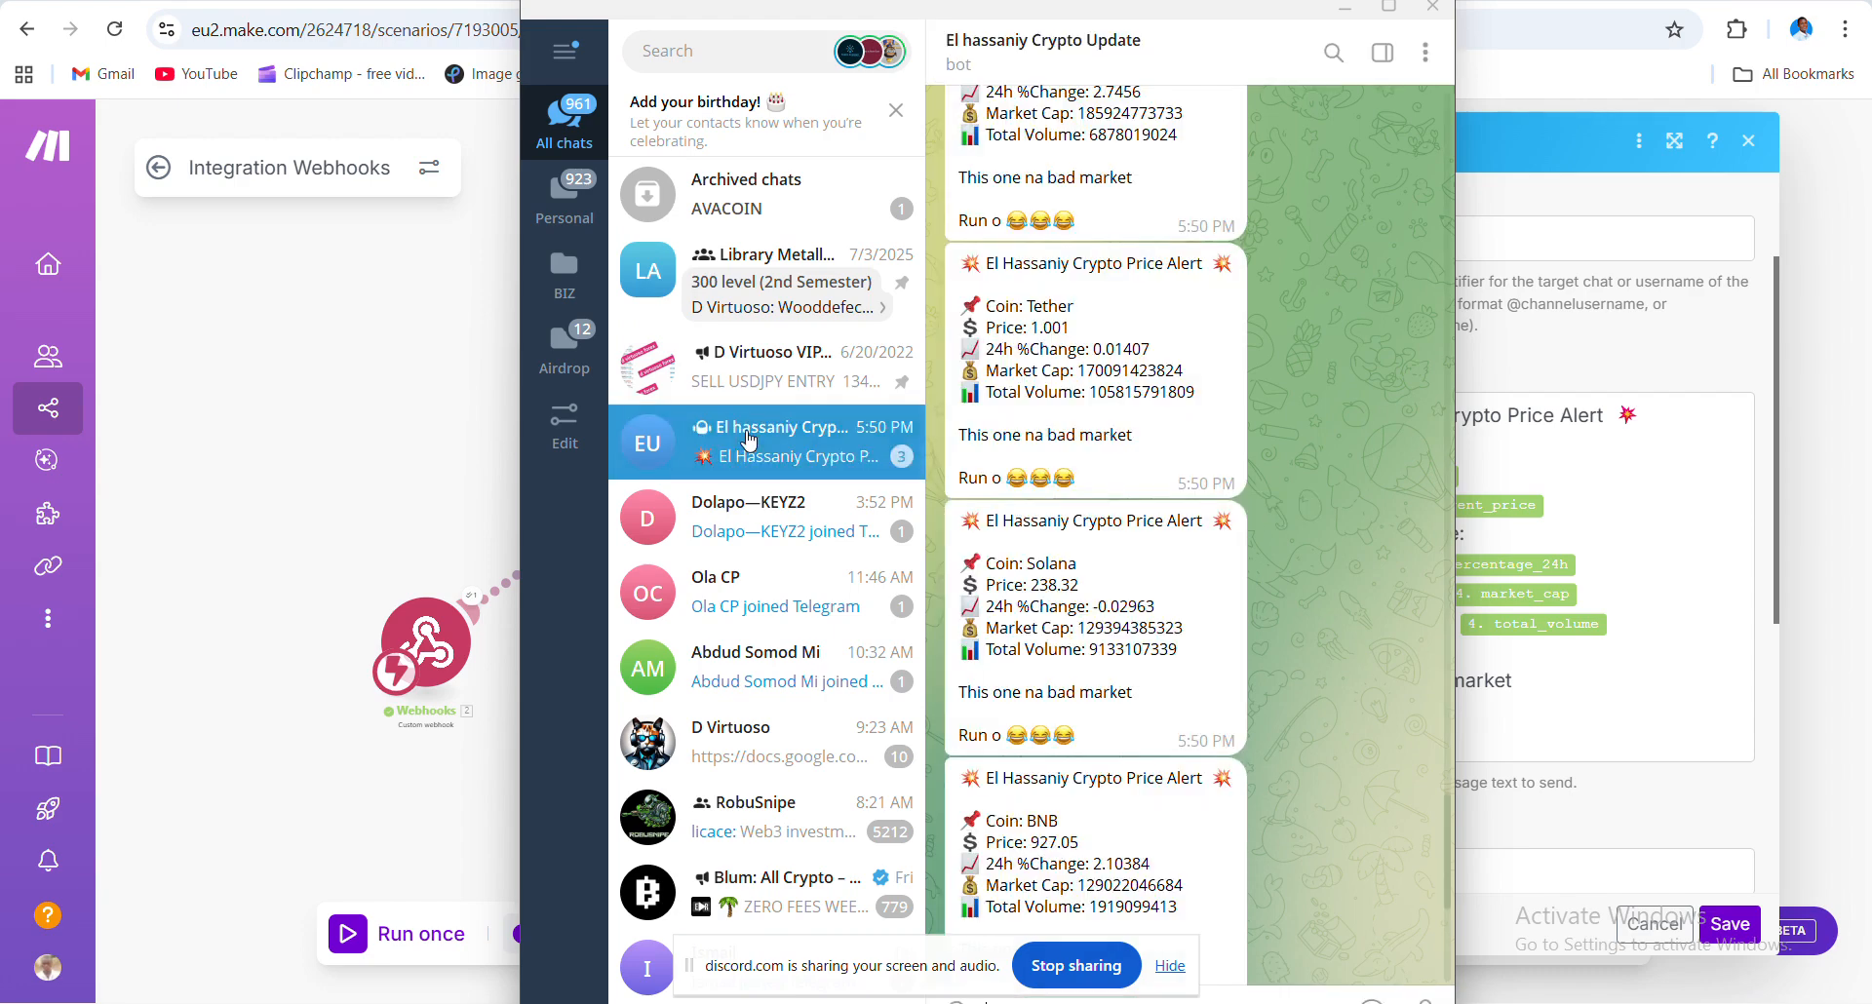
scroll(1058, 544, up, 2)
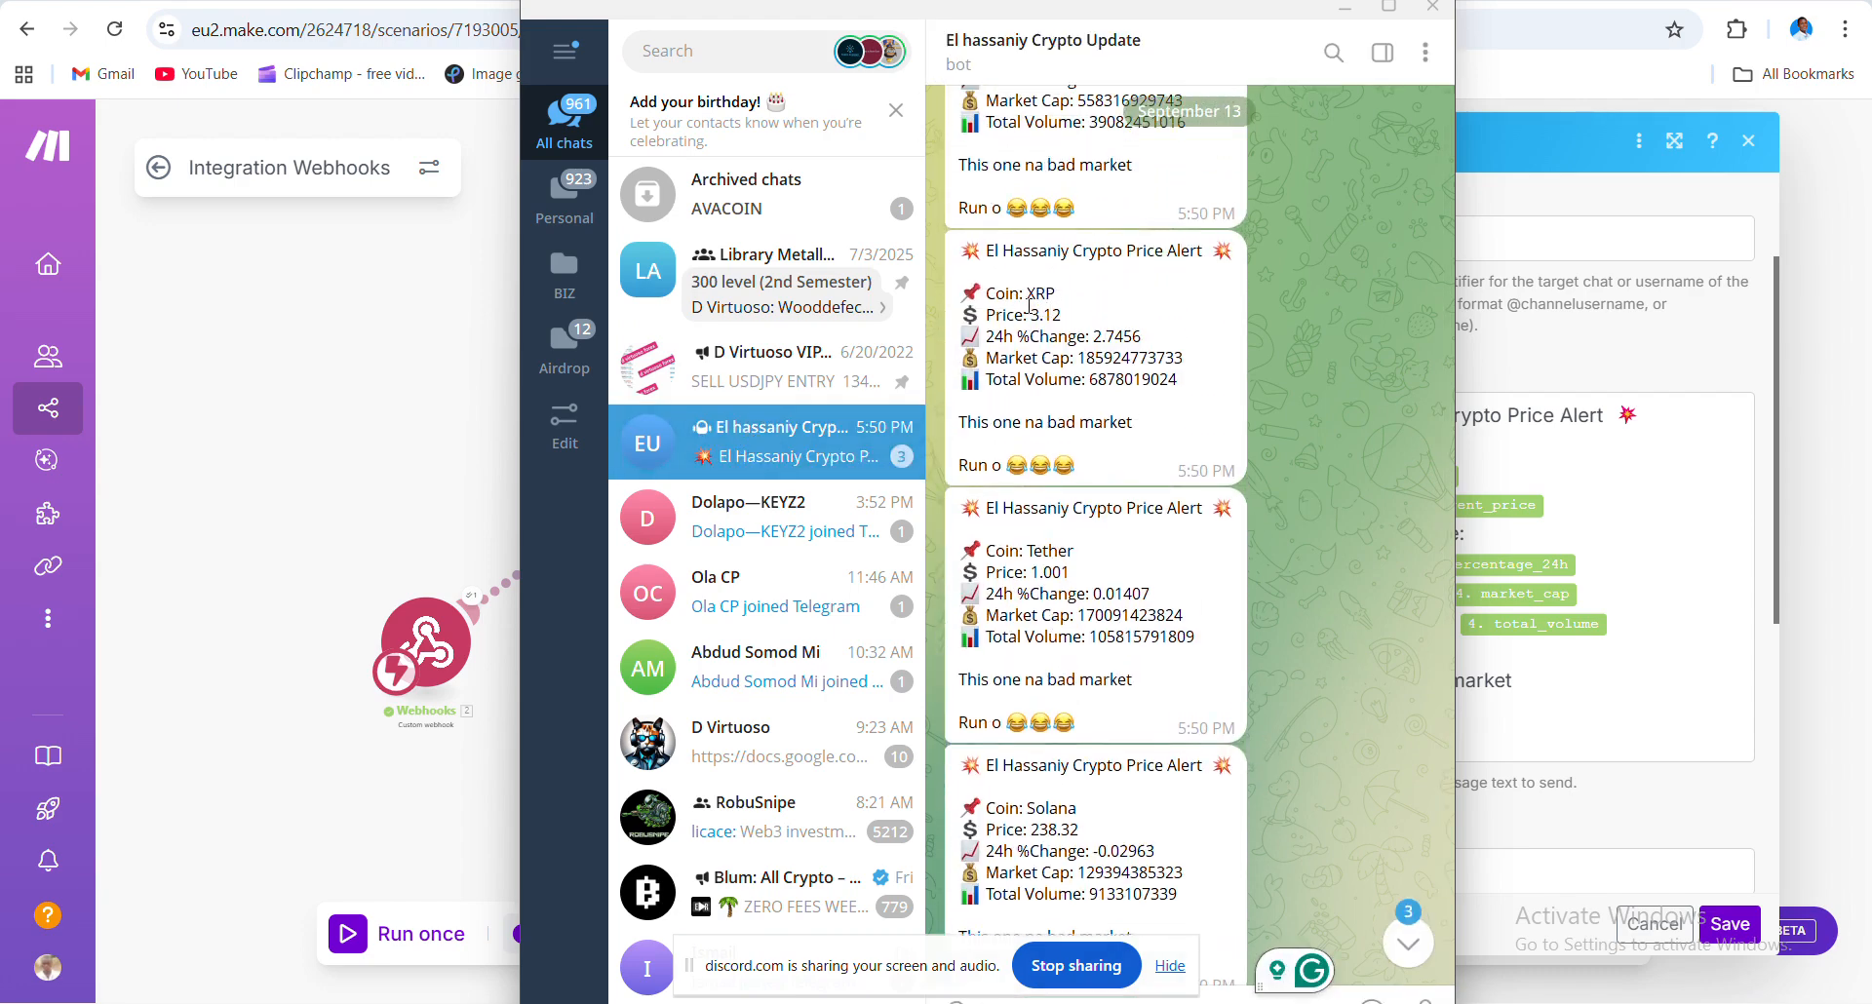
drag(1191, 19, 871, 73)
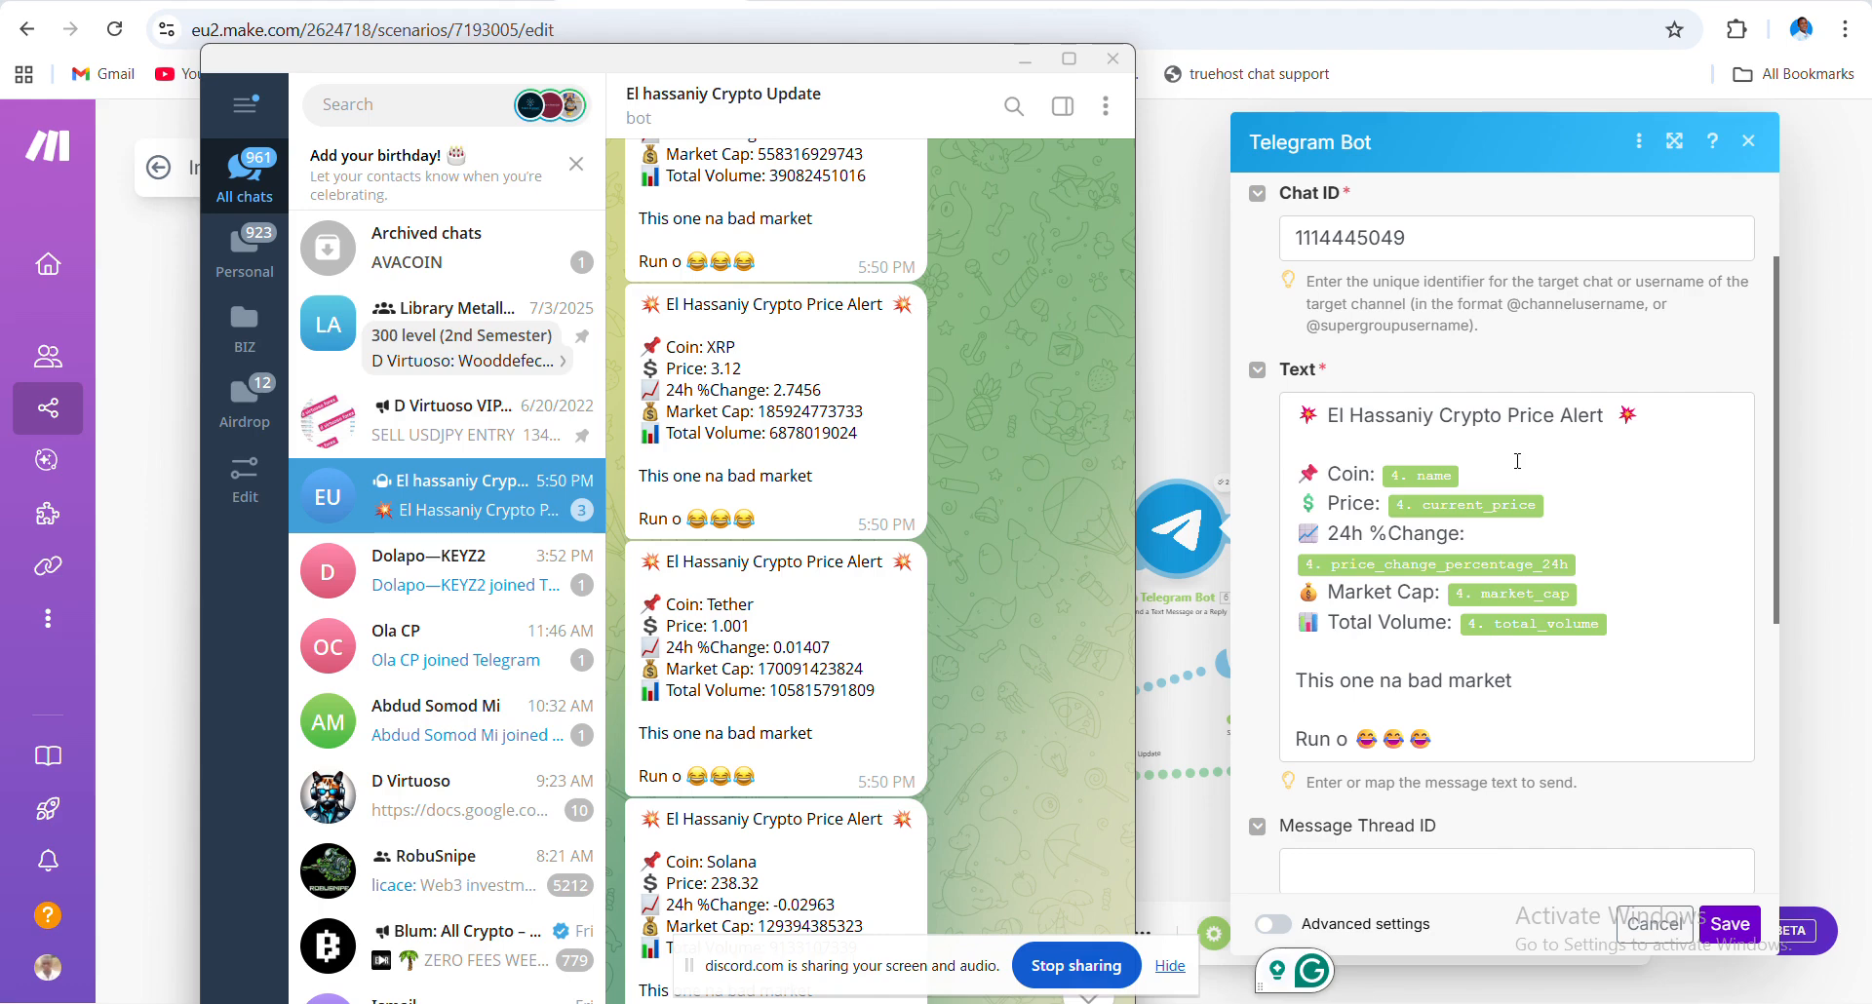
click(1494, 469)
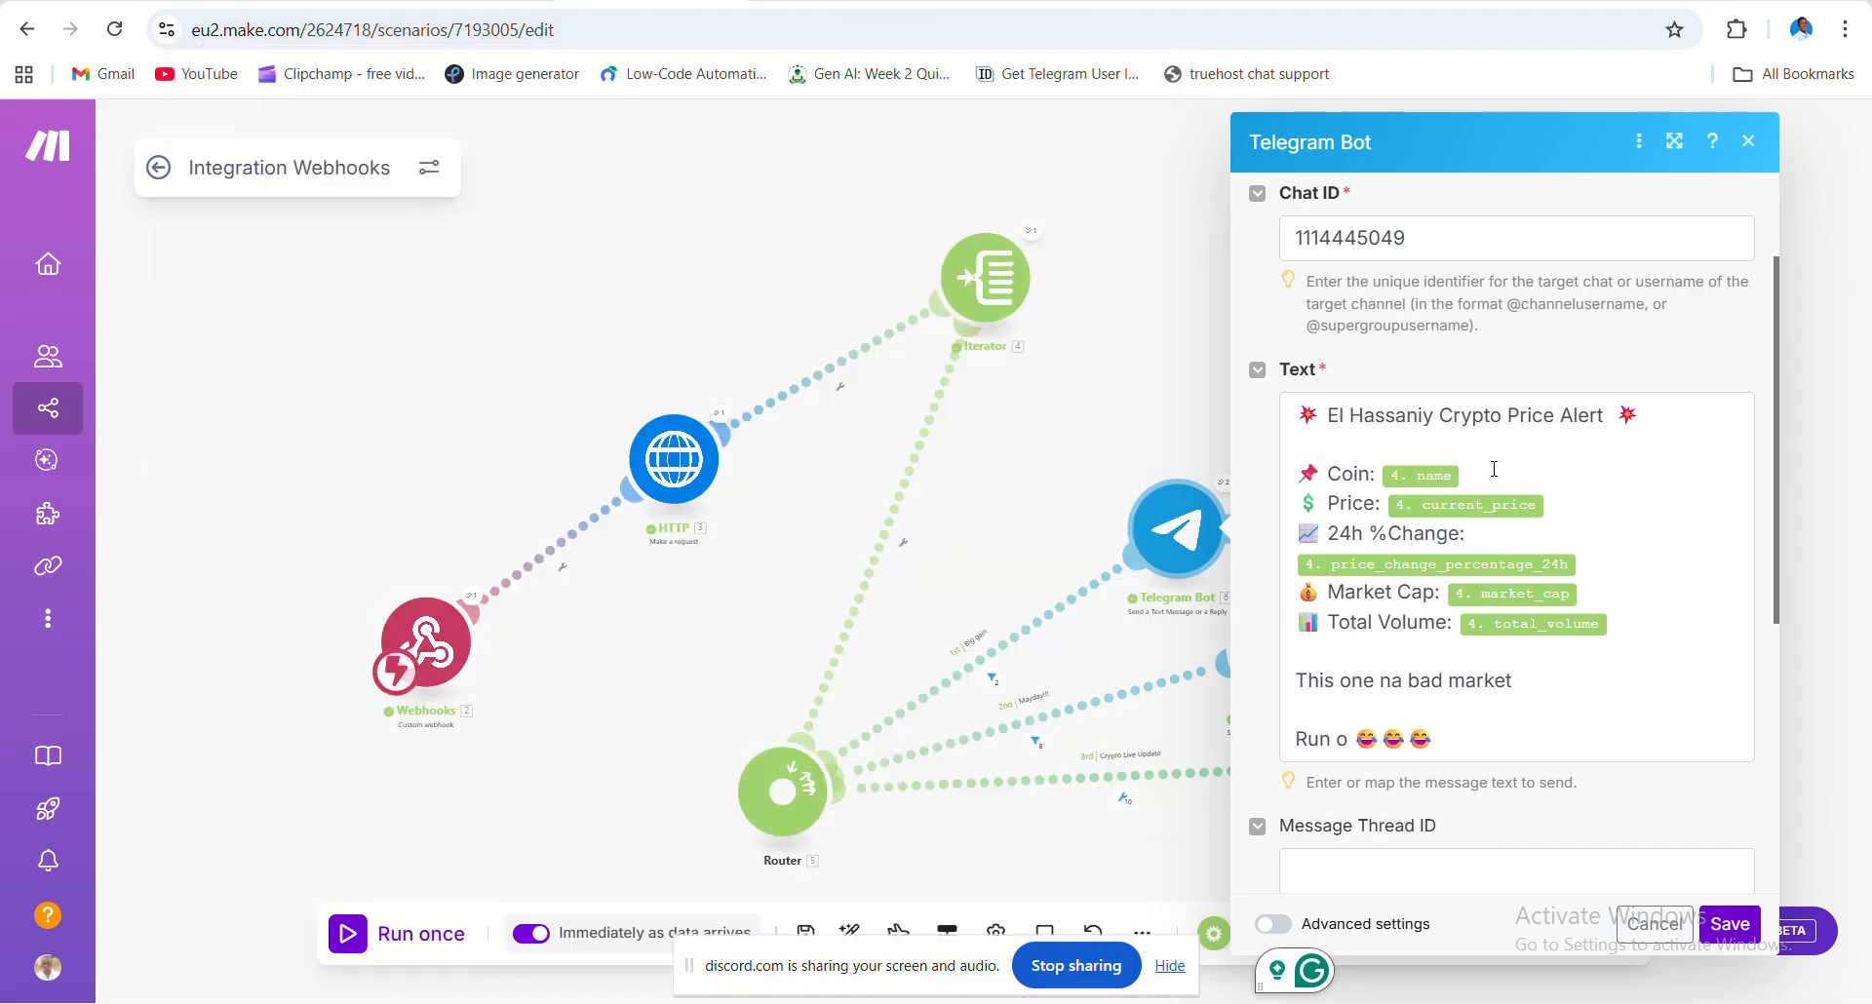
click(1494, 469)
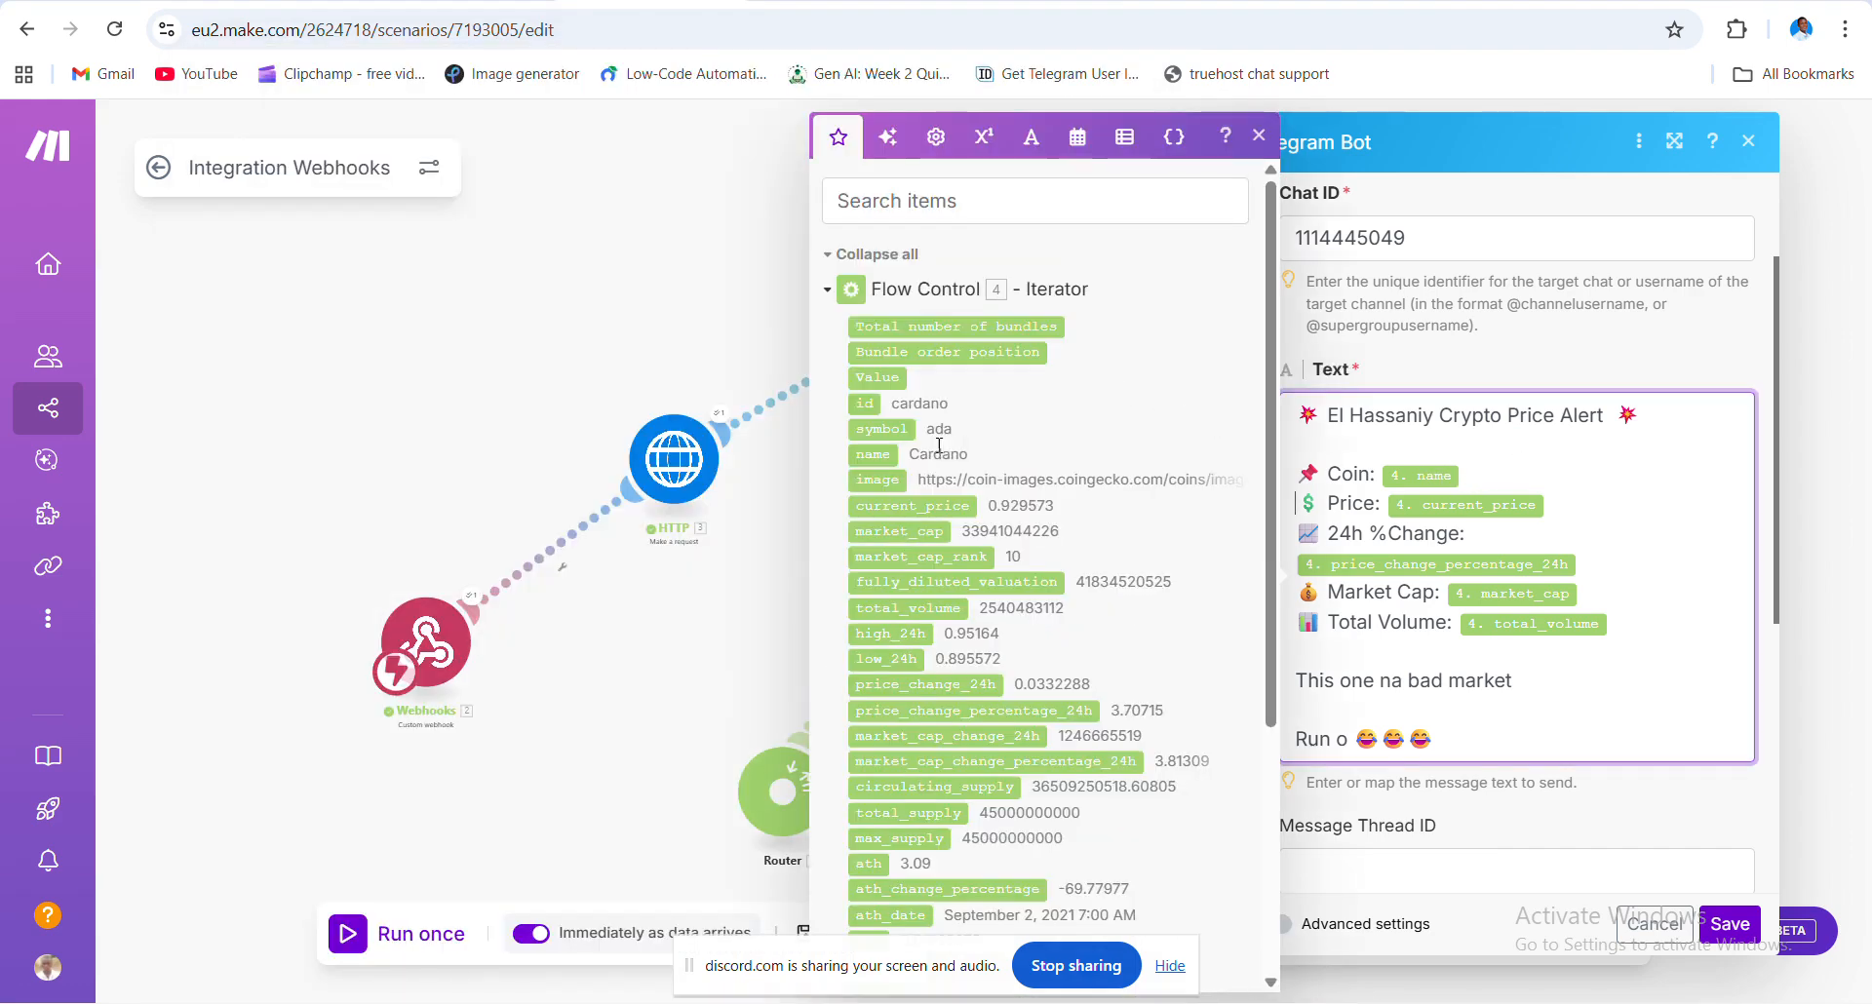
click(866, 453)
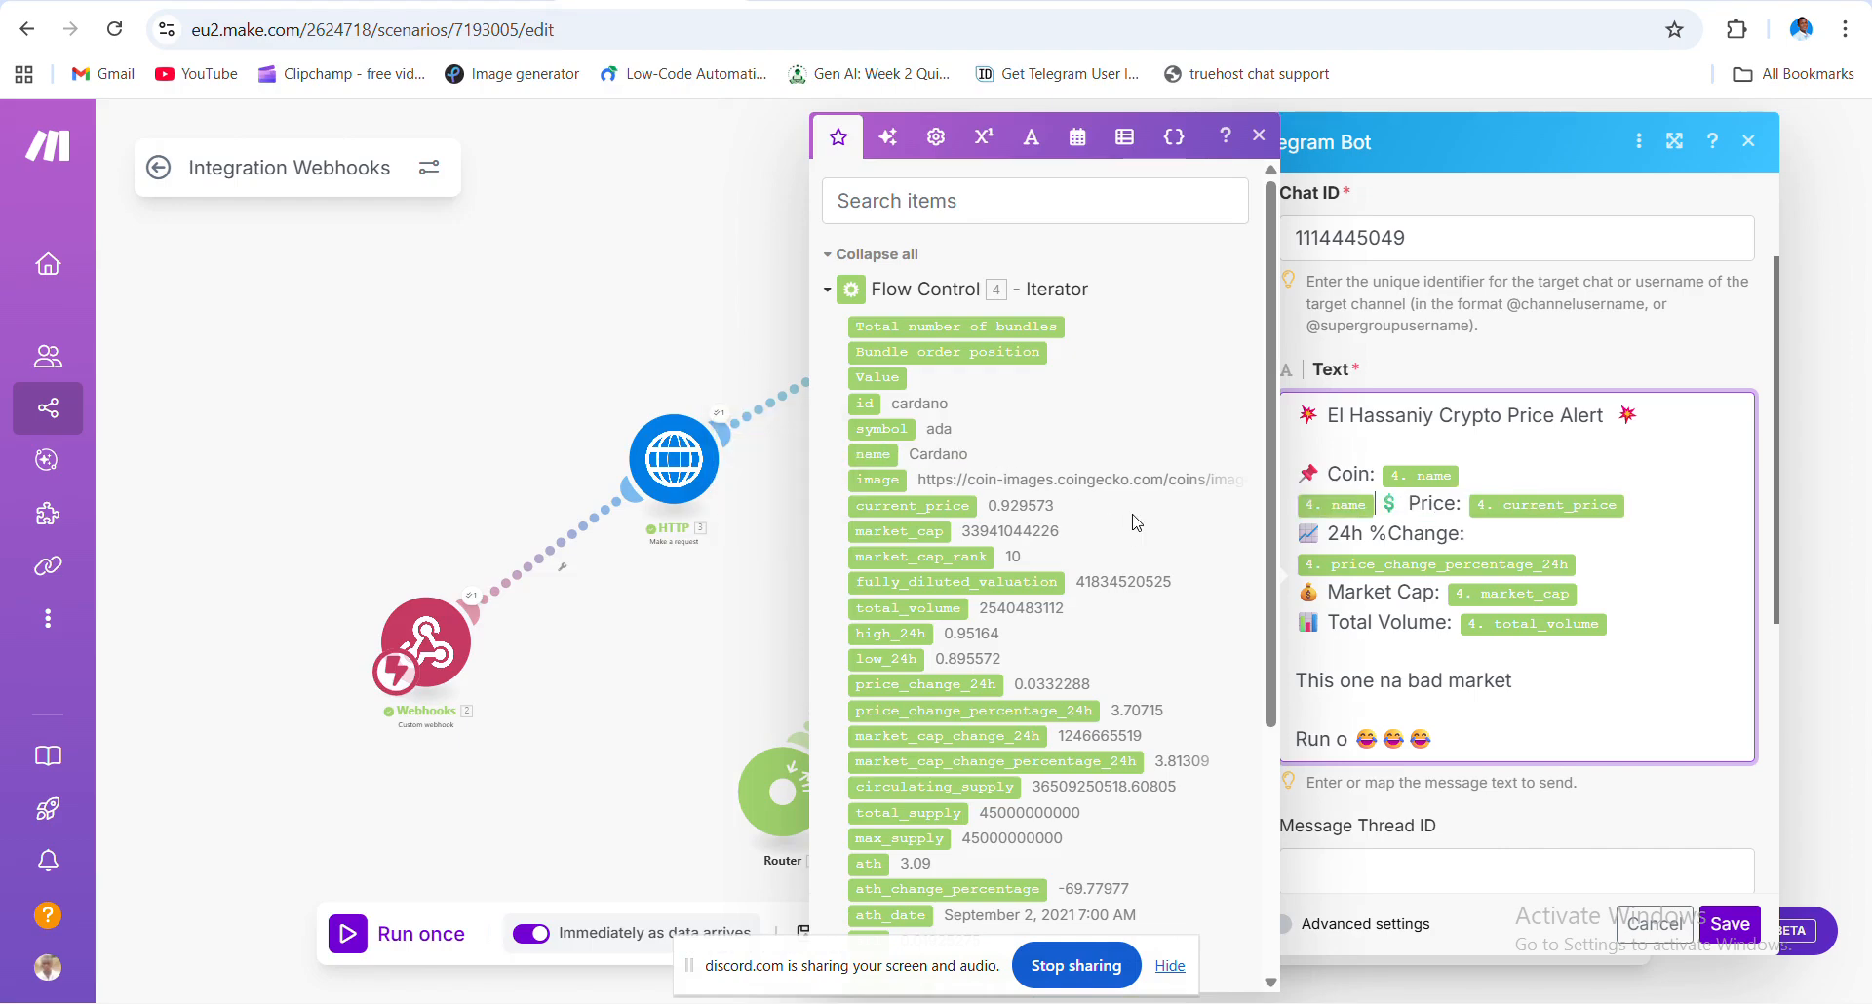
key(BackSpace)
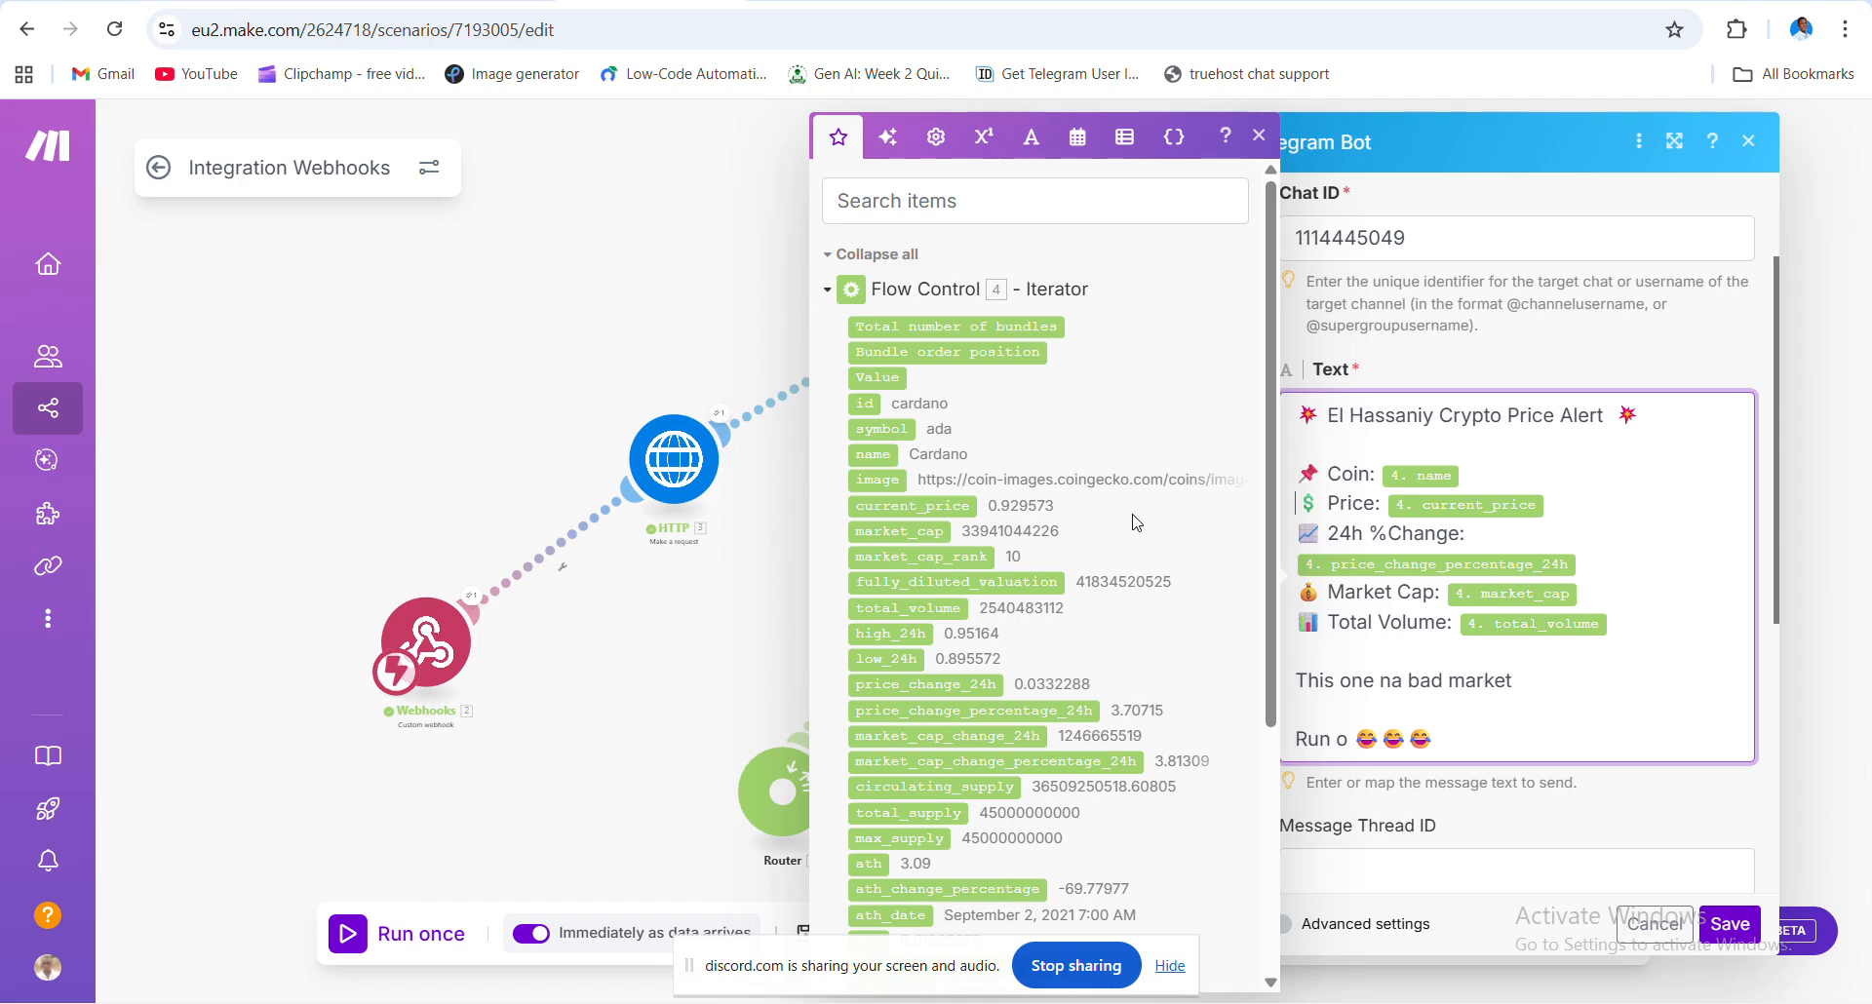
click(1674, 386)
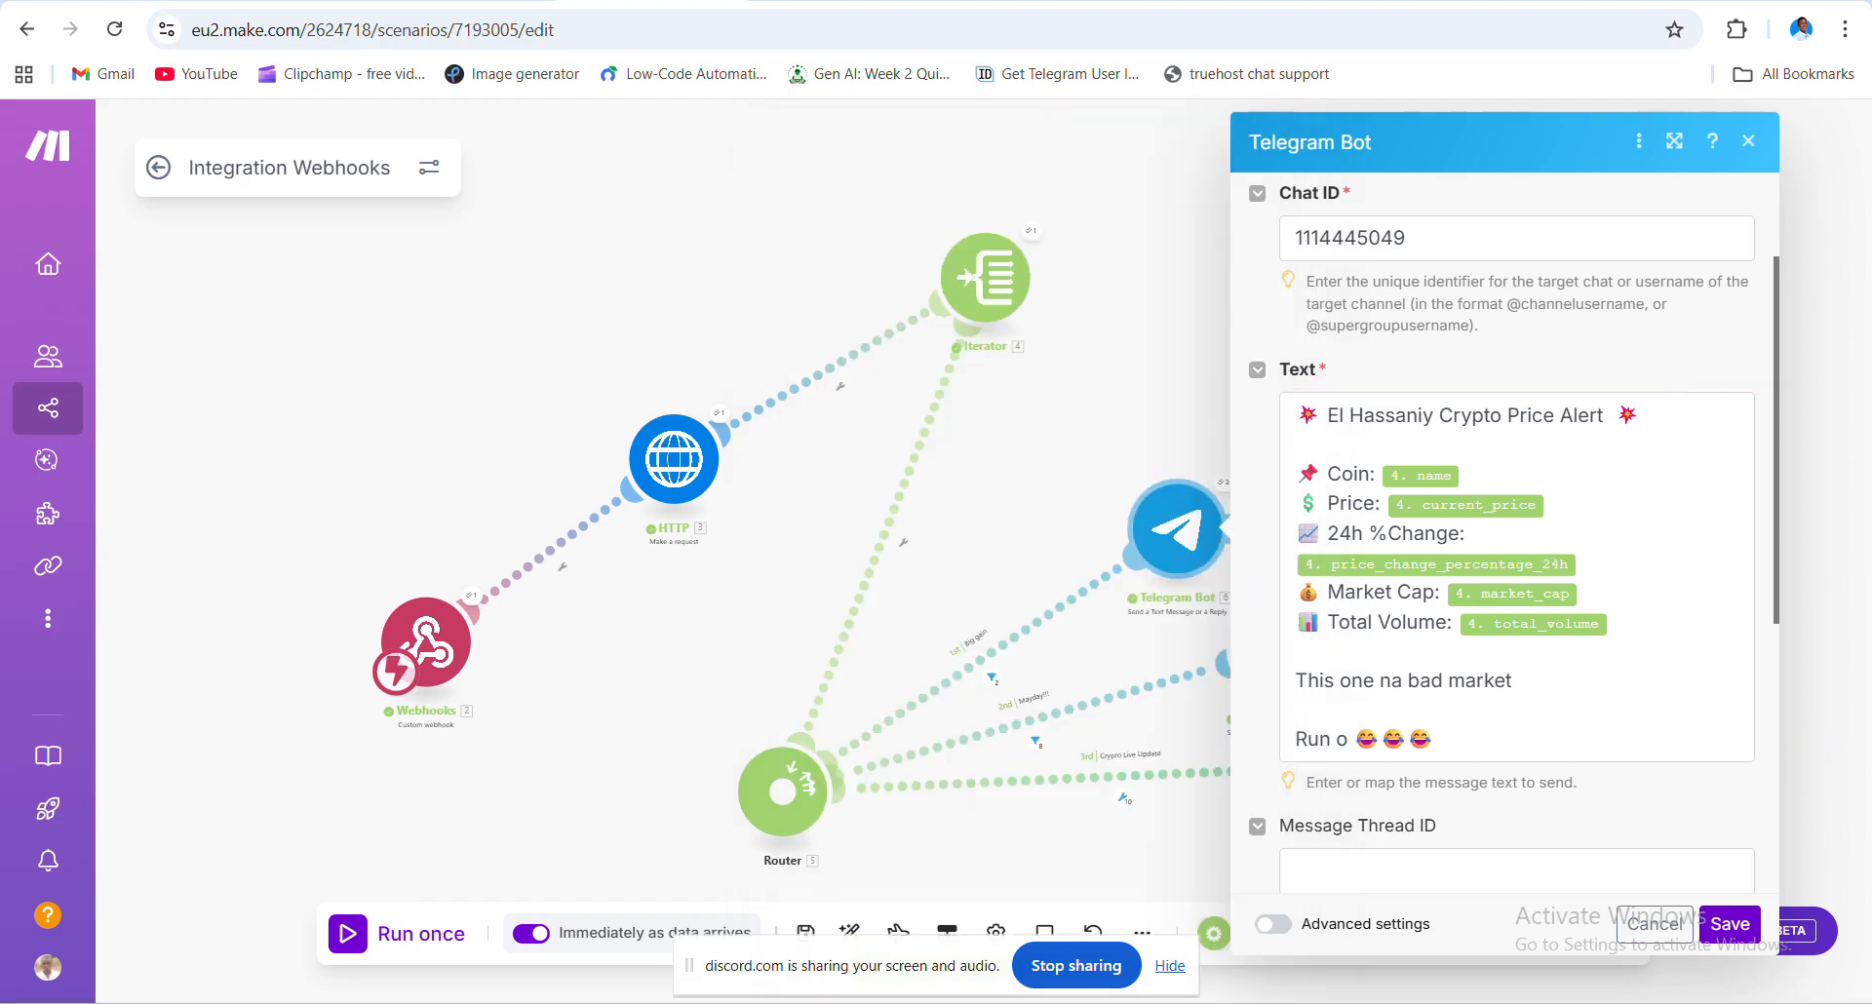
mouse_move(1345, 998)
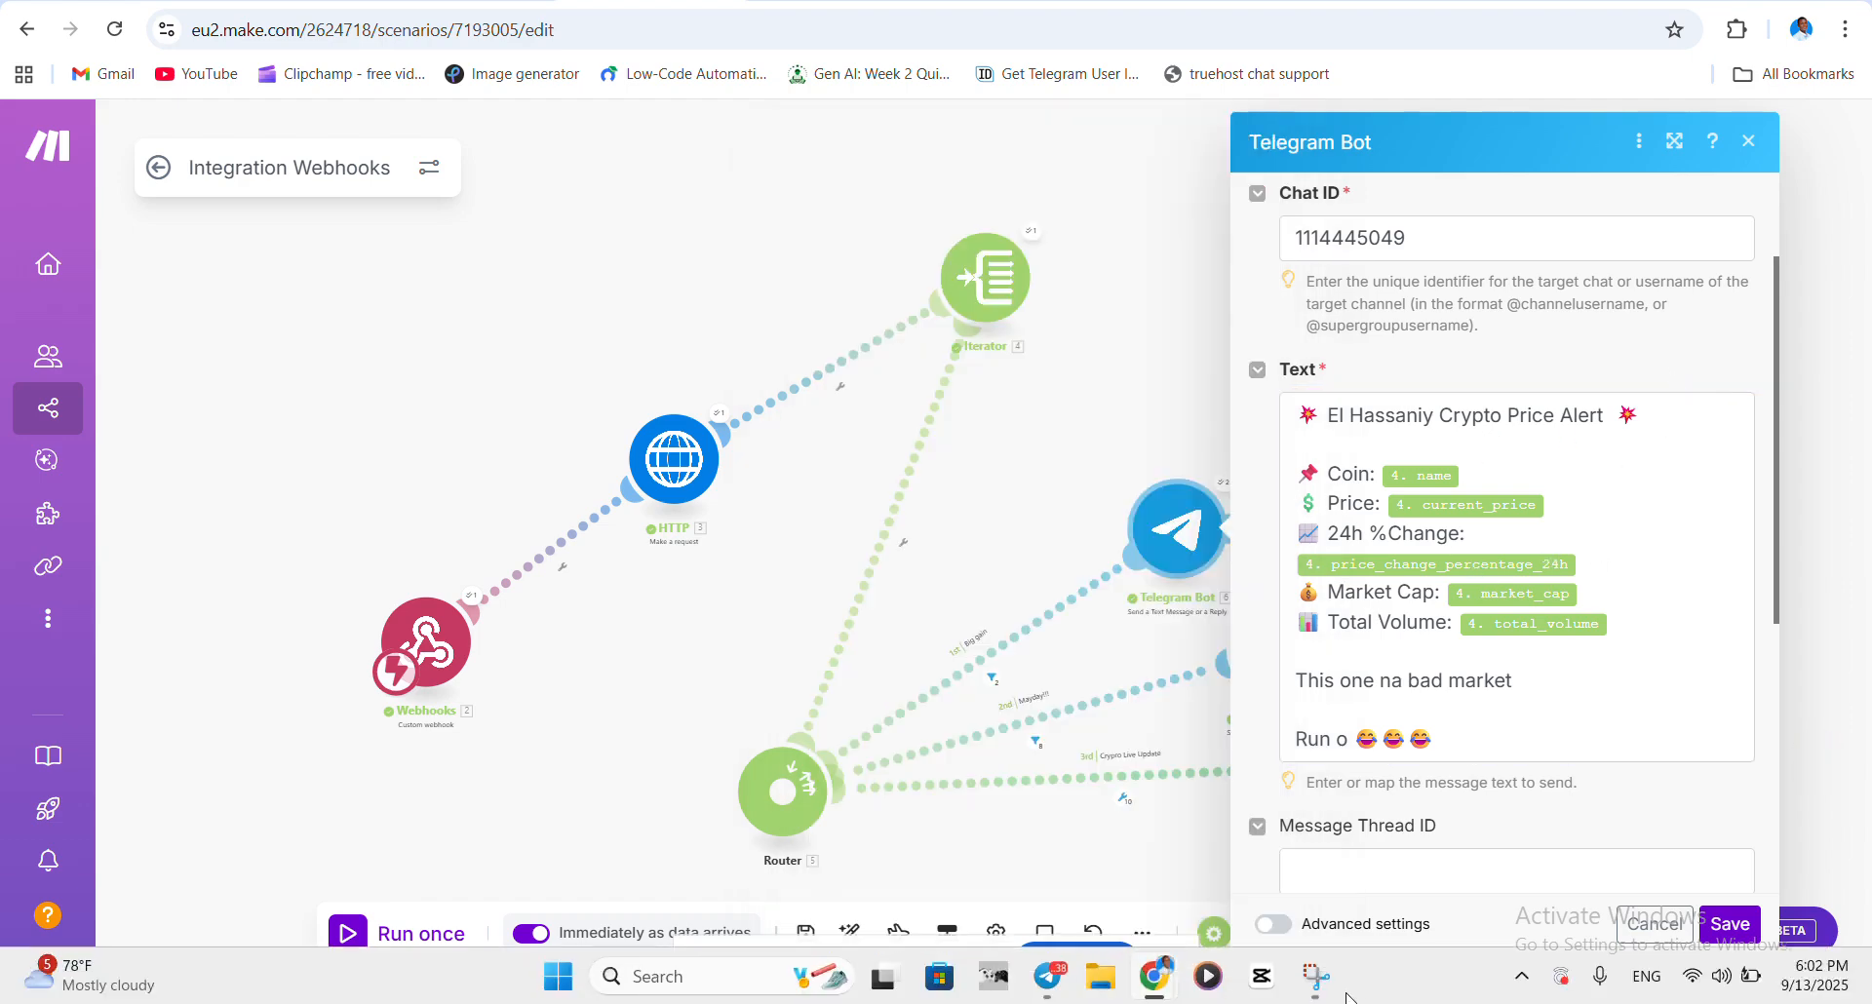
- Bring the Telegram window with the crypto bot's price alerts back over the scenario editor
click(1041, 980)
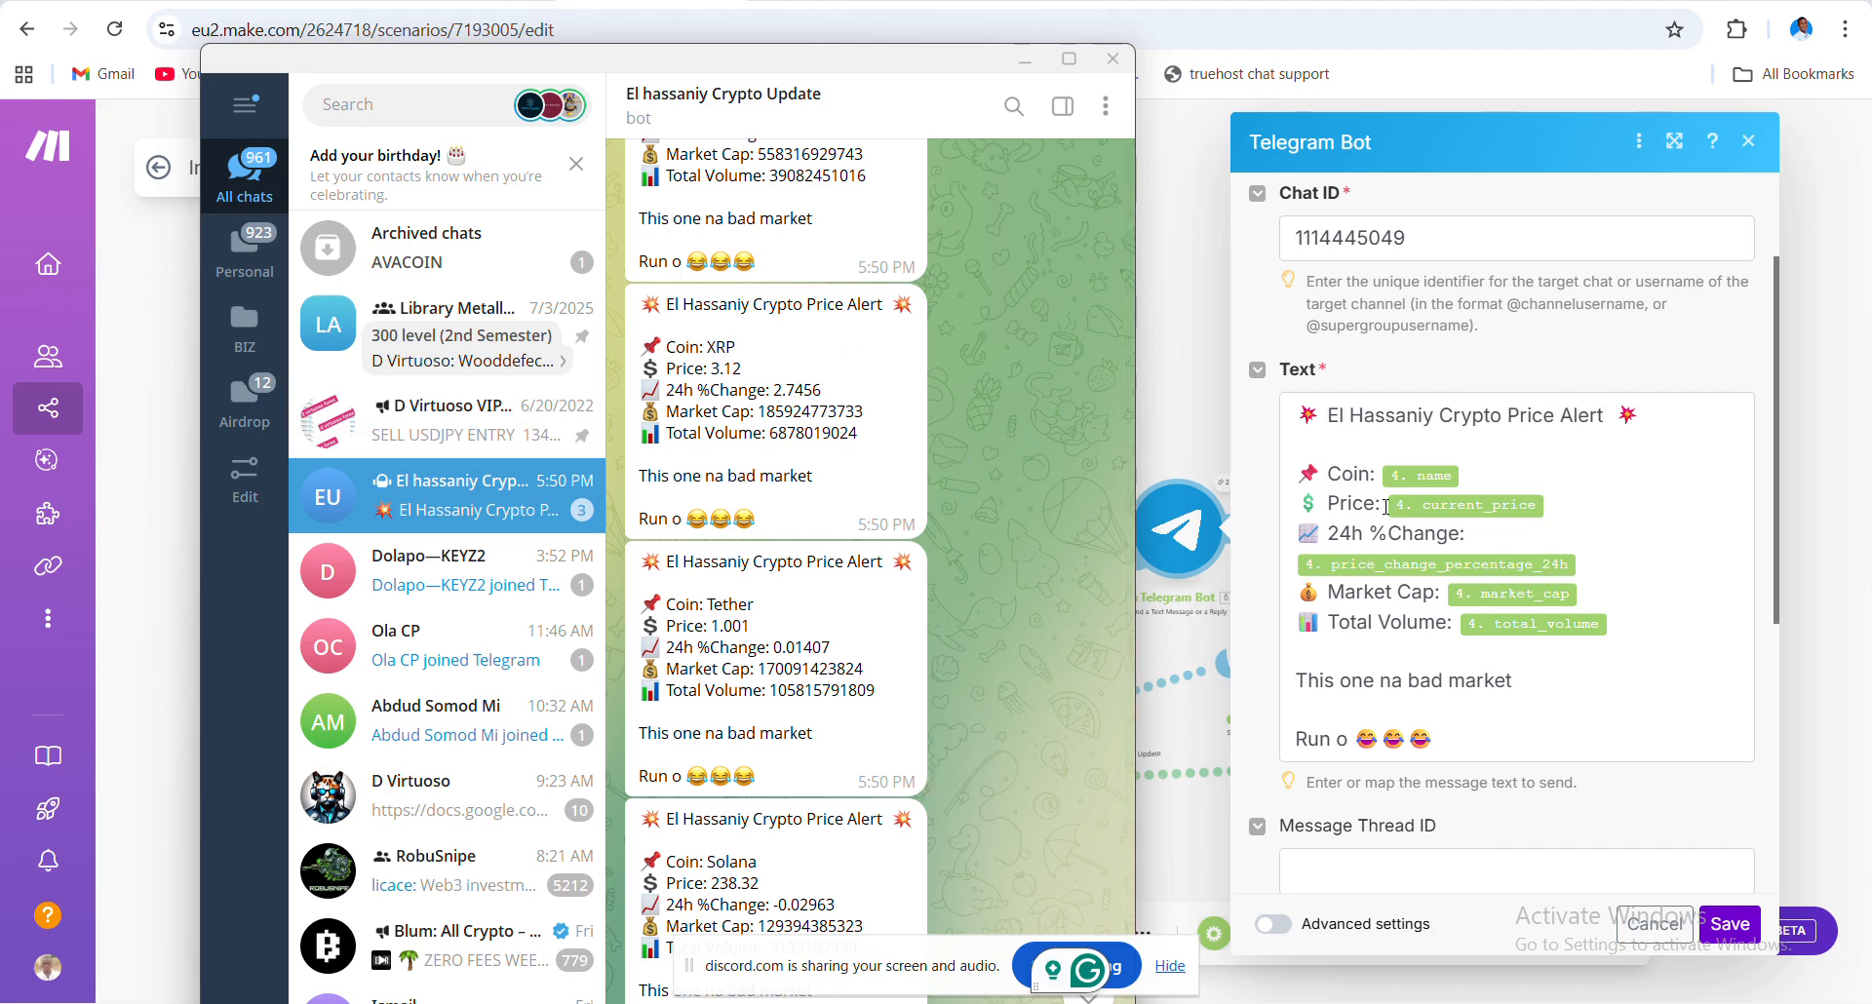
mouse_move(1398, 570)
- Close Telegram and look through the Telegram Bot module's alert settings
click(1114, 60)
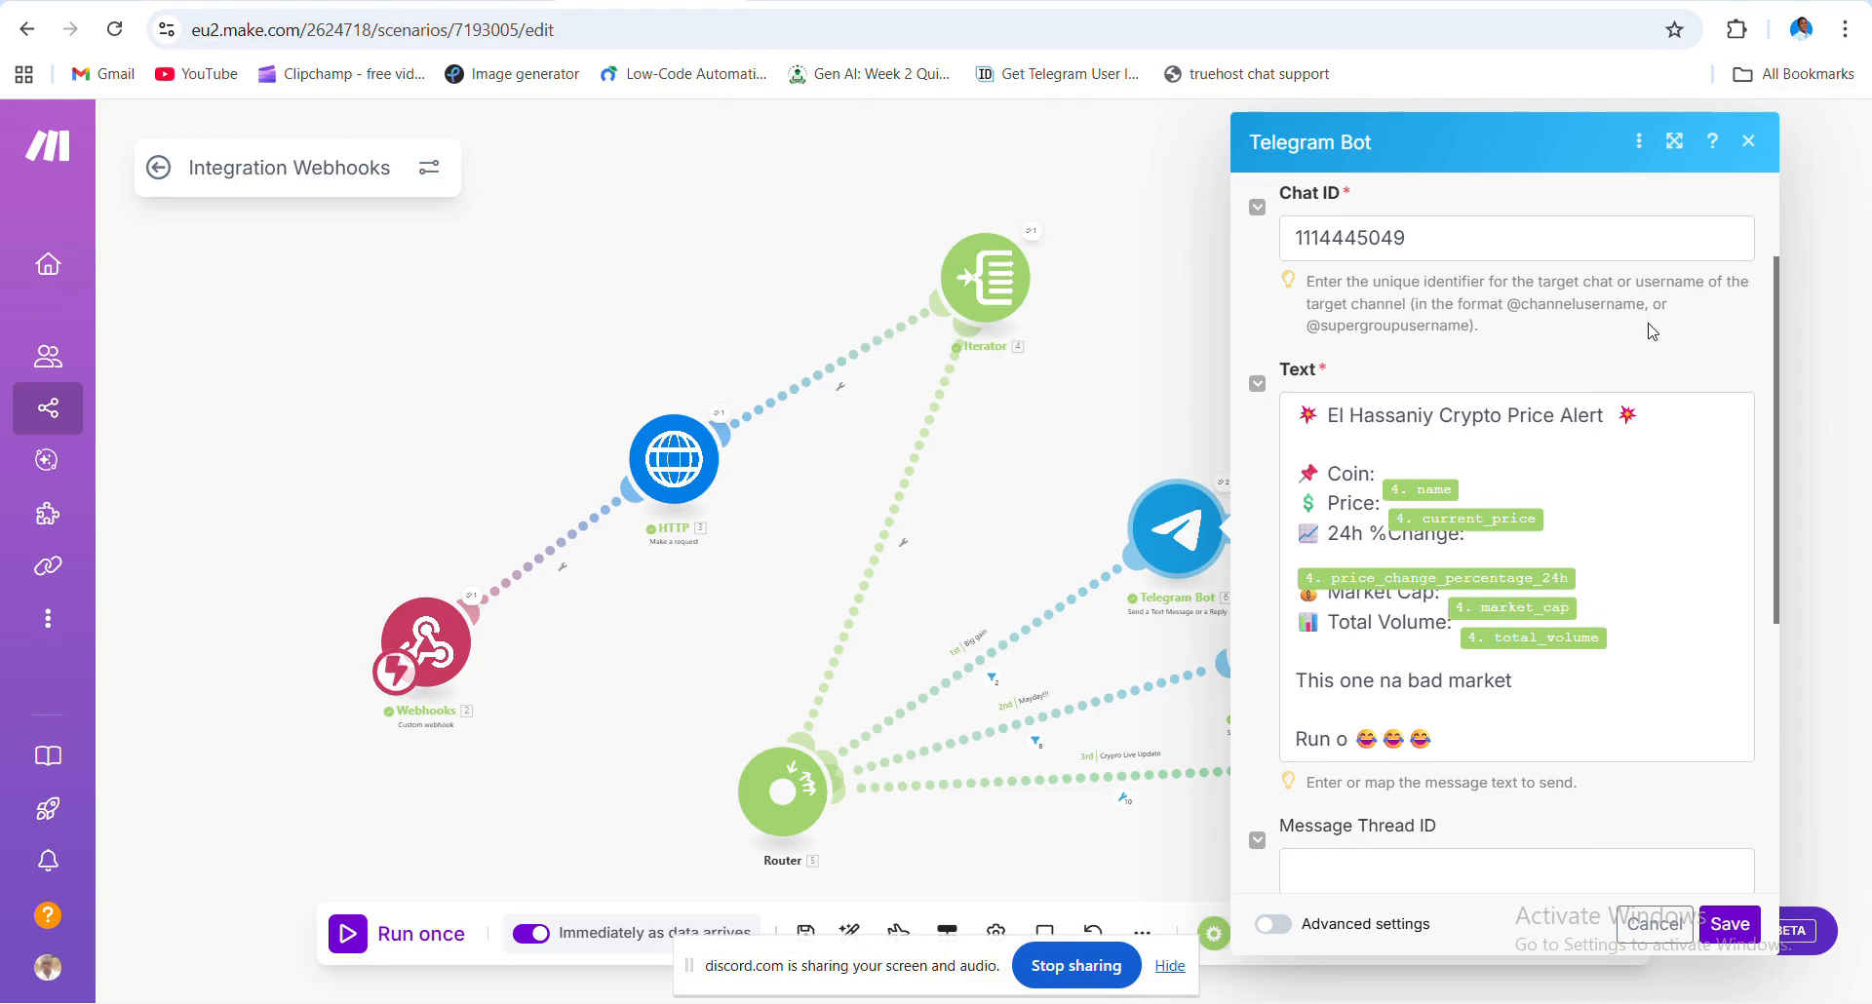
scroll(1652, 332, up, 2)
scroll(1656, 327, up, 1)
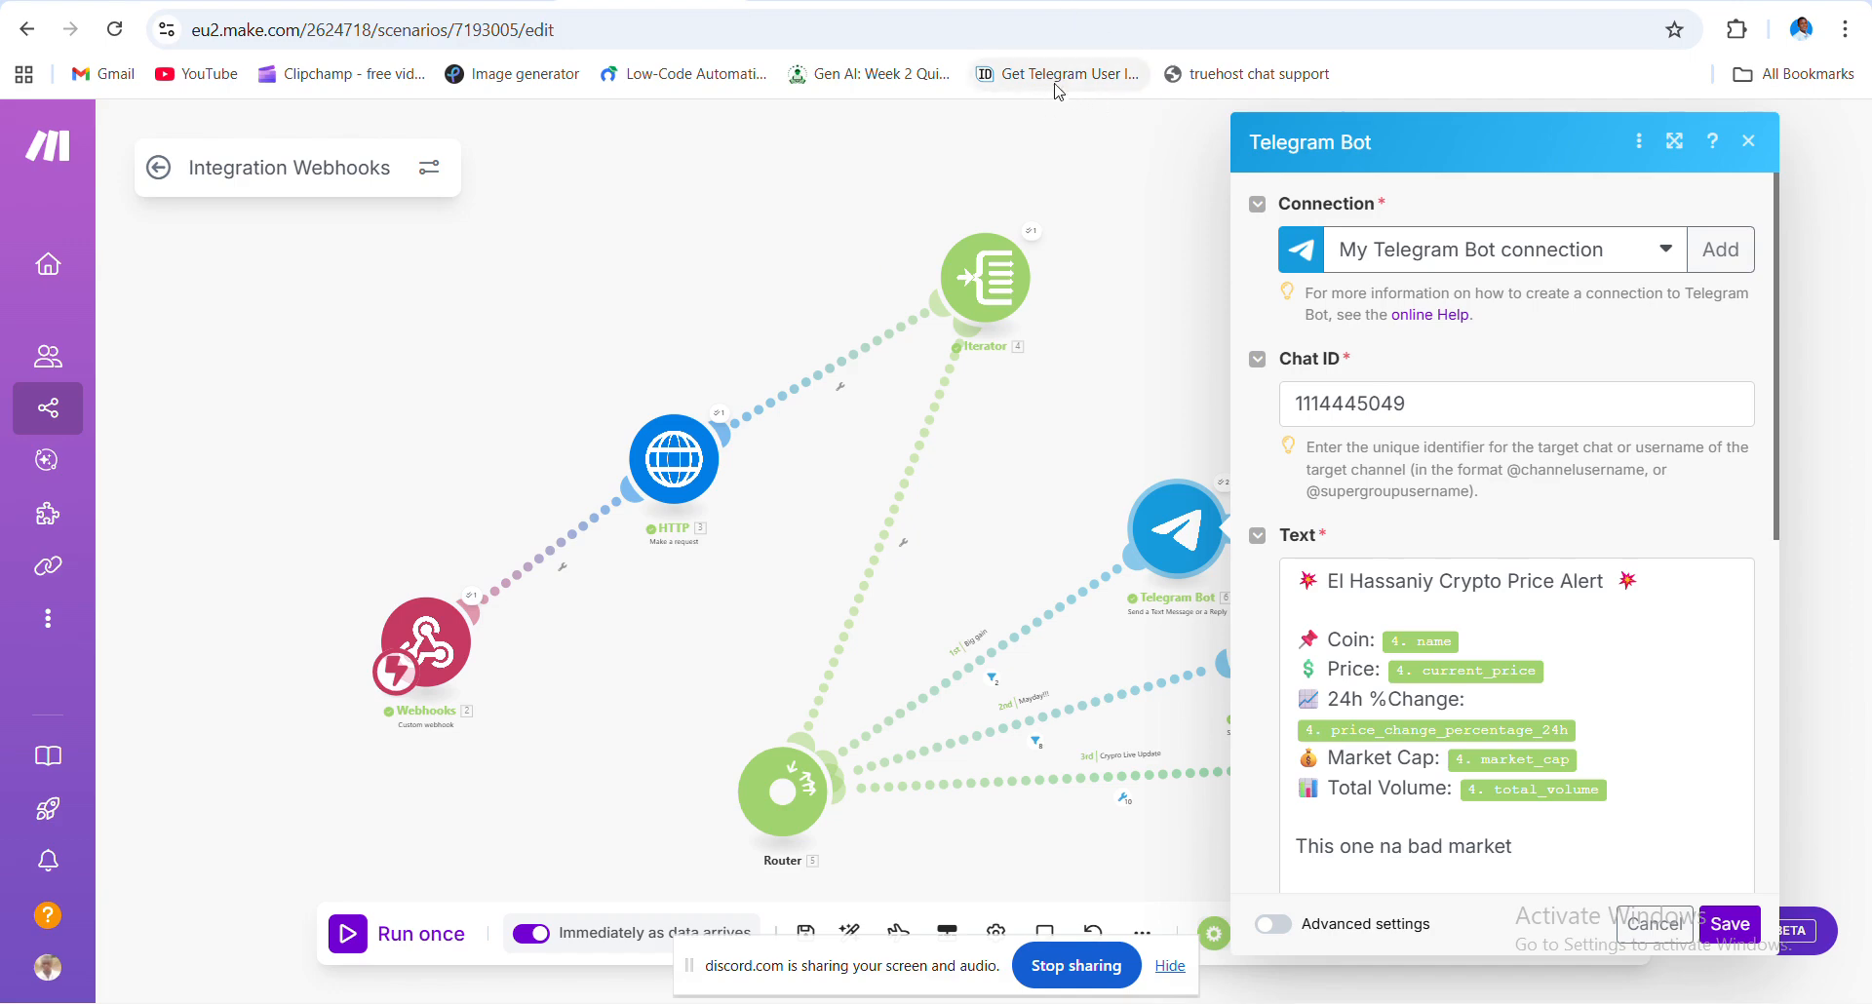
scroll(1490, 494, down, 3)
scroll(1564, 562, down, 5)
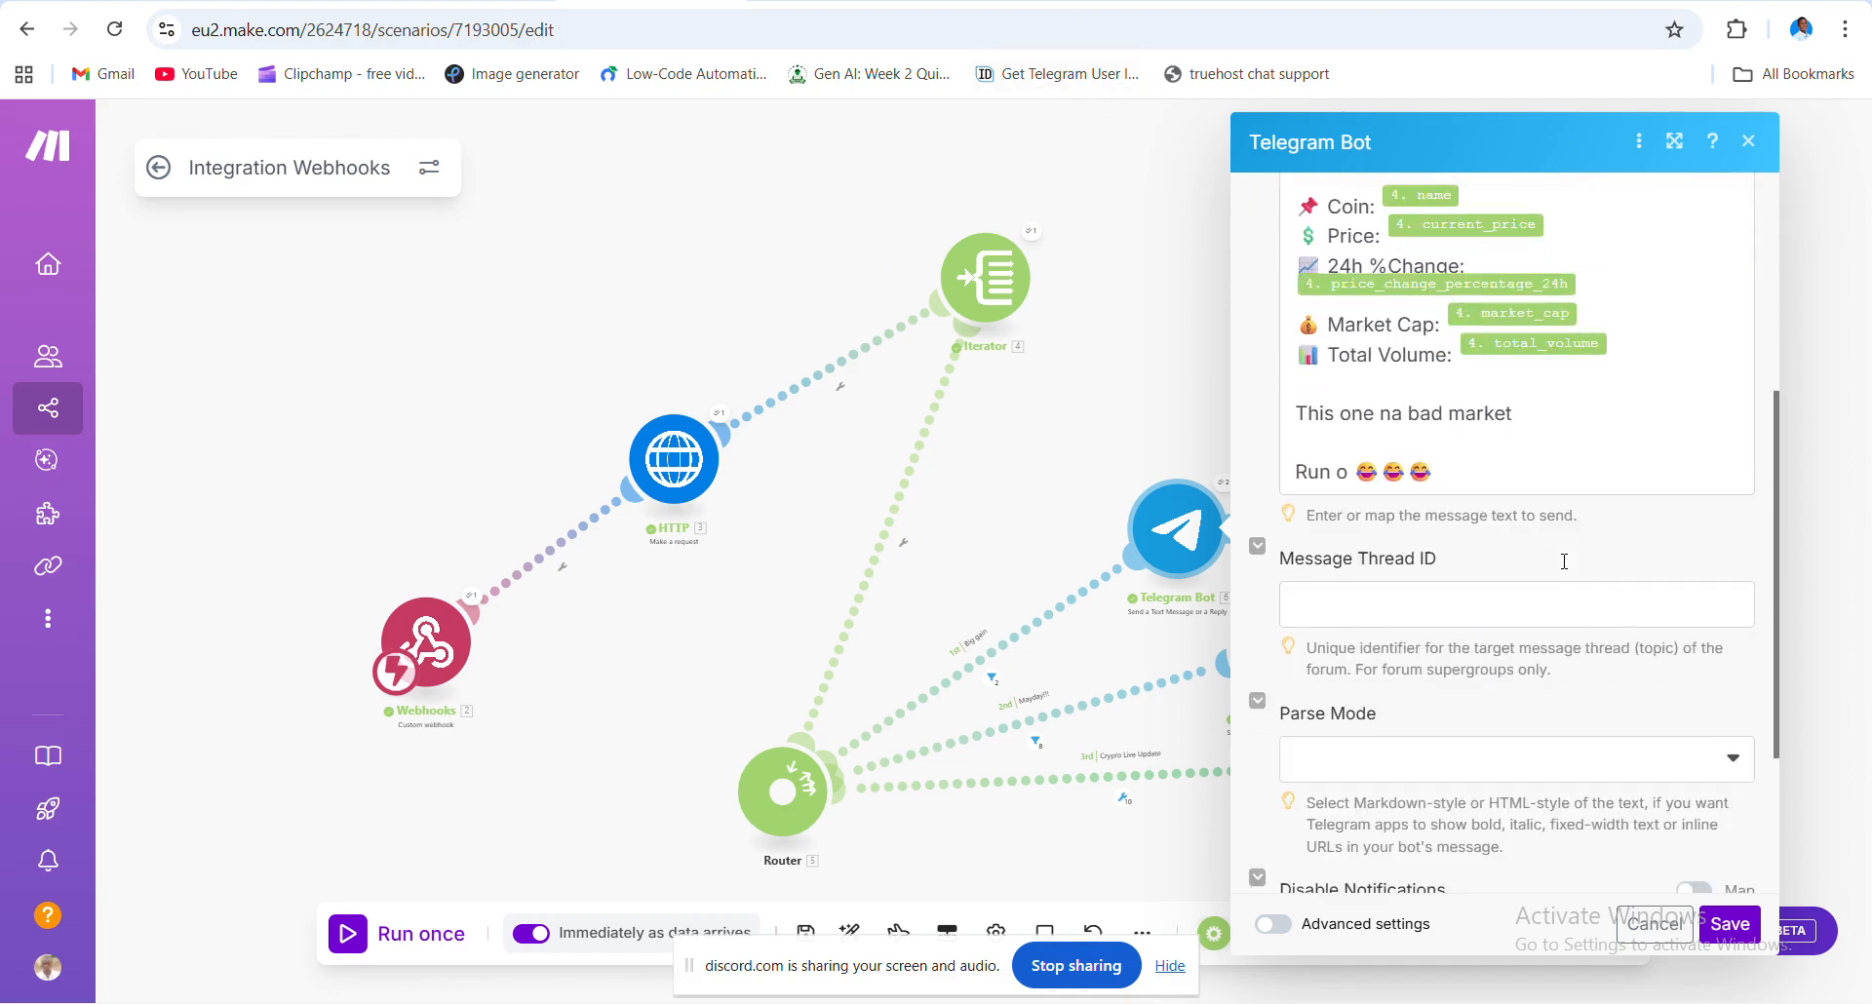
scroll(1564, 562, up, 8)
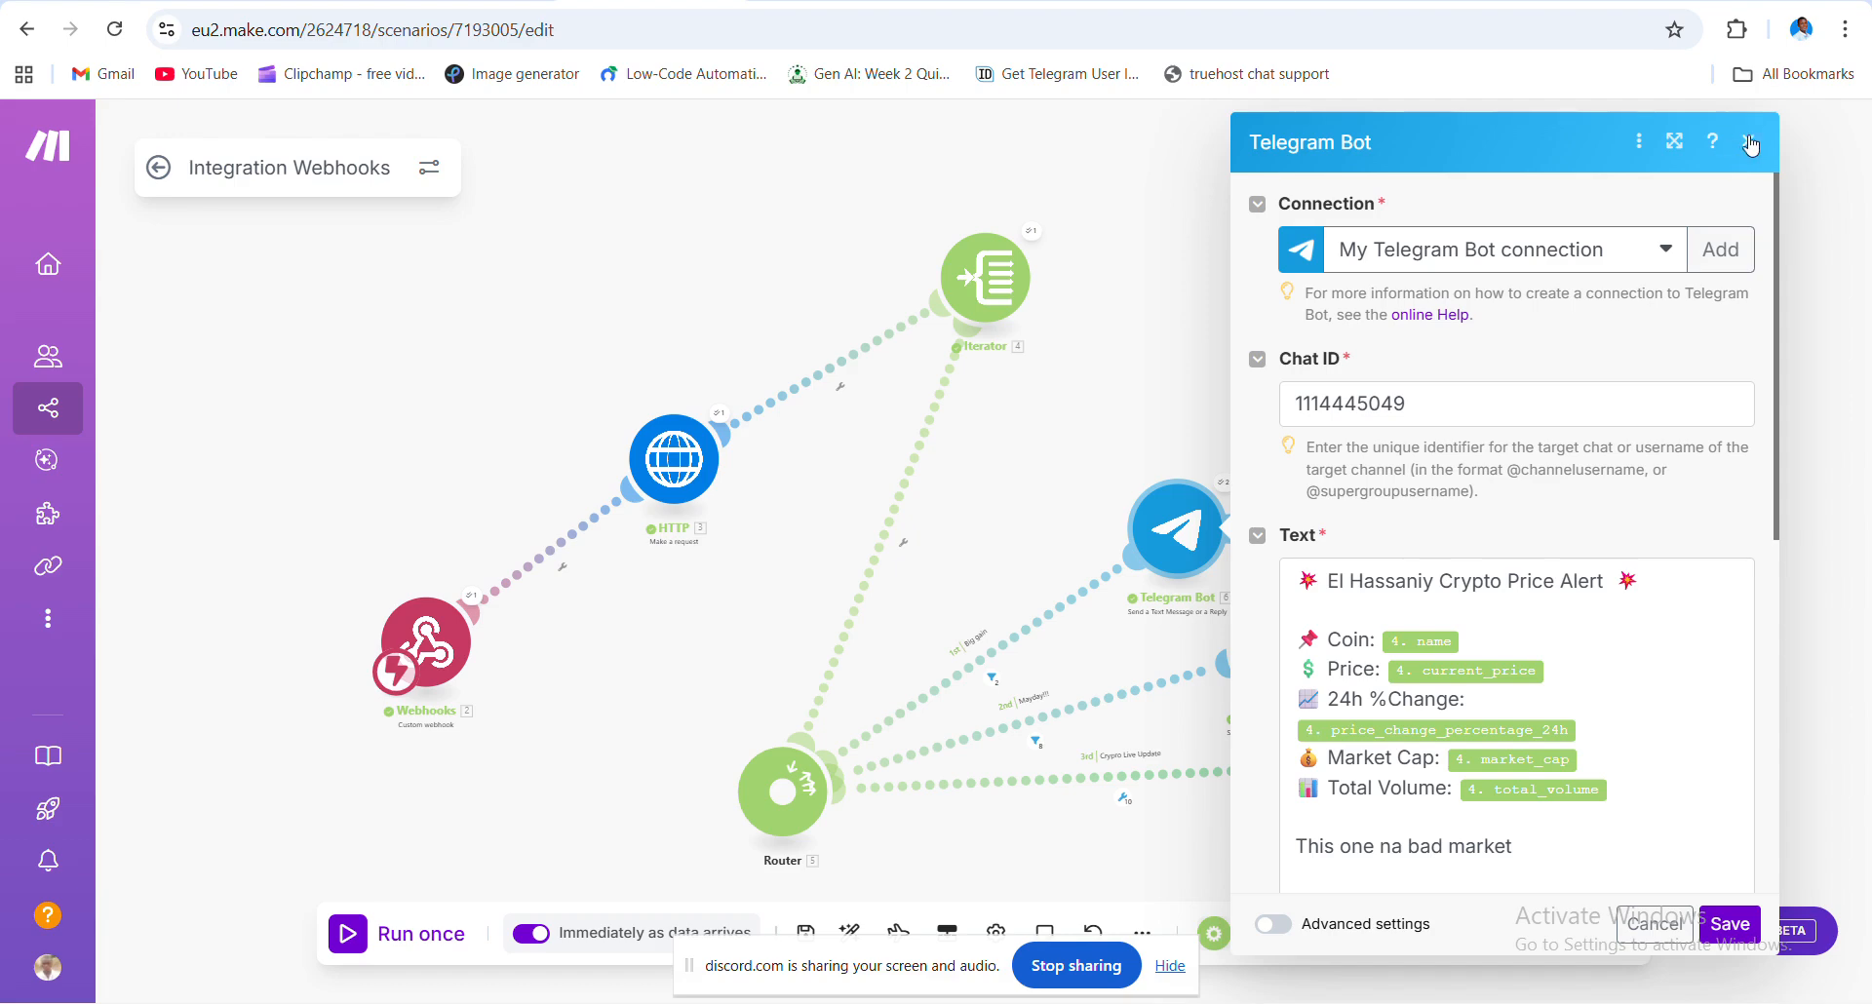
- Select the whole alert message Text, then cancel the Telegram Bot settings without saving
click(1287, 572)
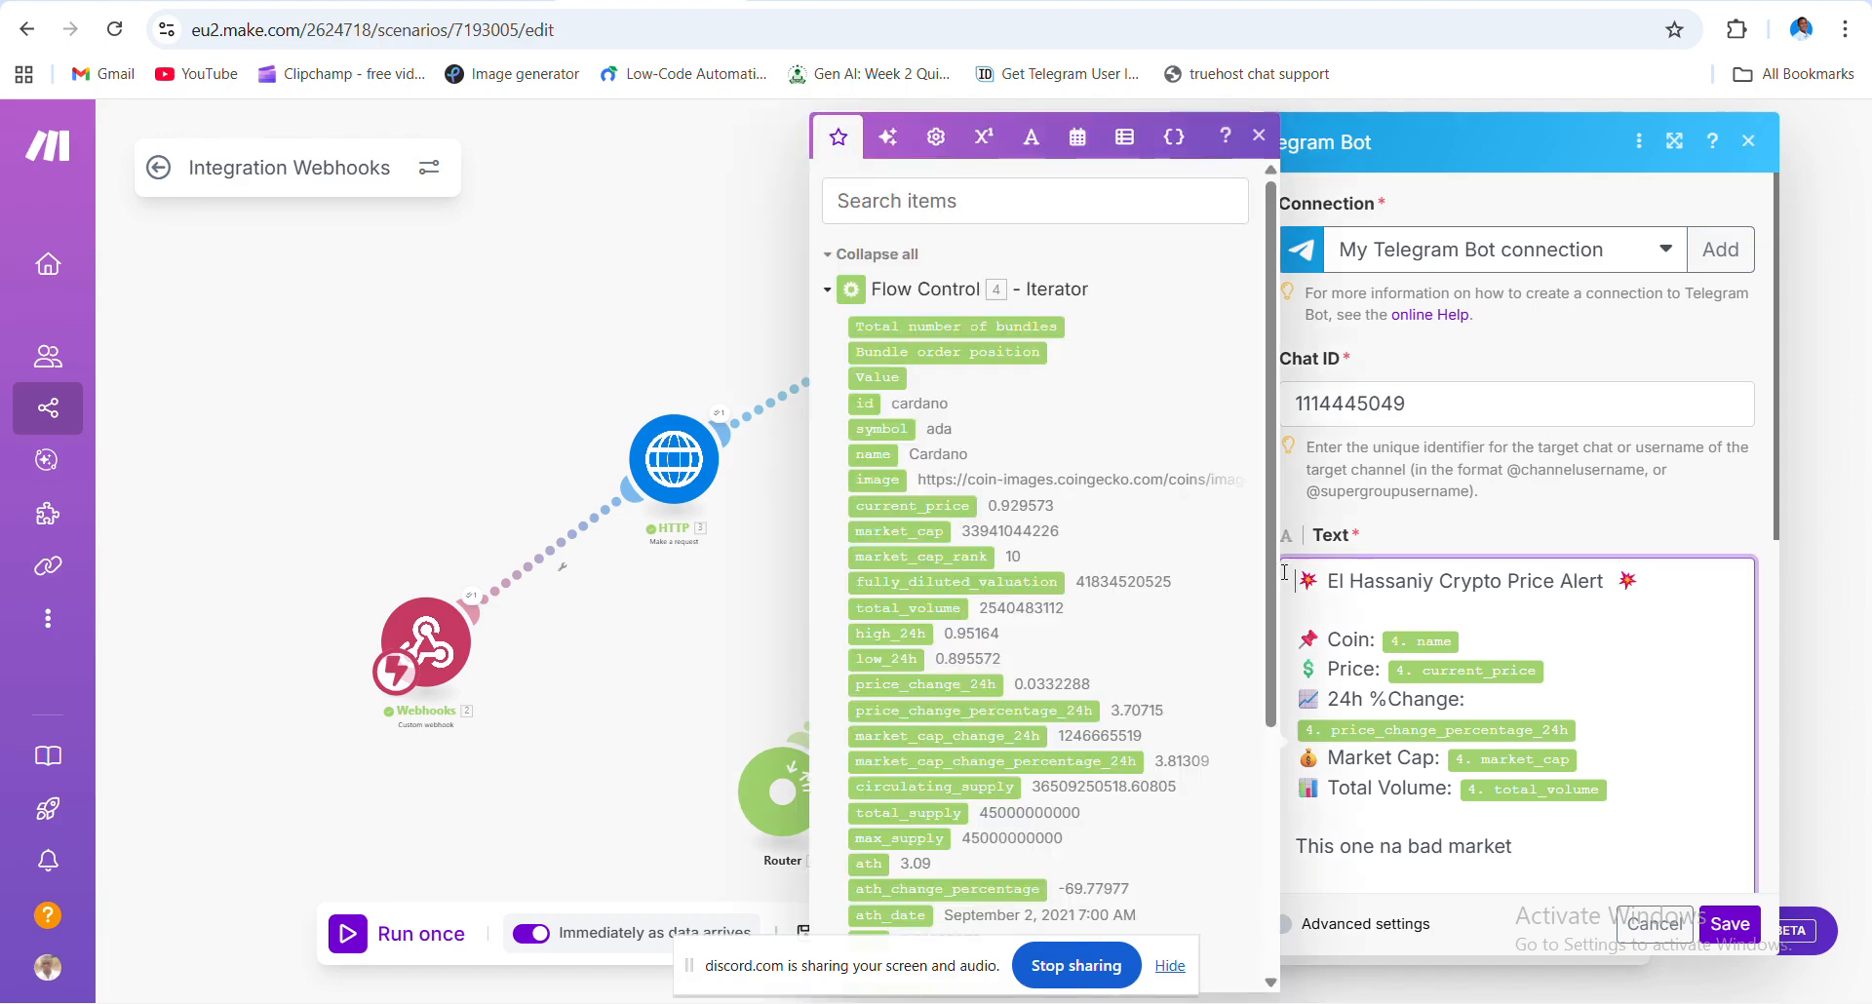
key(ctrl+a)
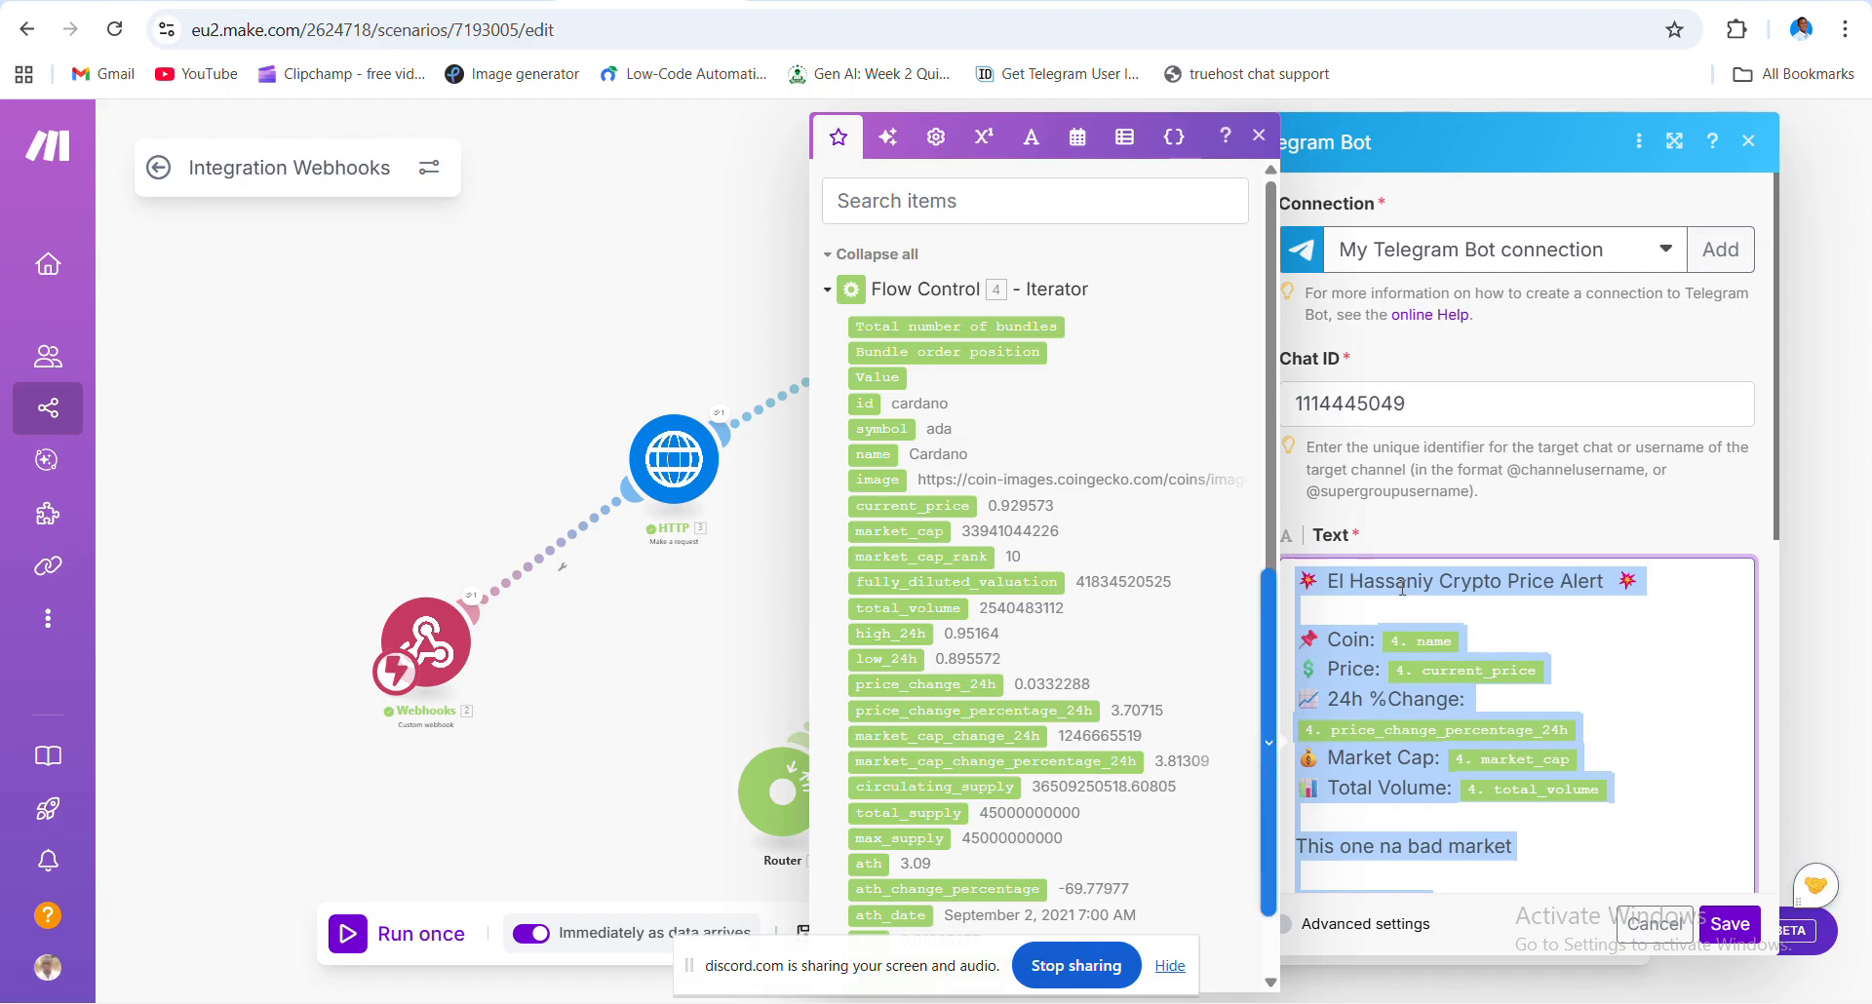
click(1718, 518)
scroll(1582, 517, down, 5)
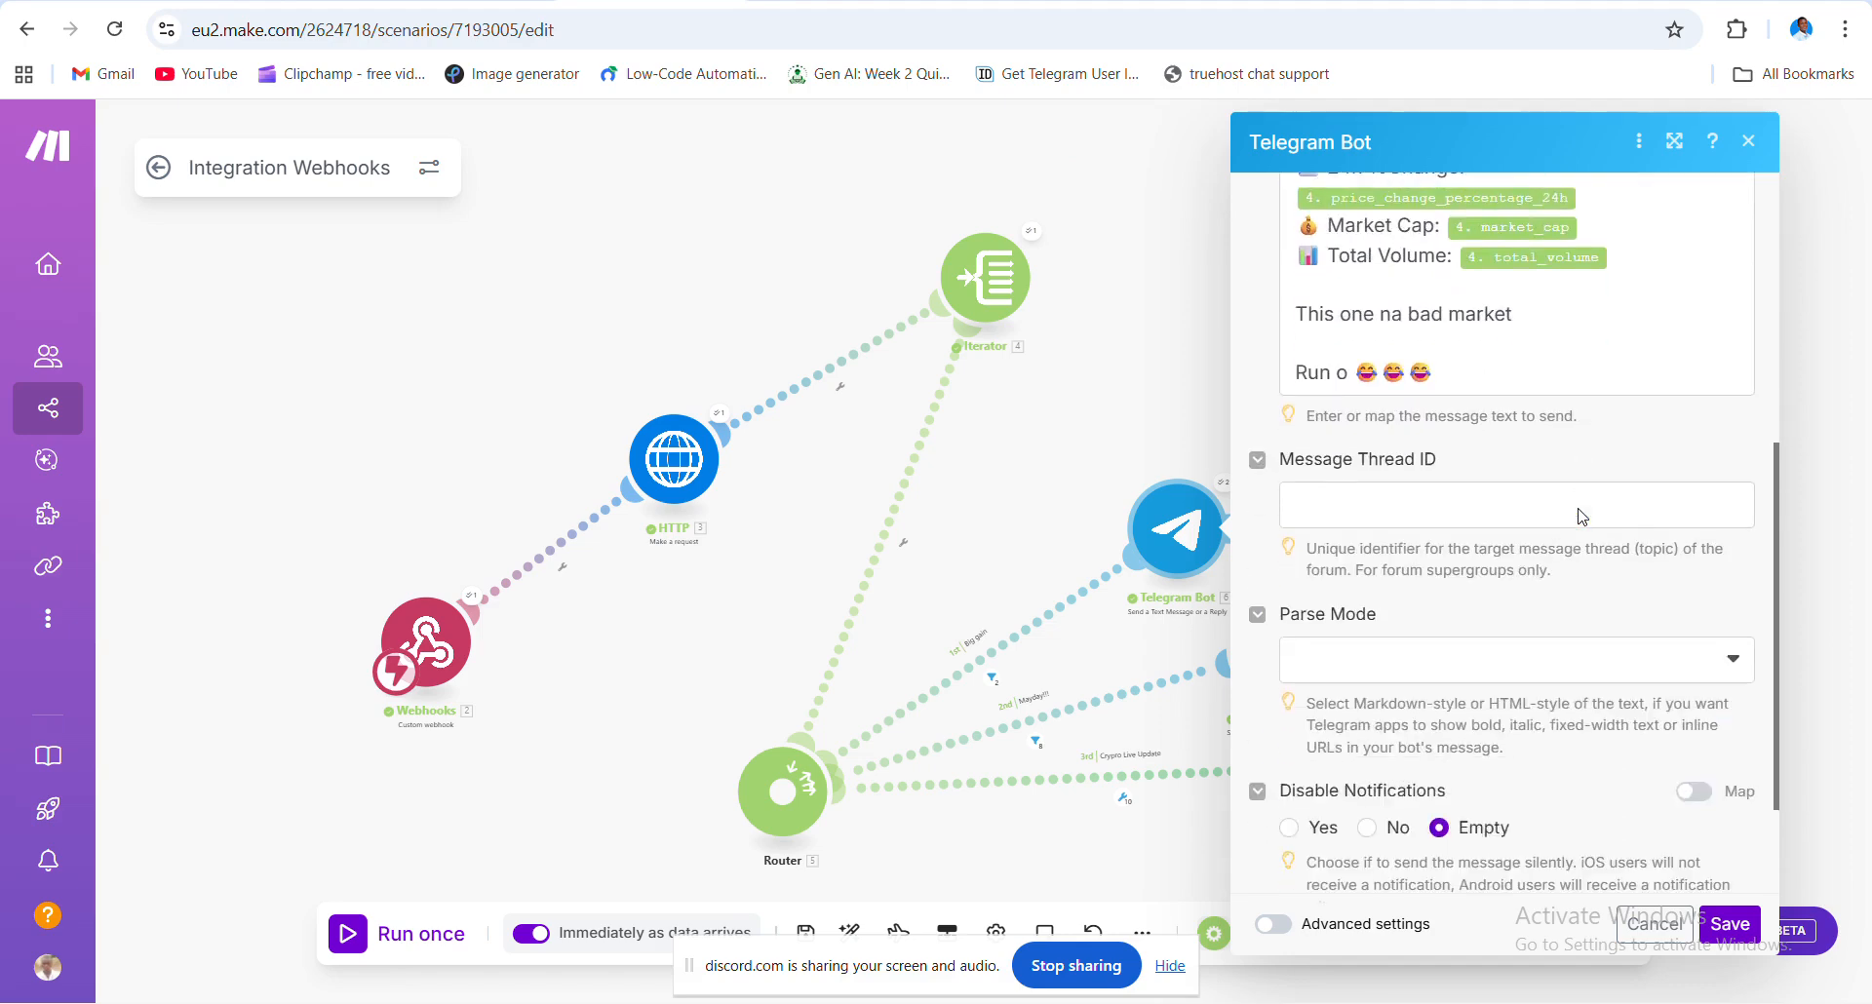
scroll(1582, 517, down, 2)
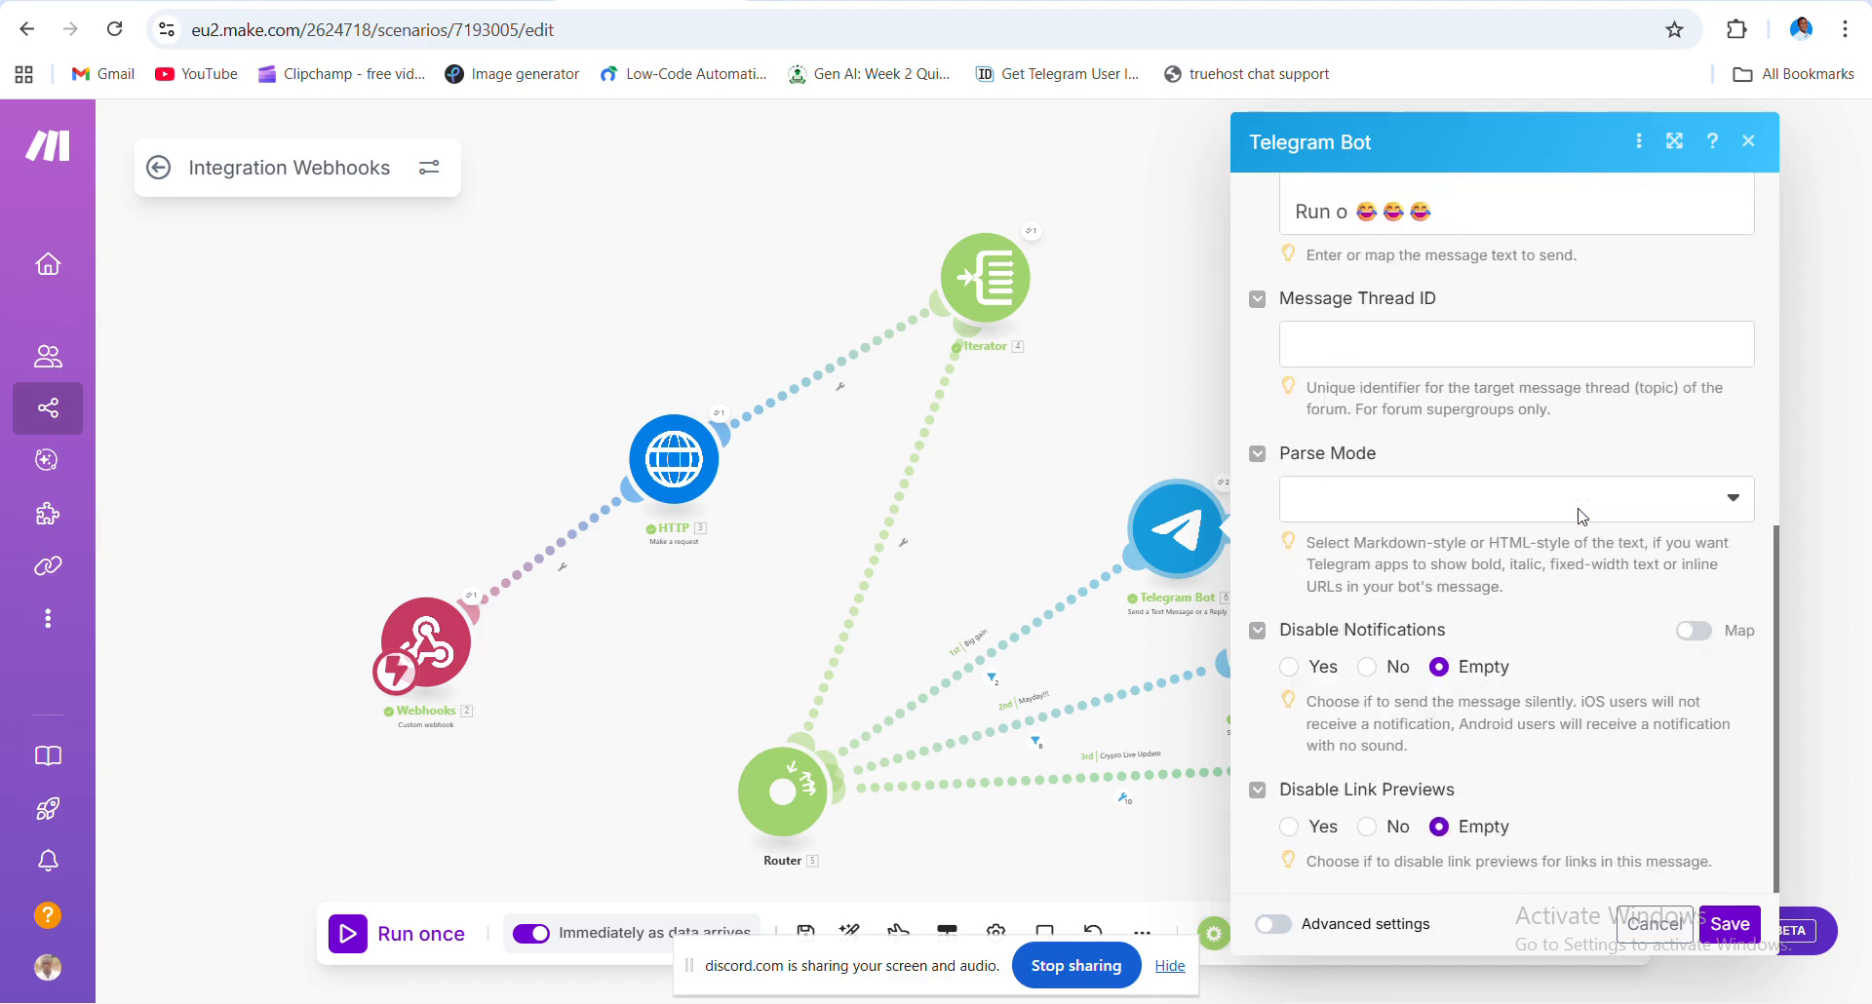
click(1655, 923)
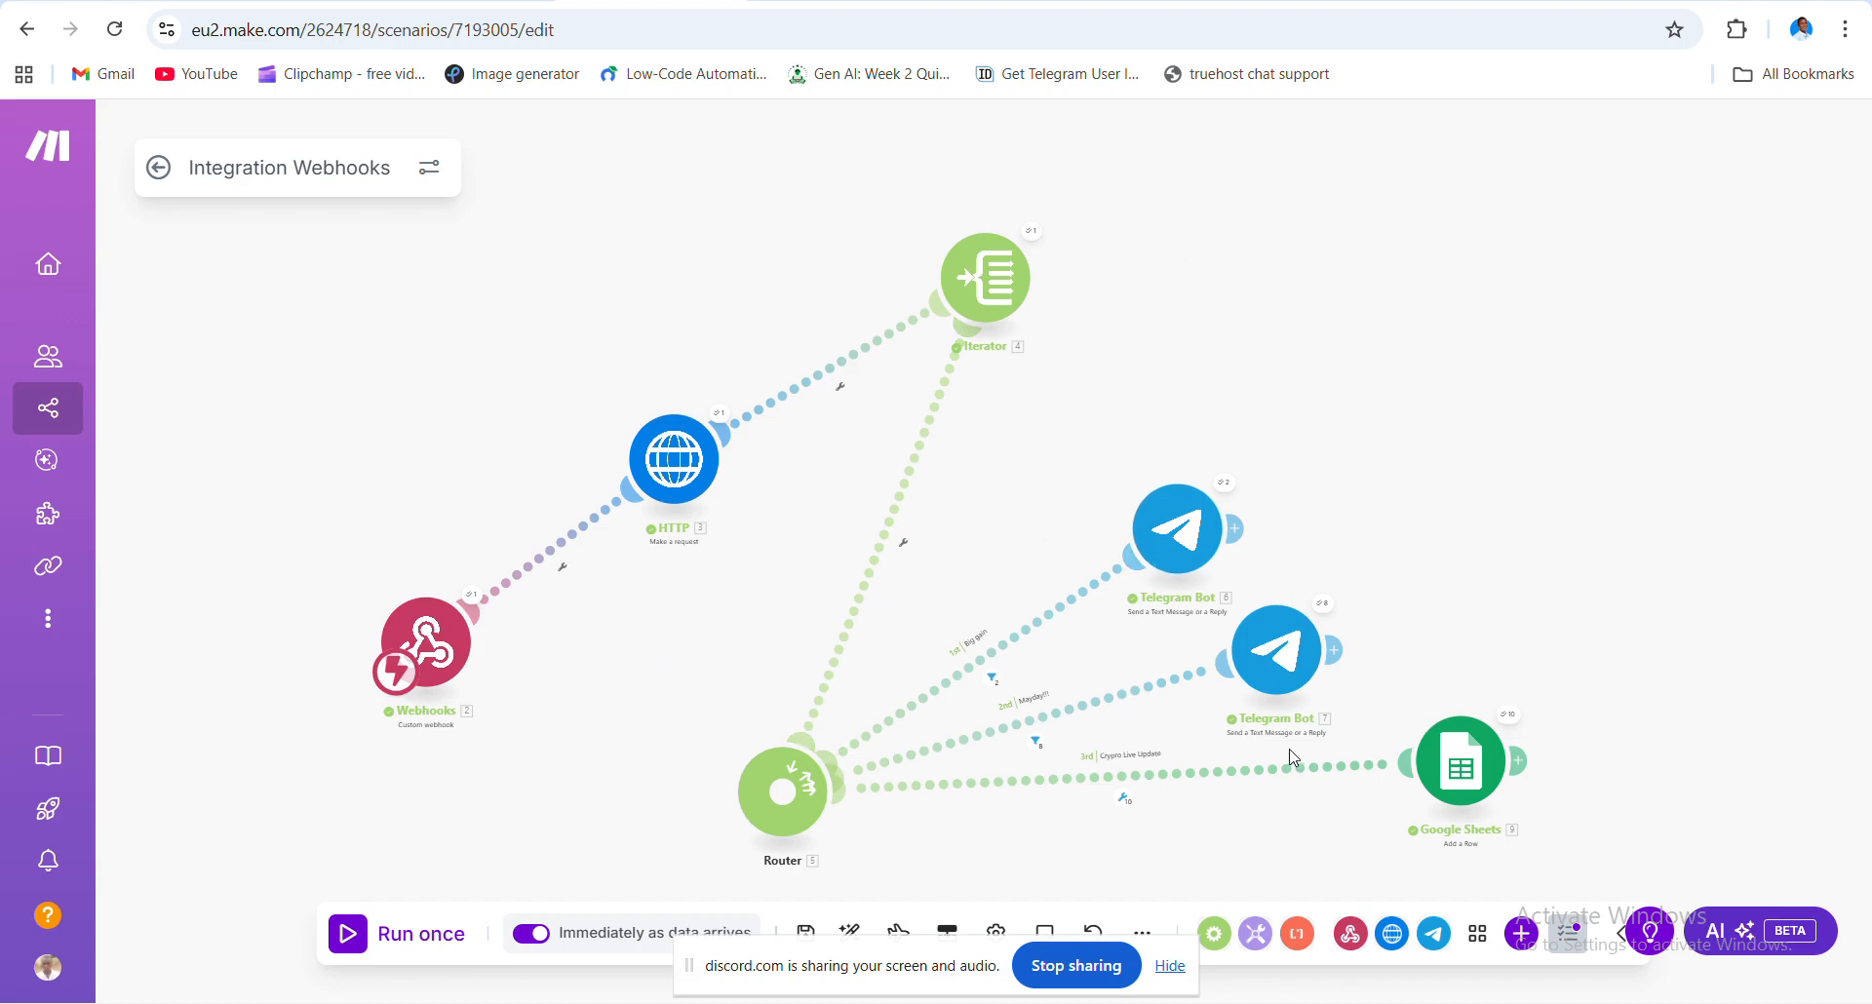
- Open the Google Sheets Add a Row module and go over its Drive, Spreadsheet ID and Sheet1 fields
click(1462, 771)
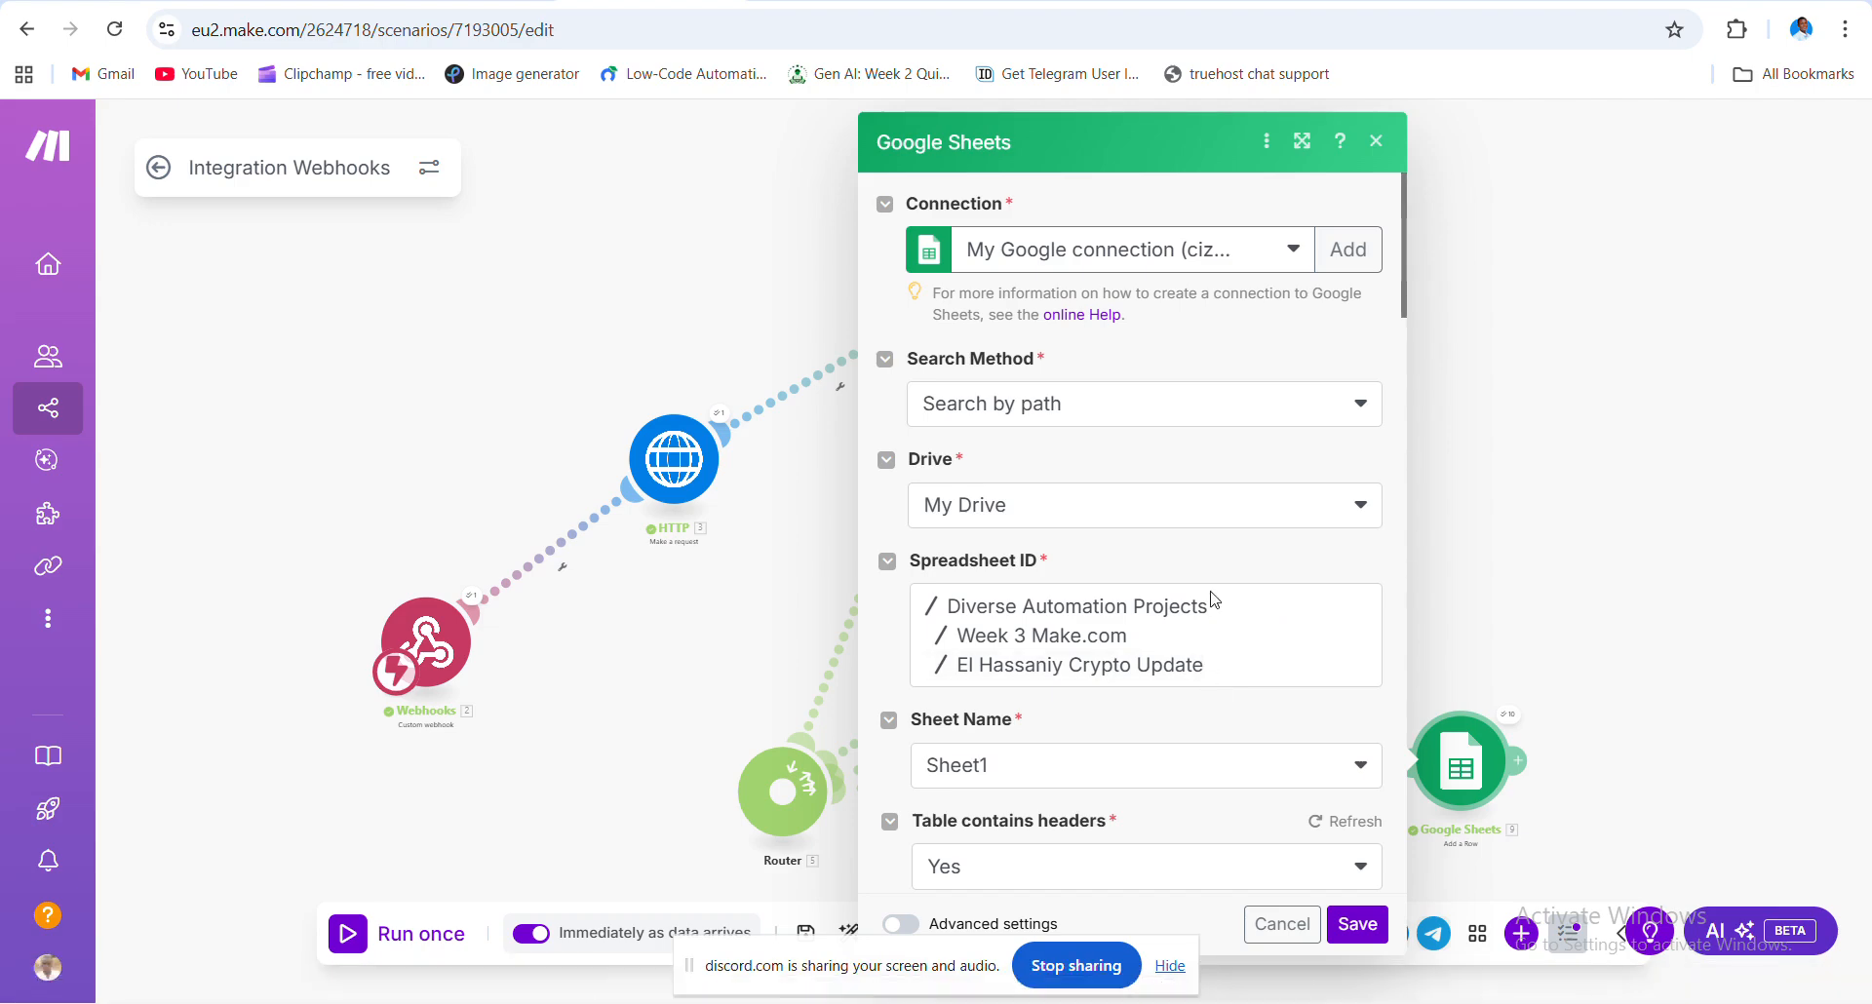
scroll(1211, 600, down, 1)
scroll(1211, 599, up, 2)
mouse_move(1450, 1000)
scroll(1191, 635, down, 2)
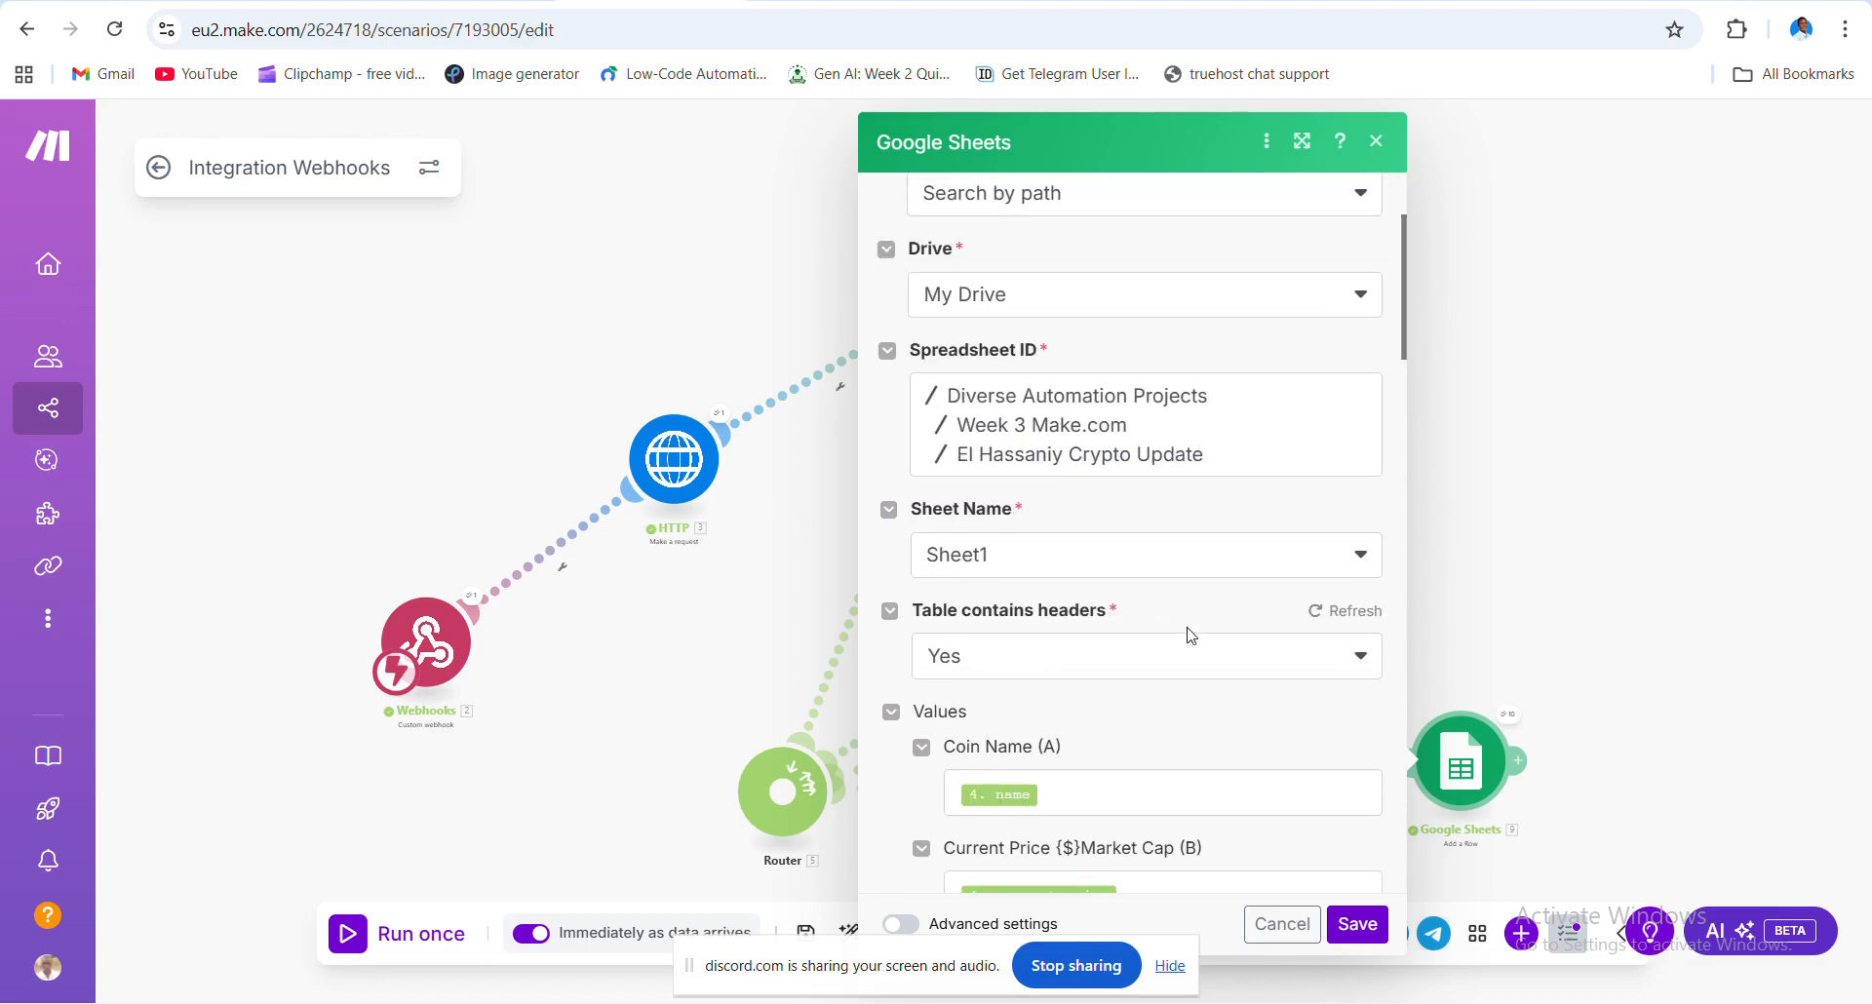
scroll(1191, 634, down, 1)
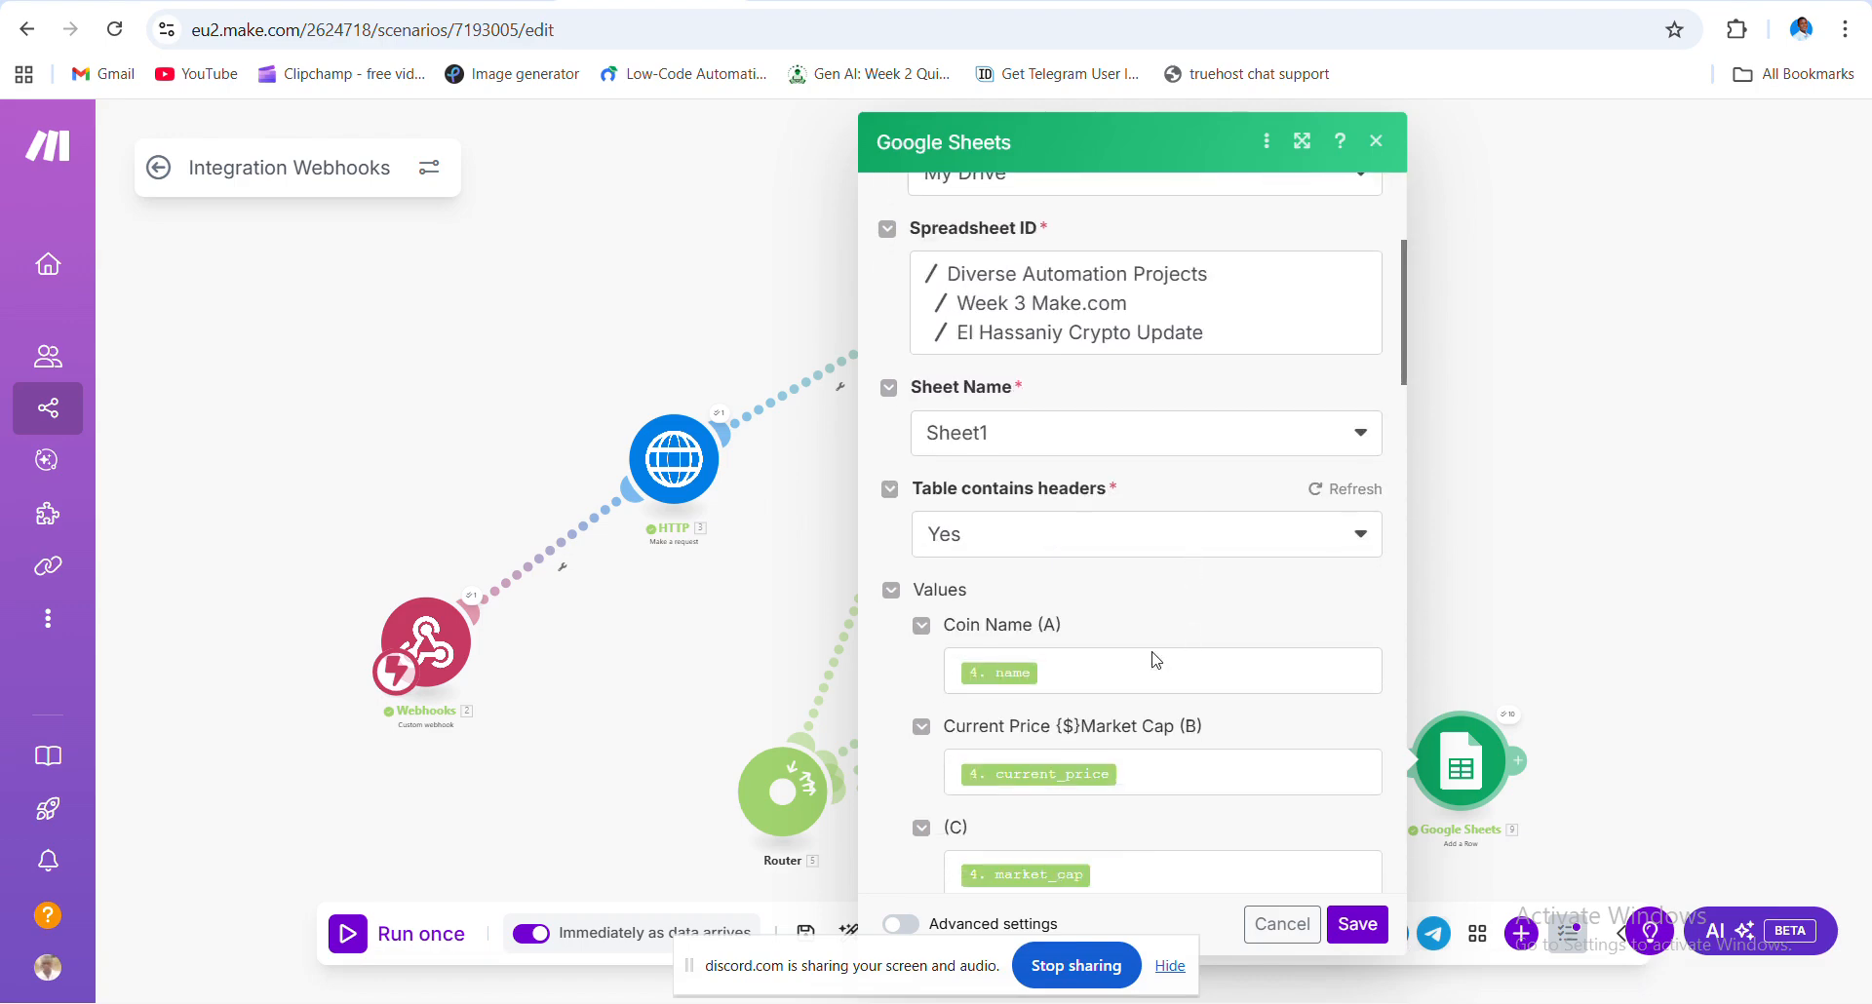
scroll(1029, 536, up, 2)
scroll(1029, 536, up, 2)
scroll(975, 585, down, 4)
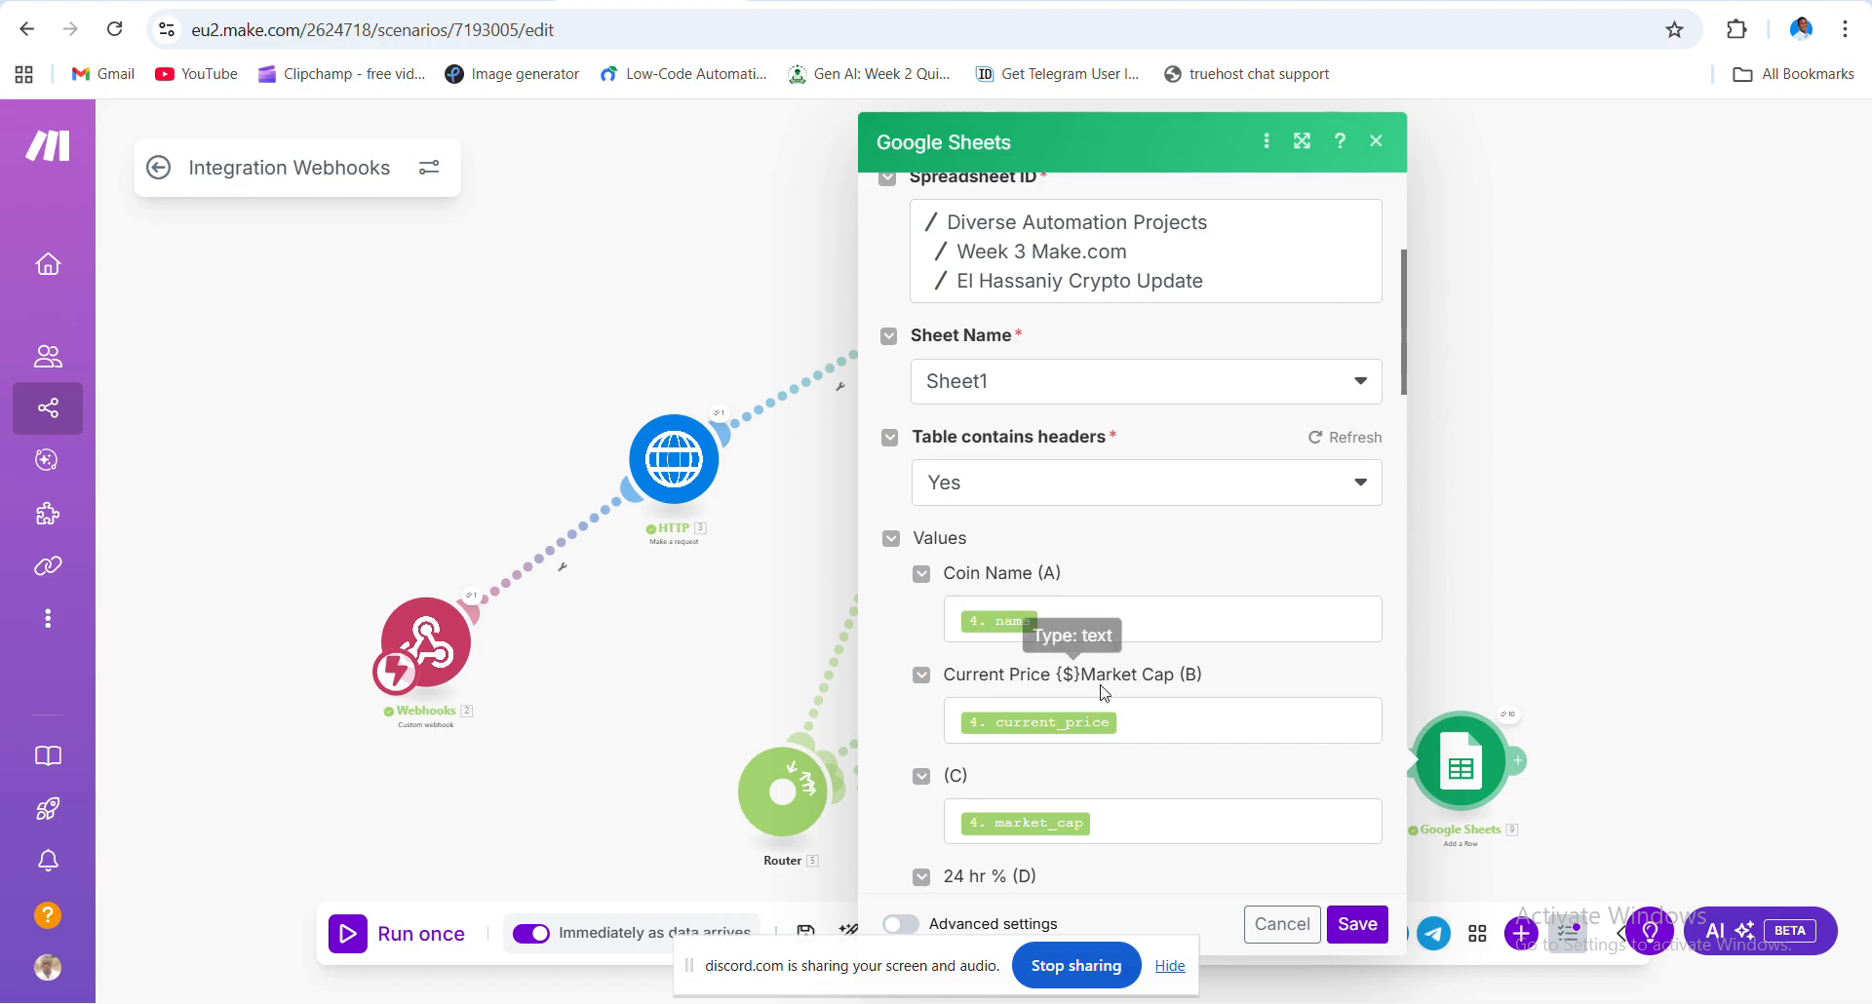
- Check the remaining Google Sheets settings, with headers set to Yes, and close the module dialog
scroll(1115, 683, down, 1)
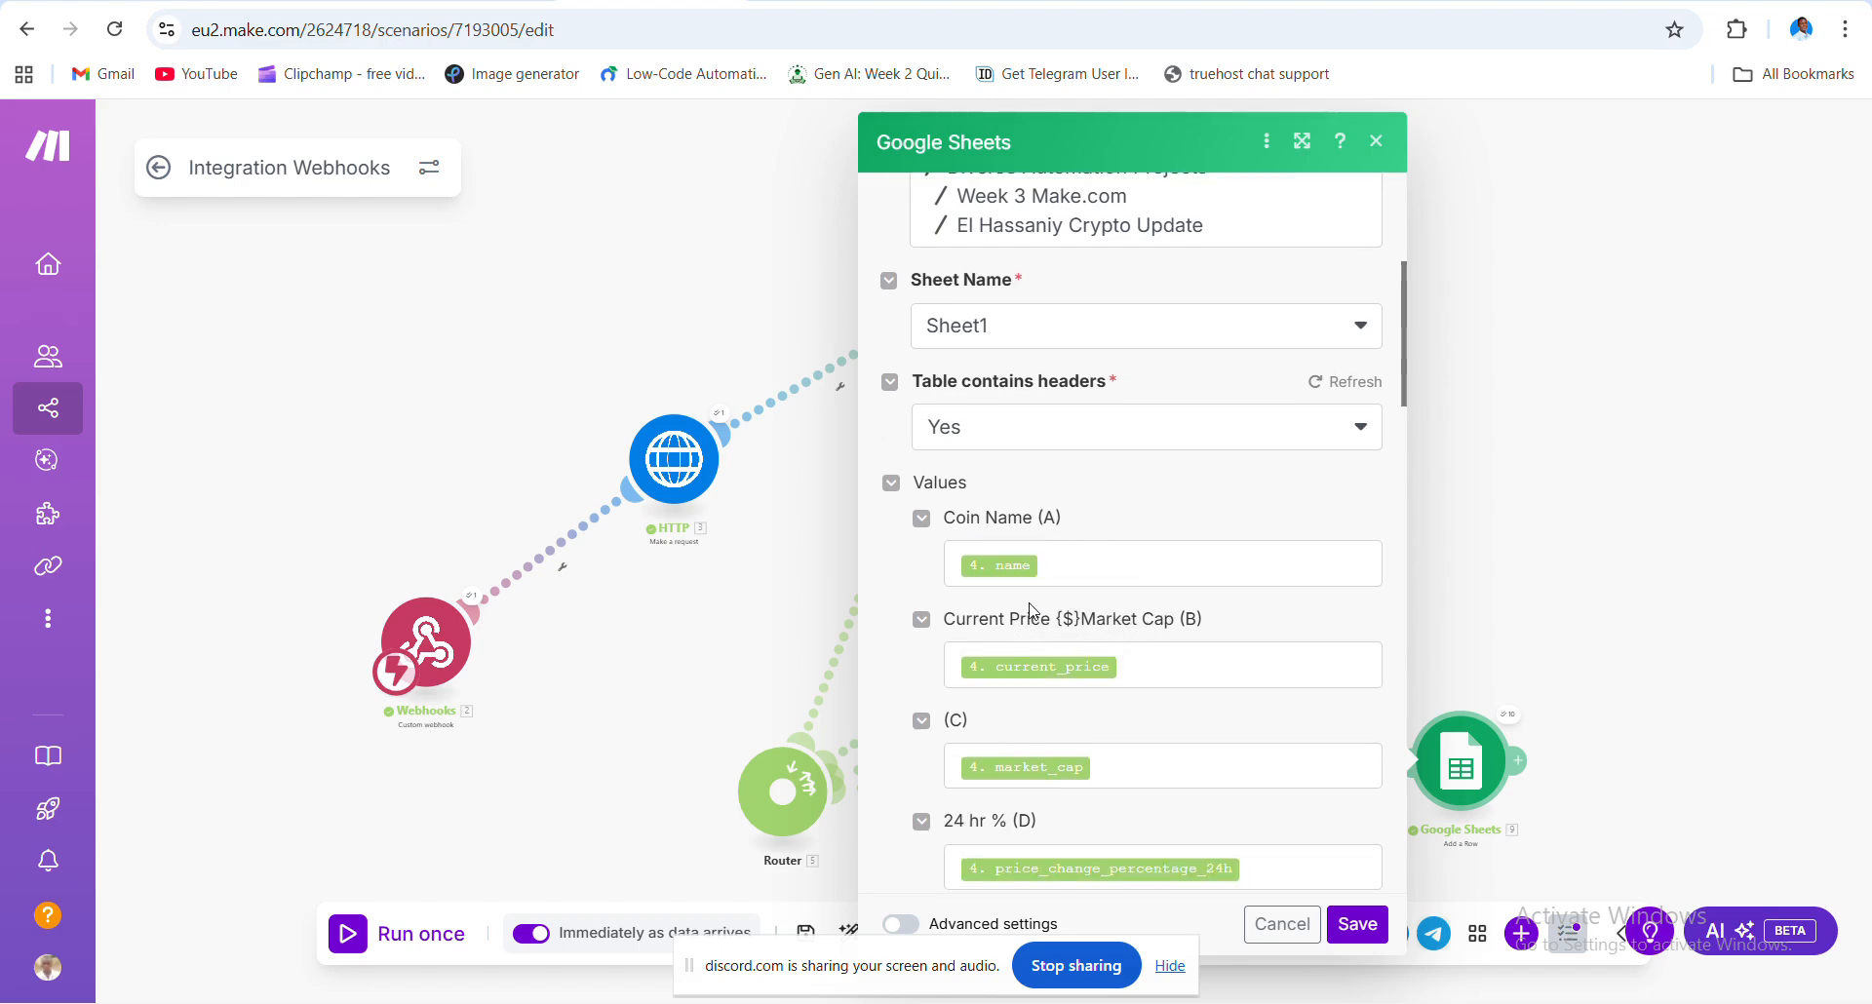
scroll(1031, 620, down, 1)
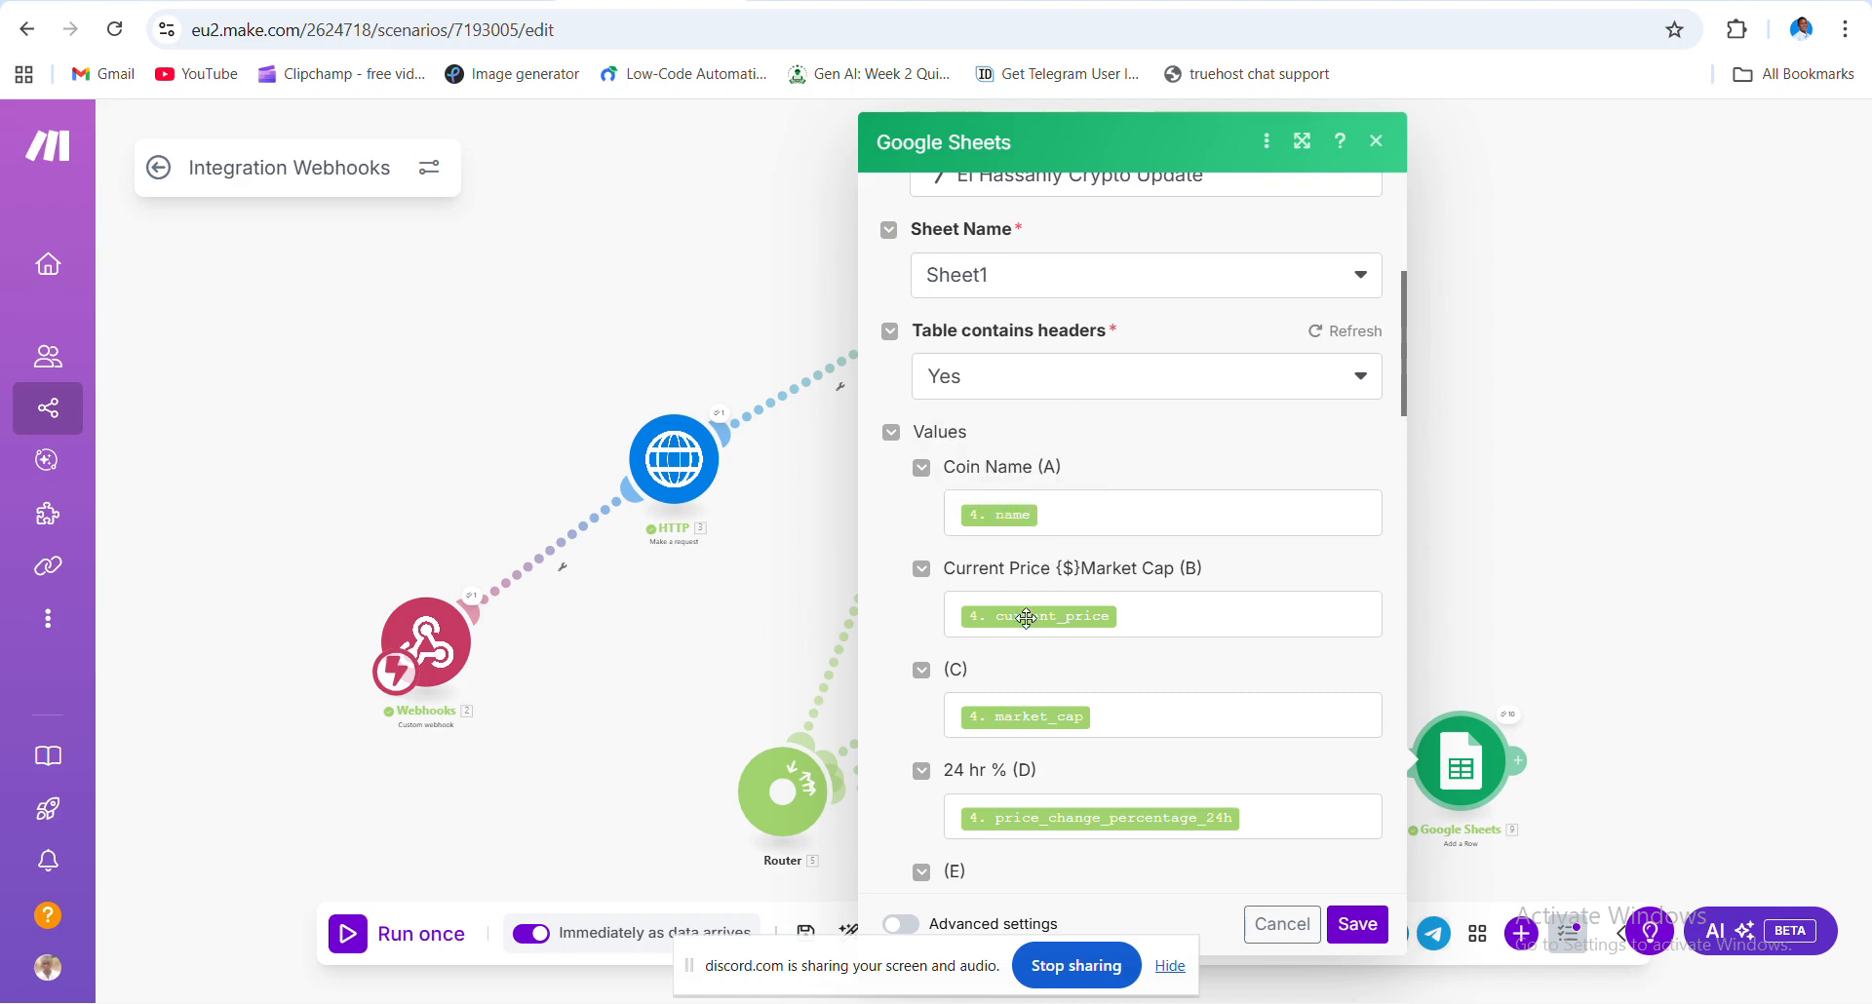
scroll(1004, 702, down, 1)
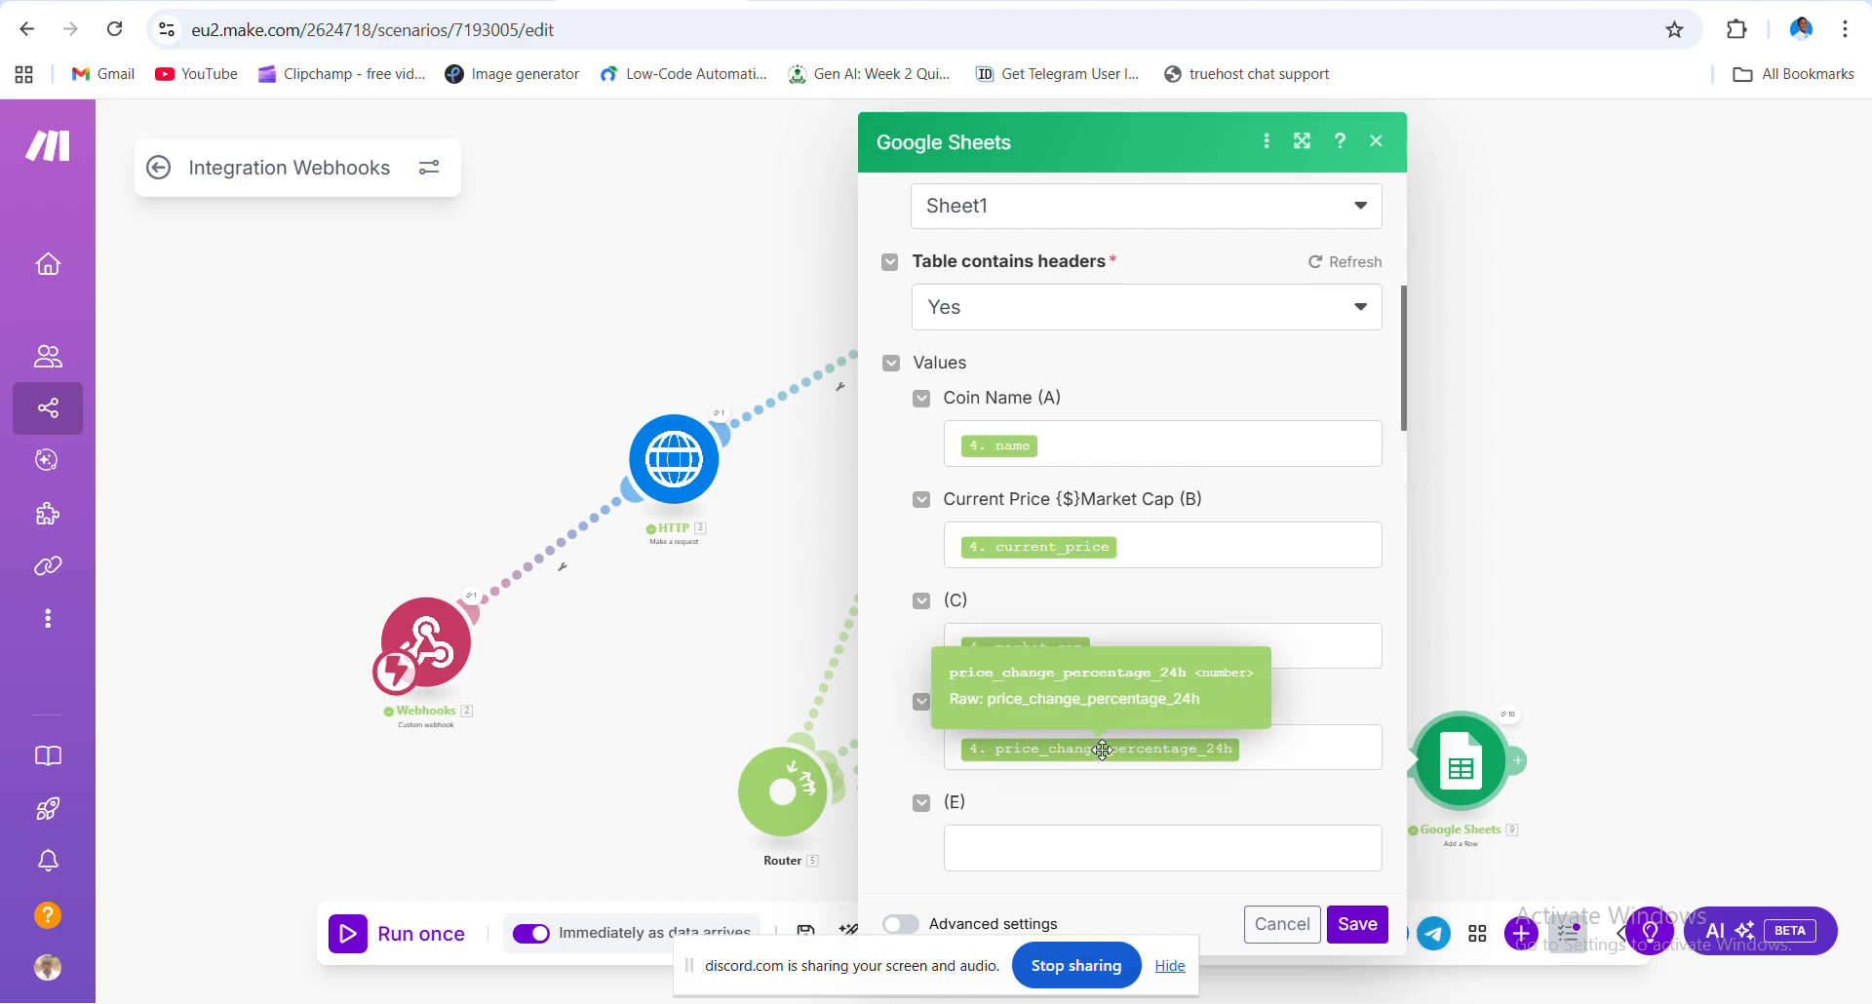
scroll(1161, 741, down, 1)
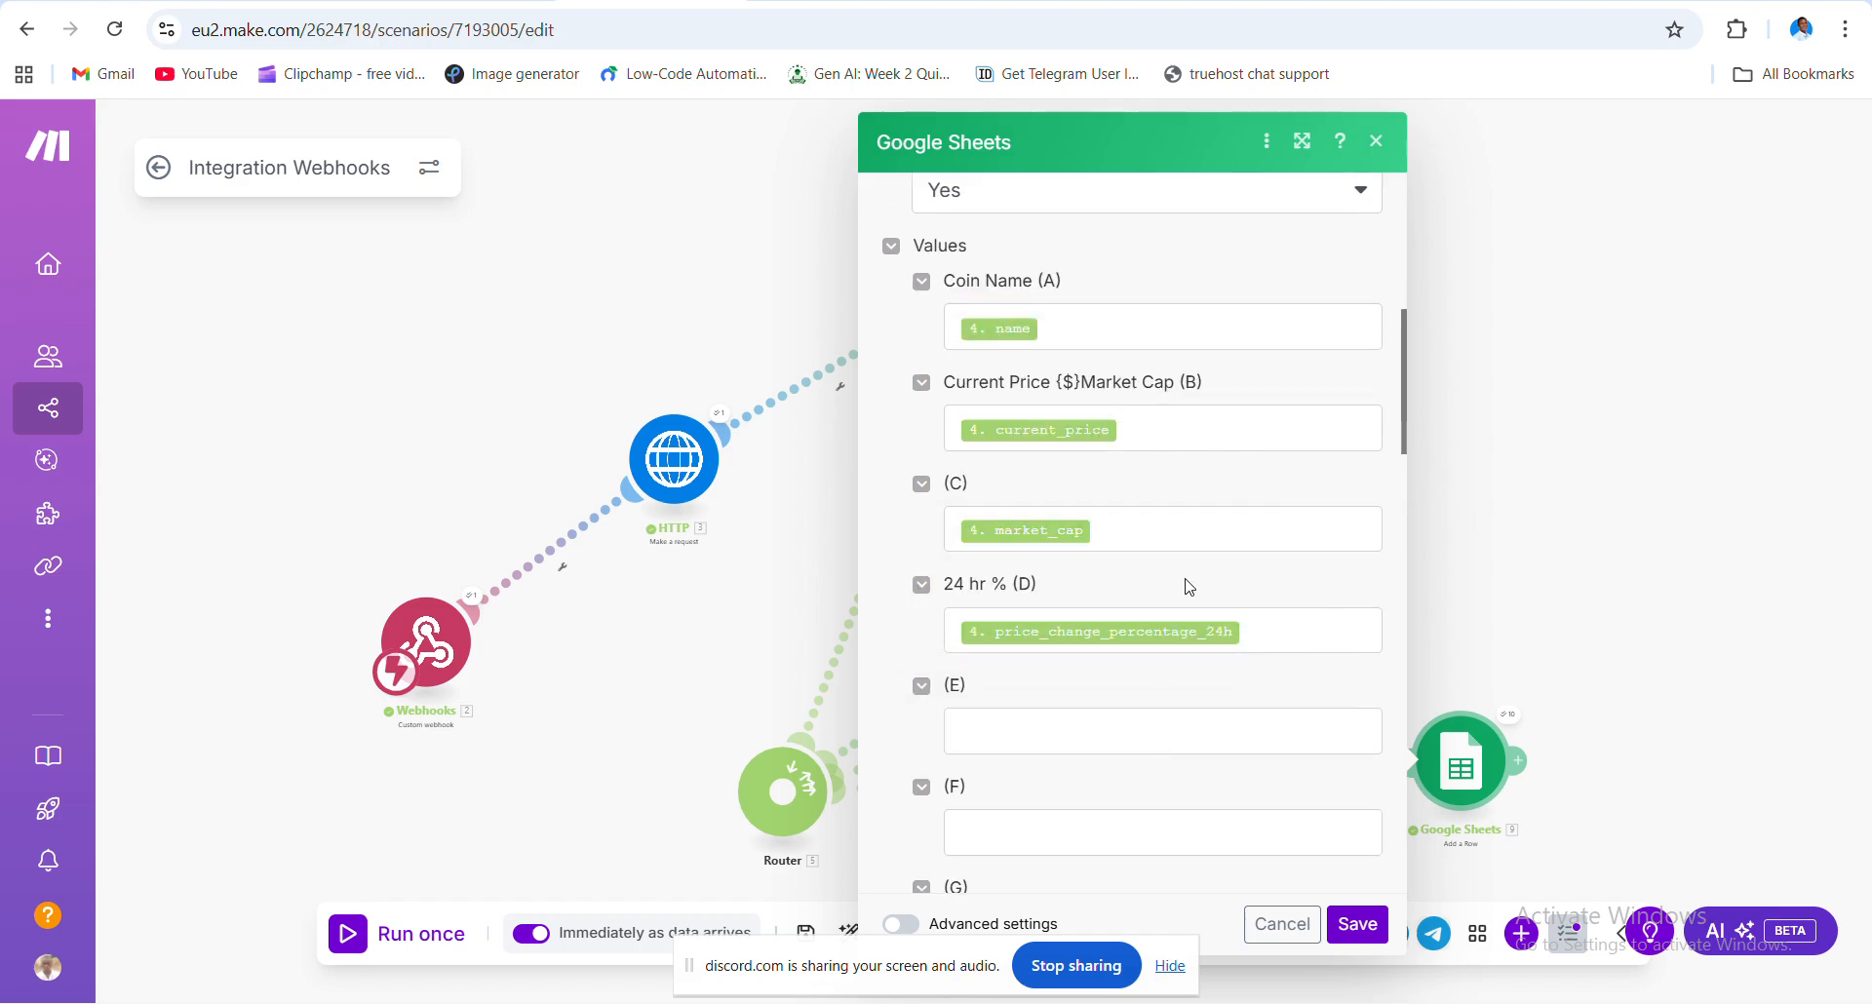
scroll(1186, 586, up, 5)
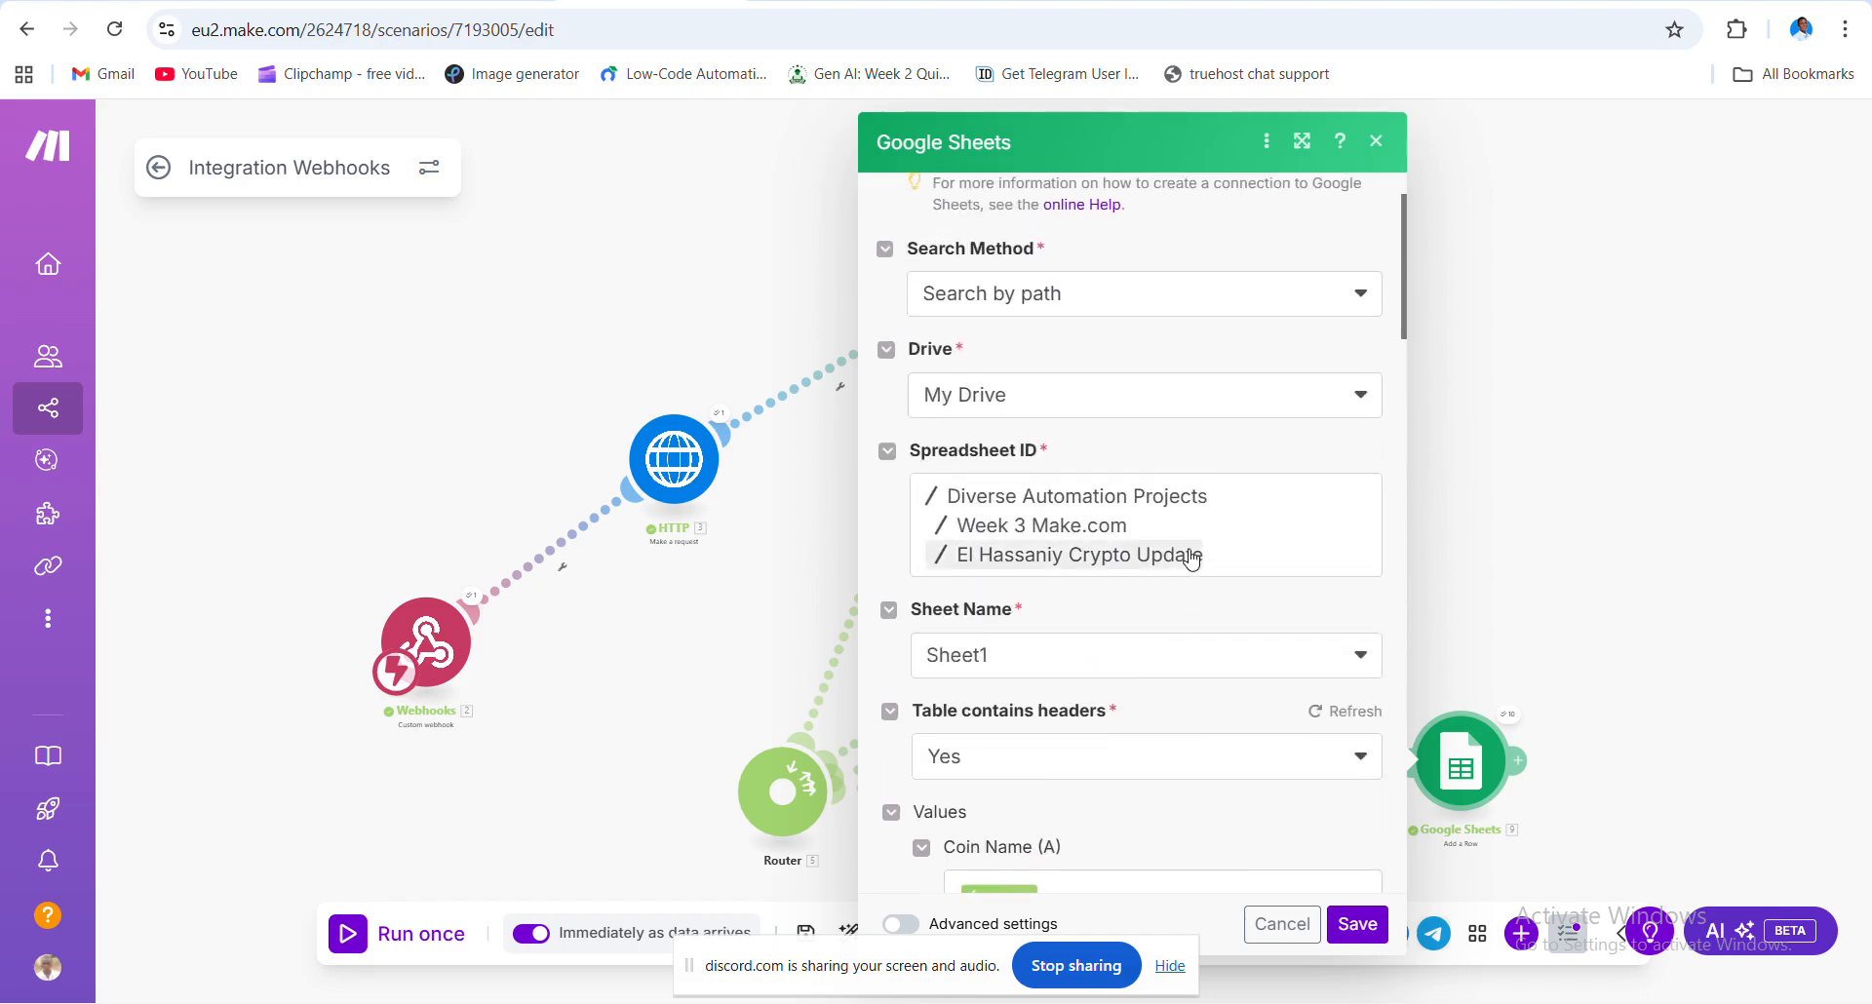
scroll(1187, 548, up, 1)
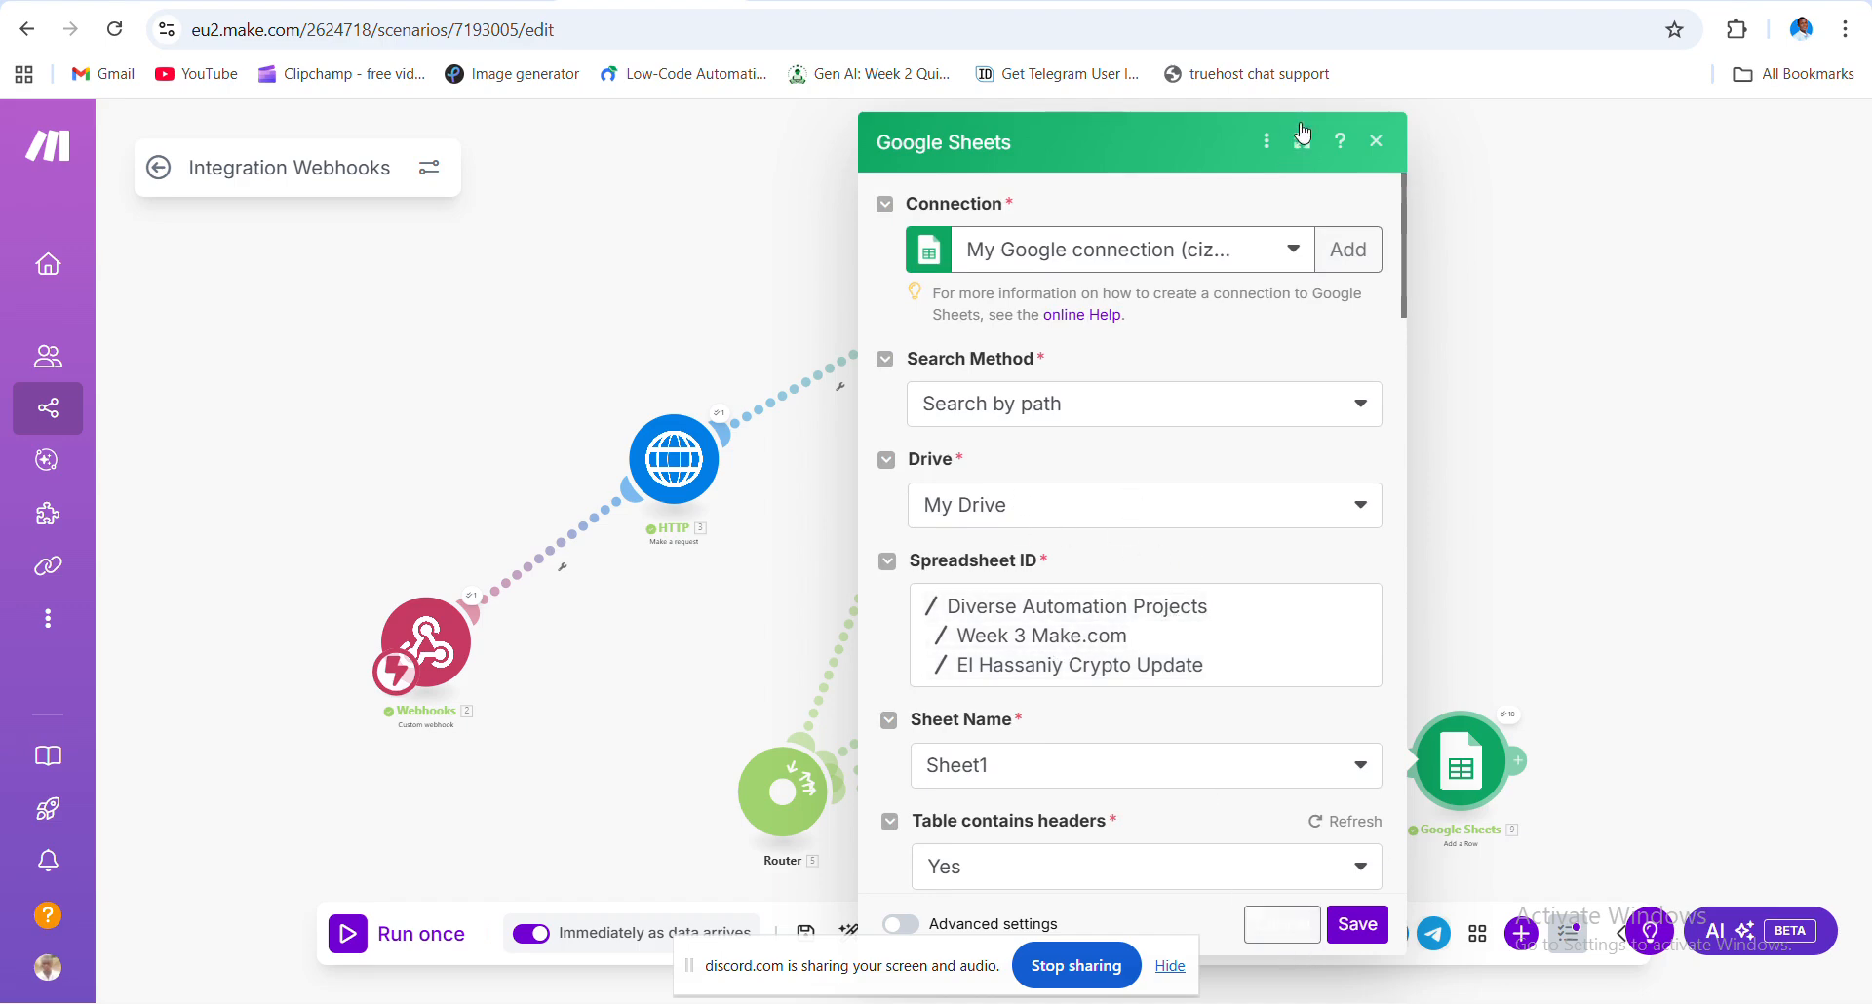
click(1378, 142)
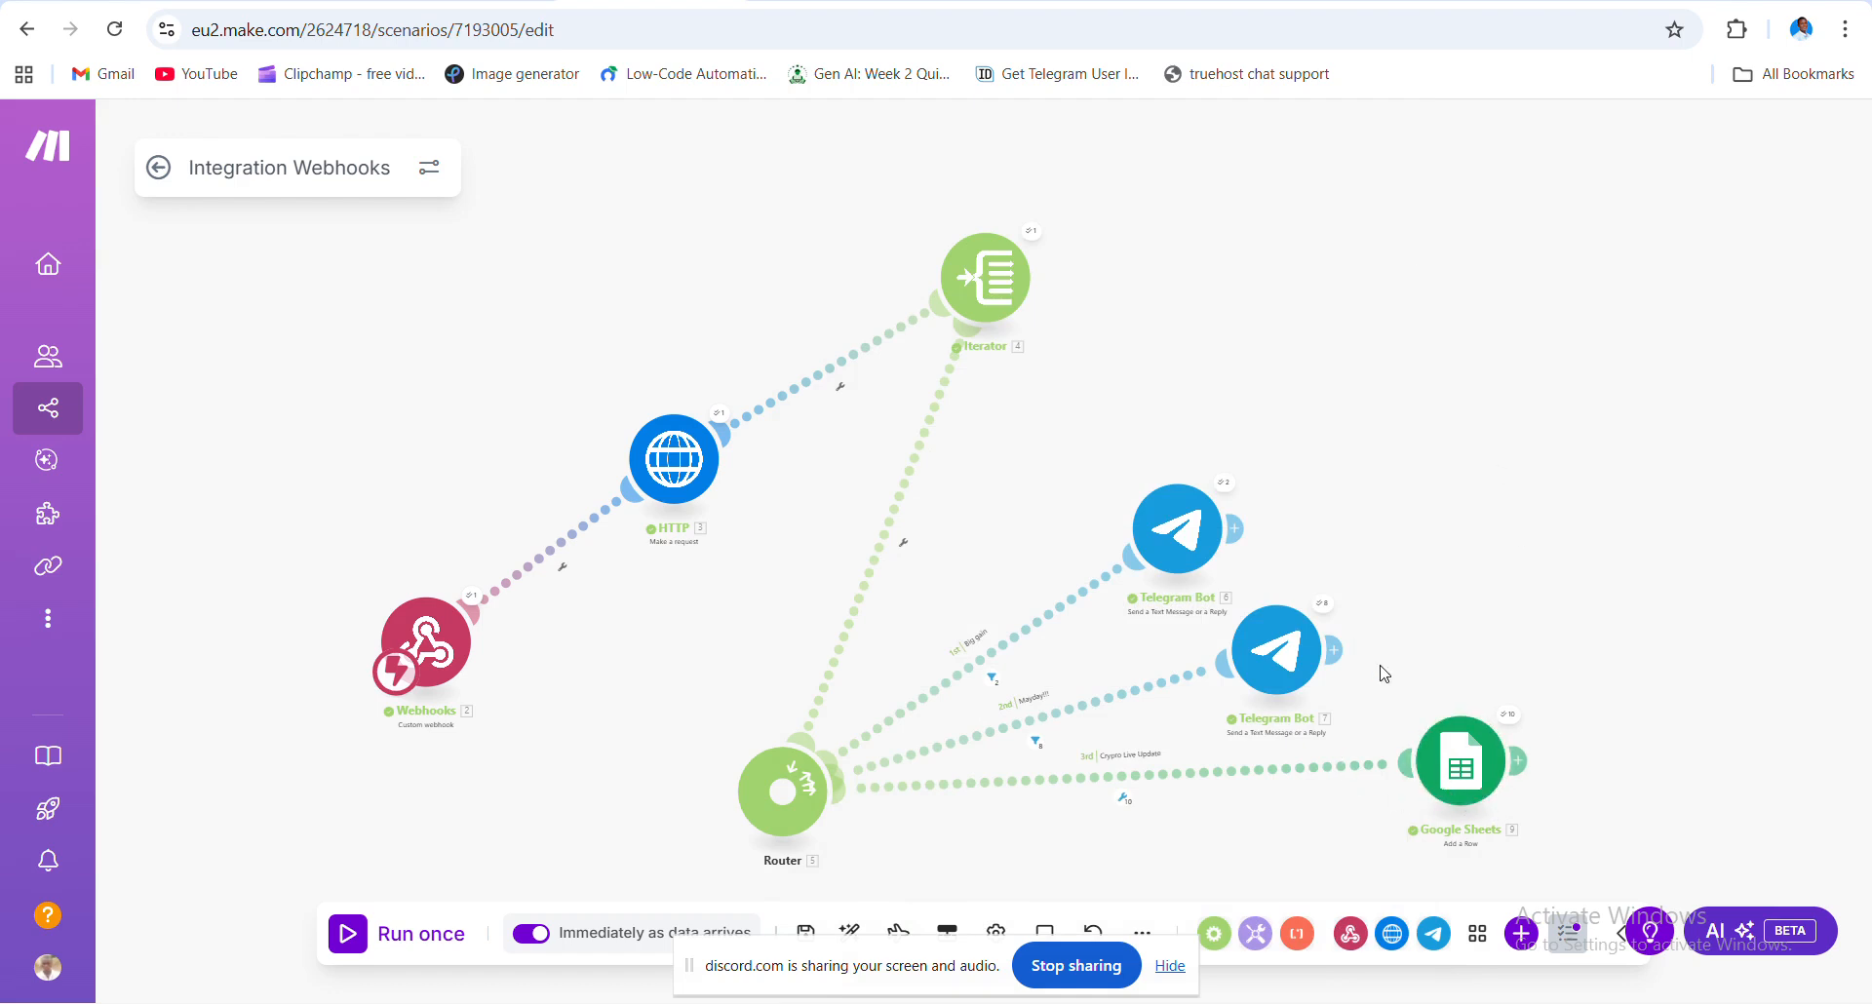
- Switch to the Discord meet-2 voice call and mute one participant for yourself
click(1342, 1)
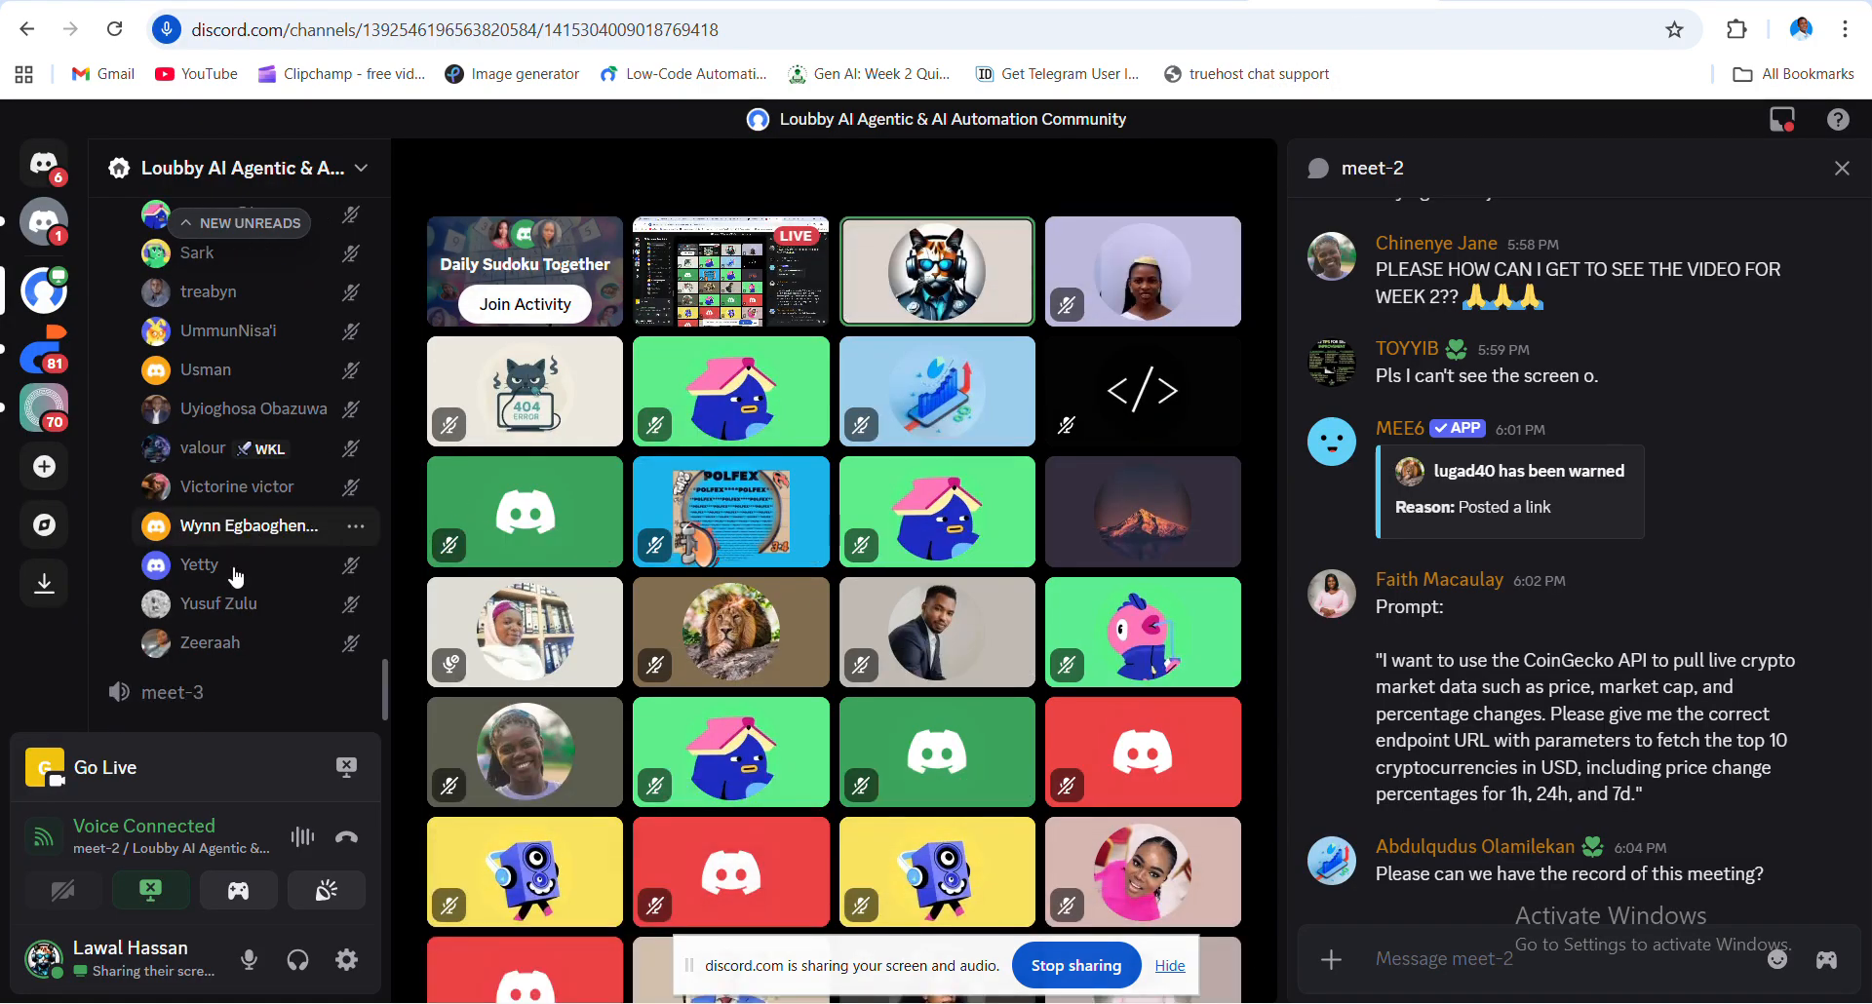
scroll(235, 577, up, 5)
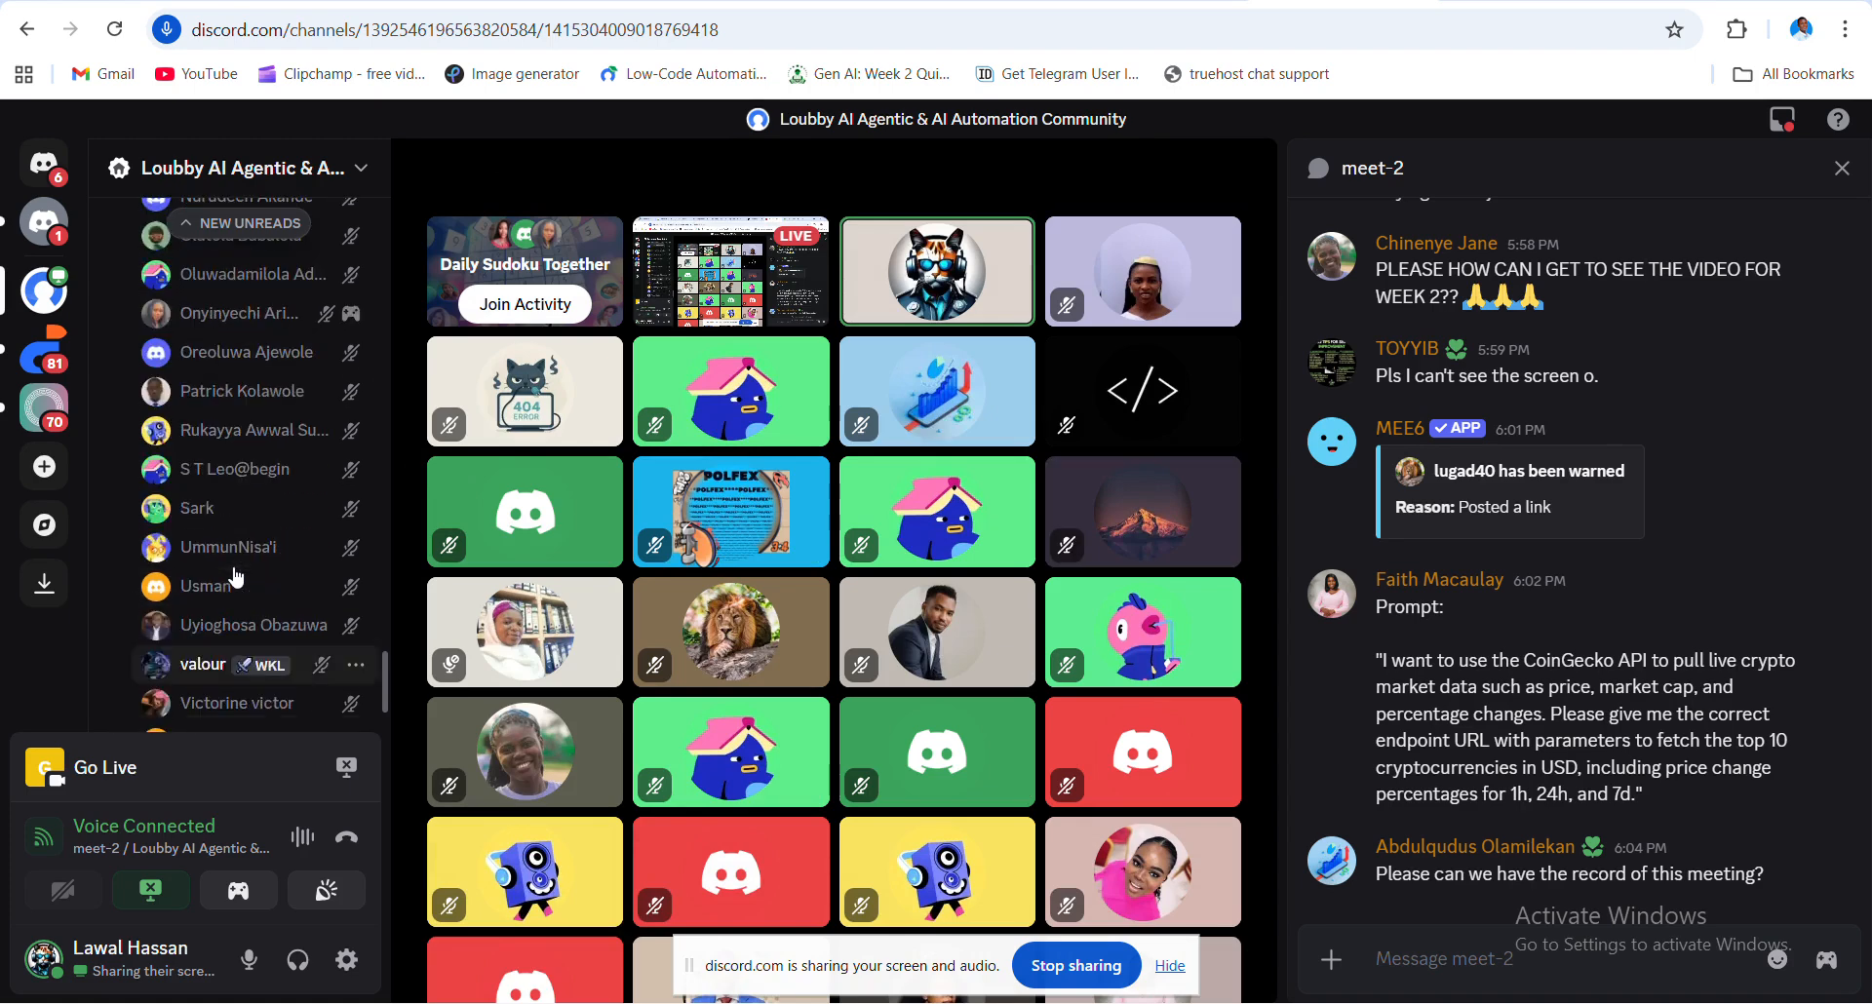
scroll(235, 578, up, 10)
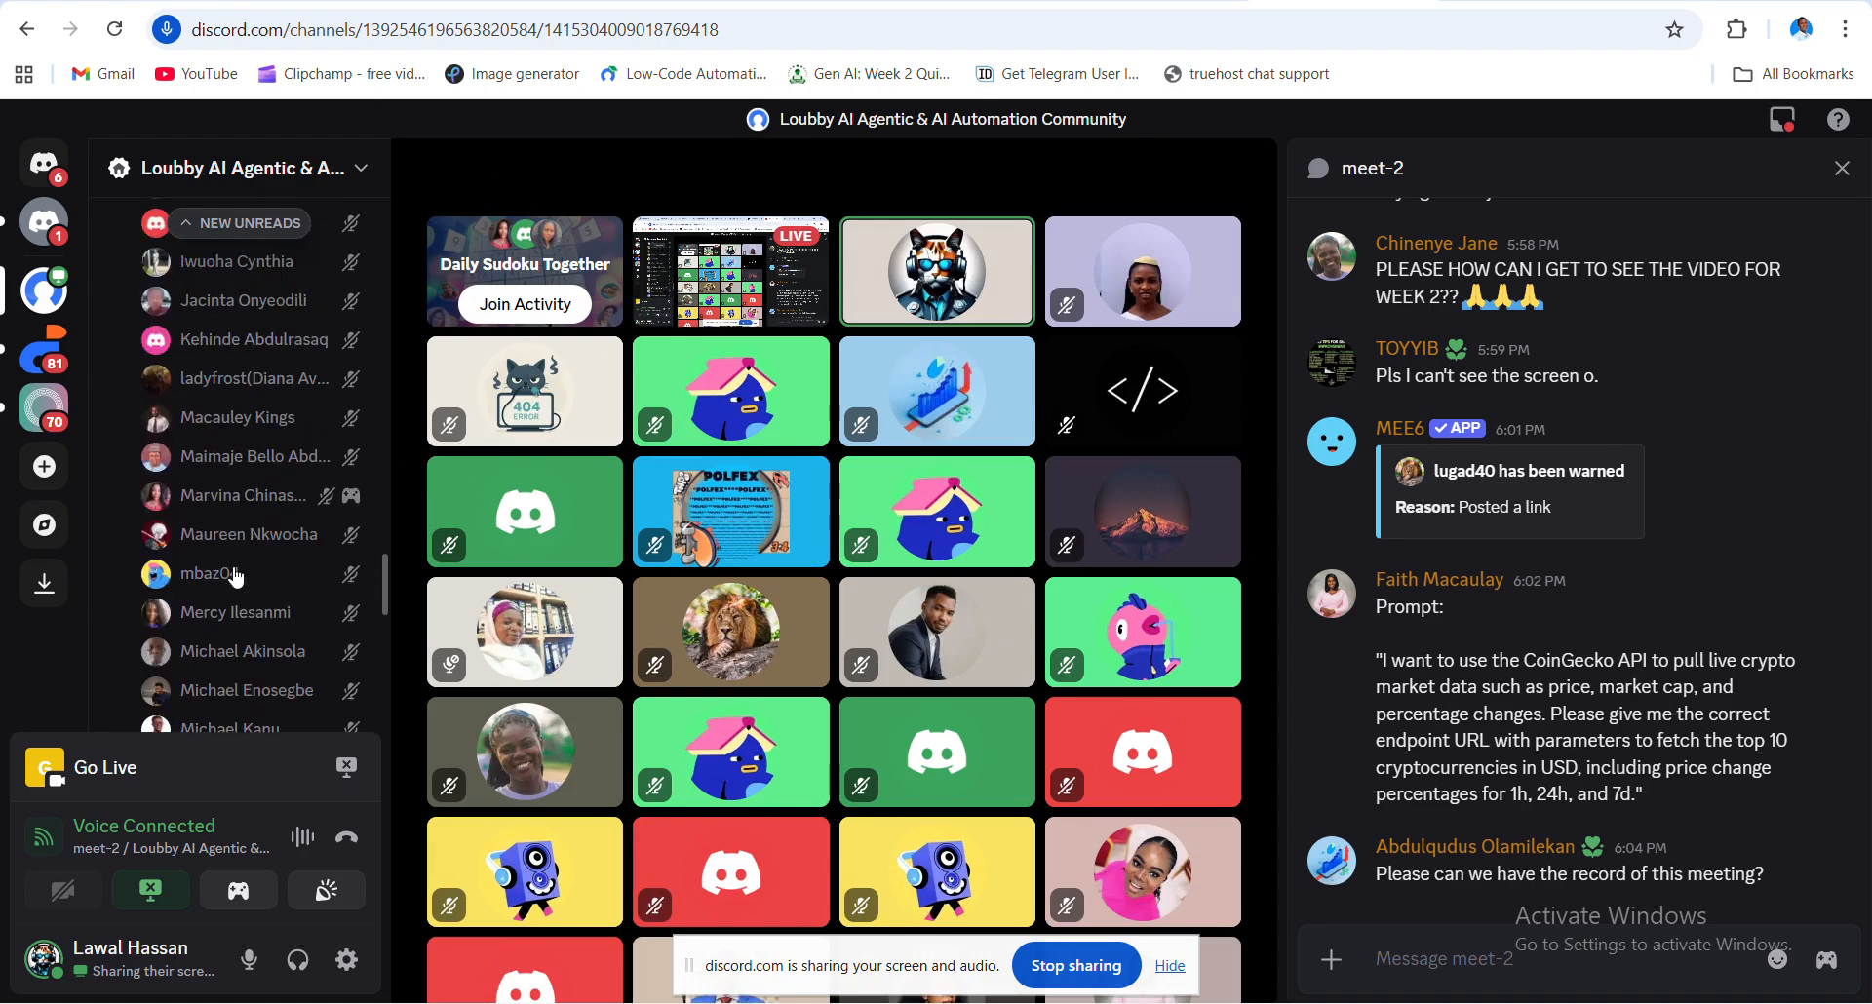
scroll(235, 576, up, 5)
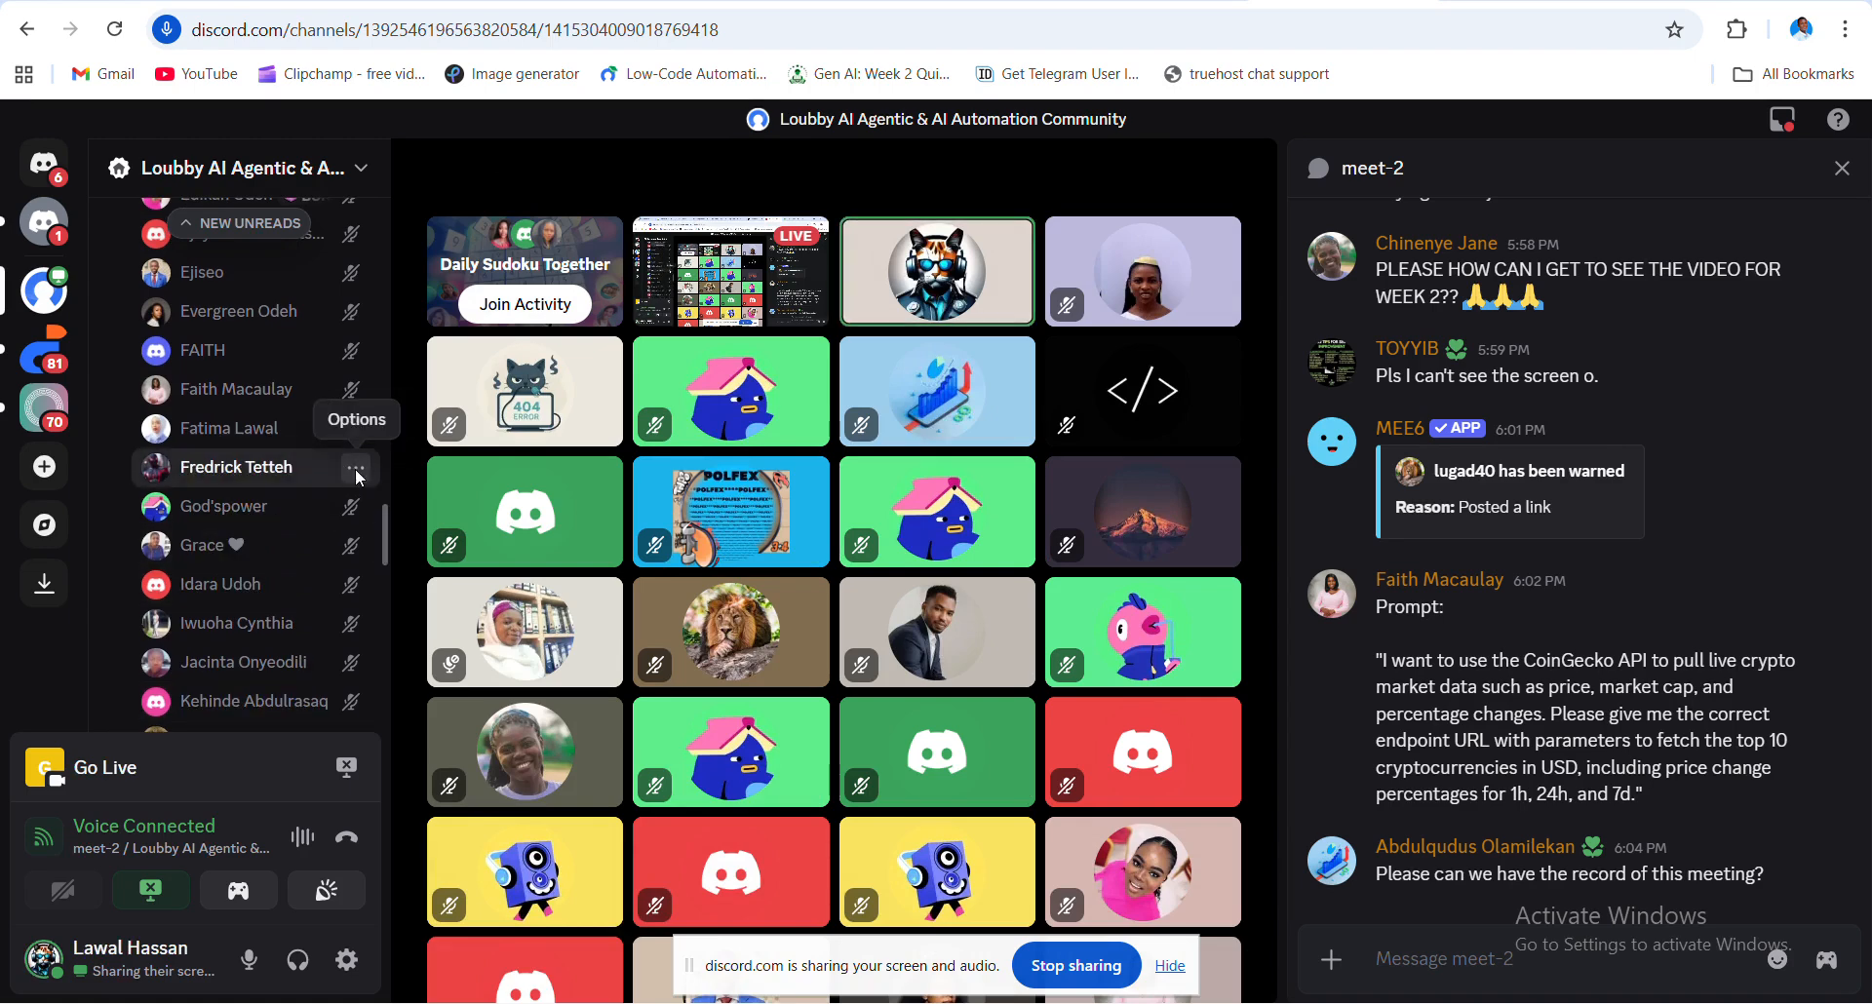
click(355, 468)
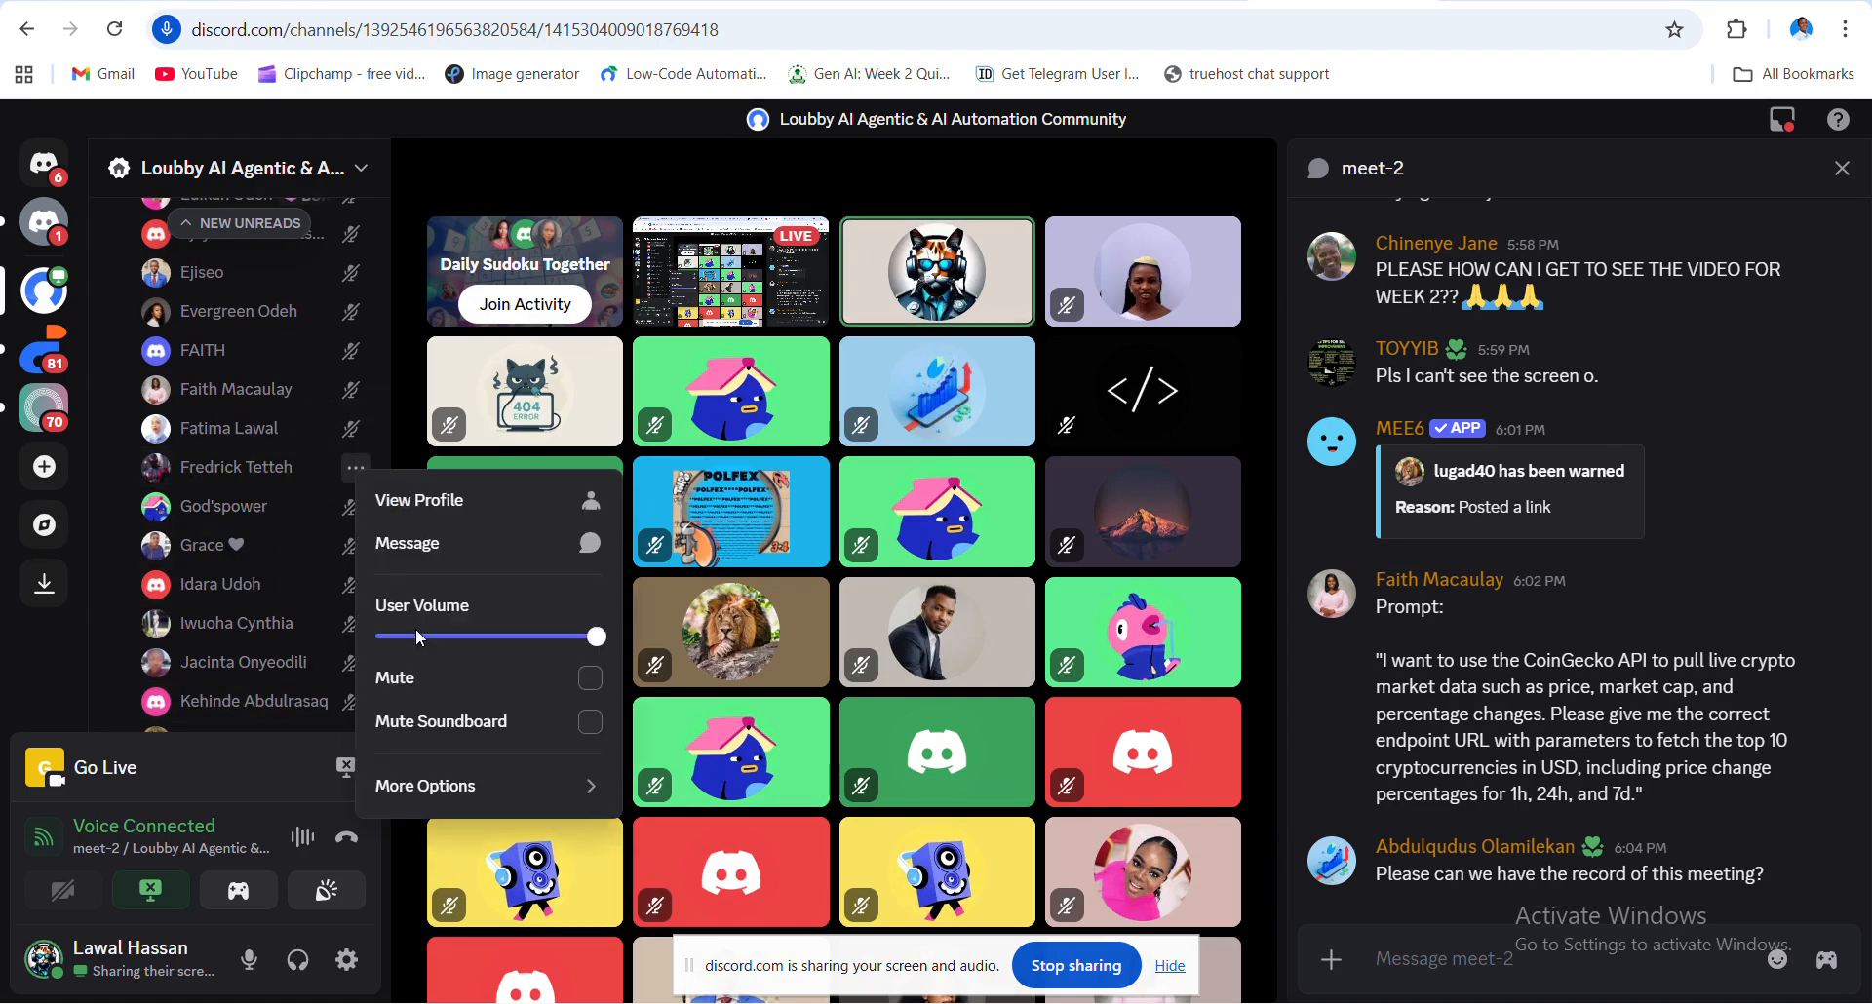
click(507, 694)
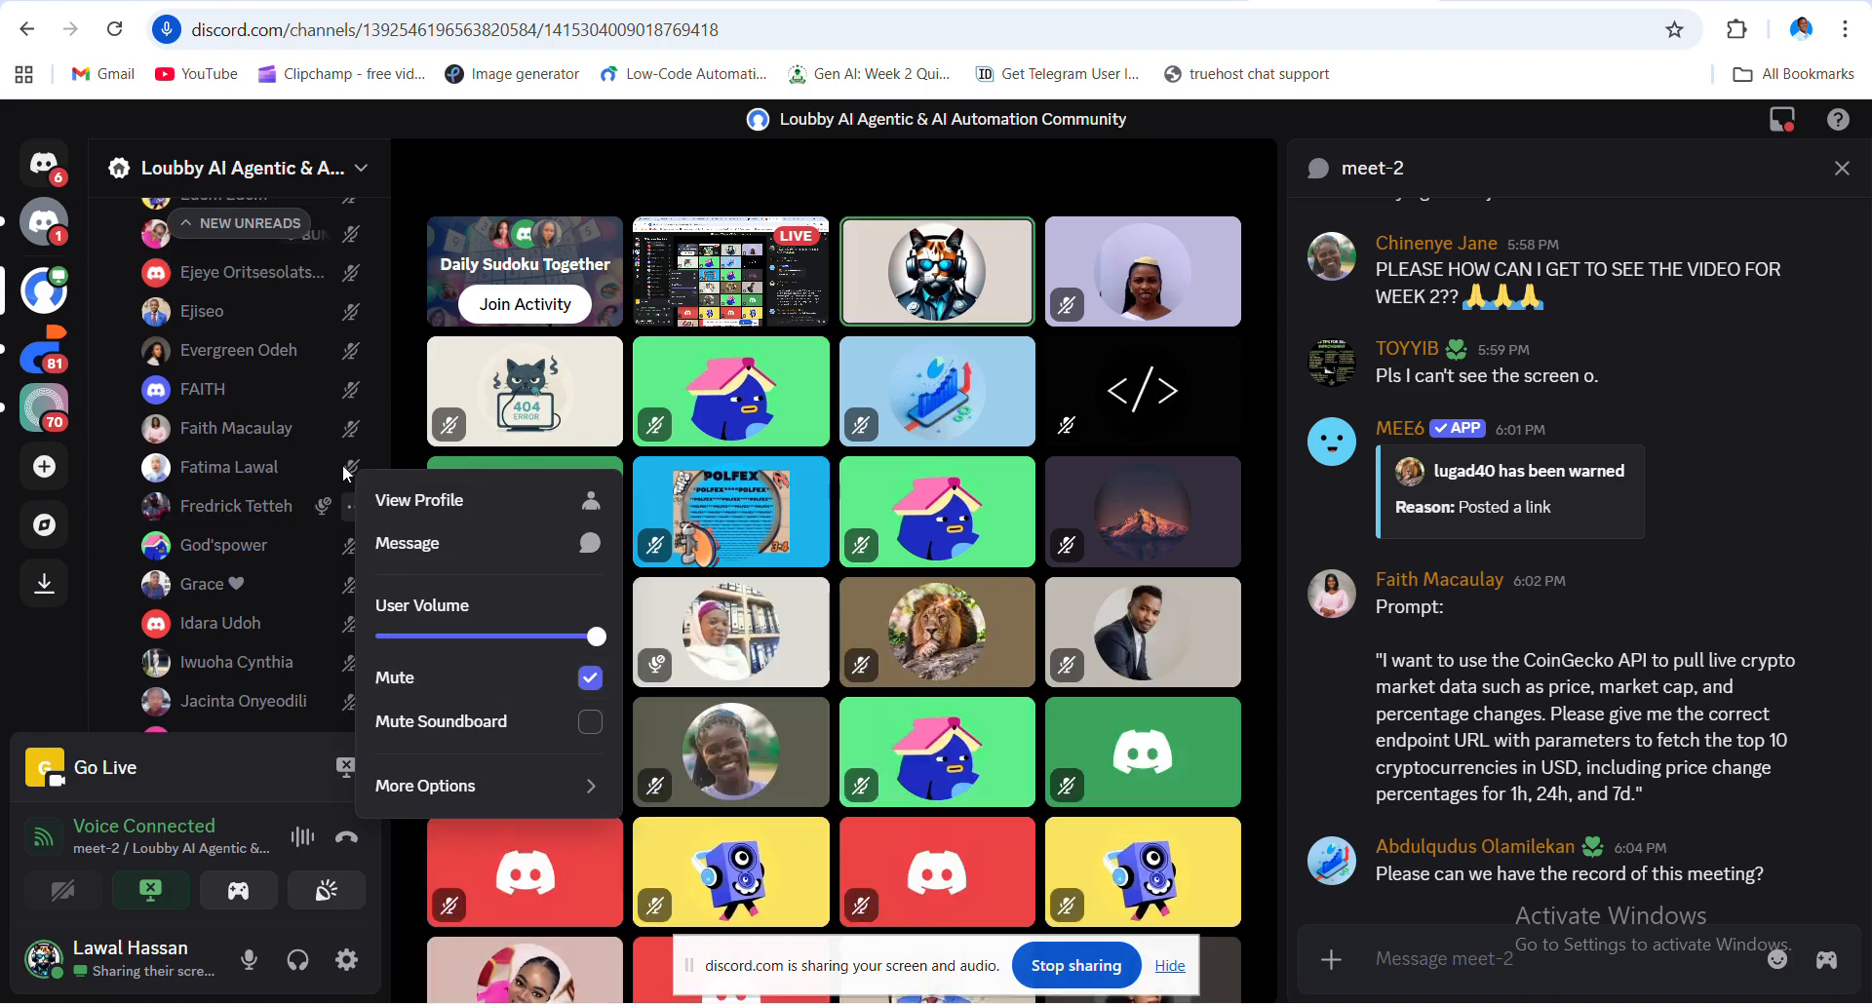
click(400, 410)
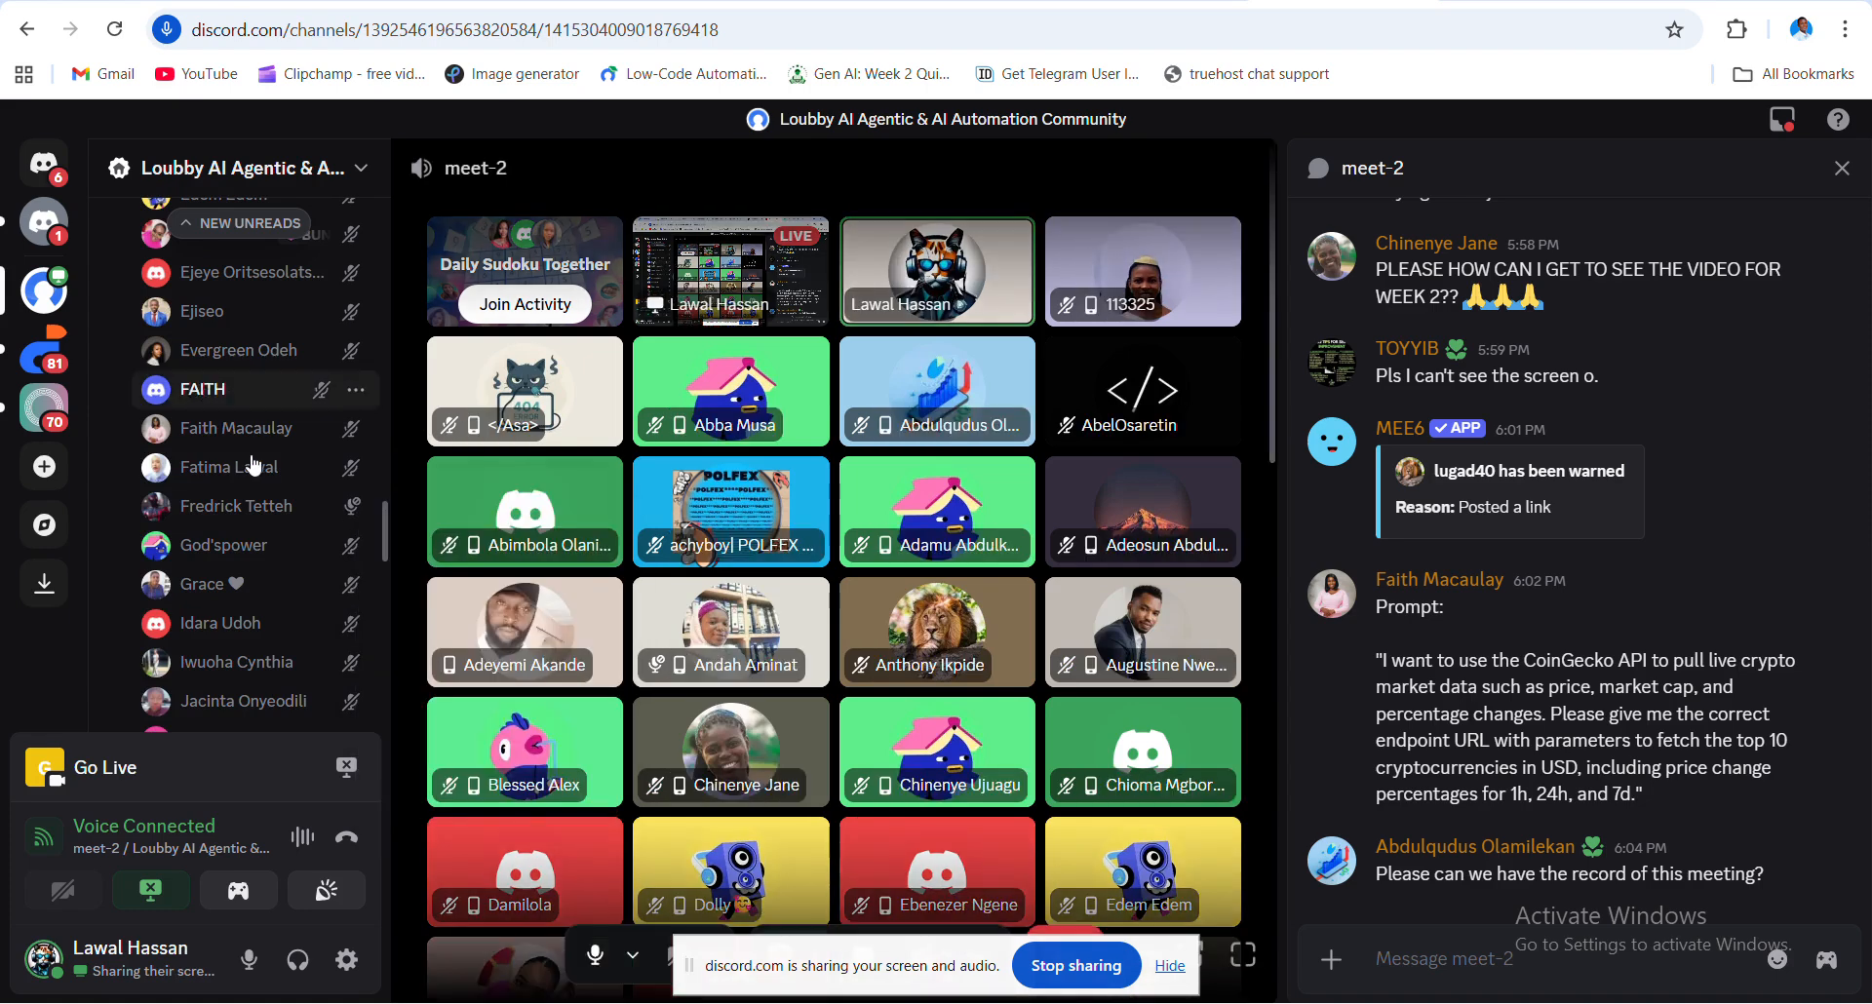
- Mute a second meet-2 call participant for yourself as well
scroll(256, 464, up, 1)
scroll(257, 464, up, 10)
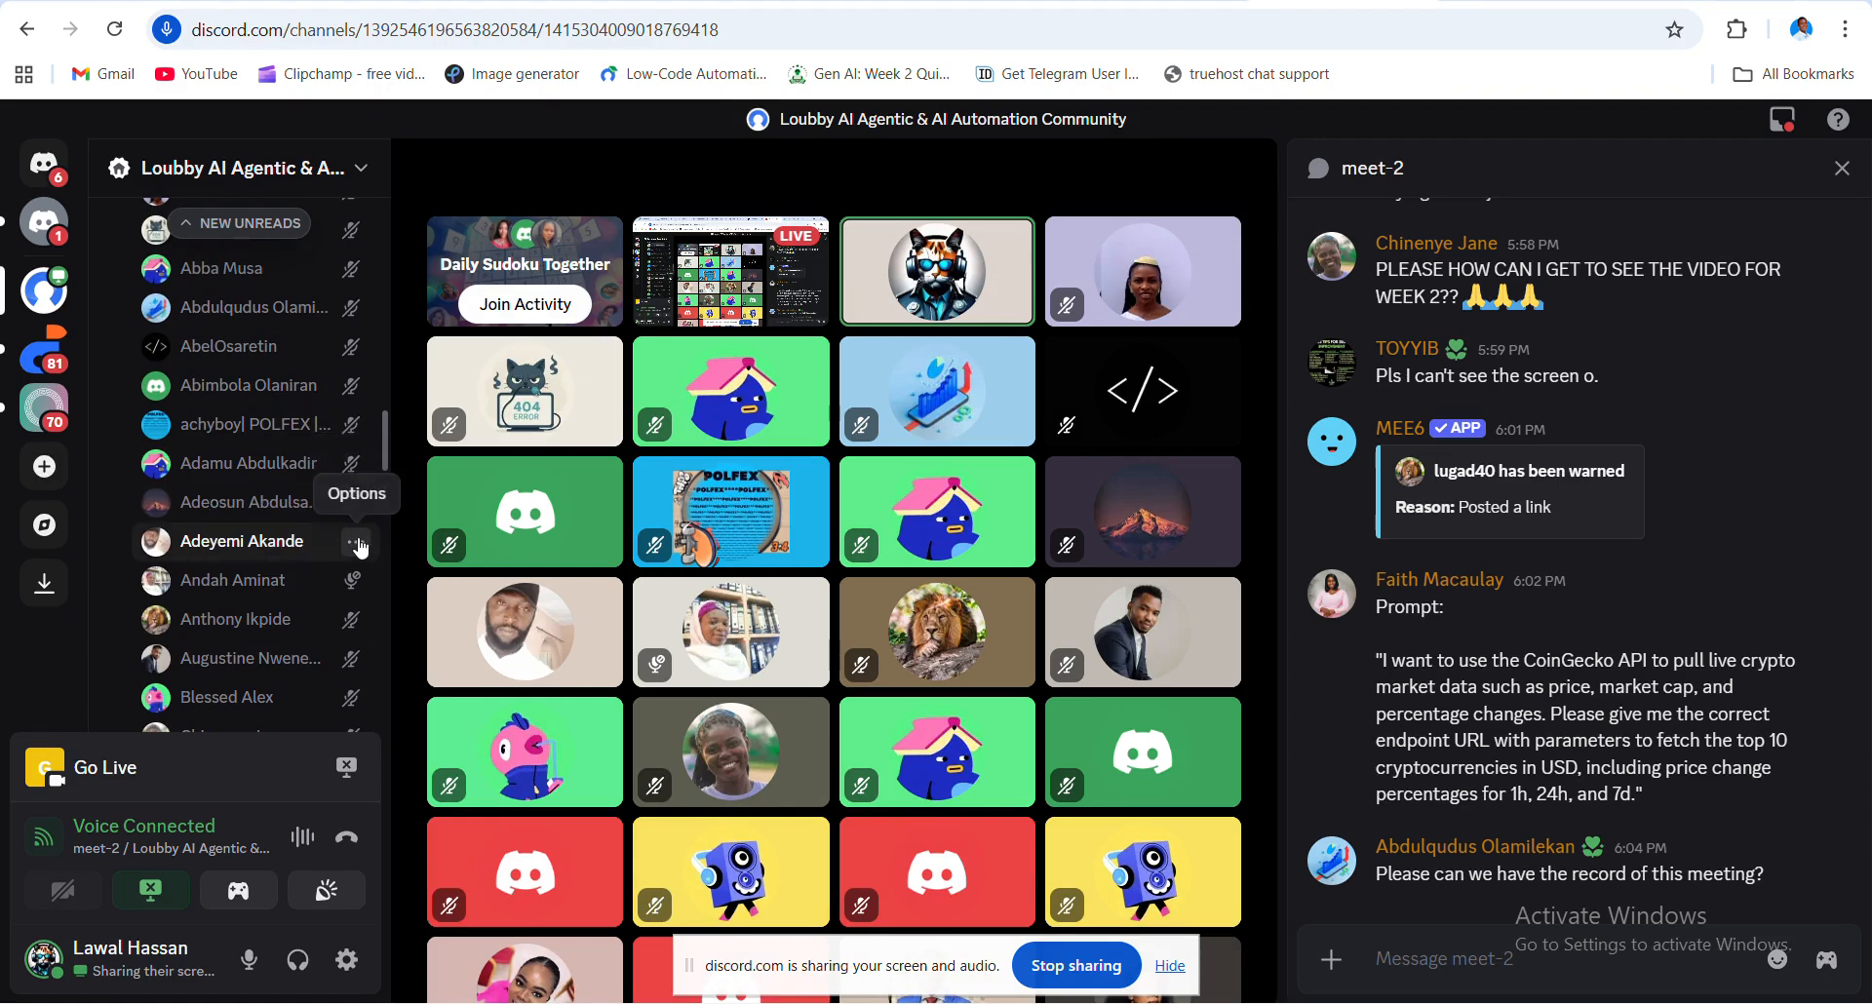
click(357, 541)
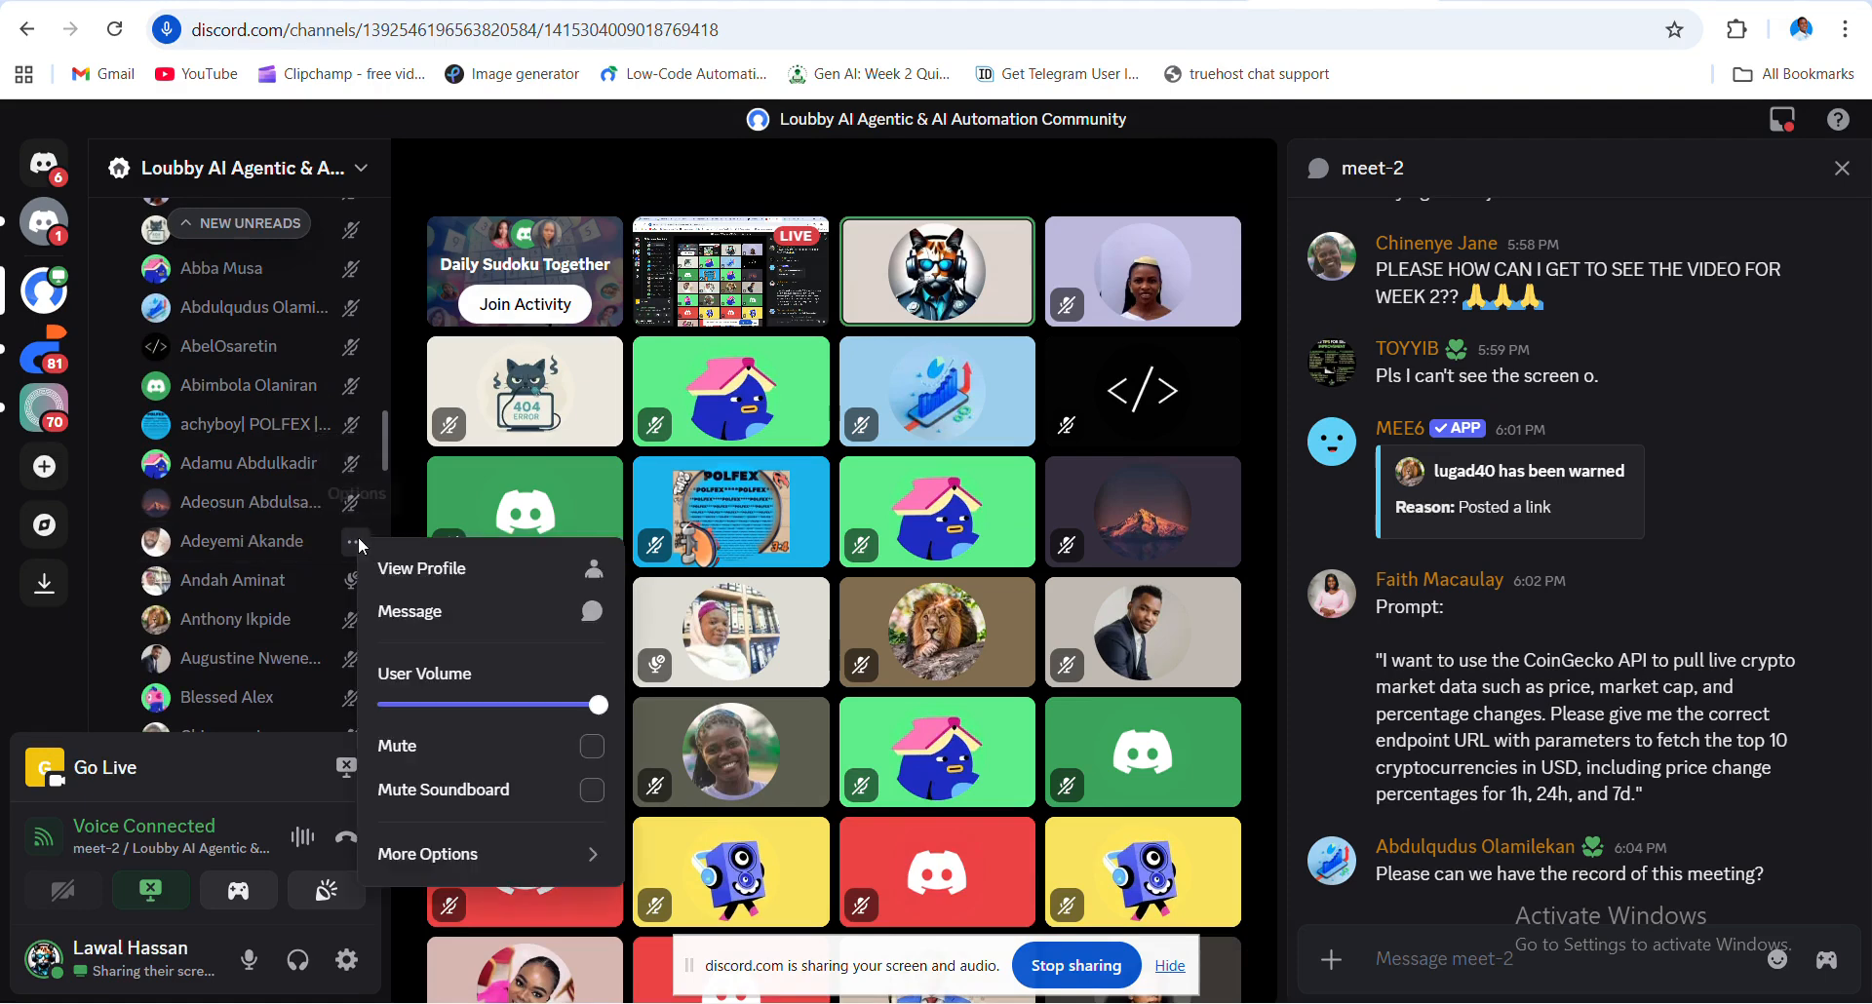
click(603, 748)
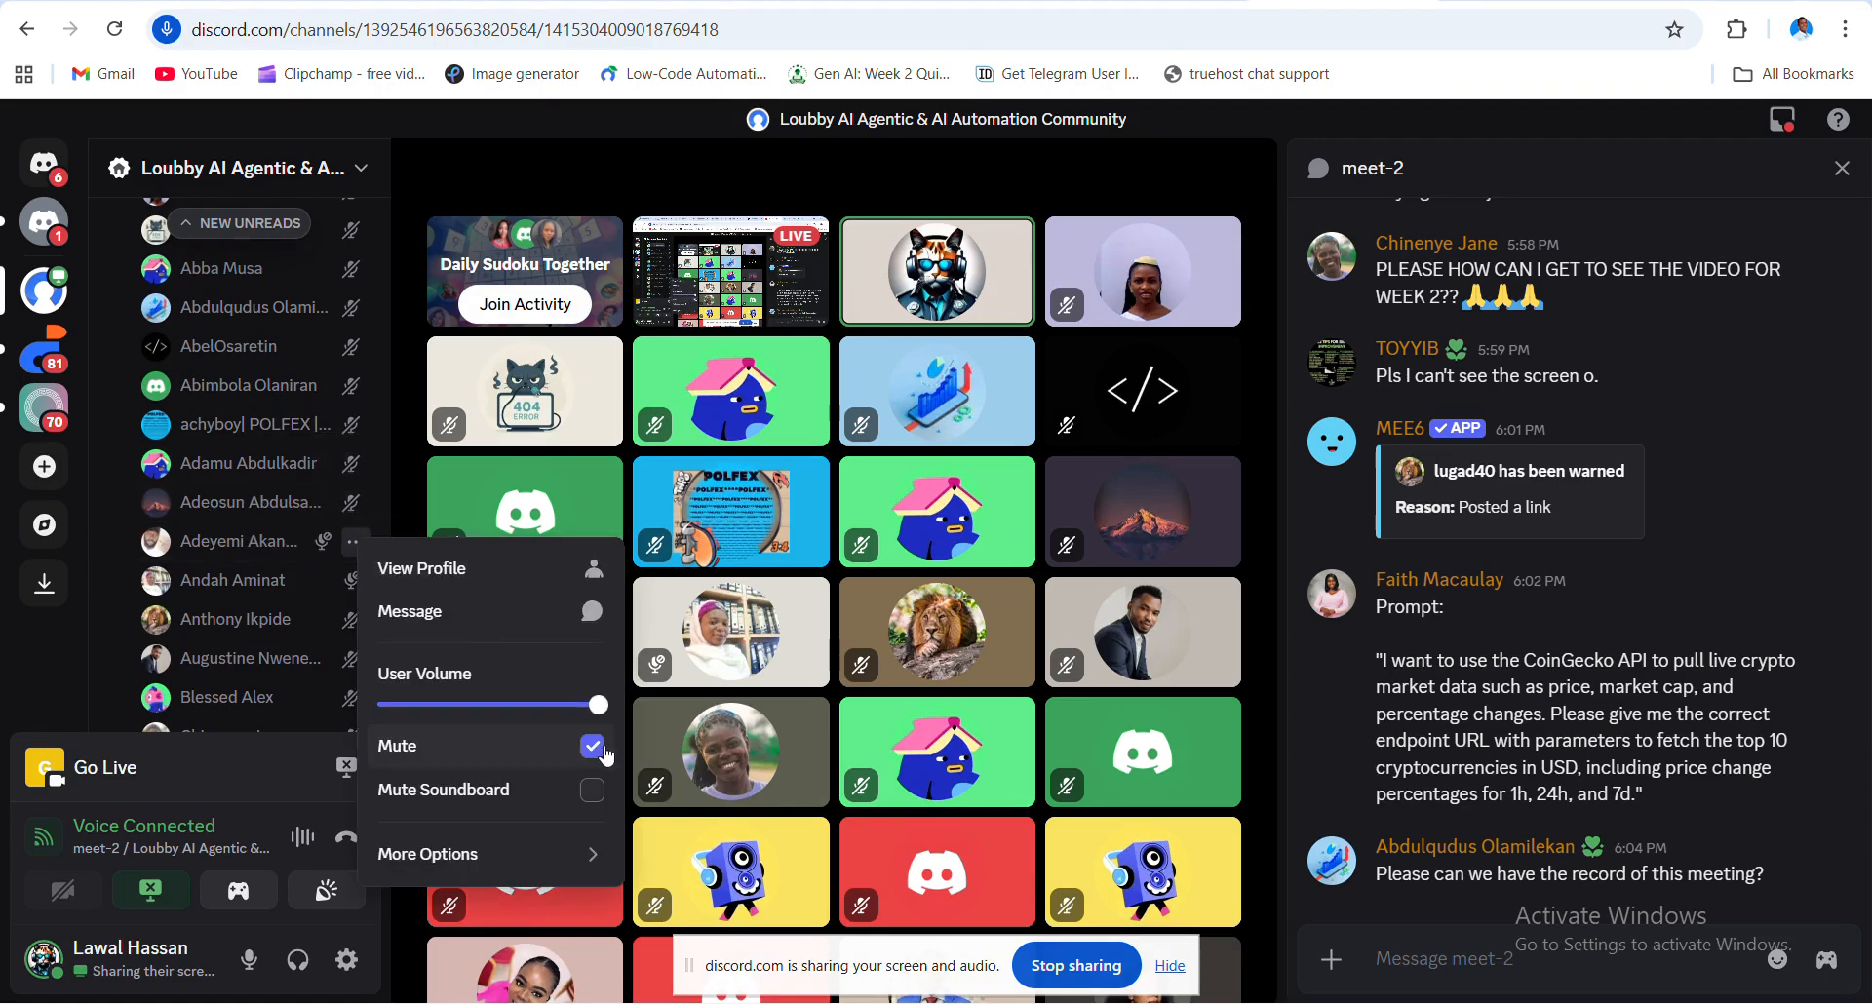
click(397, 402)
- Return to the Make.com scenario, glancing at Discord once more along the way
scroll(332, 448, up, 4)
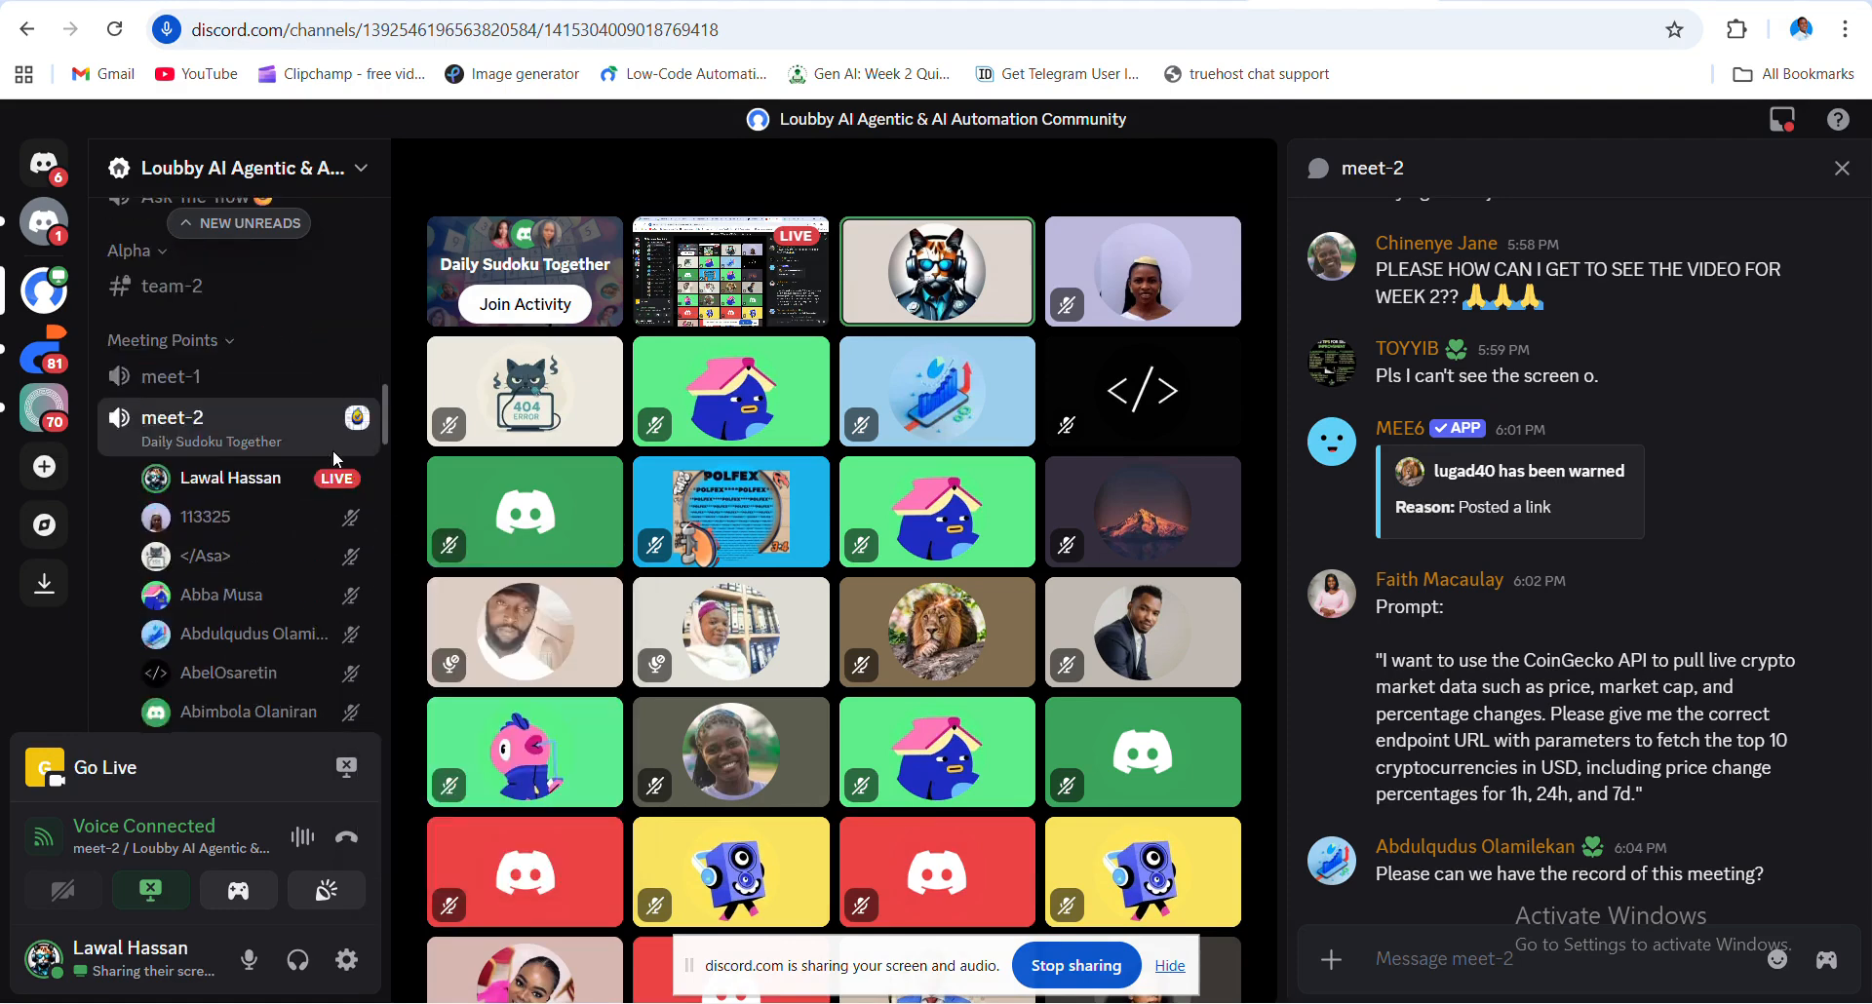
scroll(331, 448, up, 1)
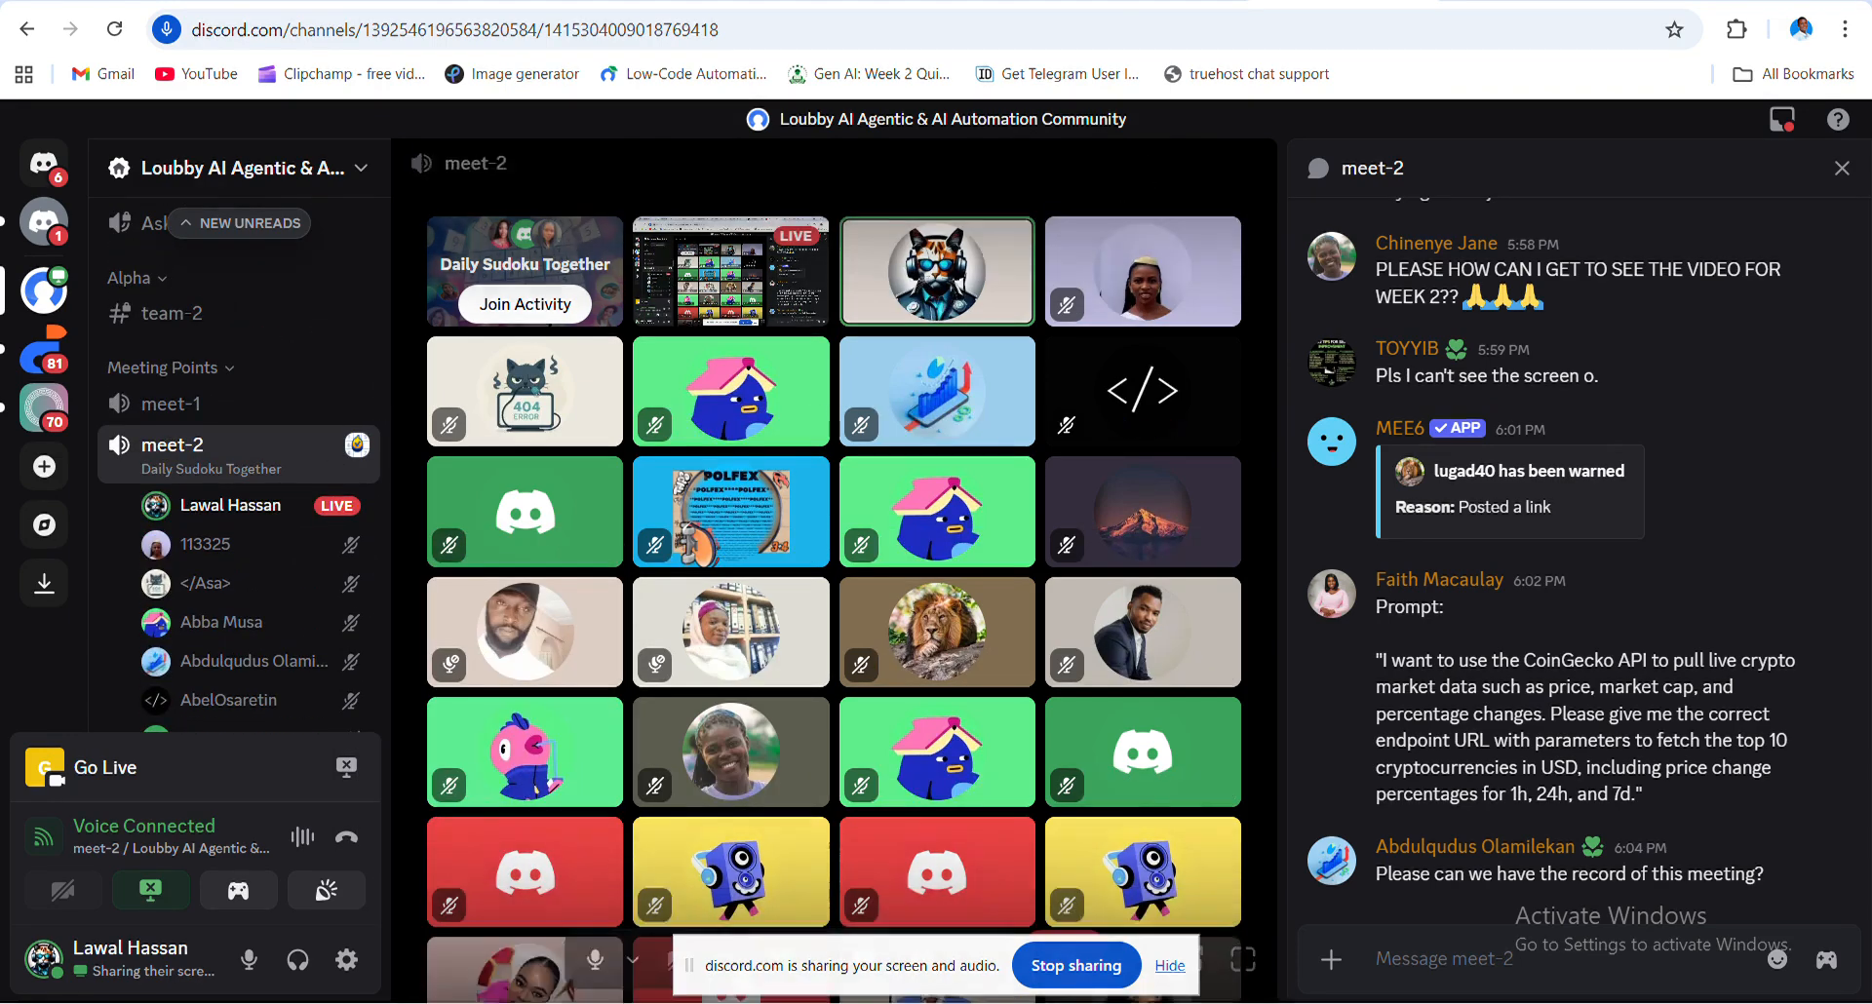
click(675, 1)
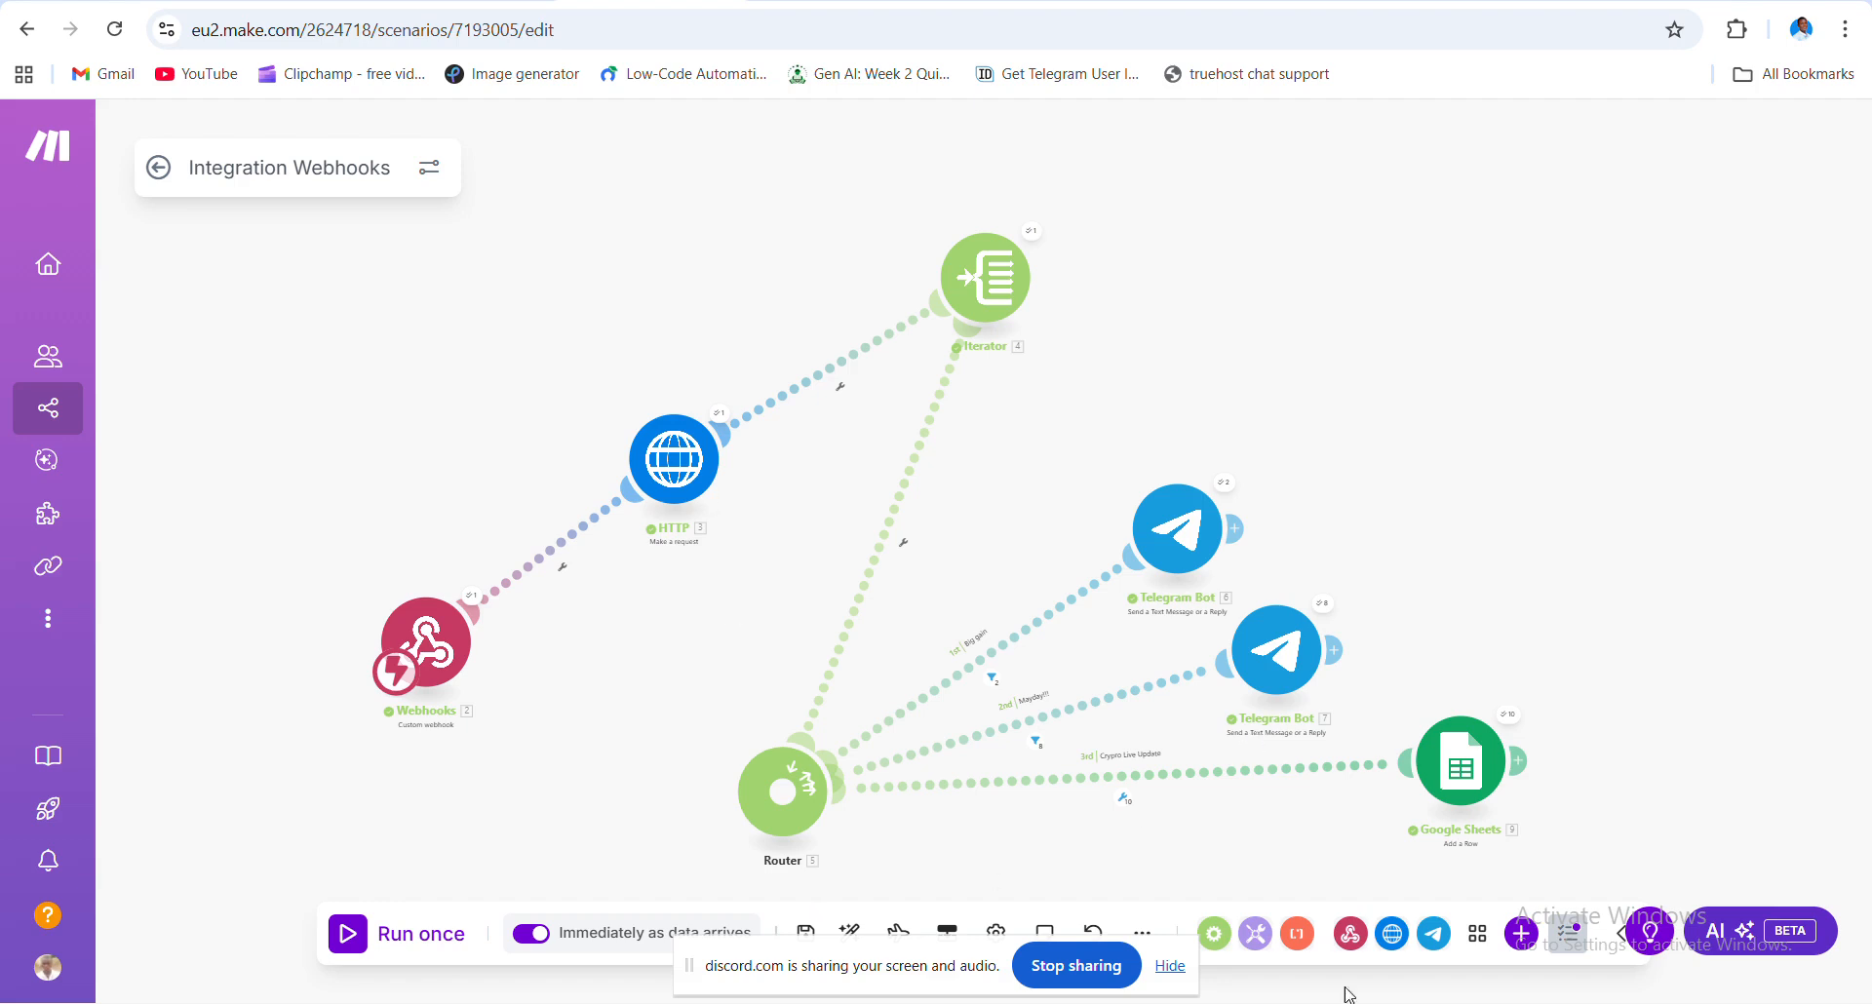
mouse_move(1348, 996)
click(1342, 3)
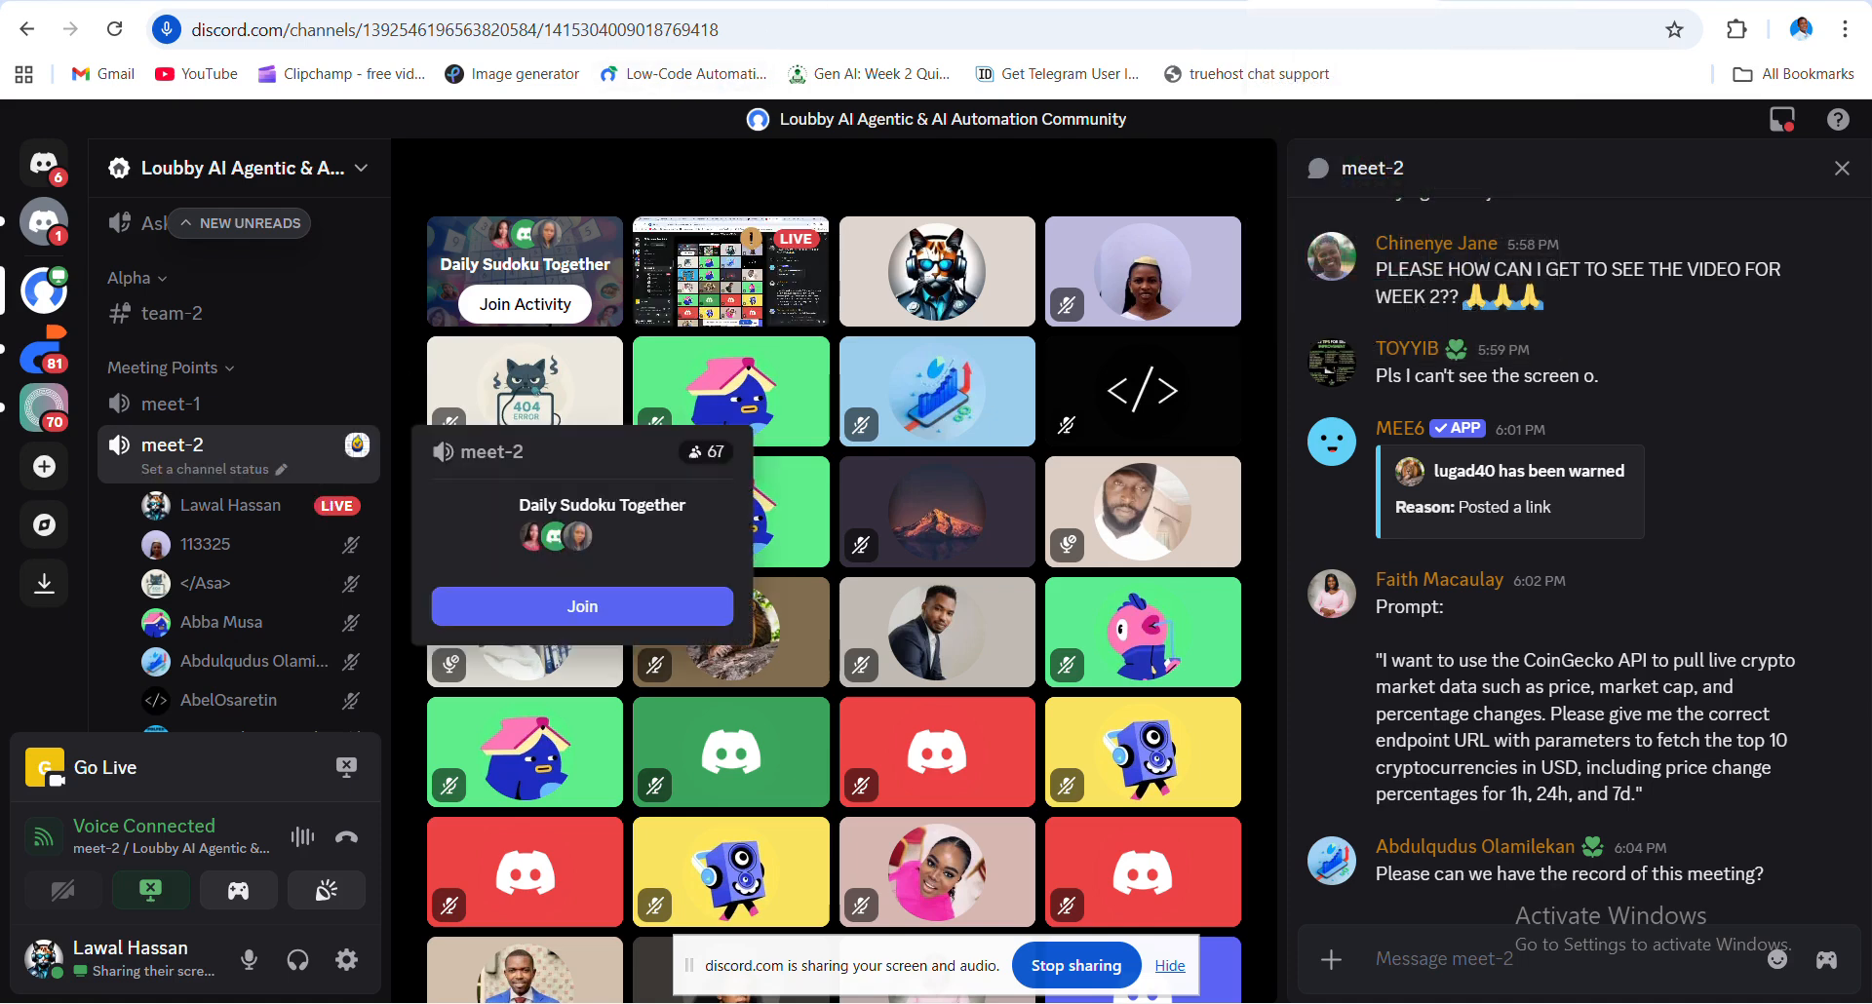
click(651, 2)
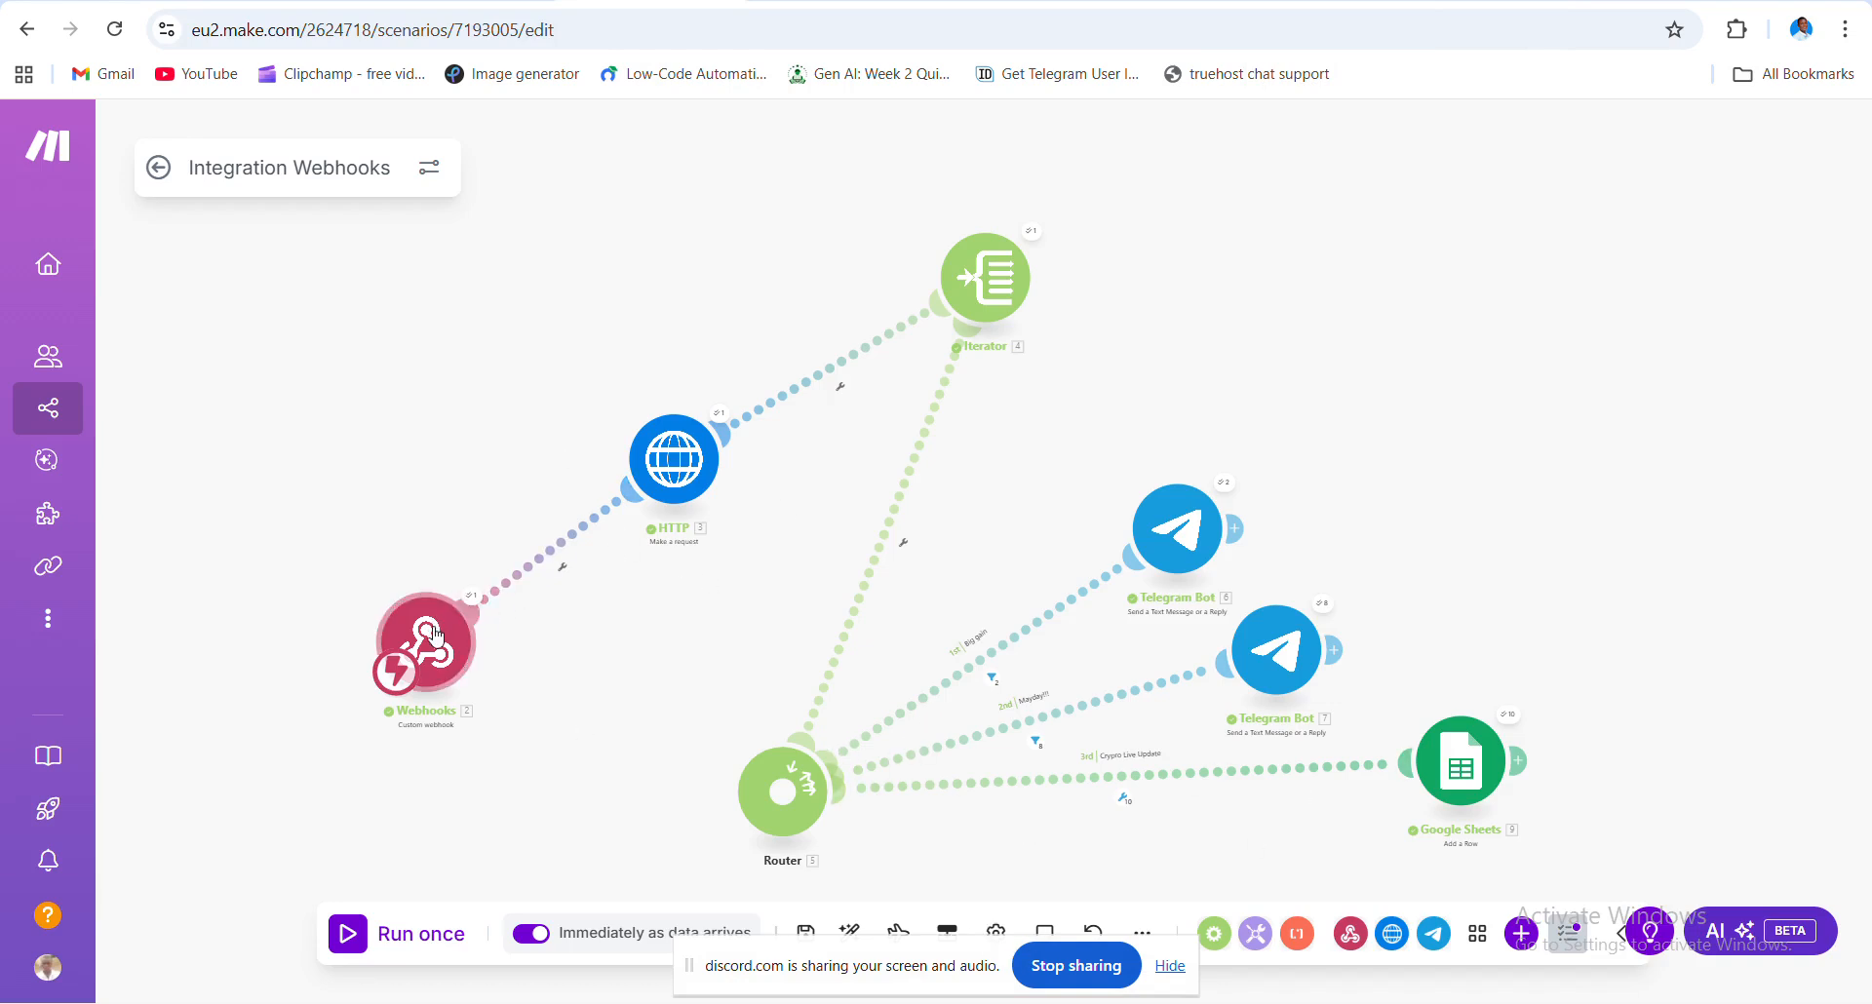
- Bring the Webhooks trigger into view and inspect its settings and the Webhooks–HTTP filter without changes
scroll(693, 619, down, 2)
scroll(698, 623, down, 1)
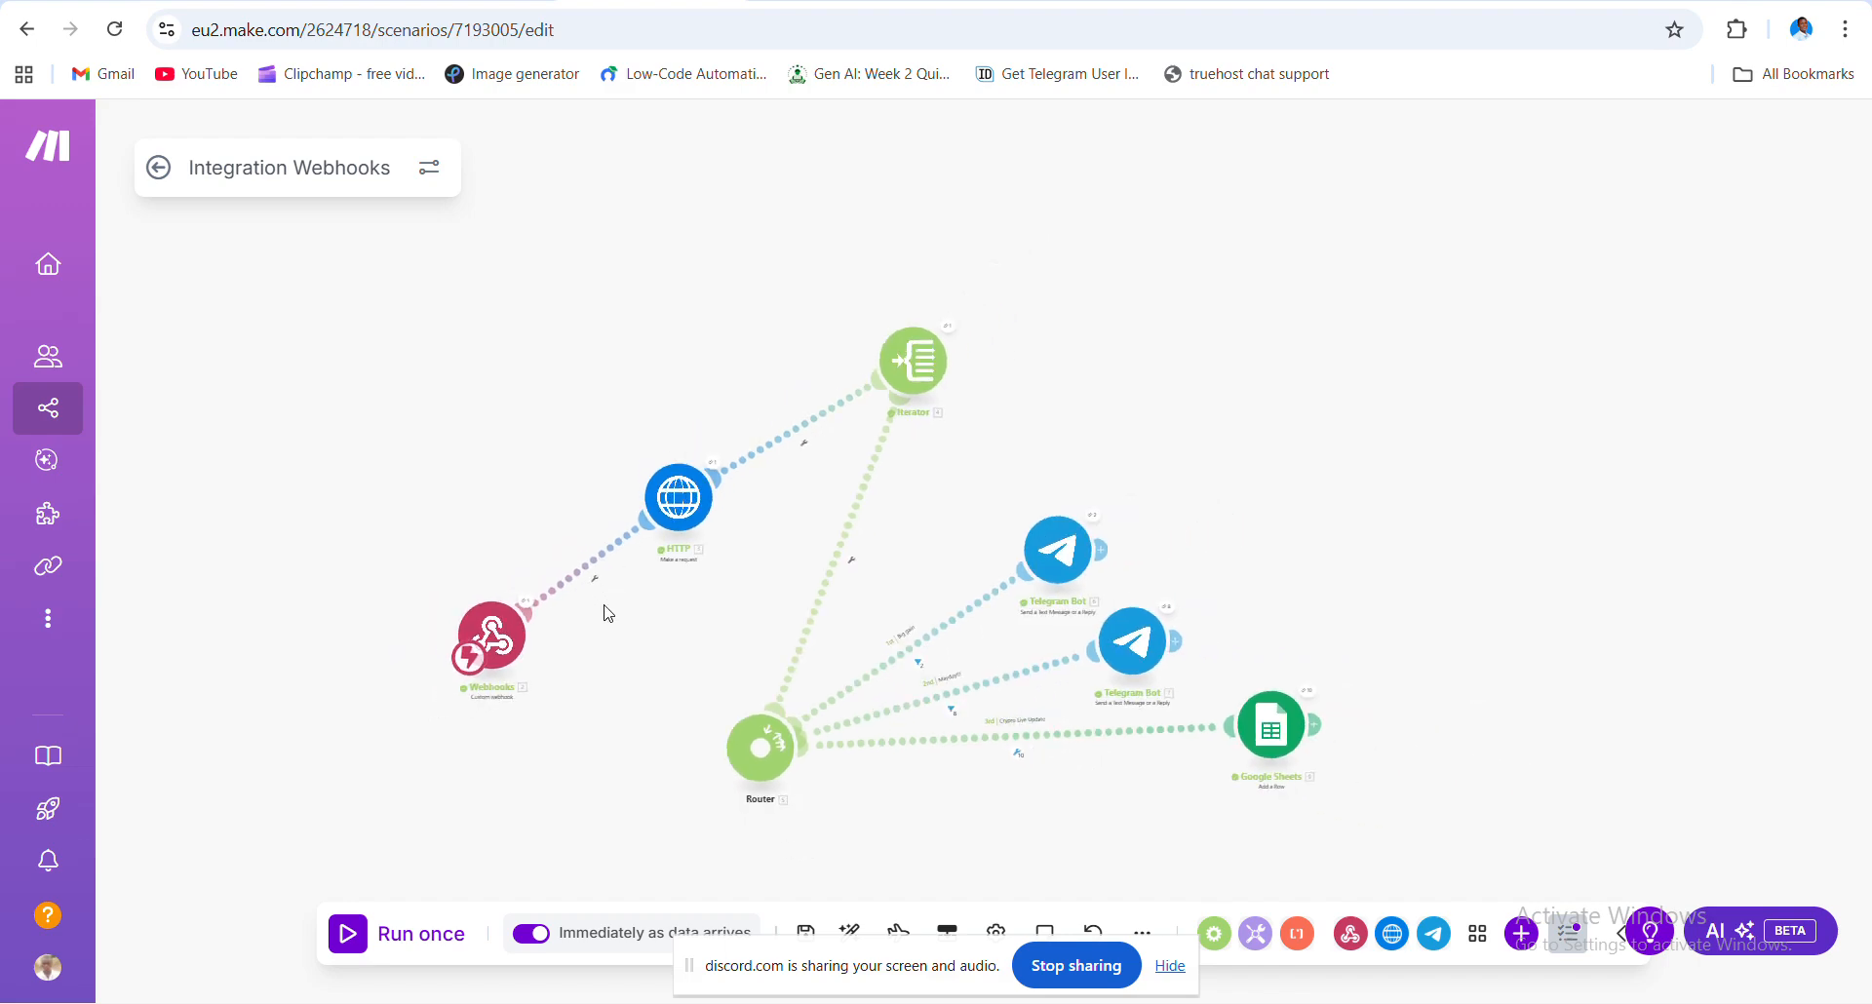
drag(643, 648, 580, 443)
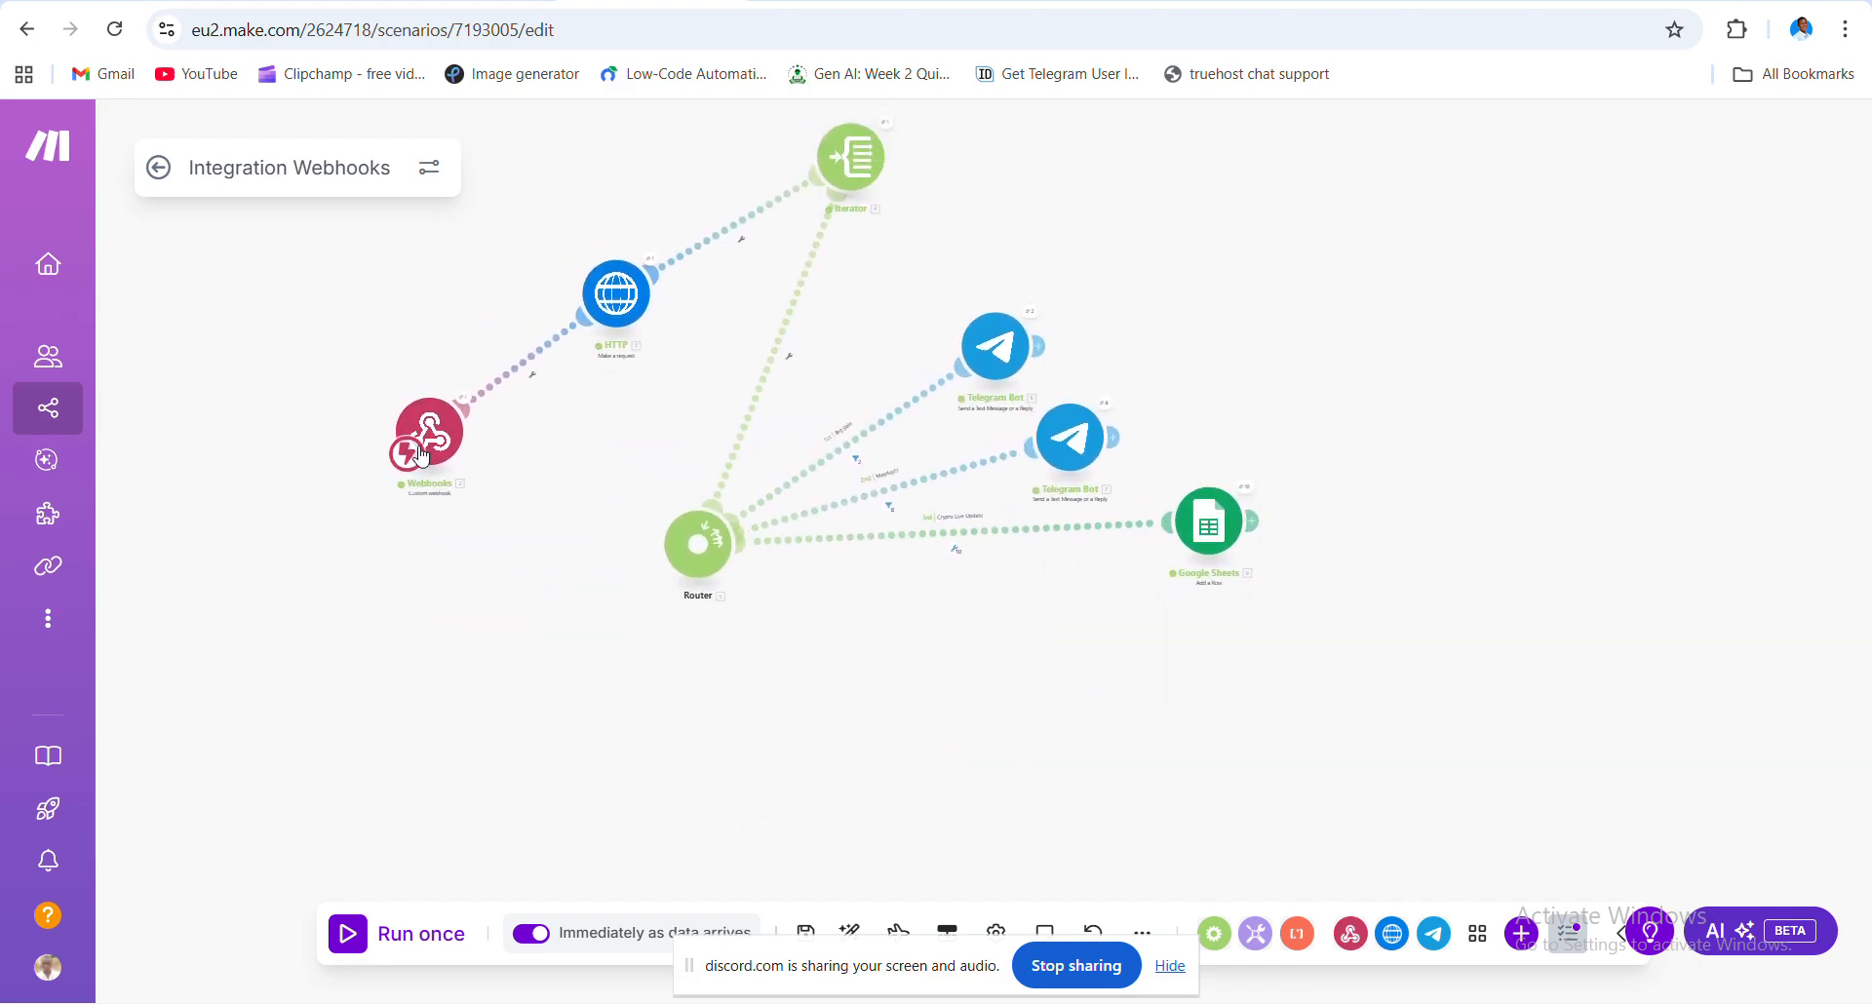
drag(559, 513, 562, 423)
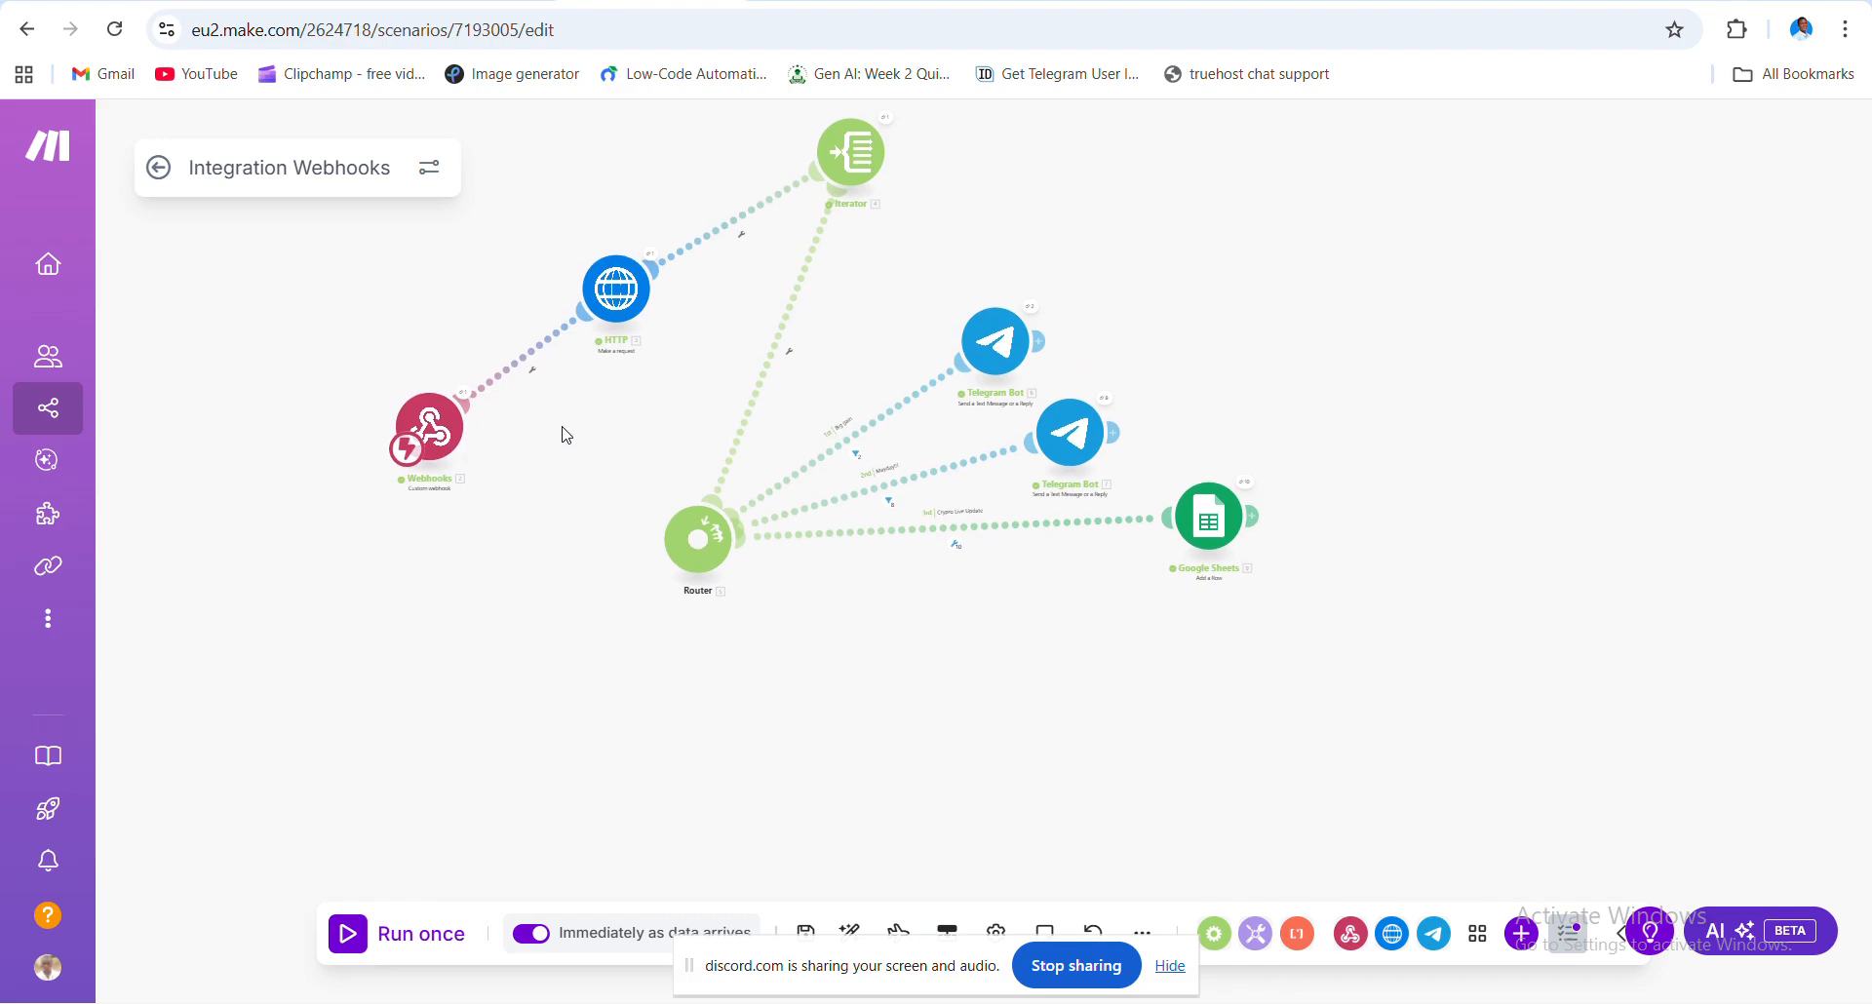
click(440, 351)
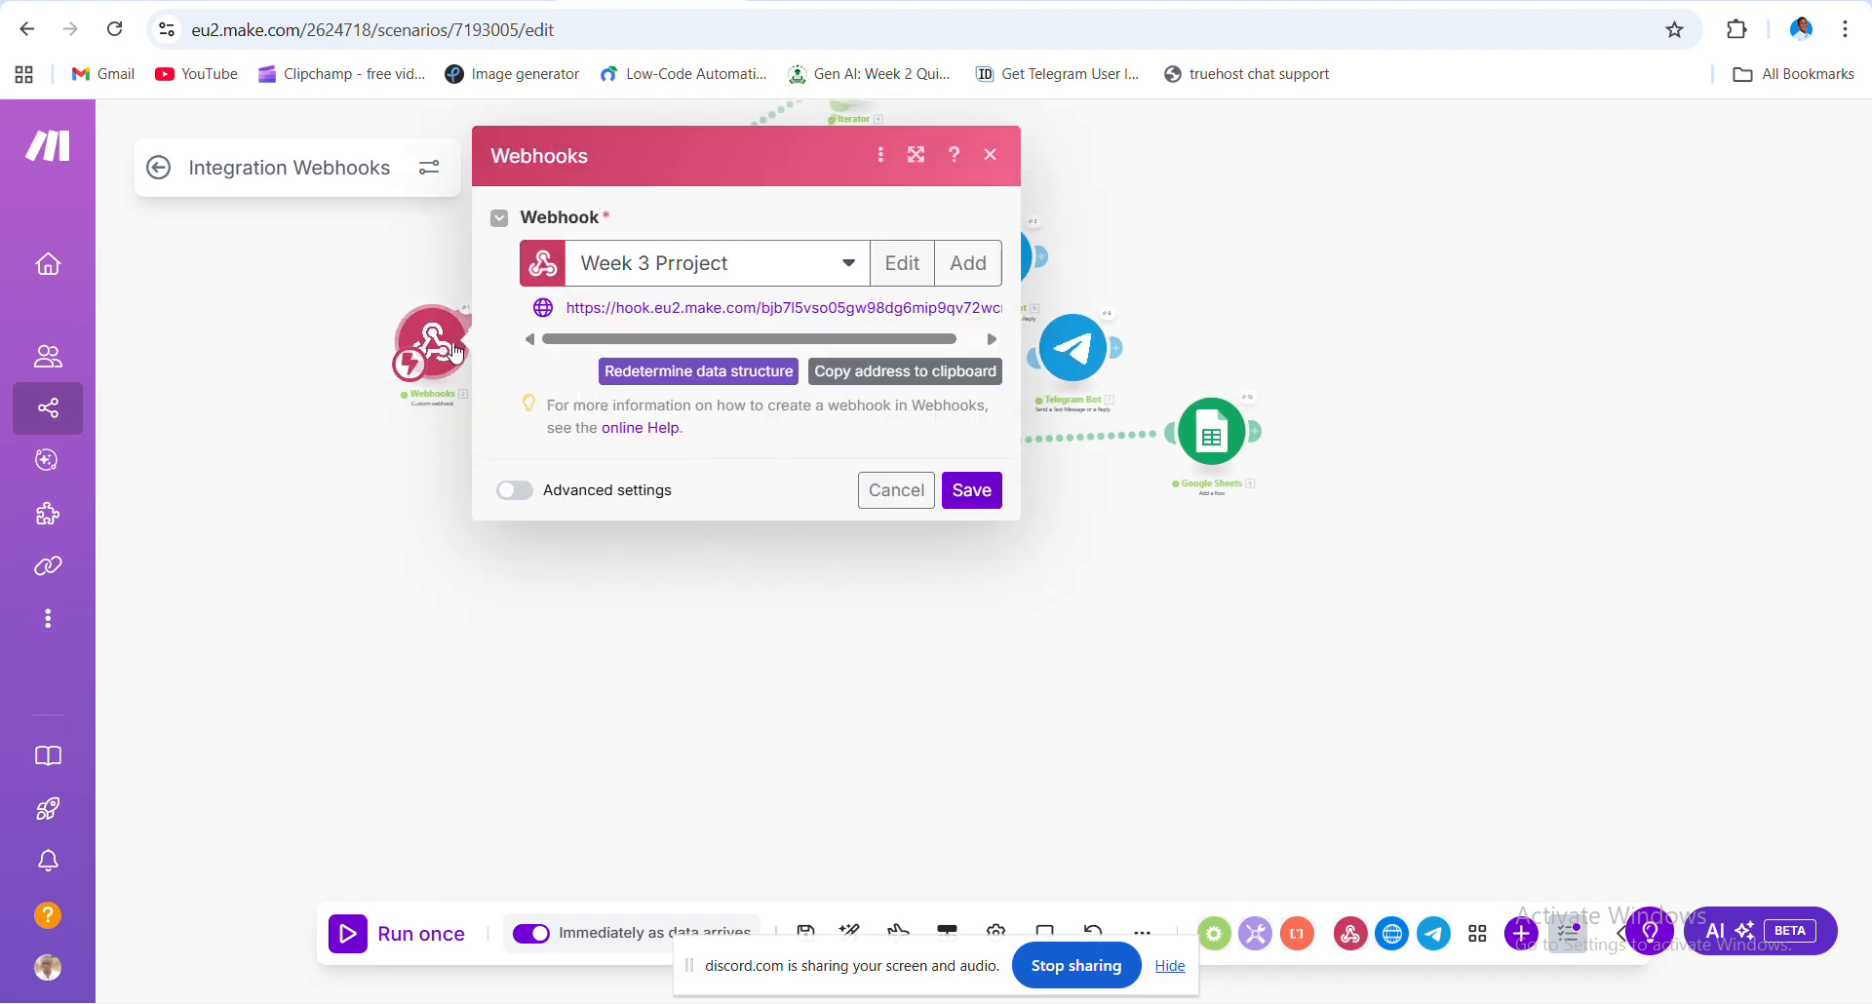
click(839, 624)
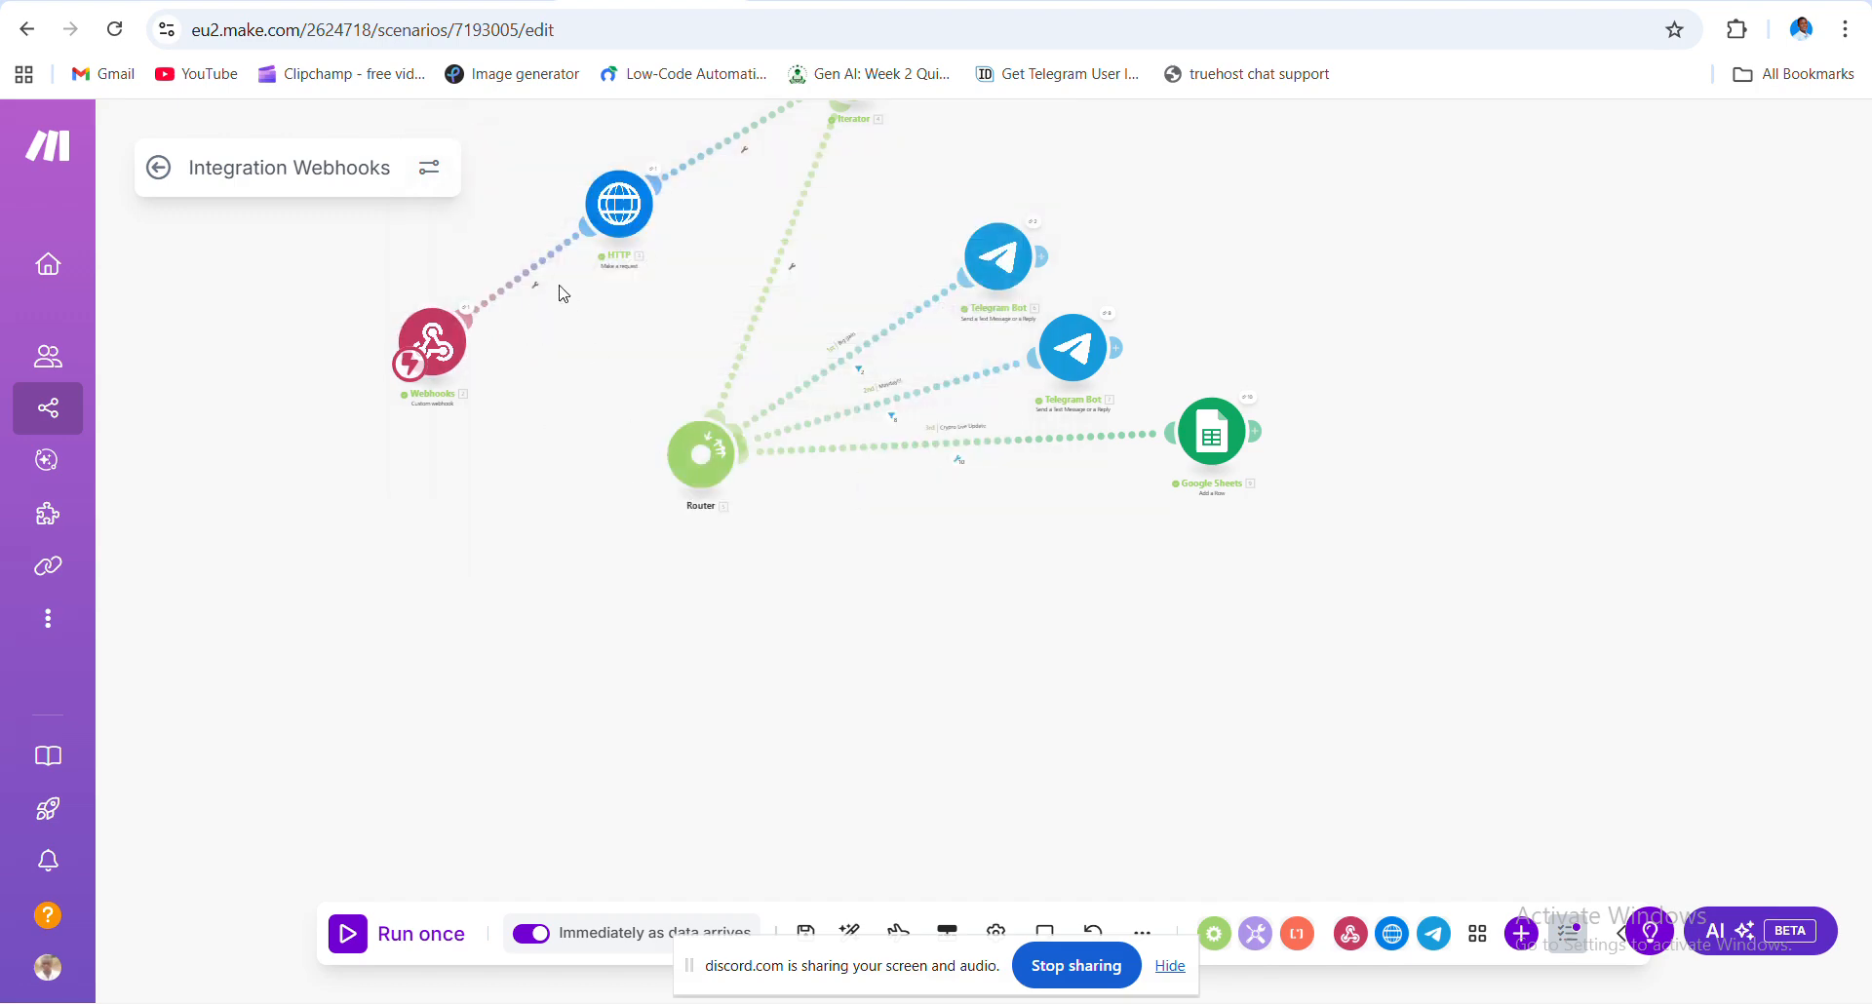
click(517, 288)
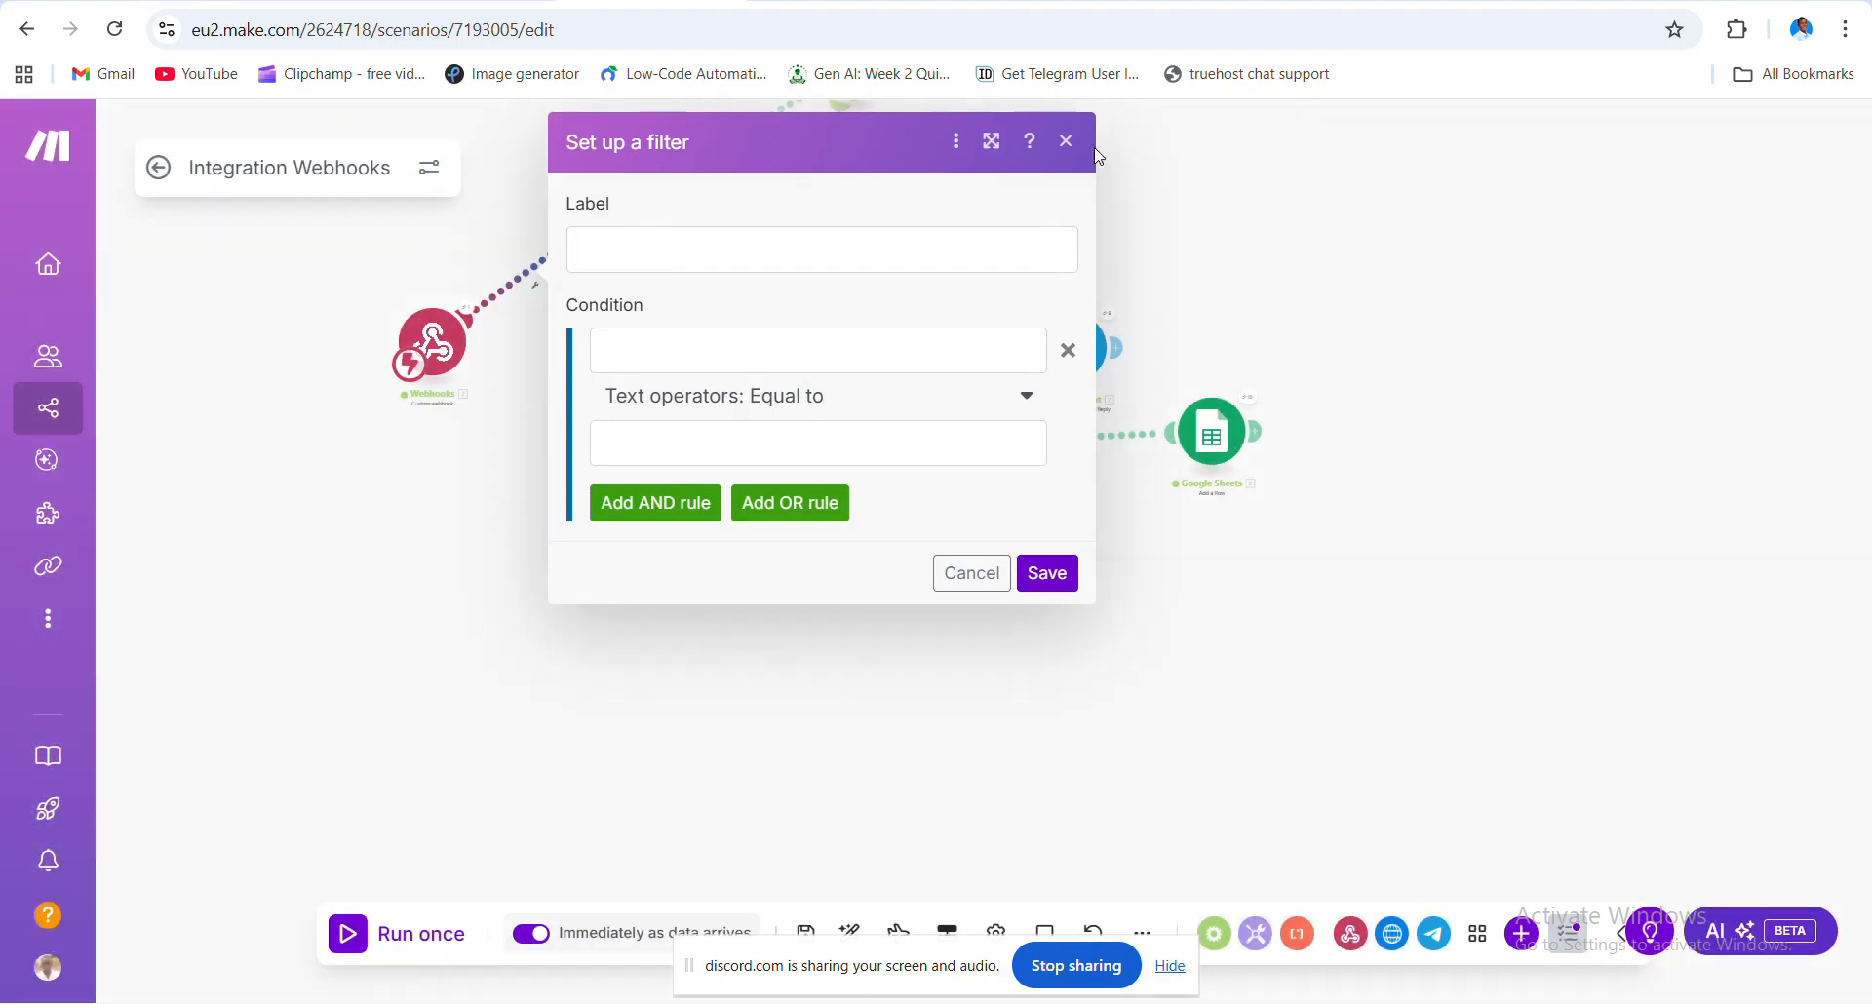
click(1066, 141)
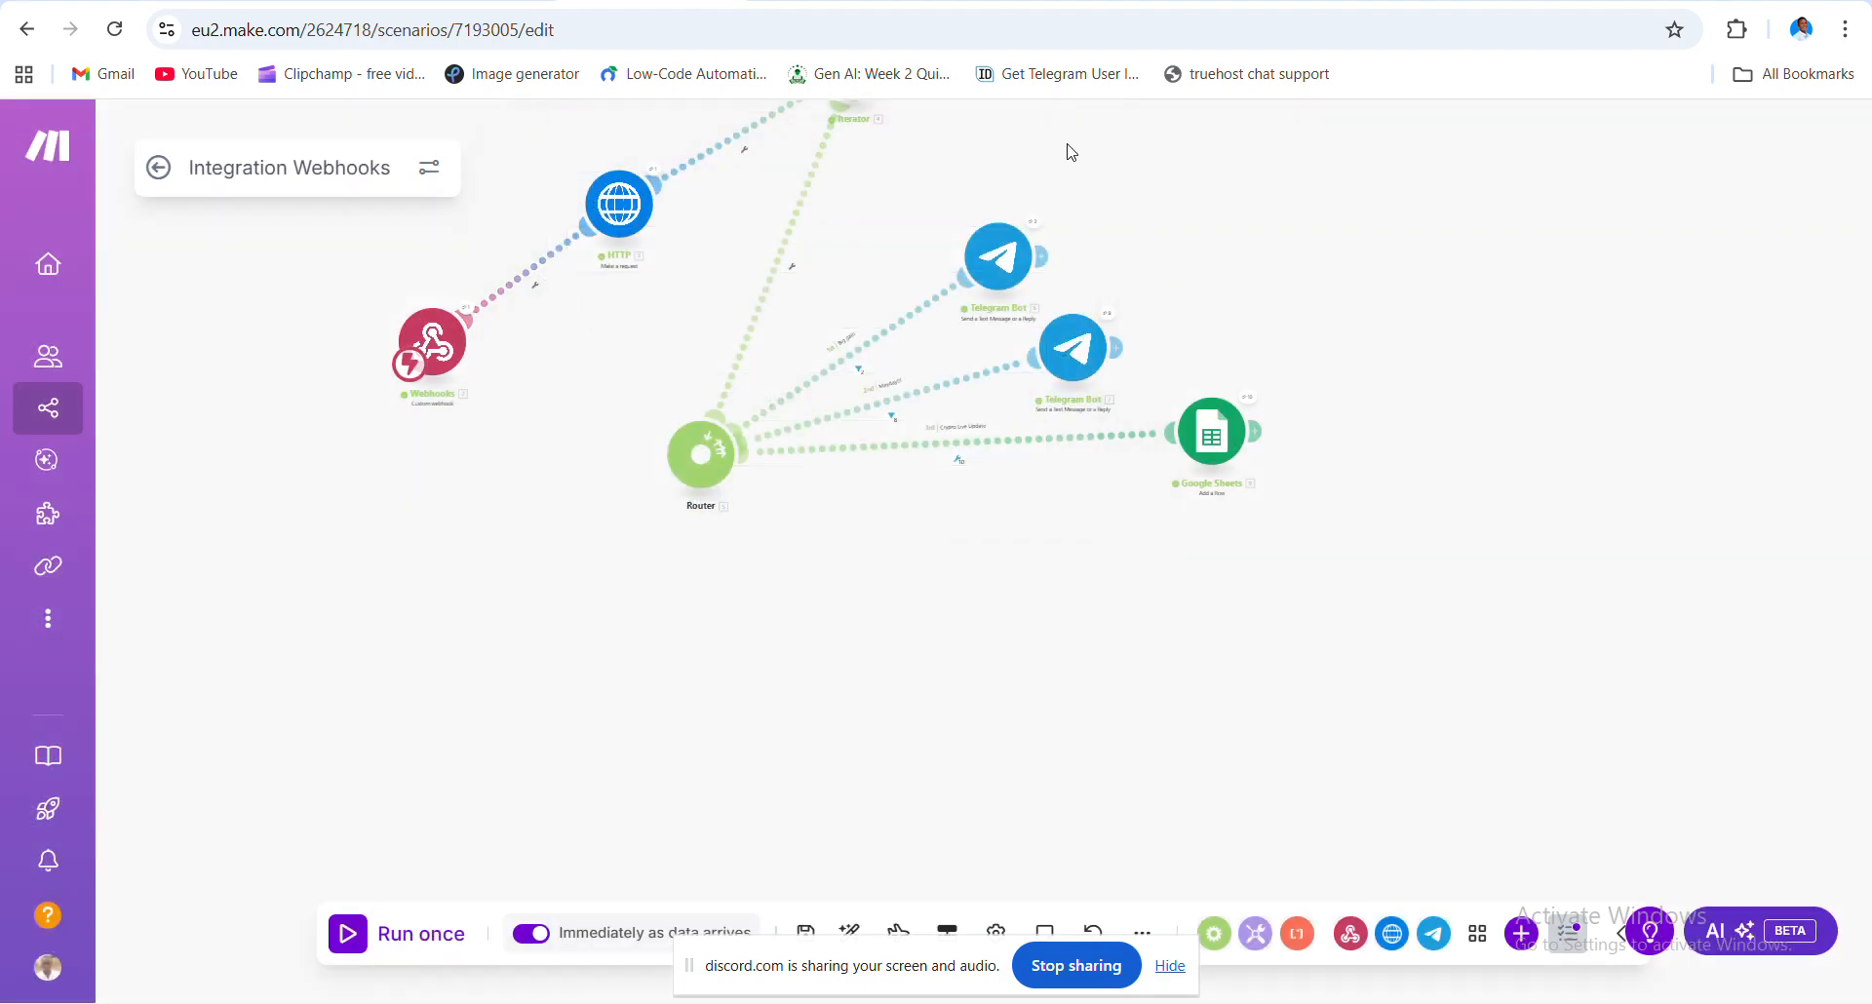
- Unlink Webhooks from the HTTP module and drag the Webhooks module to the lower canvas
click(531, 275)
click(607, 323)
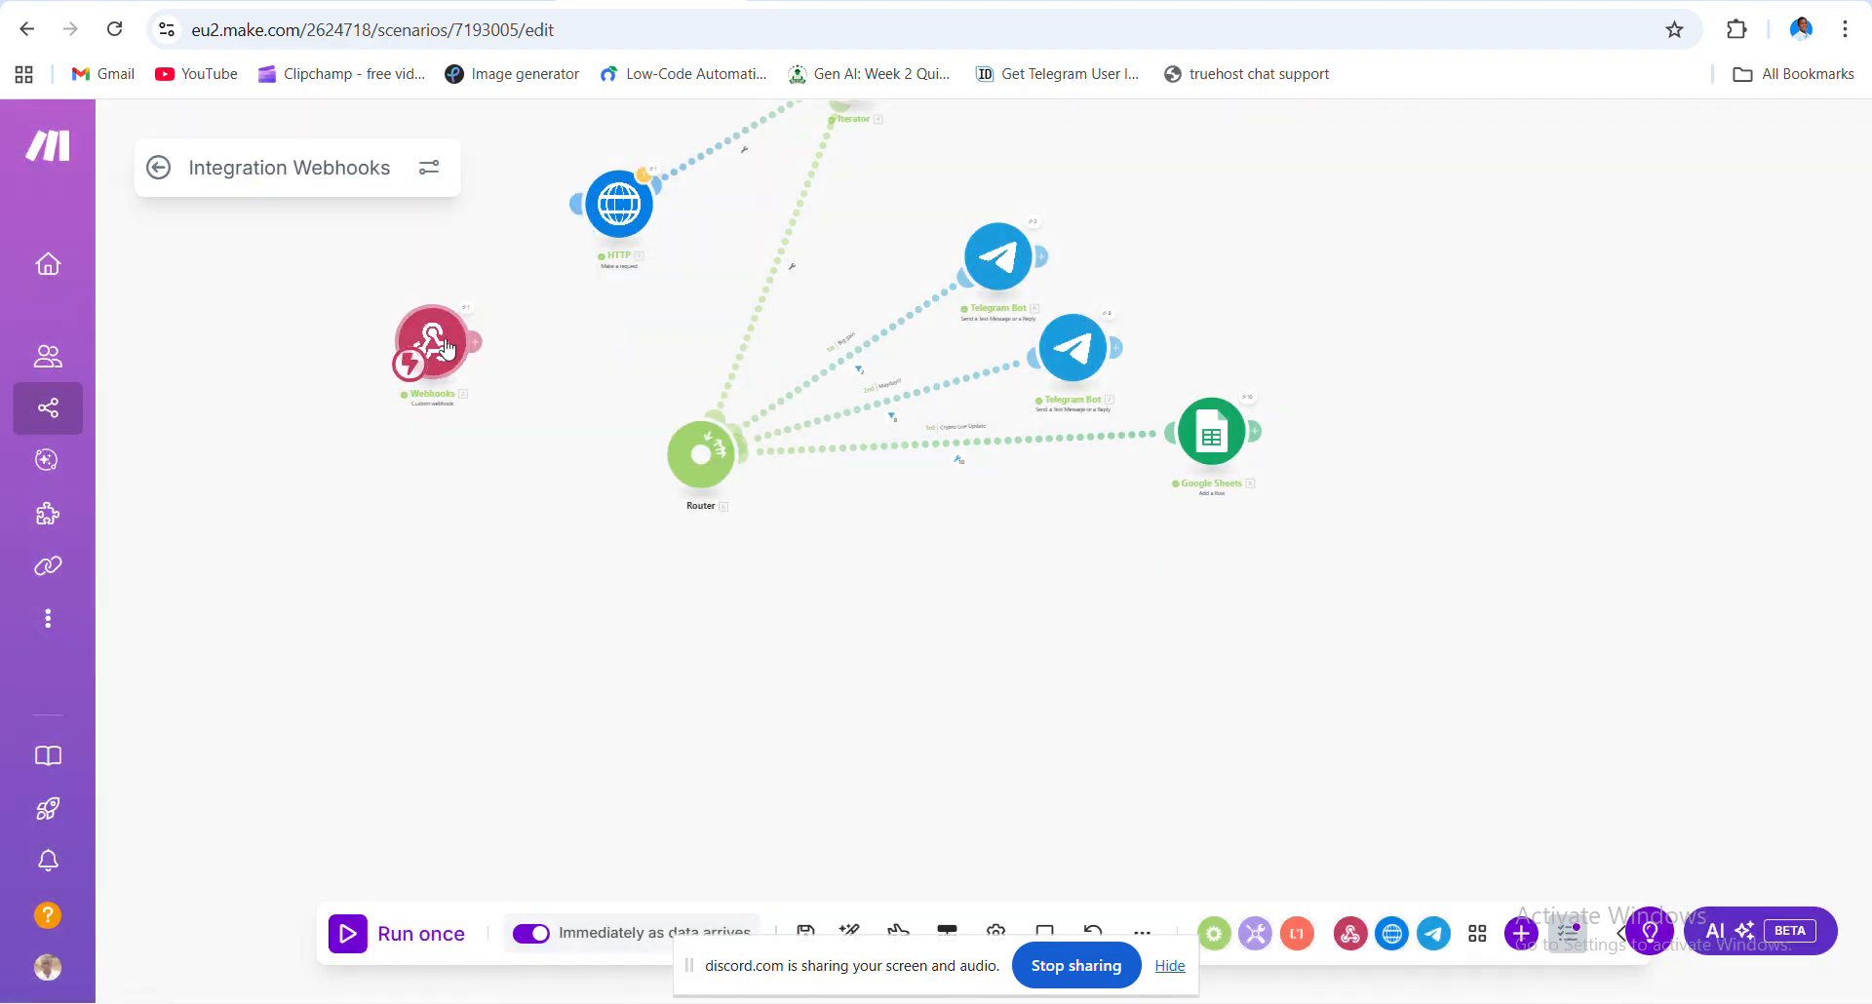
drag(441, 349, 496, 700)
drag(634, 410, 610, 444)
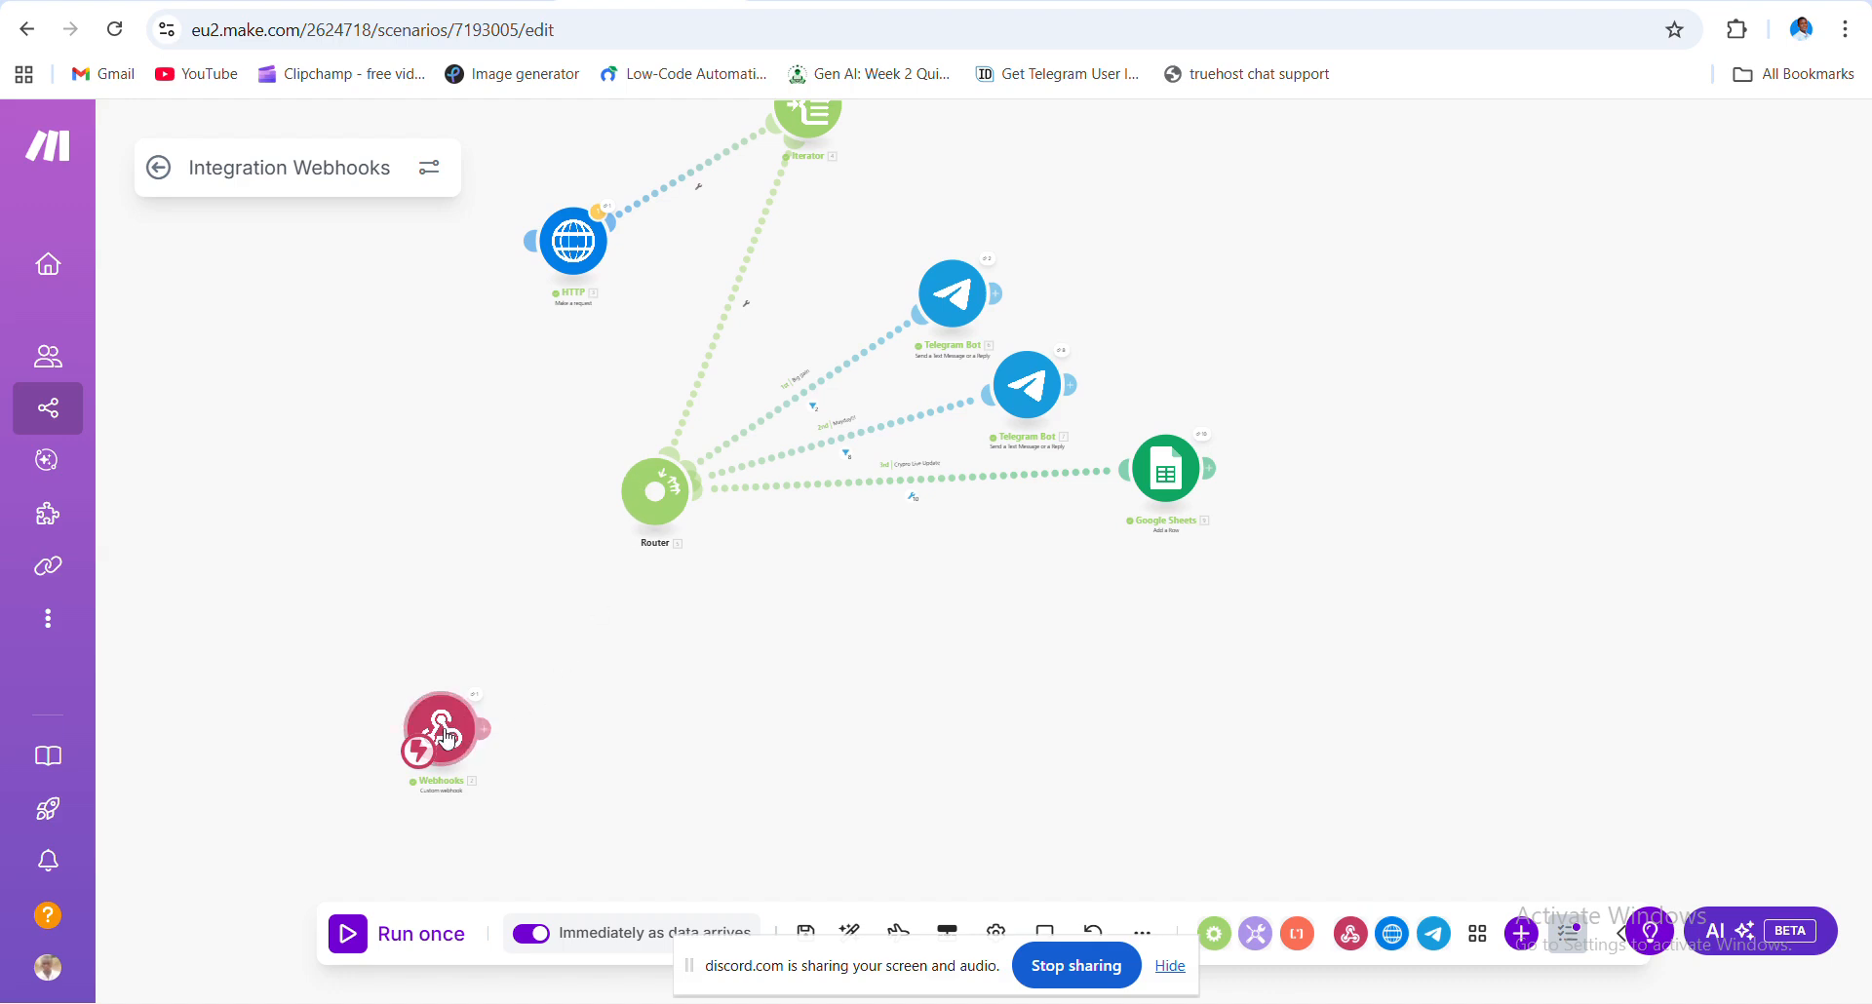
drag(446, 738, 611, 799)
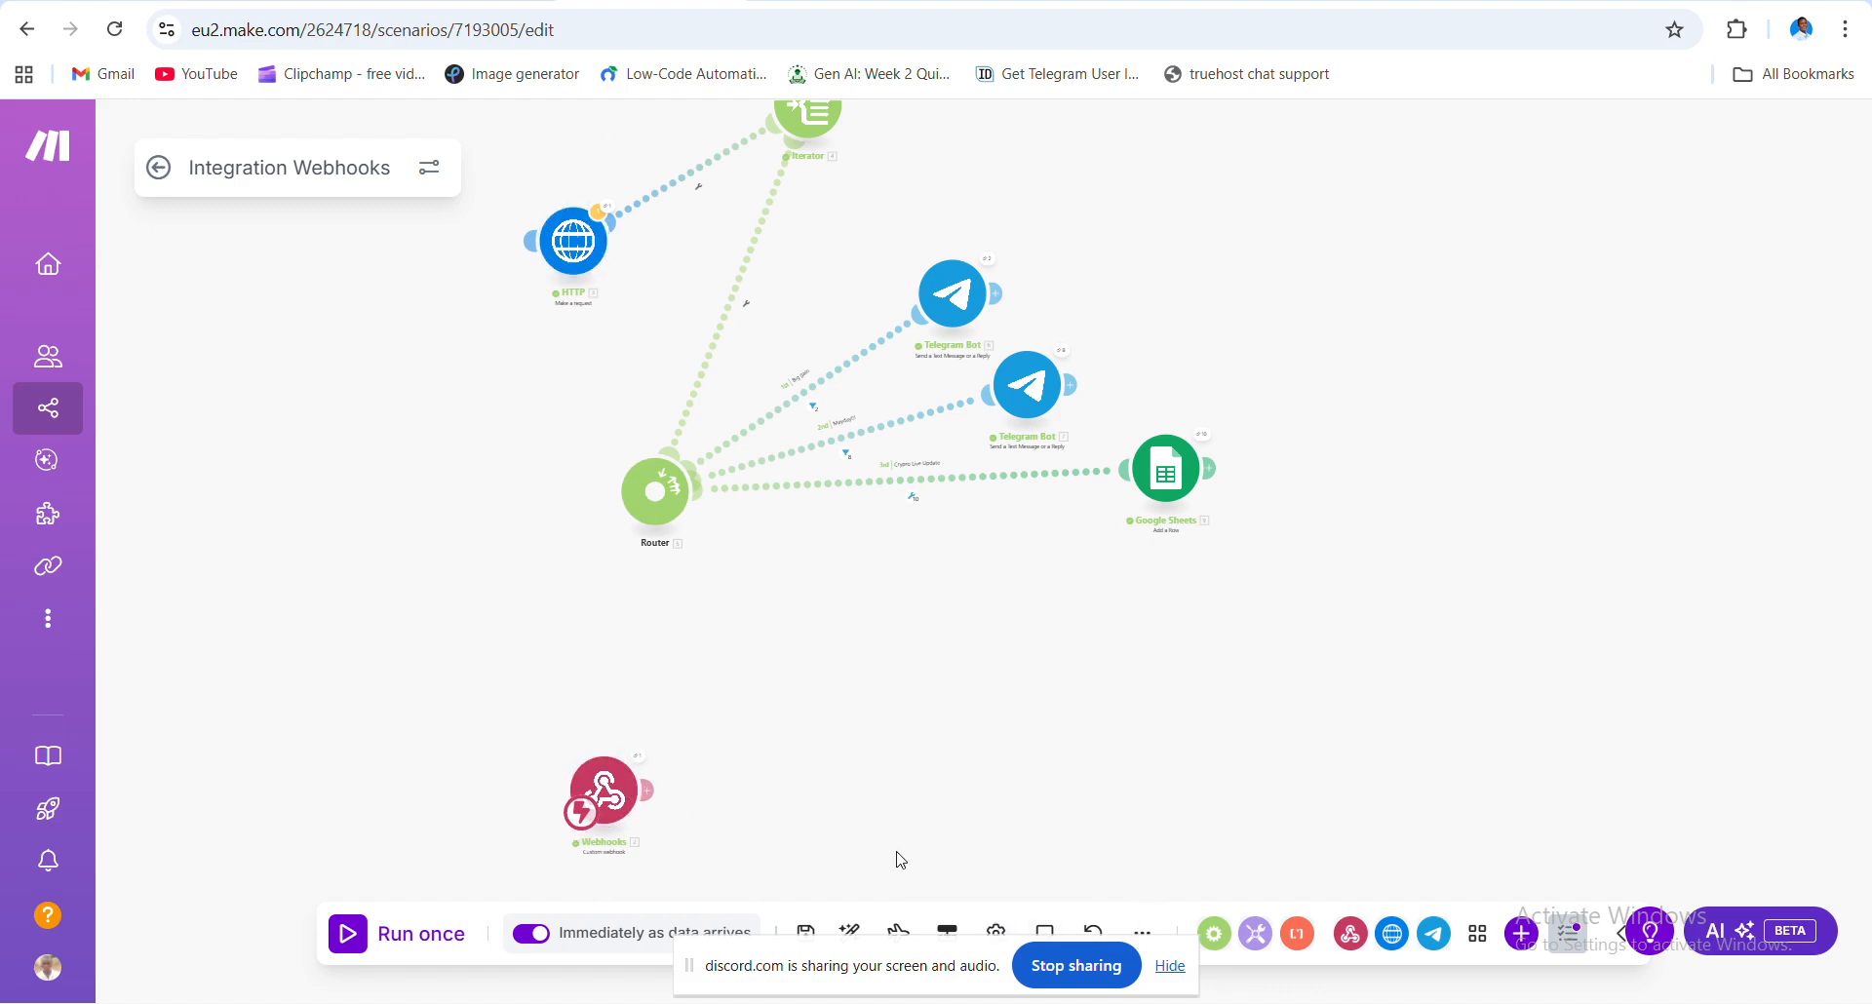
- Add an HTTP Make a request module from the app list
click(1523, 936)
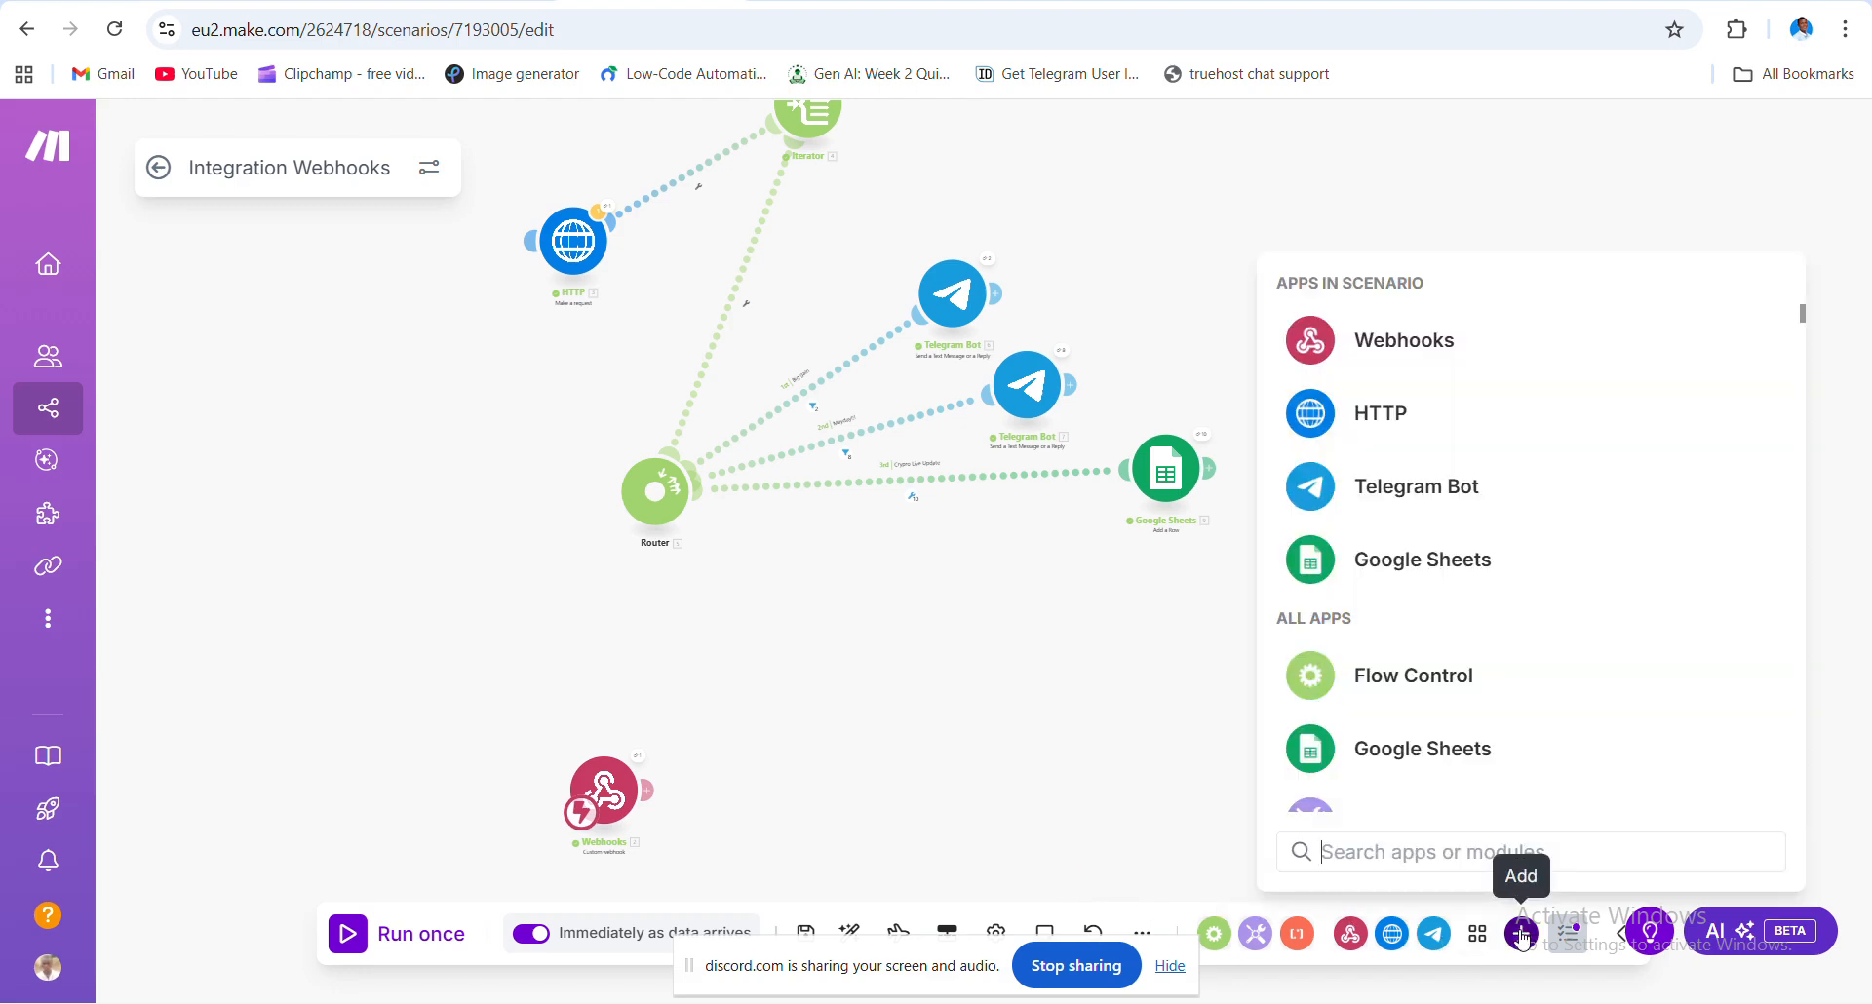
click(1376, 420)
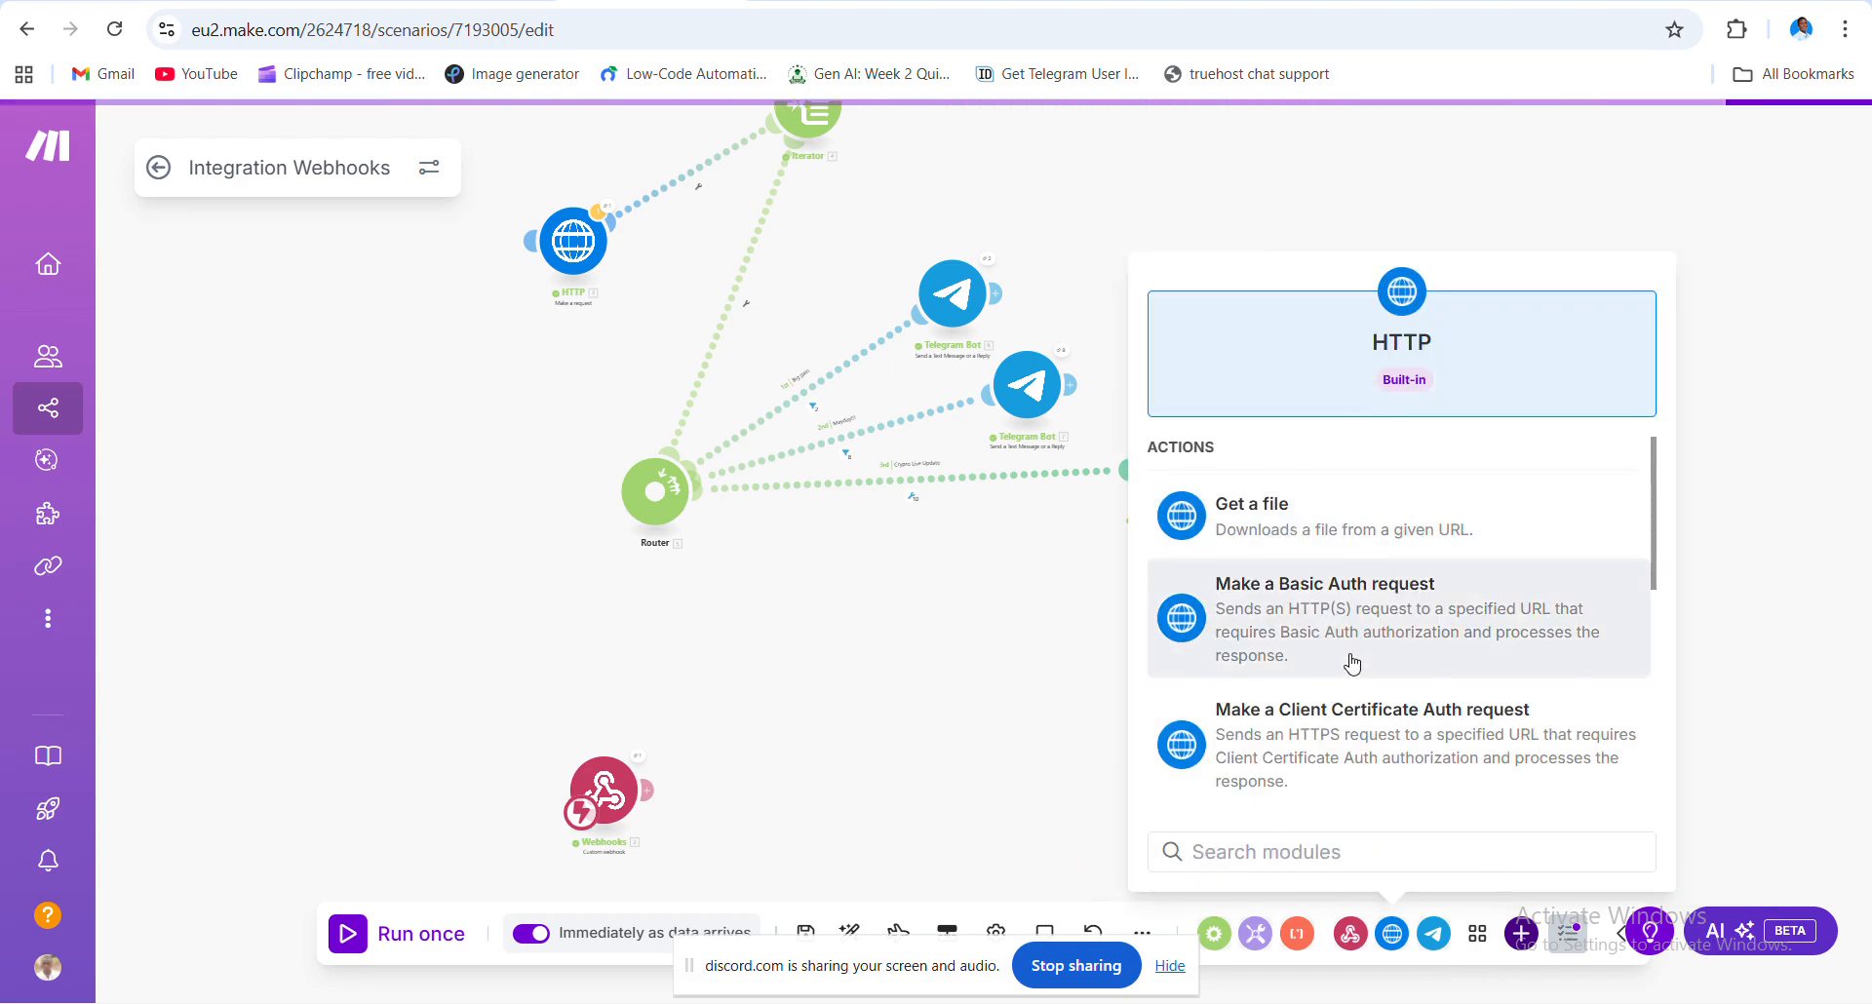
scroll(1352, 661, down, 2)
scroll(1344, 659, down, 1)
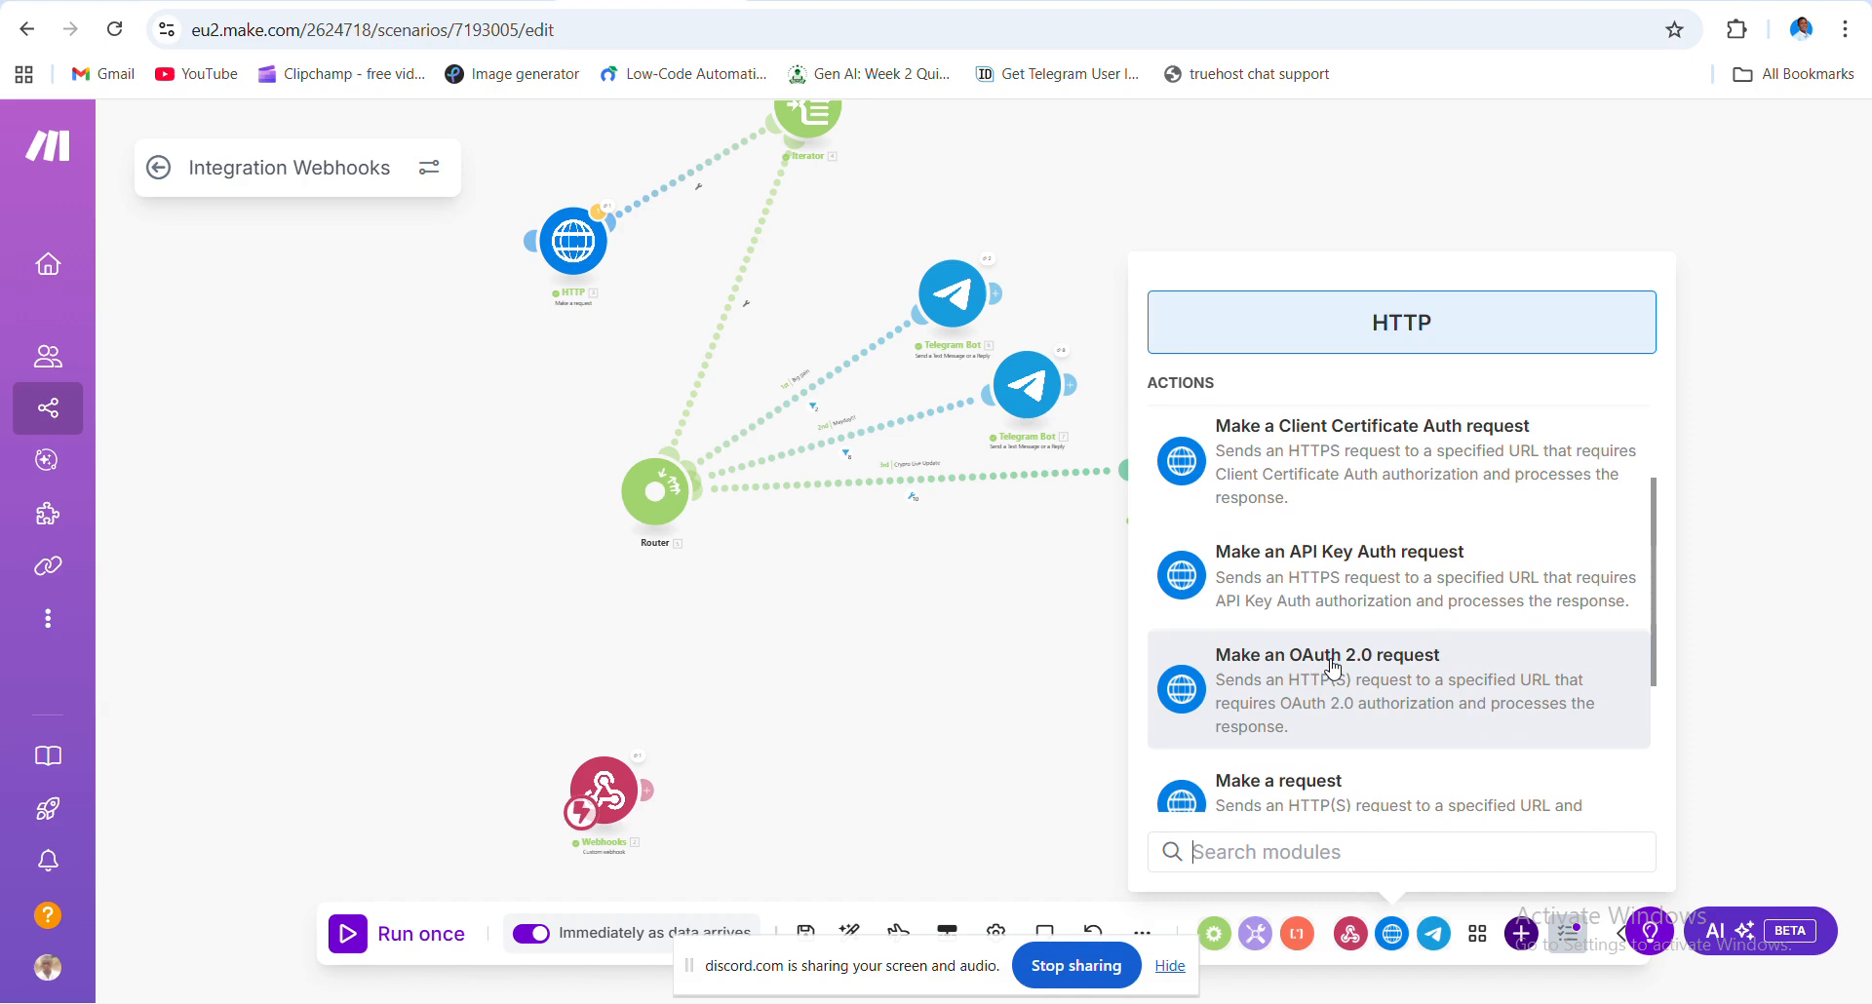
scroll(1334, 668, down, 1)
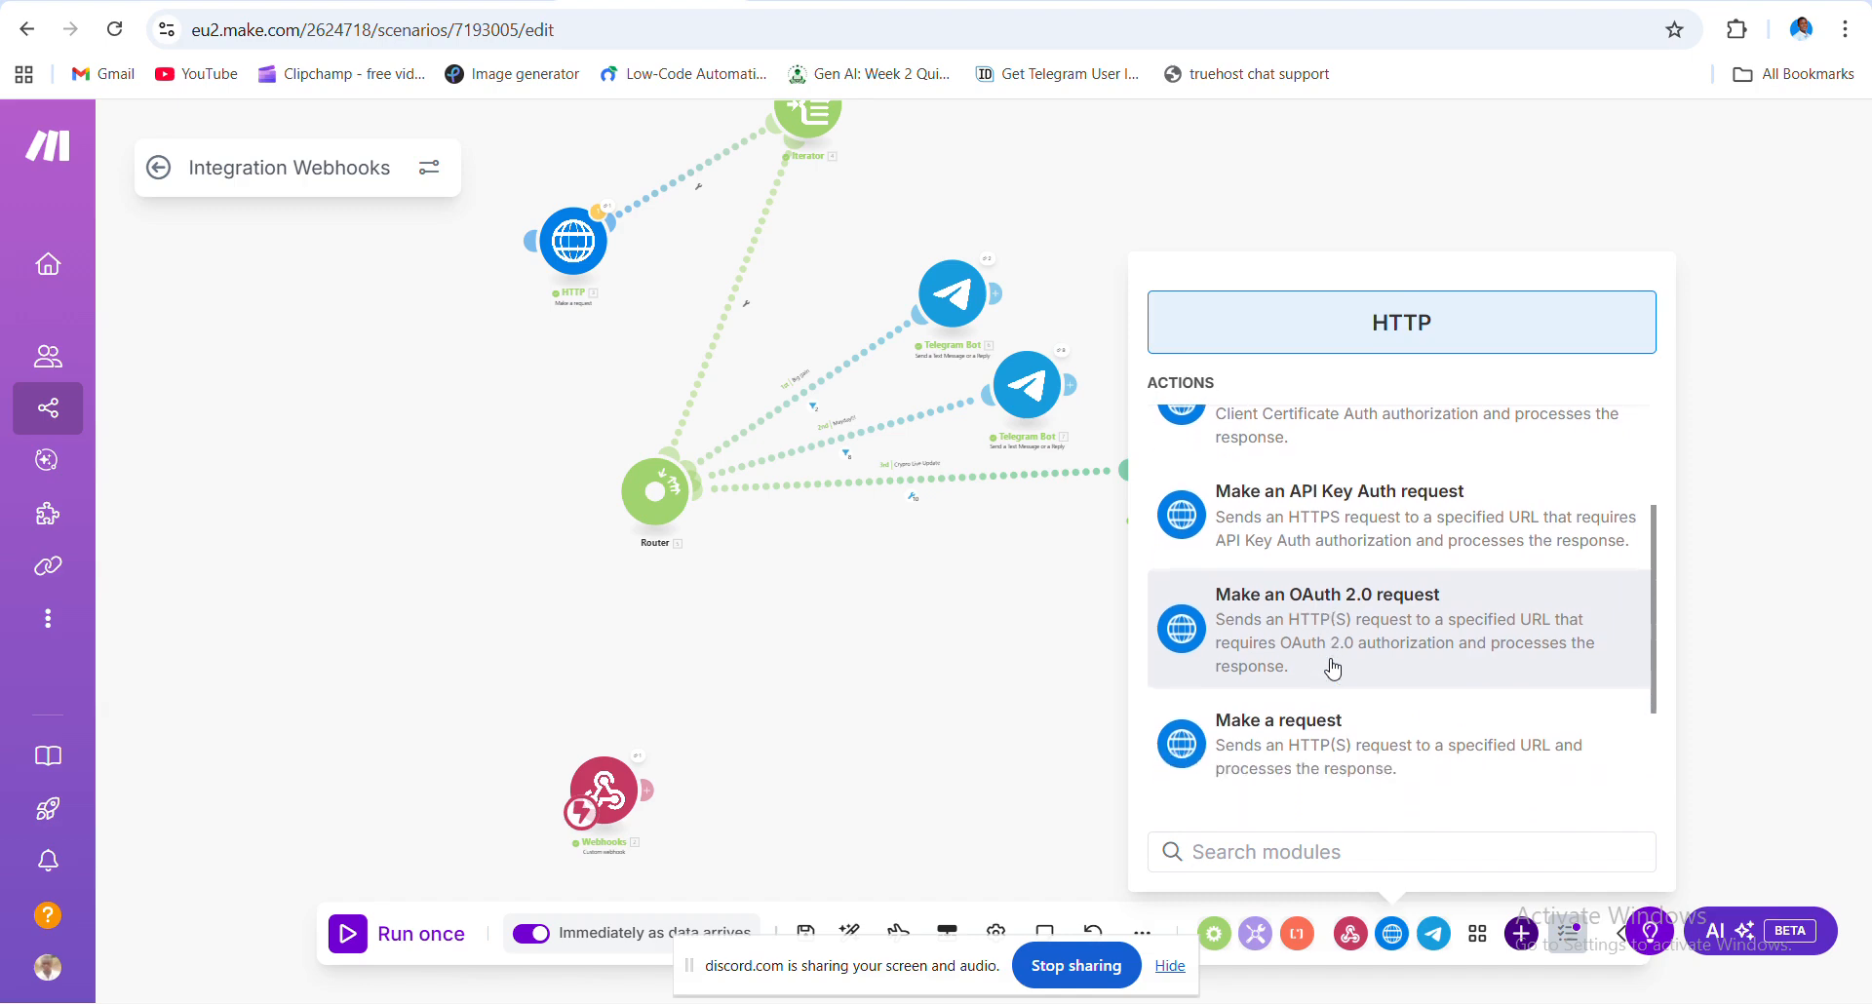
click(1344, 749)
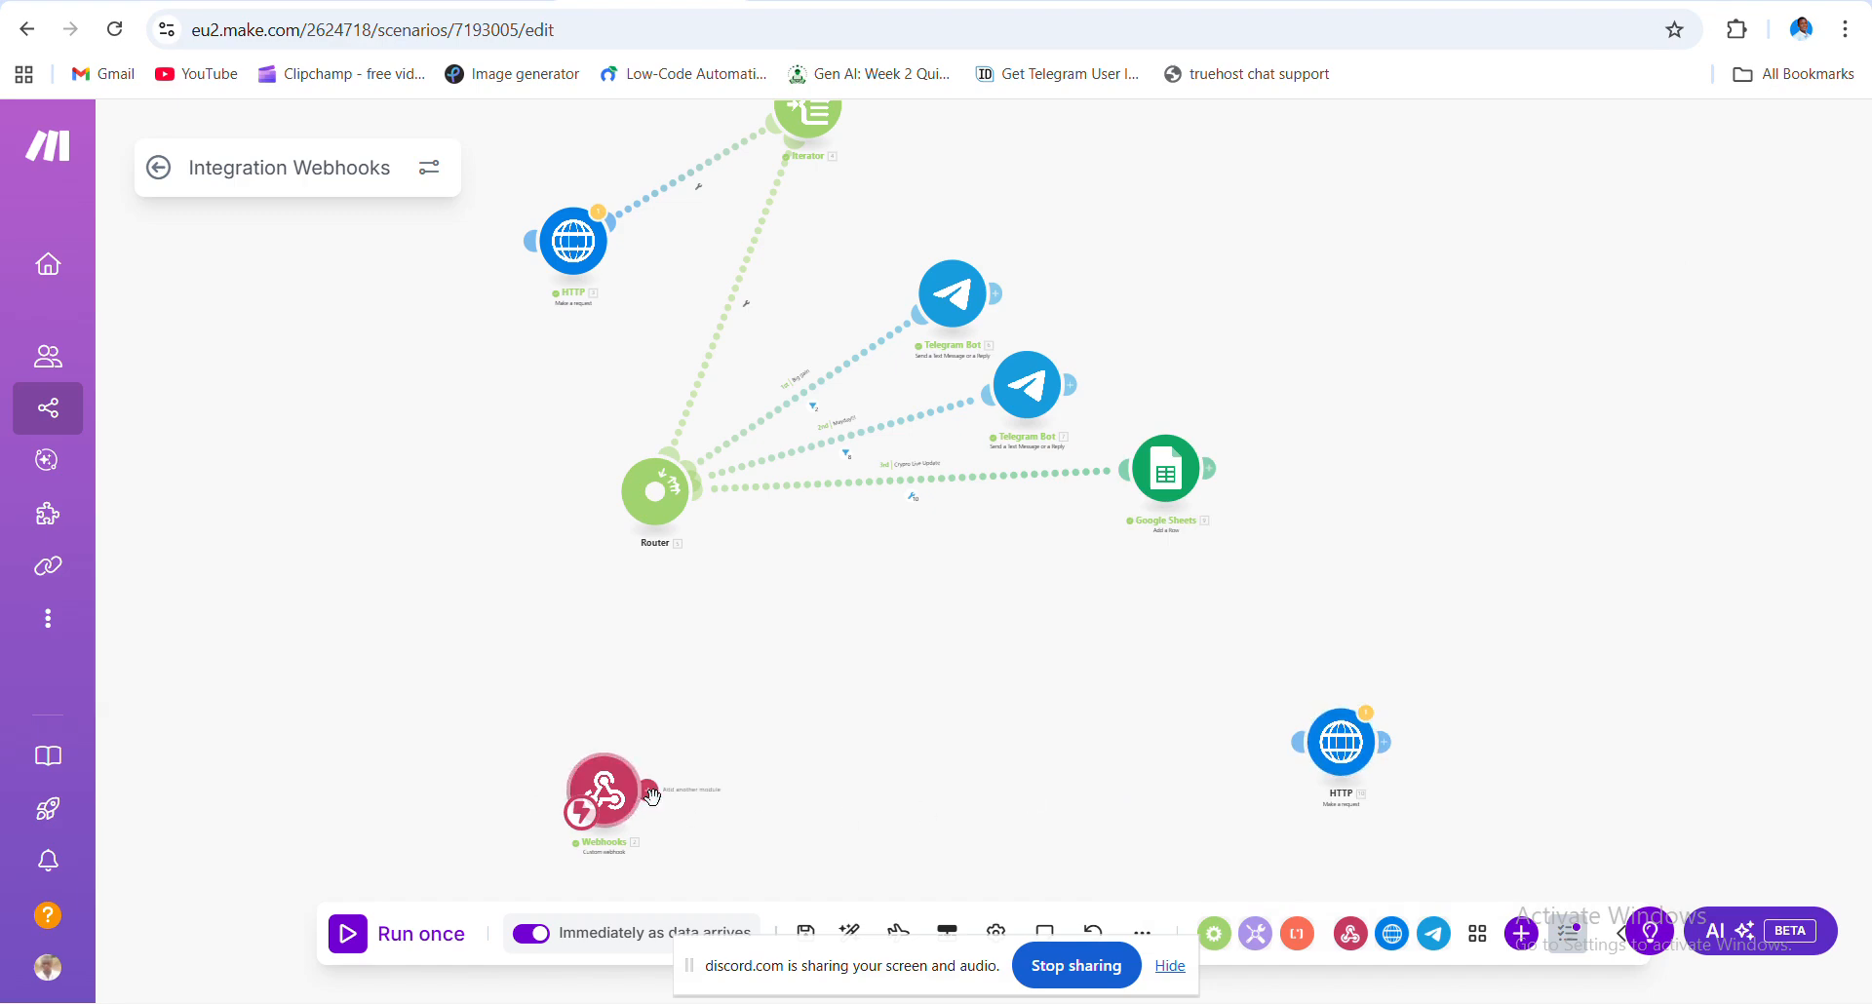
- Delete that stray HTTP module and start a new module after the Webhooks trigger
right_click(1349, 751)
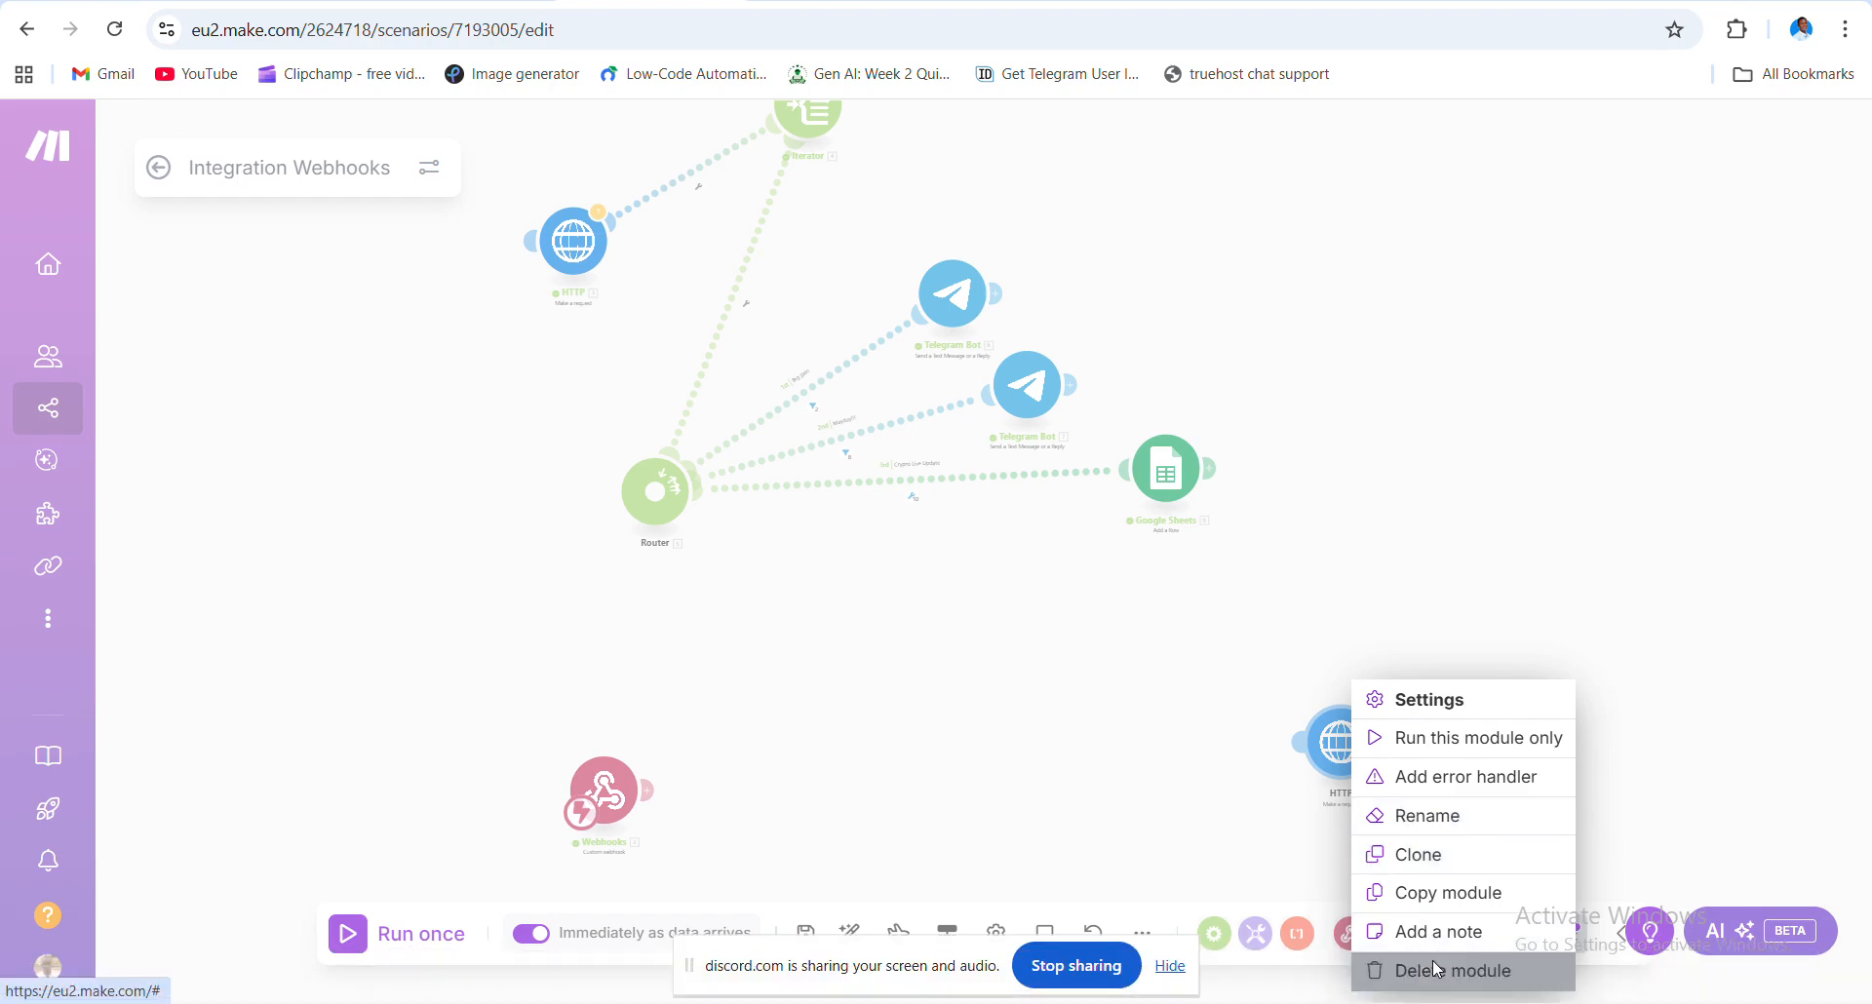
click(1424, 968)
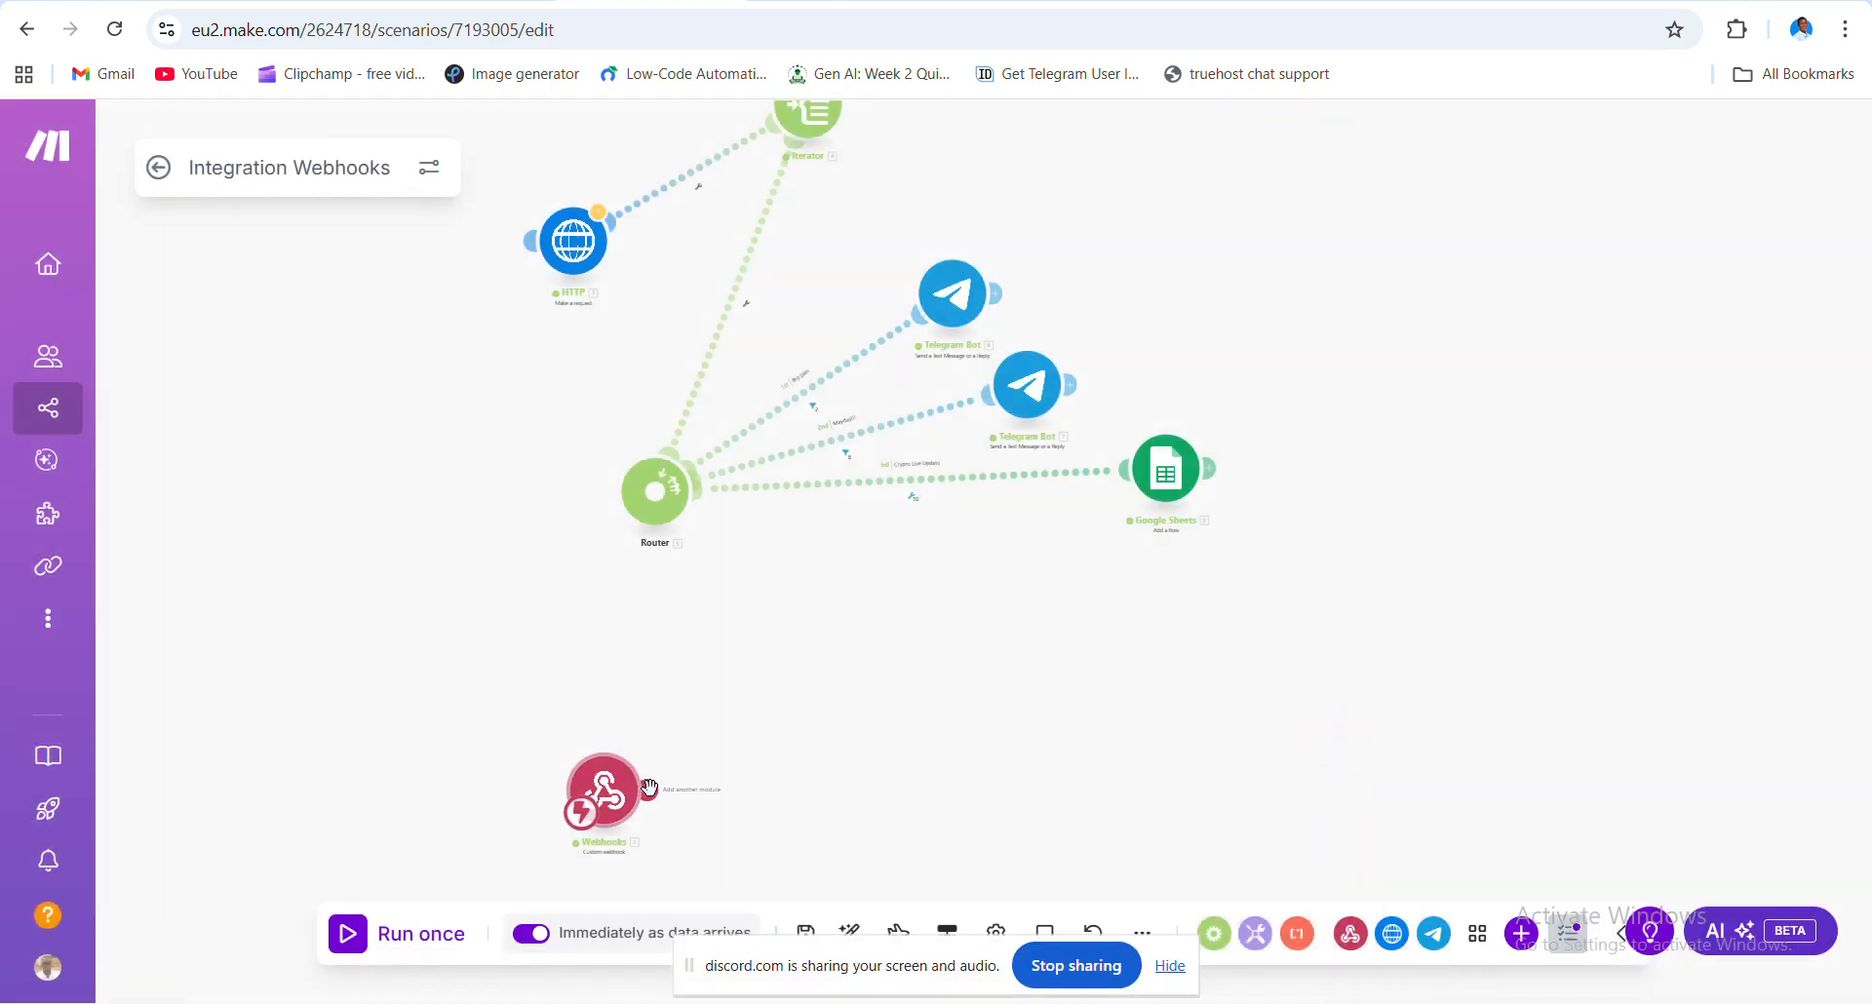
click(647, 788)
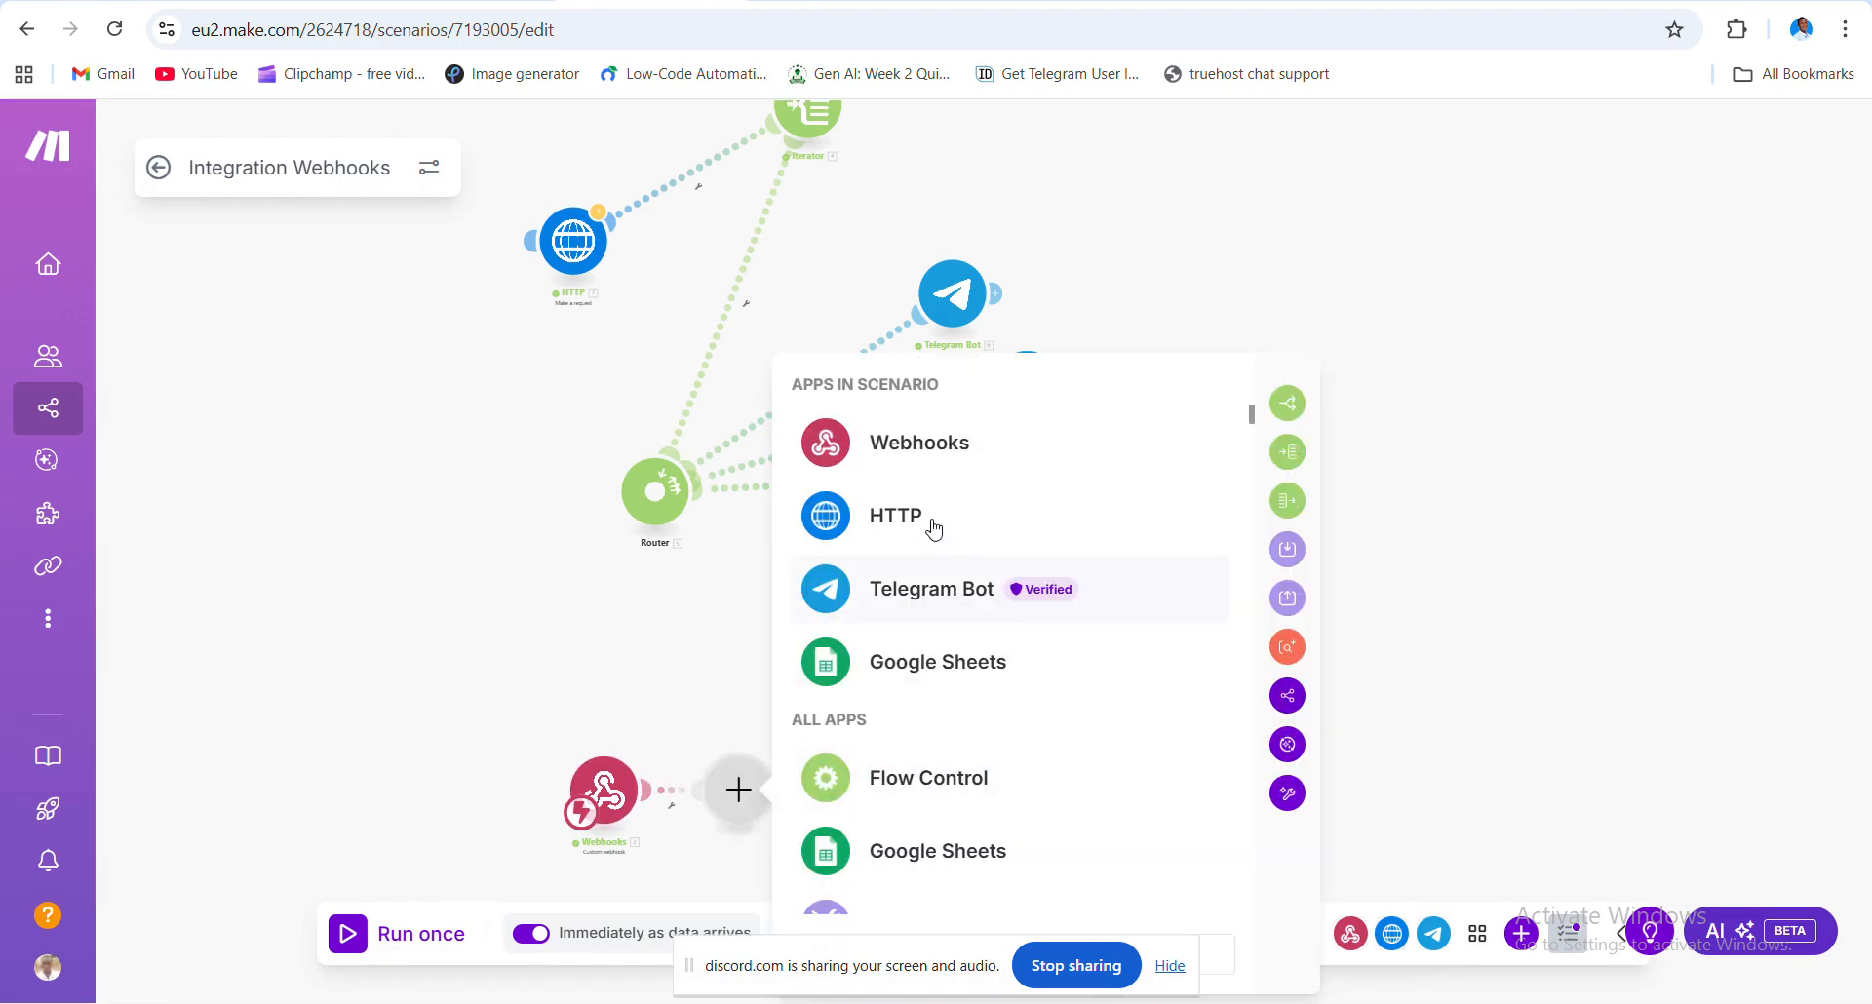
- Choose HTTP > Make a request as the new module after Webhooks
click(933, 529)
scroll(1082, 546, down, 3)
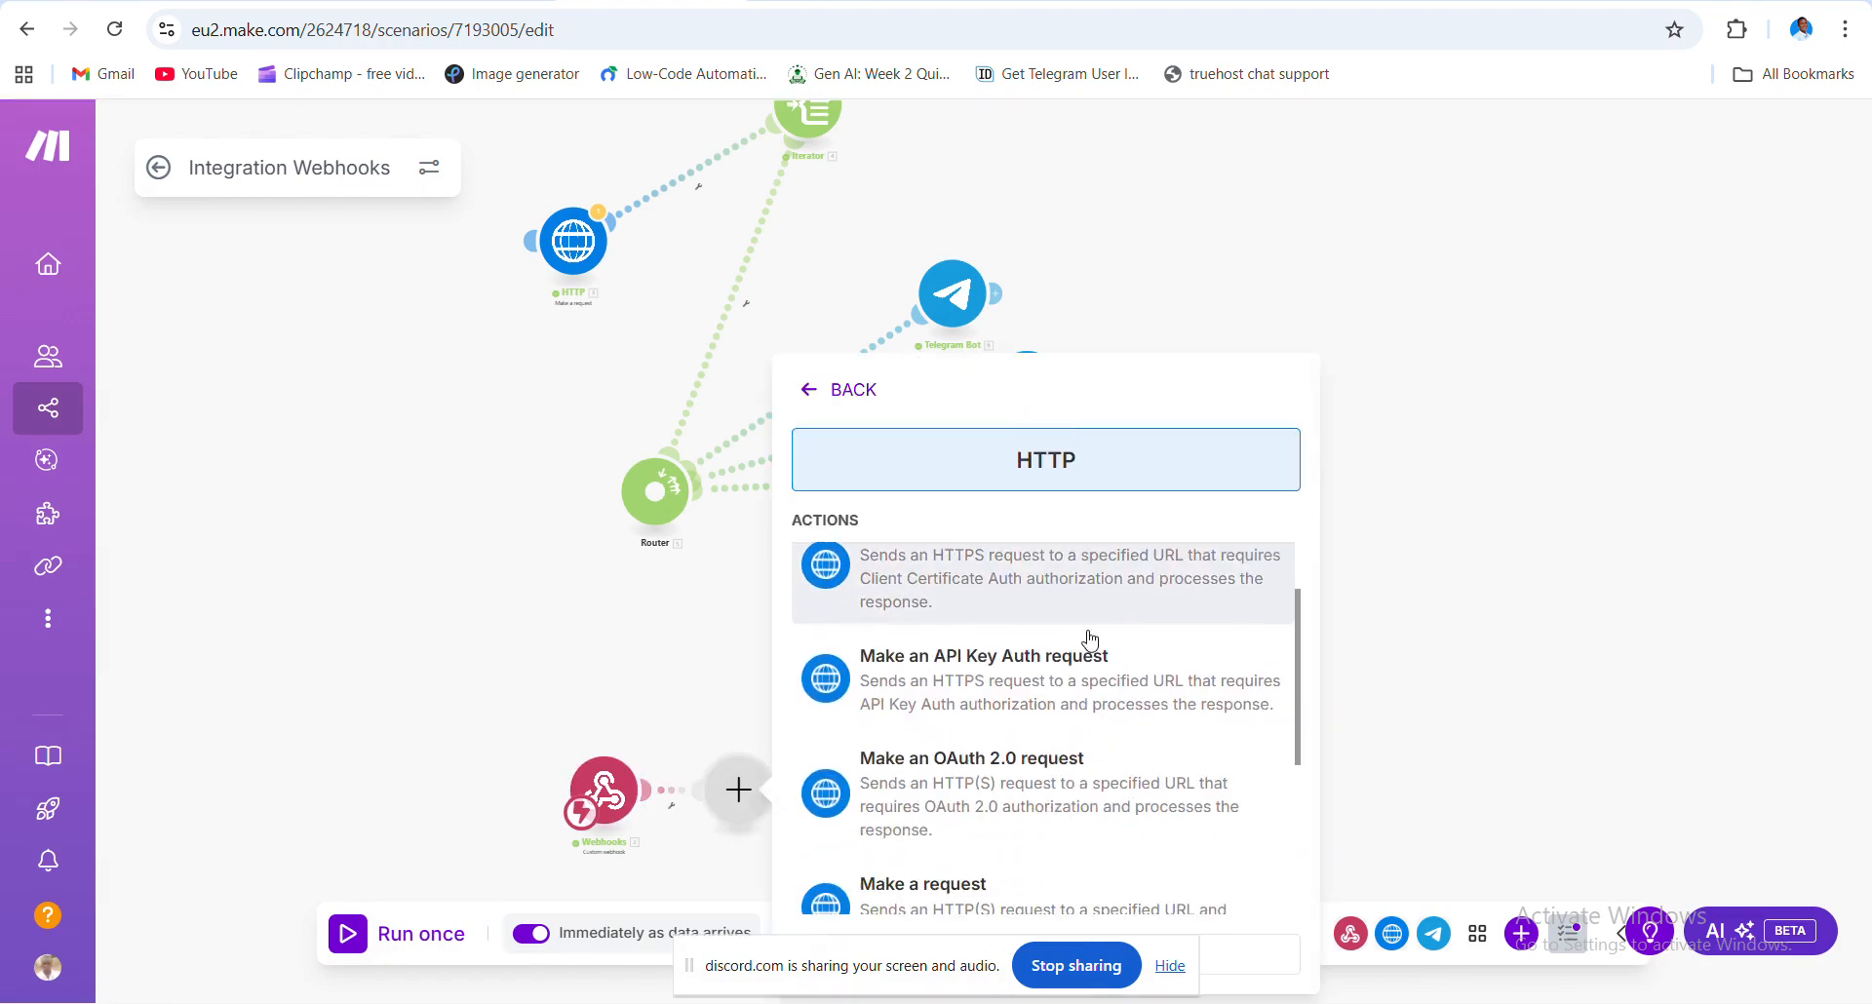
scroll(1090, 640, down, 2)
scroll(1091, 639, up, 1)
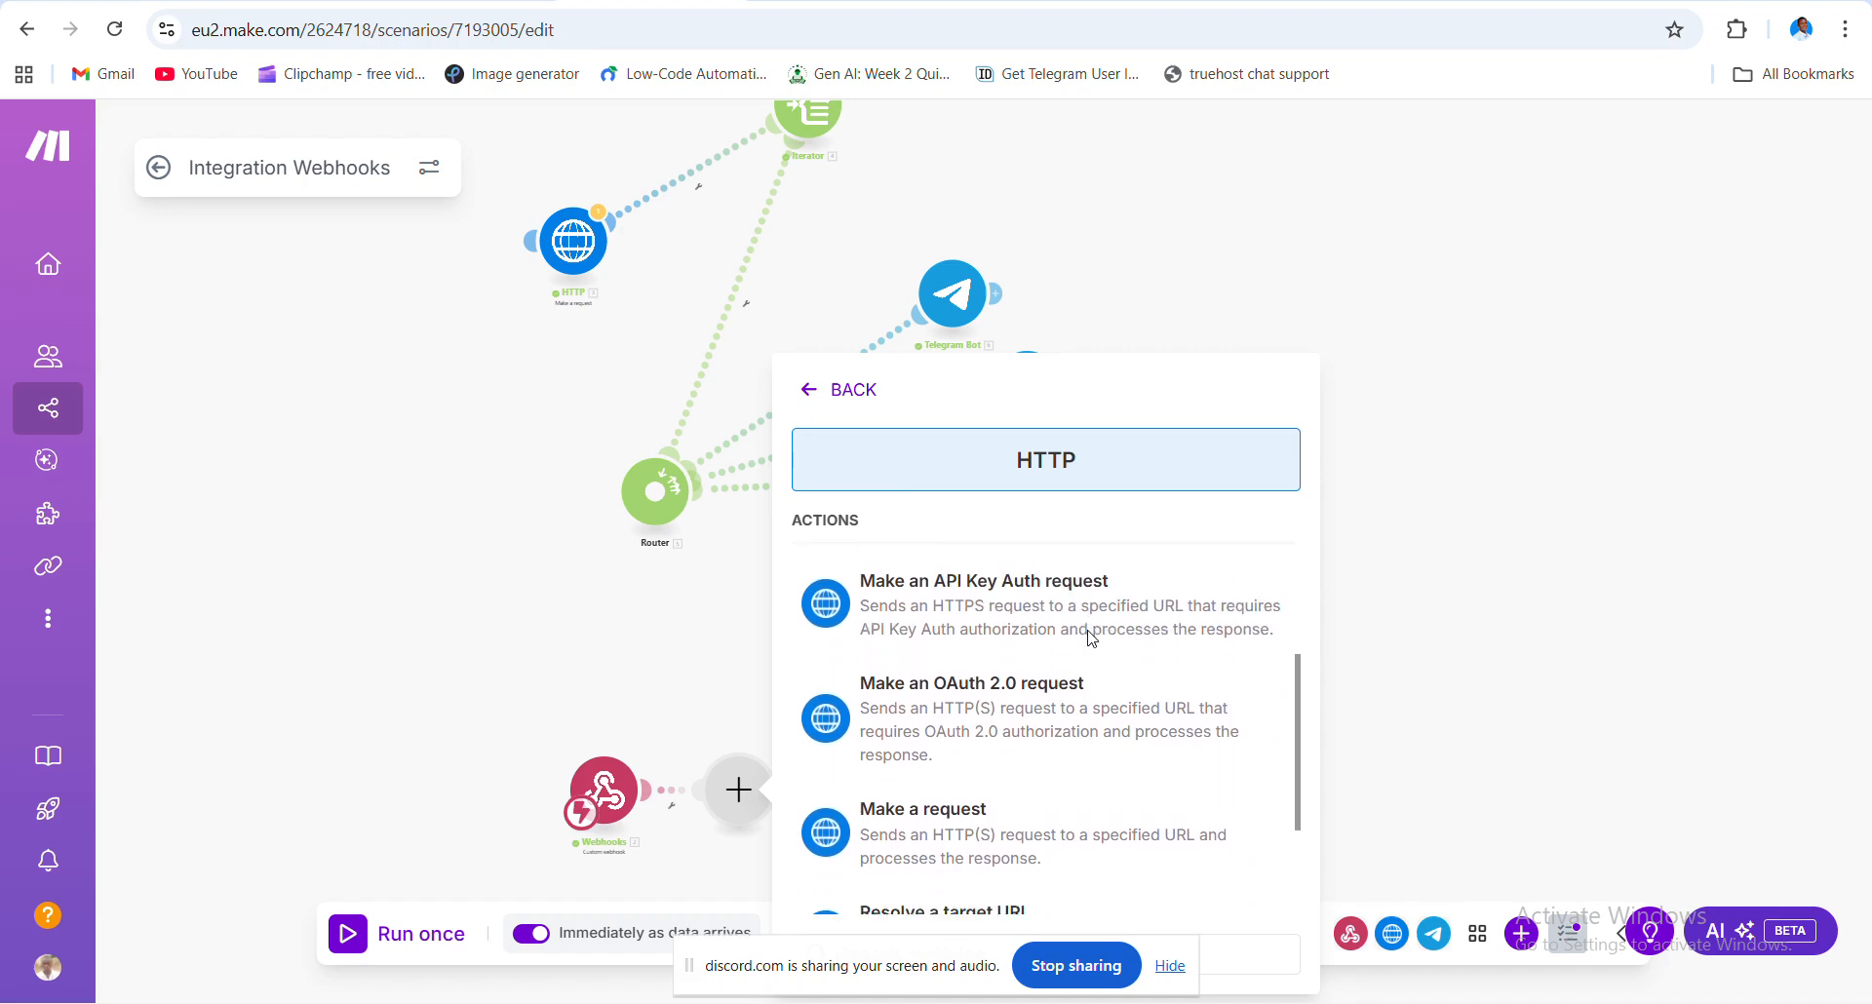
scroll(1090, 639, up, 1)
scroll(1091, 638, down, 3)
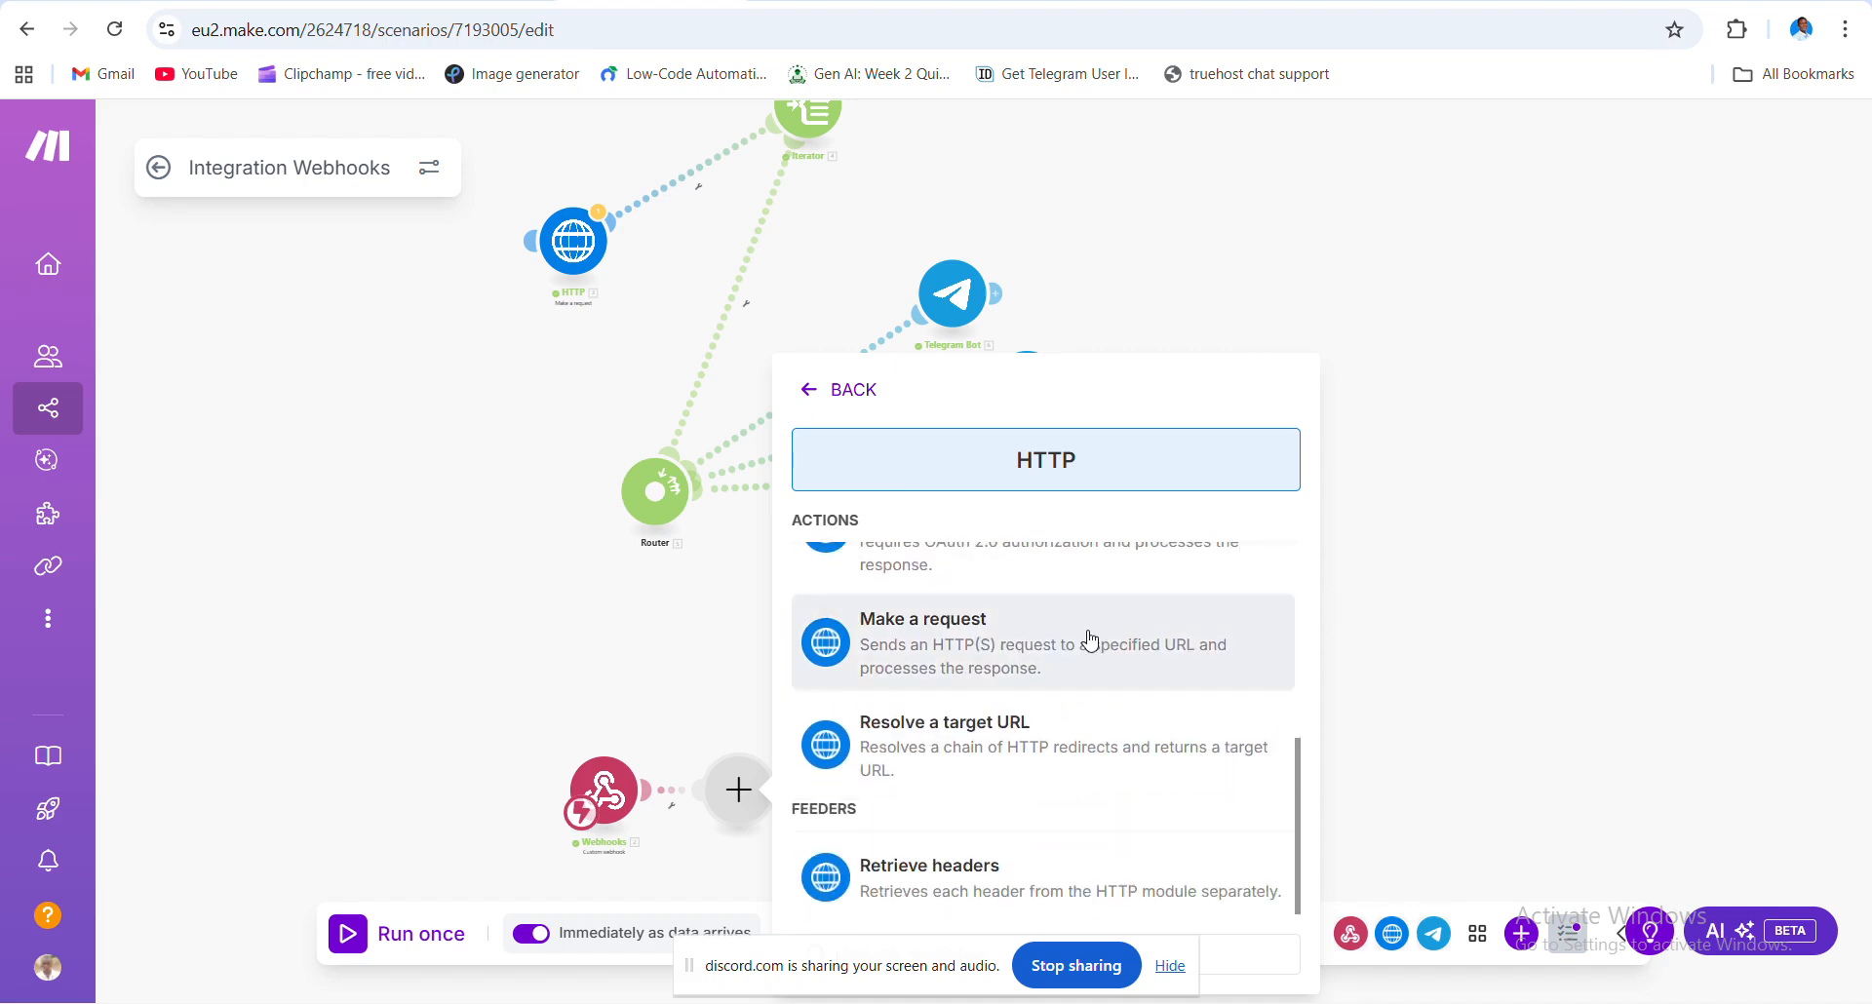
click(975, 663)
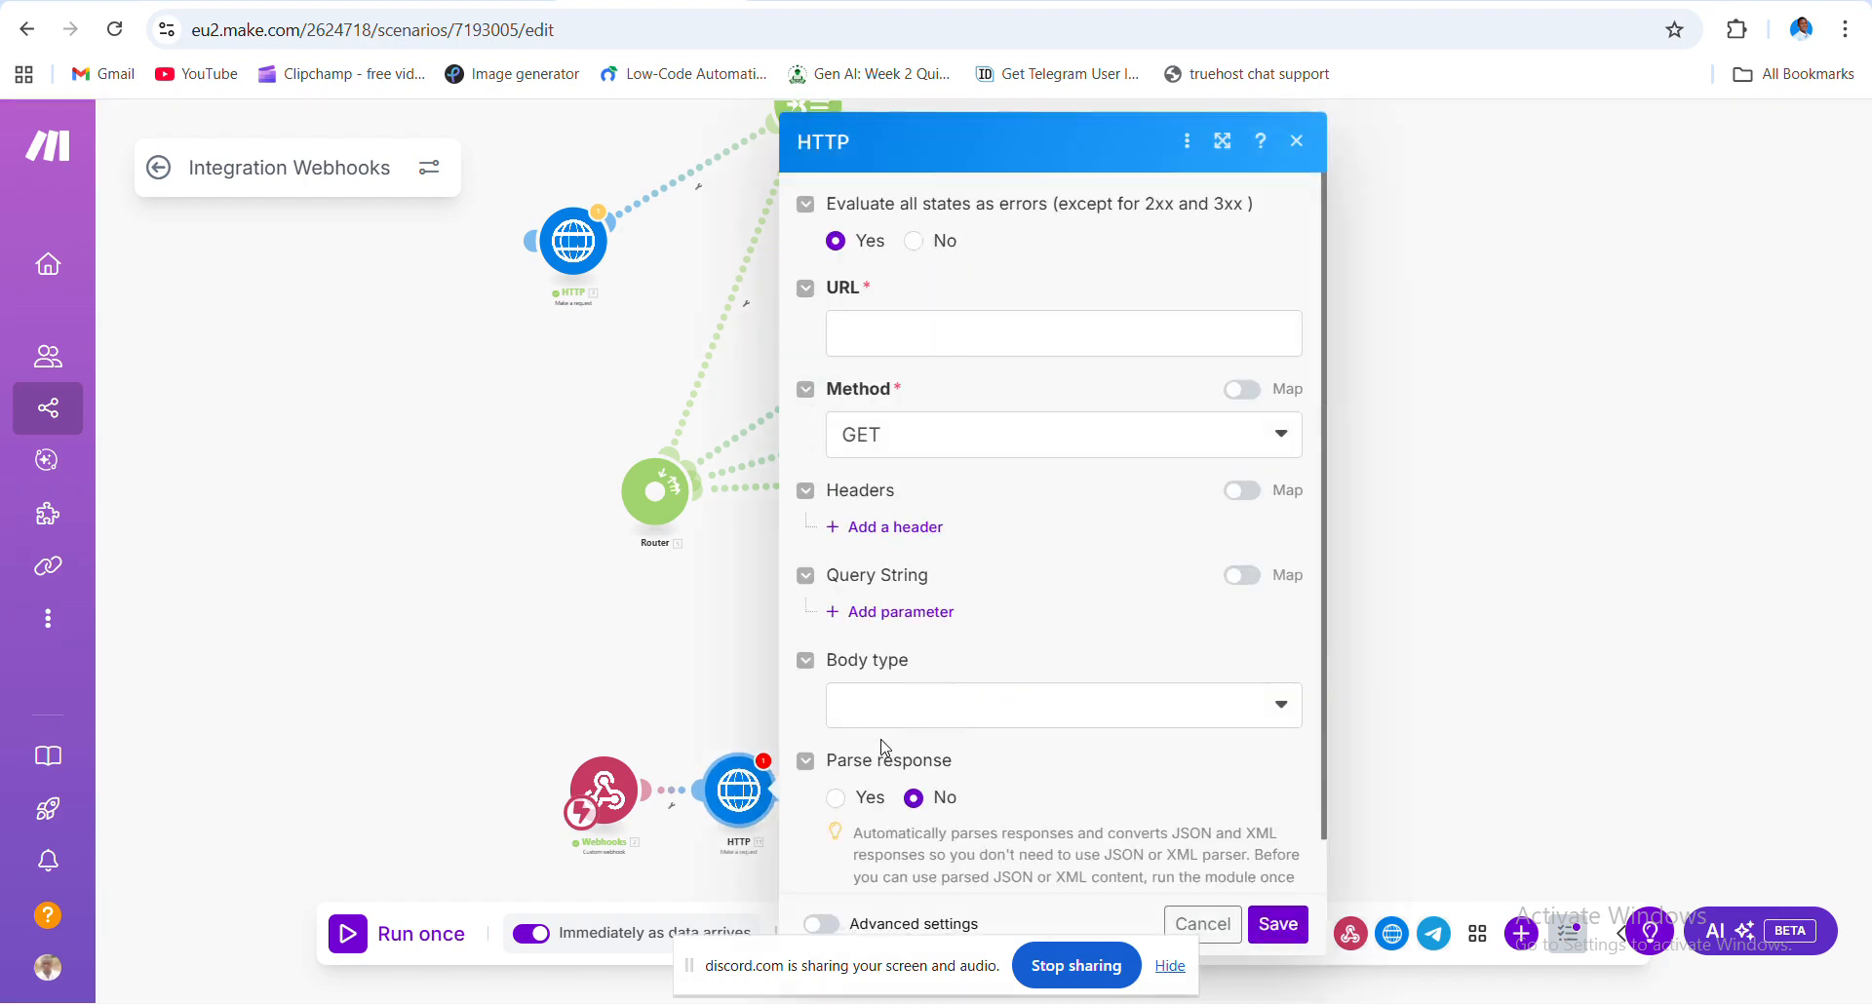
- Leave the new module's URL empty, close it, and dismiss the original HTTP module's not-connected error
click(902, 343)
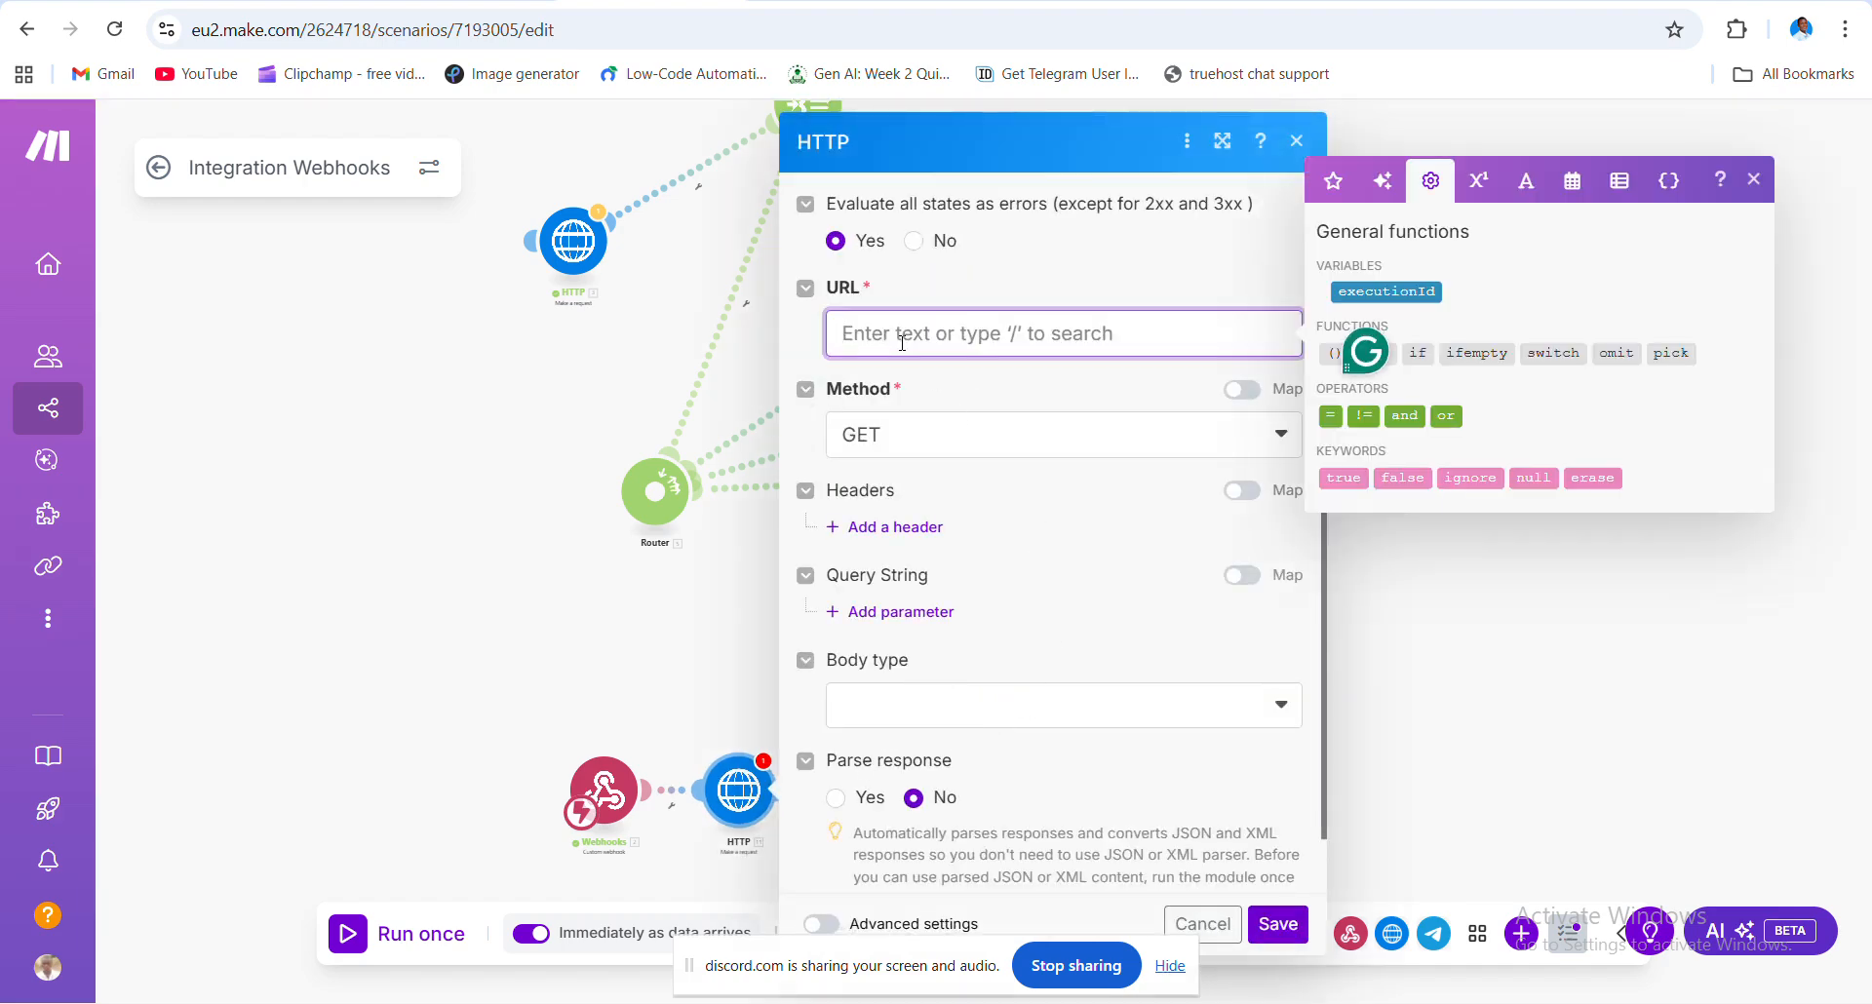
key(super+period)
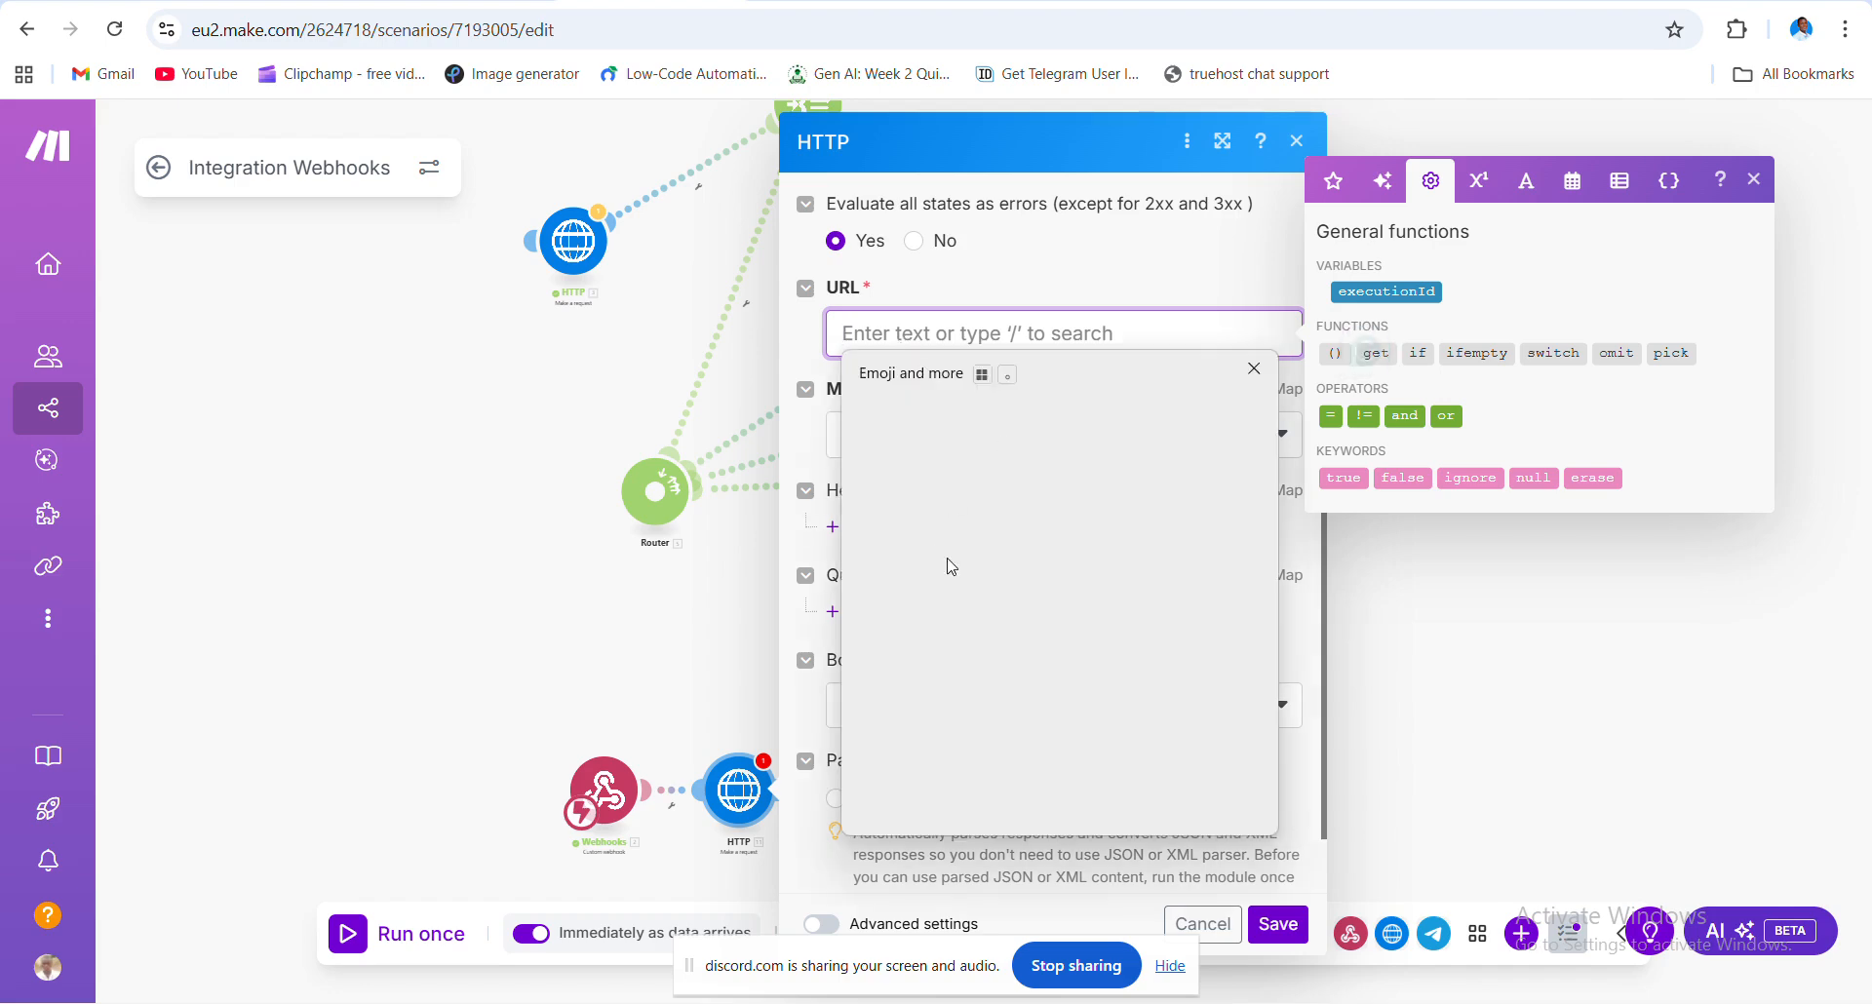
scroll(1037, 564, down, 5)
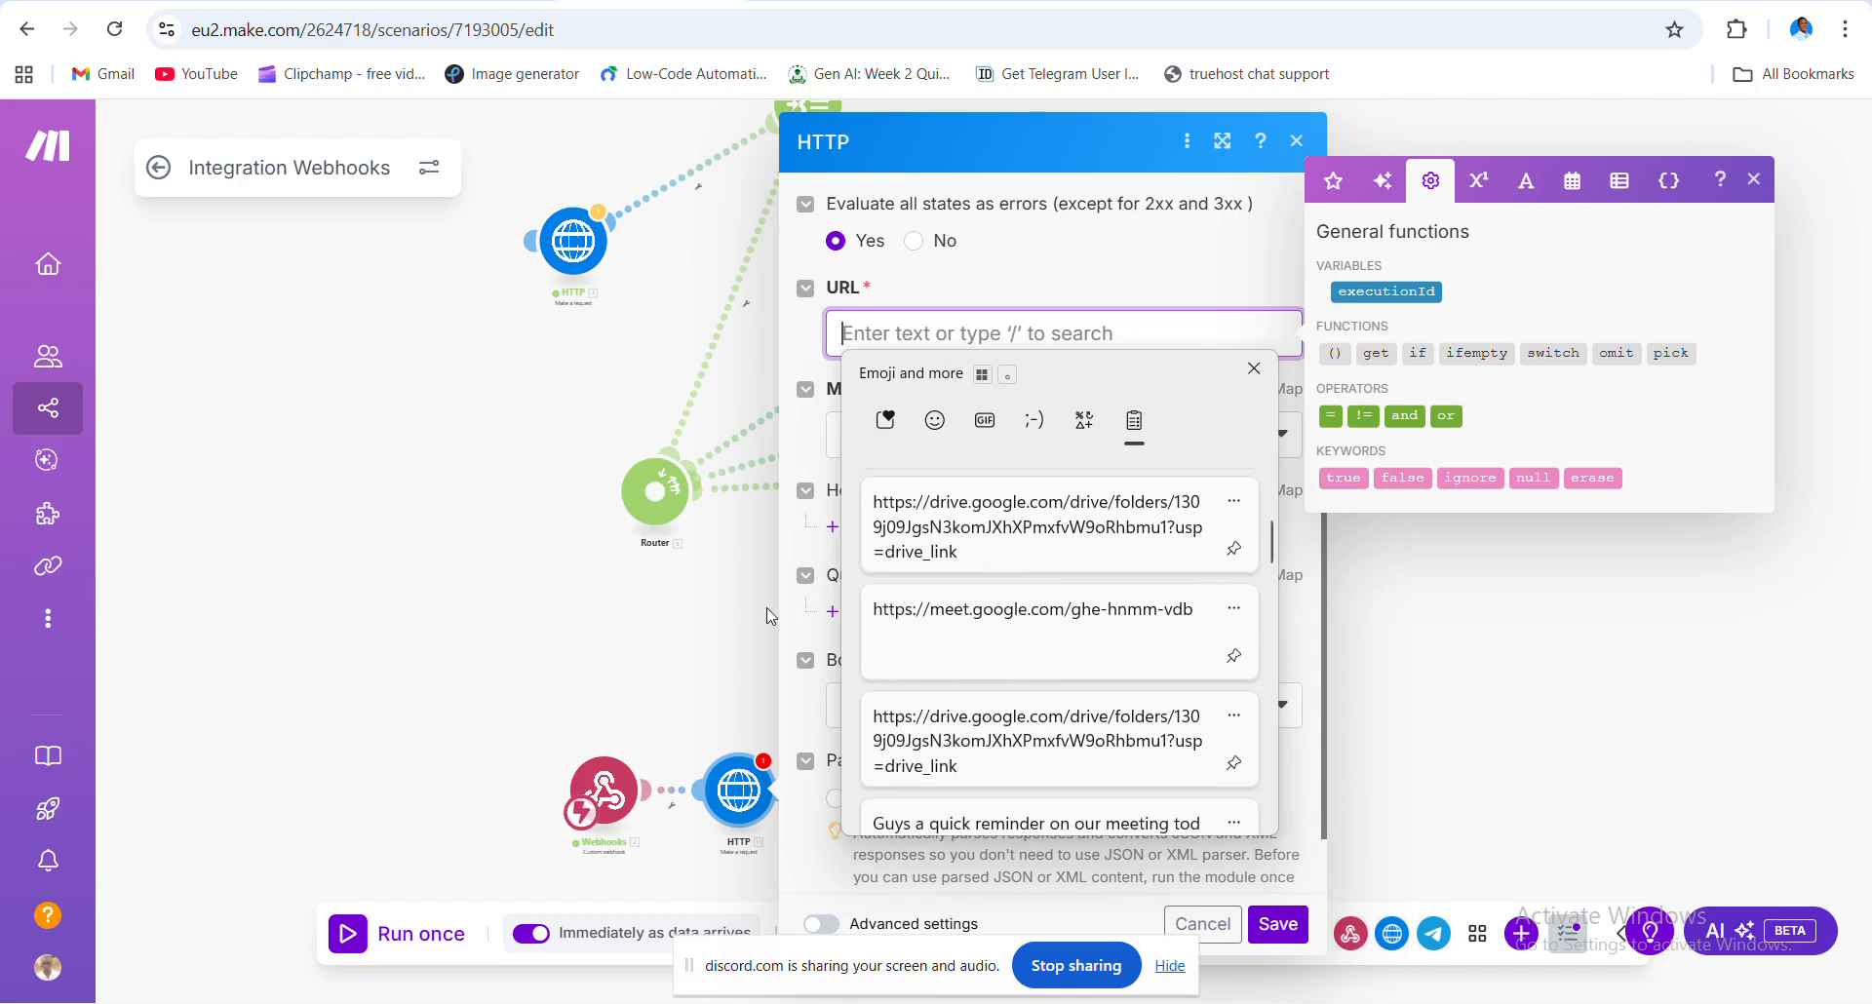
click(594, 558)
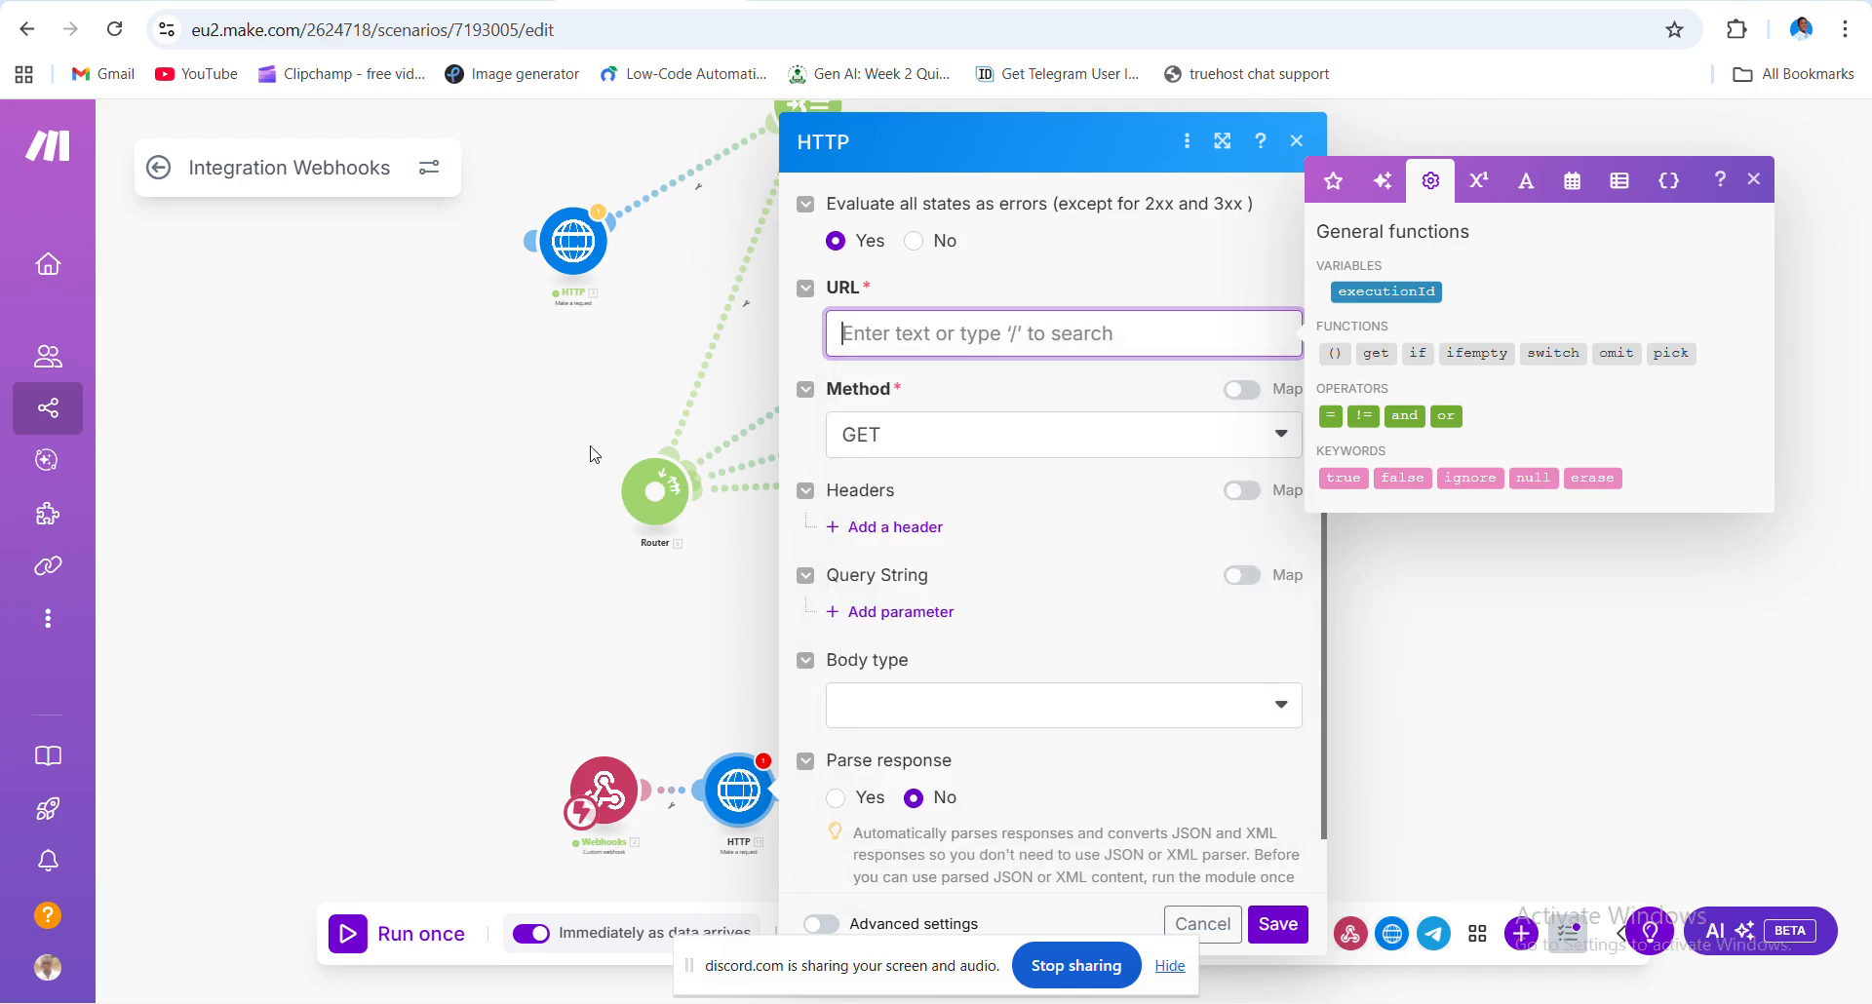
click(513, 471)
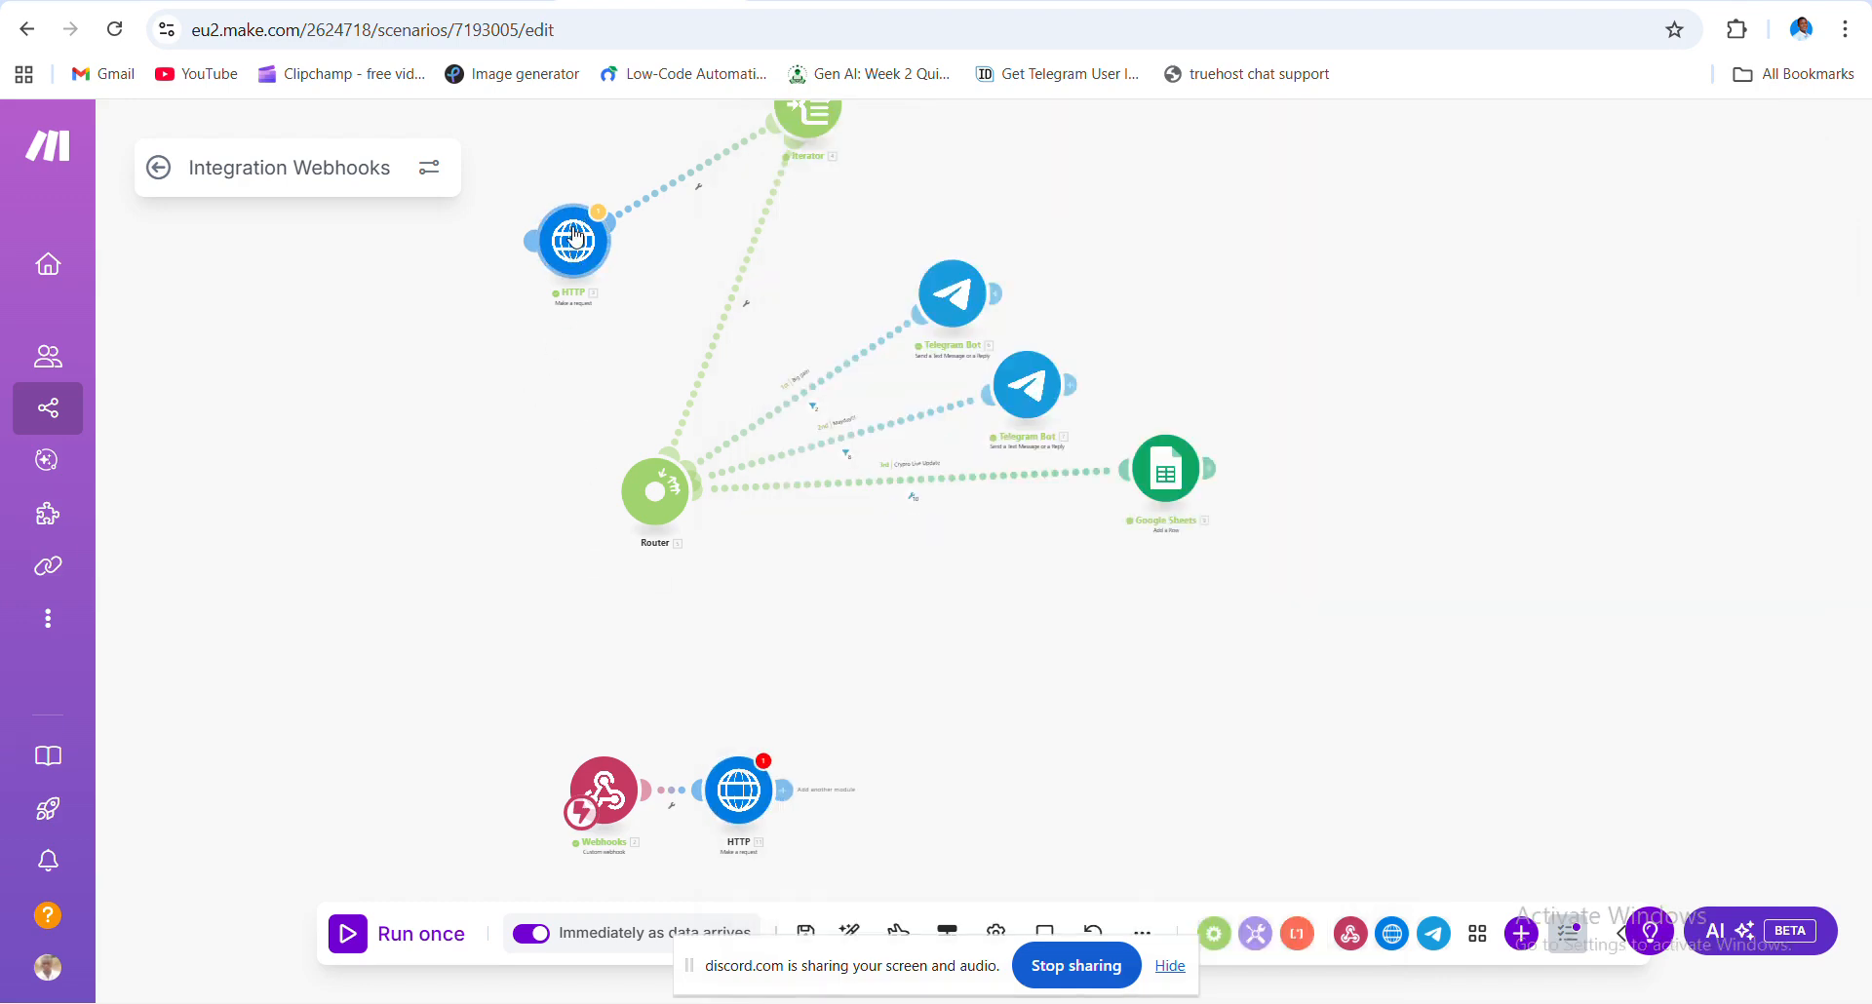
click(573, 242)
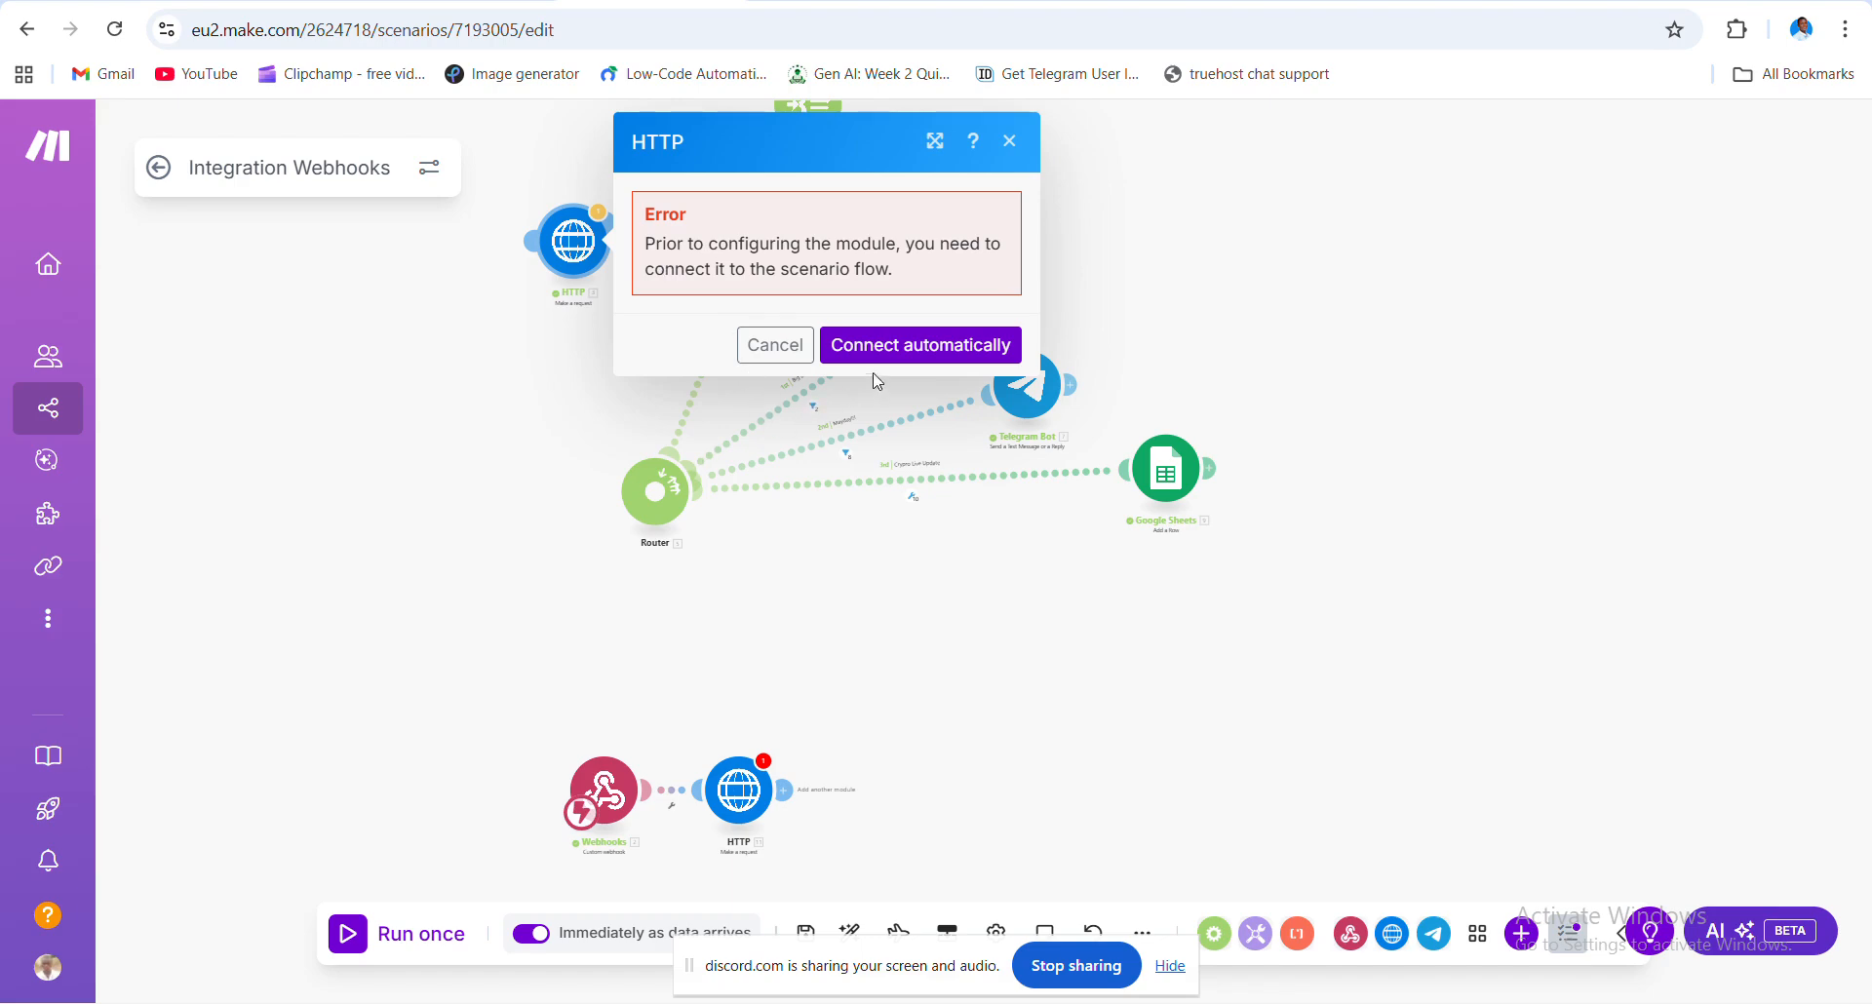
click(429, 457)
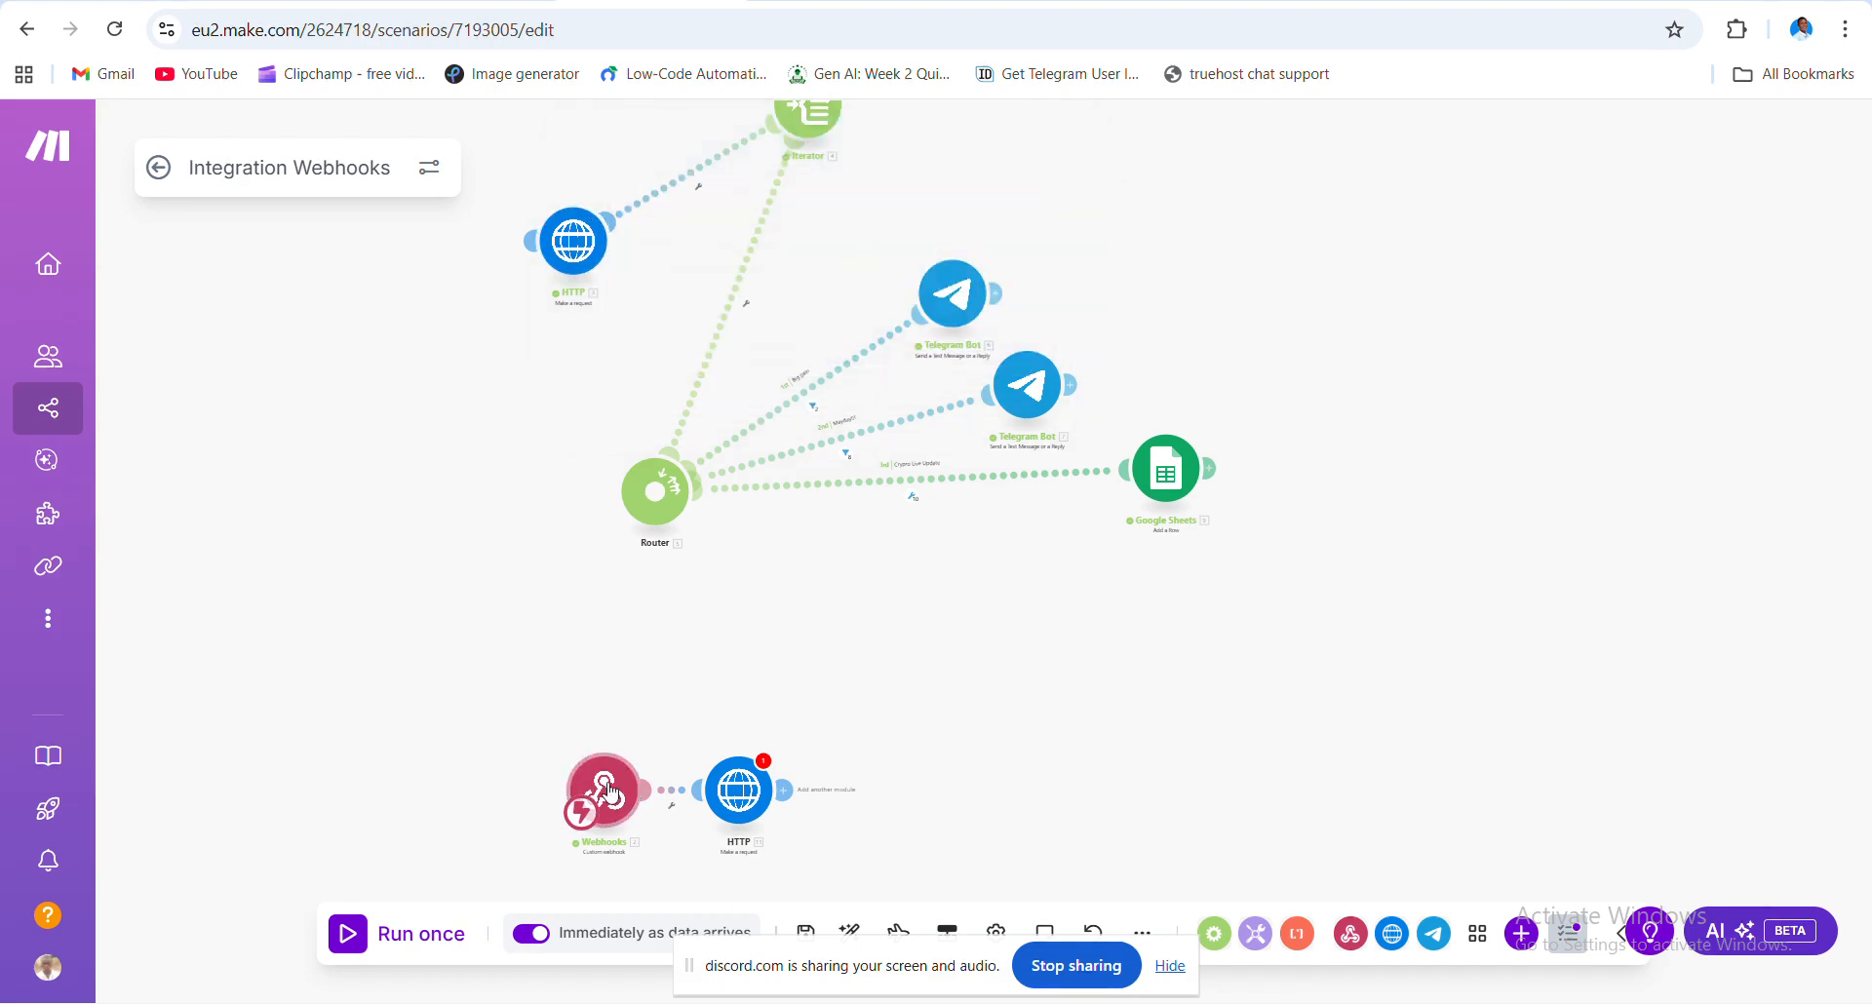
click(673, 800)
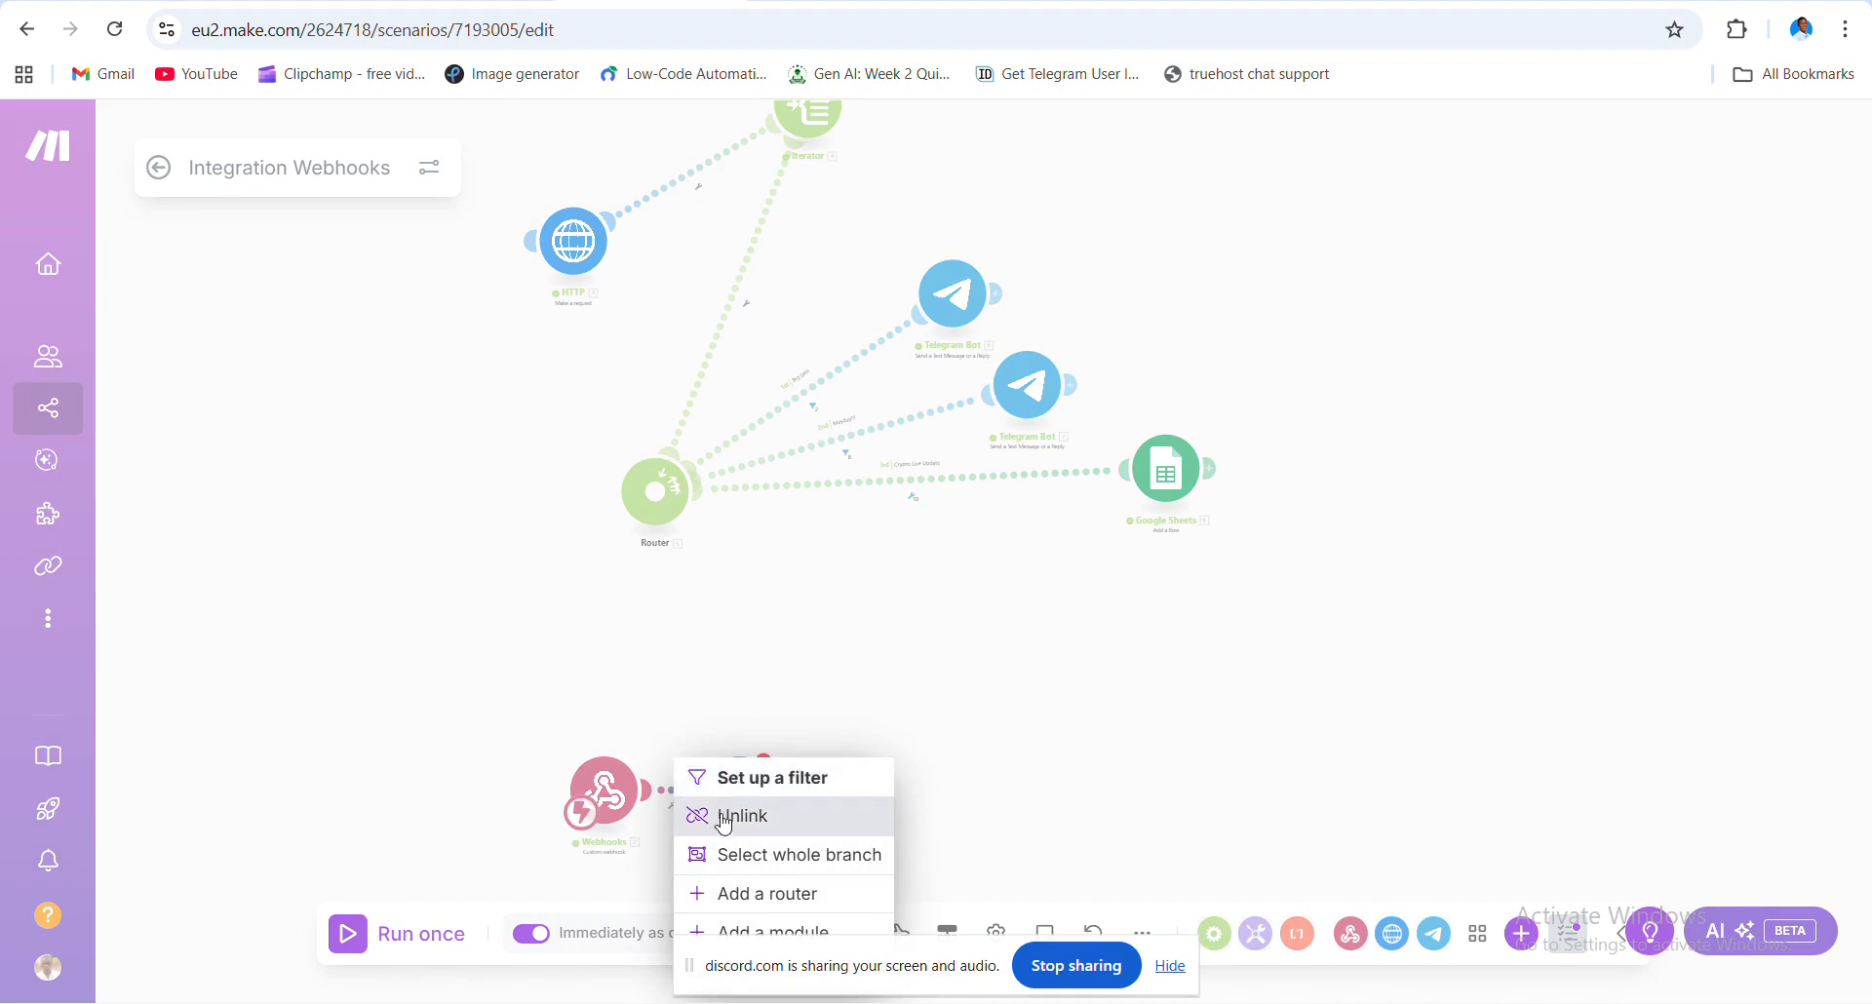
- Unlink Webhooks from the new HTTP module and move it beneath the original HTTP module
click(726, 812)
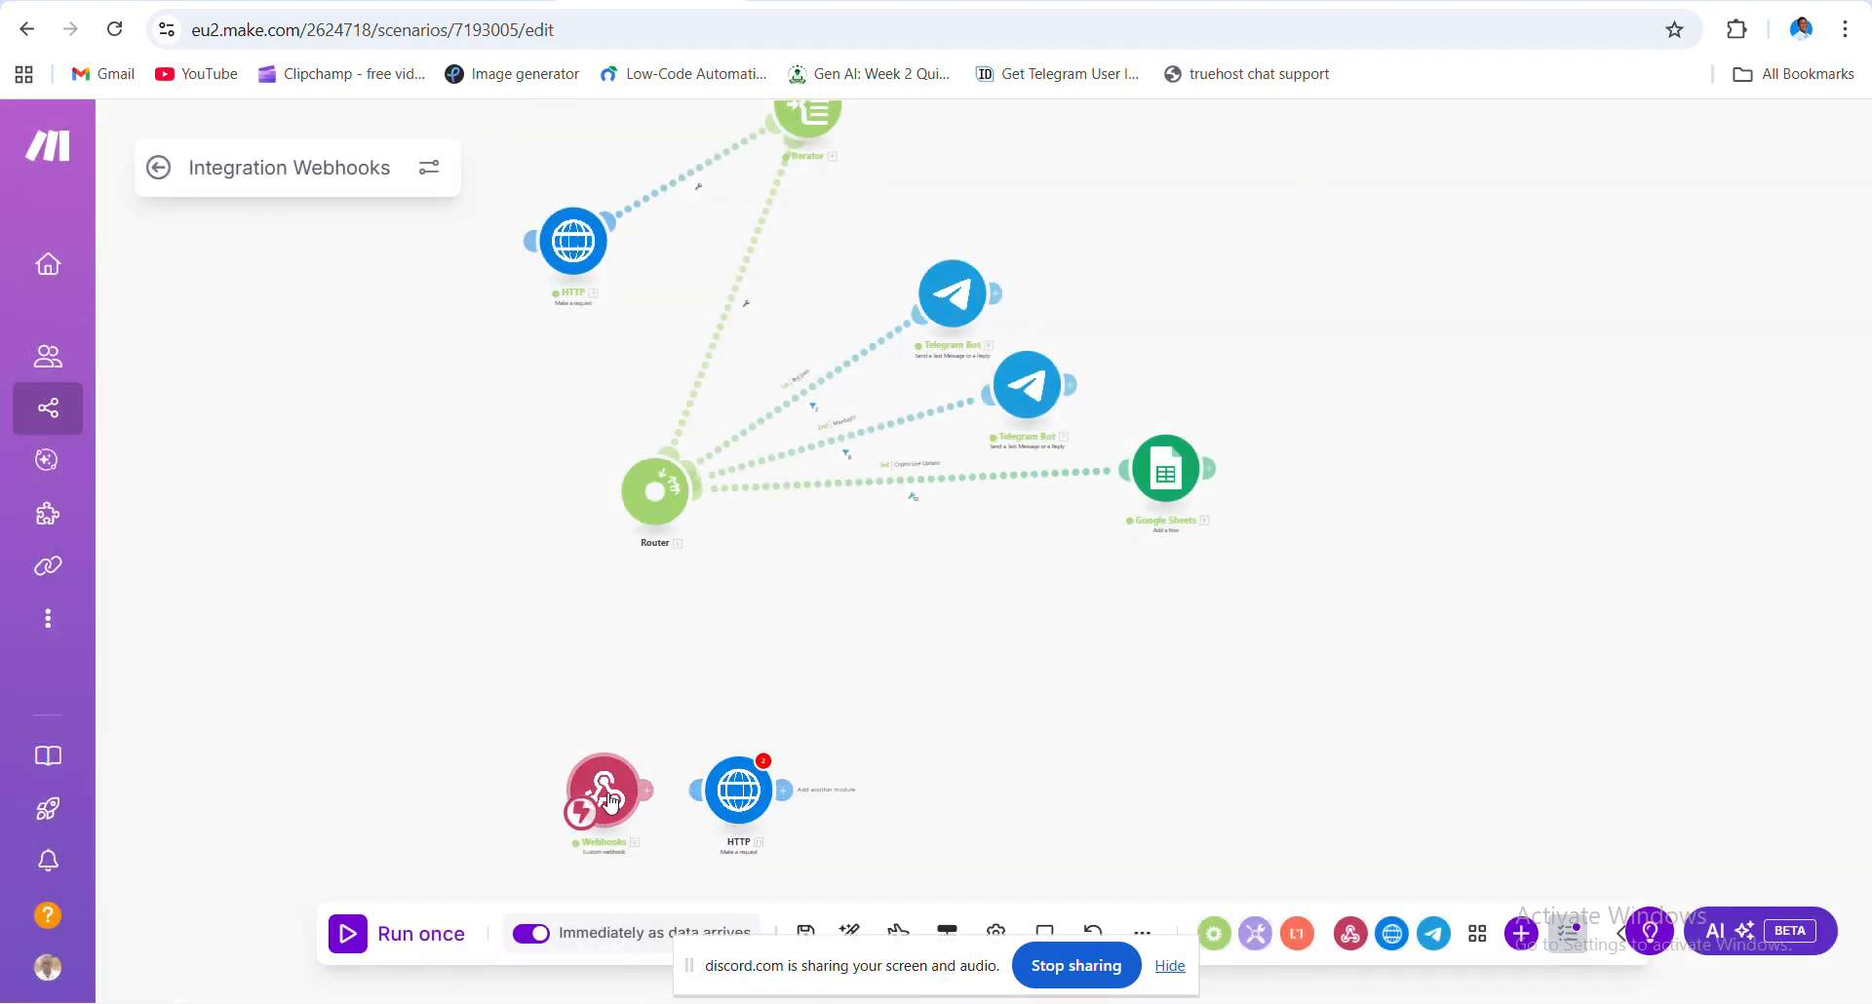
drag(639, 794, 564, 246)
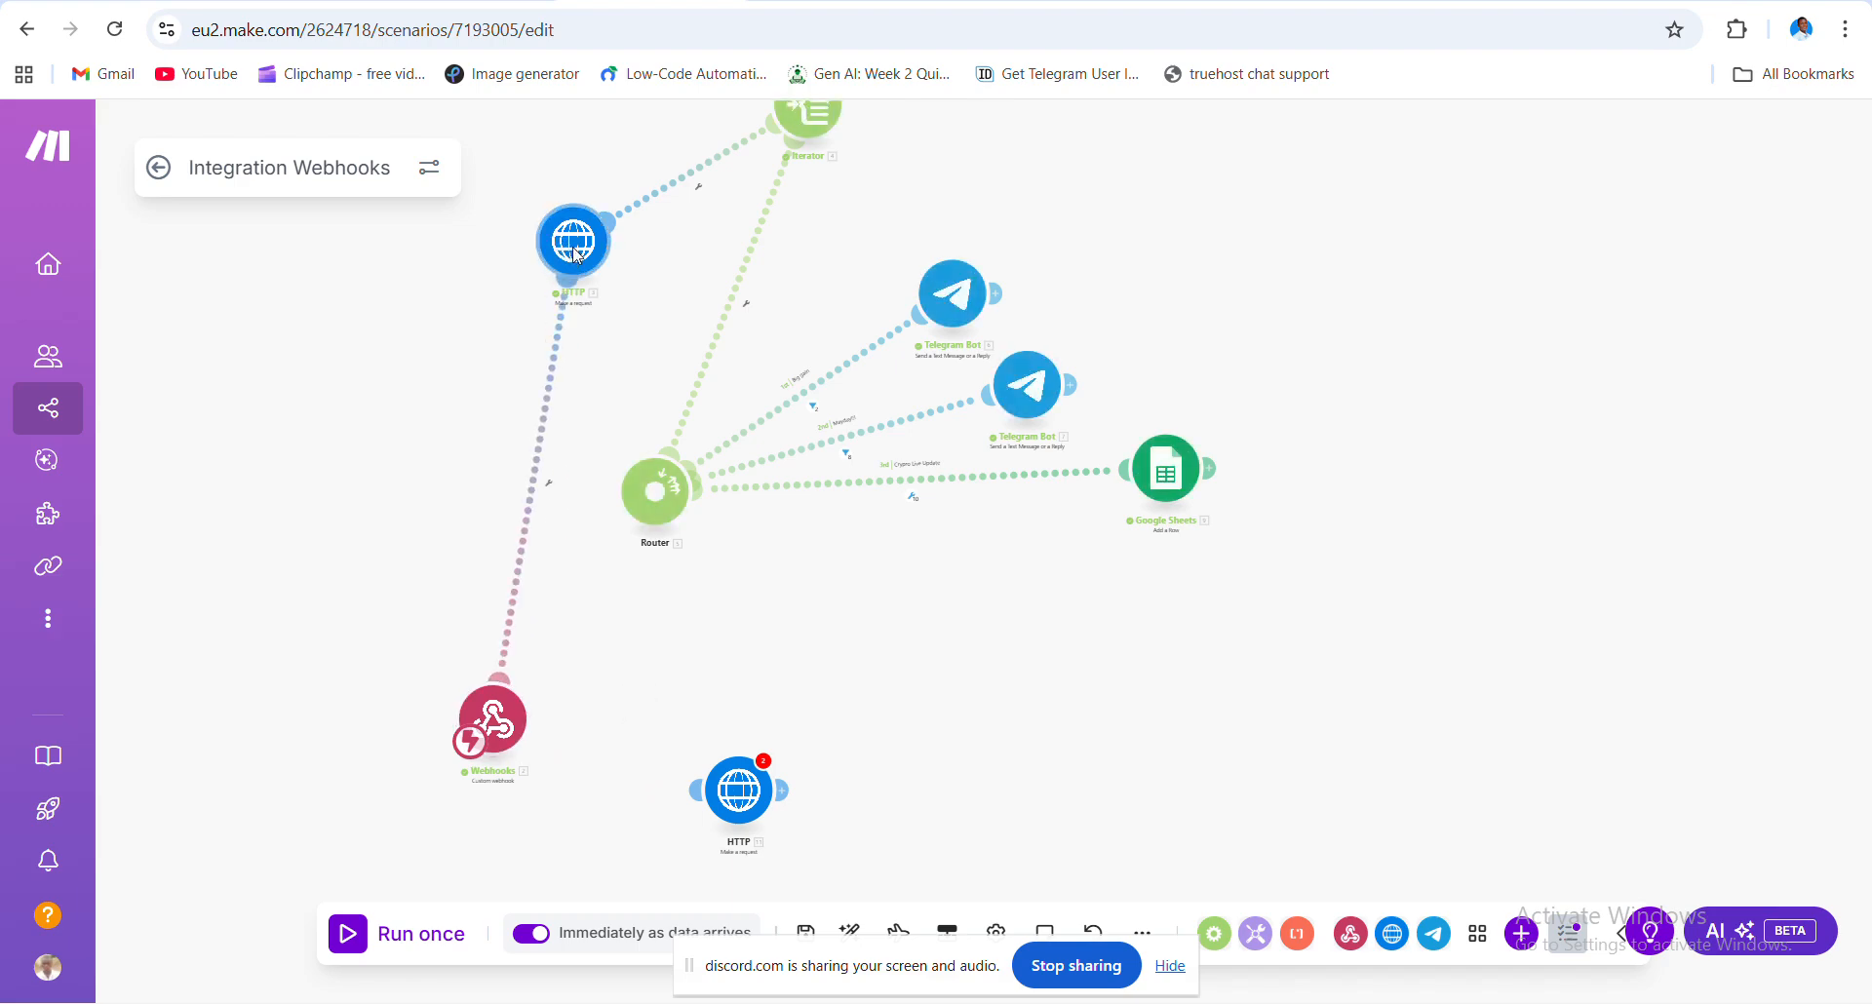
right_click(578, 251)
click(563, 256)
- Copy the CoinGecko URL from the original HTTP module and reconnect Webhooks to the new HTTP module
click(563, 255)
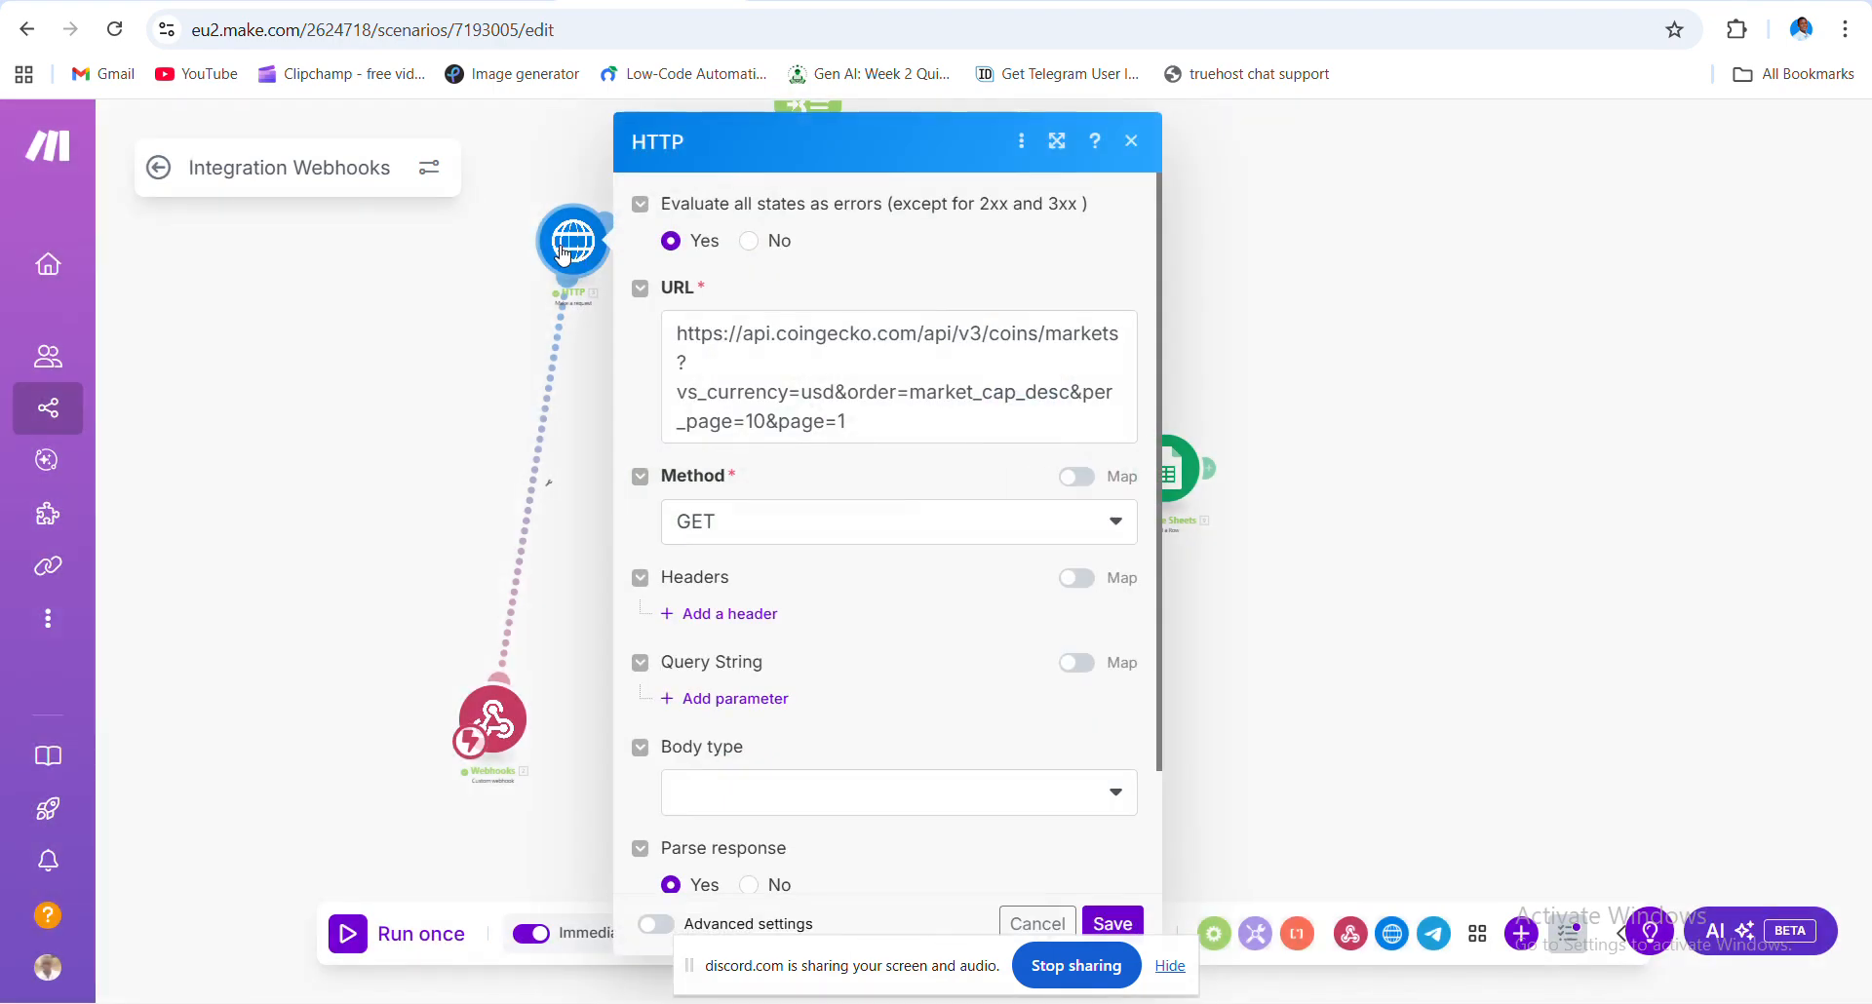
click(785, 364)
key(ctrl+a)
key(ctrl+c)
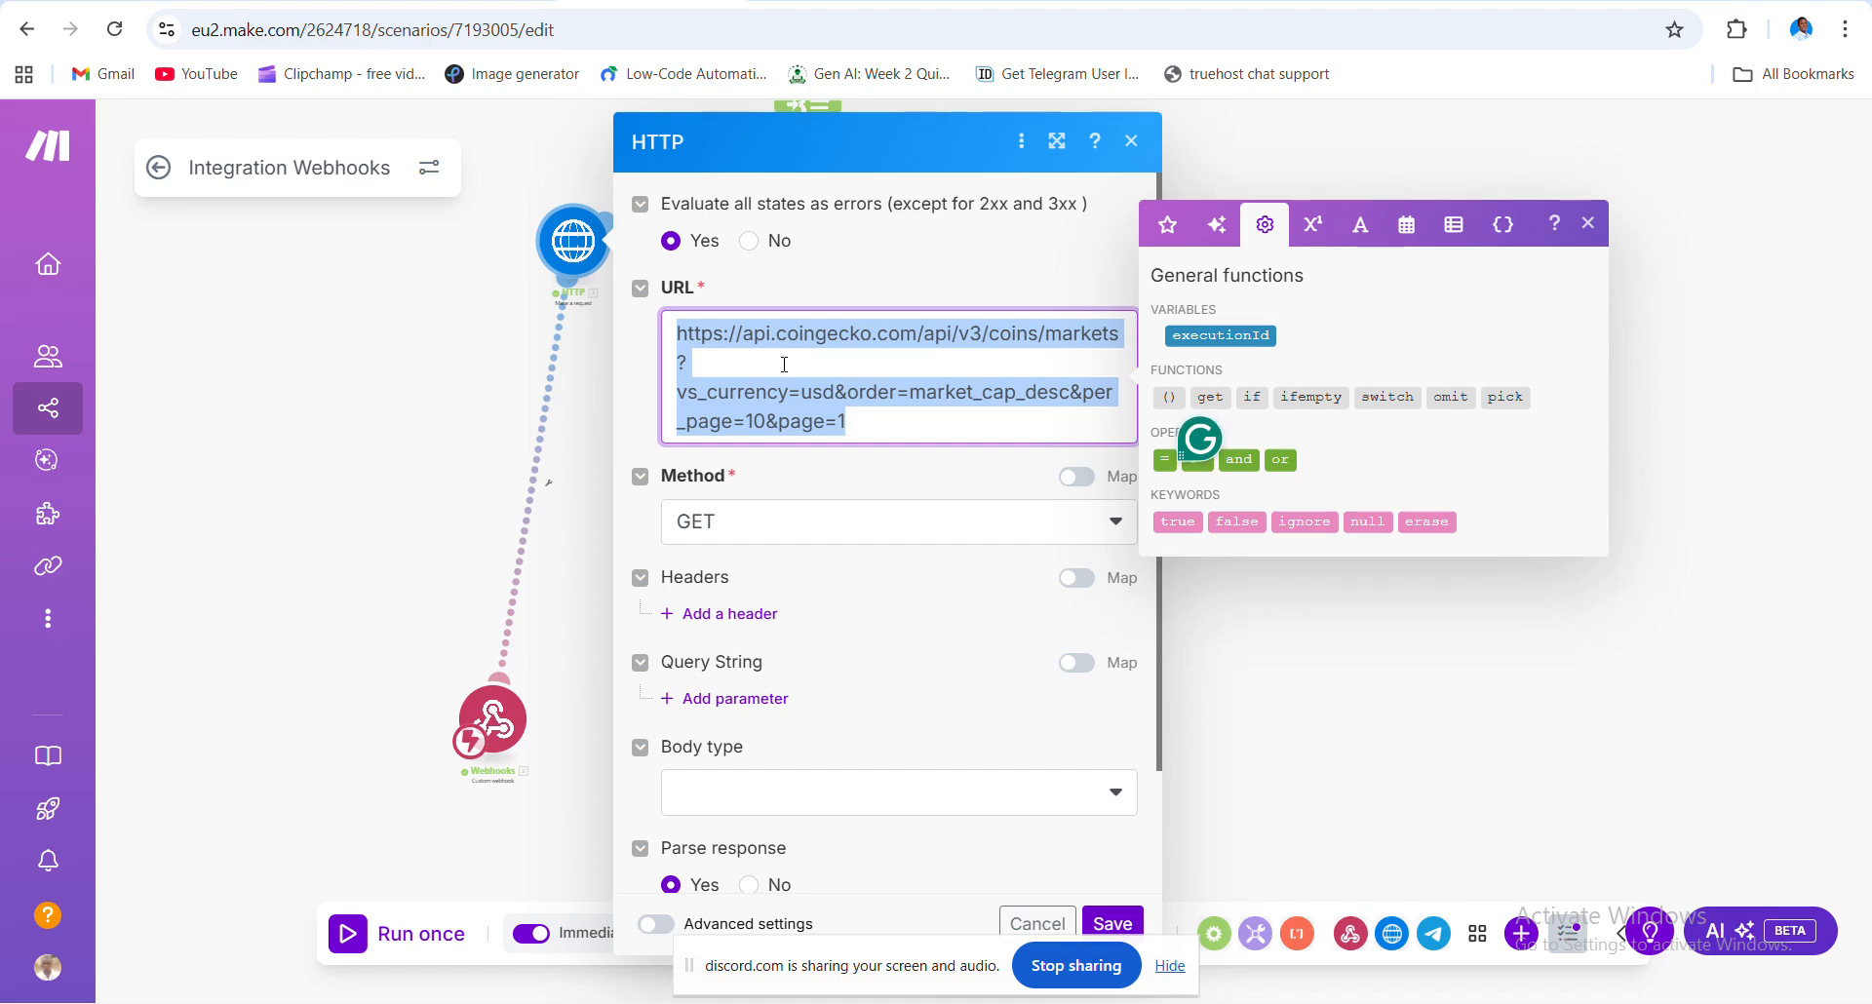
click(575, 638)
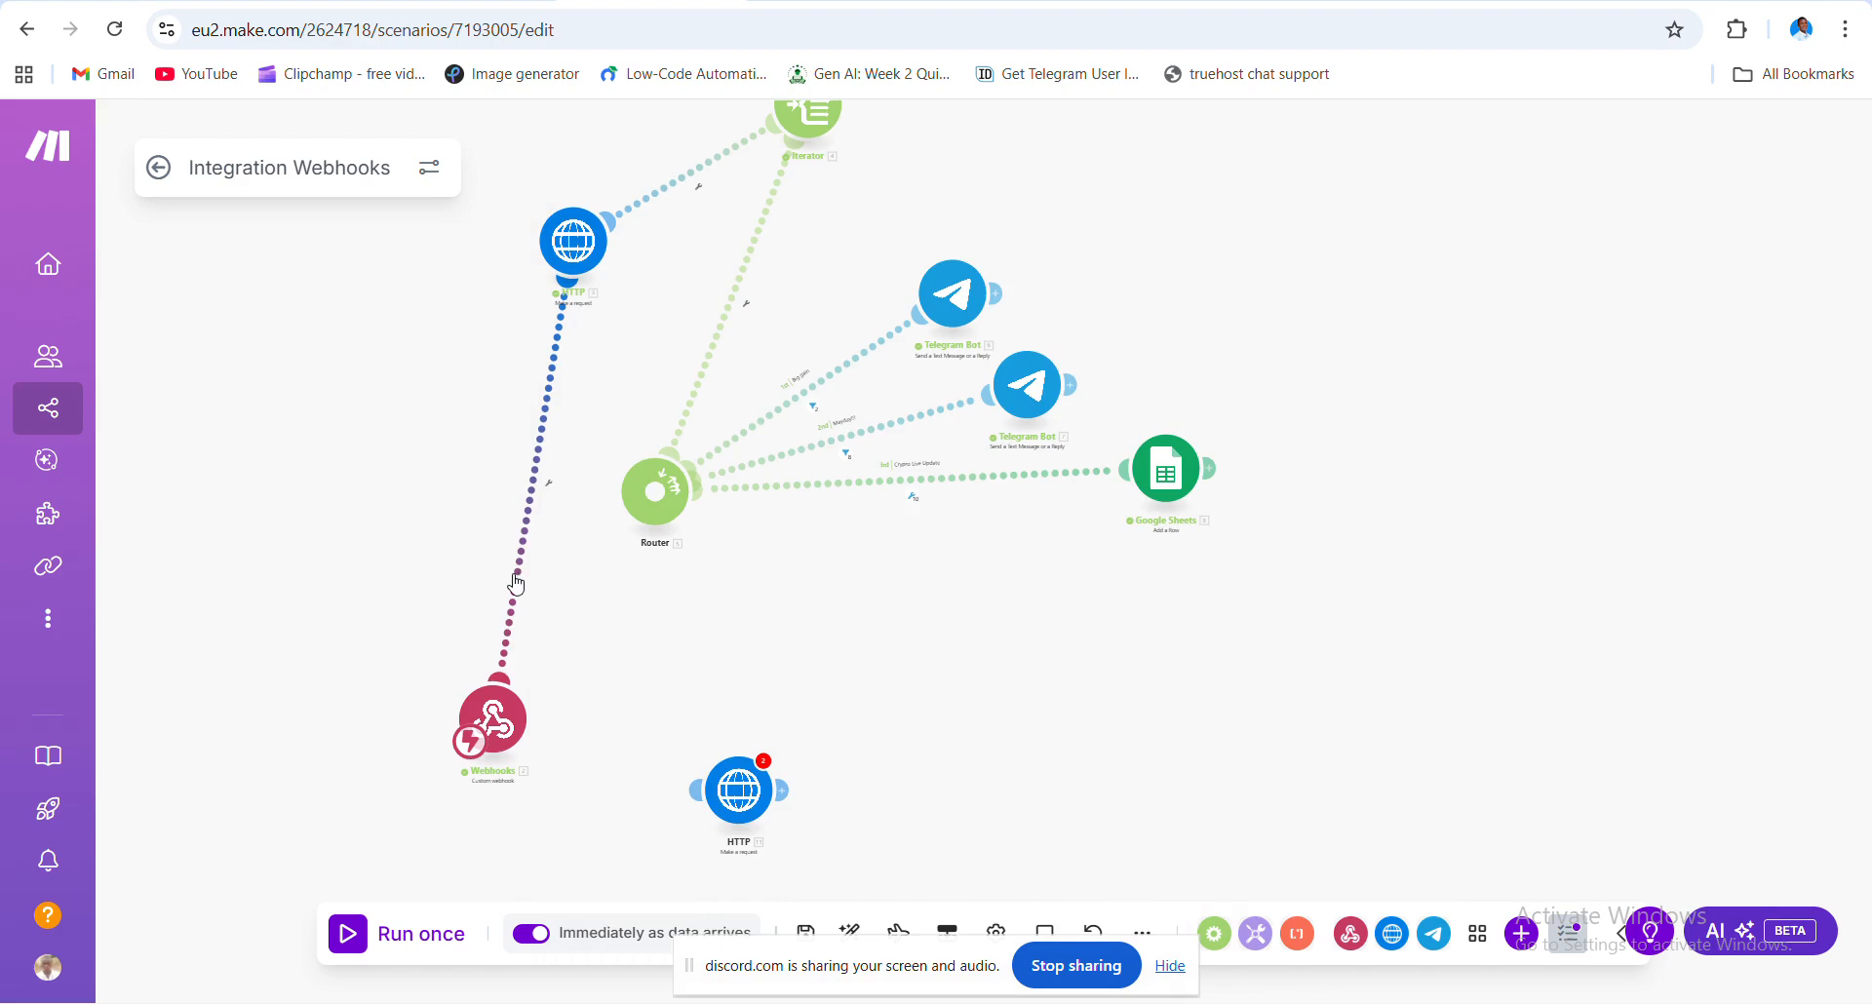
click(516, 583)
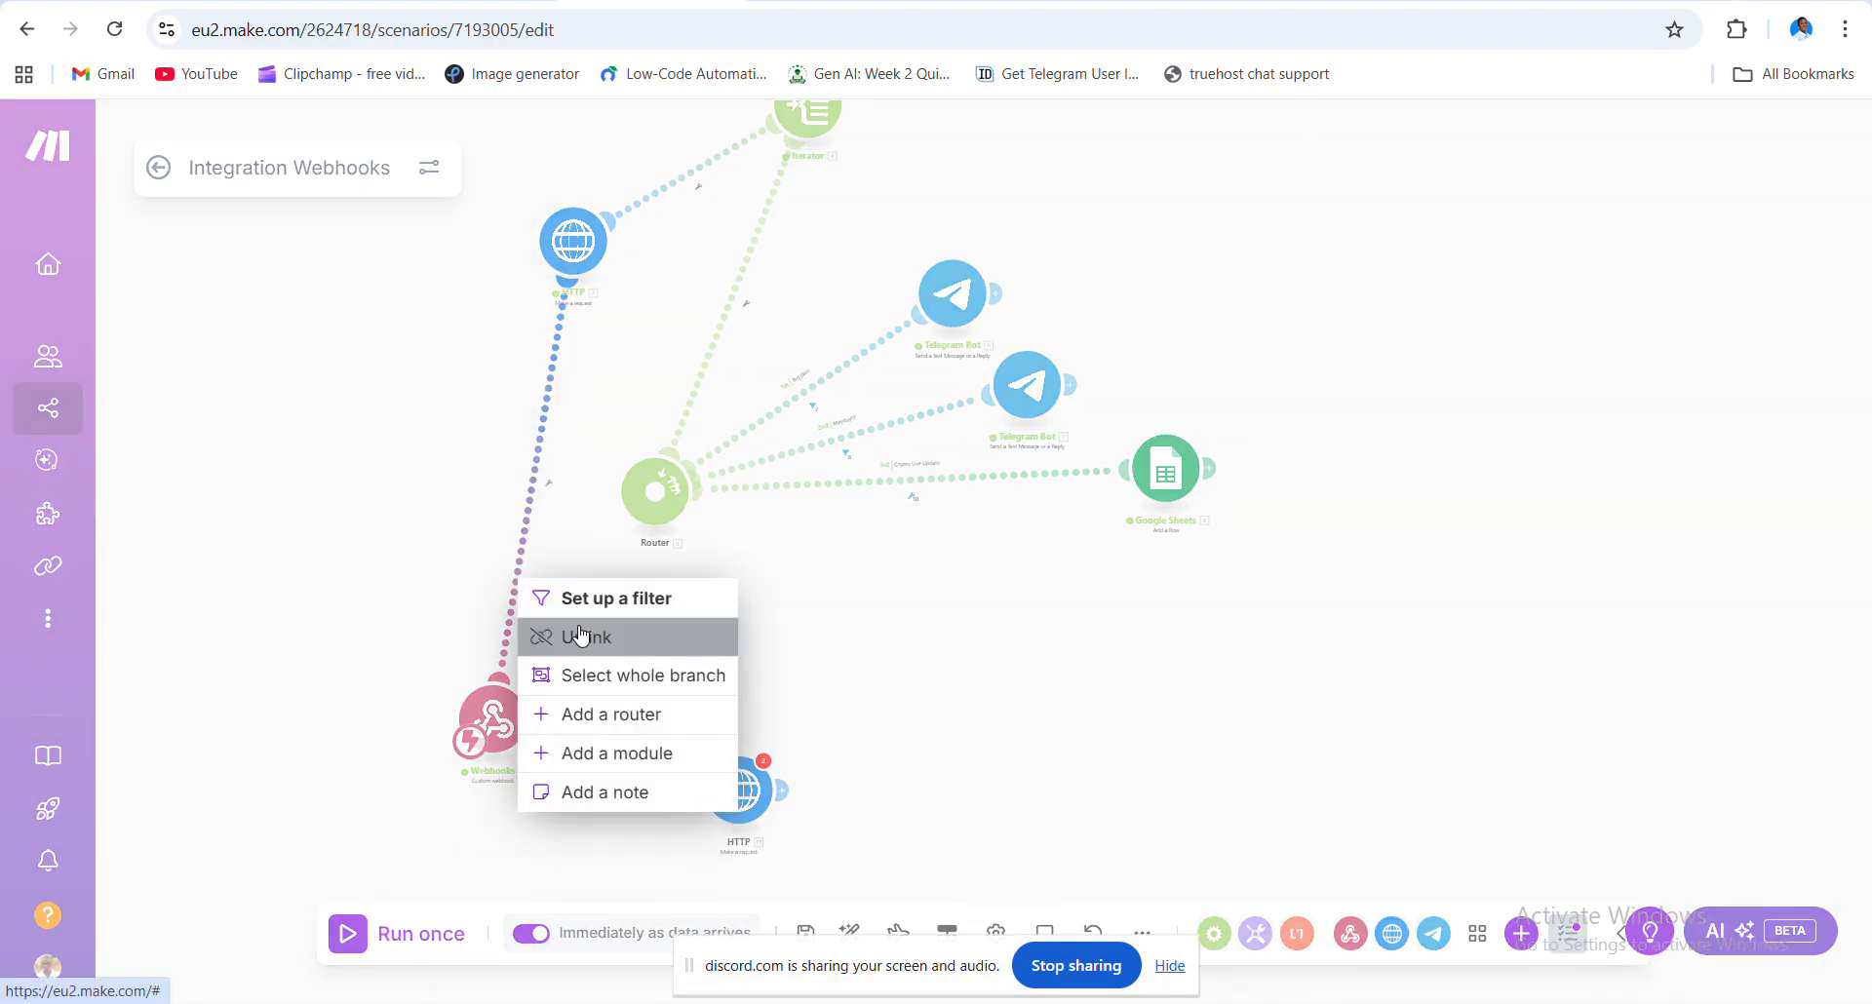
click(580, 634)
drag(537, 714, 653, 720)
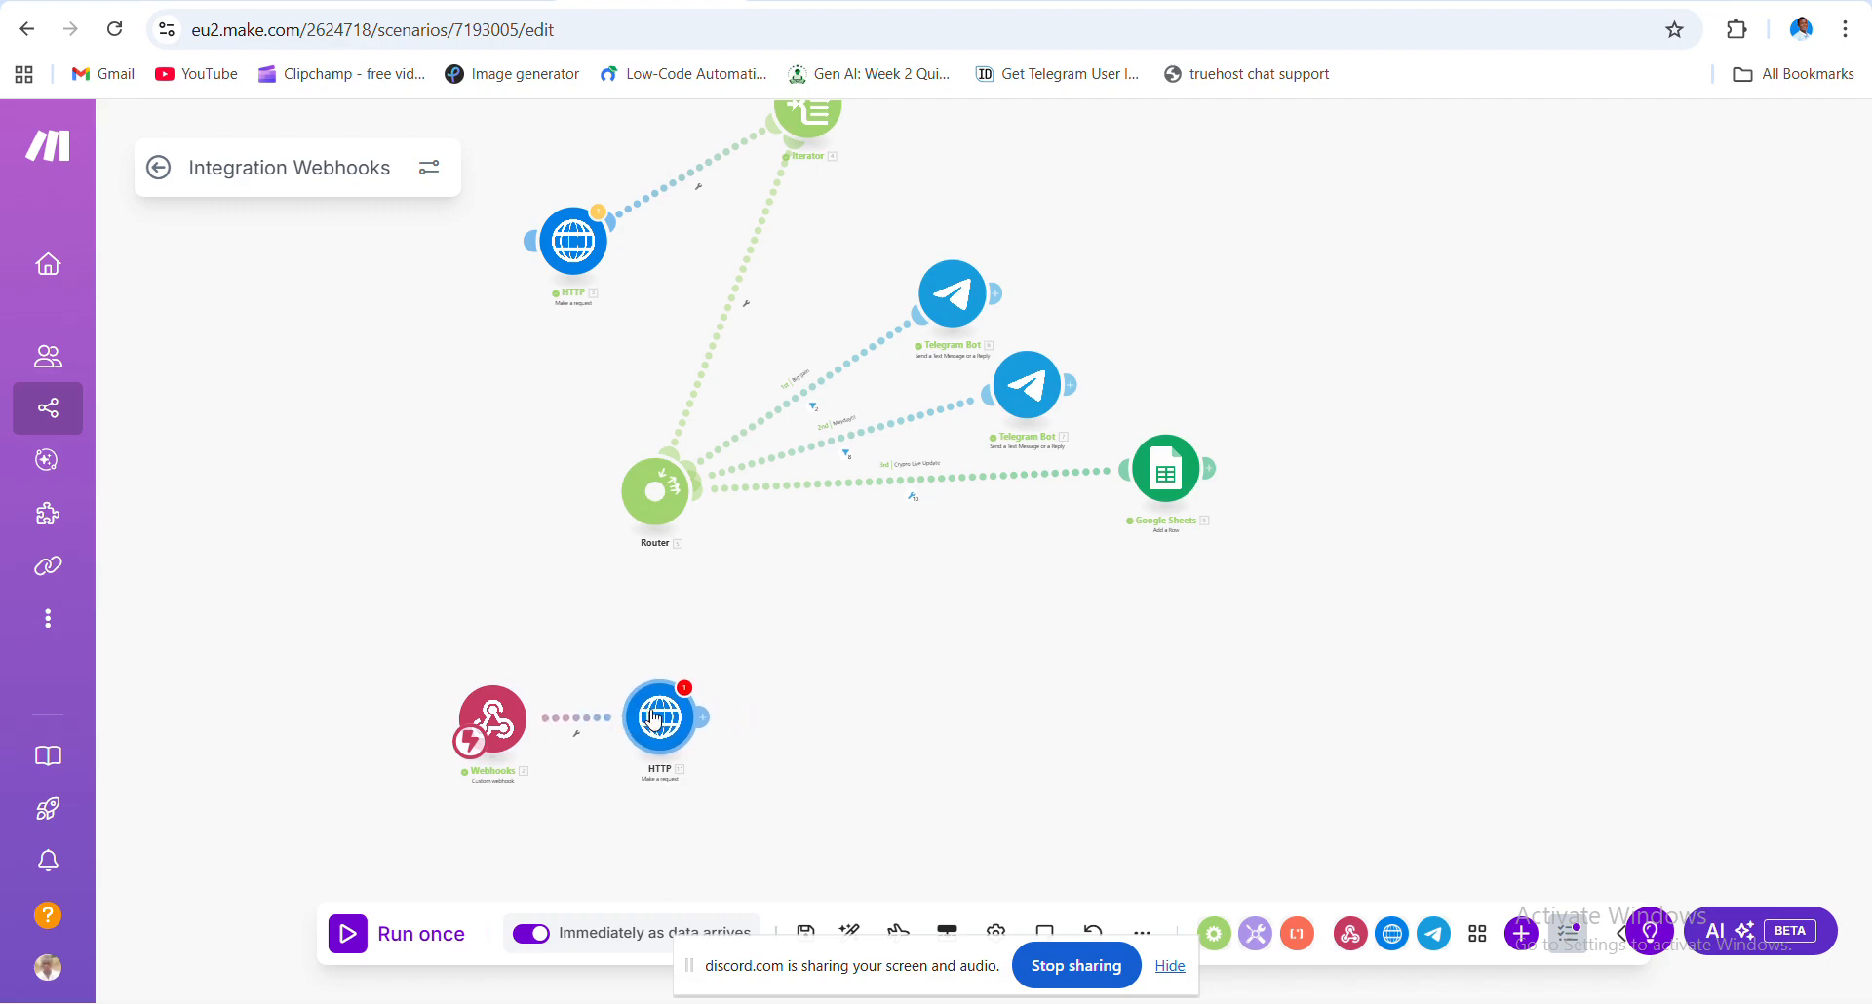
- Paste the CoinGecko coins/markets URL (usd, 10 per page, by market cap) into the new module
click(655, 719)
click(949, 331)
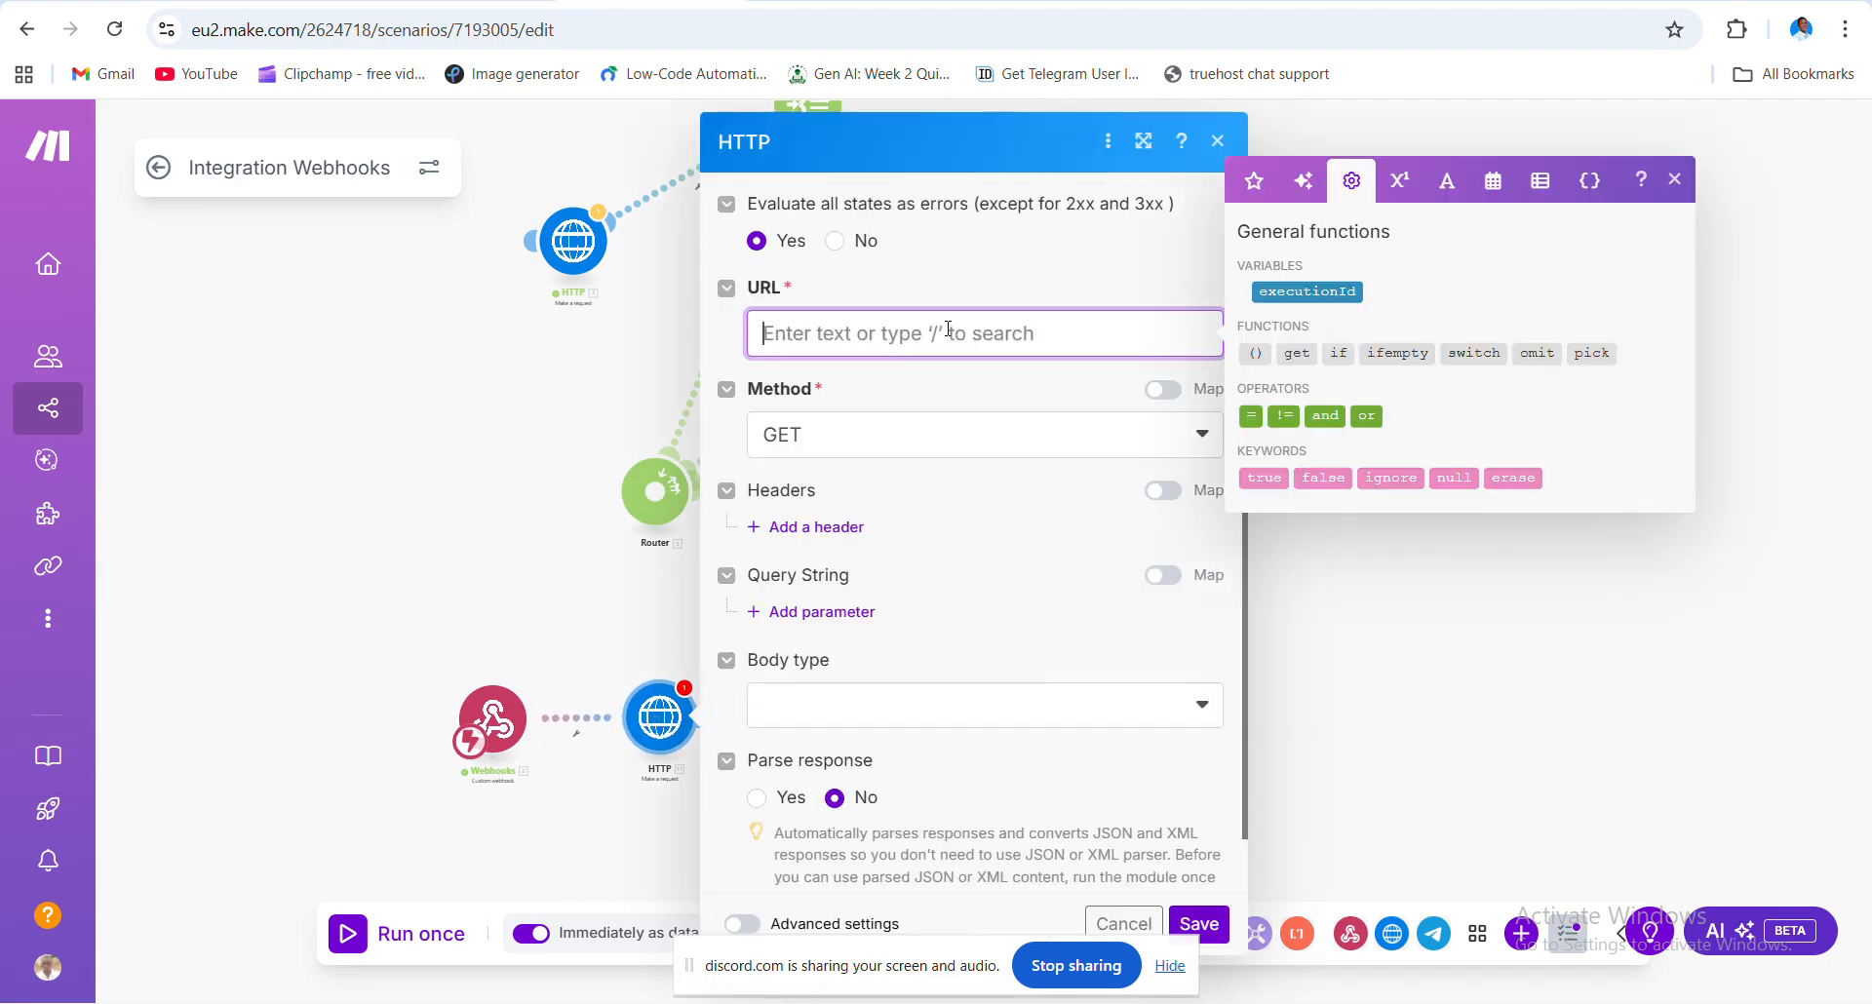
key(ctrl+v)
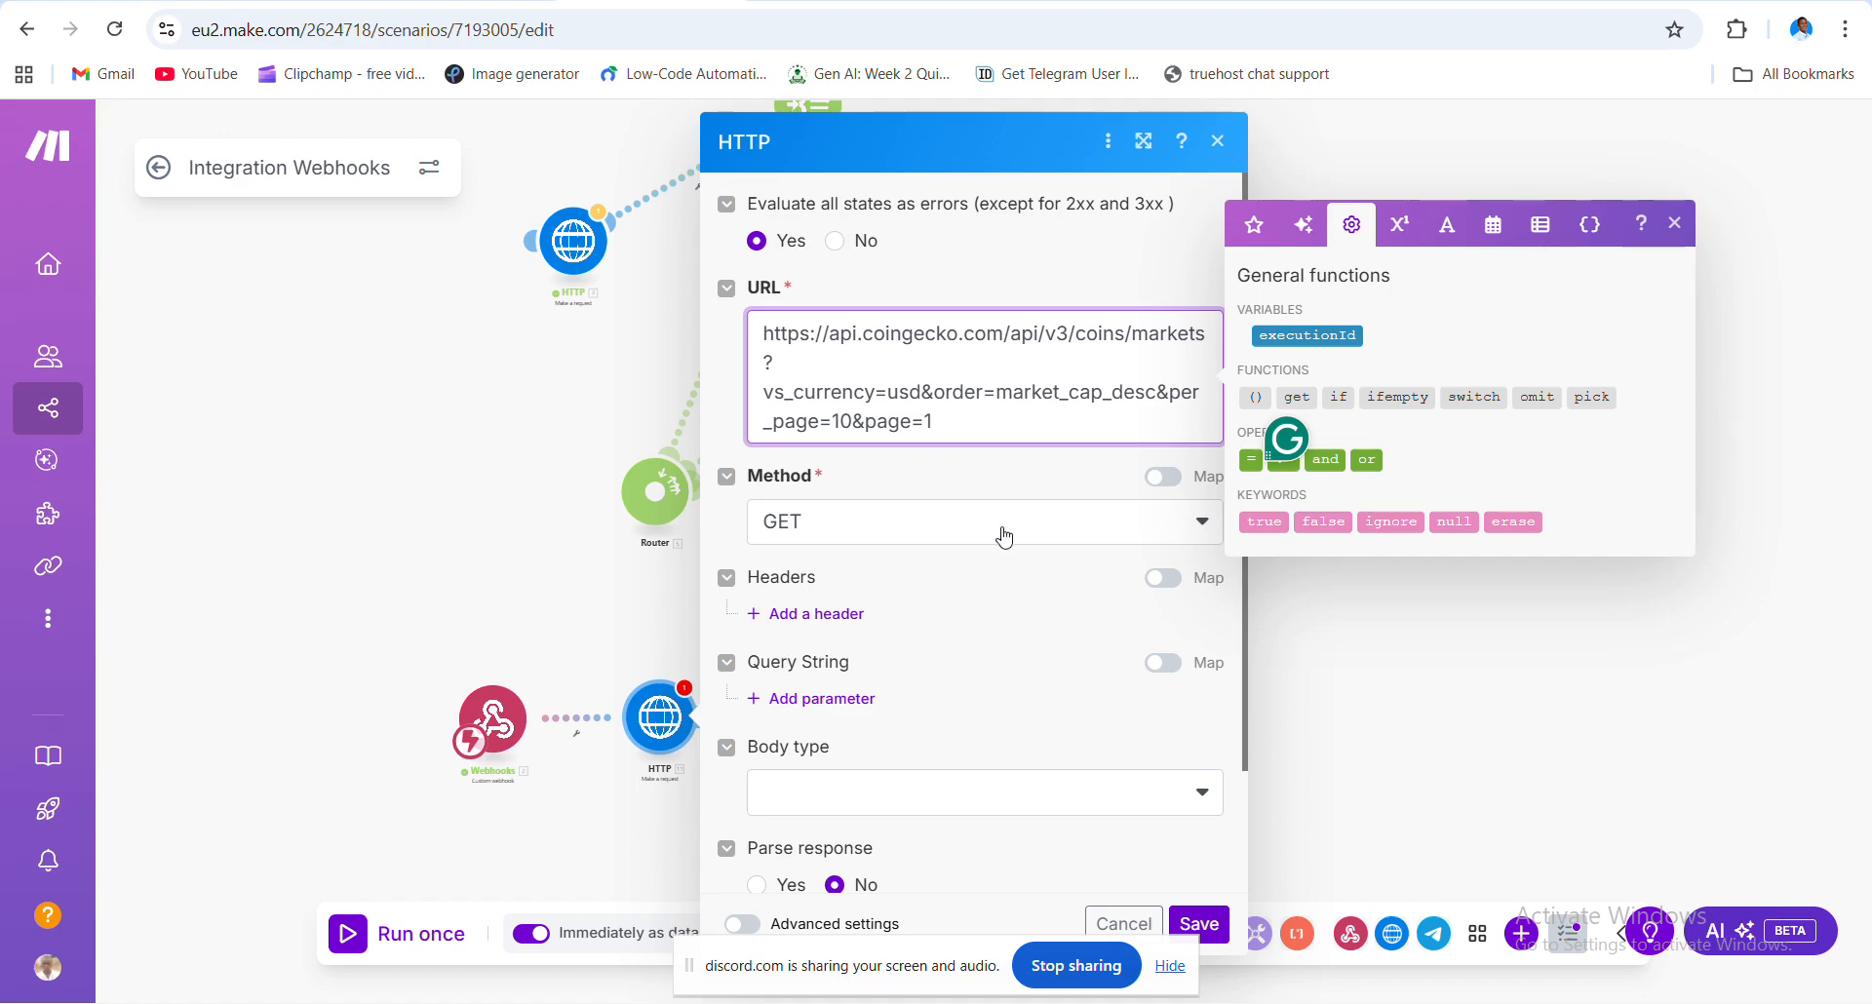
scroll(1000, 536, down, 2)
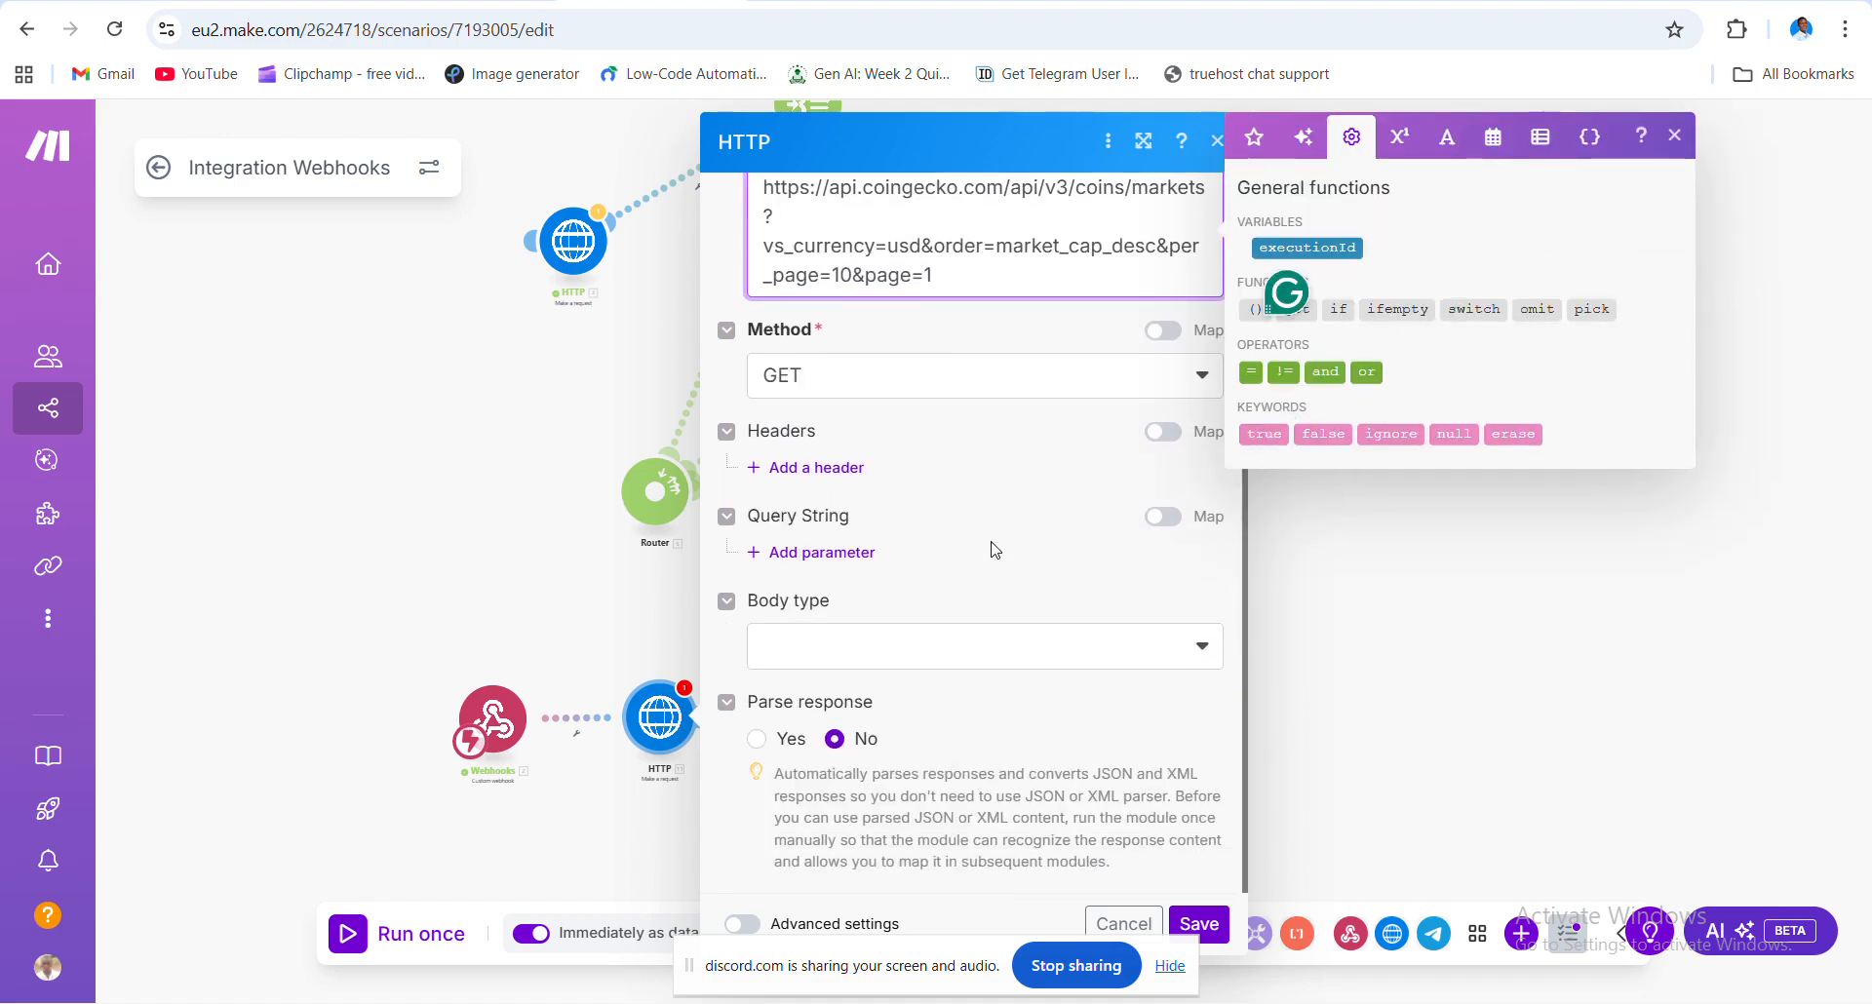
scroll(994, 551, up, 2)
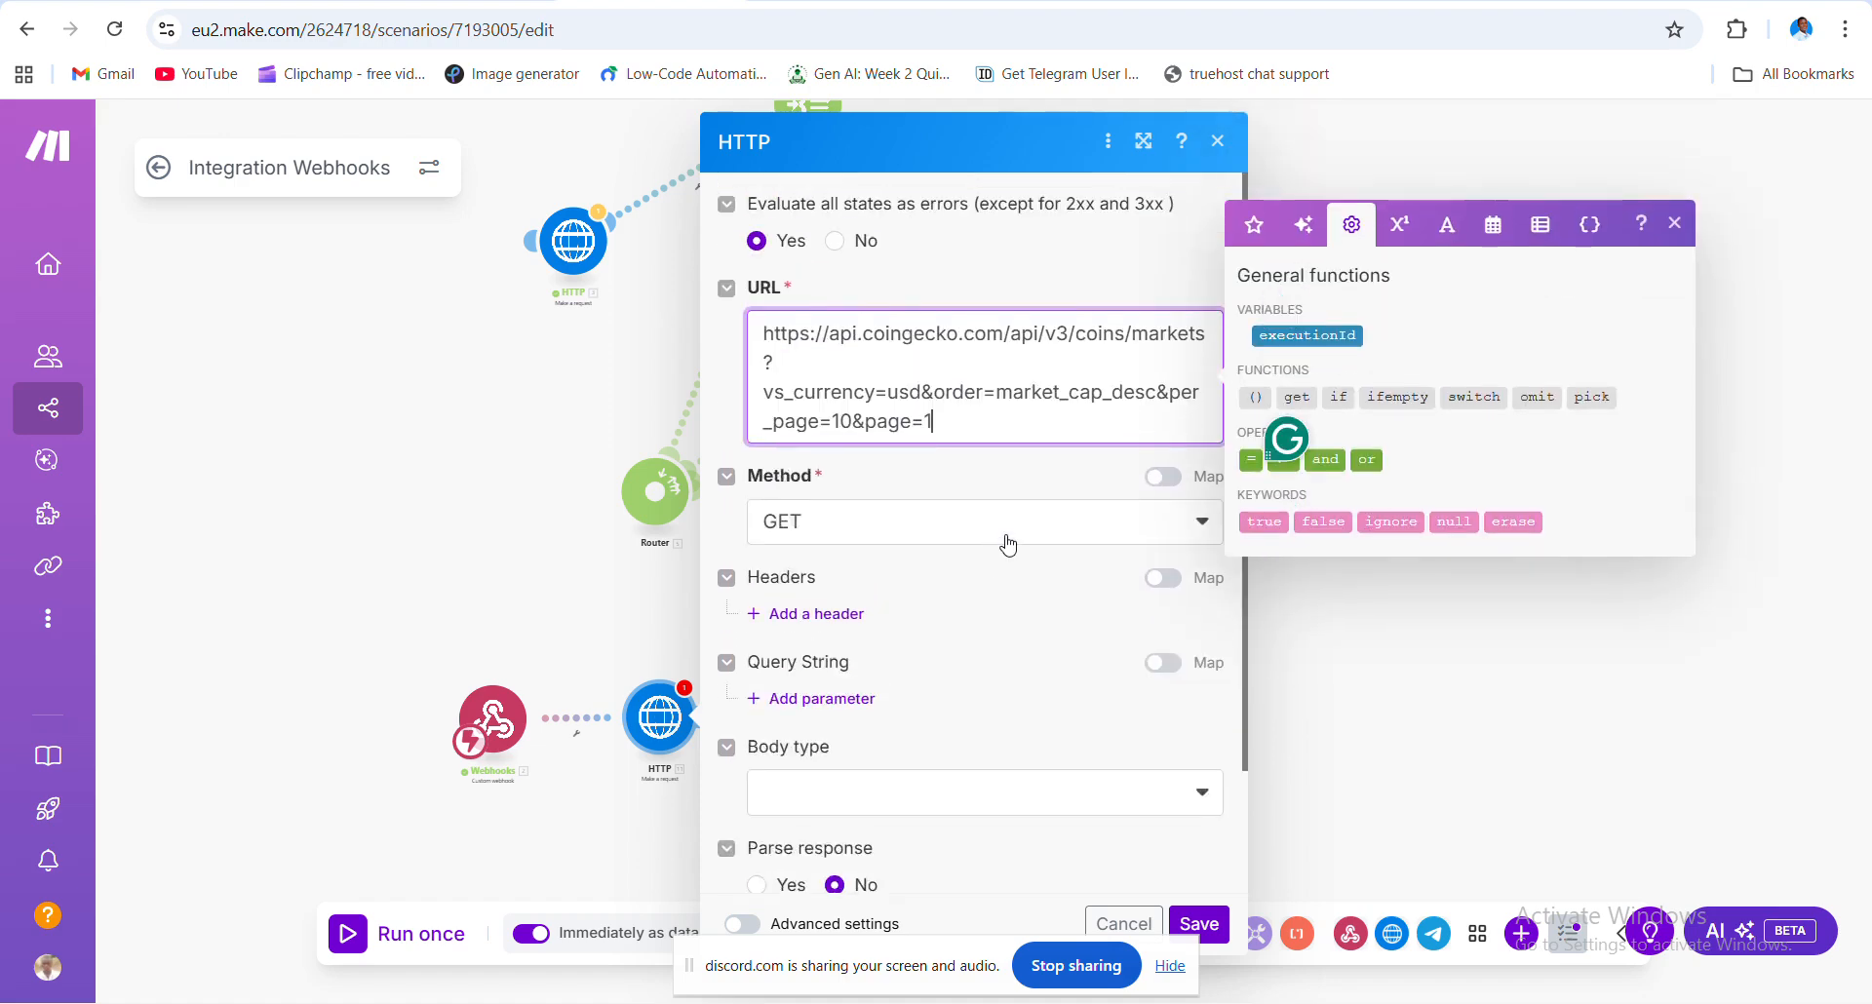
click(1124, 527)
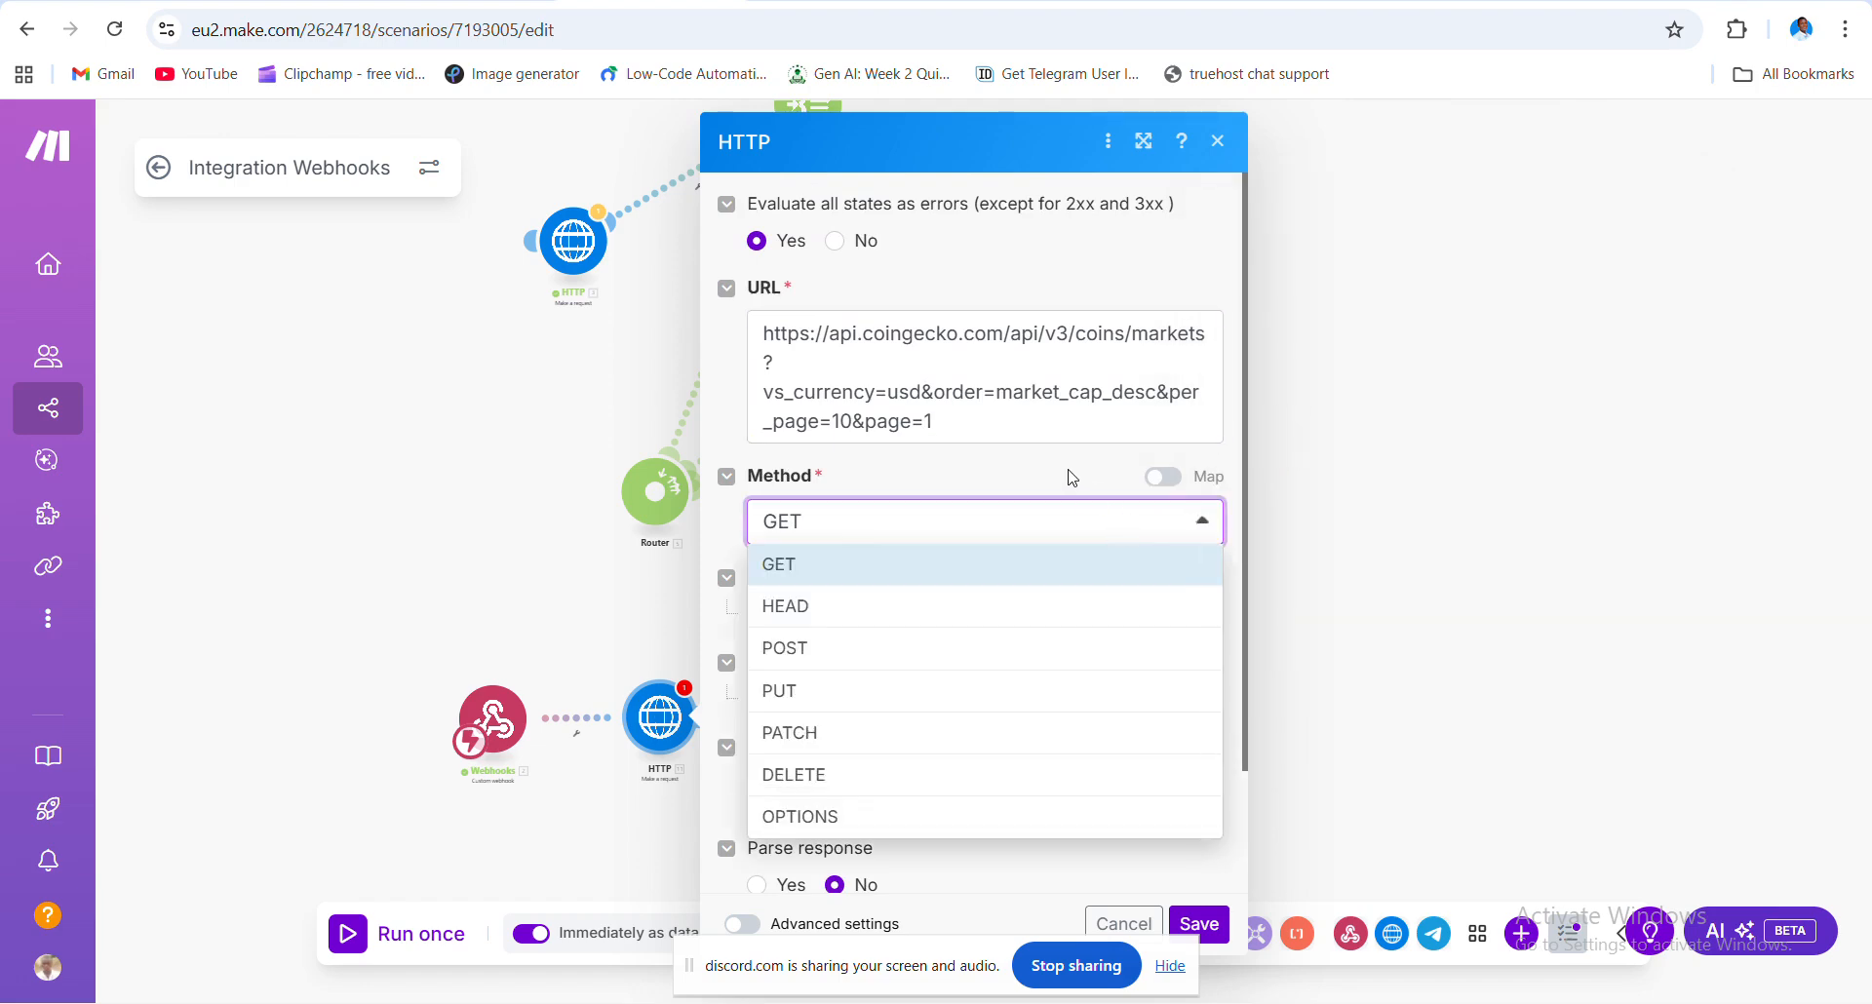
- Set the request method to GET
click(1073, 478)
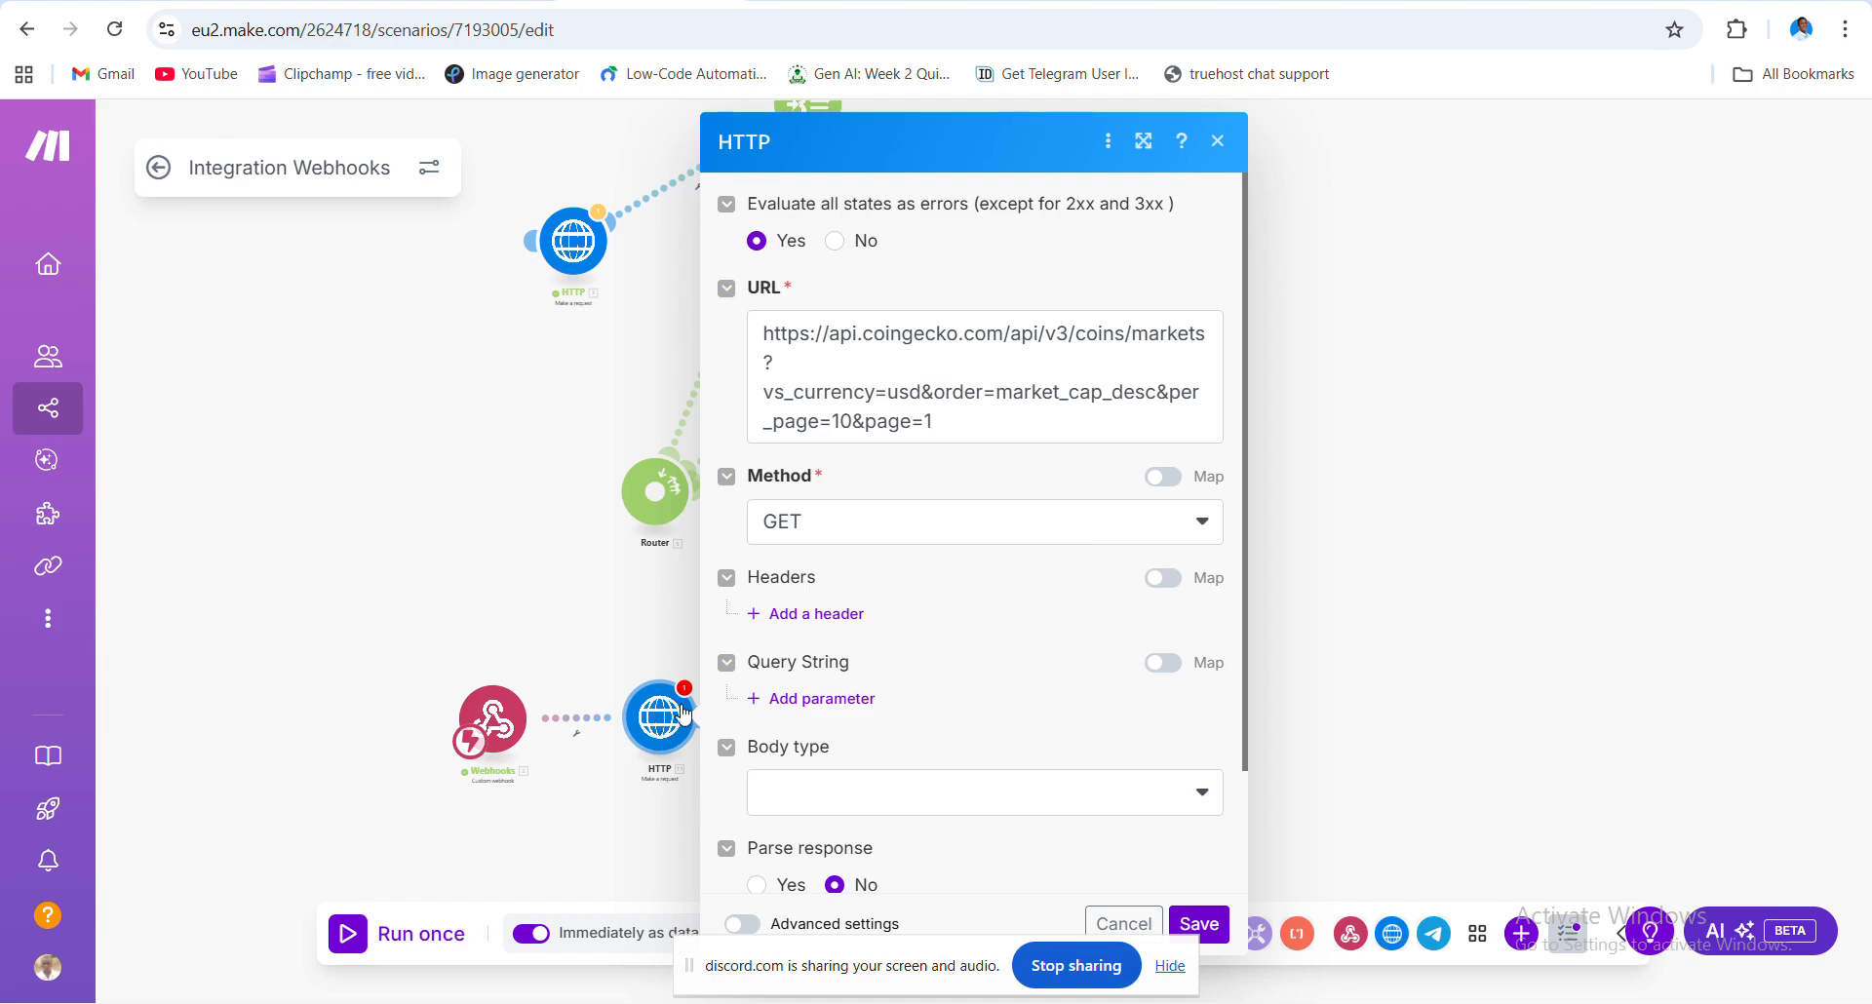
click(885, 532)
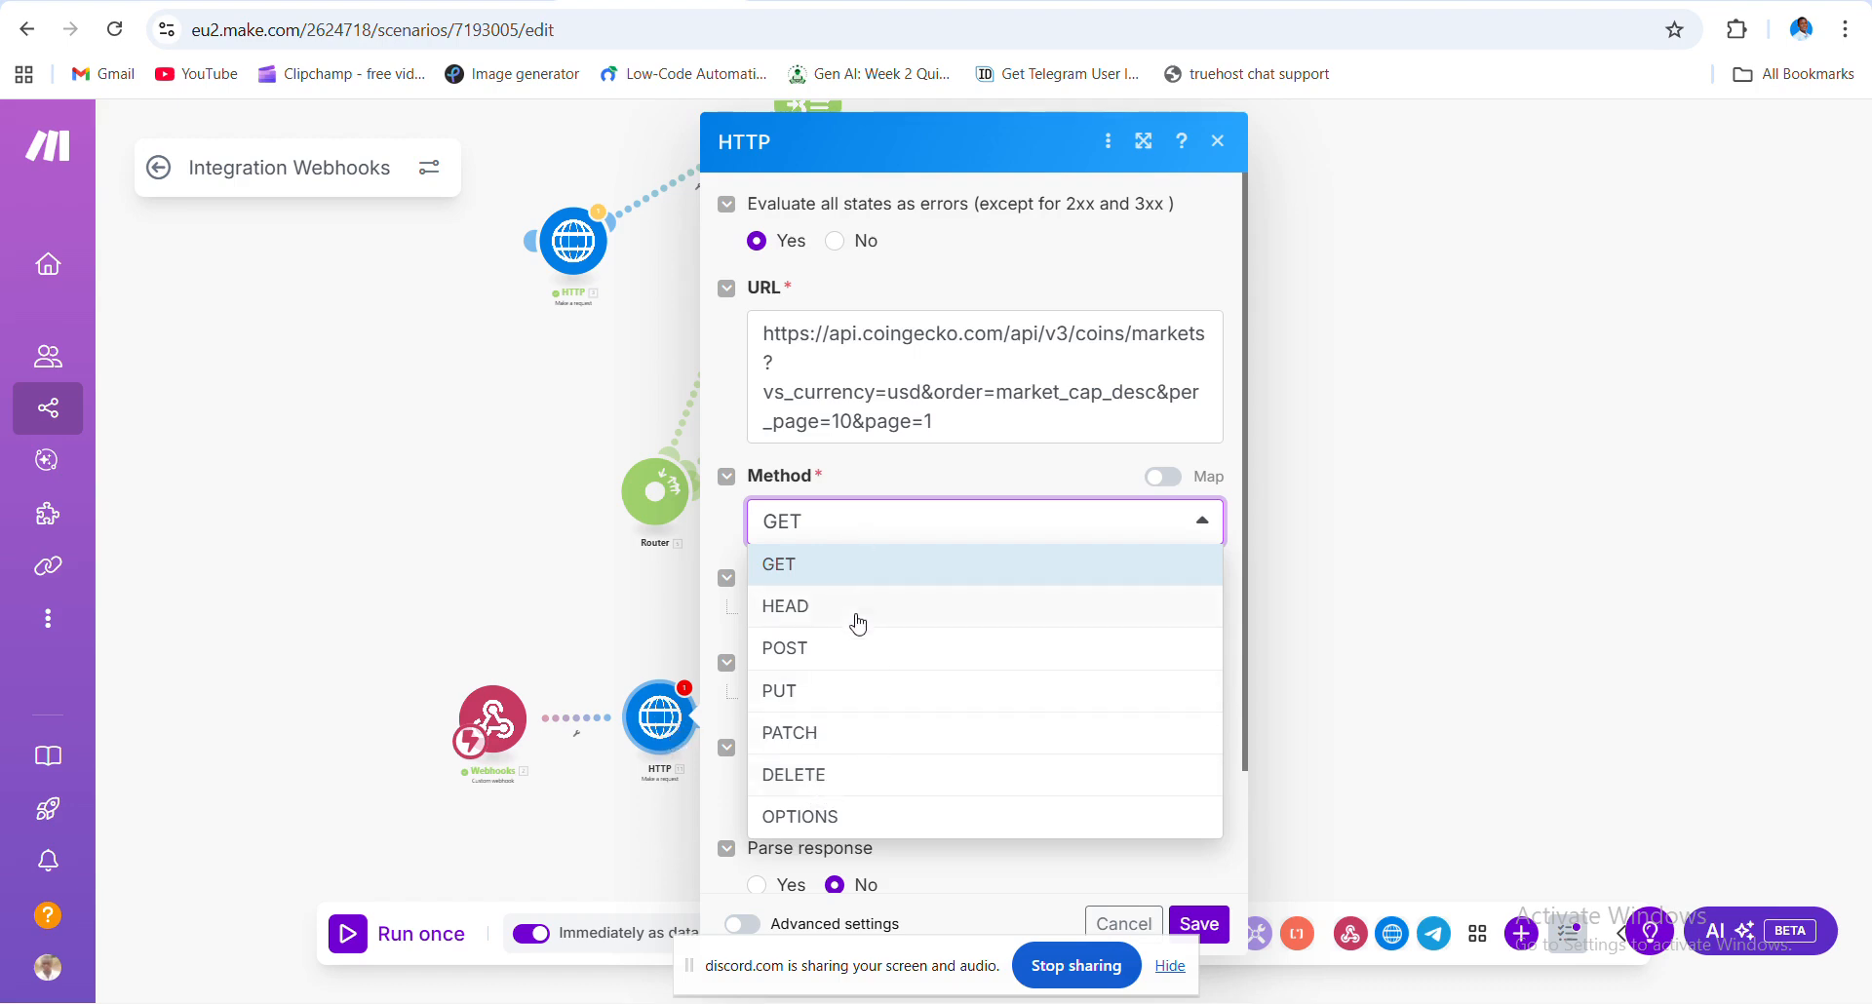
click(891, 572)
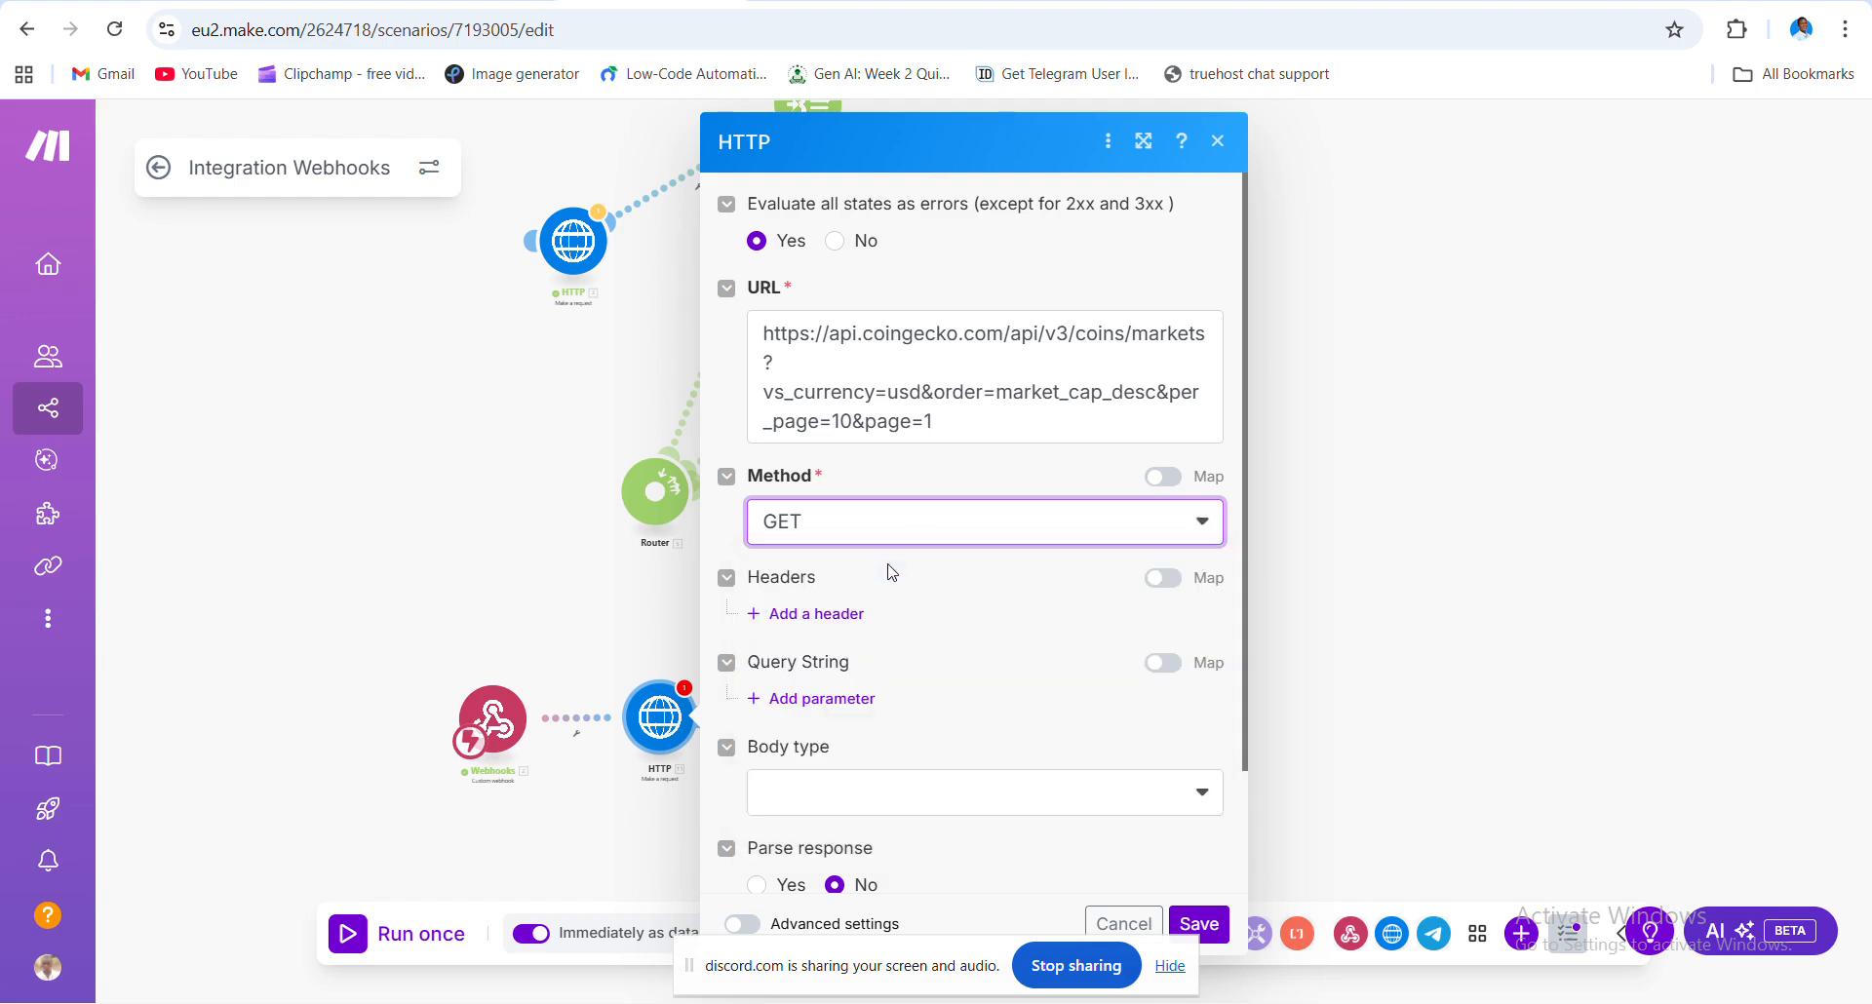
scroll(847, 780, down, 3)
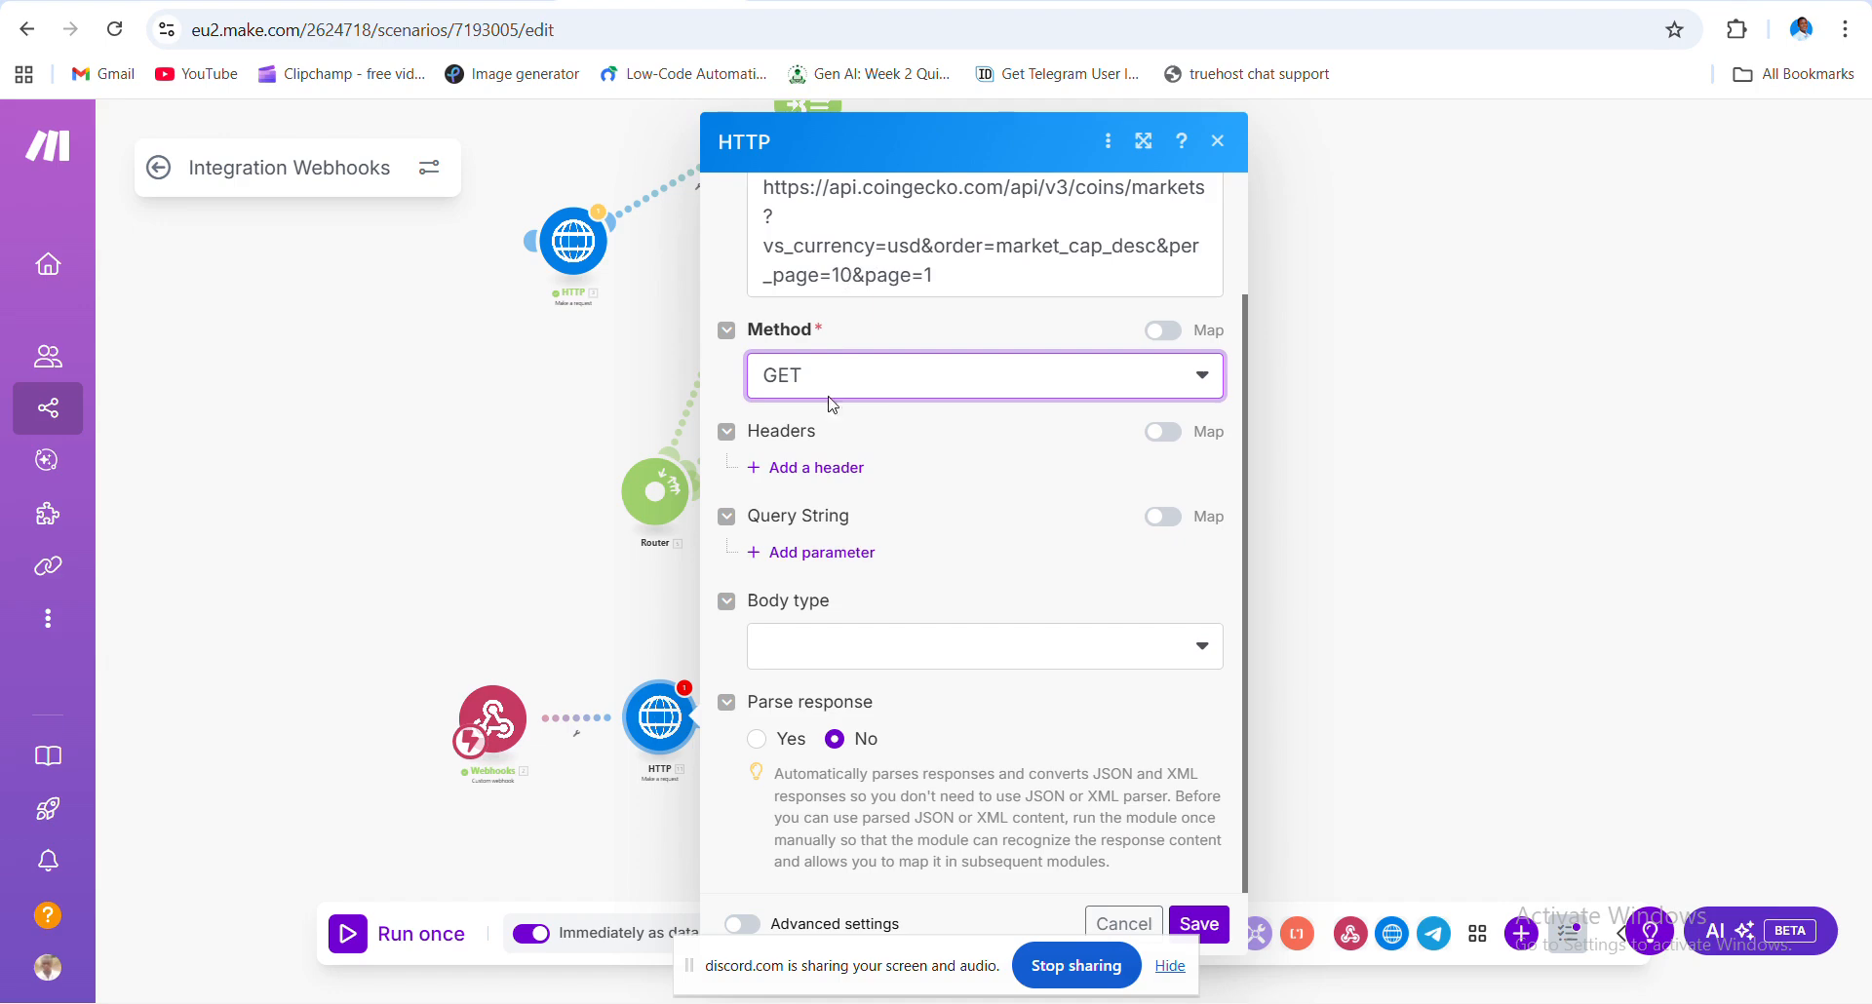
- Add a query string parameter named 'Name'
click(760, 559)
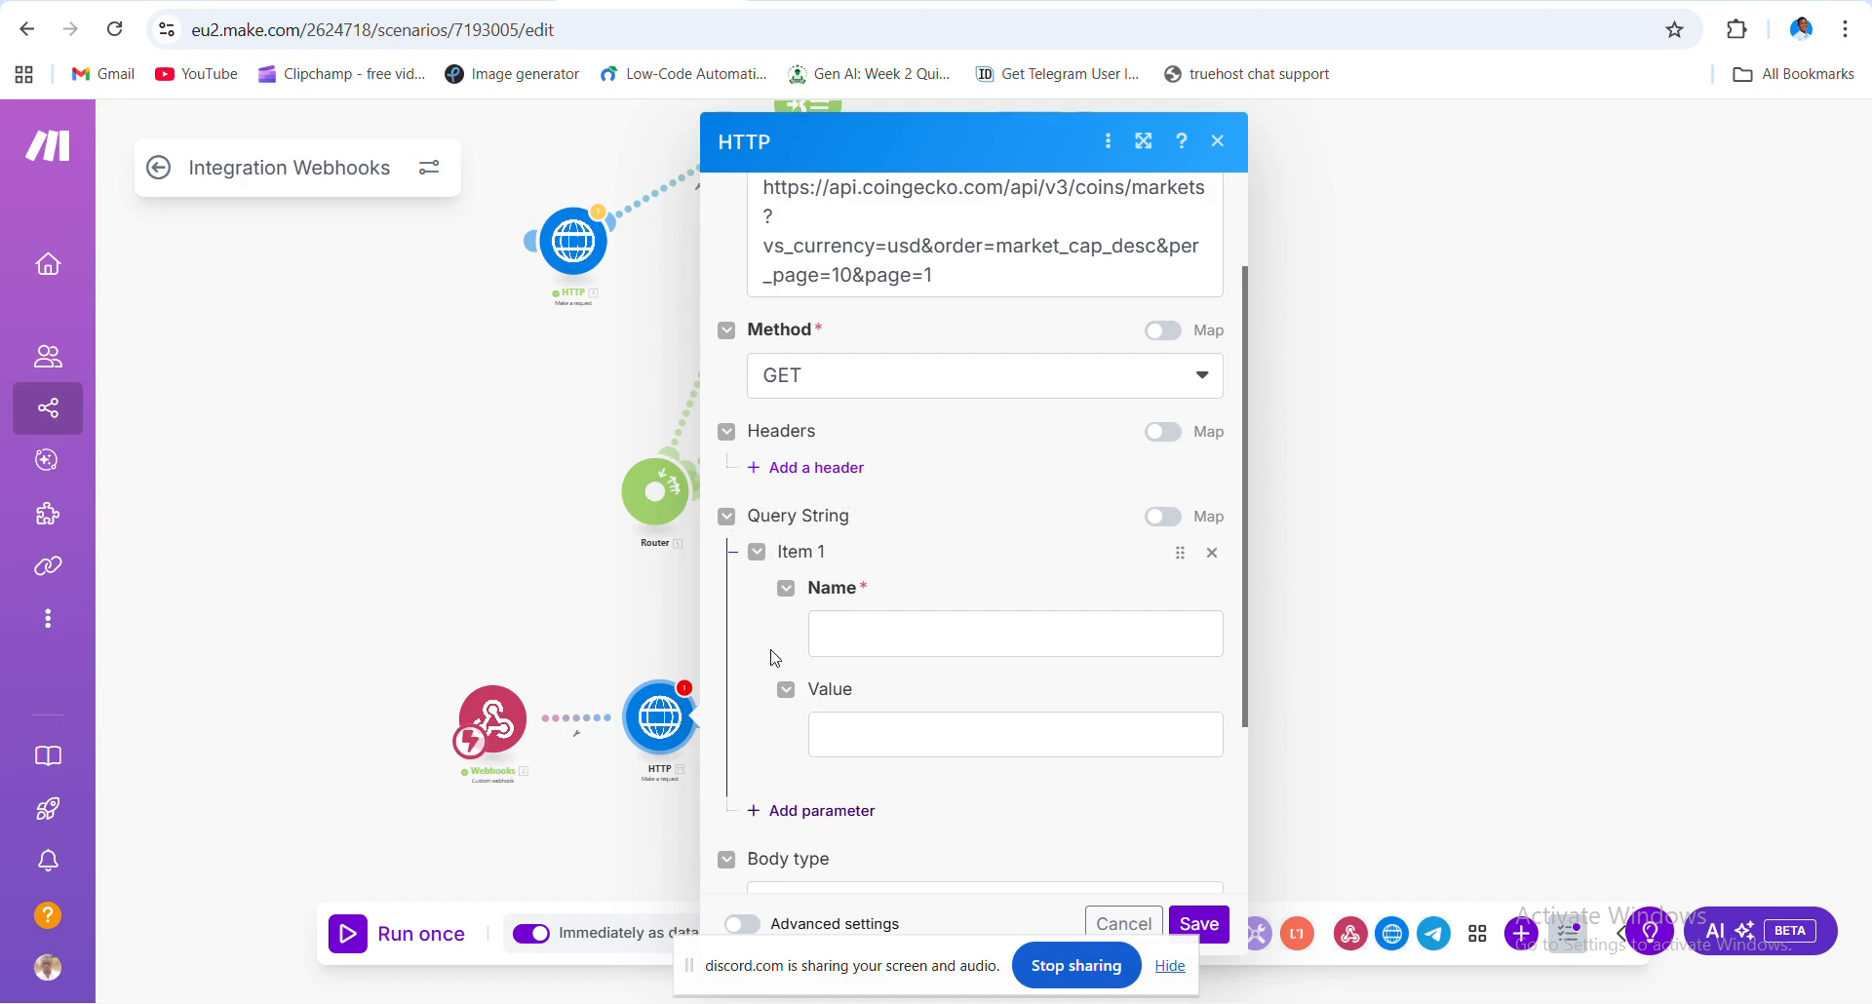
click(858, 629)
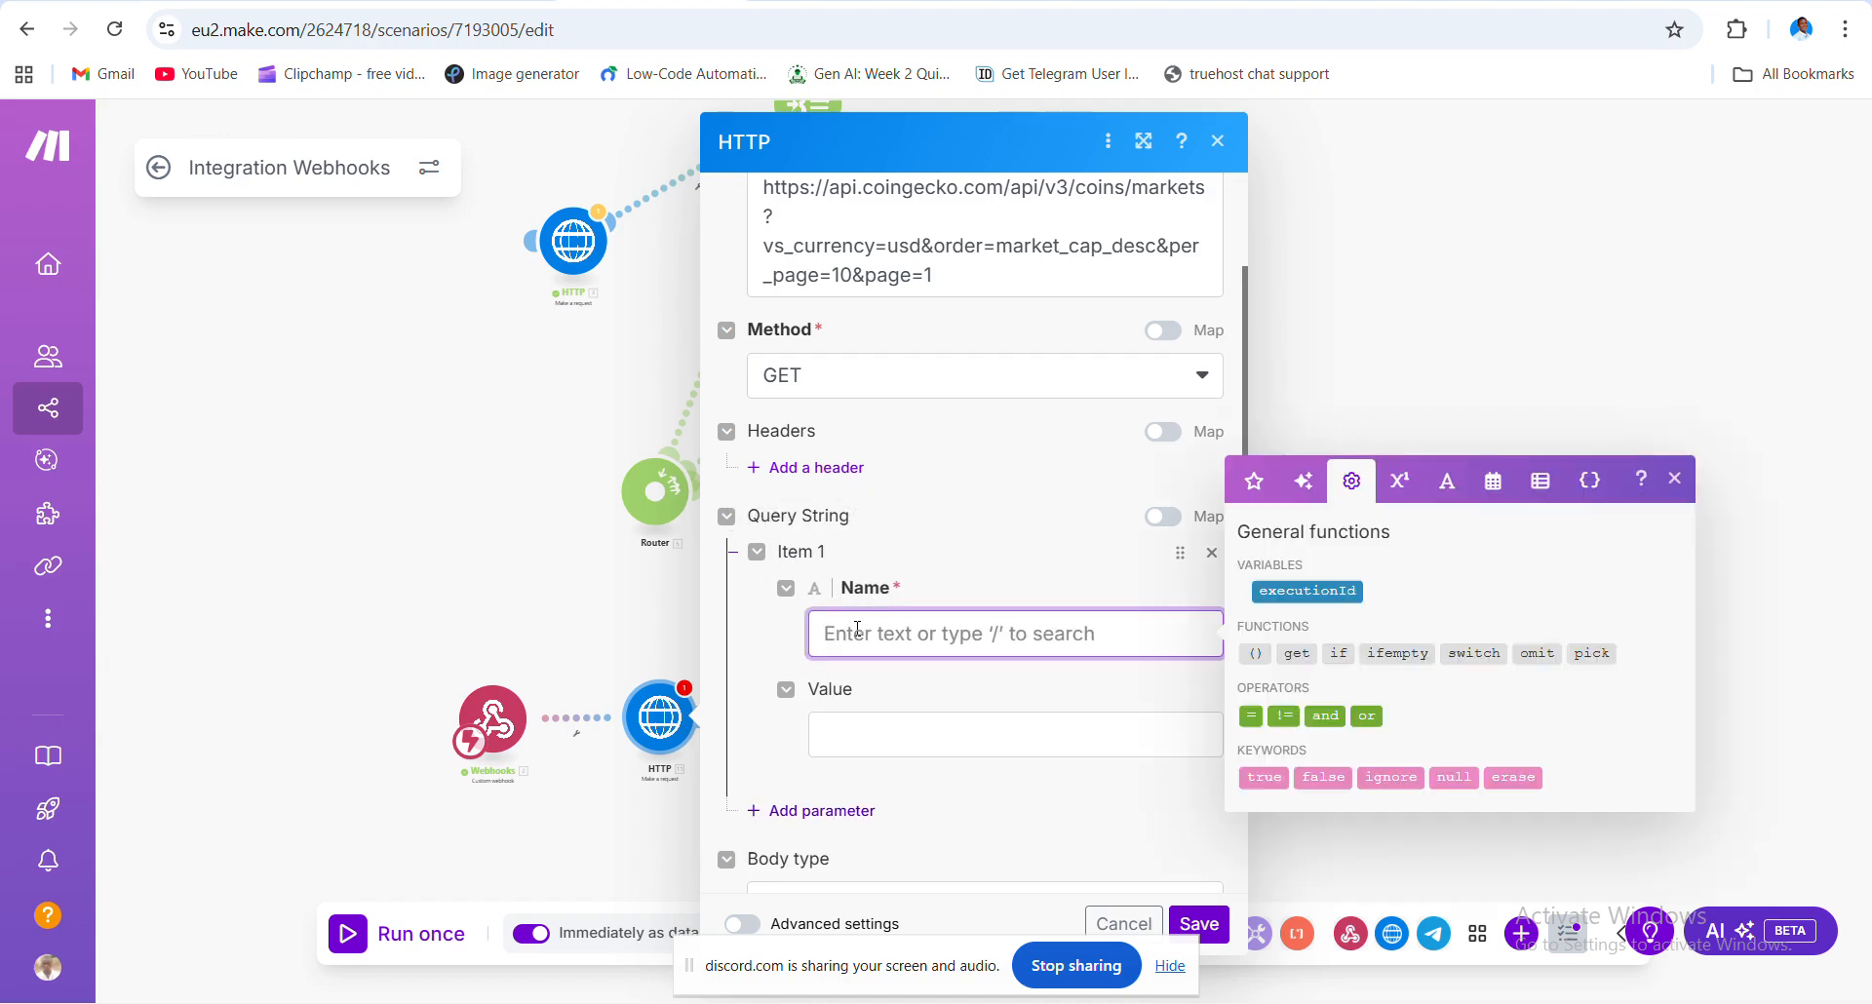
text(n)
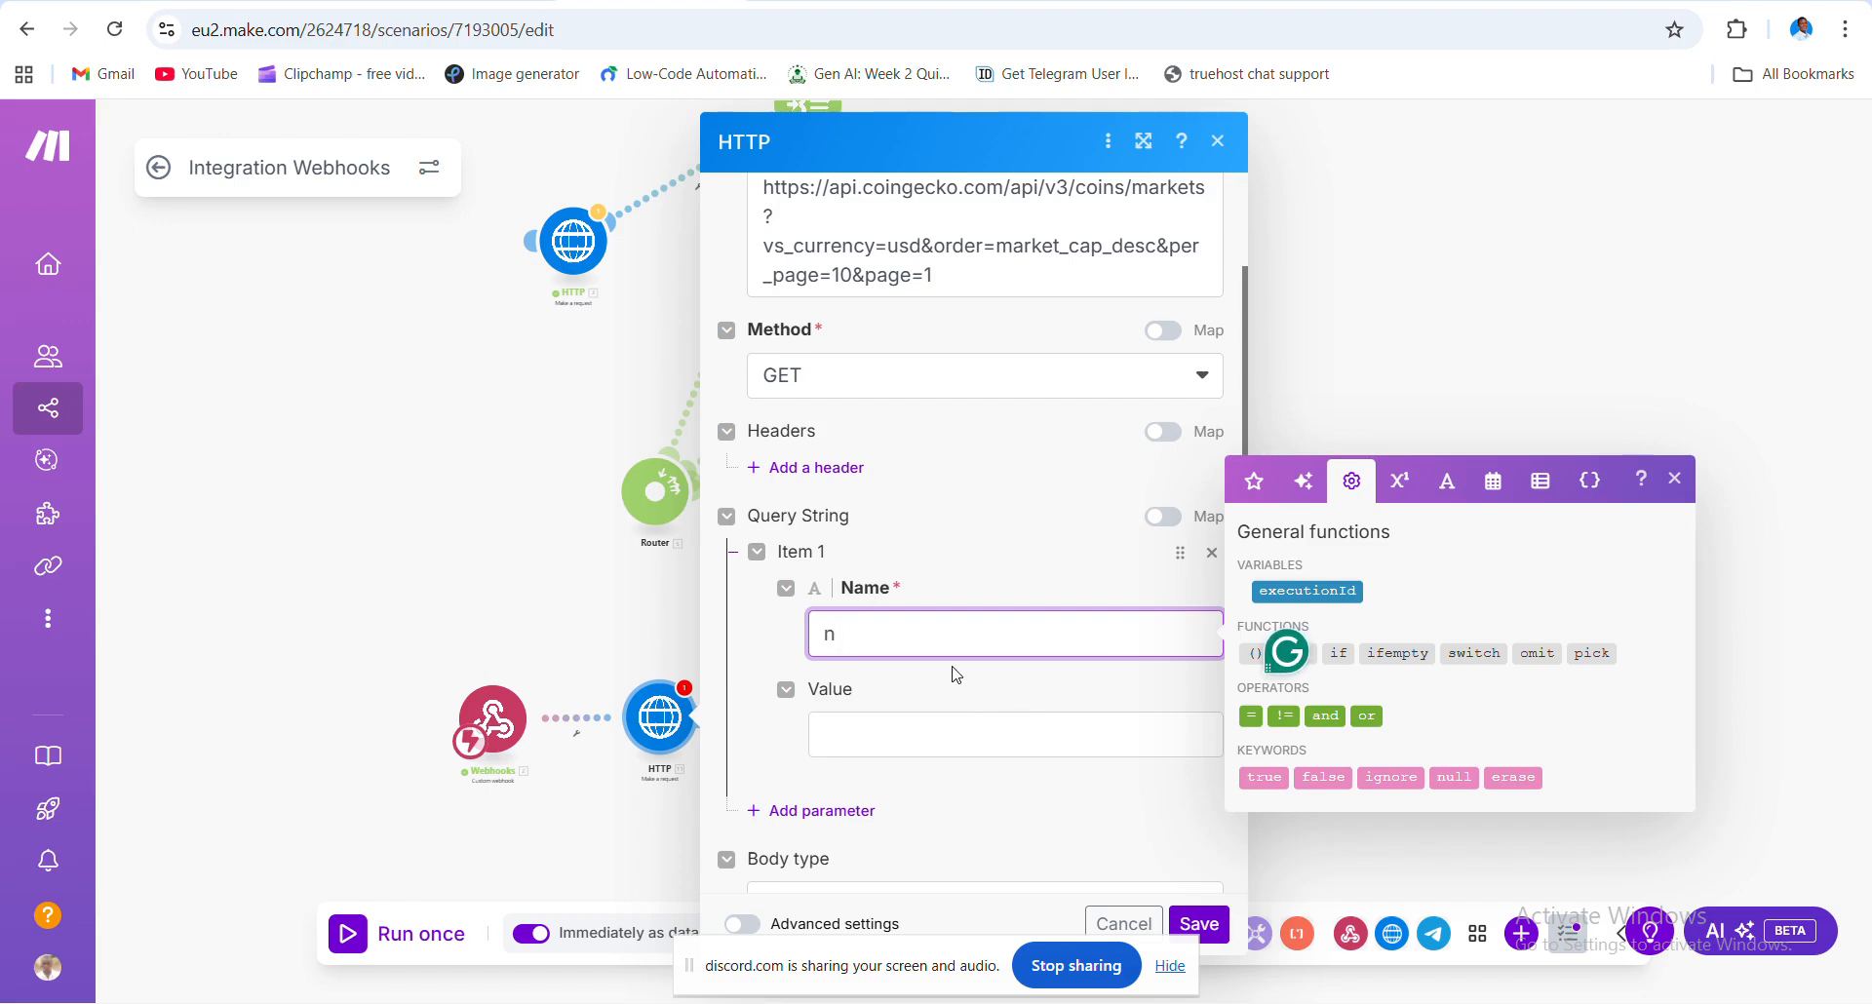
key(BackSpace)
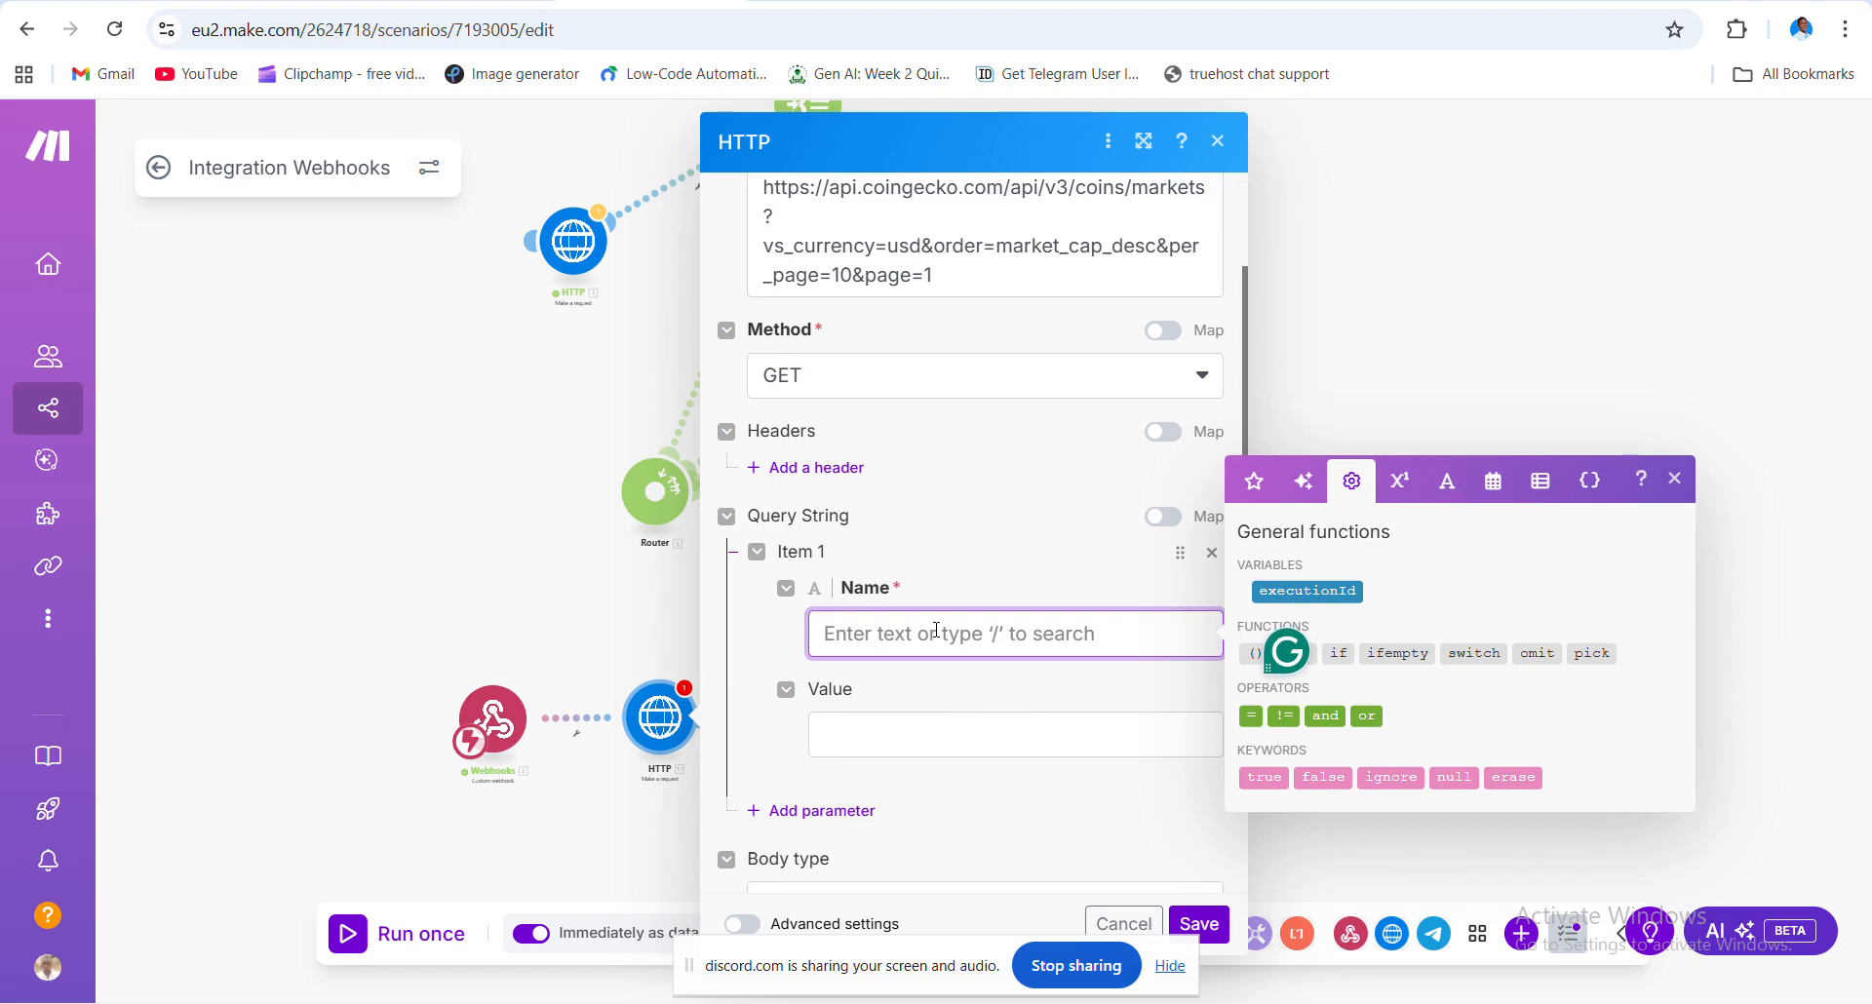
text(Na)
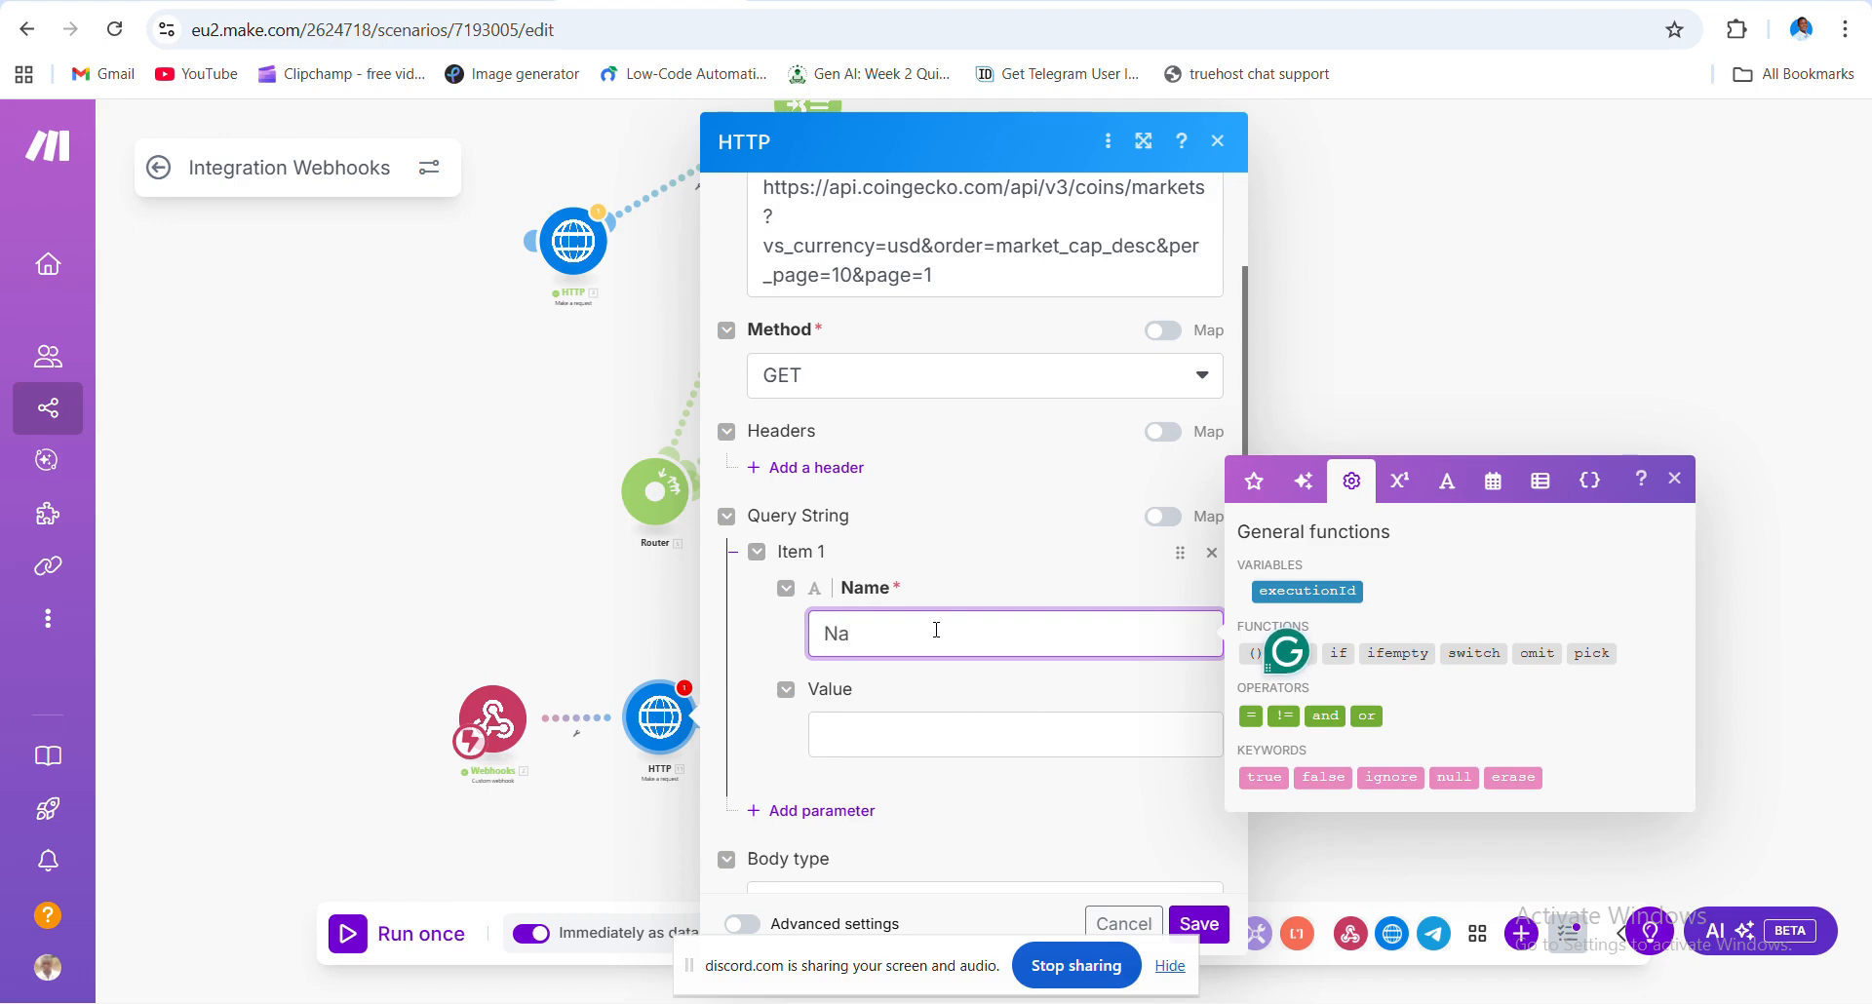
text(me)
click(924, 737)
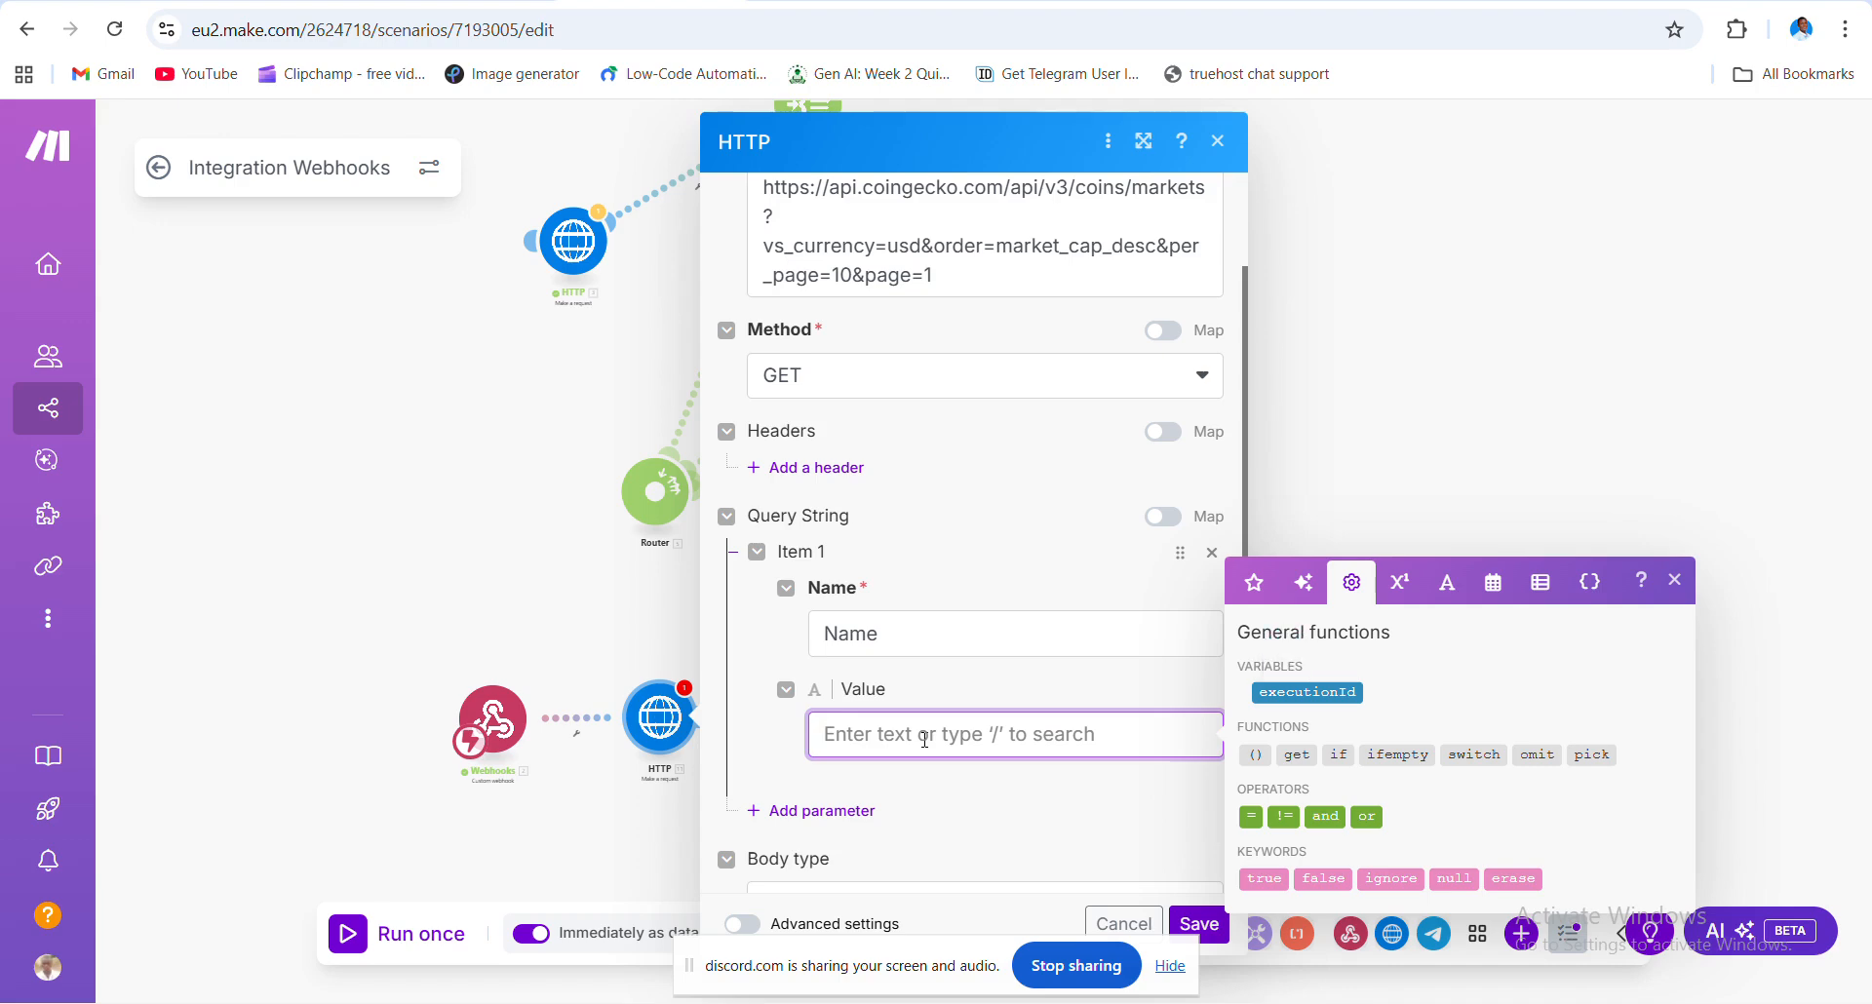
- Remove the empty query parameter, set Parse response to Yes, and save the HTTP module
click(888, 625)
key(BackSpace)
key(BackSpace)
key(BackSpace)
key(BackSpace)
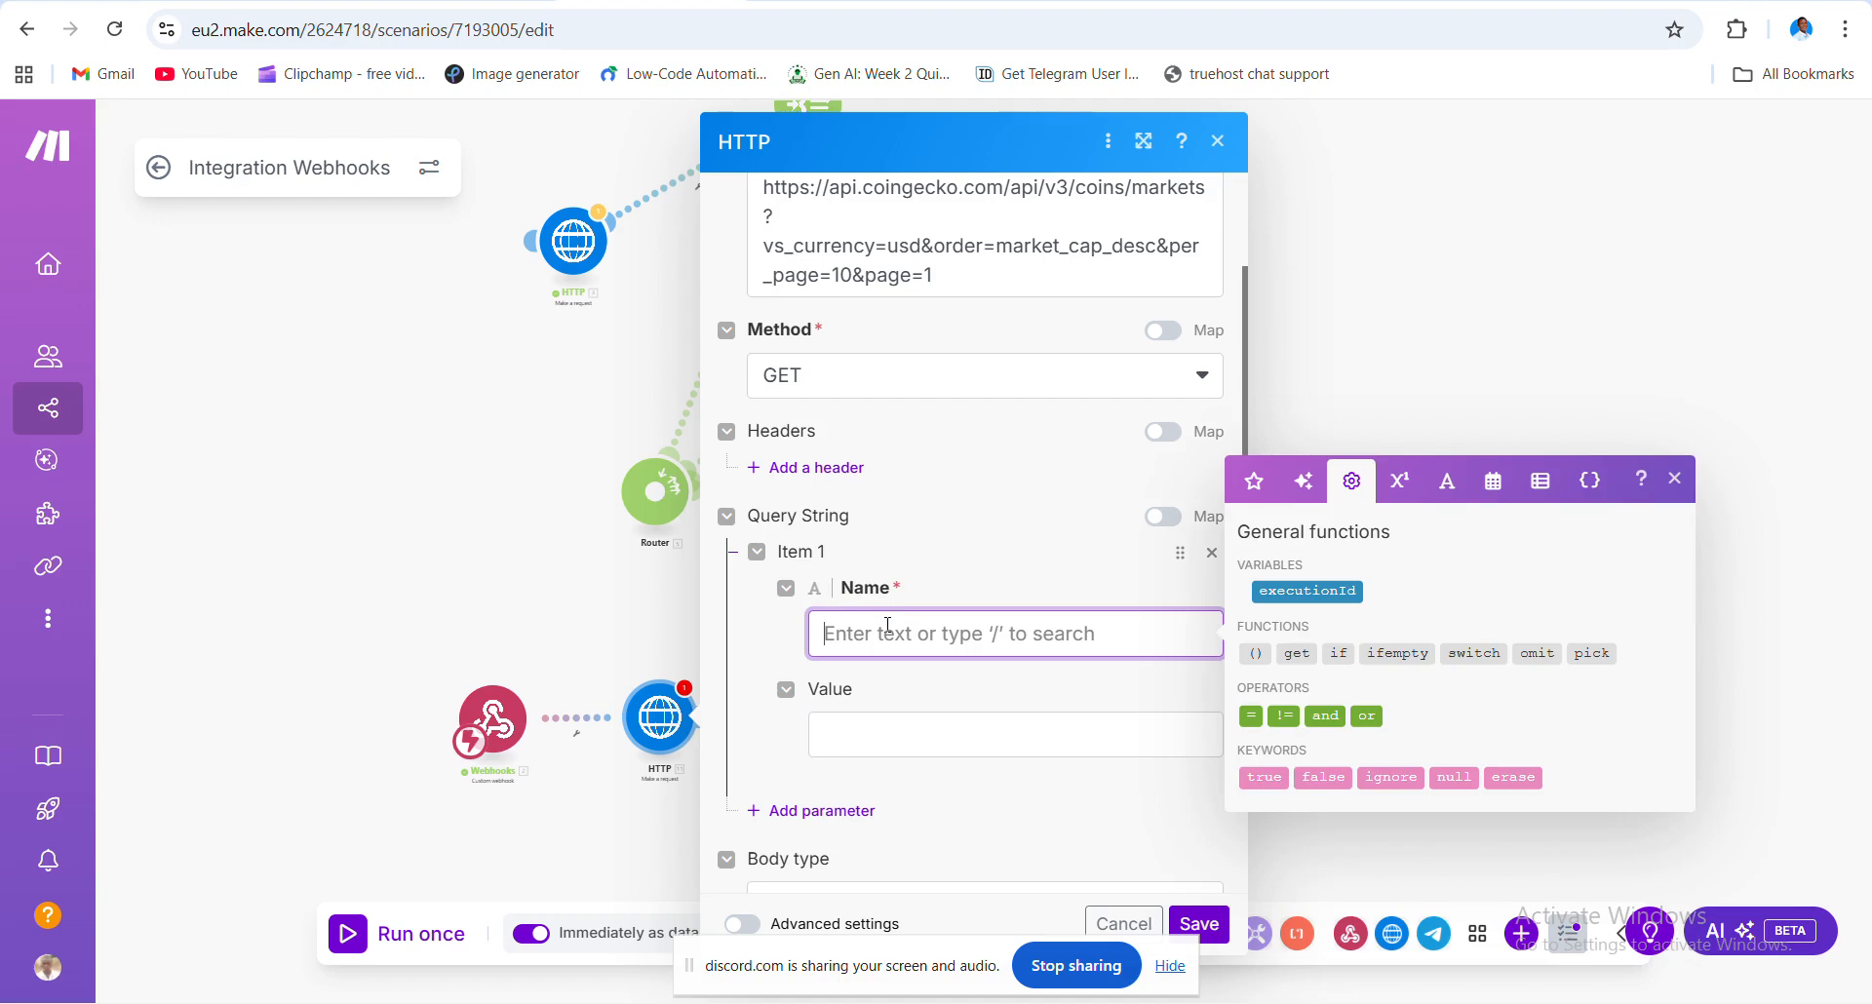
click(1130, 565)
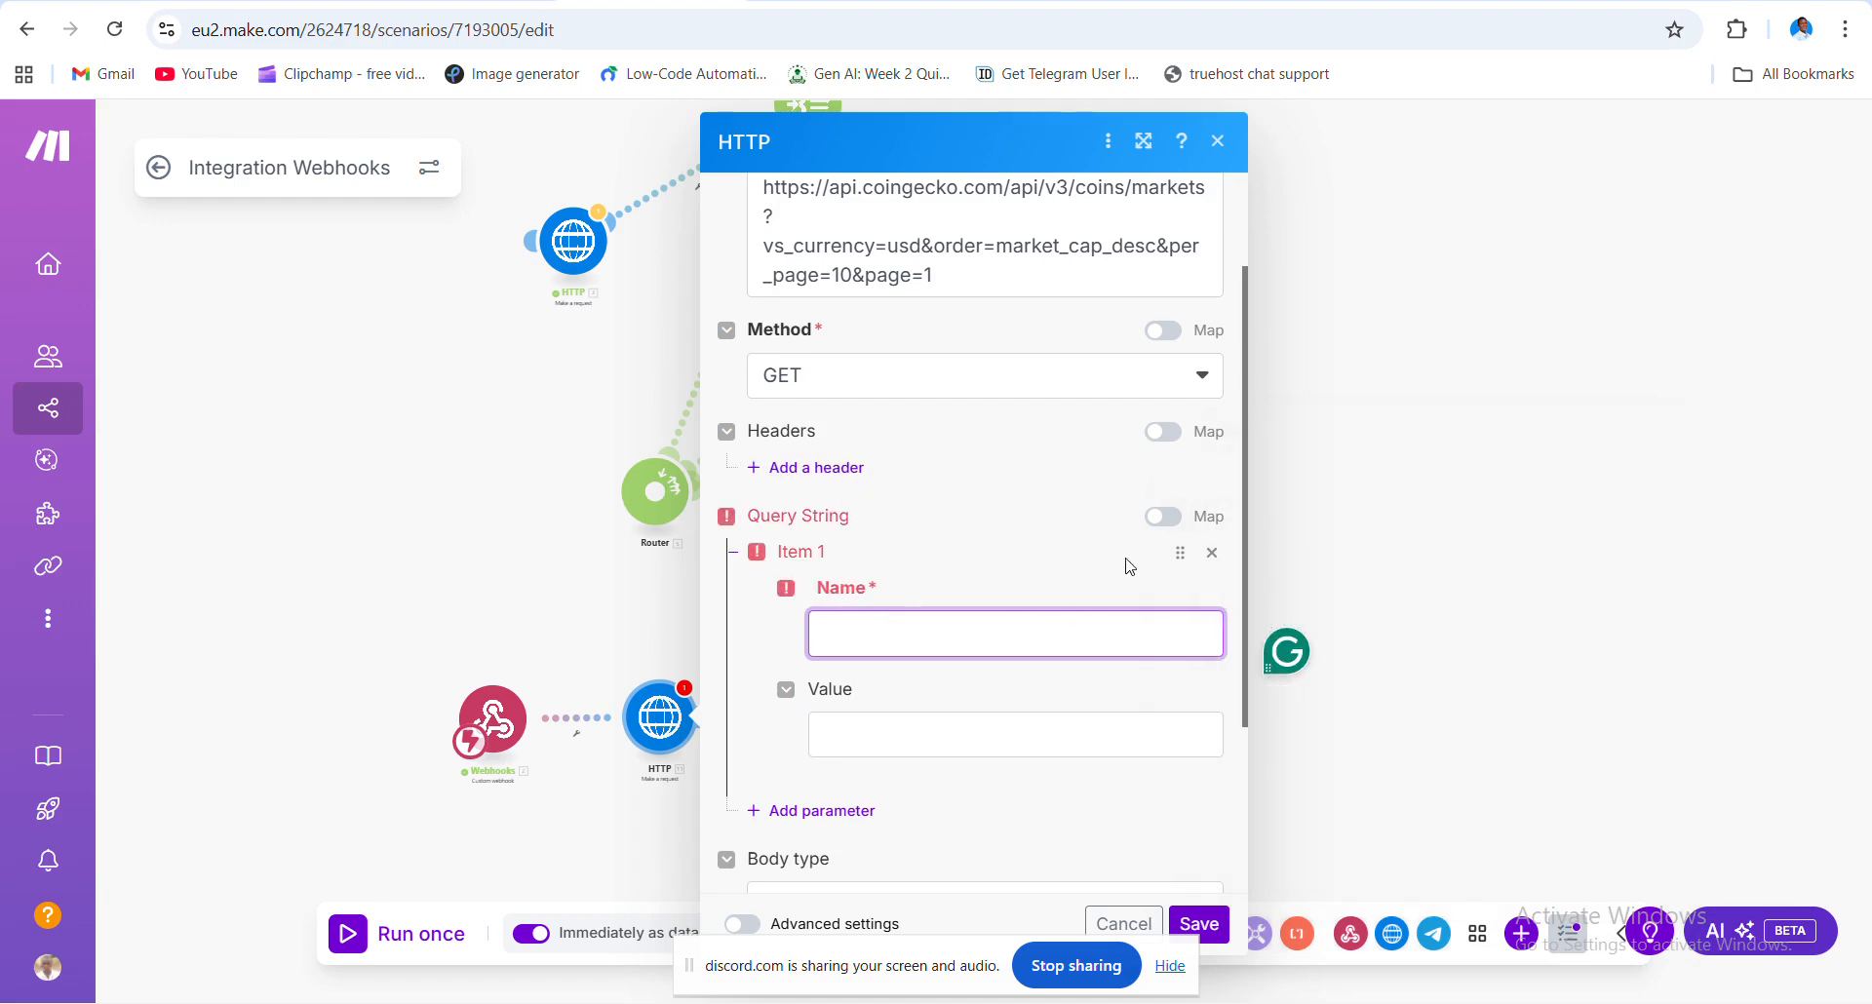
click(1213, 553)
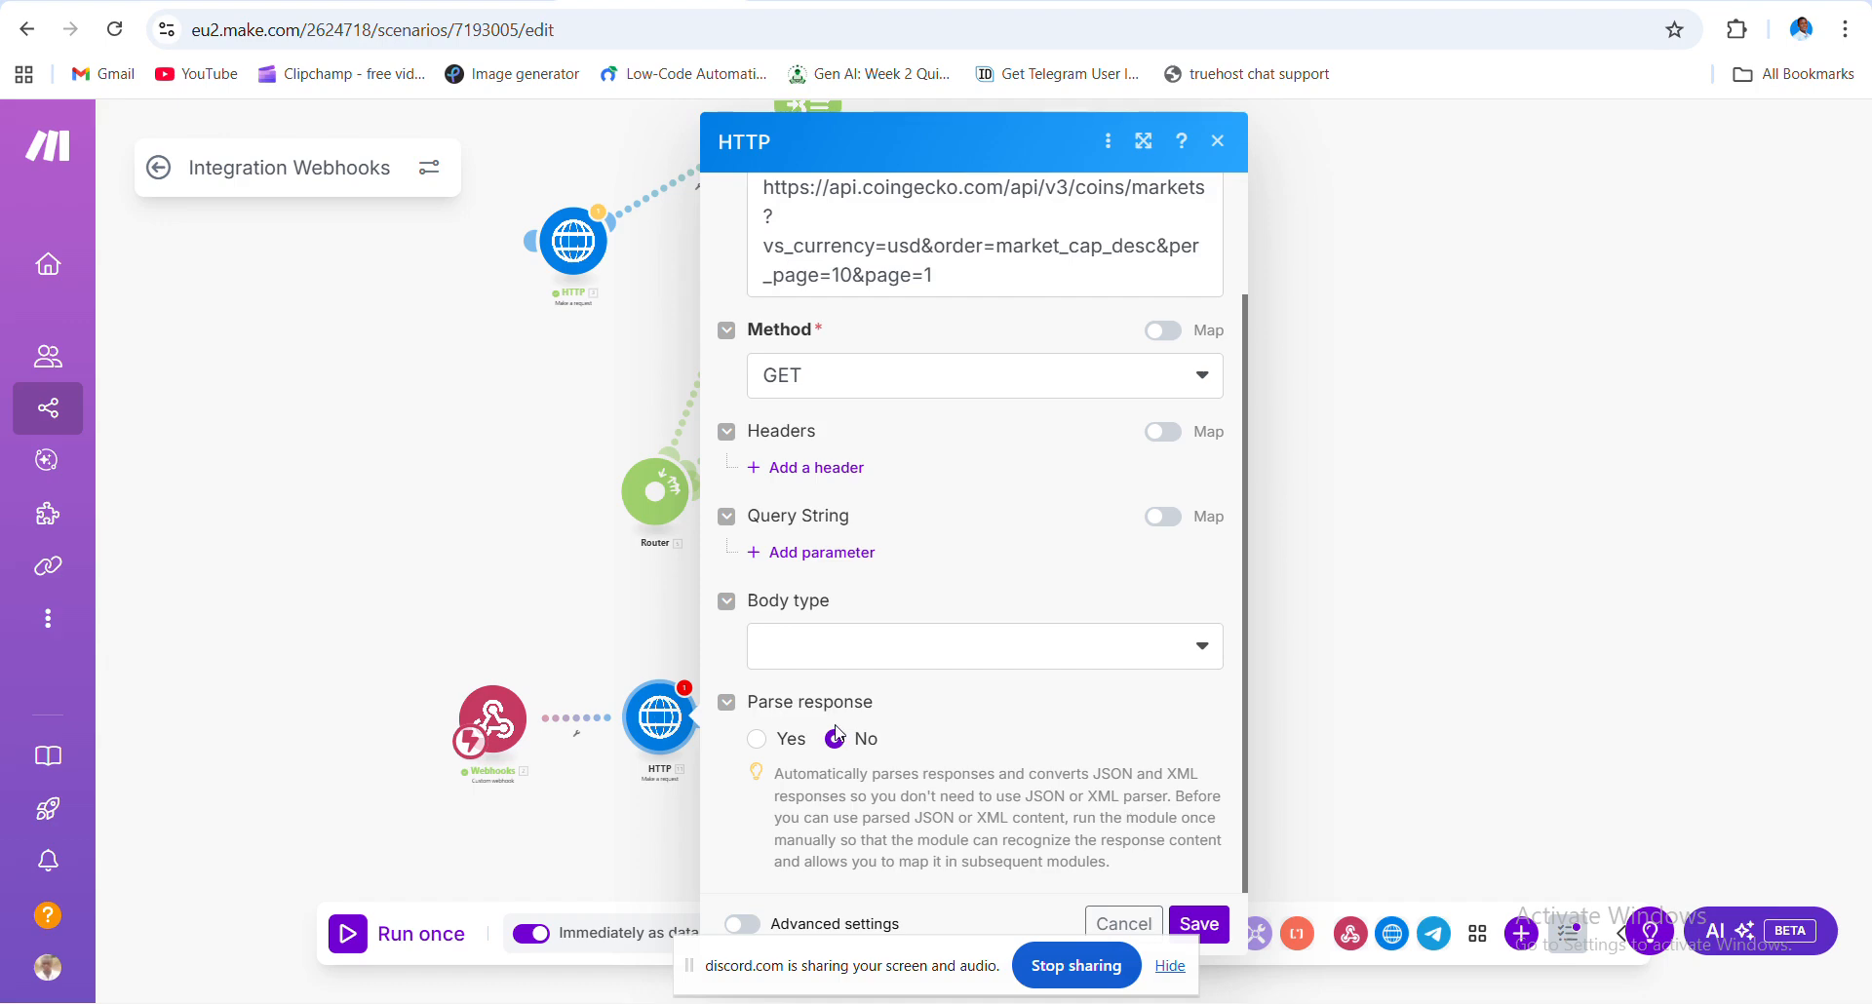
click(758, 740)
click(1198, 922)
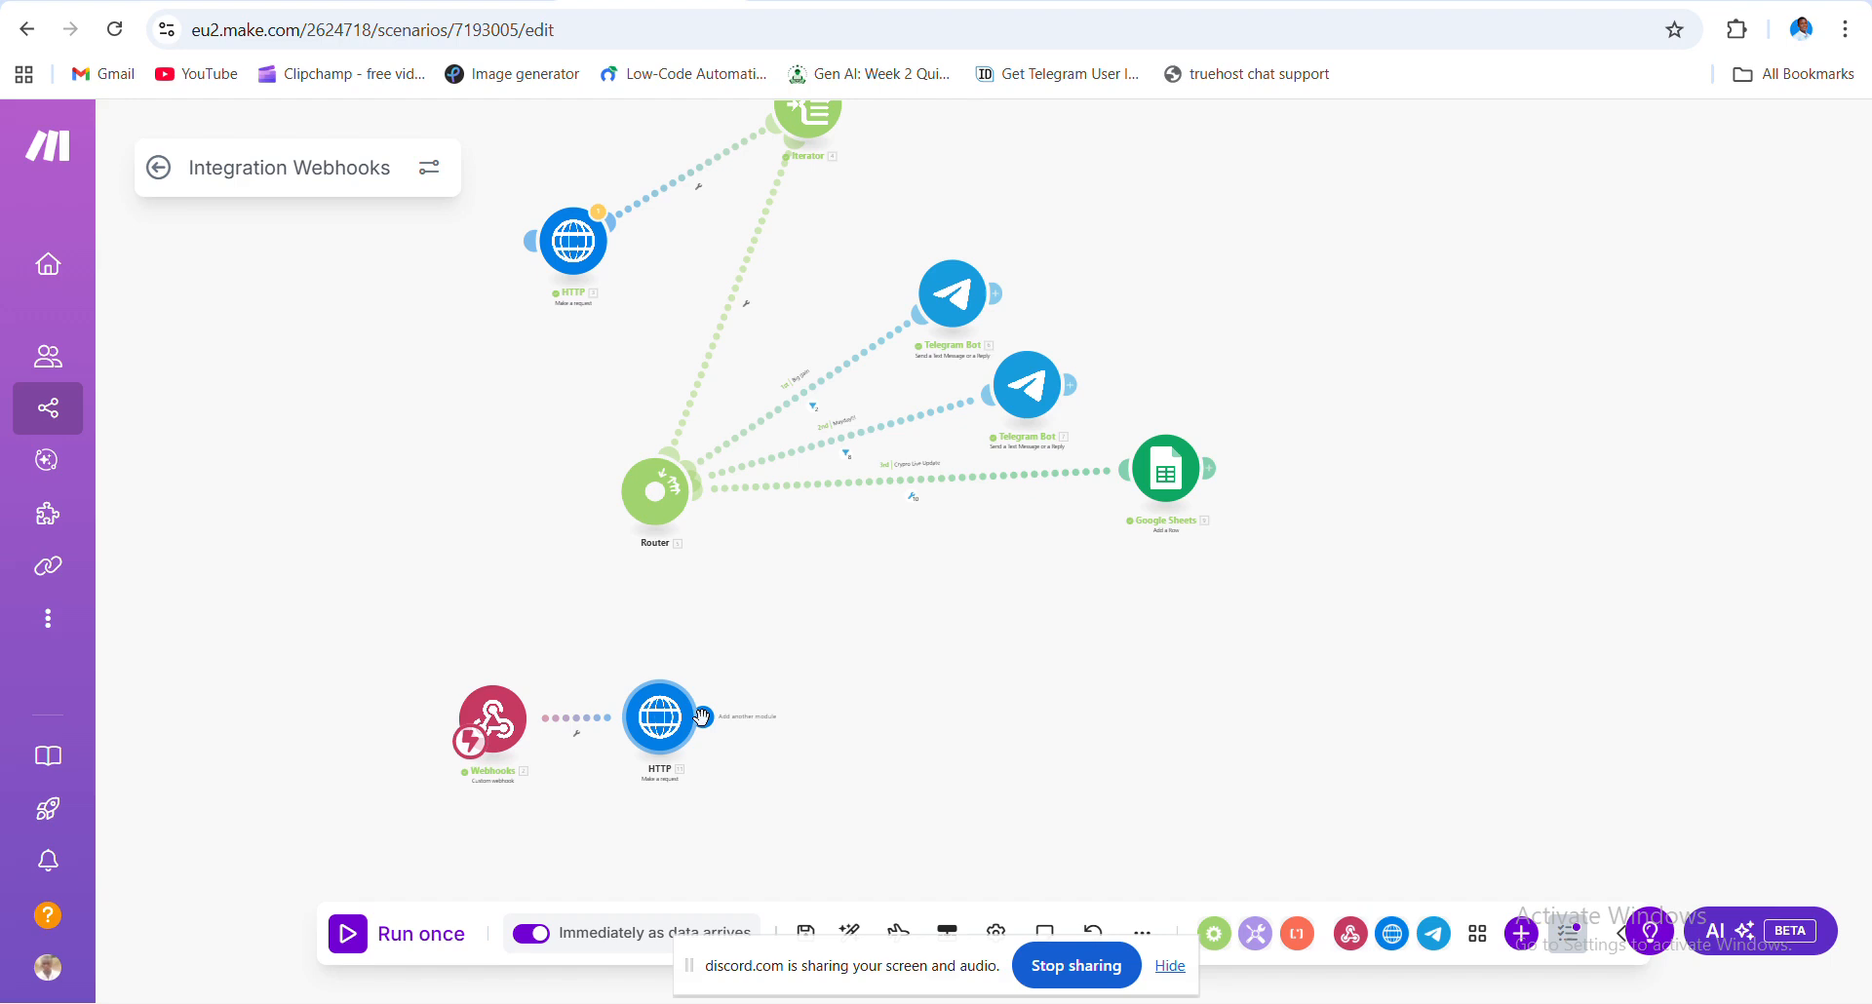
- Add a Flow Control Iterator after the bottom HTTP module, leaving its Array field empty
click(707, 719)
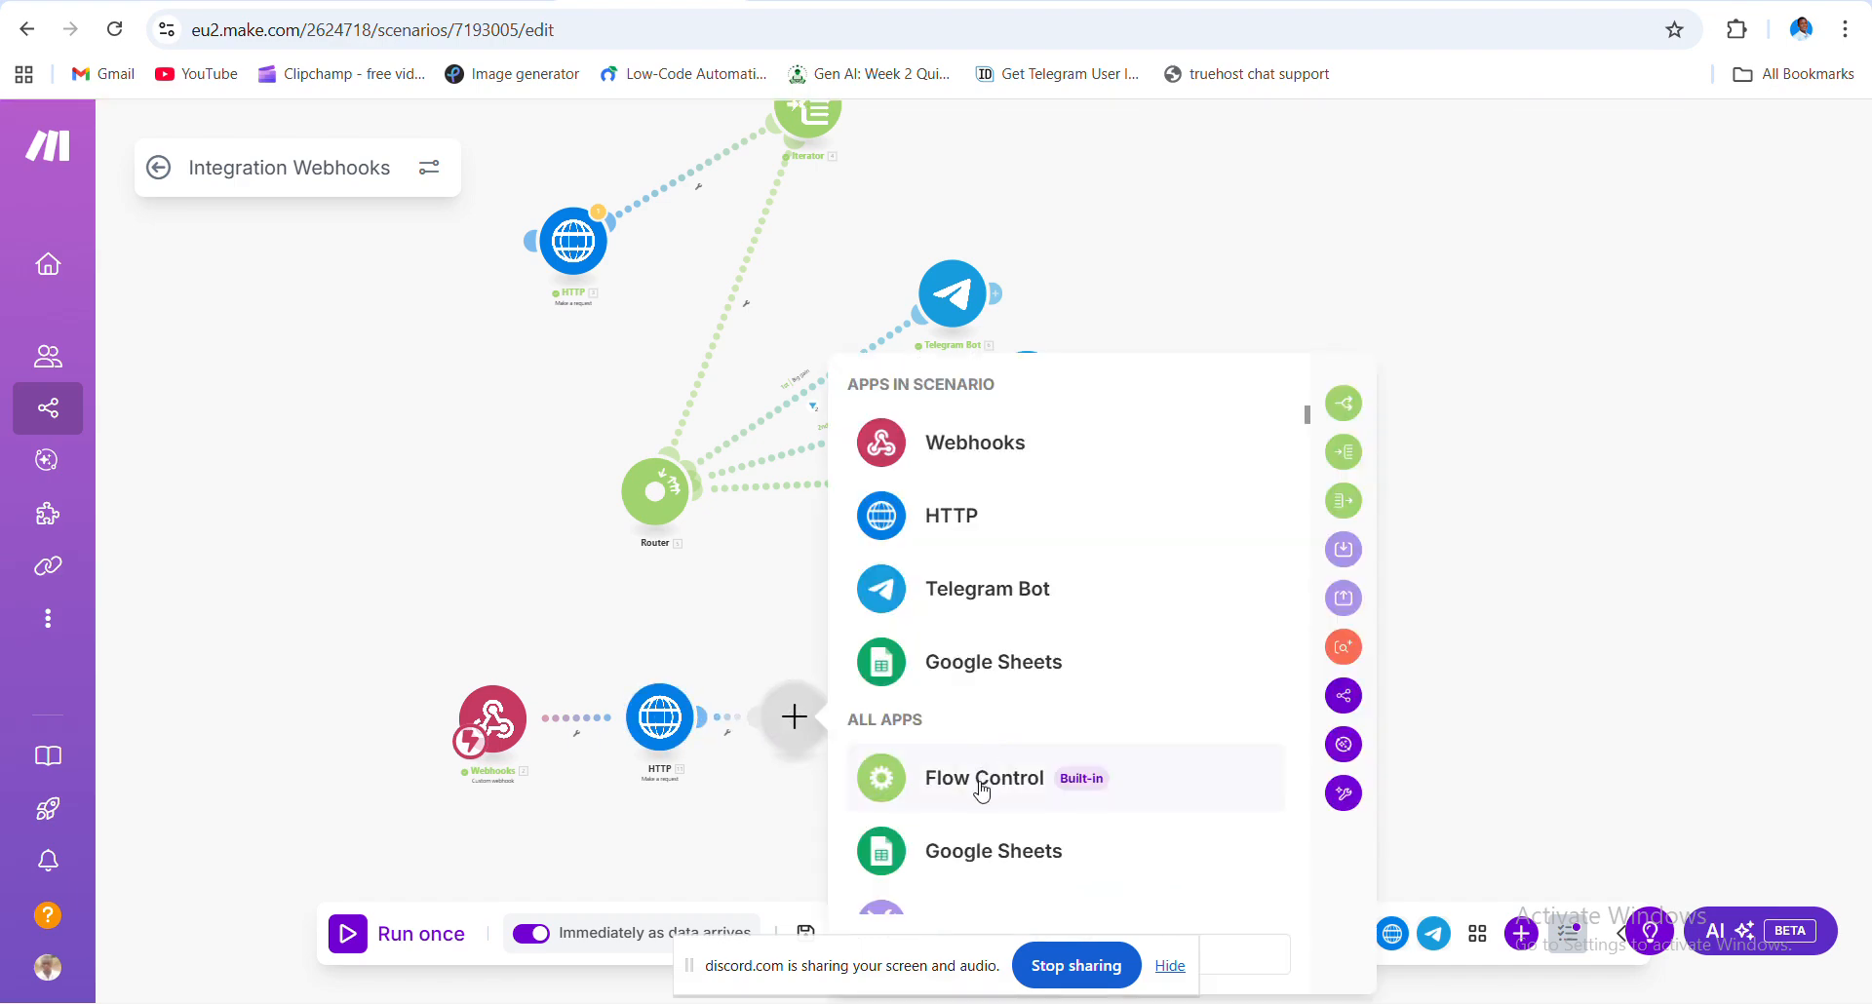
click(982, 784)
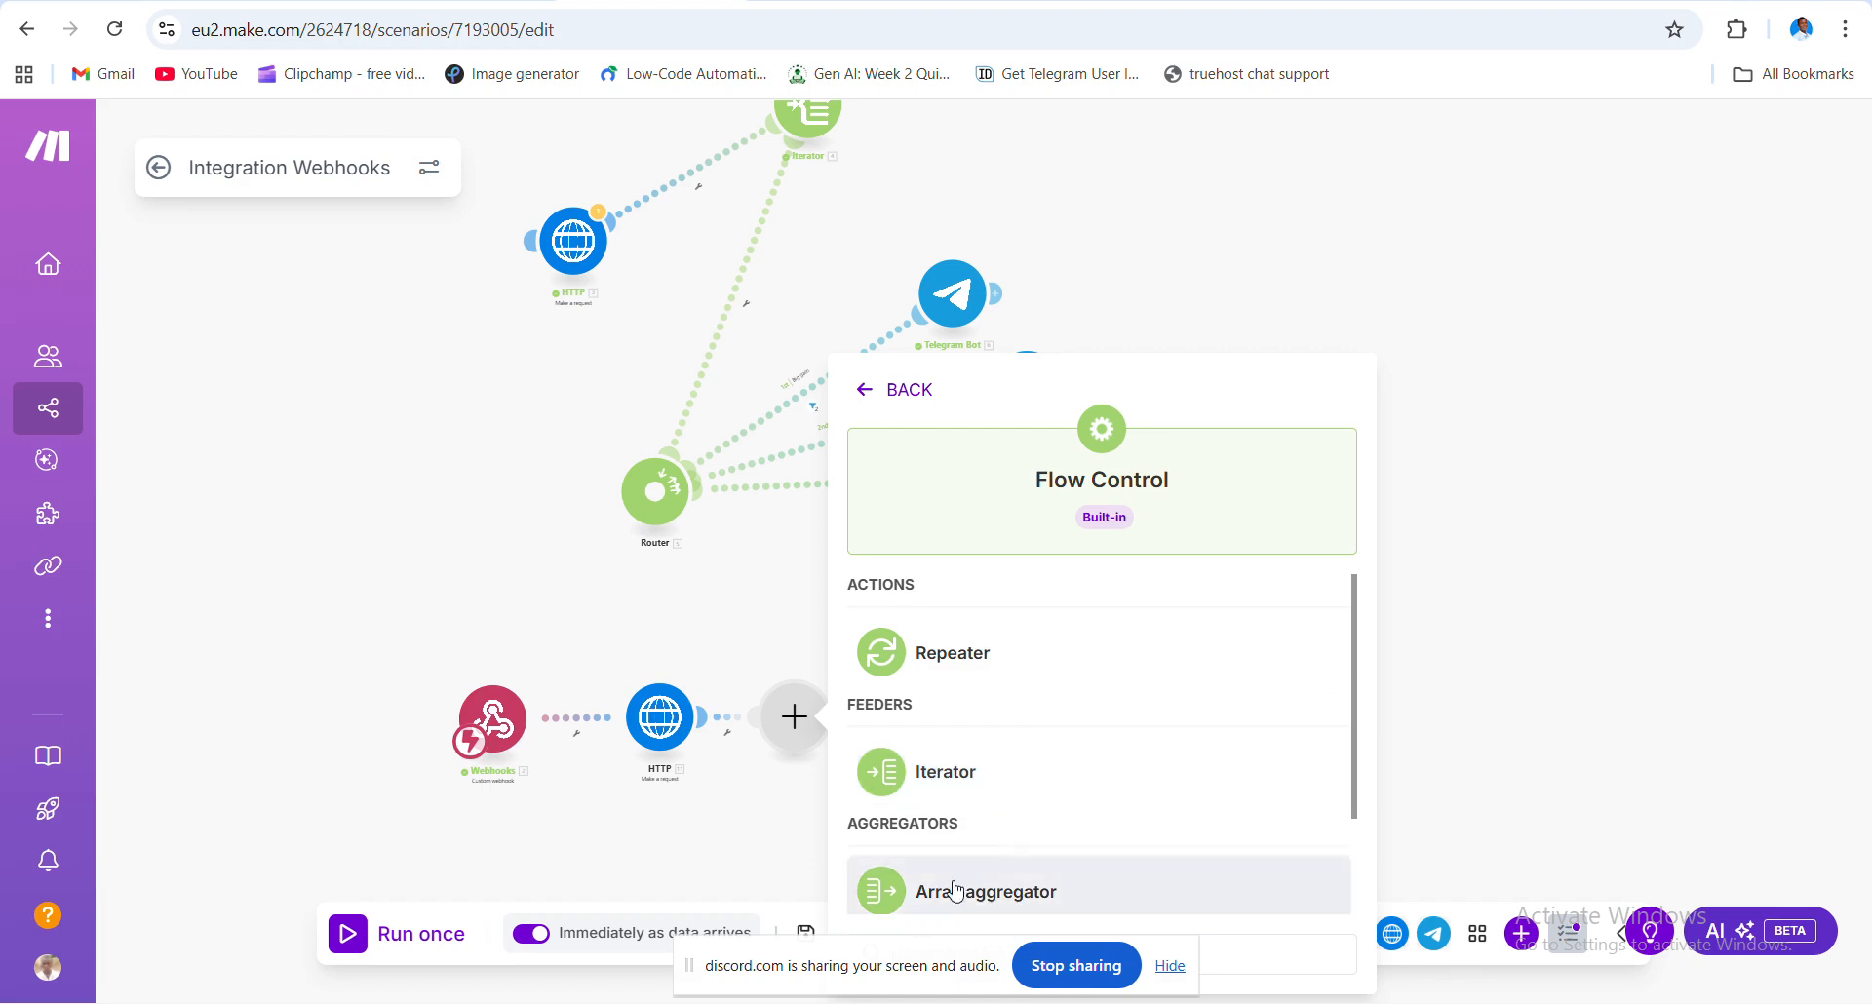
click(941, 780)
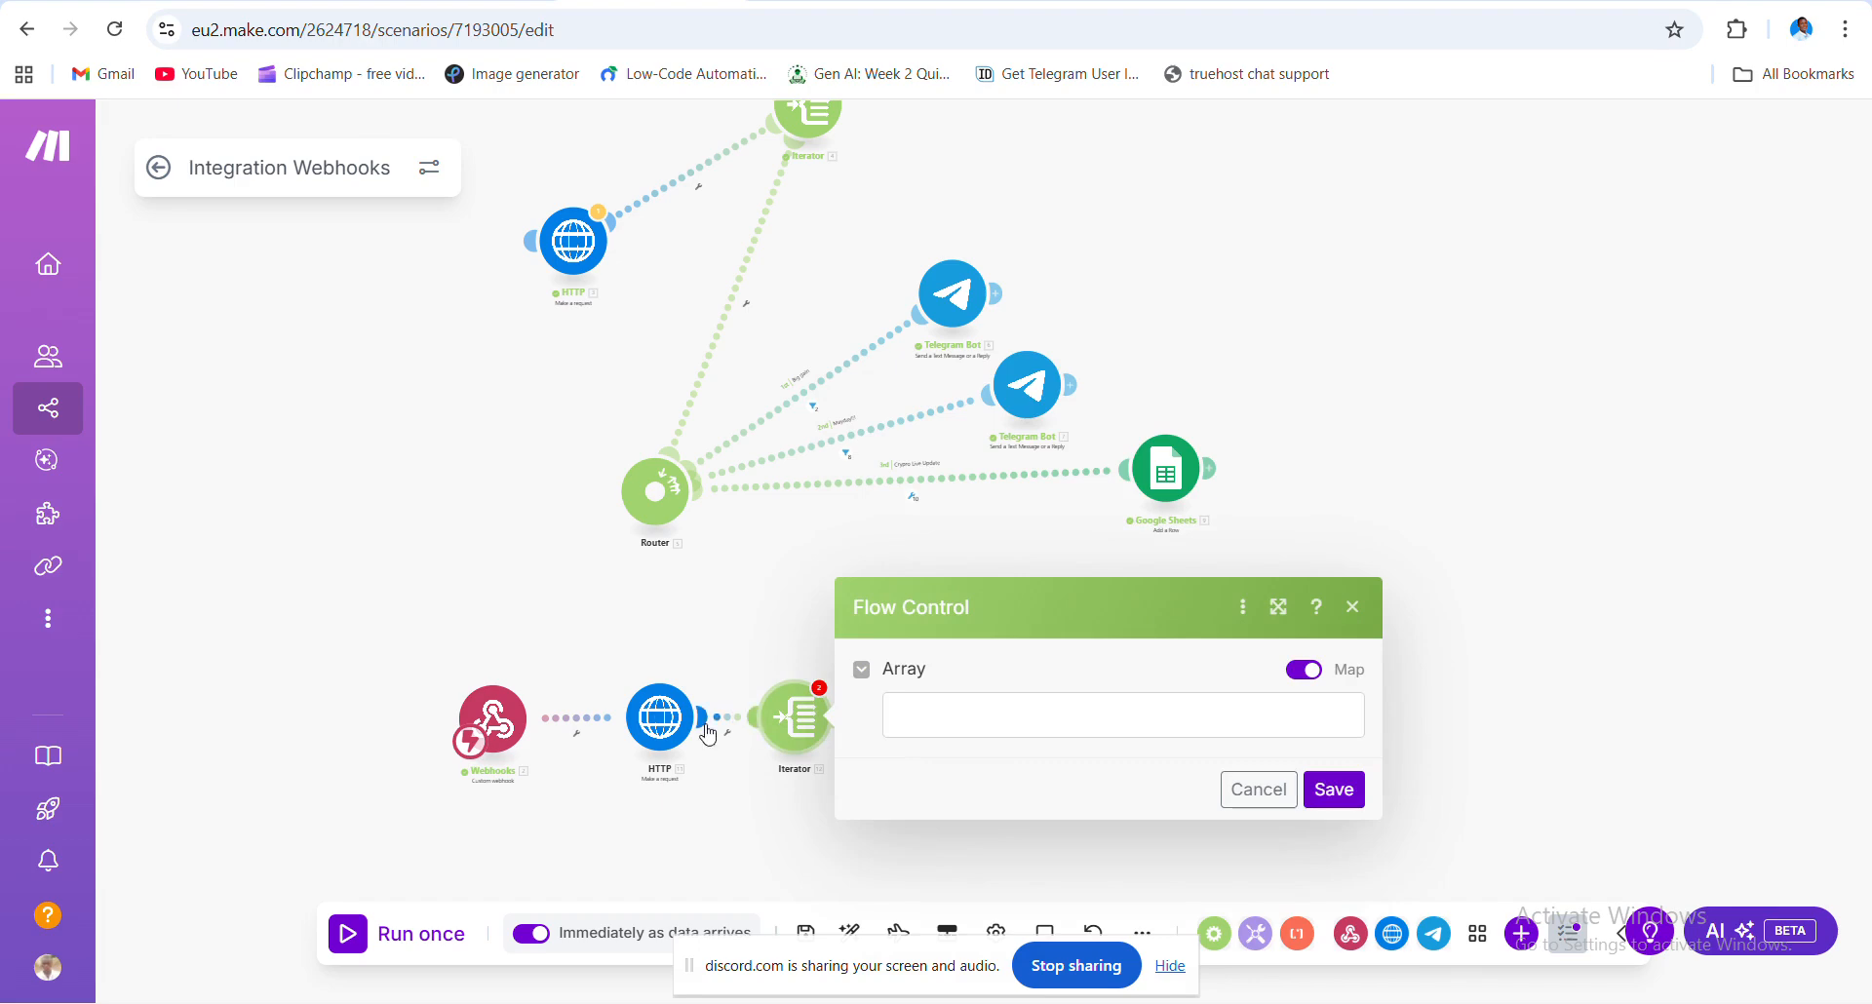
click(897, 713)
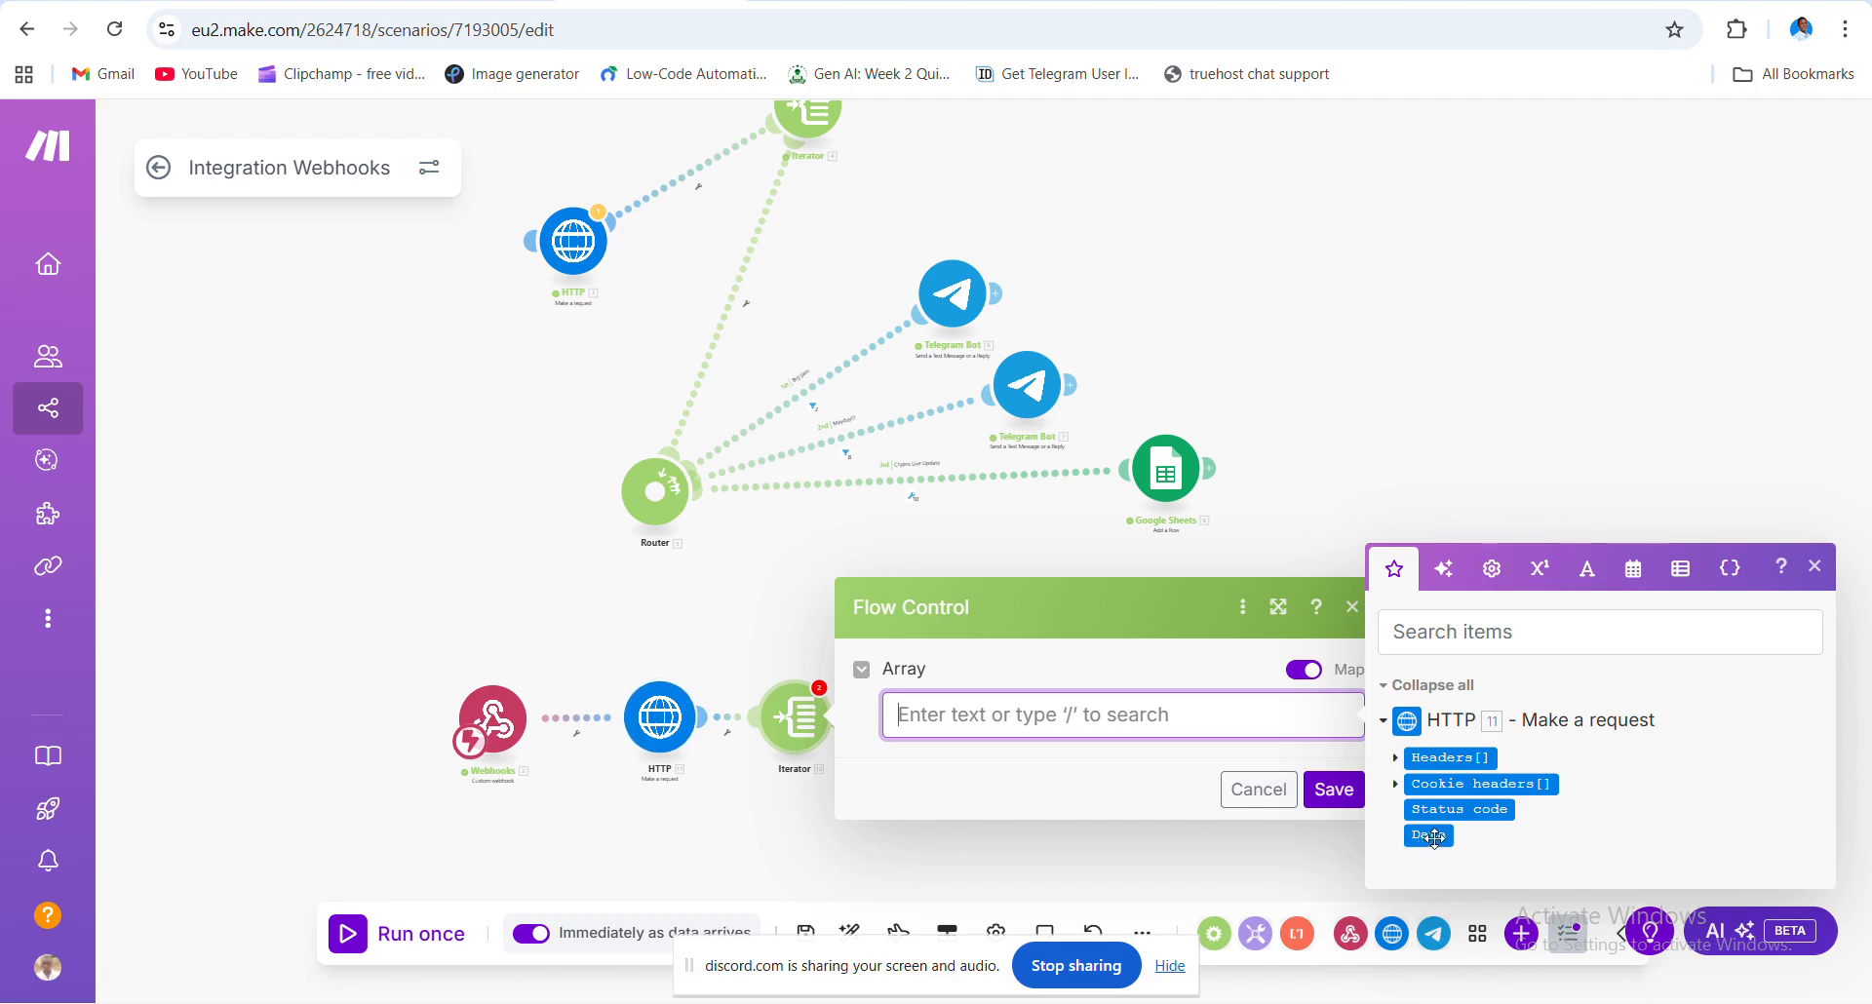
click(765, 786)
- Run only the bottom HTTP module from its context menu
right_click(655, 729)
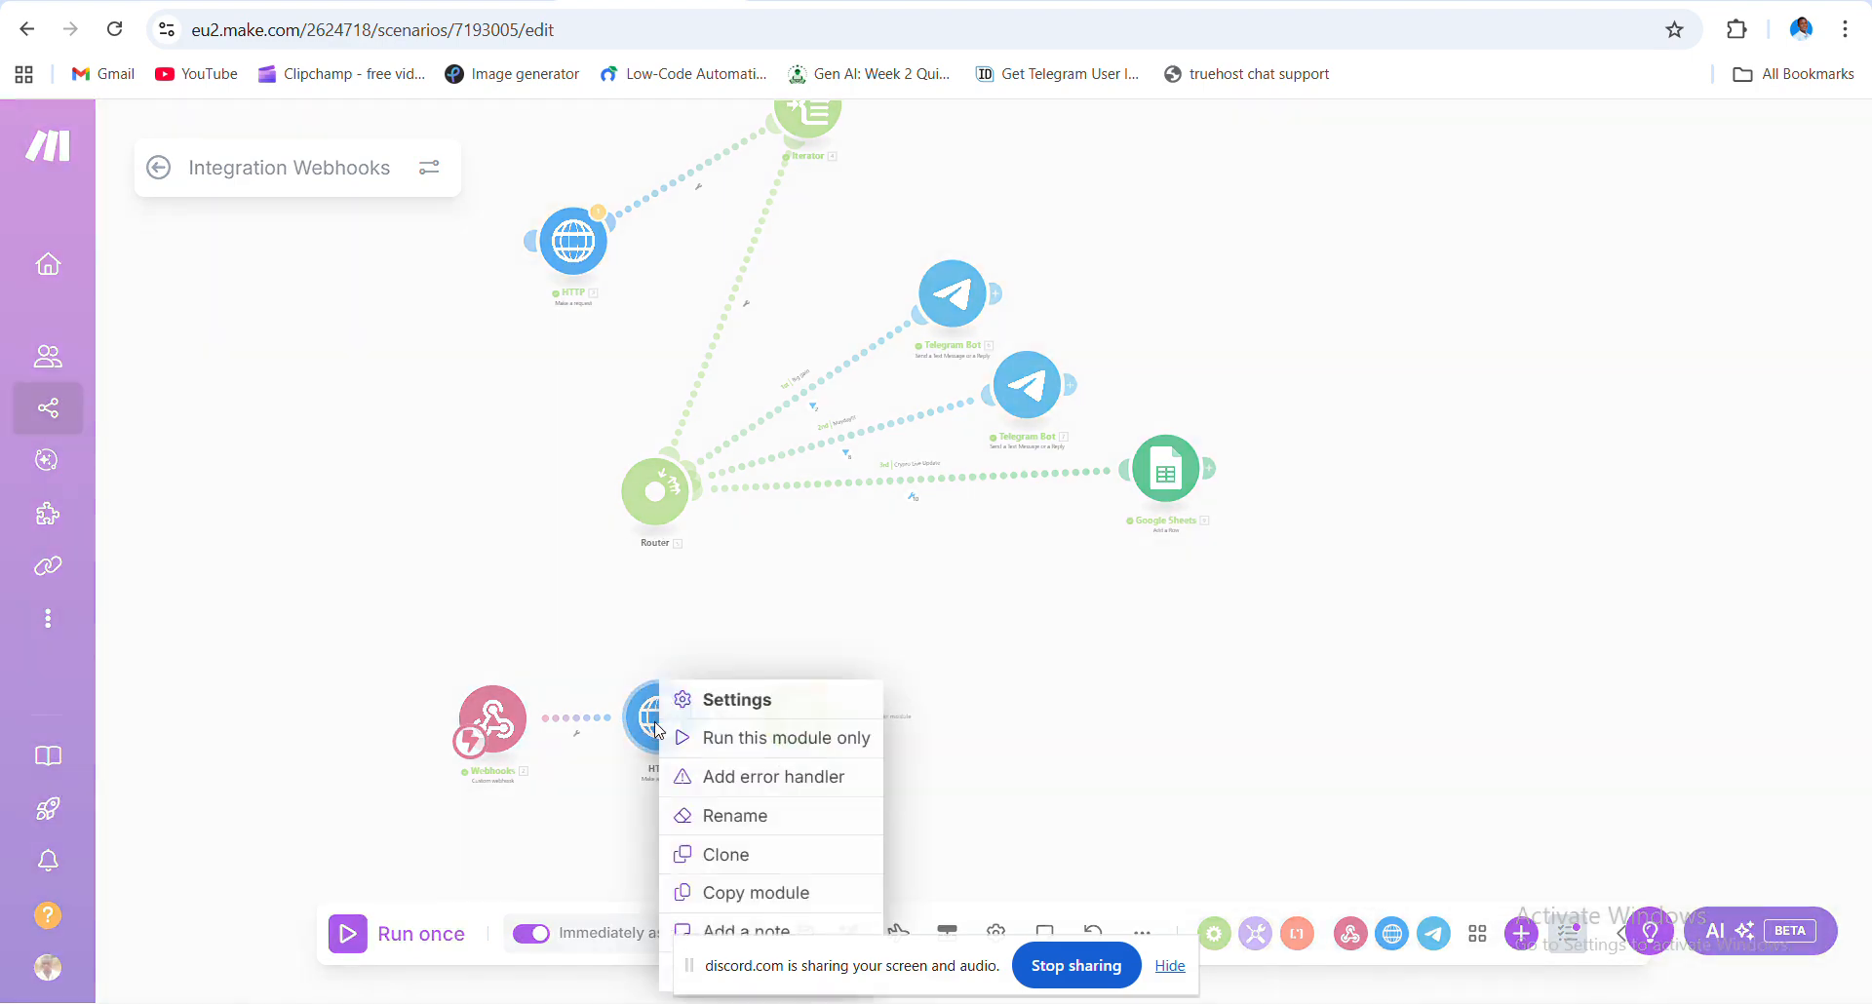
click(519, 863)
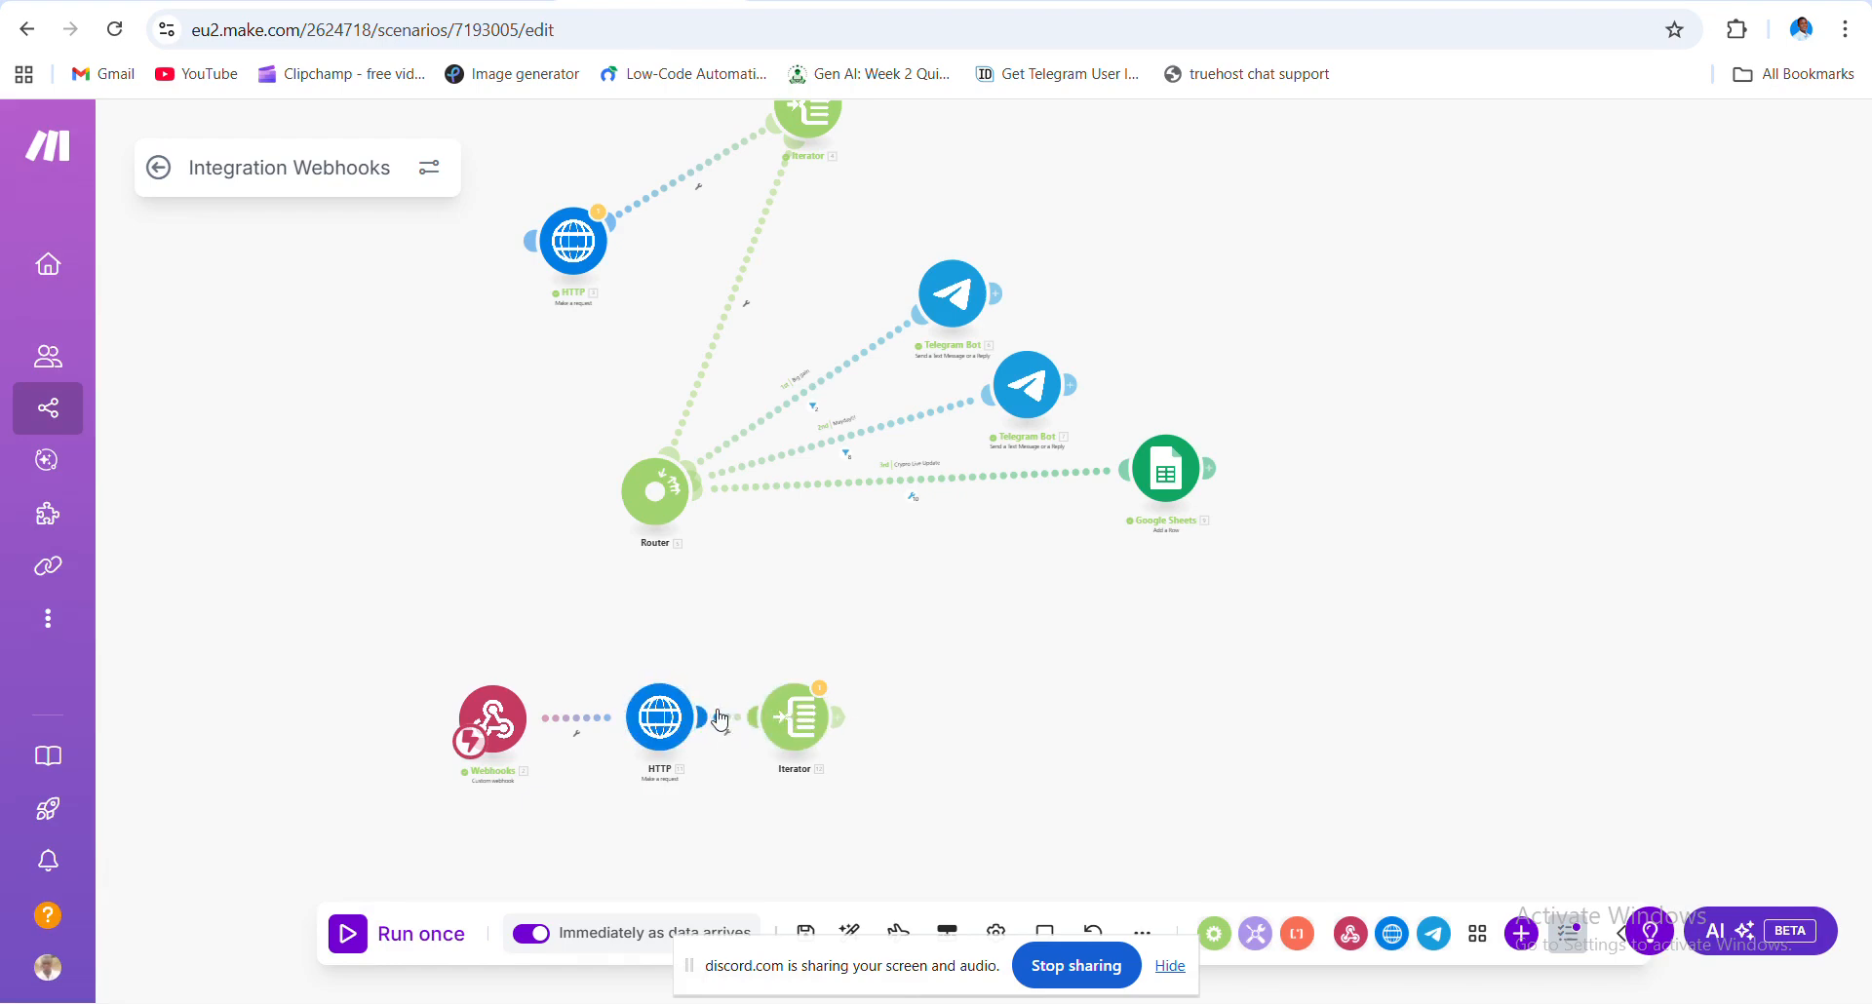
right_click(661, 717)
click(625, 813)
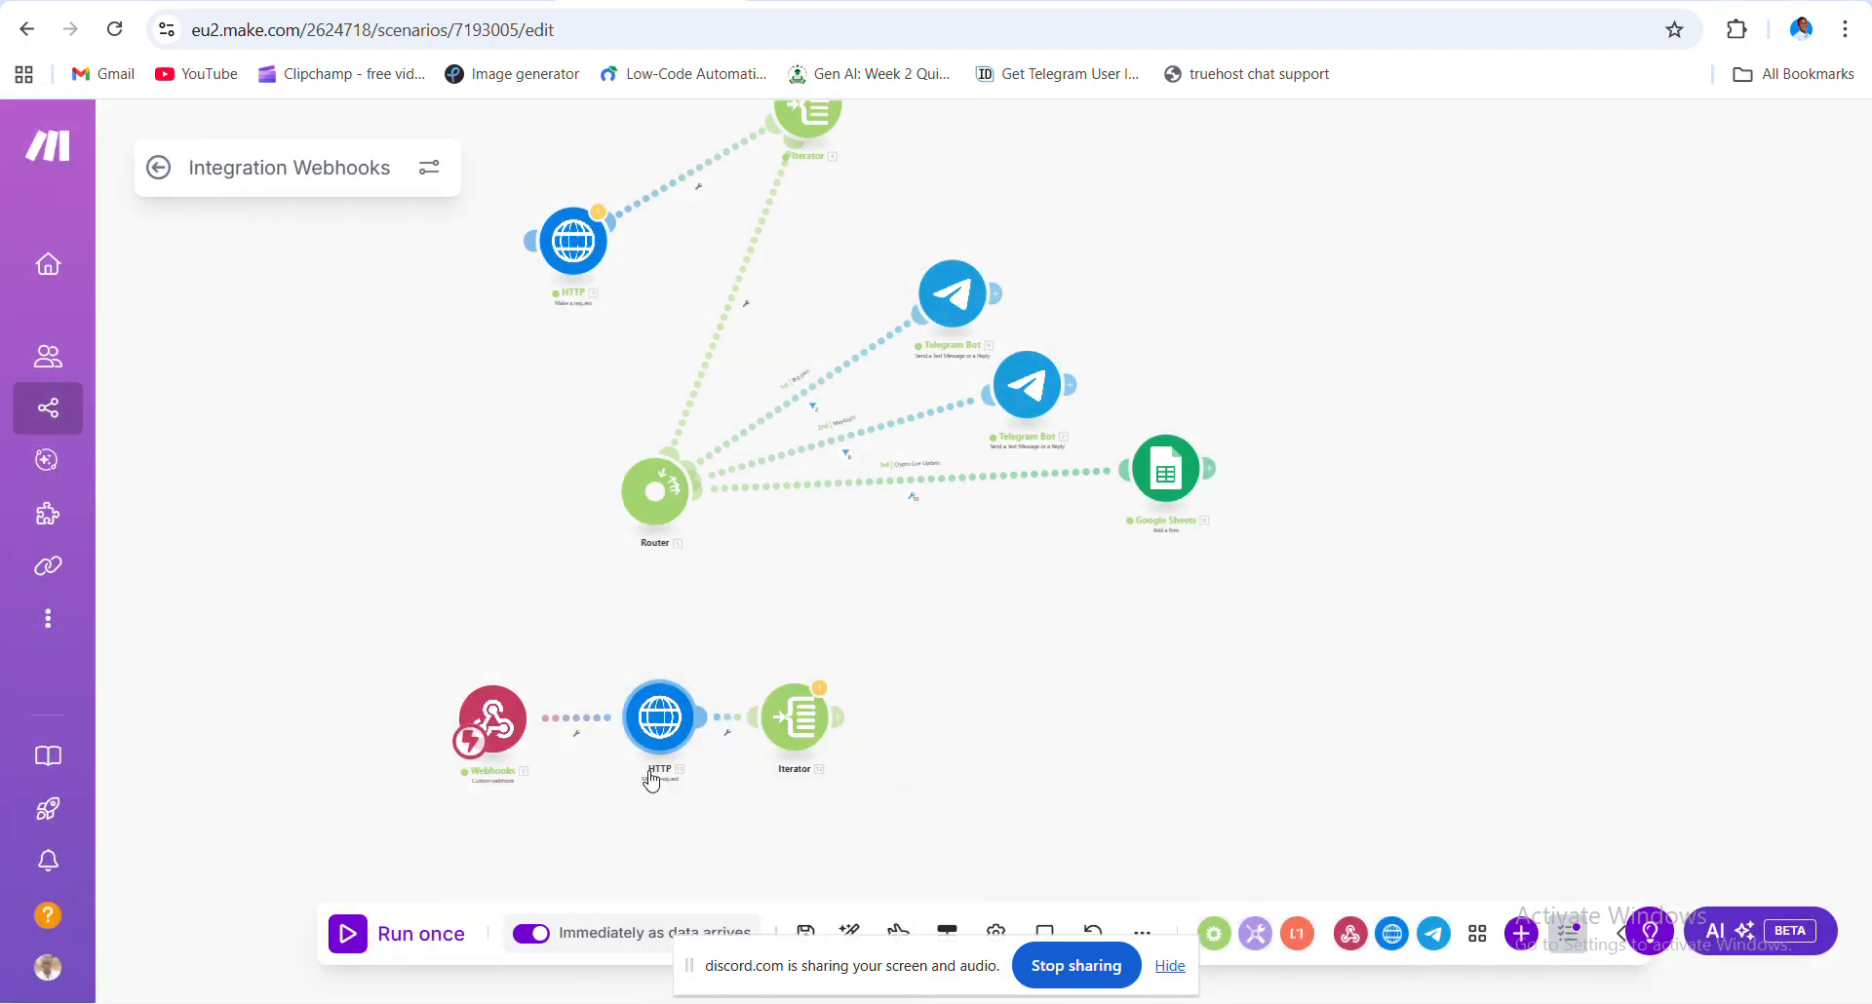
scroll(681, 713, up, 2)
scroll(678, 704, up, 3)
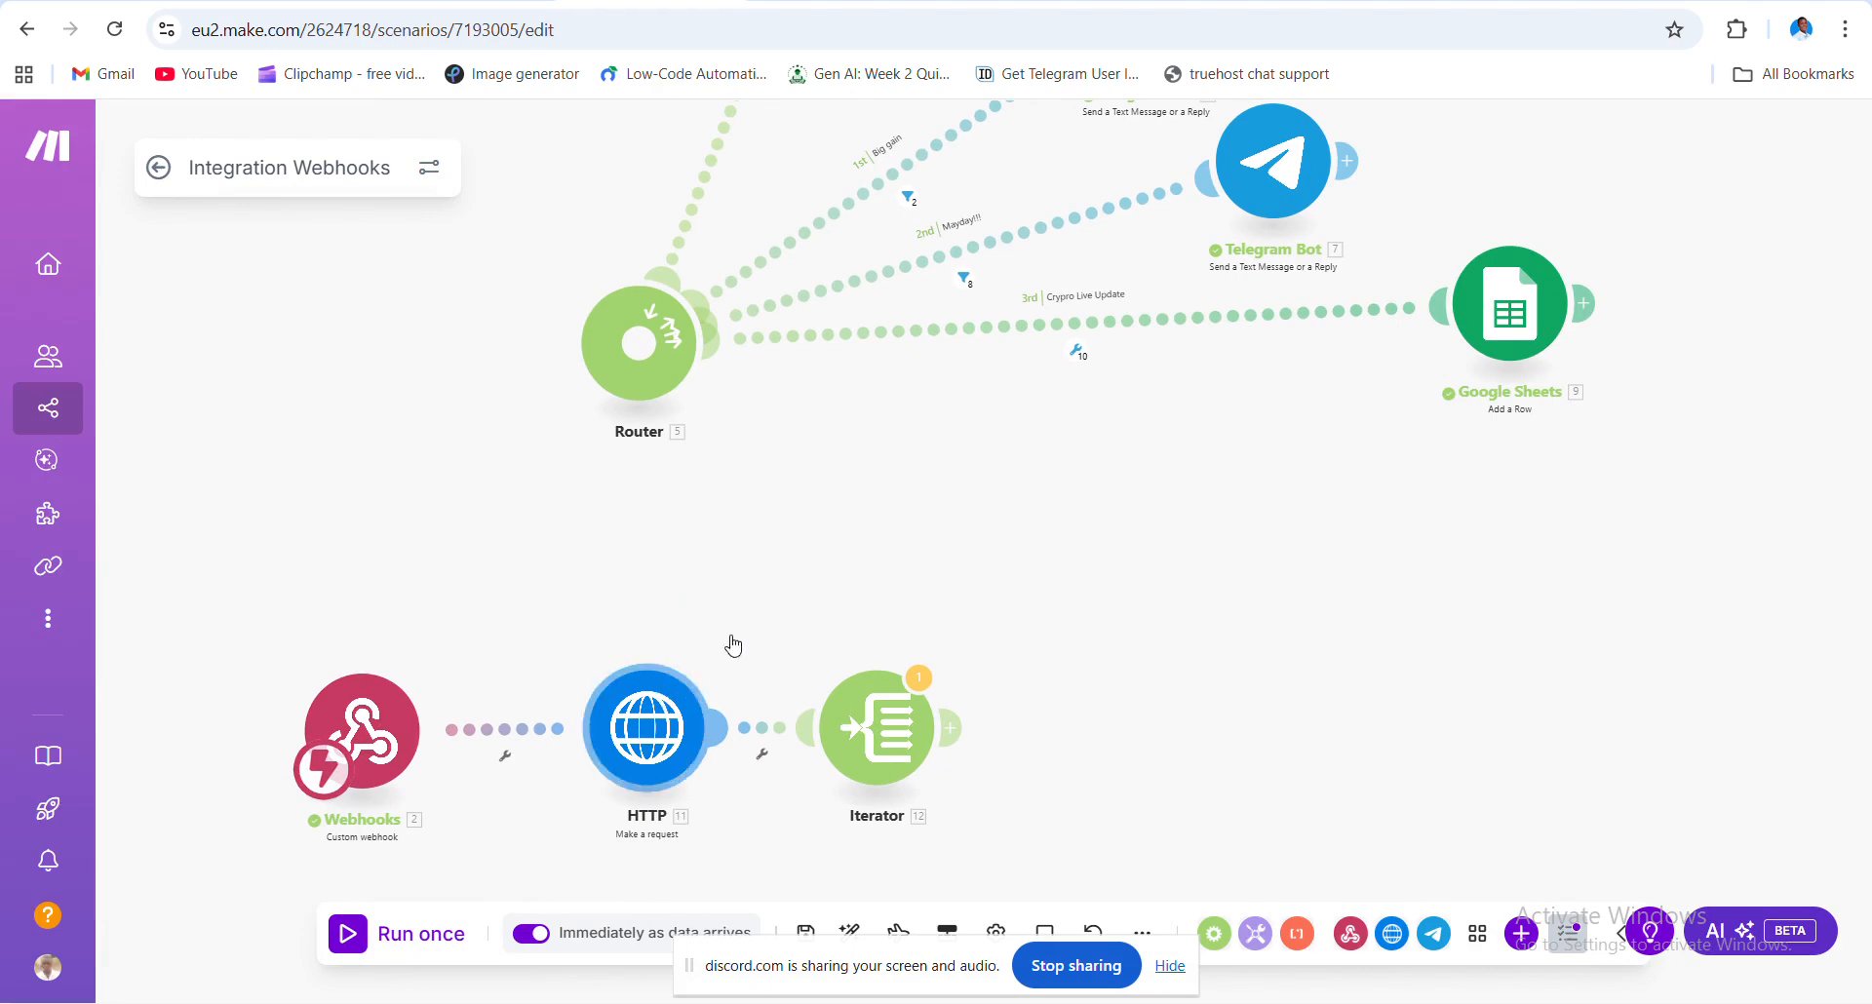
right_click(678, 722)
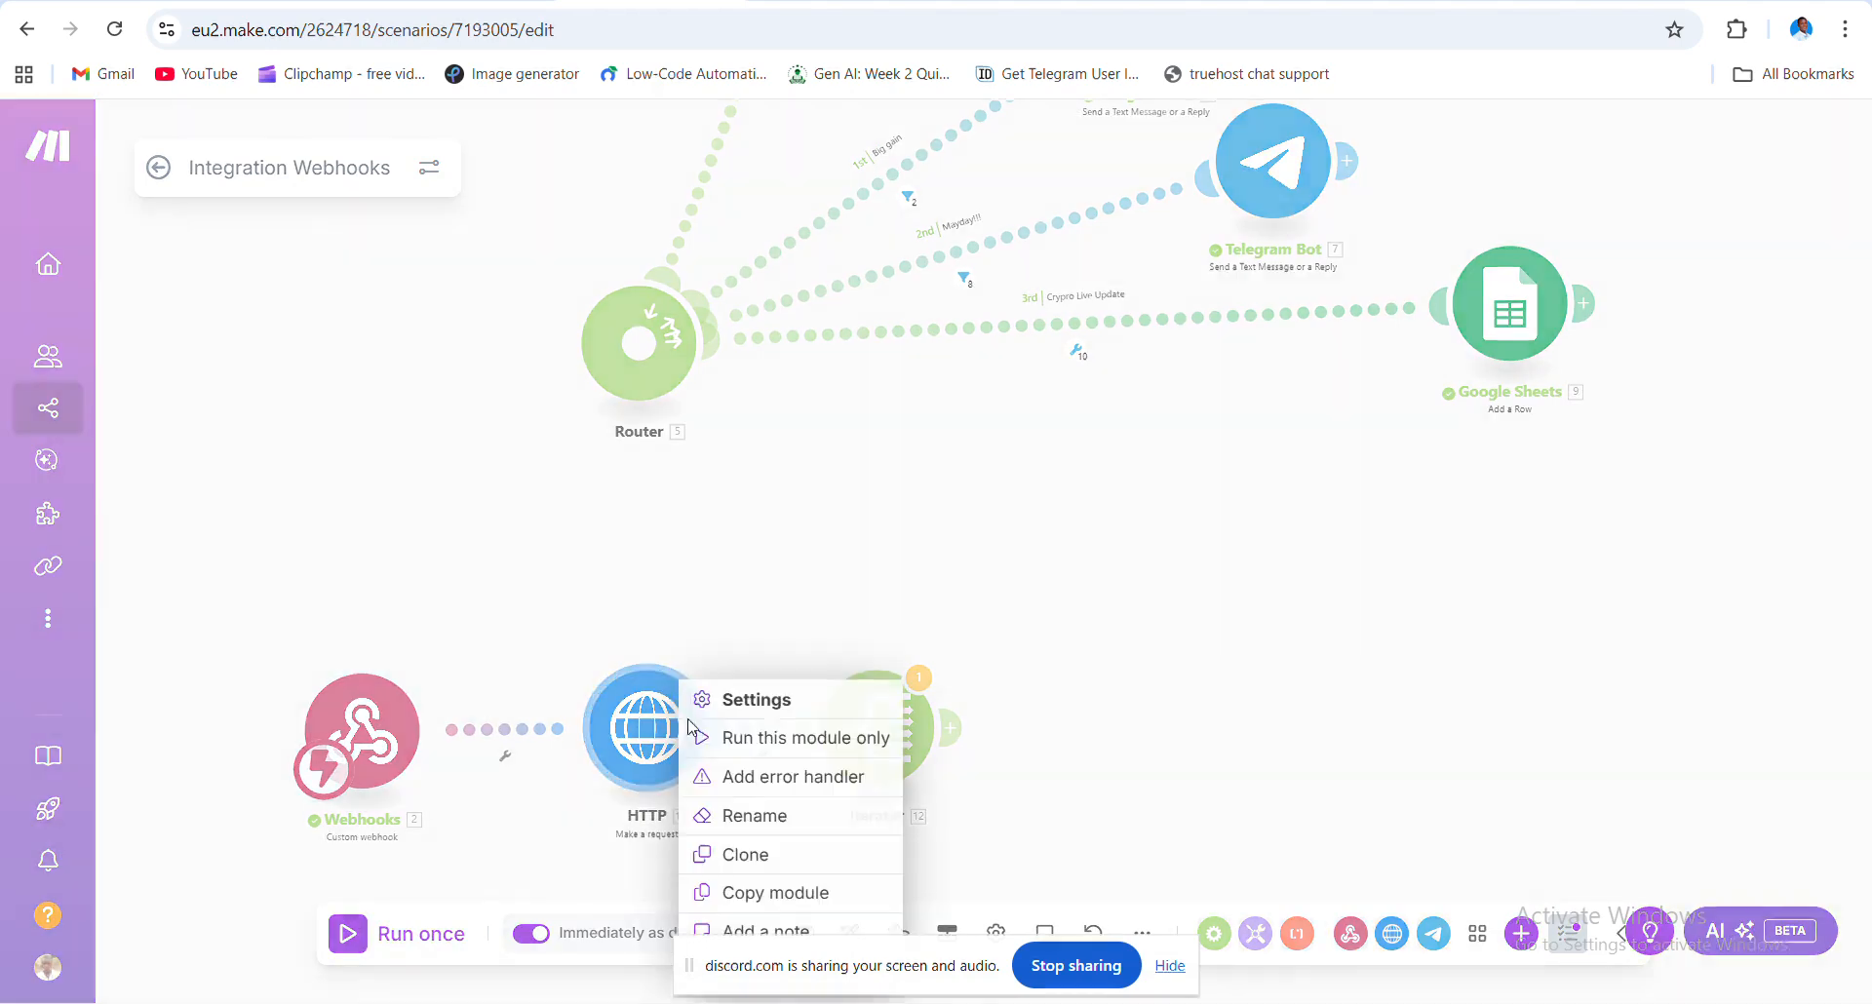
click(719, 731)
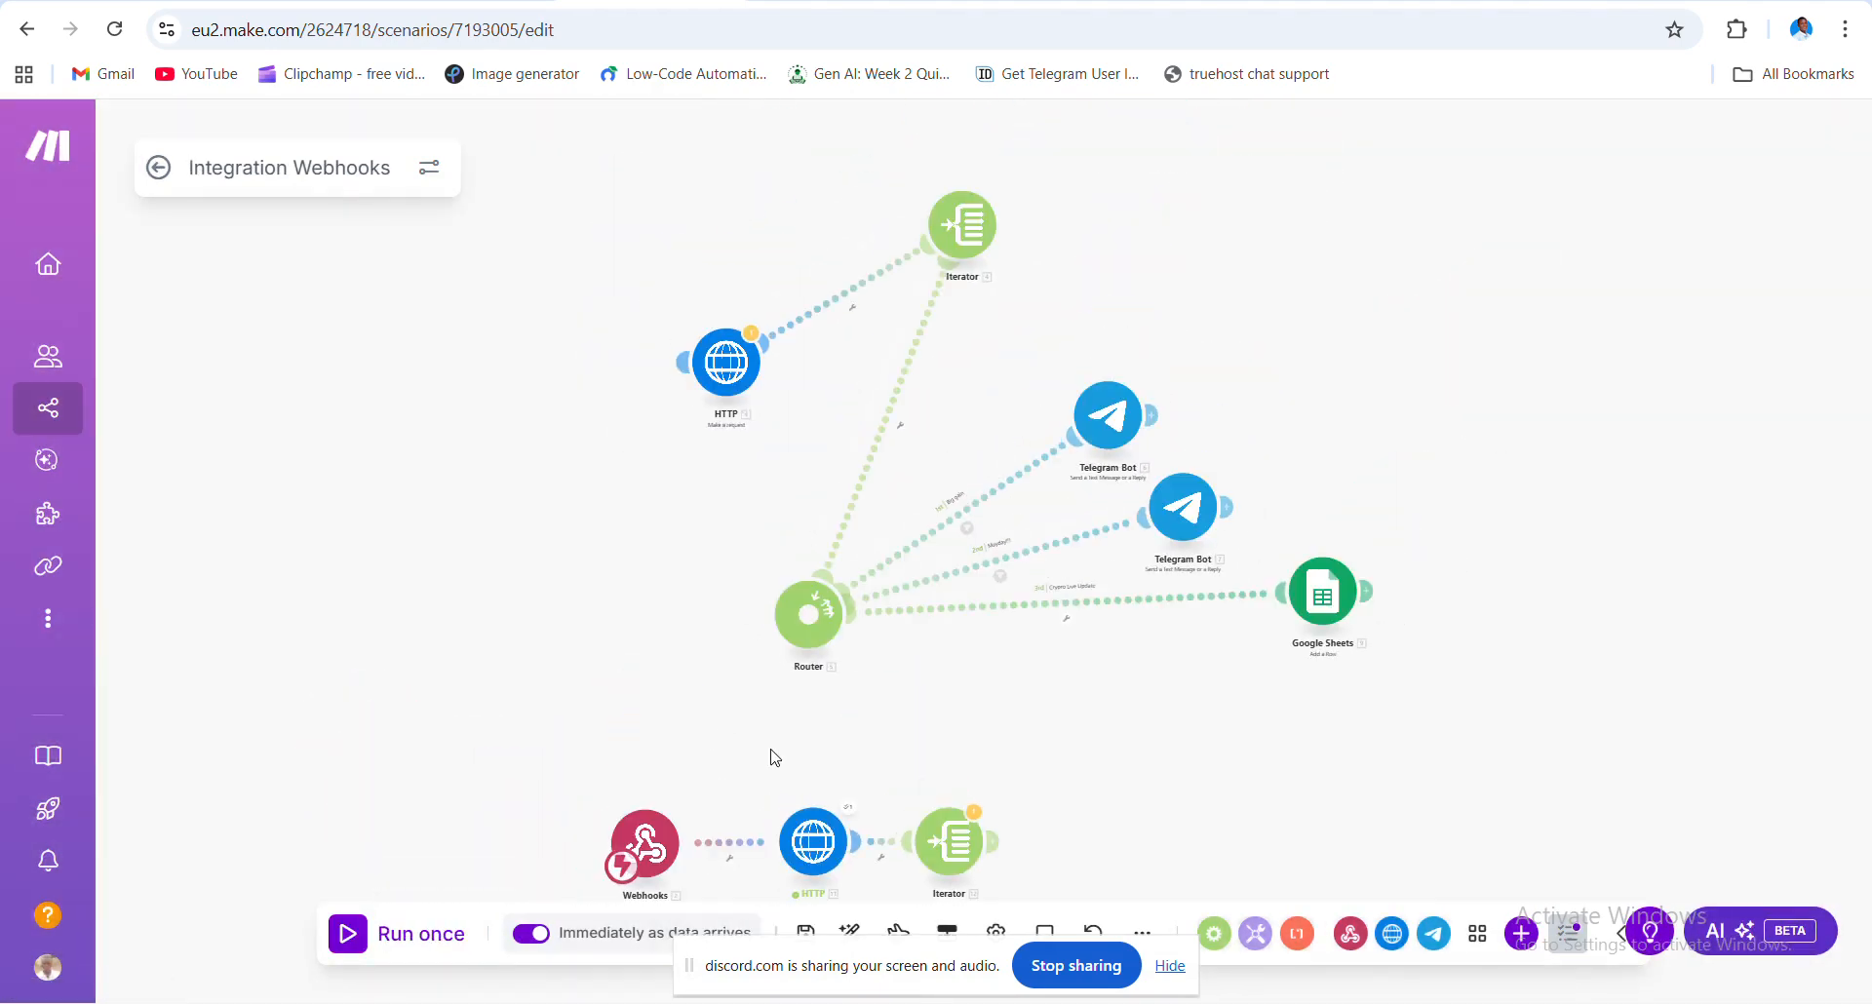
scroll(871, 782, up, 2)
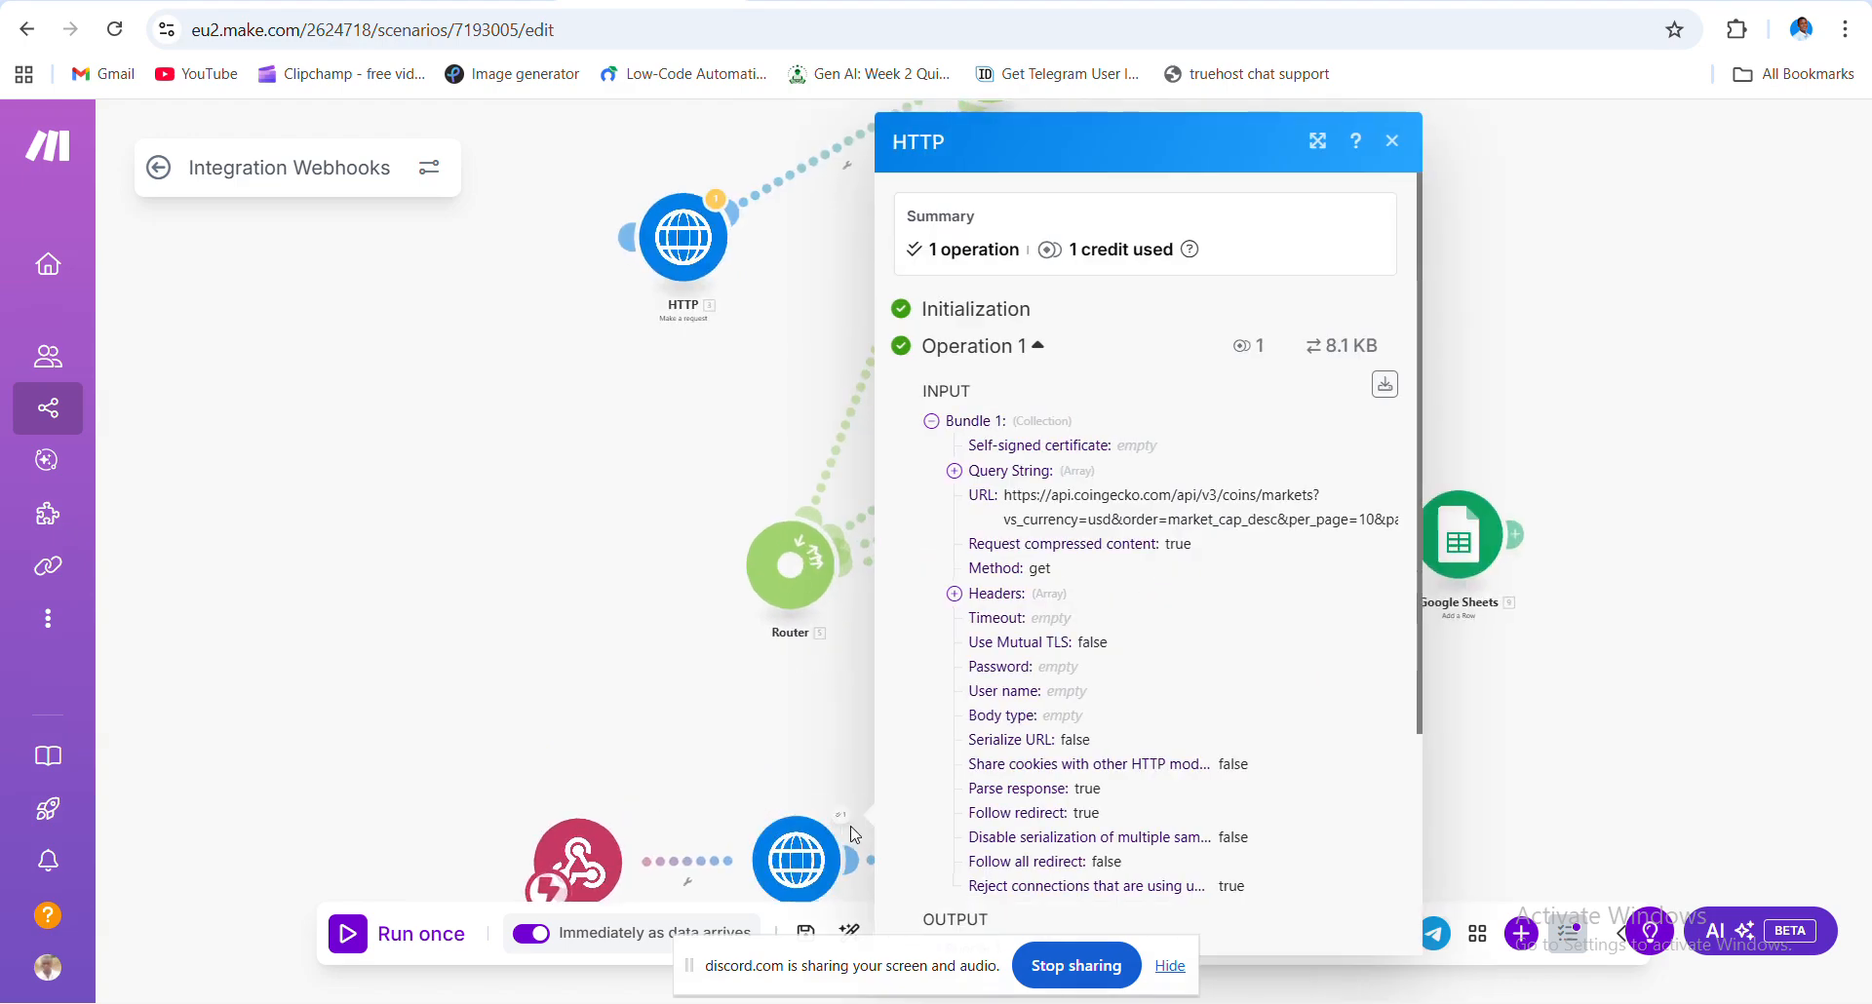
drag(774, 786, 646, 673)
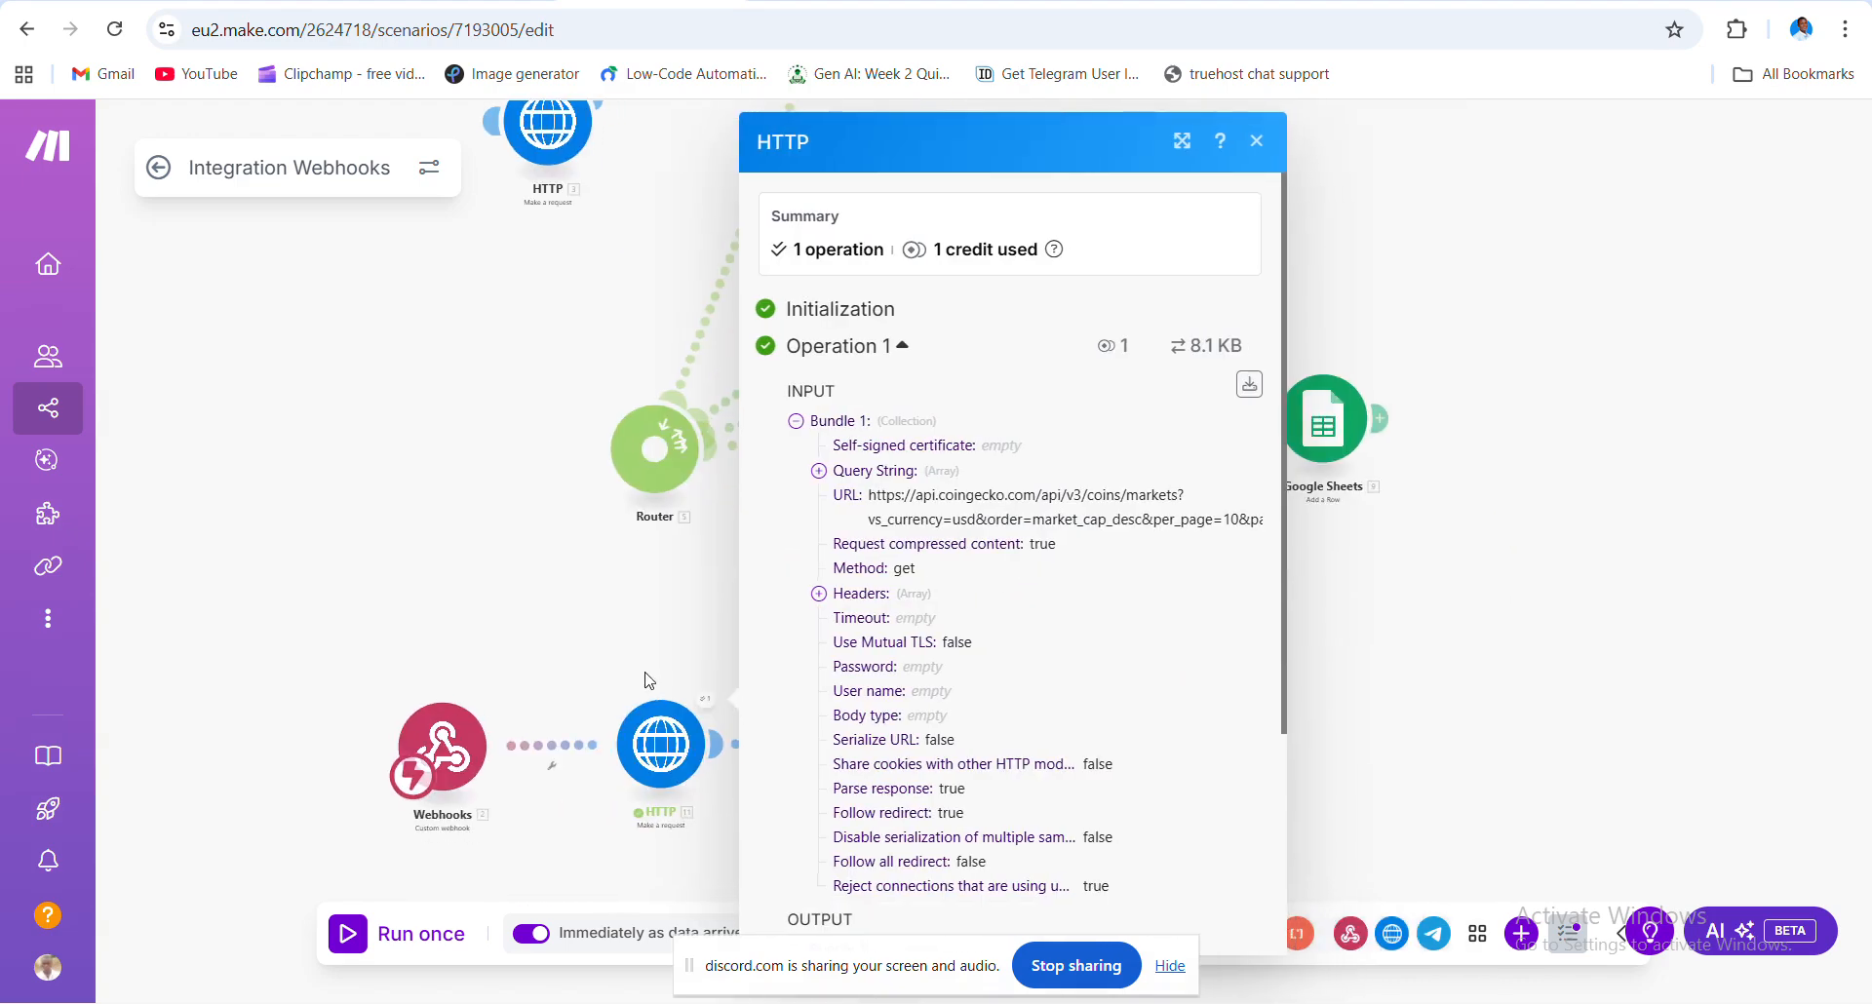
scroll(734, 734, up, 3)
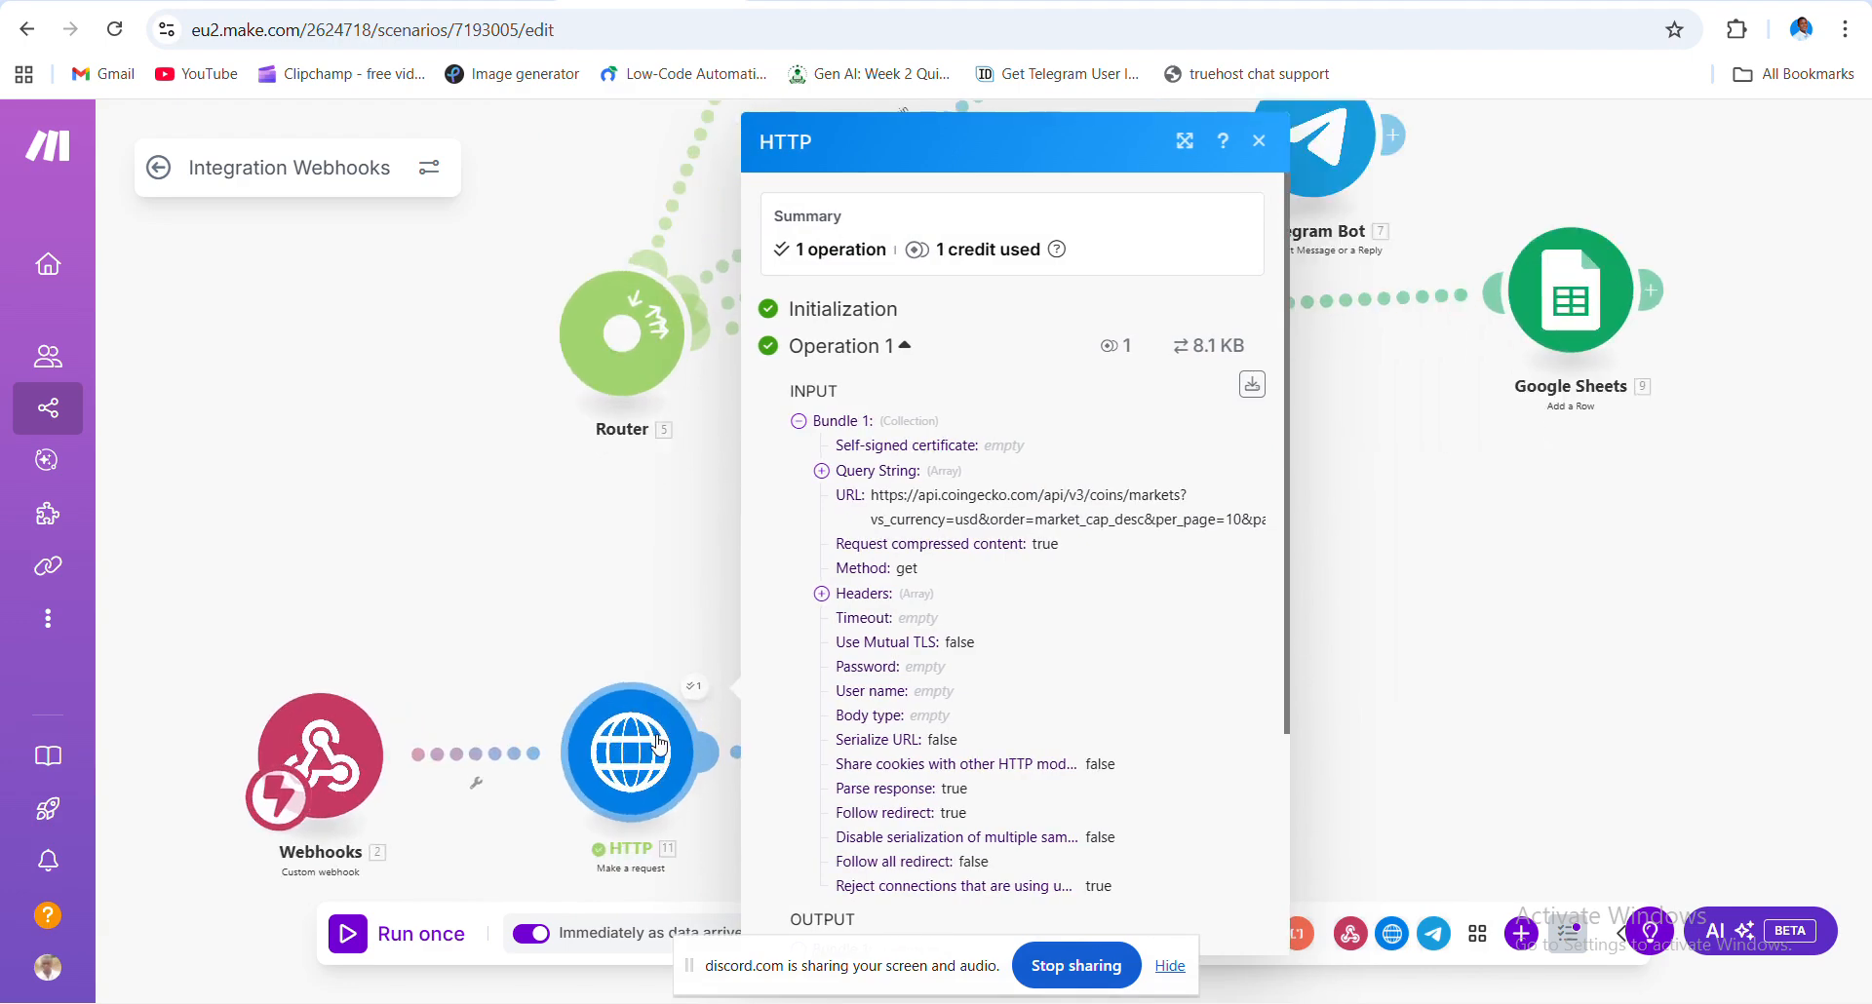
- Check the run results, expanding OUTPUT > Data to confirm the coin records and status 200
click(1259, 143)
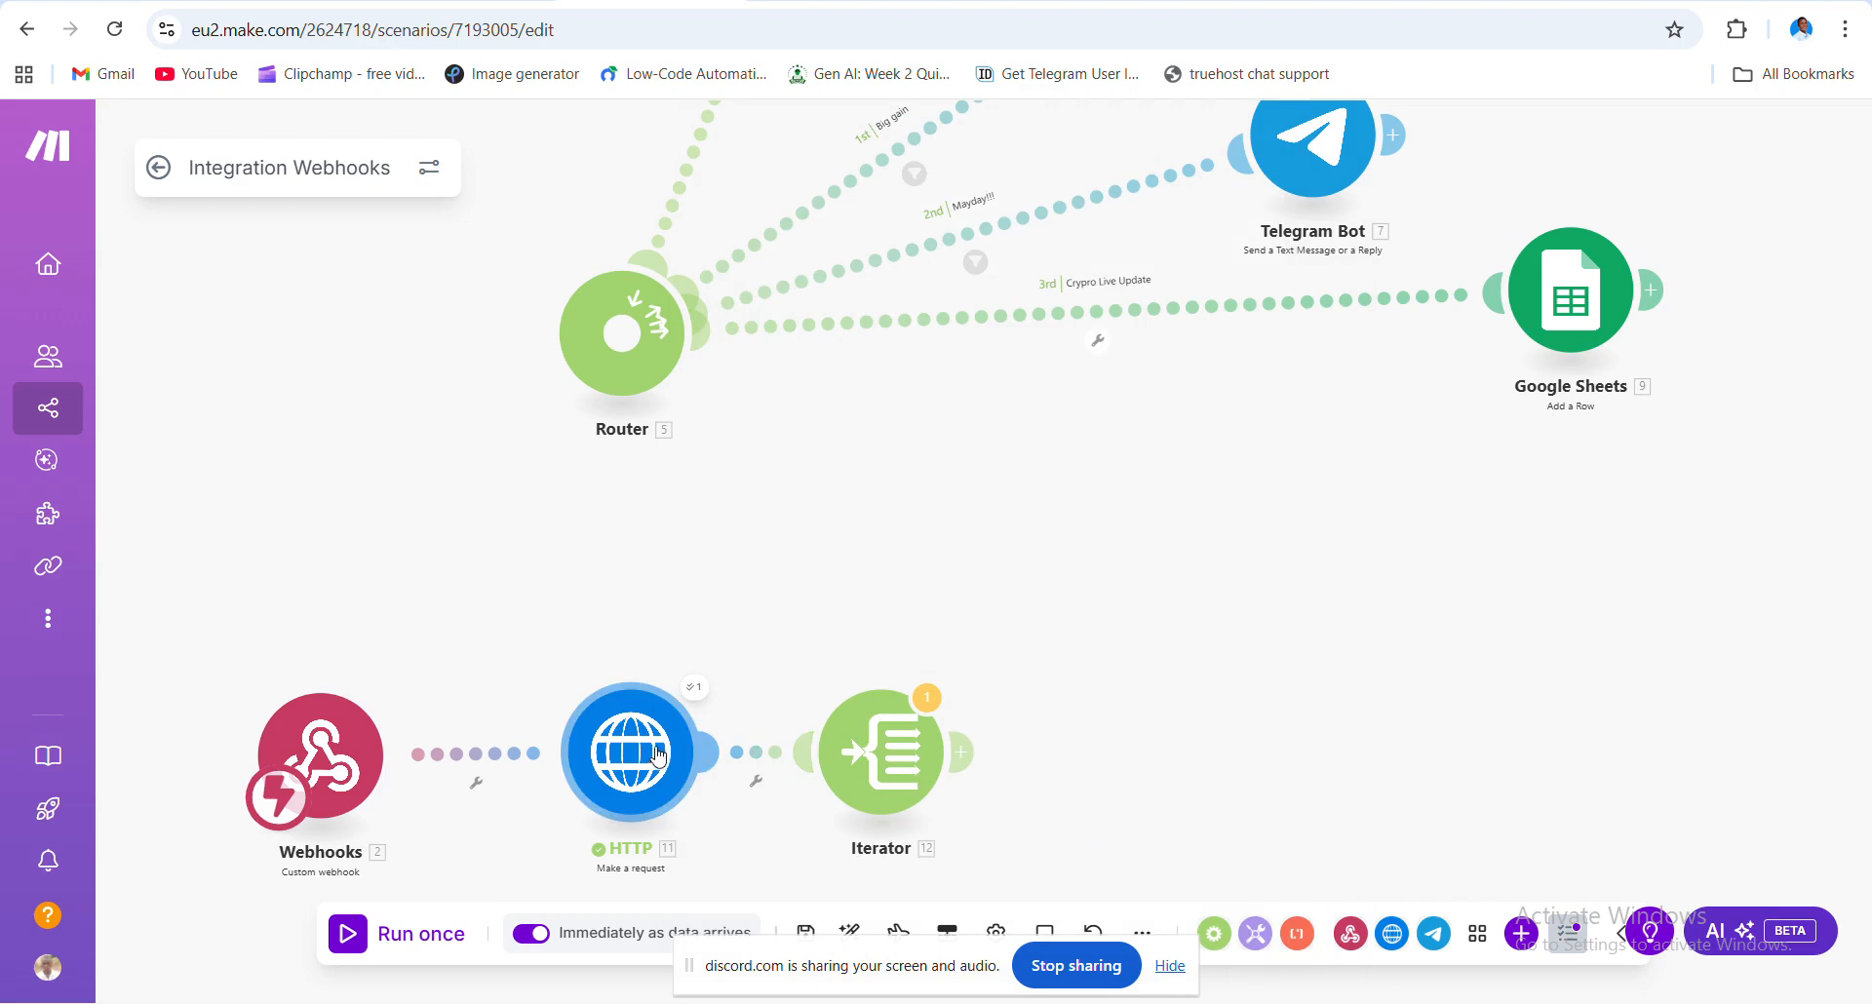
click(694, 688)
scroll(839, 683, down, 3)
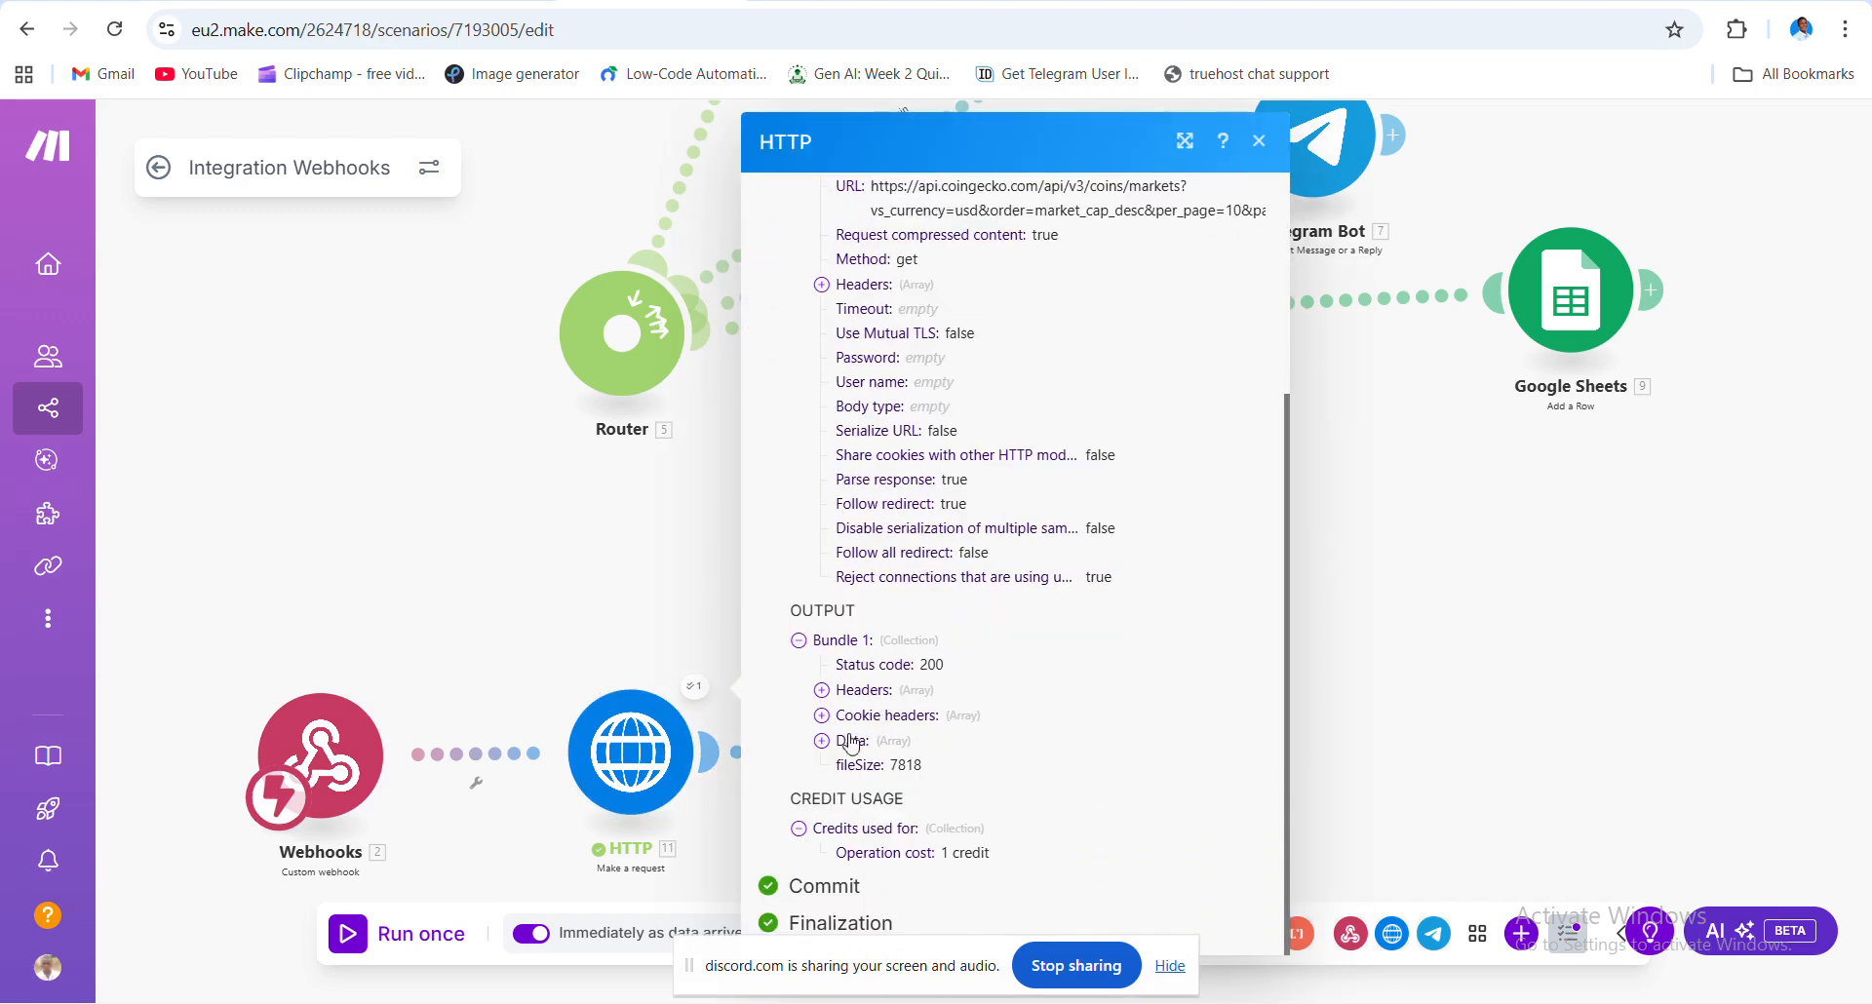
click(823, 741)
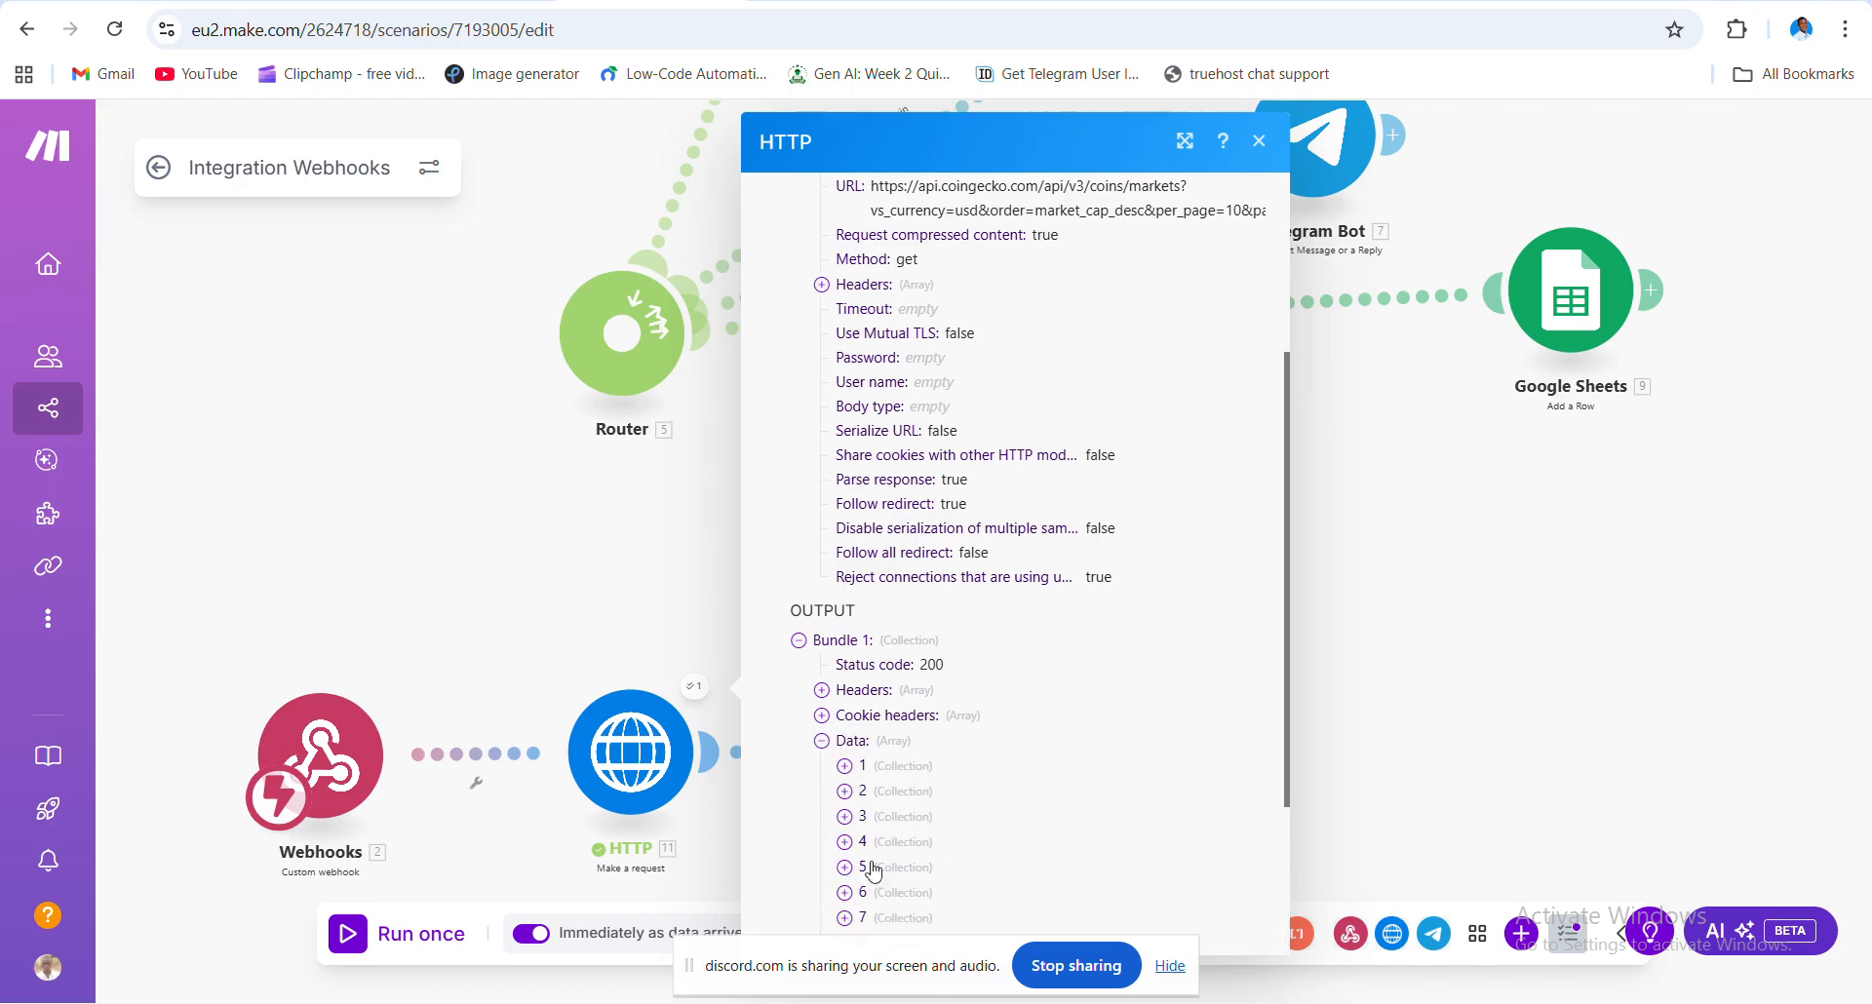
click(1259, 142)
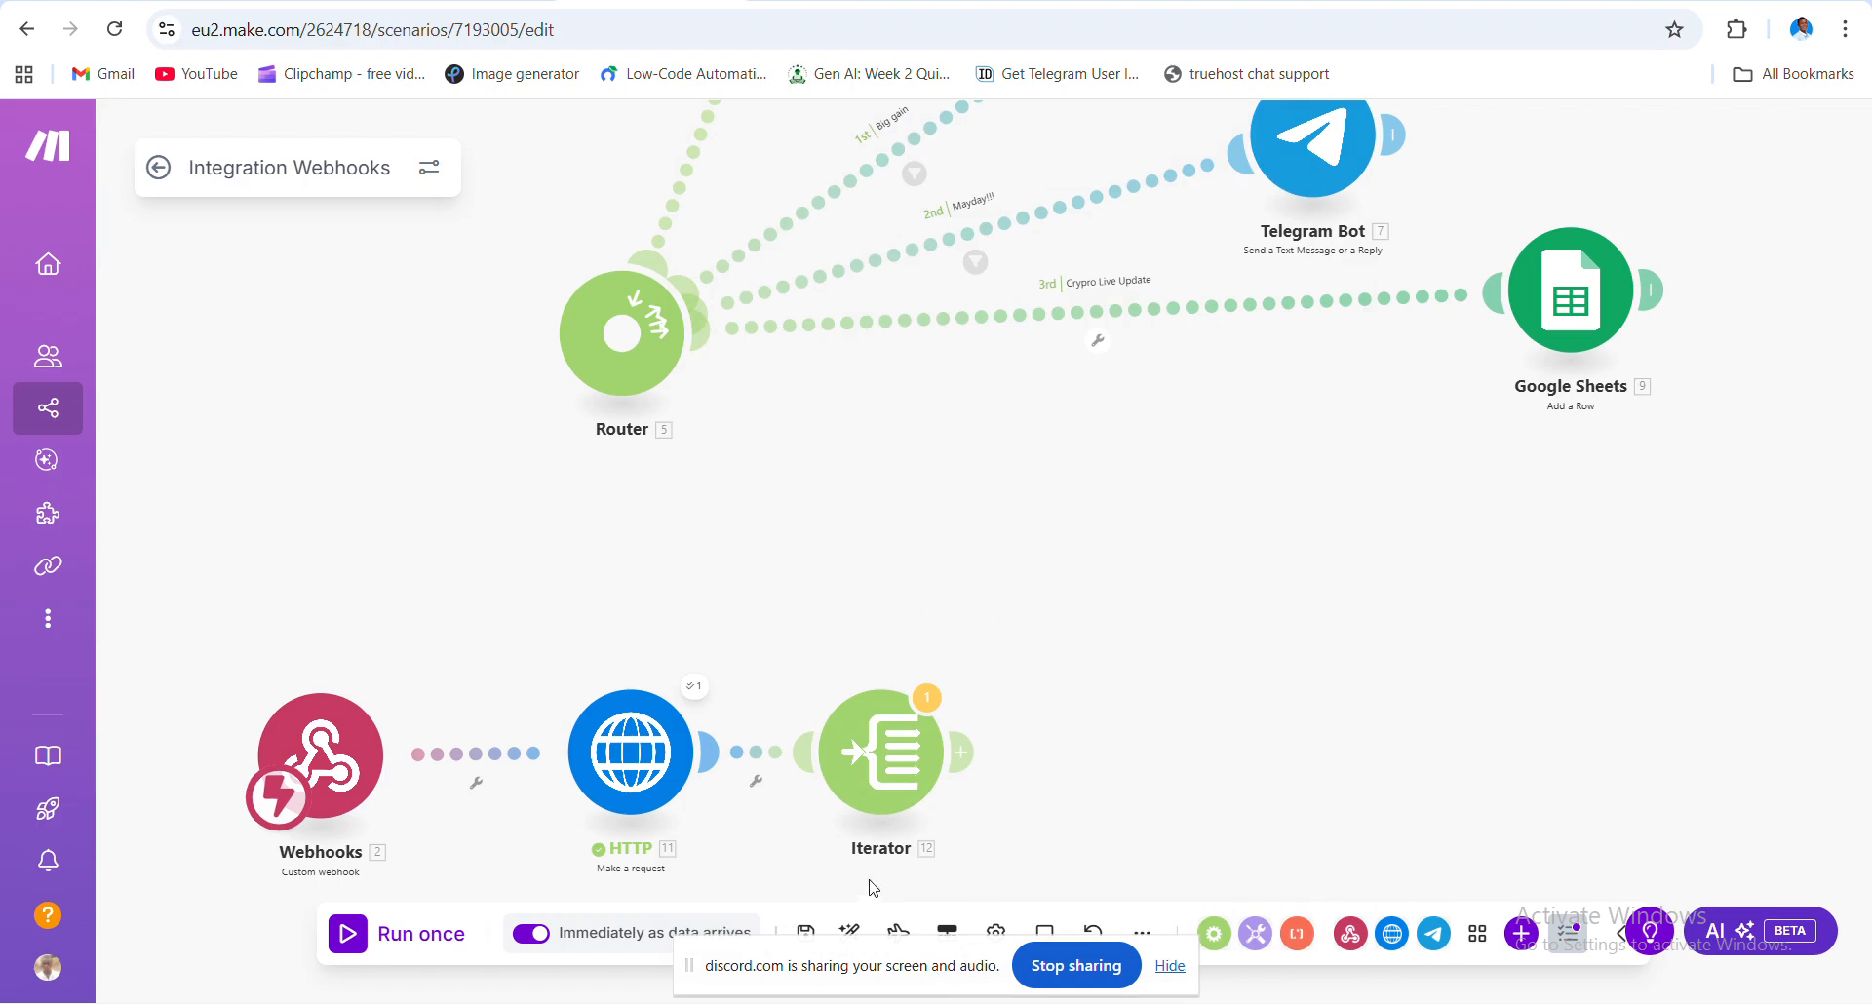
- Map the HTTP module's 11. Data[] array into the Iterator's Array field and save
click(897, 770)
click(1201, 753)
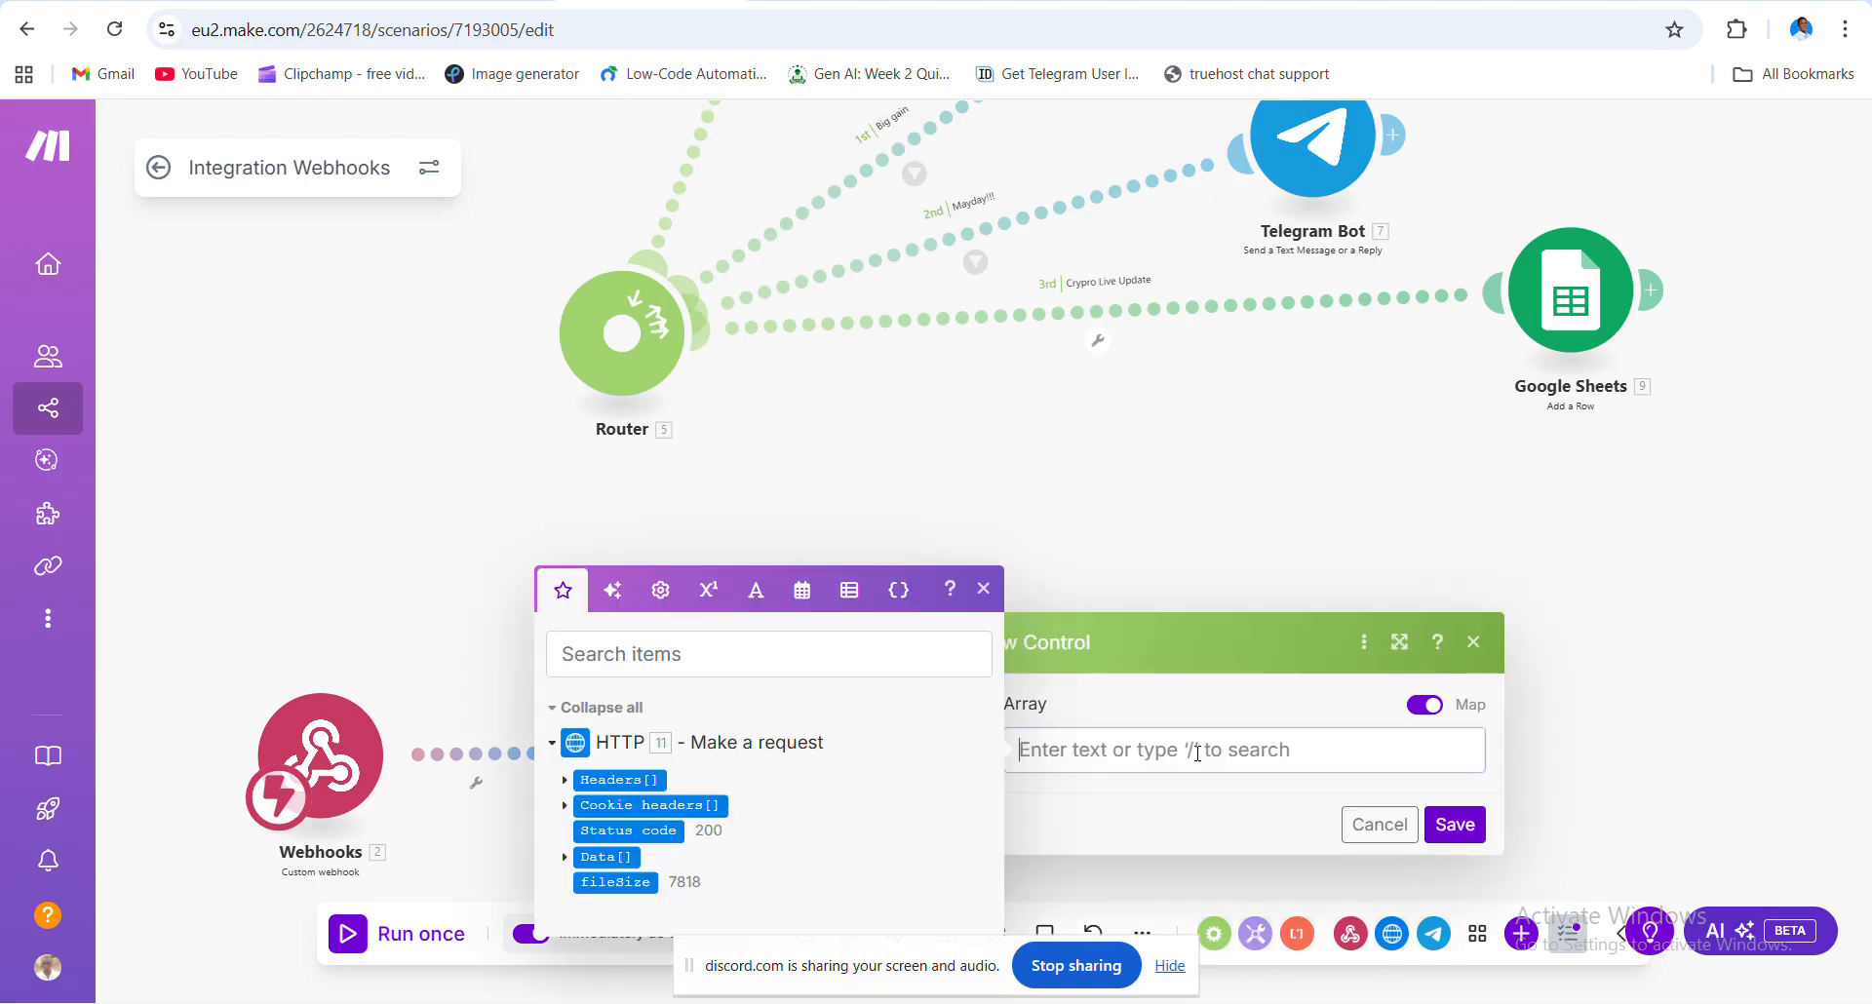
click(566, 862)
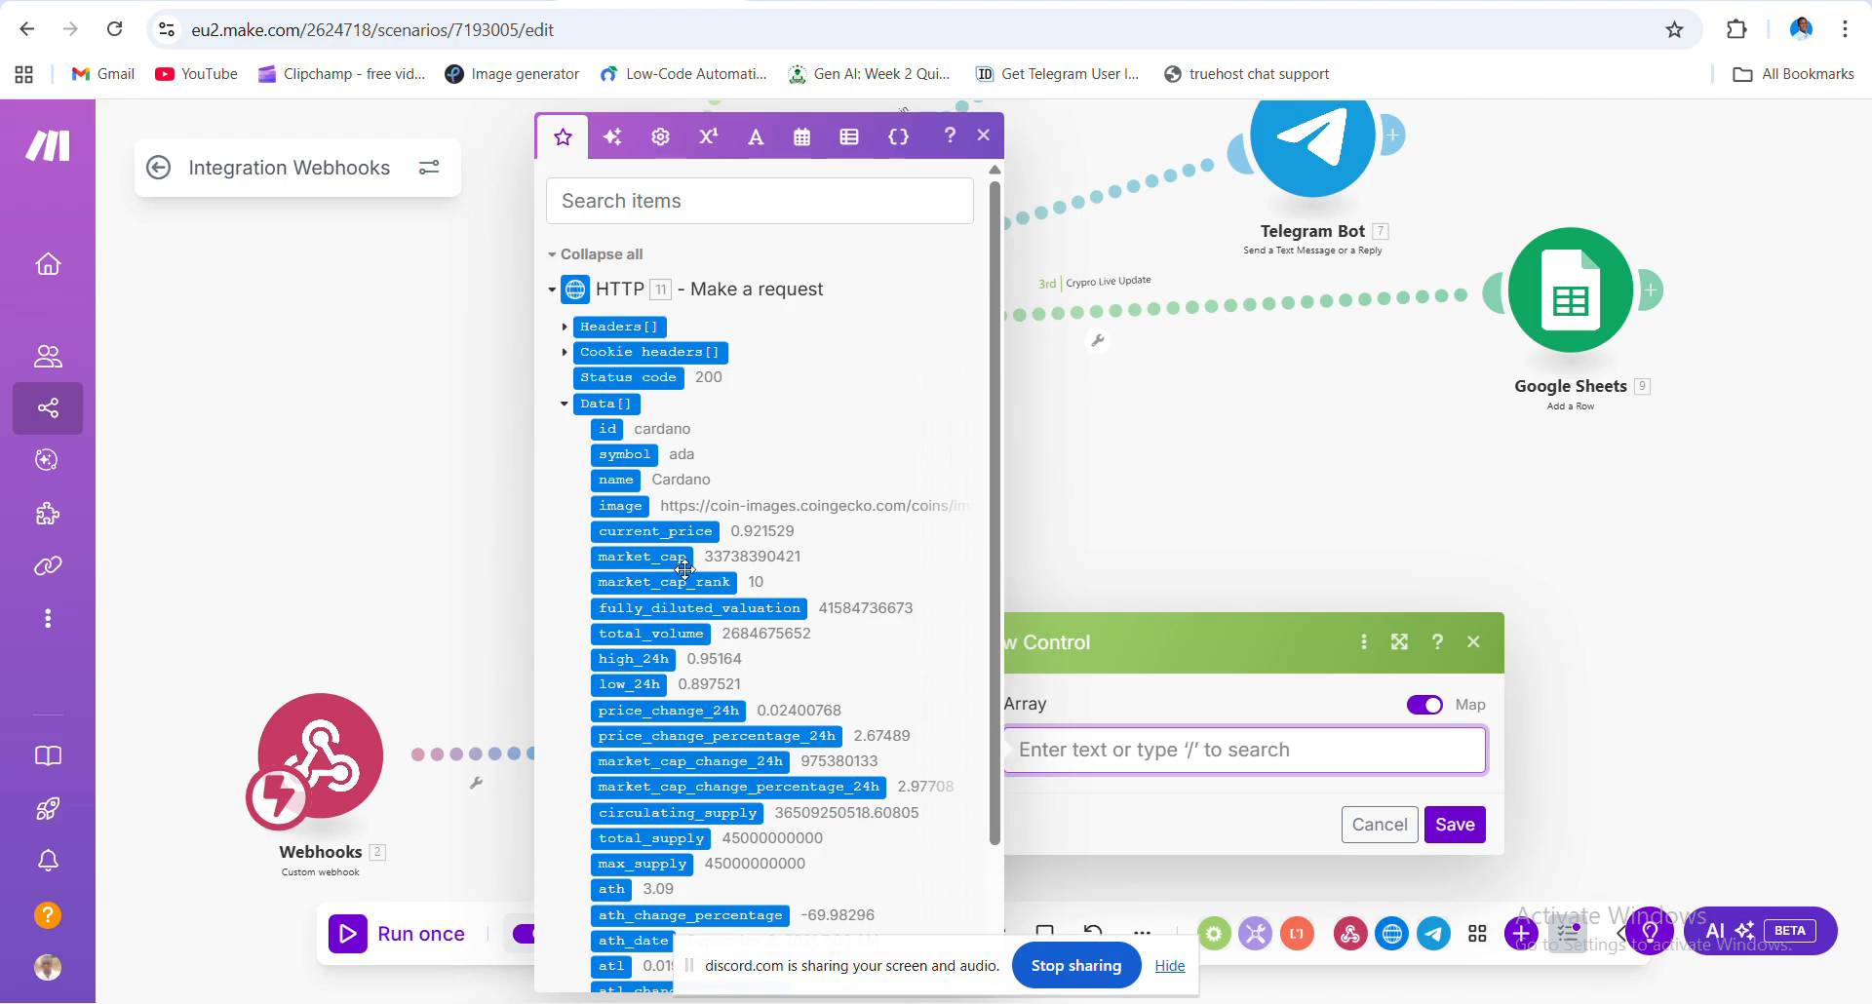
click(565, 407)
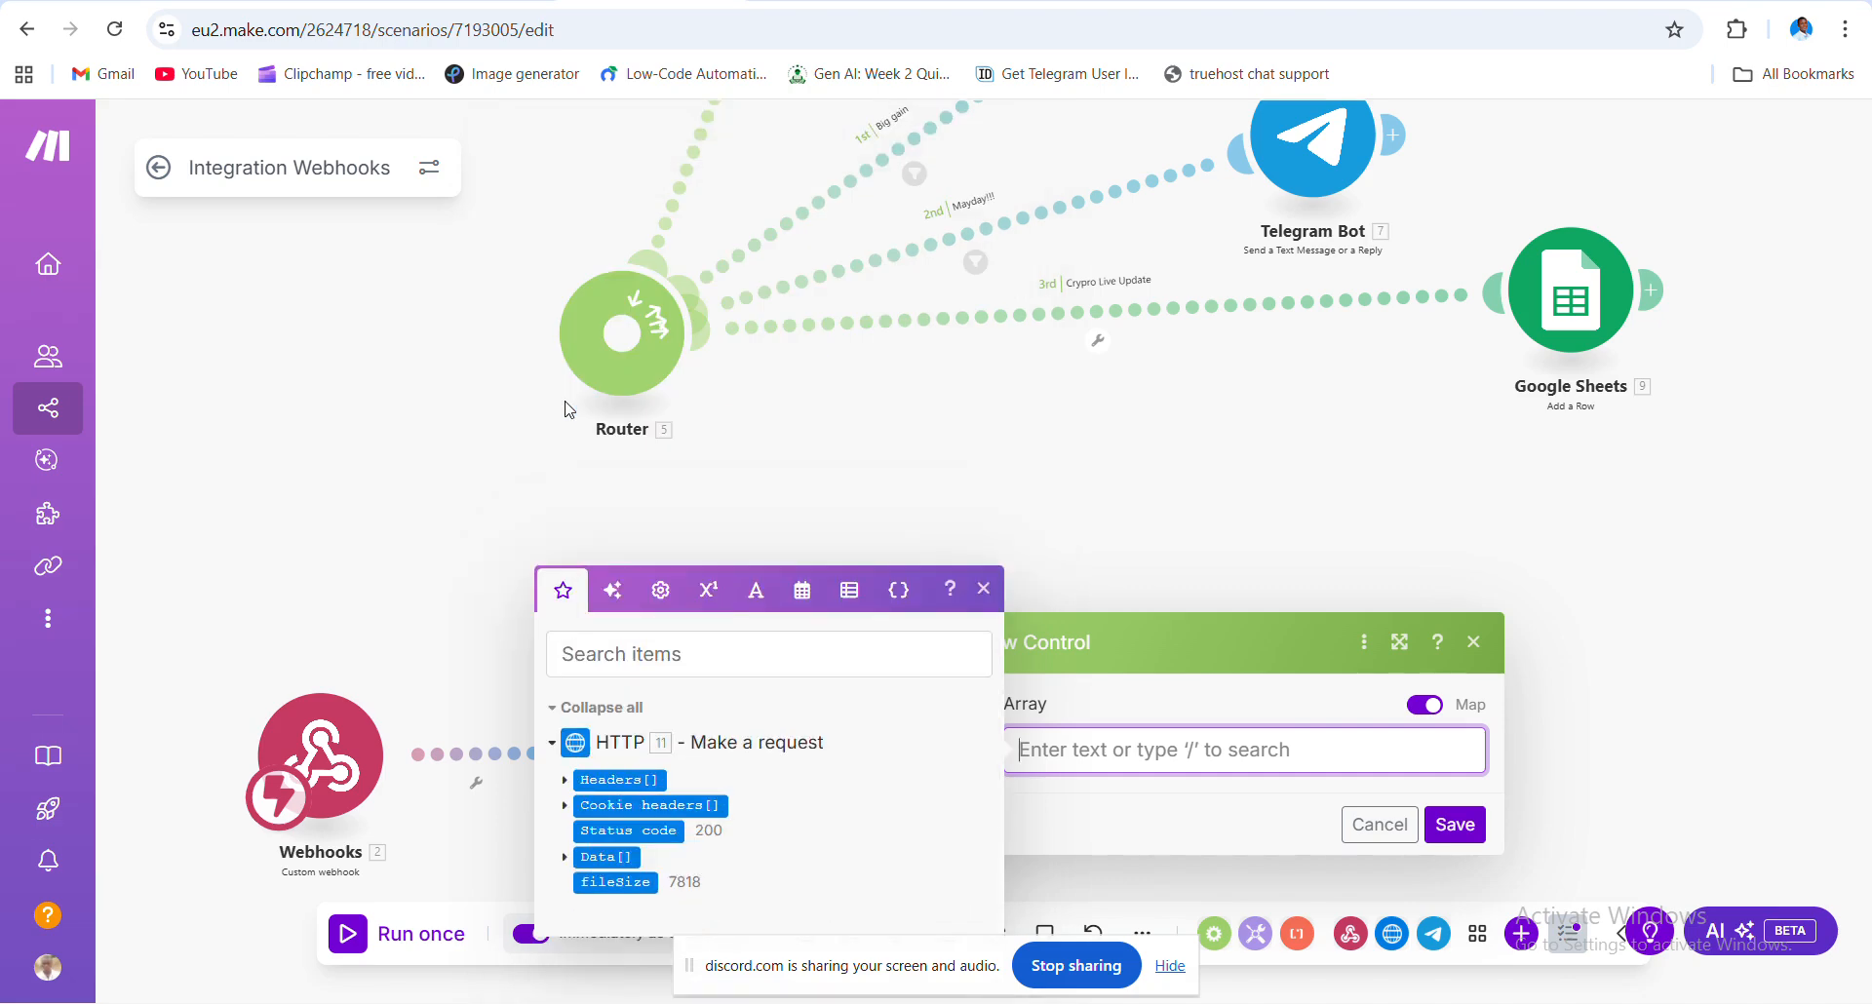
click(604, 858)
click(1180, 830)
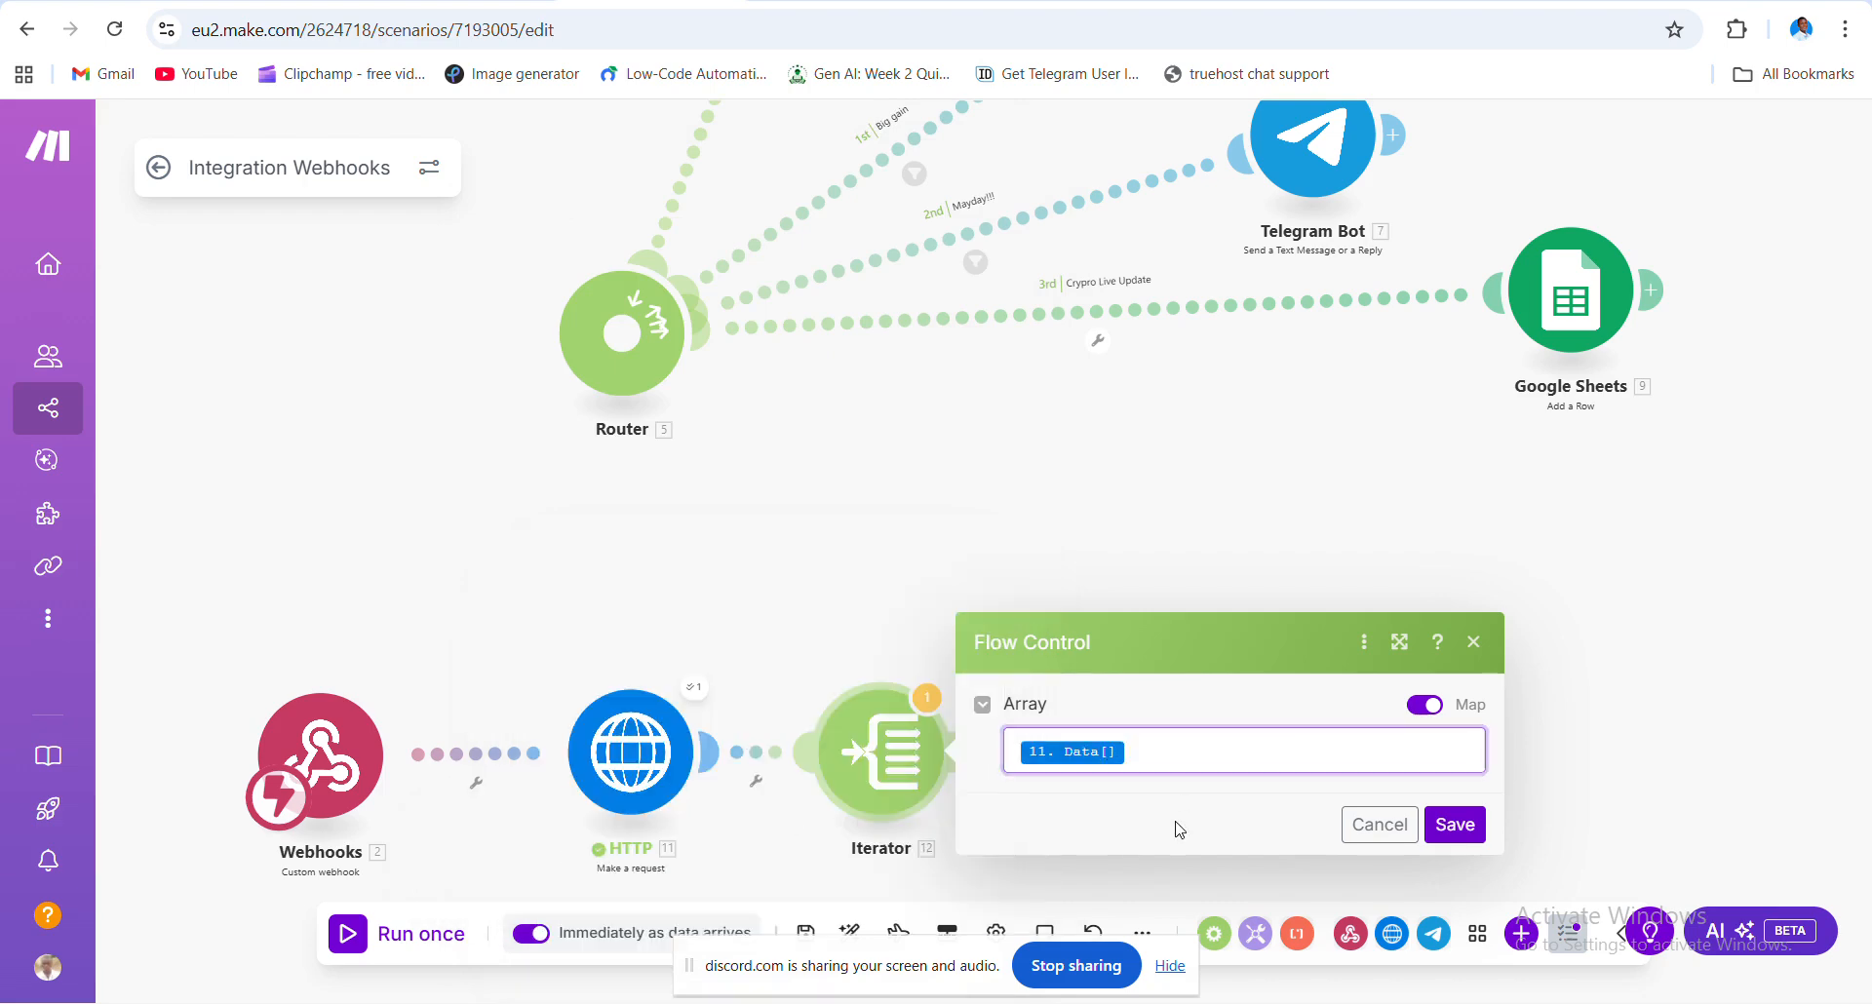
click(1470, 830)
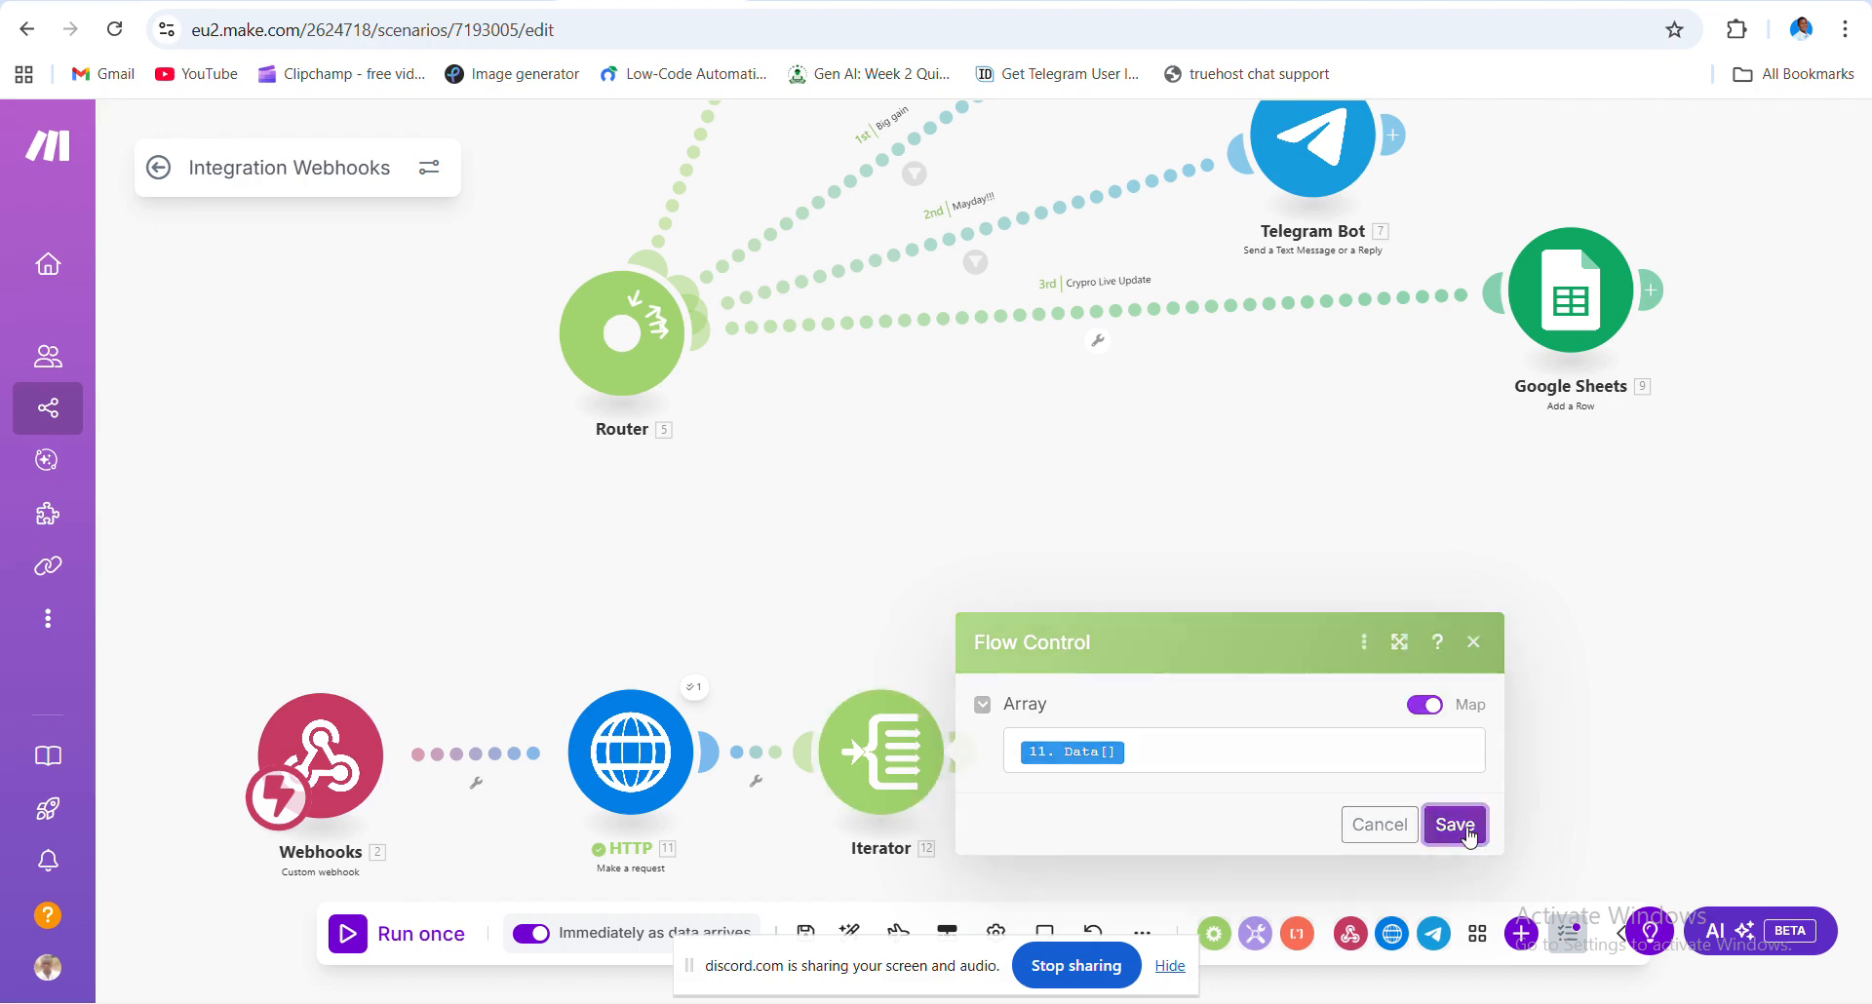
- Drag the HTTP module left toward Webhooks and the Iterator left toward HTTP
drag(1318, 779, 1080, 666)
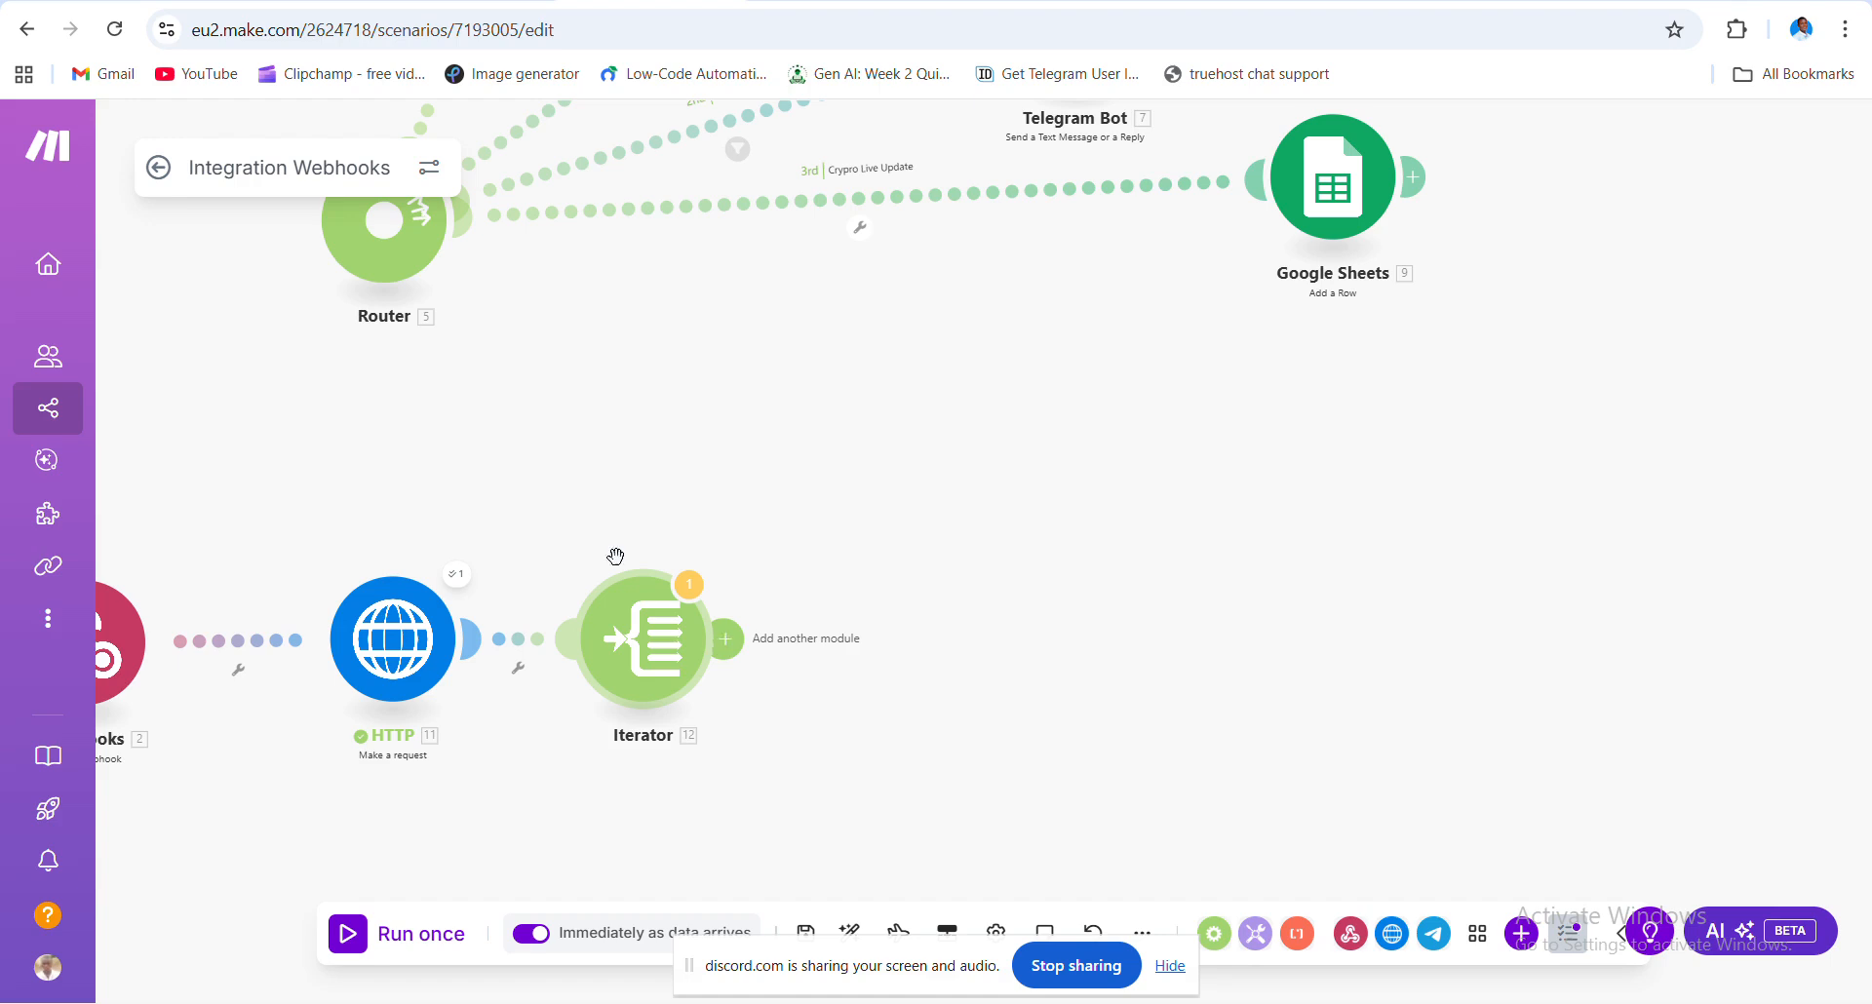
drag(522, 477, 654, 546)
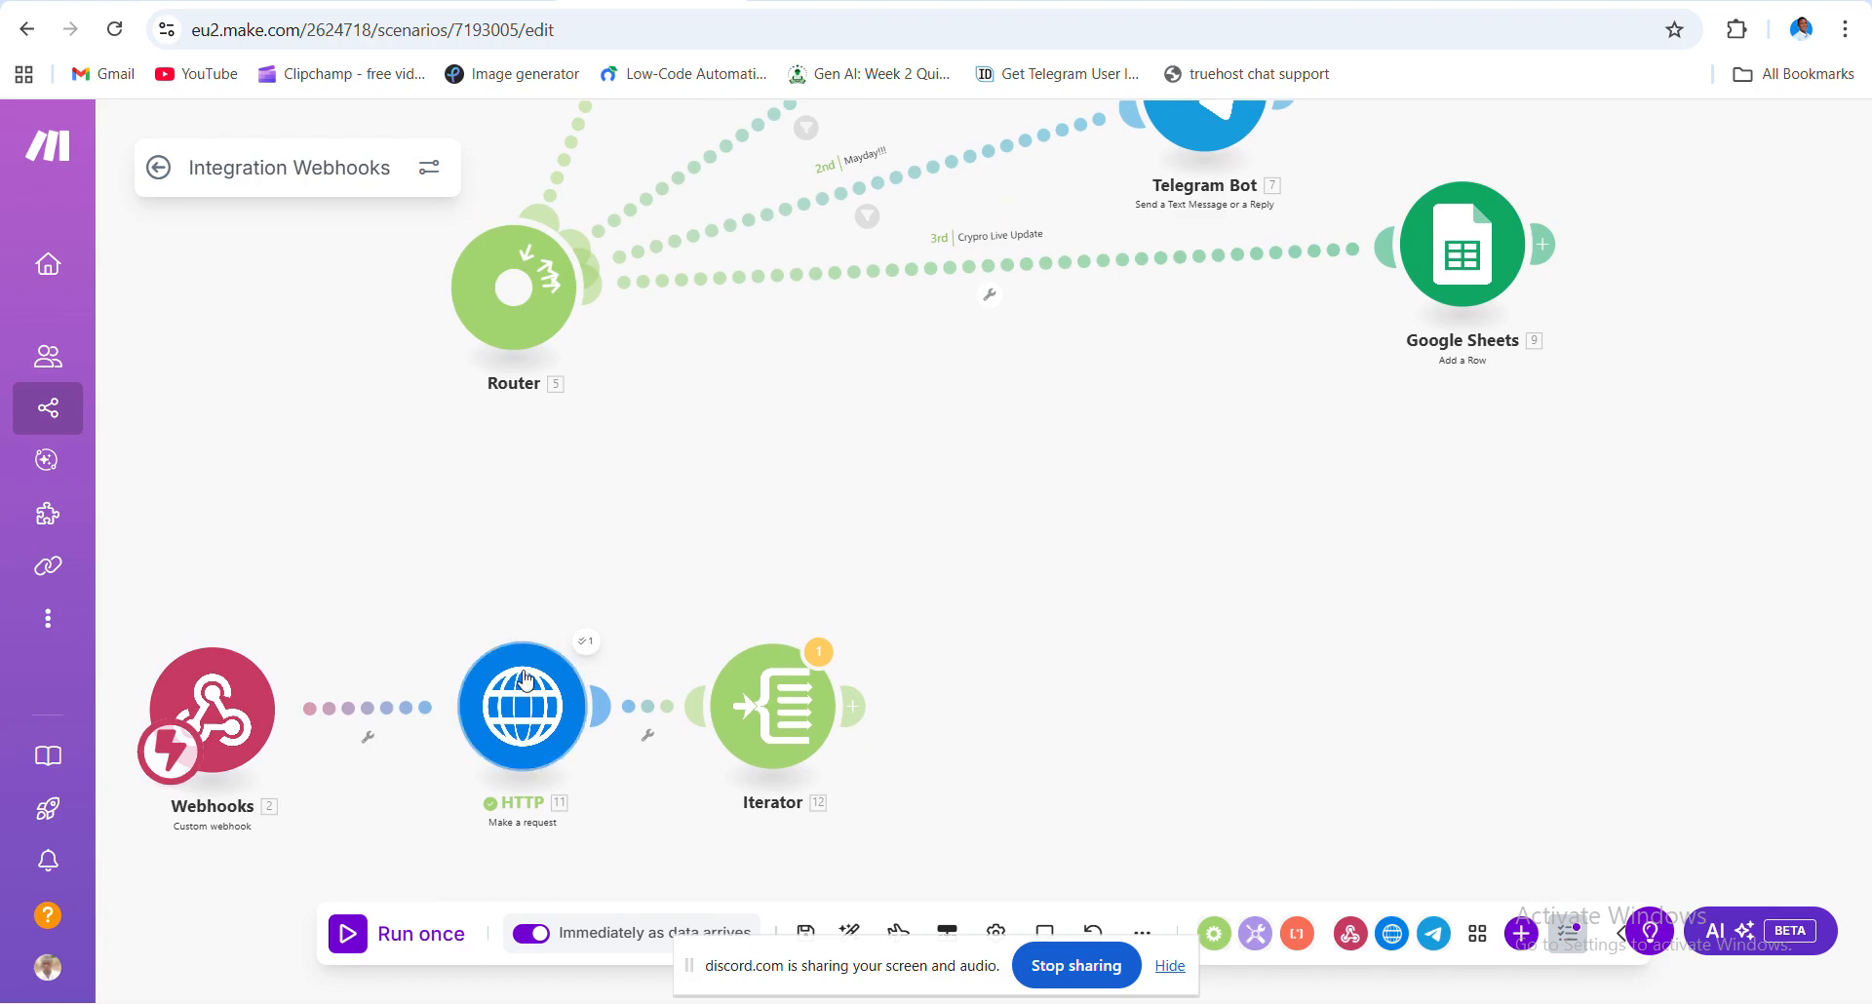
drag(508, 702, 423, 701)
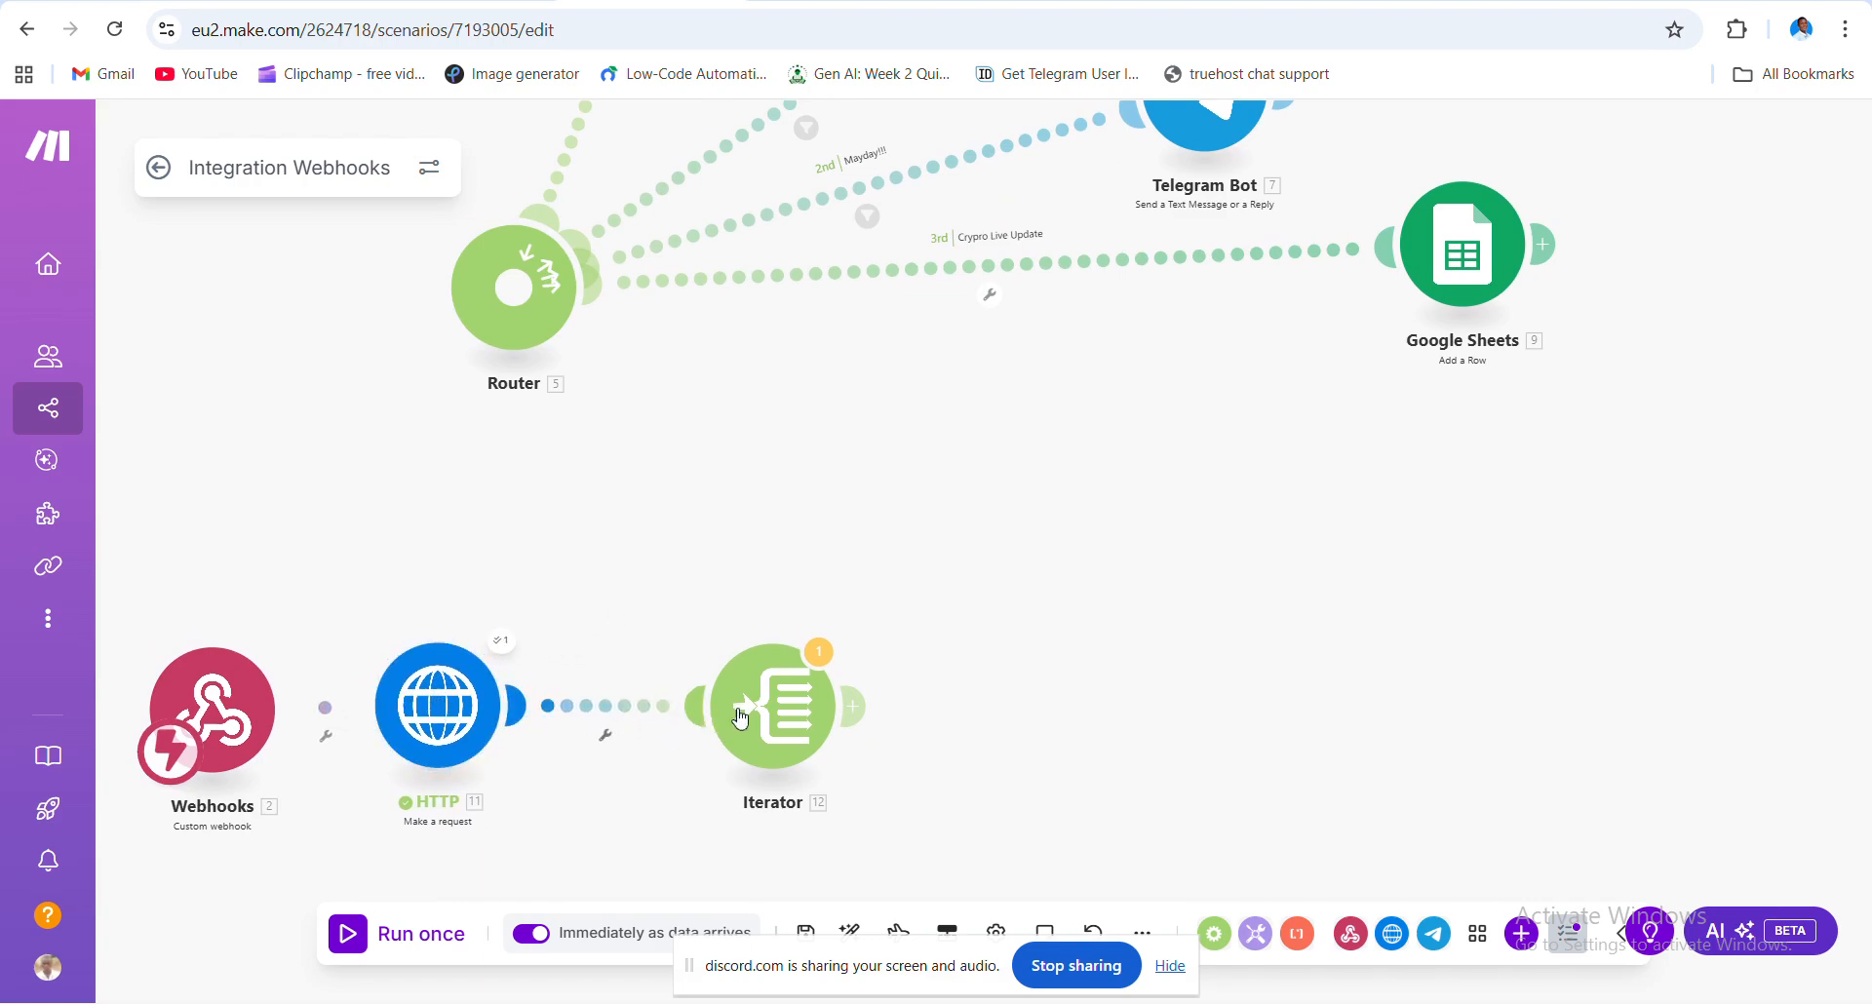
drag(776, 707, 690, 702)
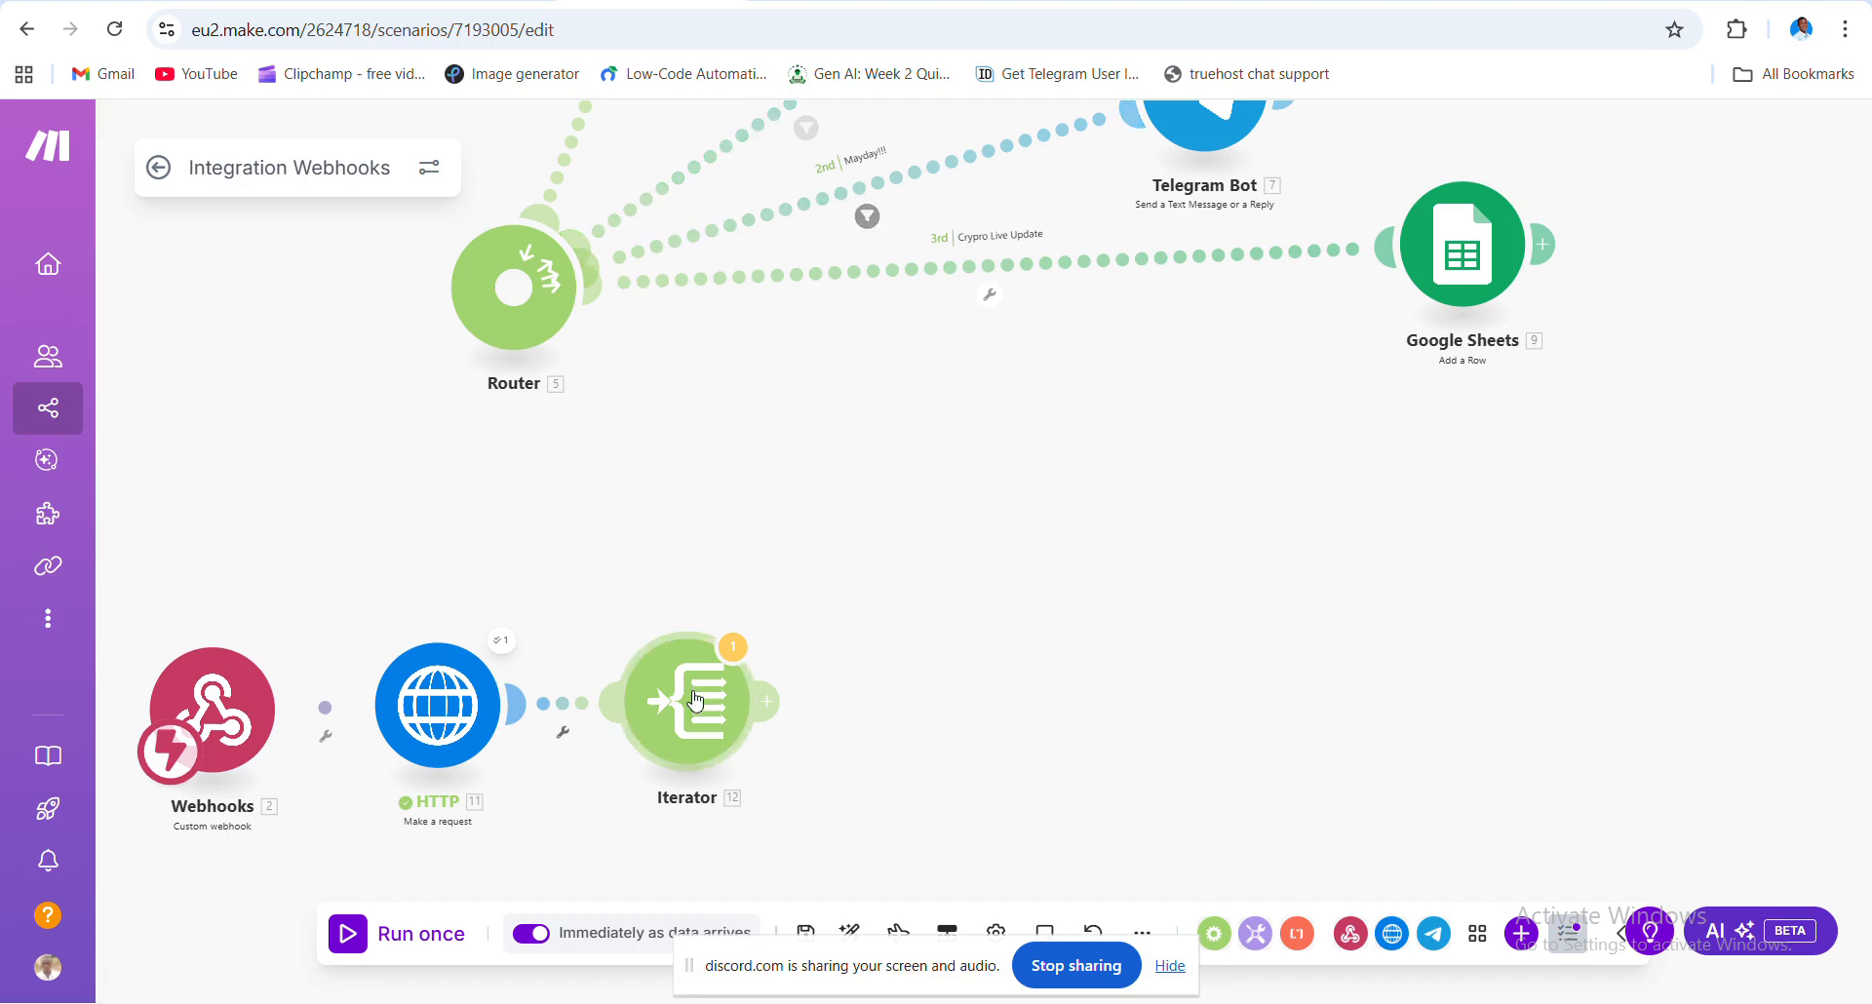
- Add a Flow Control Router after the Iterator and give it a third route
click(773, 708)
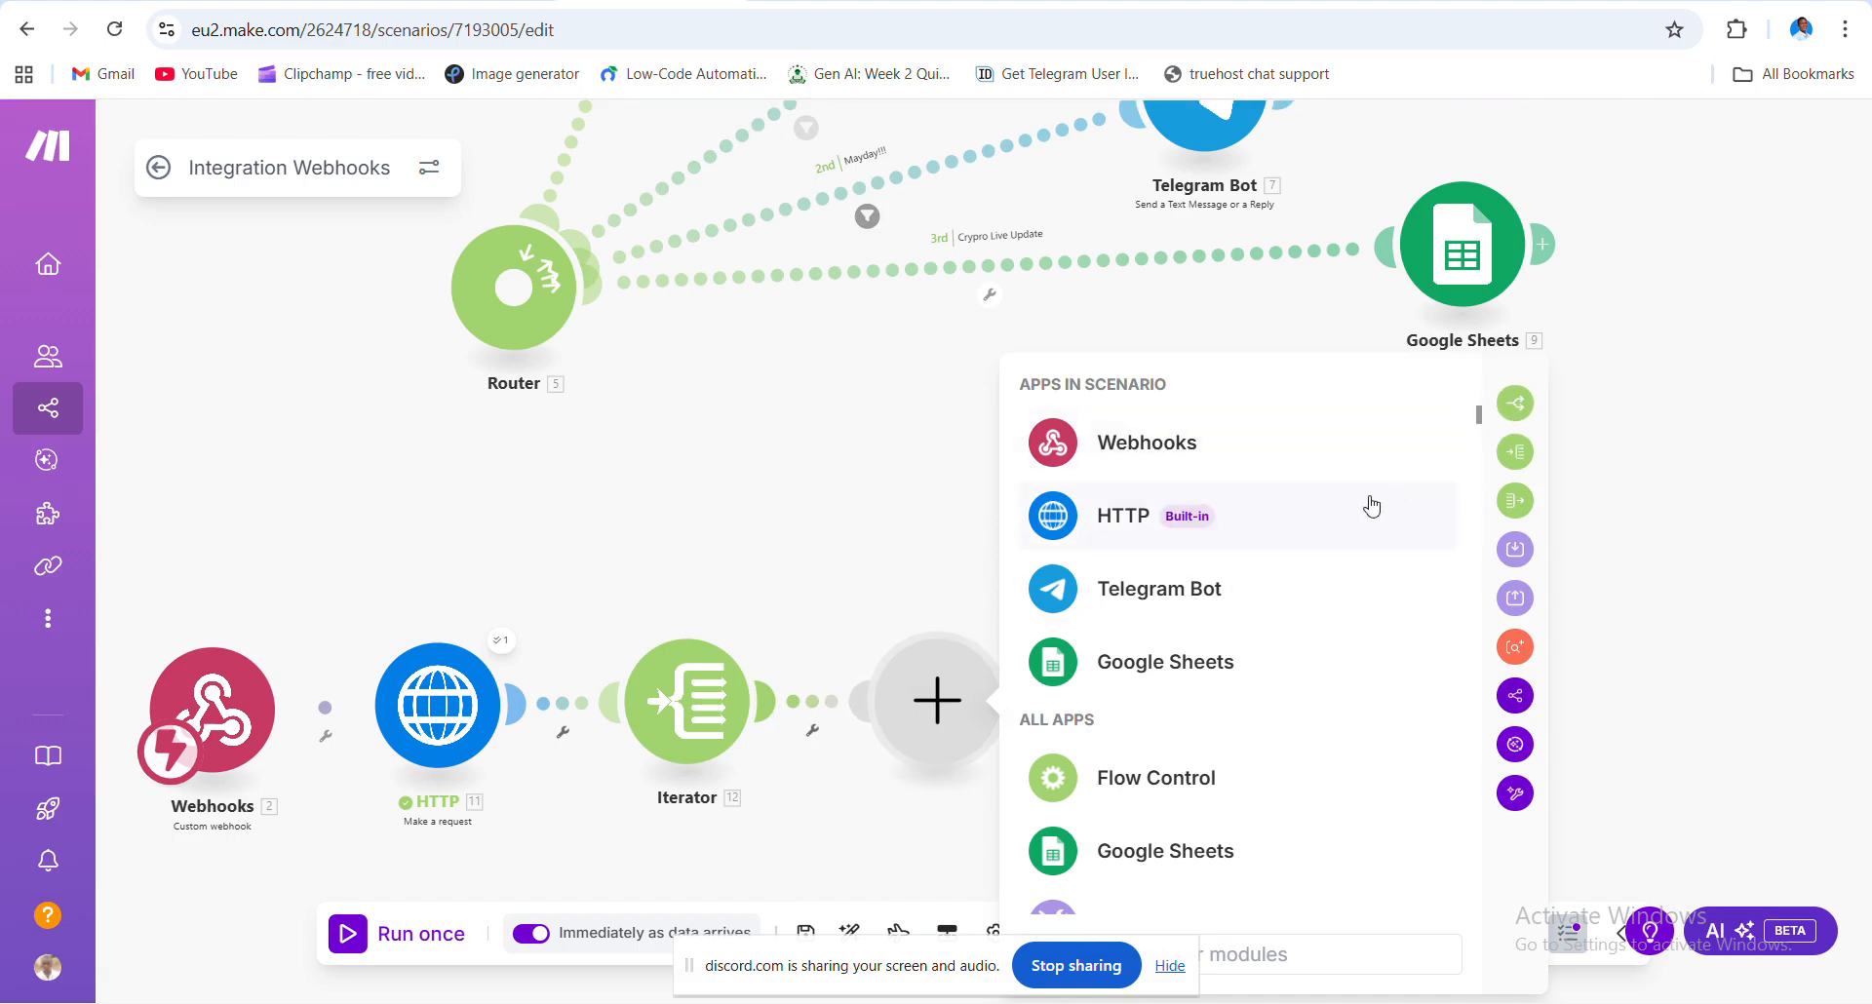
text(aout)
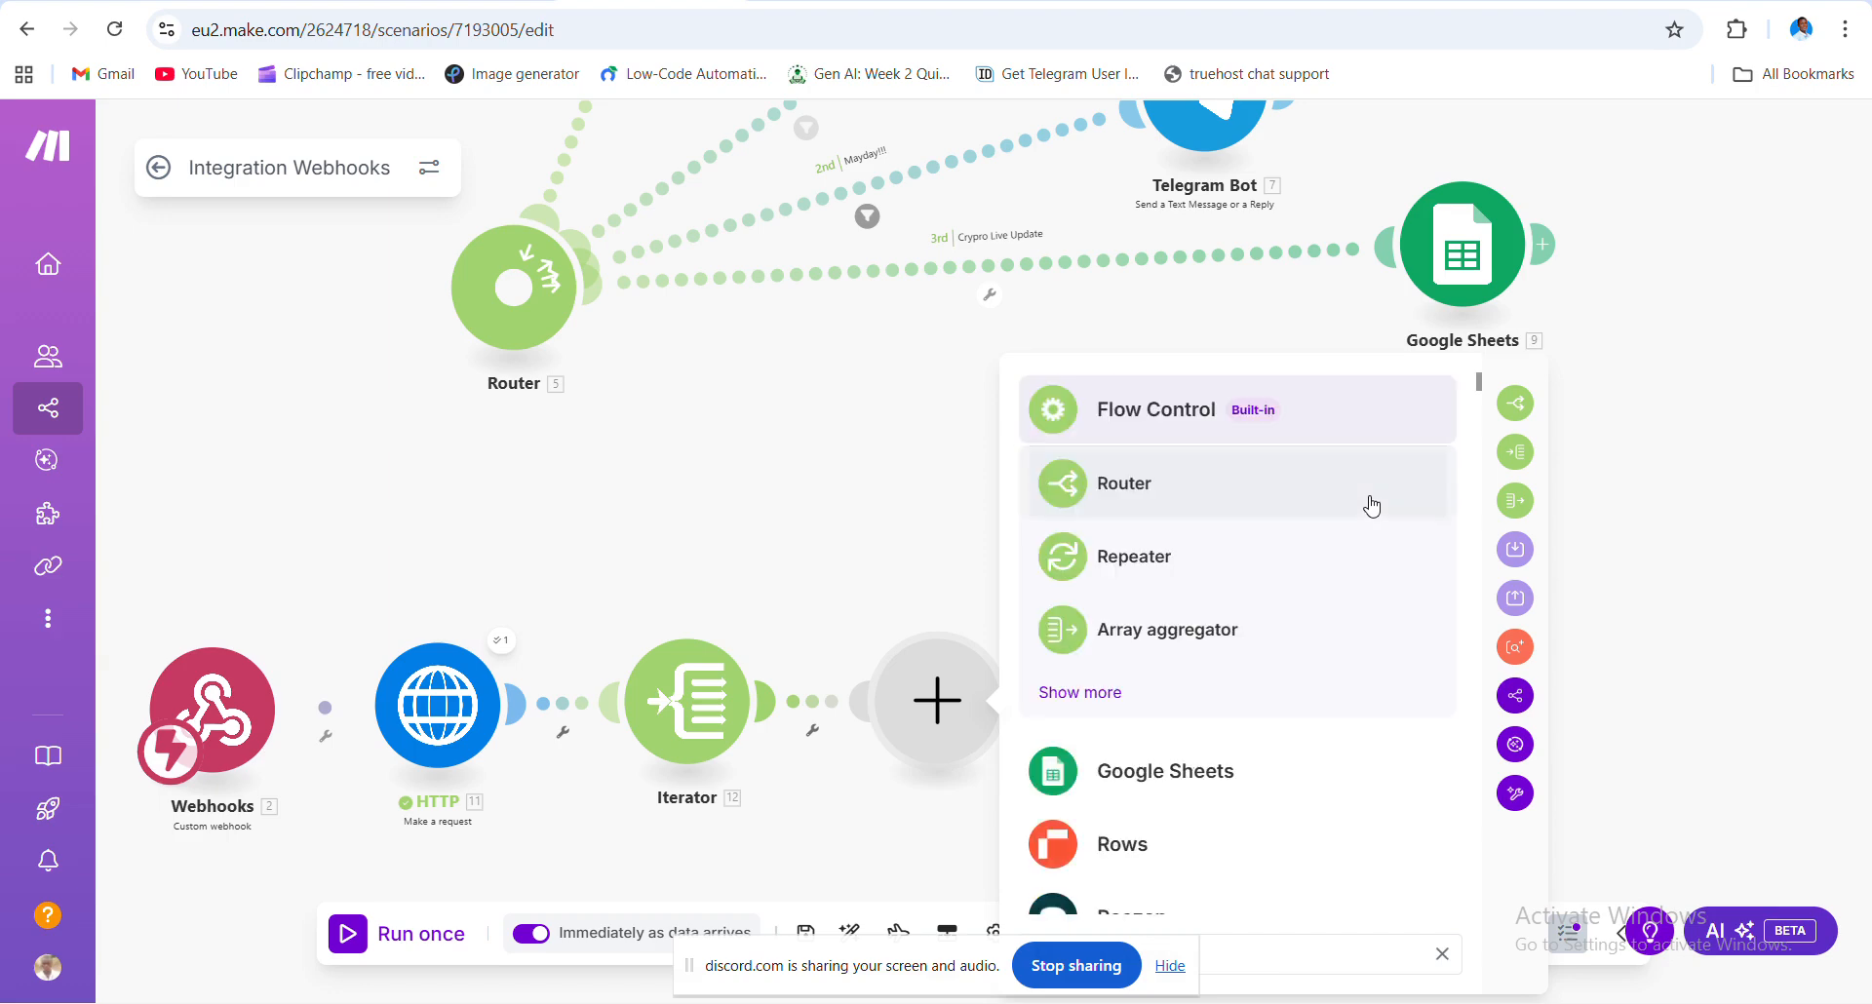
click(1292, 495)
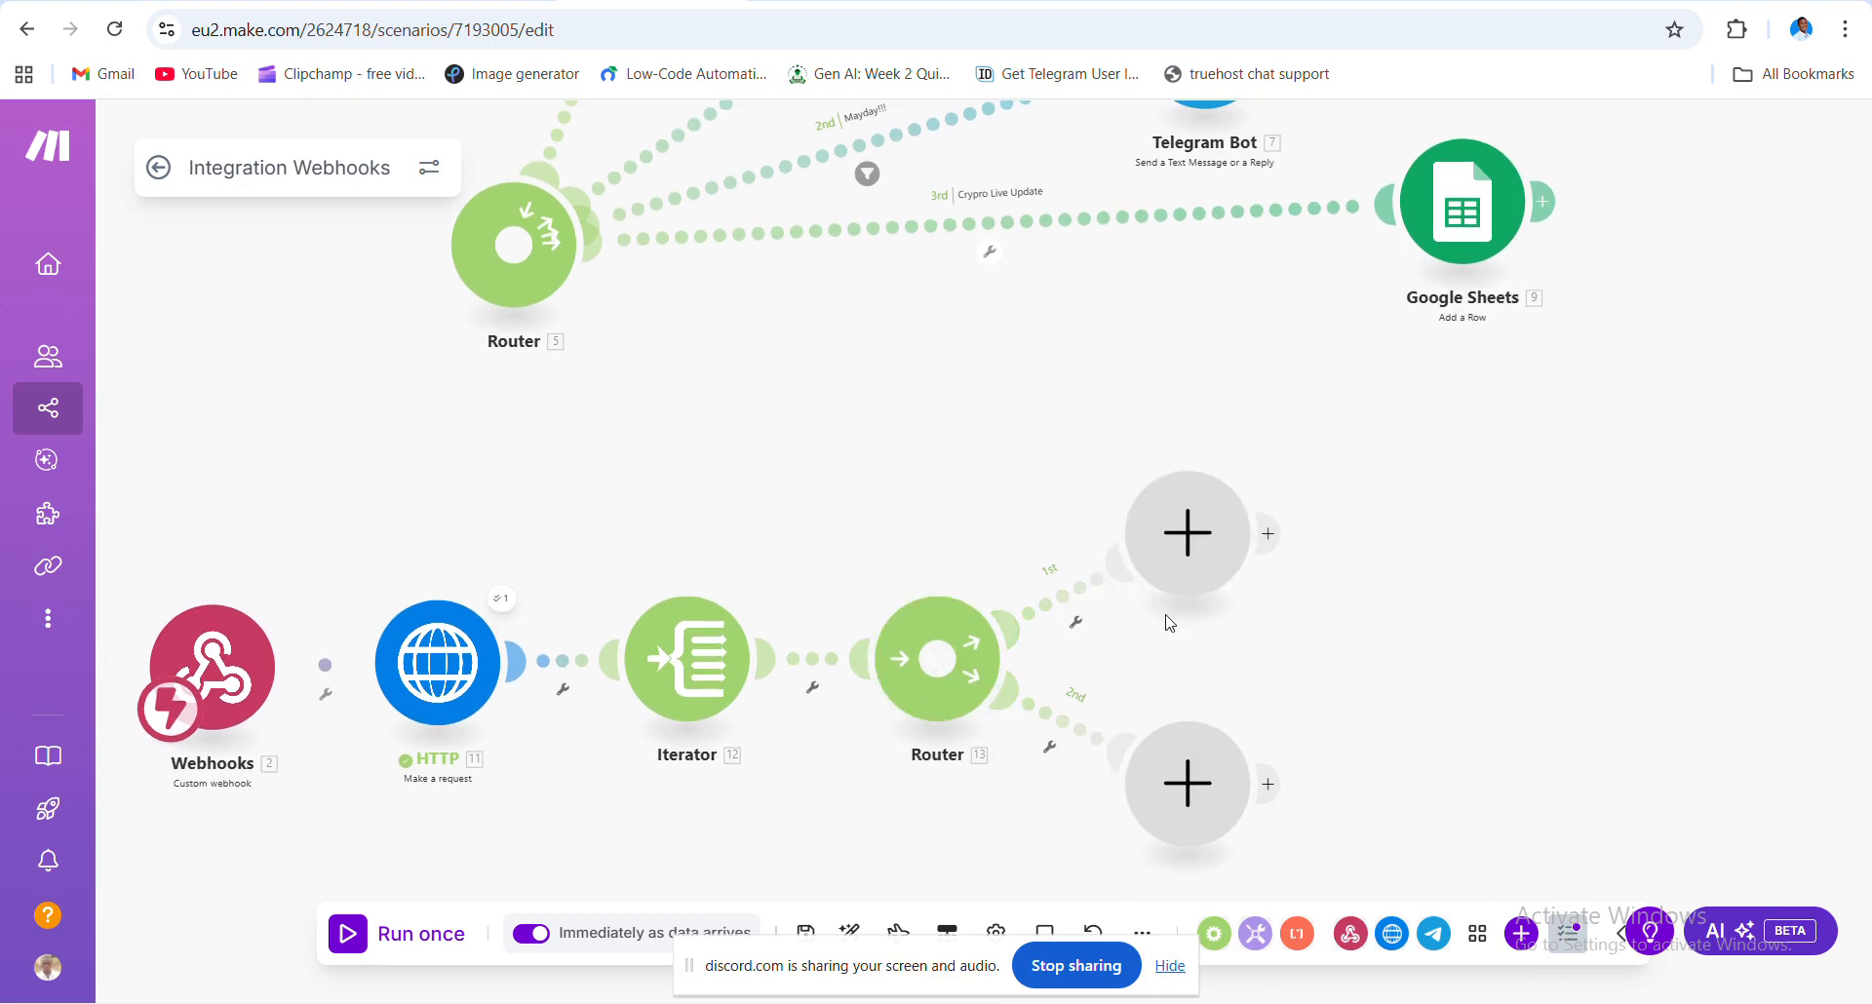
scroll(1169, 624, down, 5)
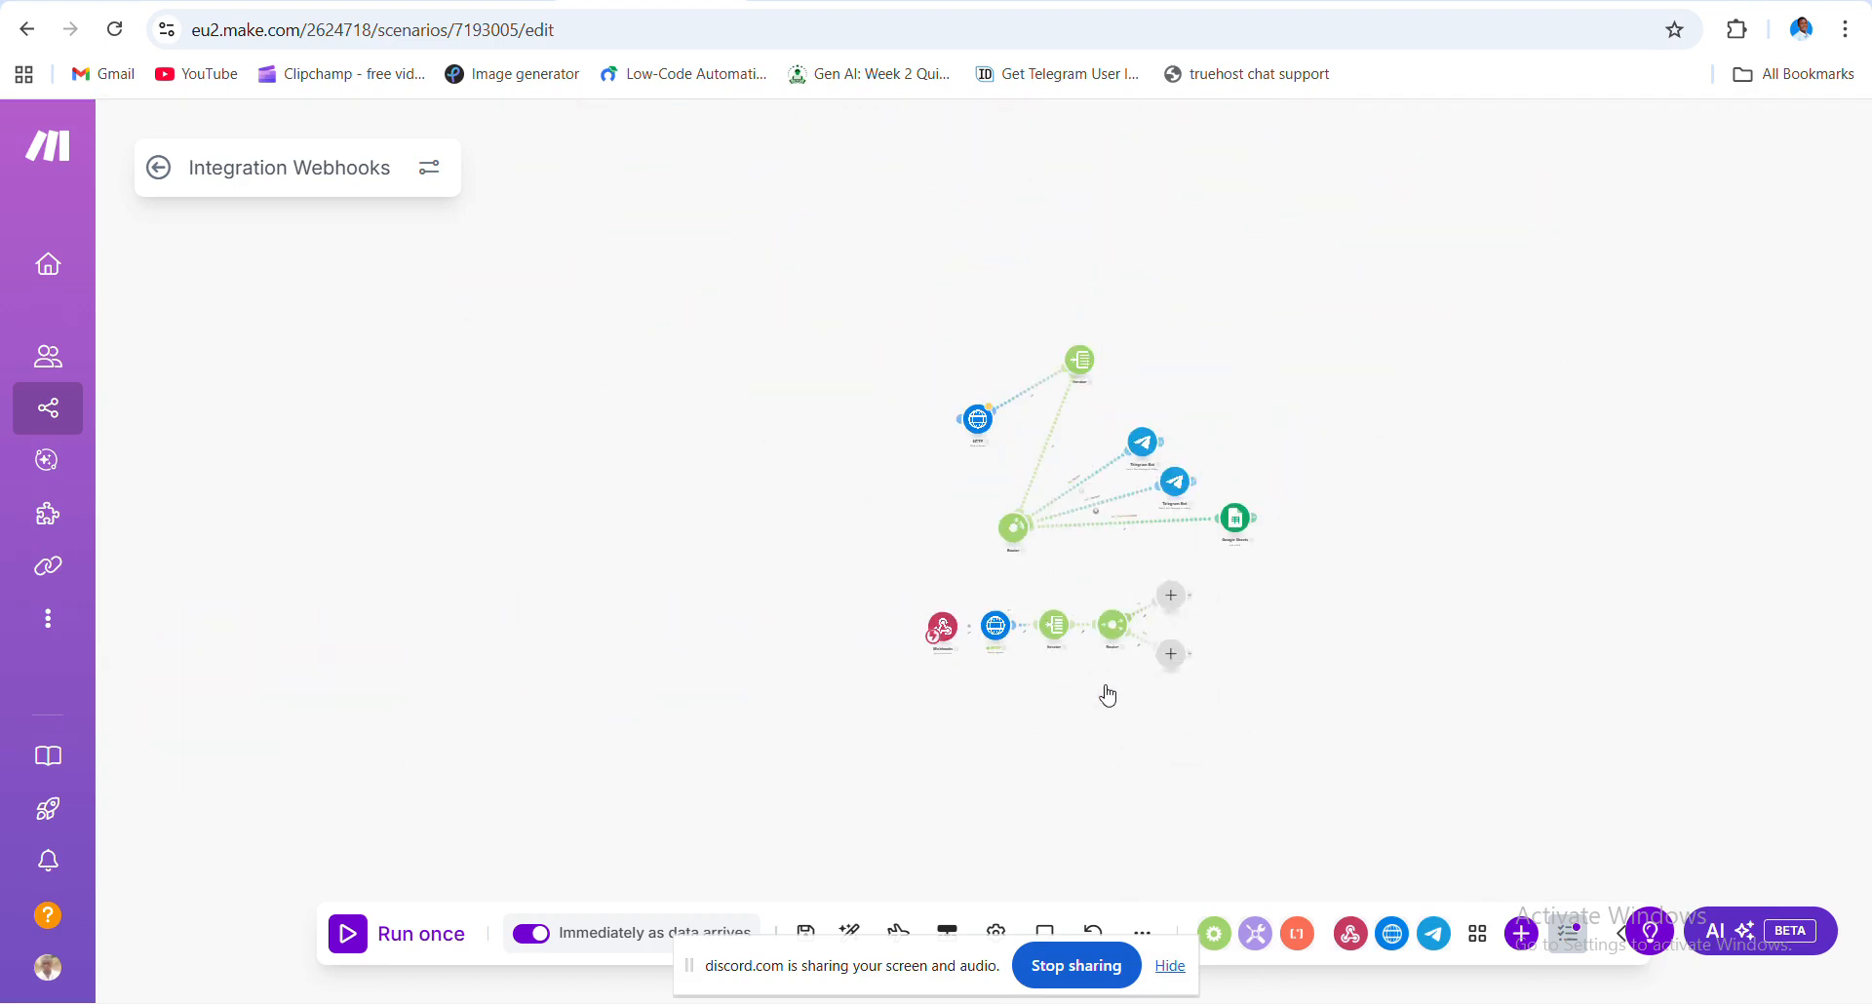
drag(1103, 694, 722, 748)
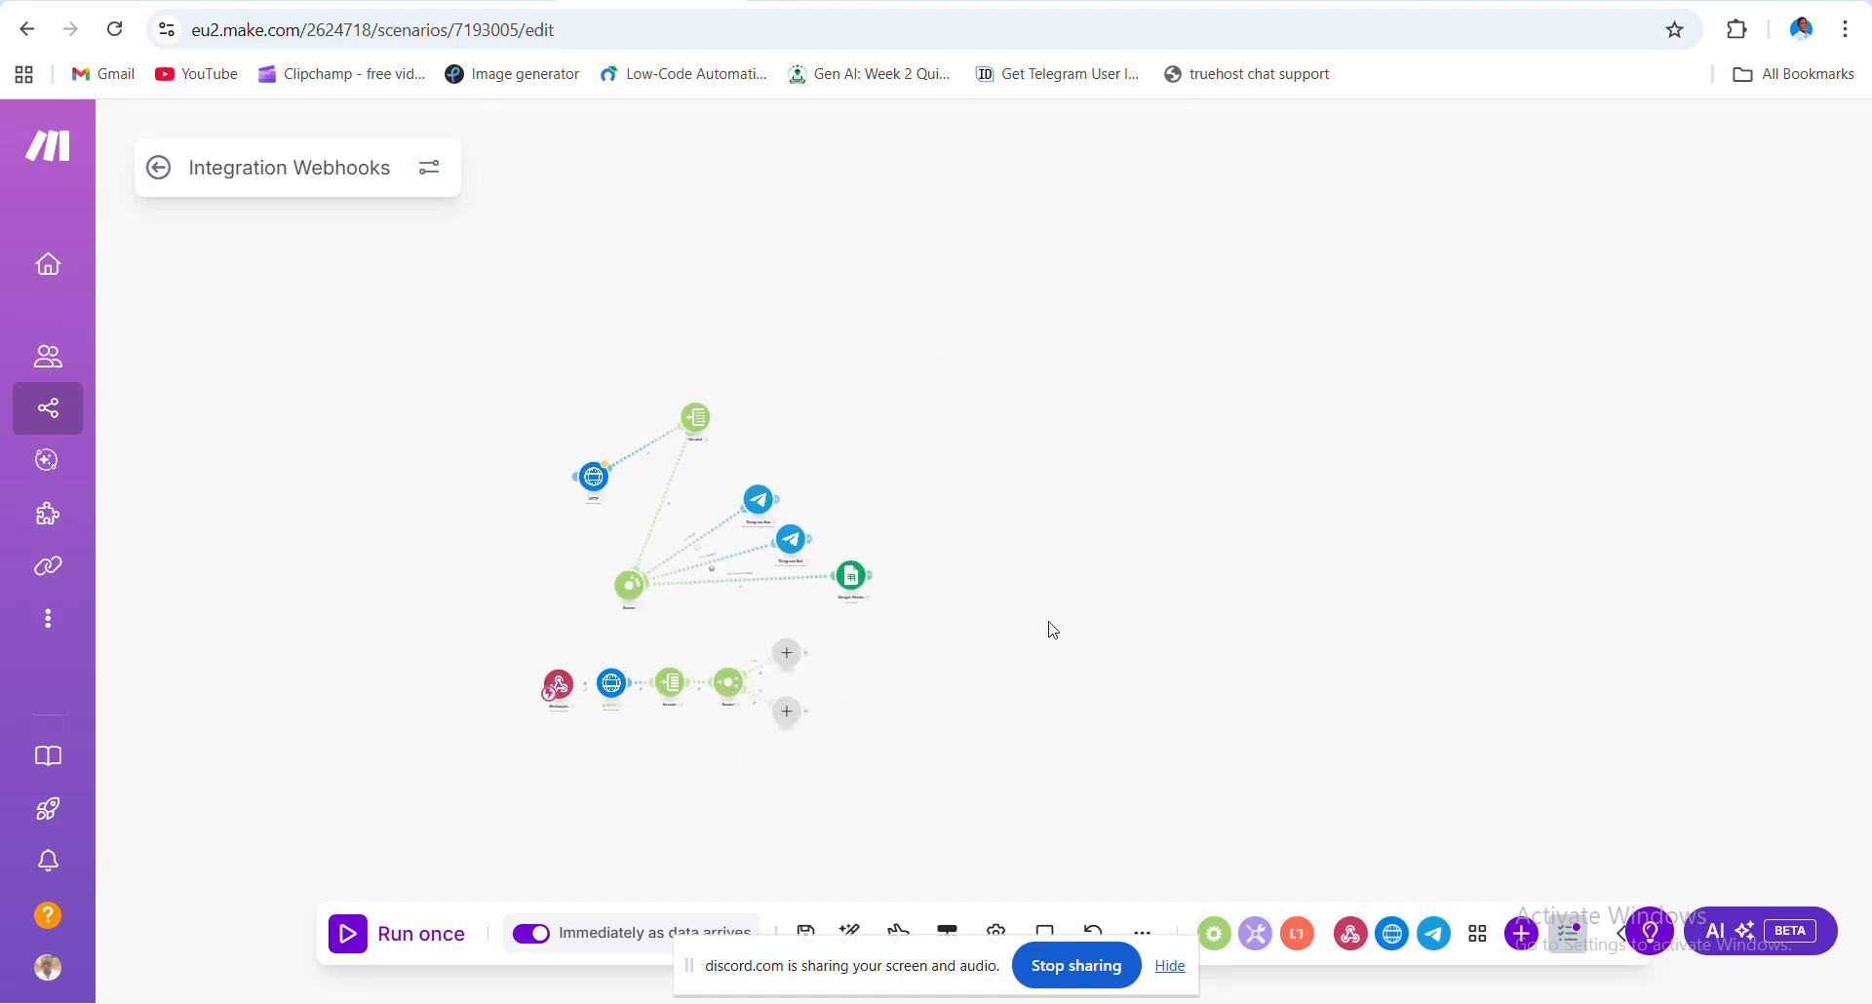
scroll(1053, 631, up, 5)
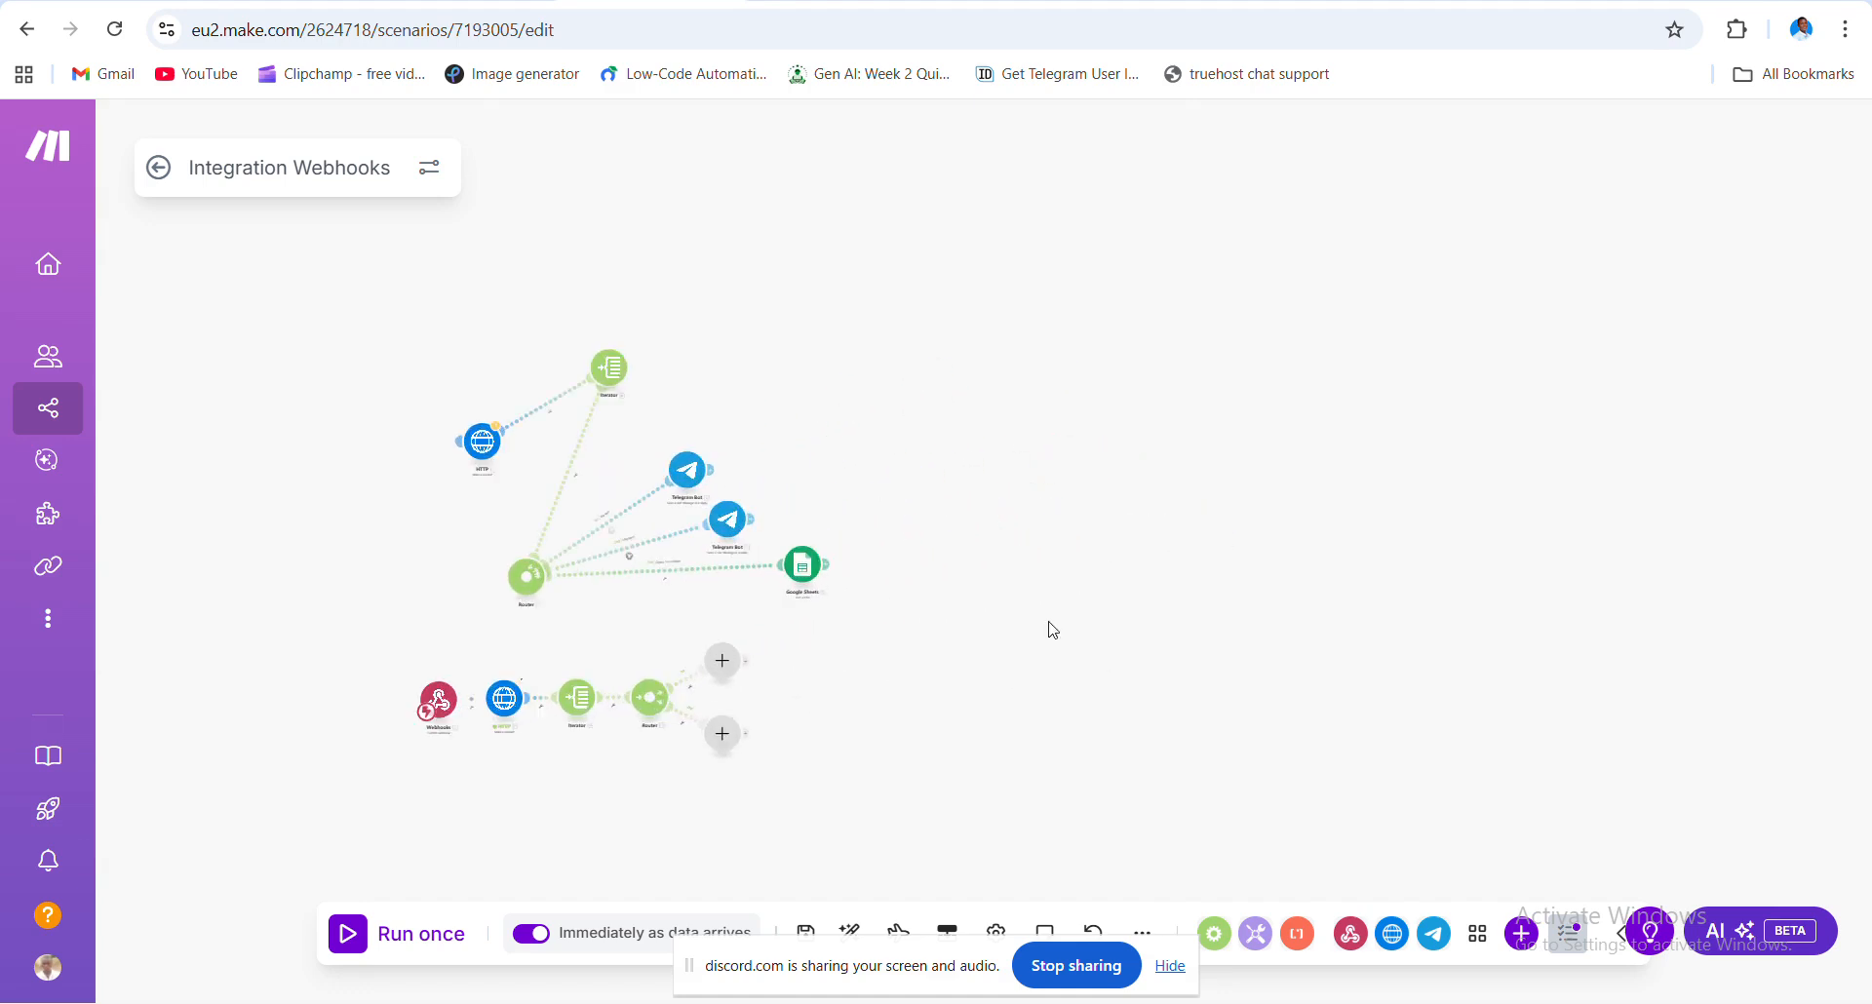
drag(695, 665, 983, 538)
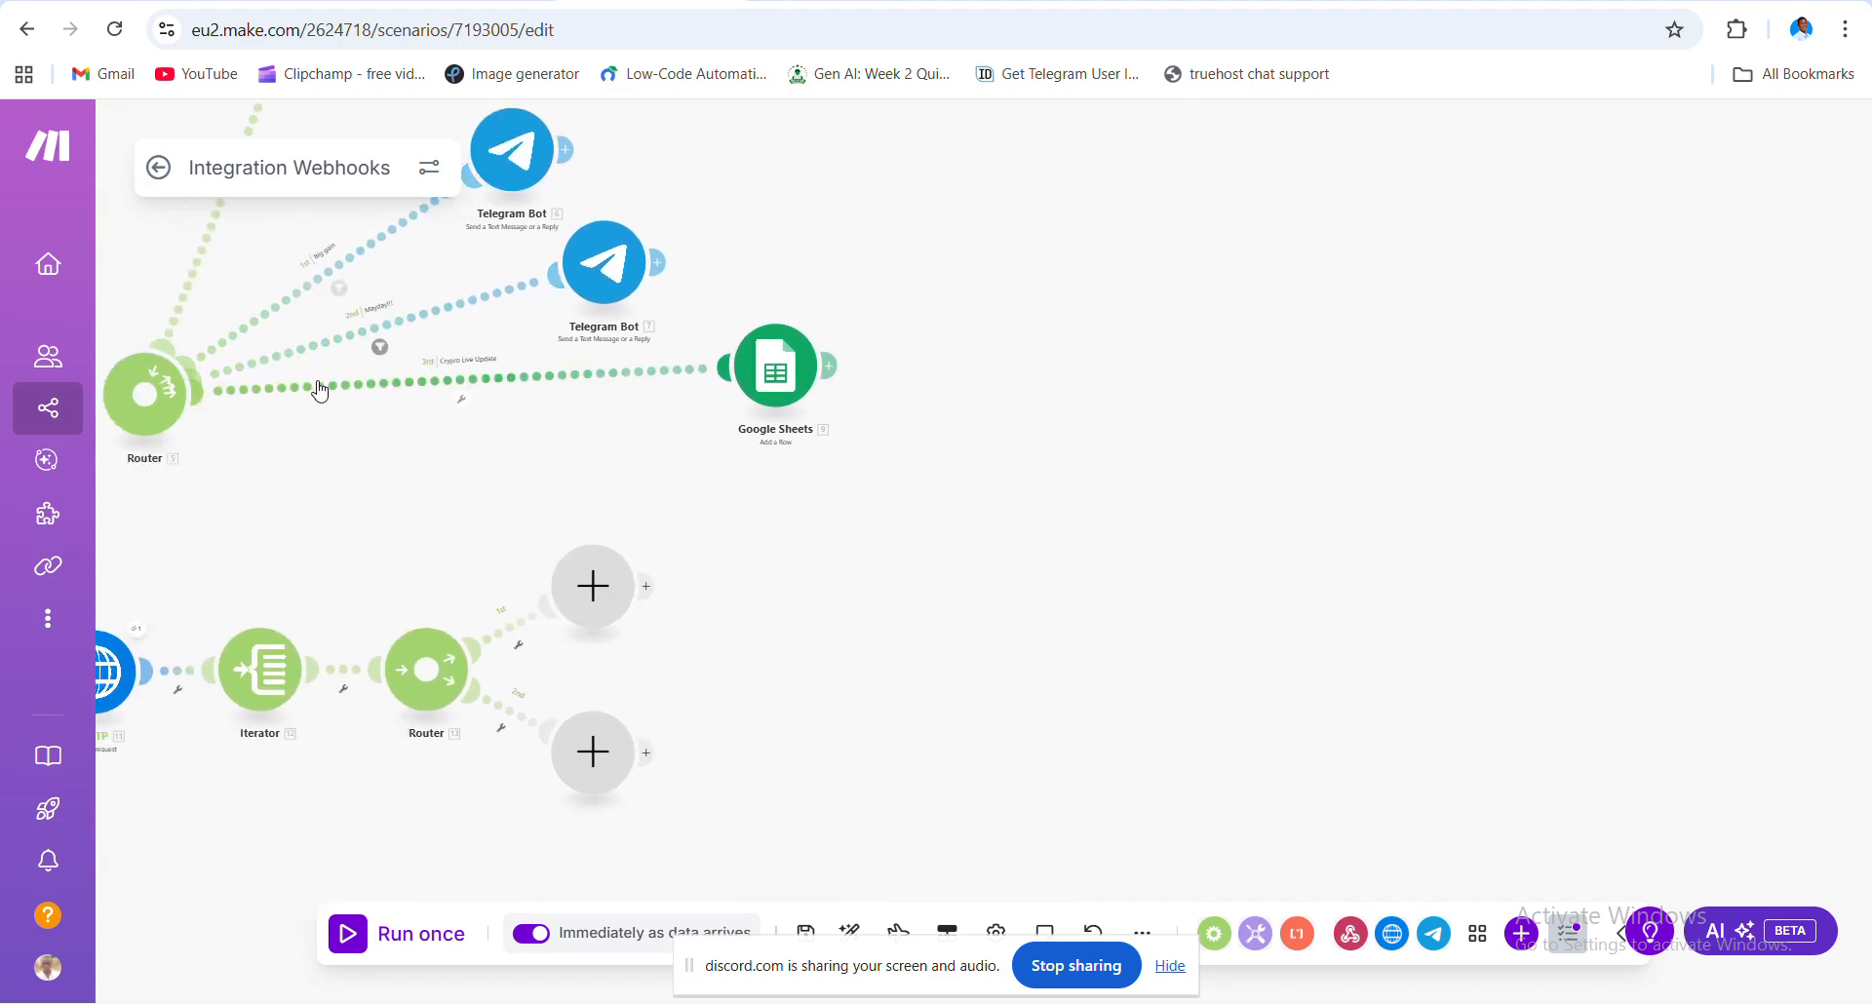
click(429, 670)
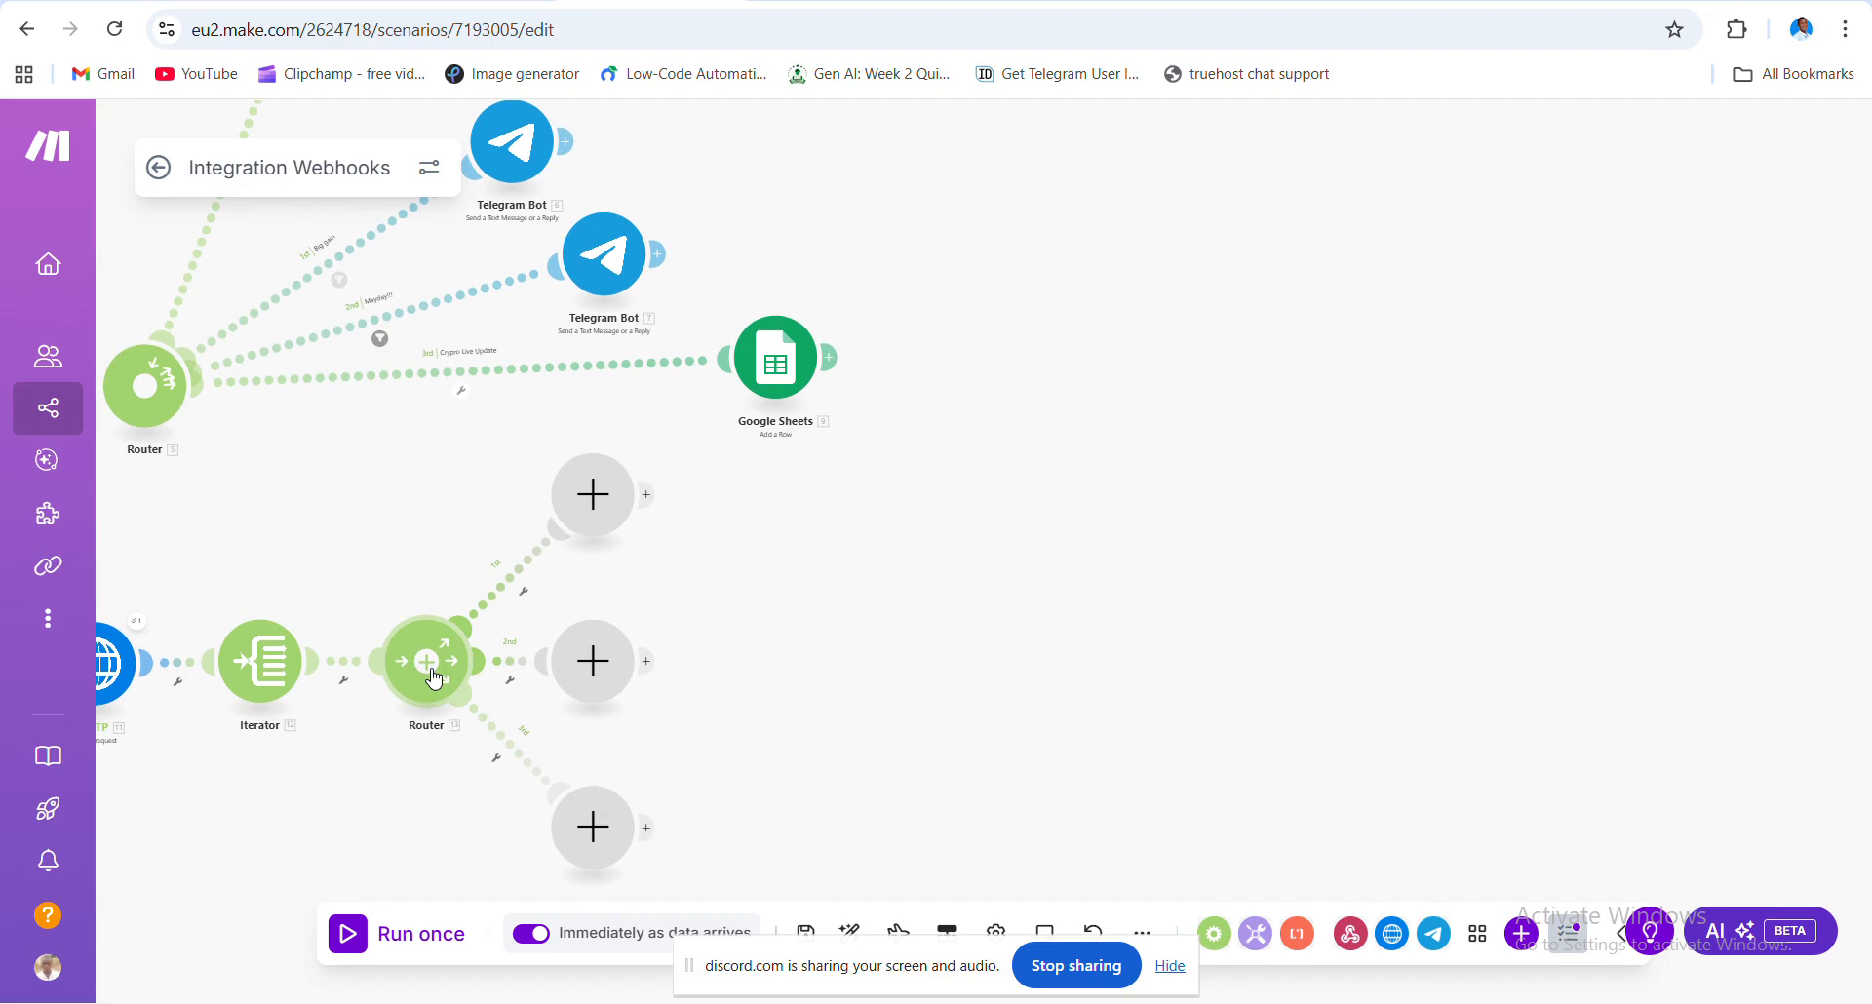
- Add a fourth route, then delete its empty module so three routes remain
click(433, 680)
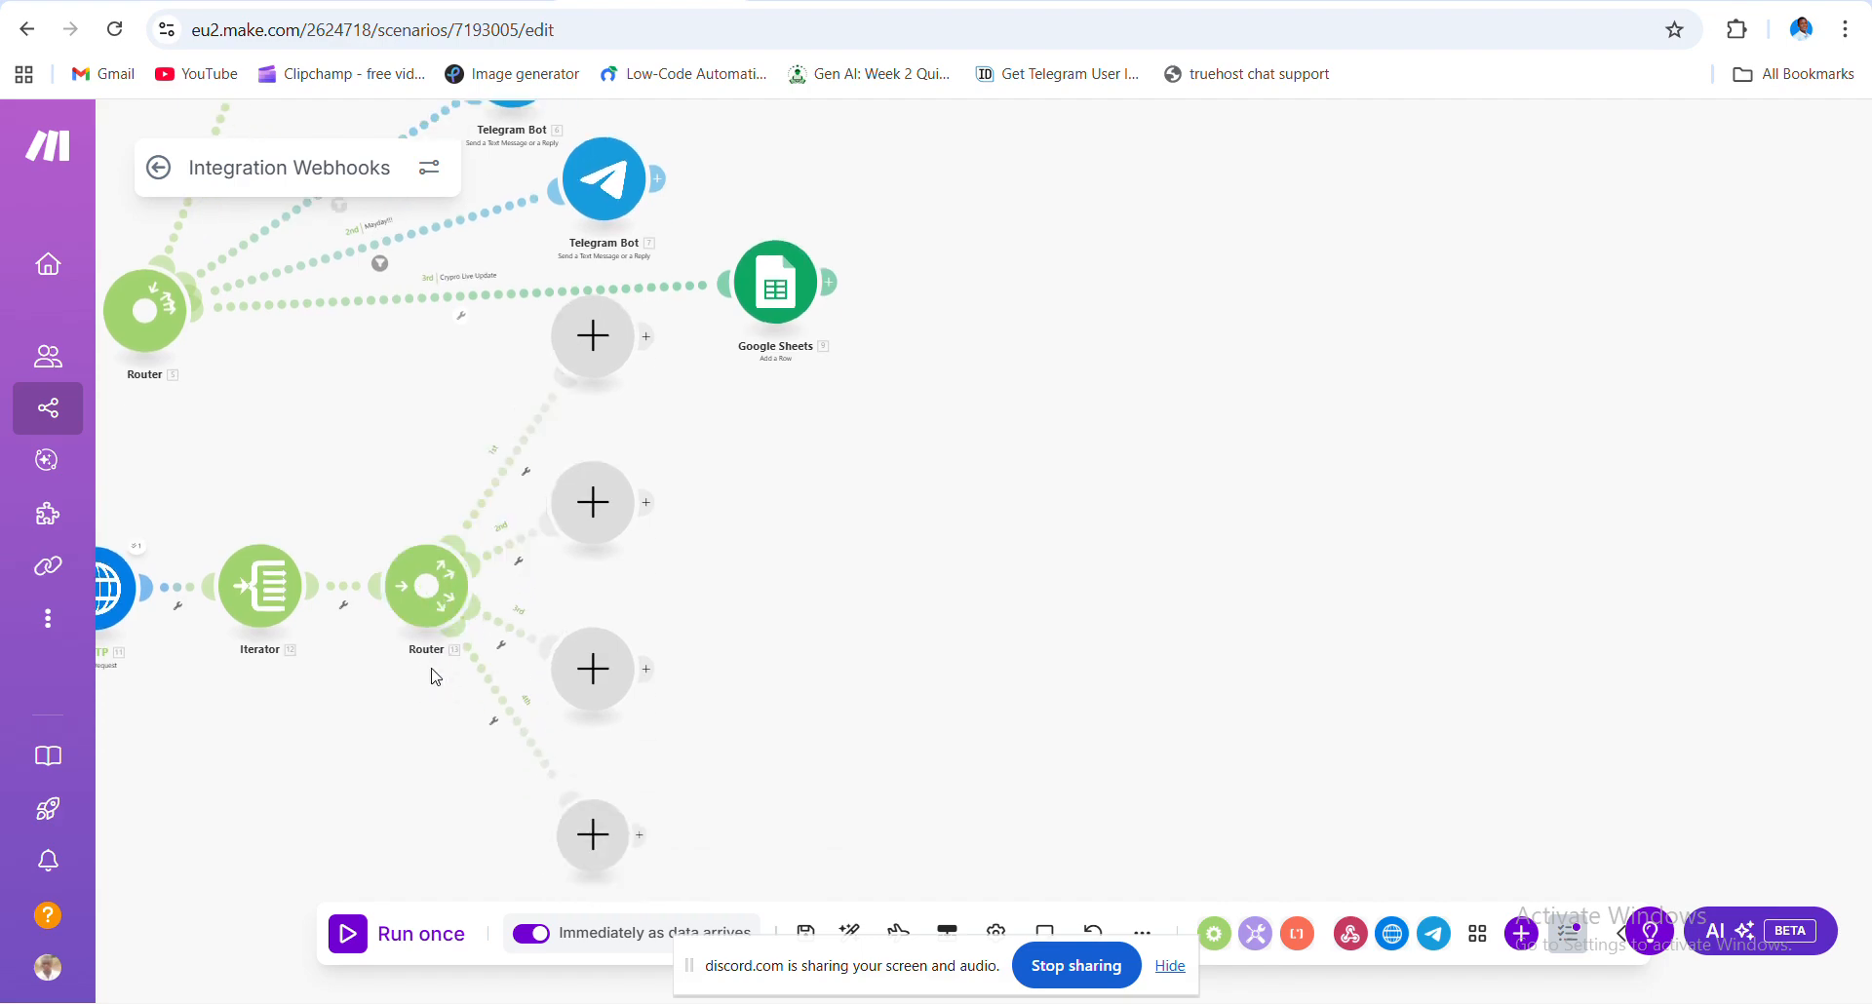
right_click(597, 837)
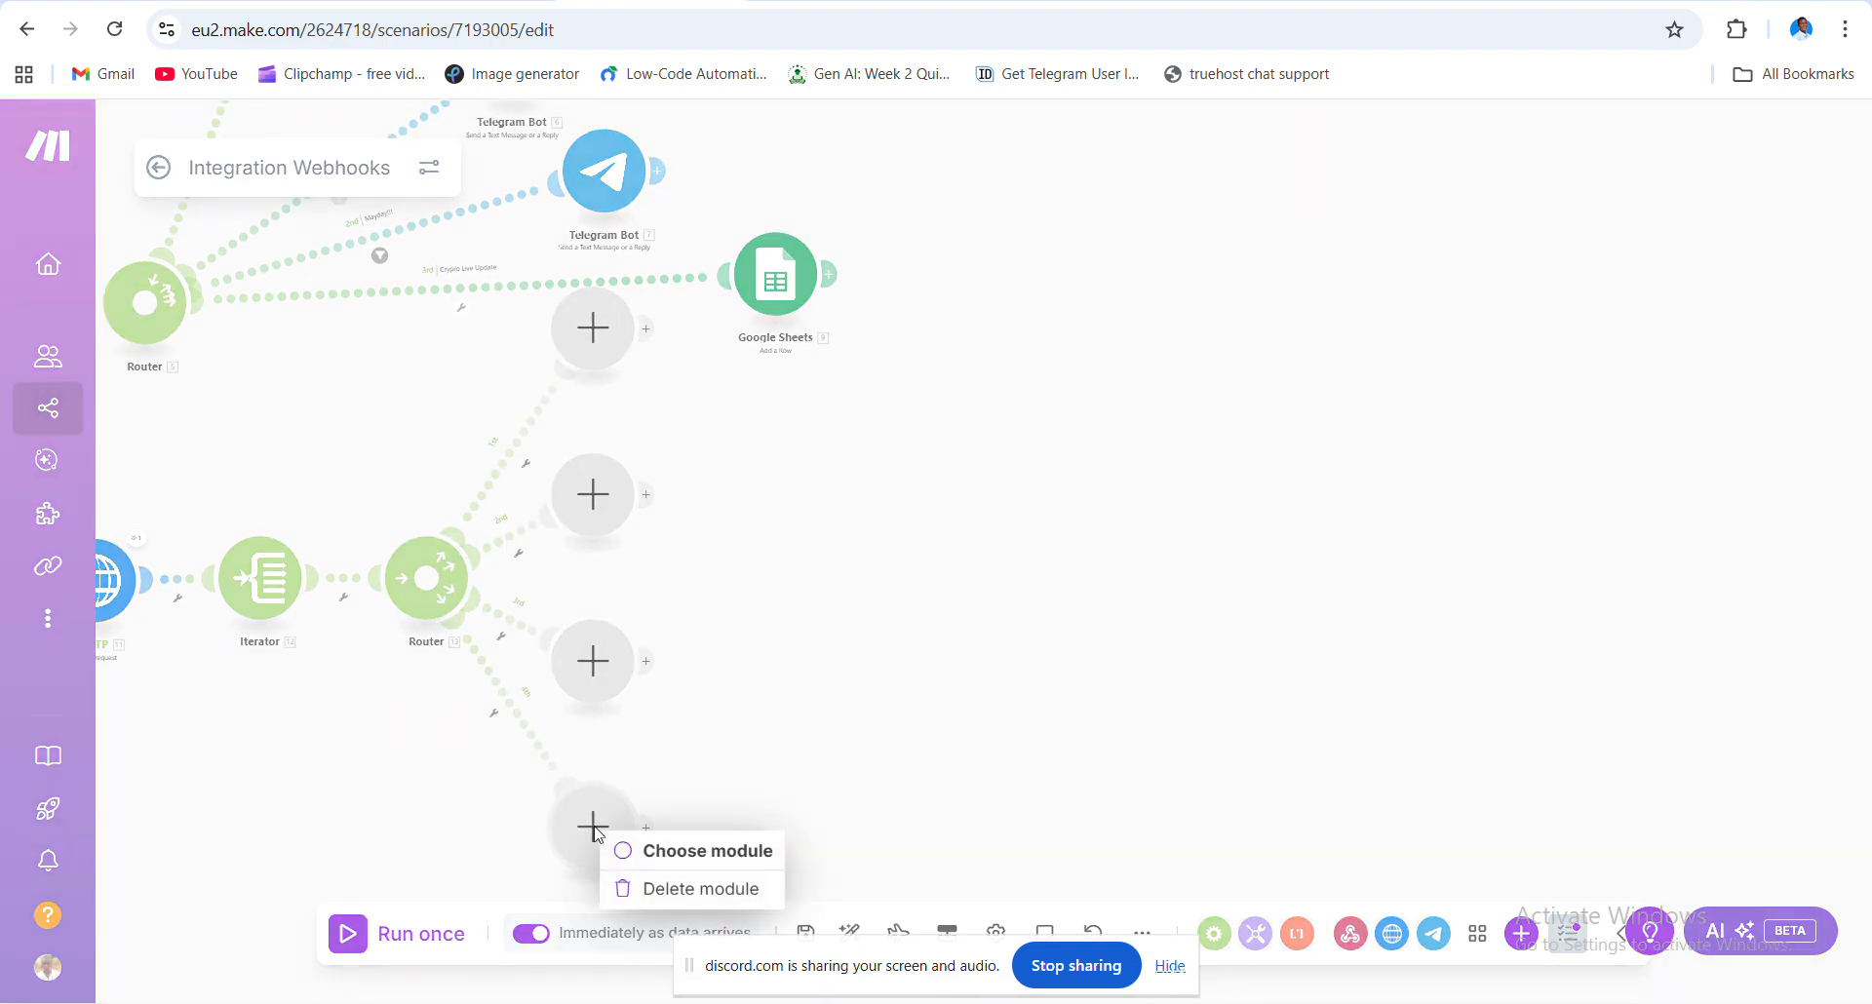
click(677, 889)
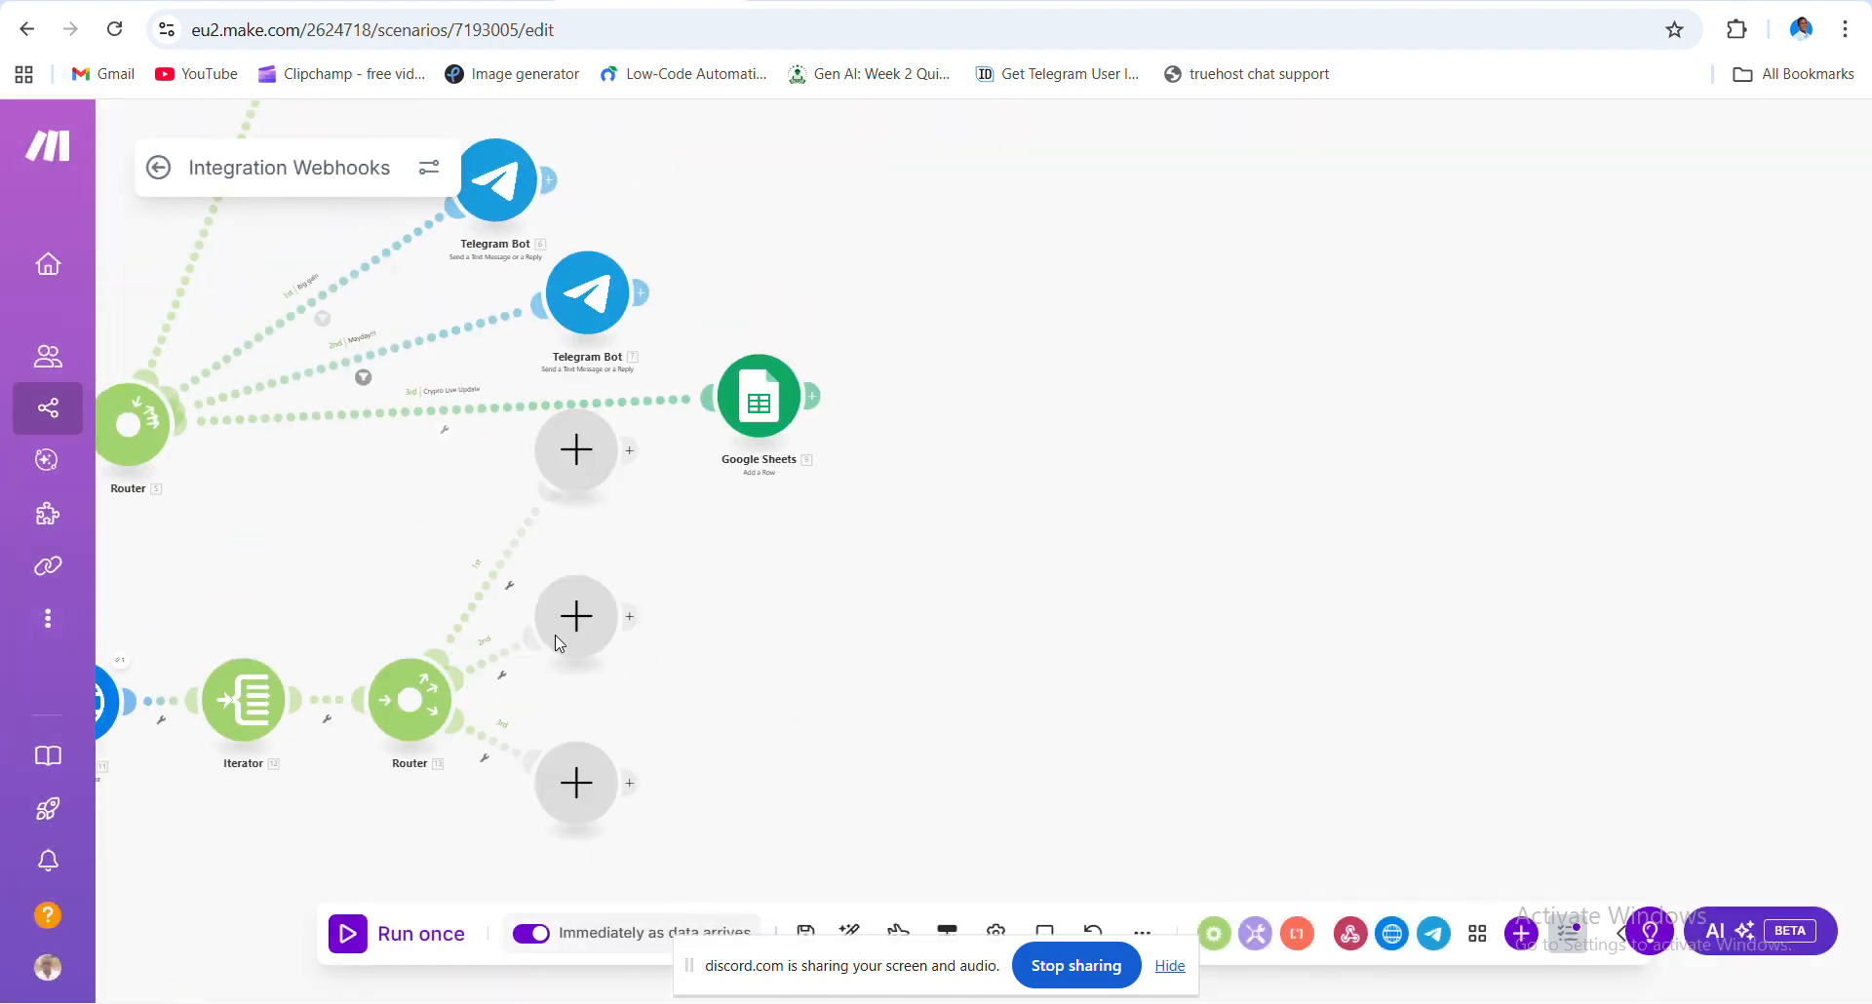
- Fan out the empty route modules: 1st up, 2nd to the right, 3rd down
drag(590, 626, 806, 708)
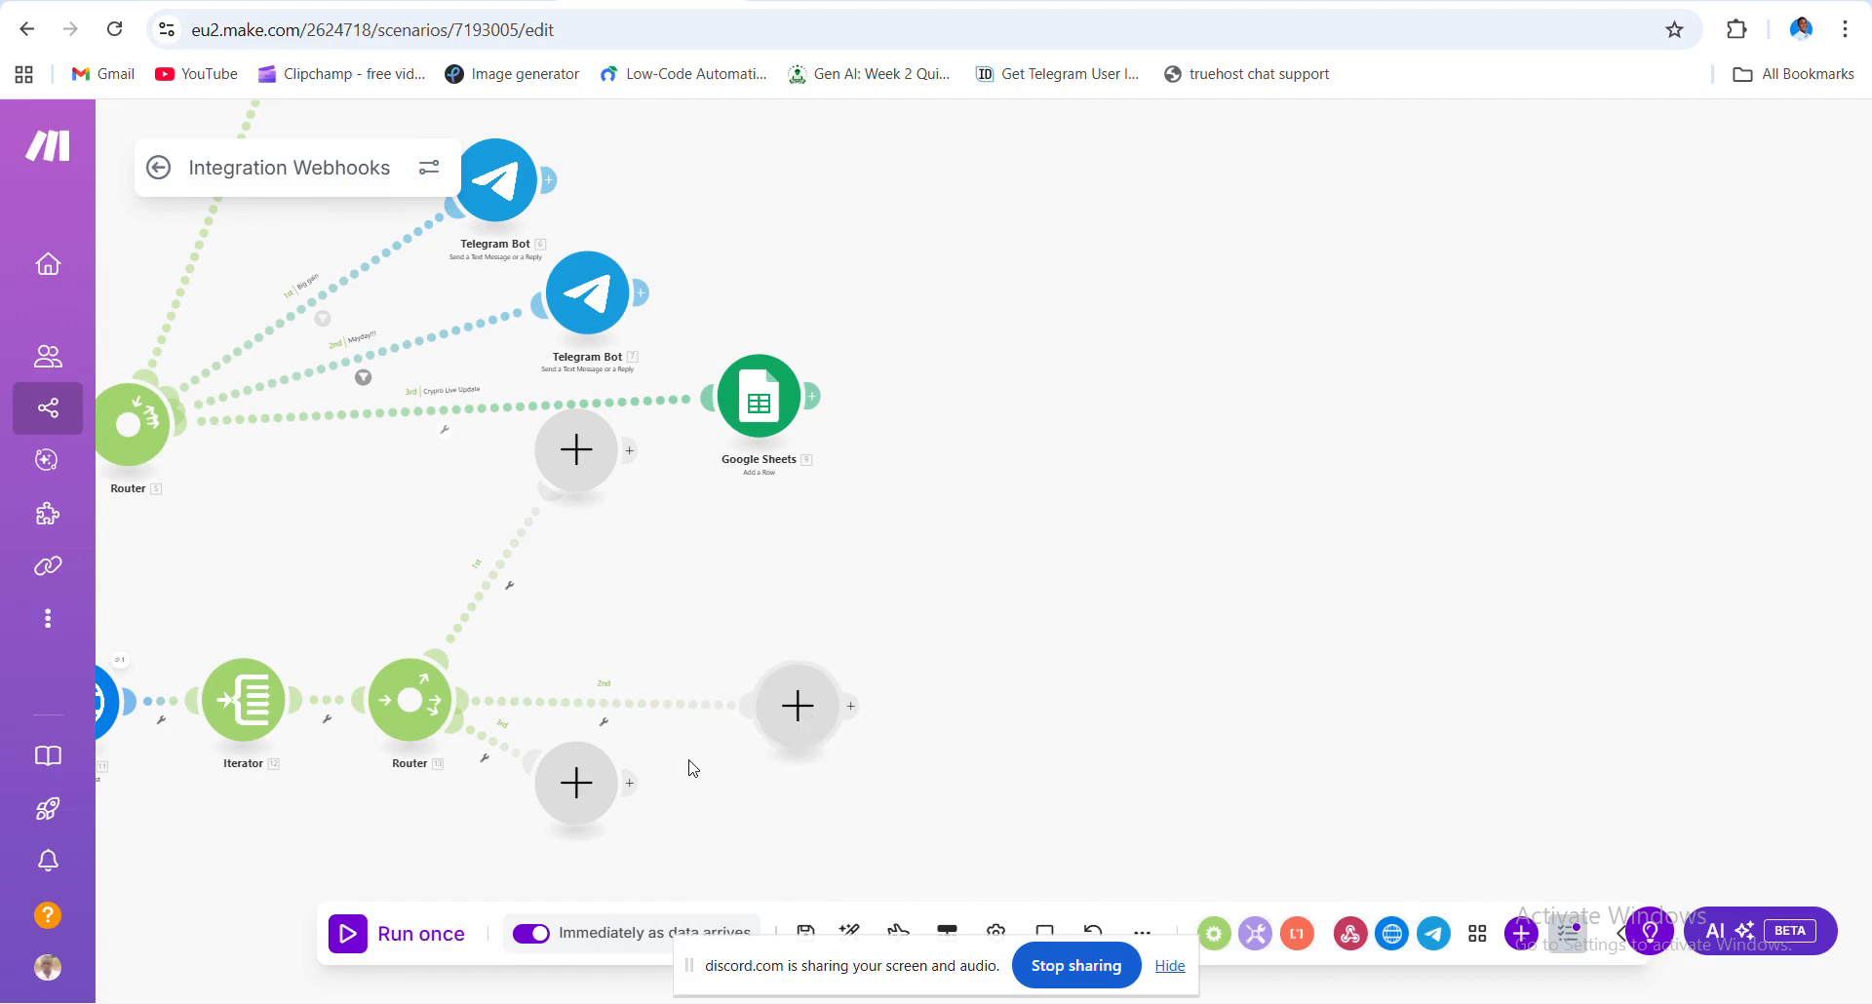
drag(581, 788, 636, 846)
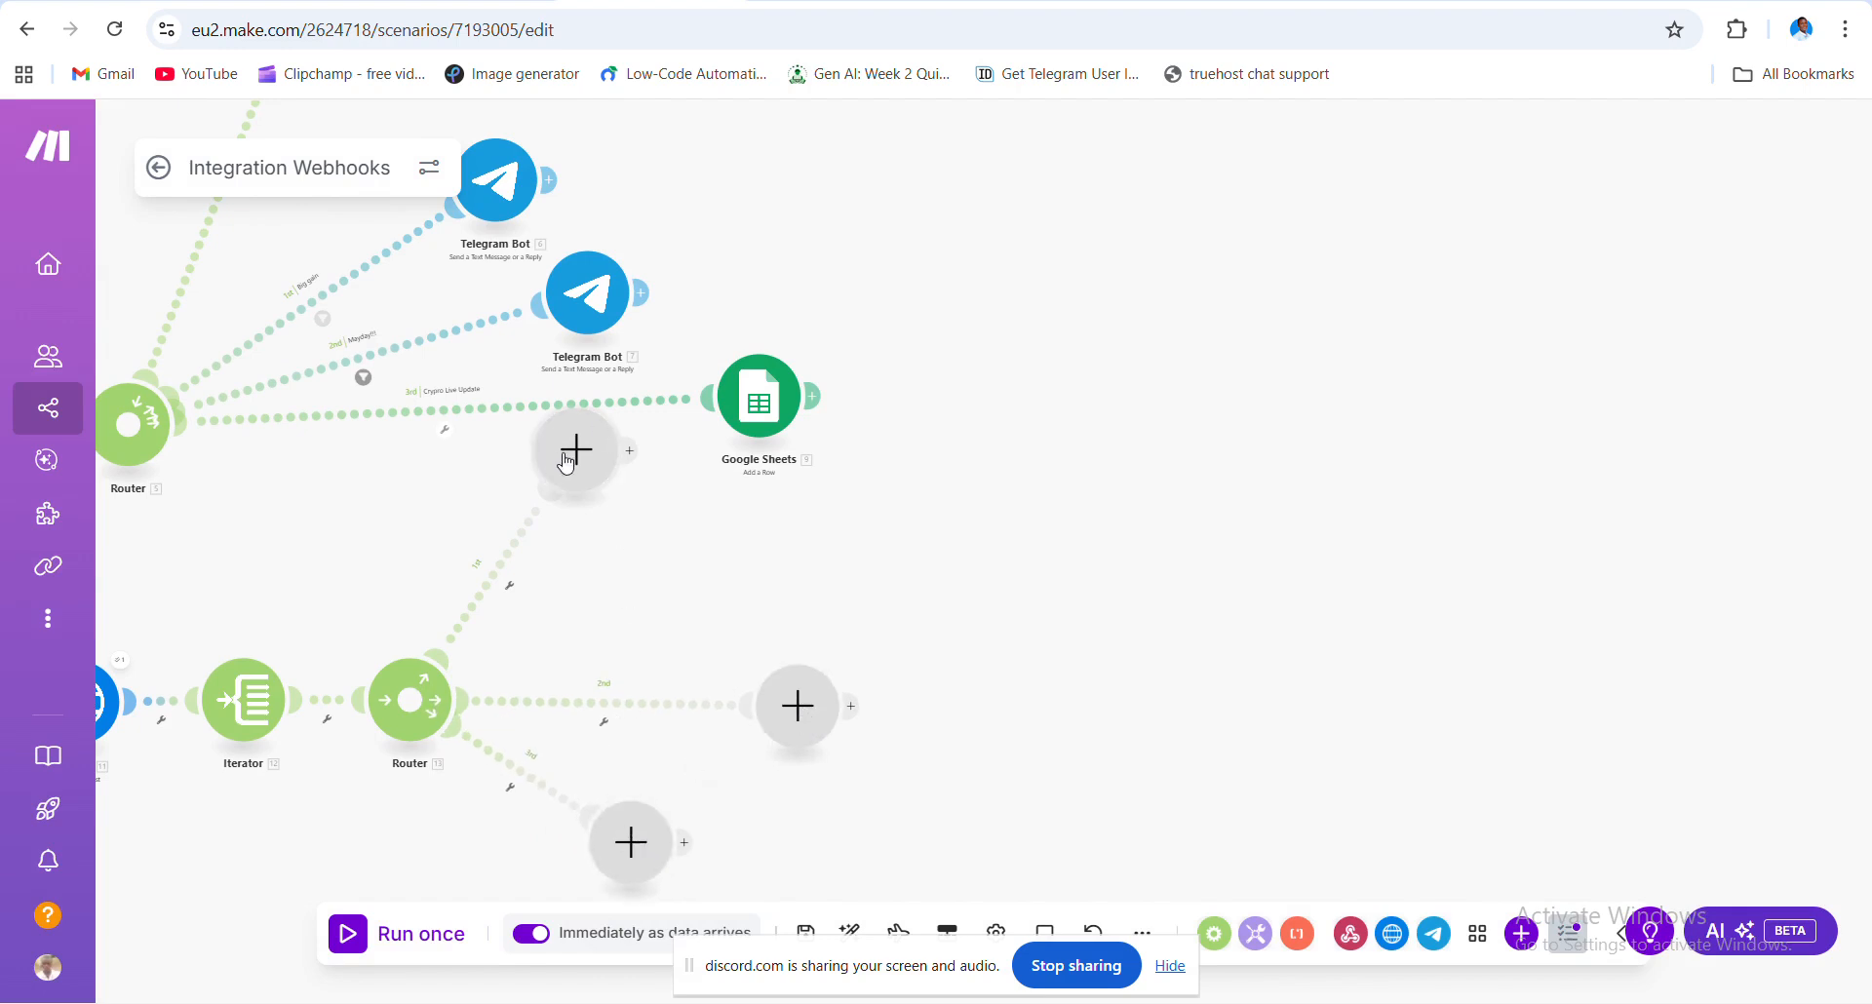
drag(571, 462, 613, 629)
drag(308, 620, 467, 576)
drag(775, 597, 809, 573)
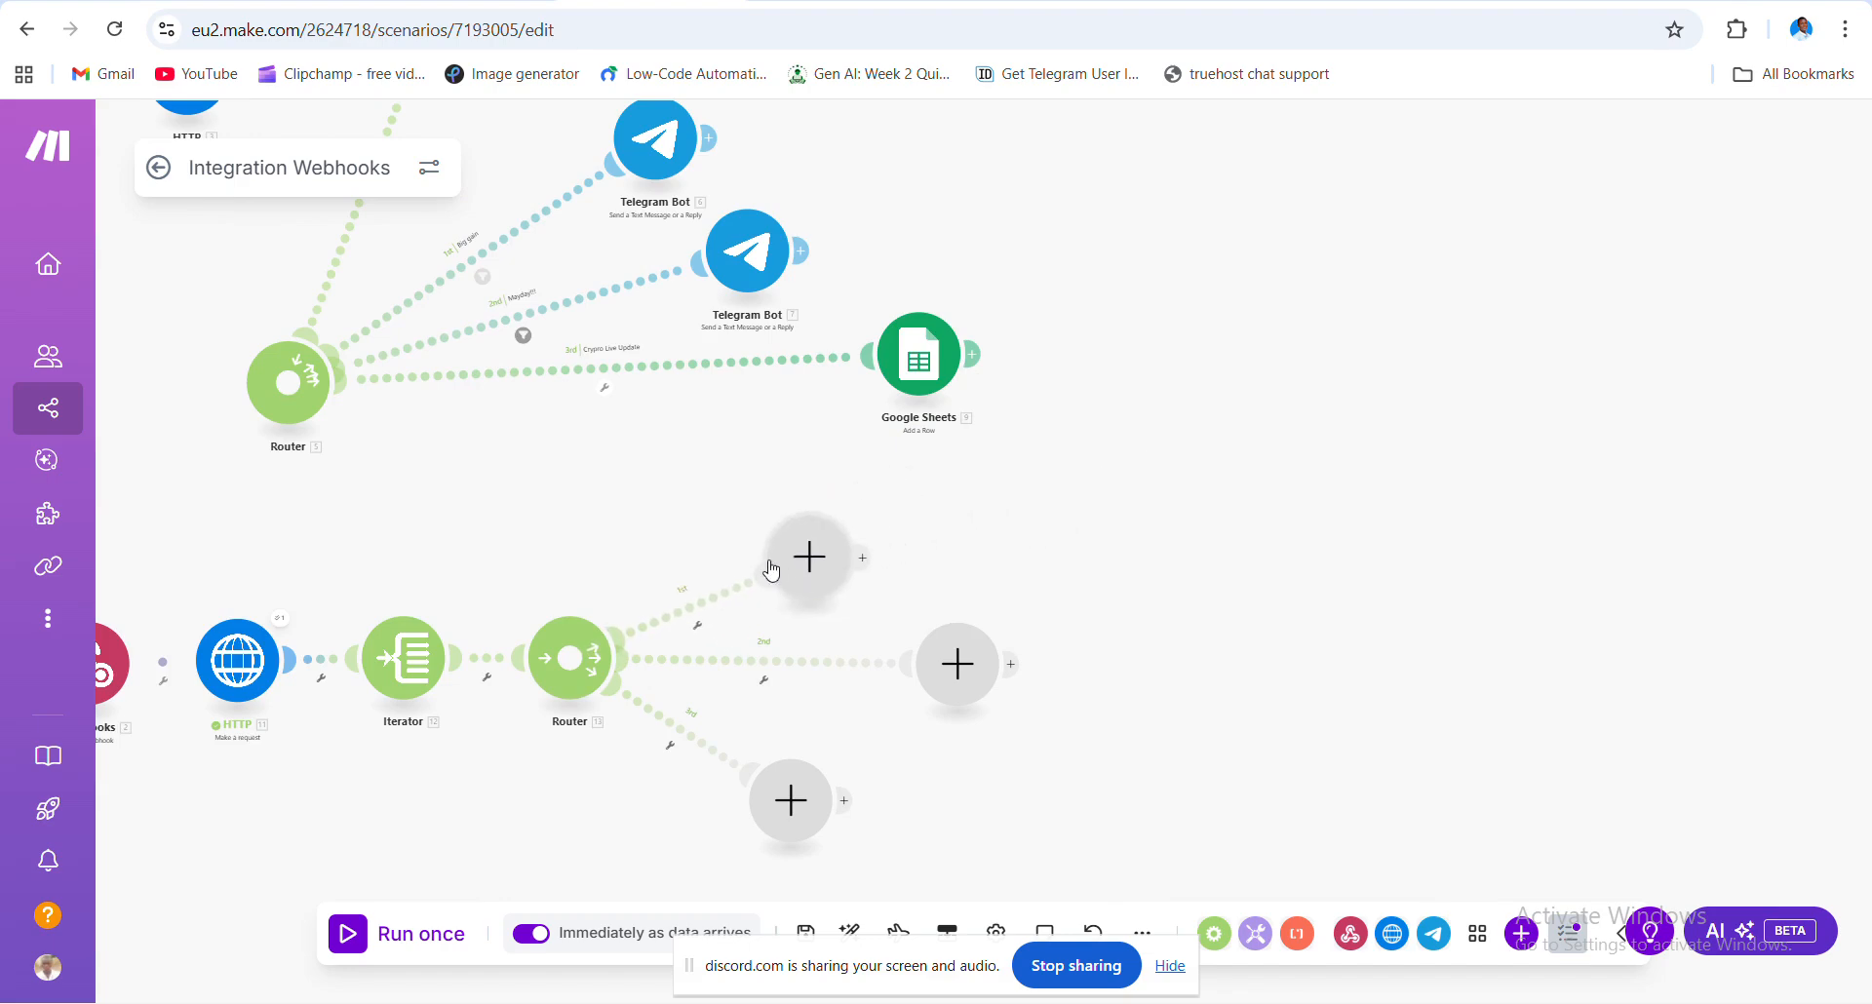
drag(581, 523, 744, 473)
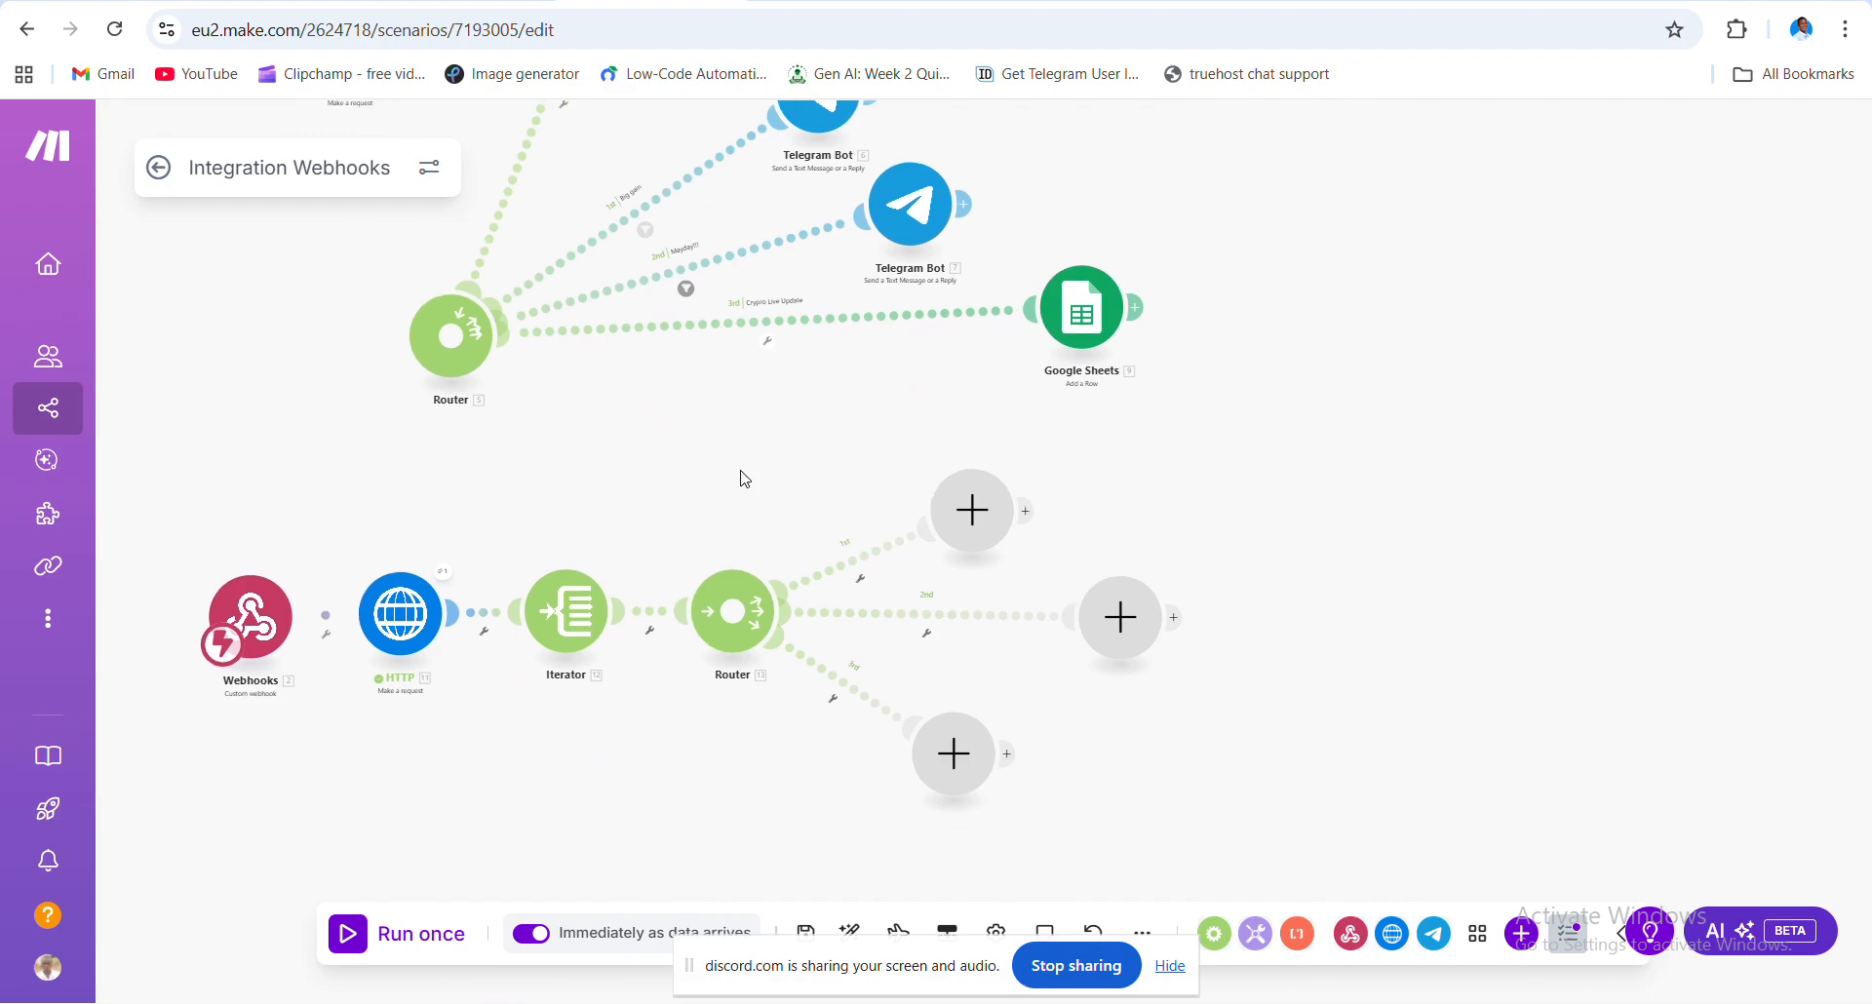
click(965, 507)
click(883, 569)
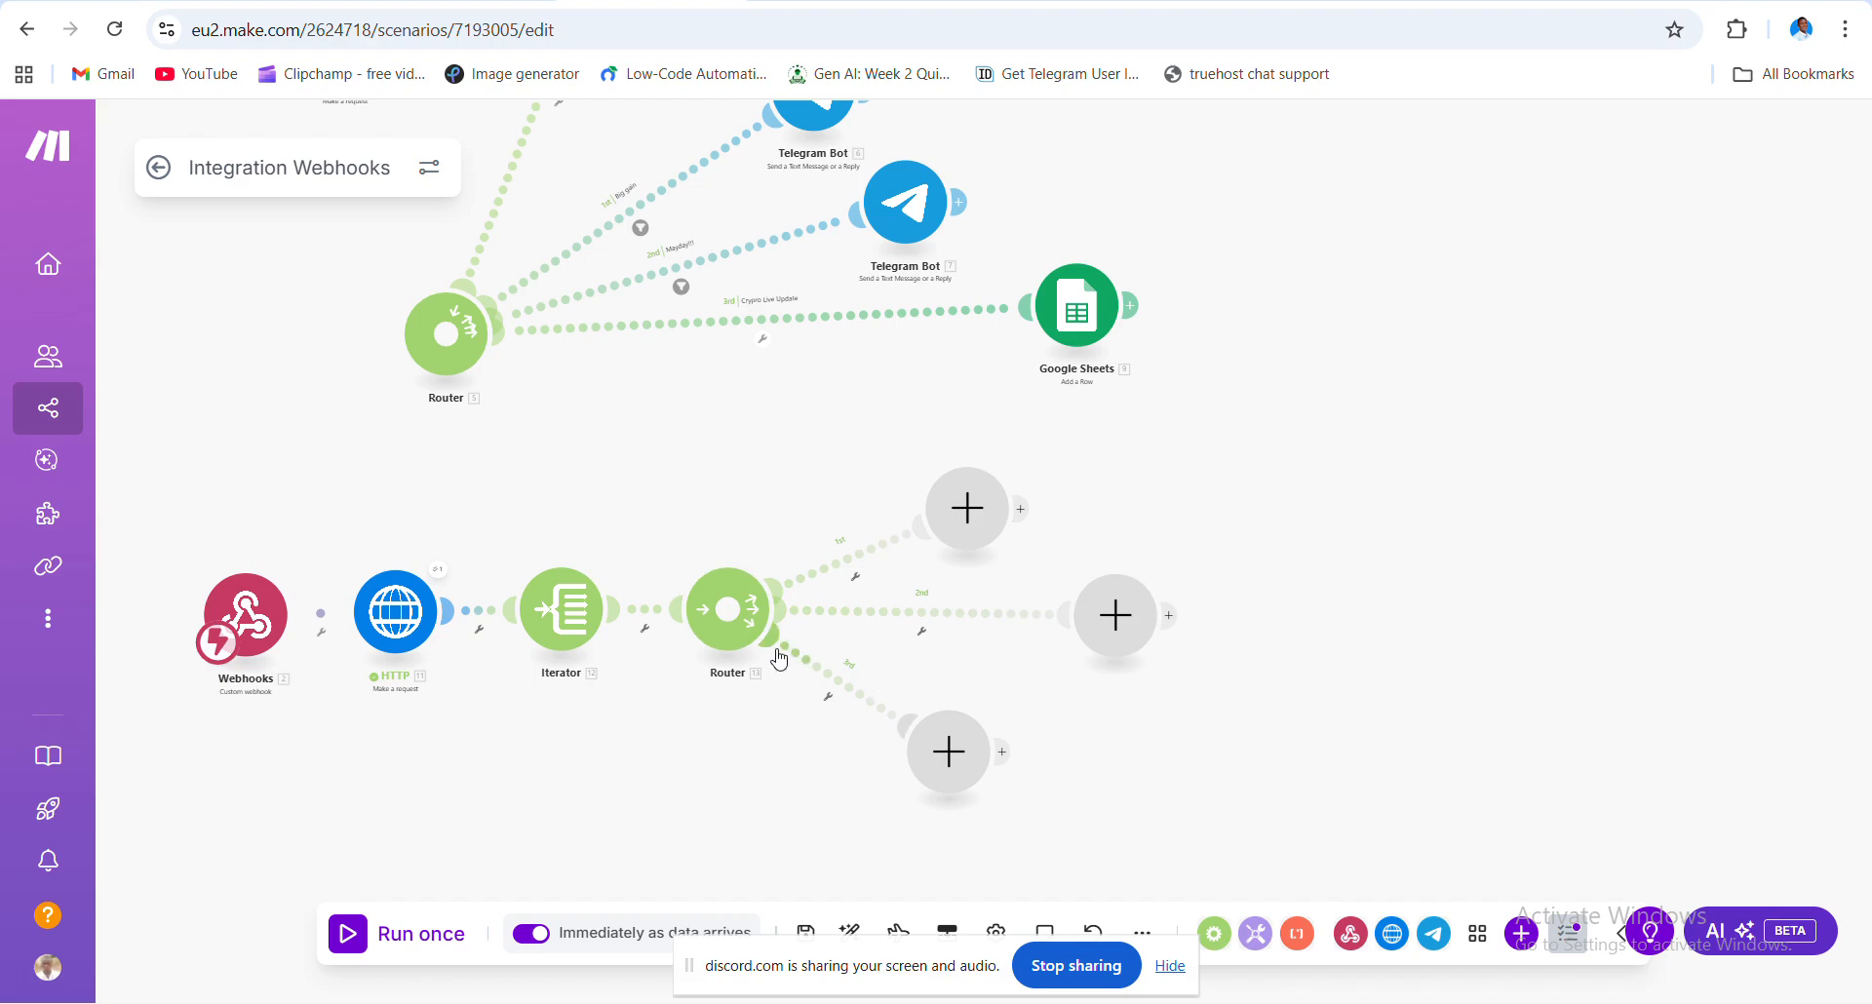
- Set up a filter on the Router's 1st route labelled Big gain
click(857, 575)
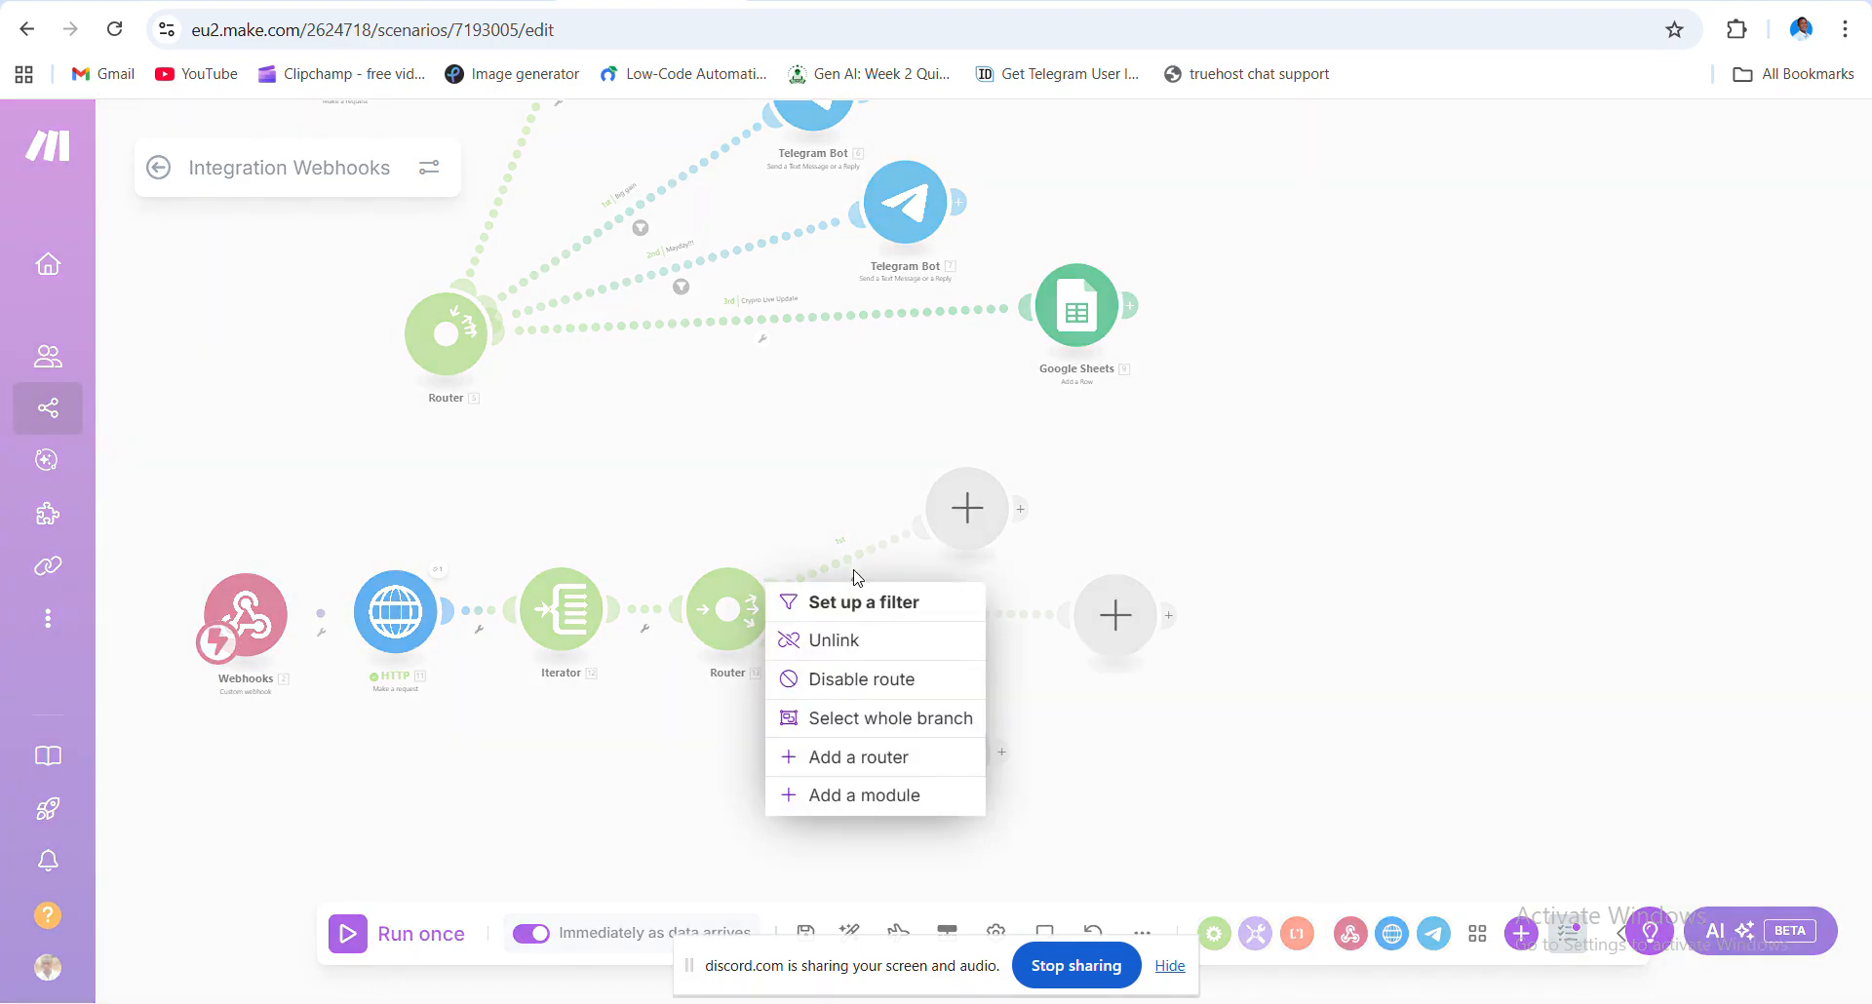
click(849, 600)
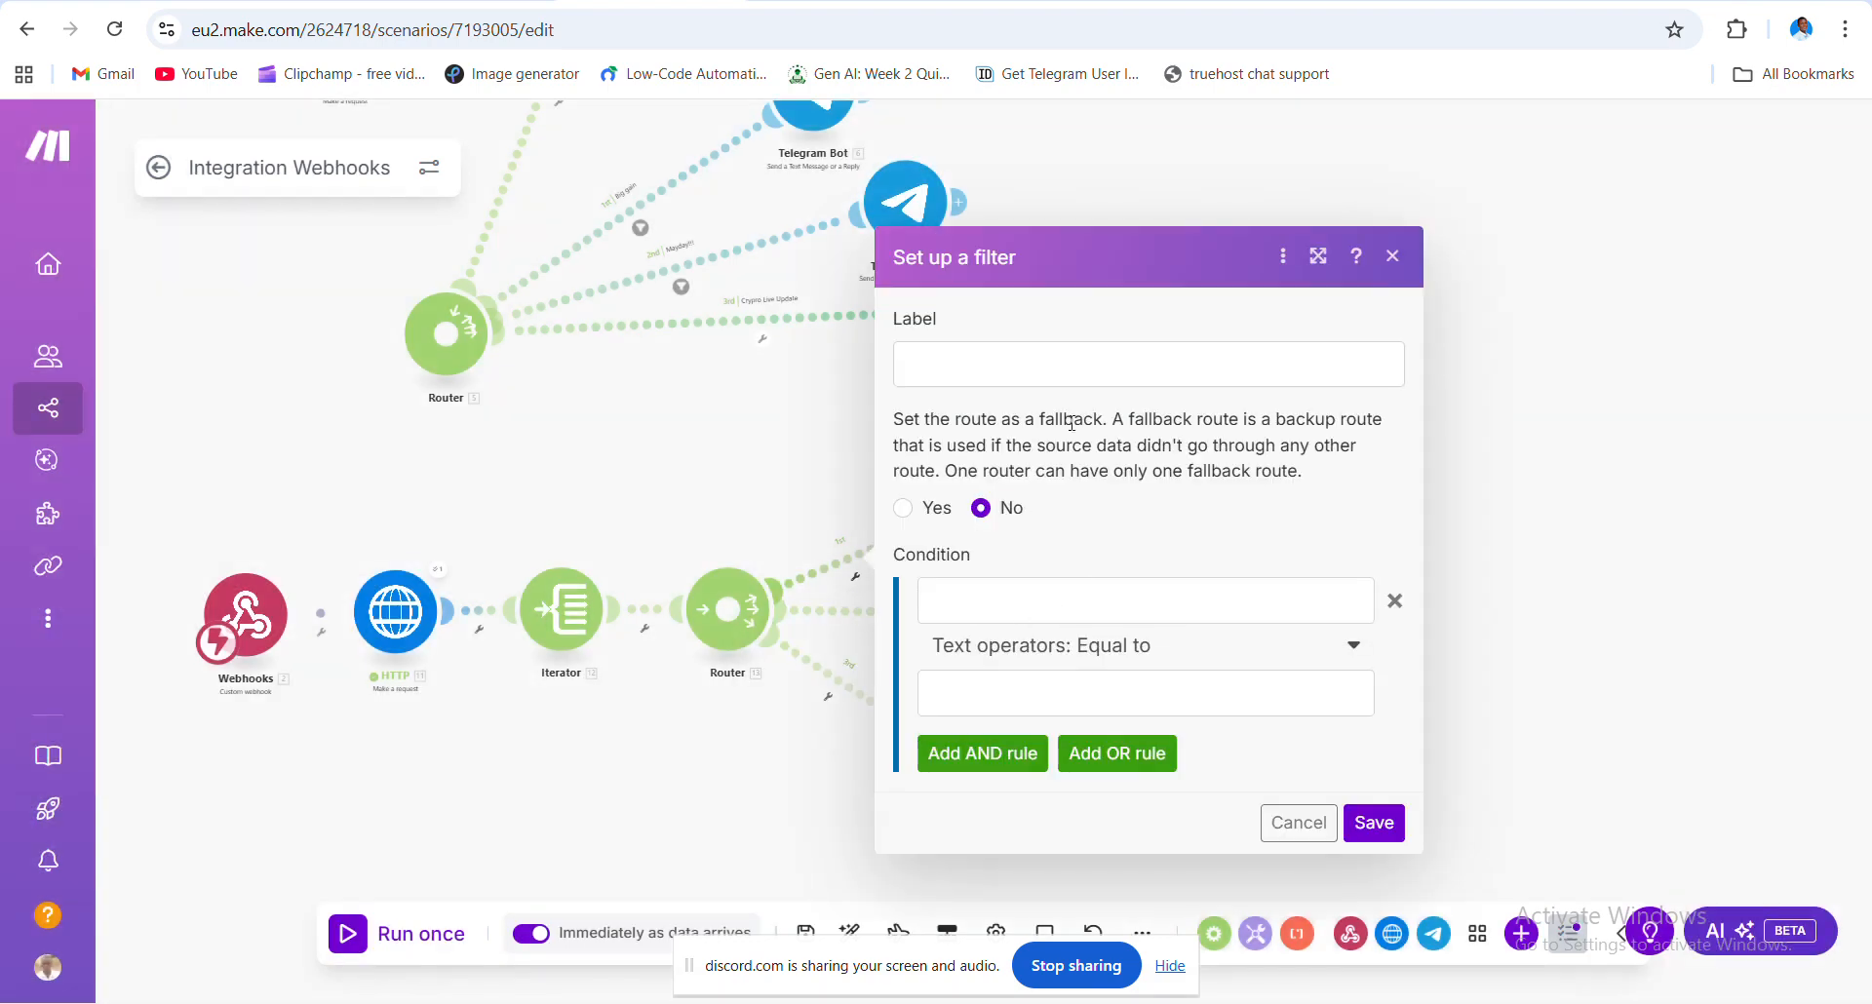
click(980, 357)
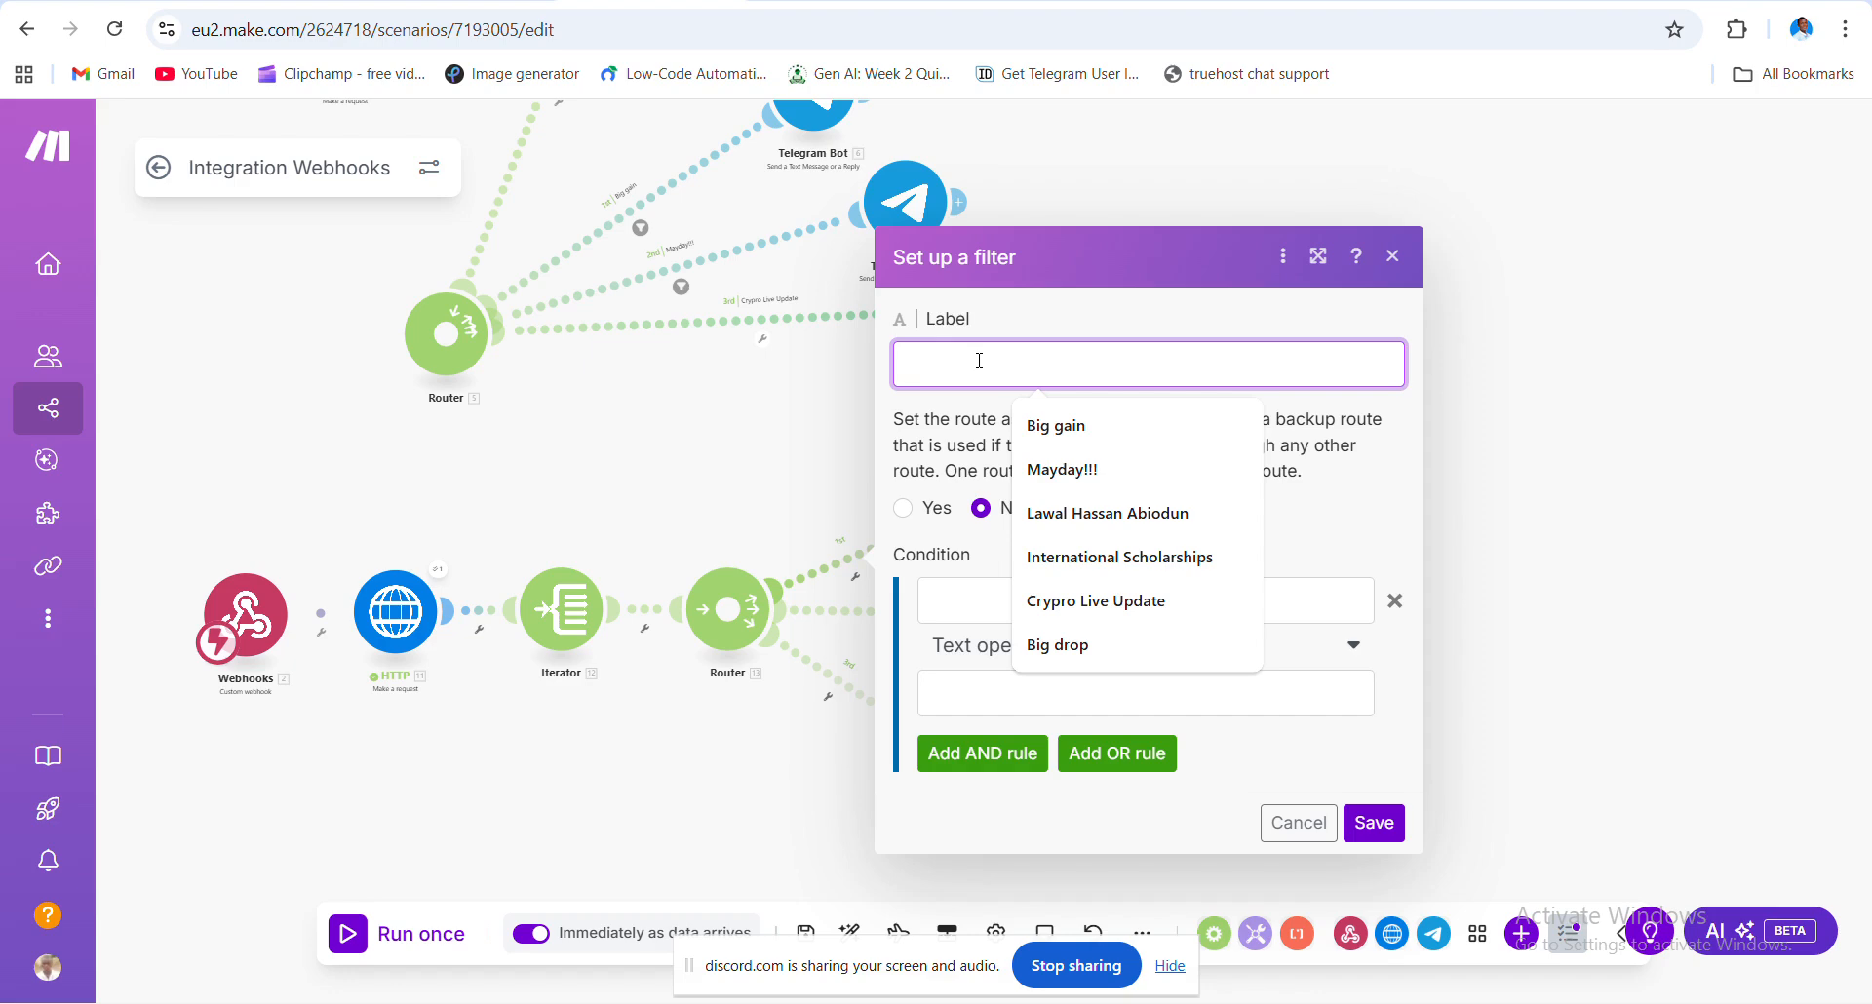
click(1081, 436)
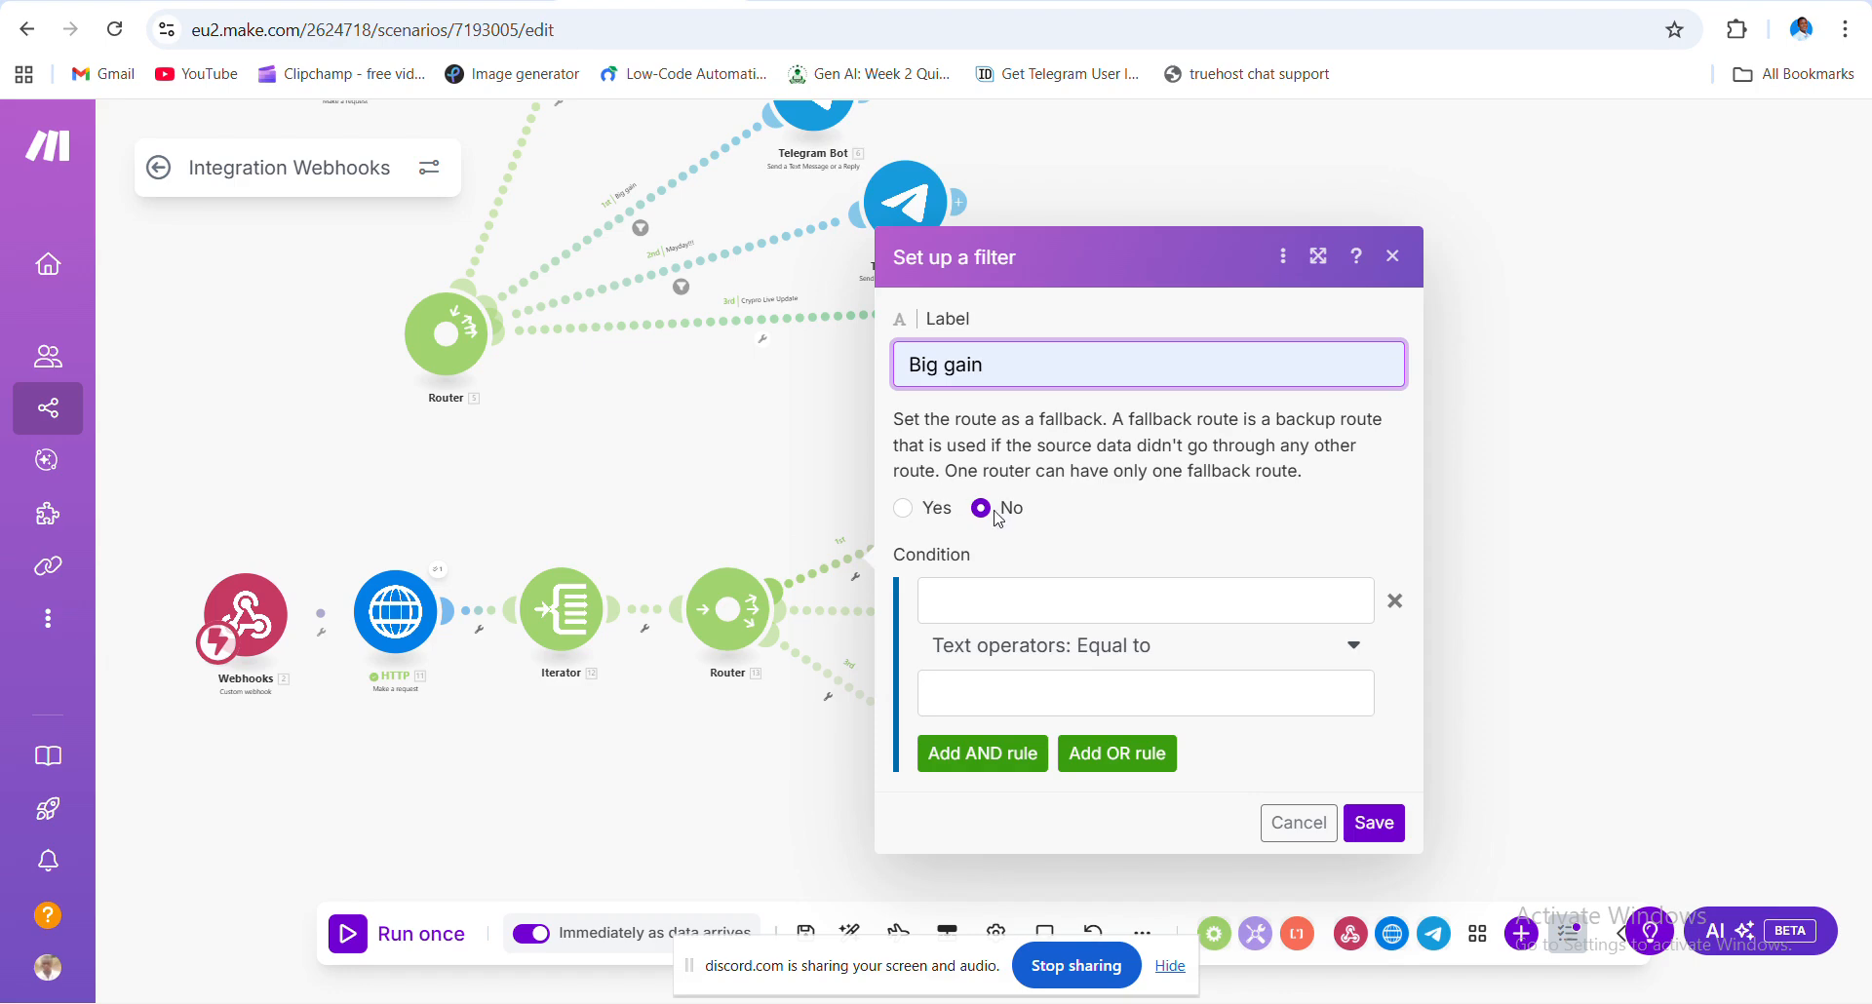
- Set the condition price_change_percentage_24h Greater than or equal to 3 and save
click(1052, 600)
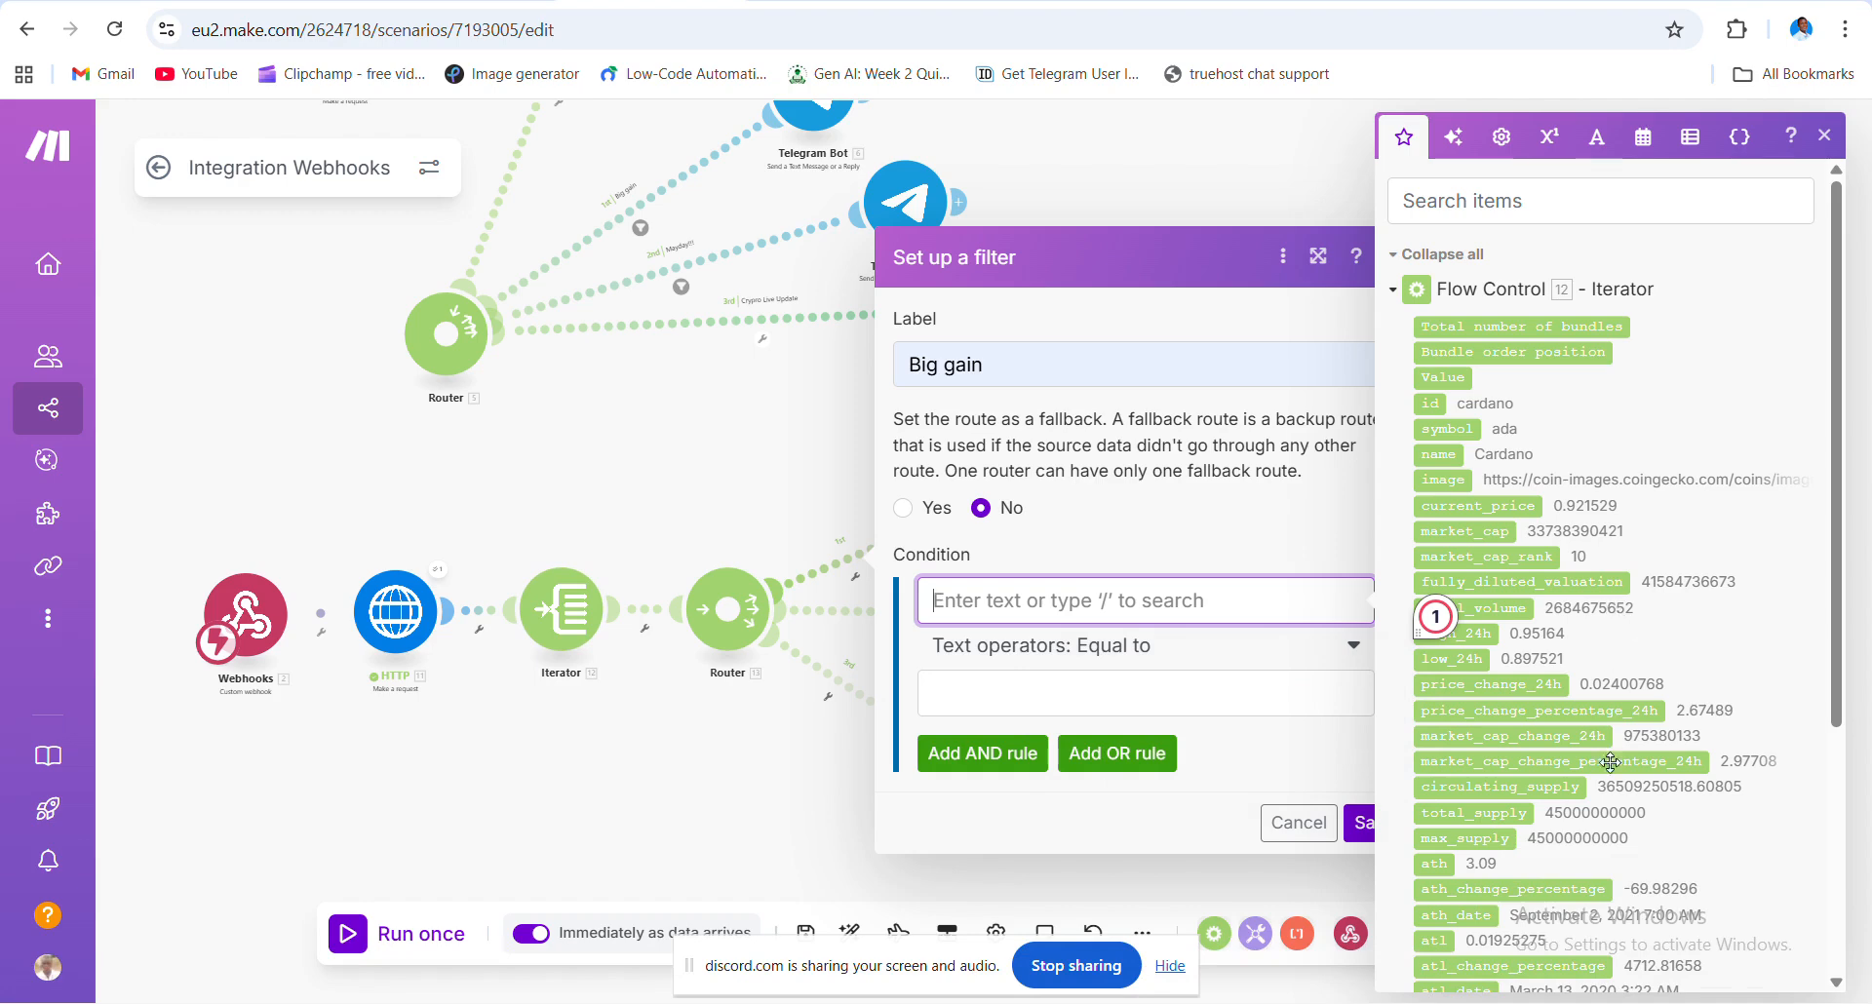
click(1526, 709)
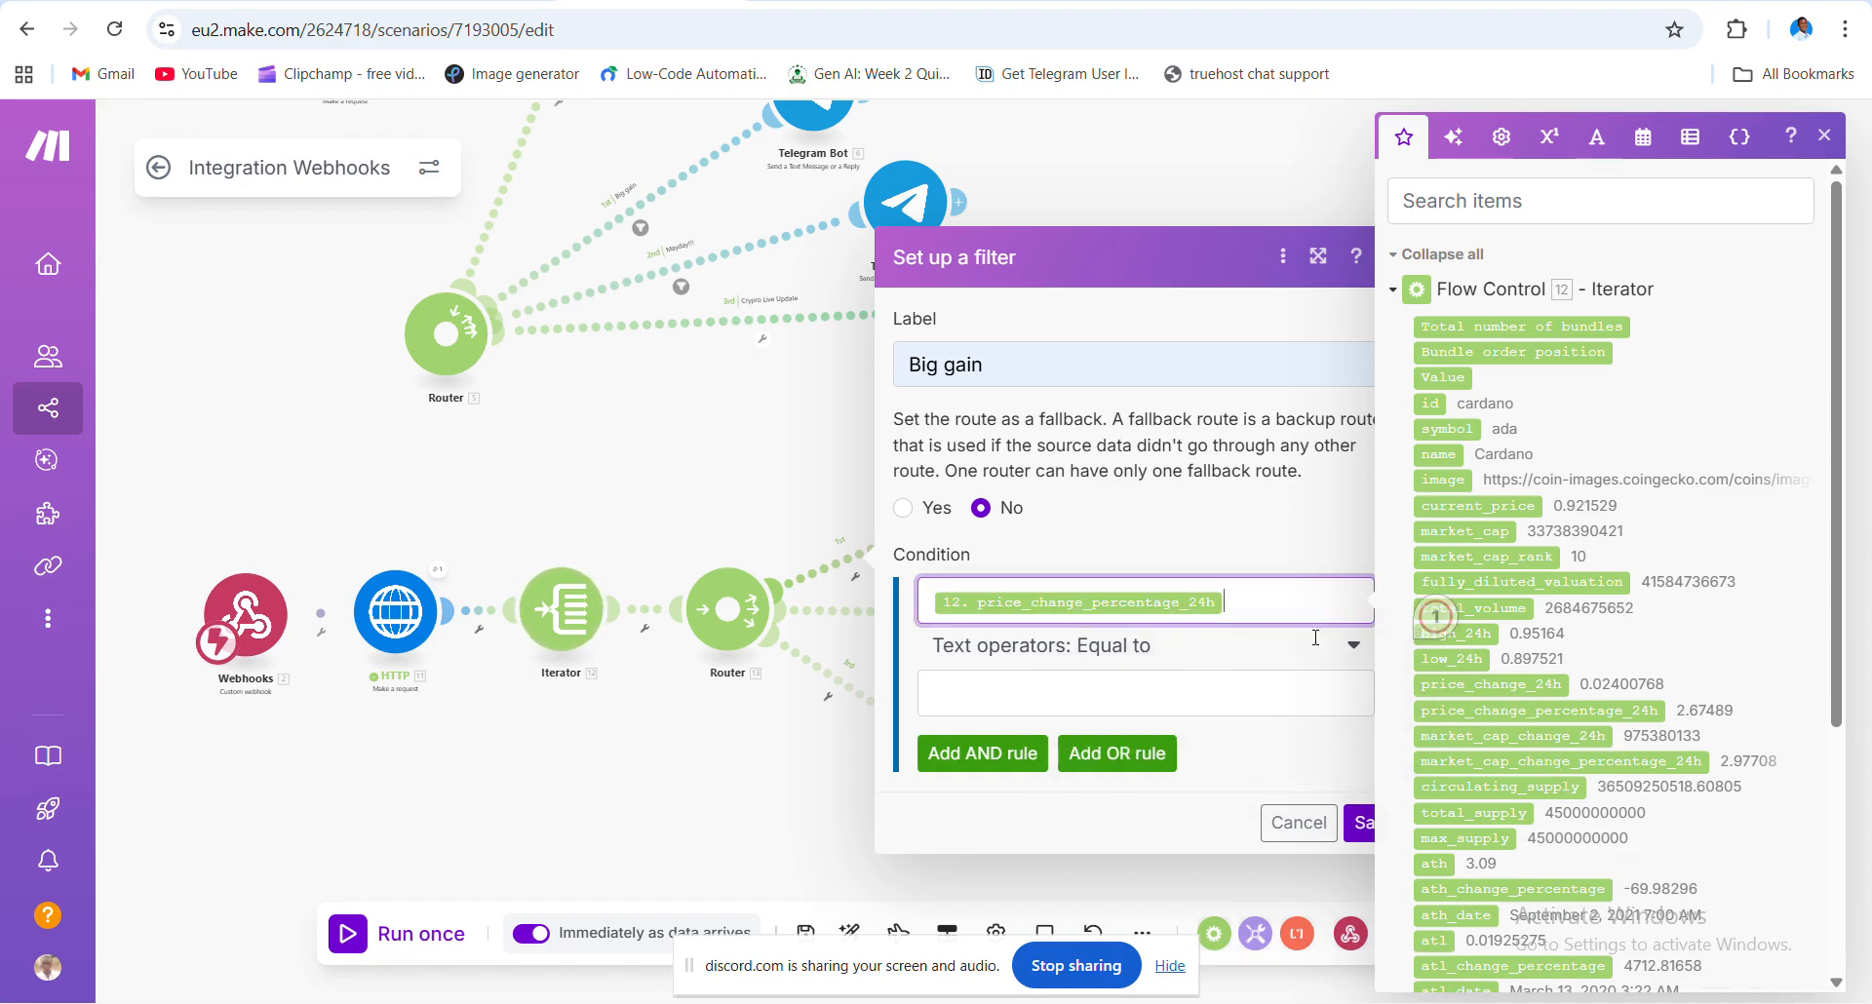
click(1352, 647)
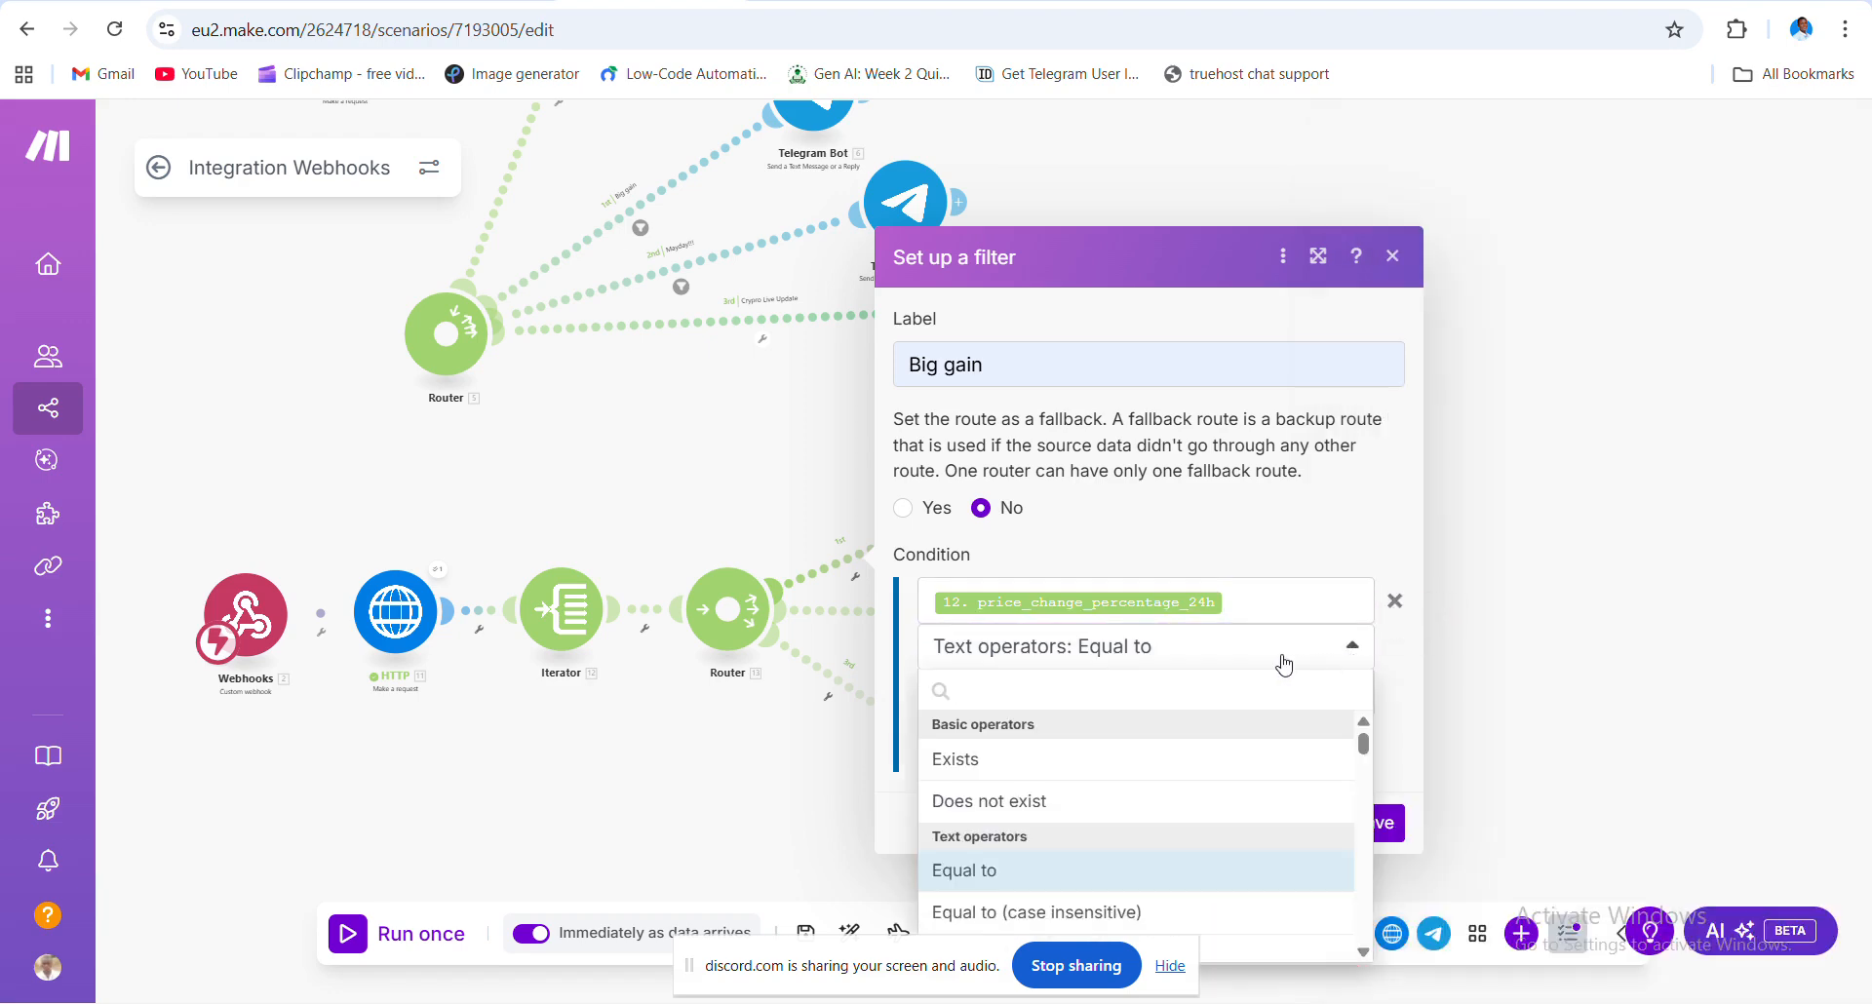
text(grea)
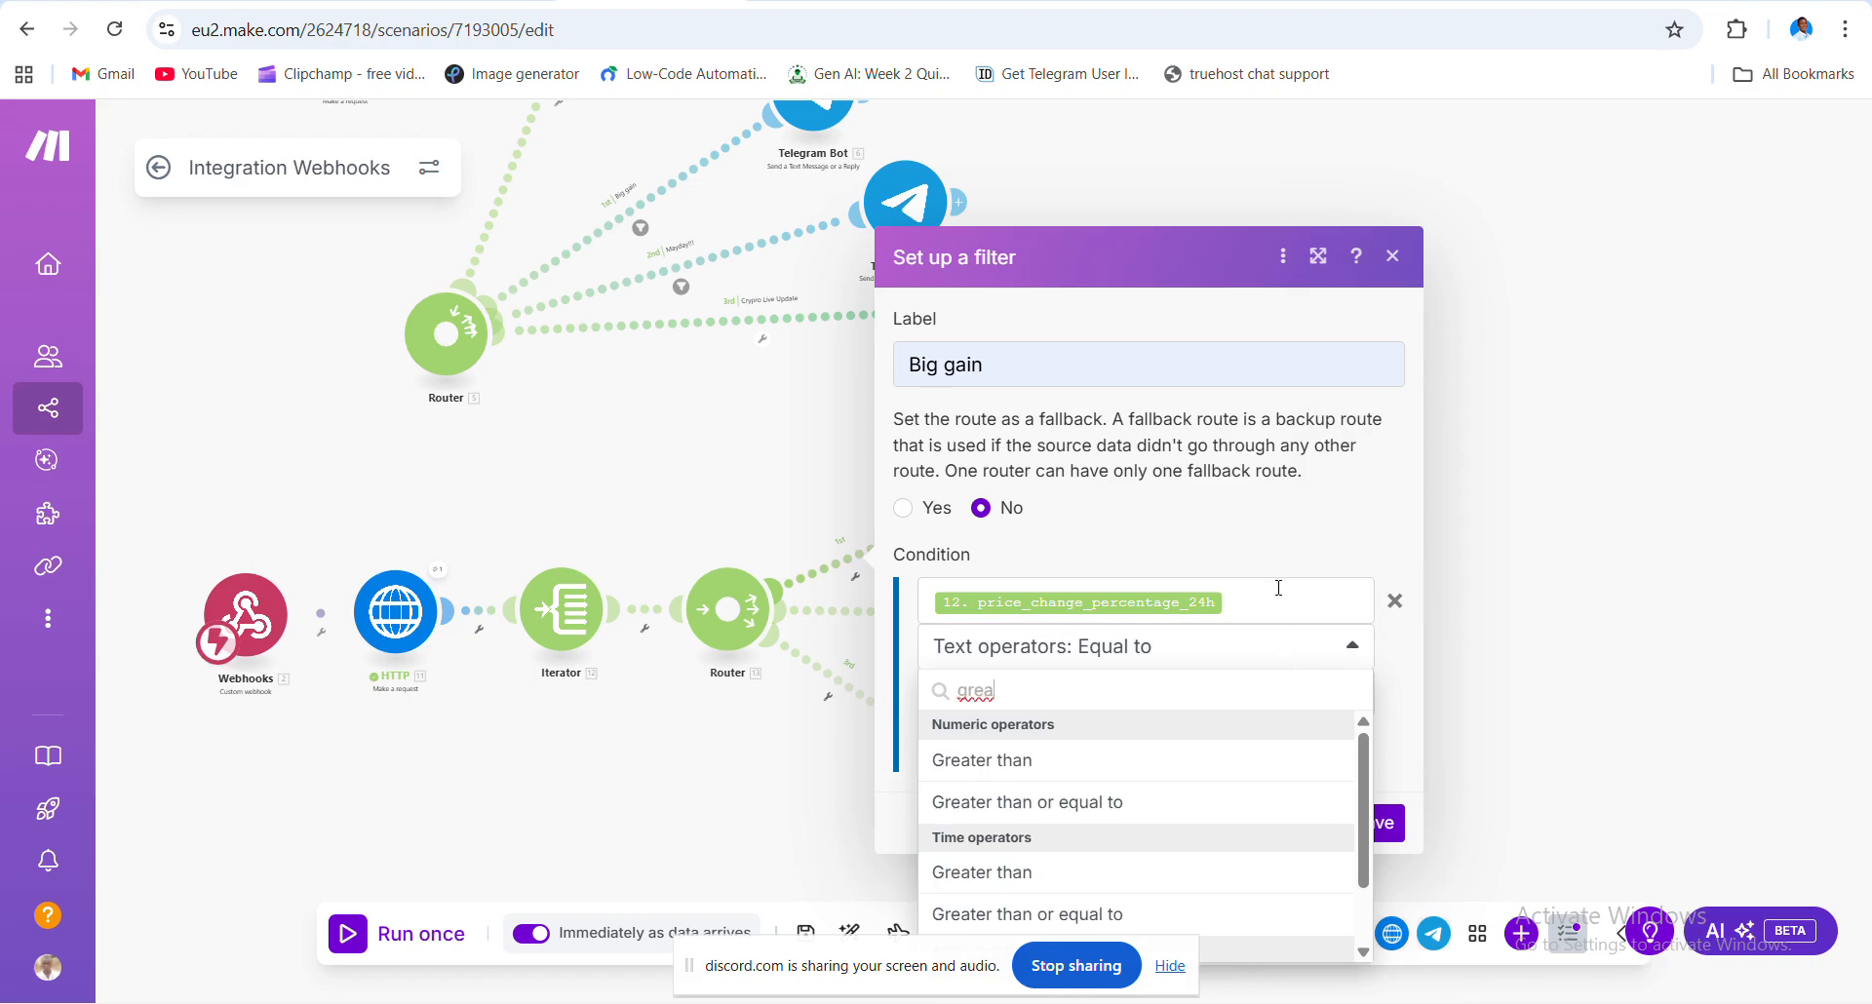
click(1196, 802)
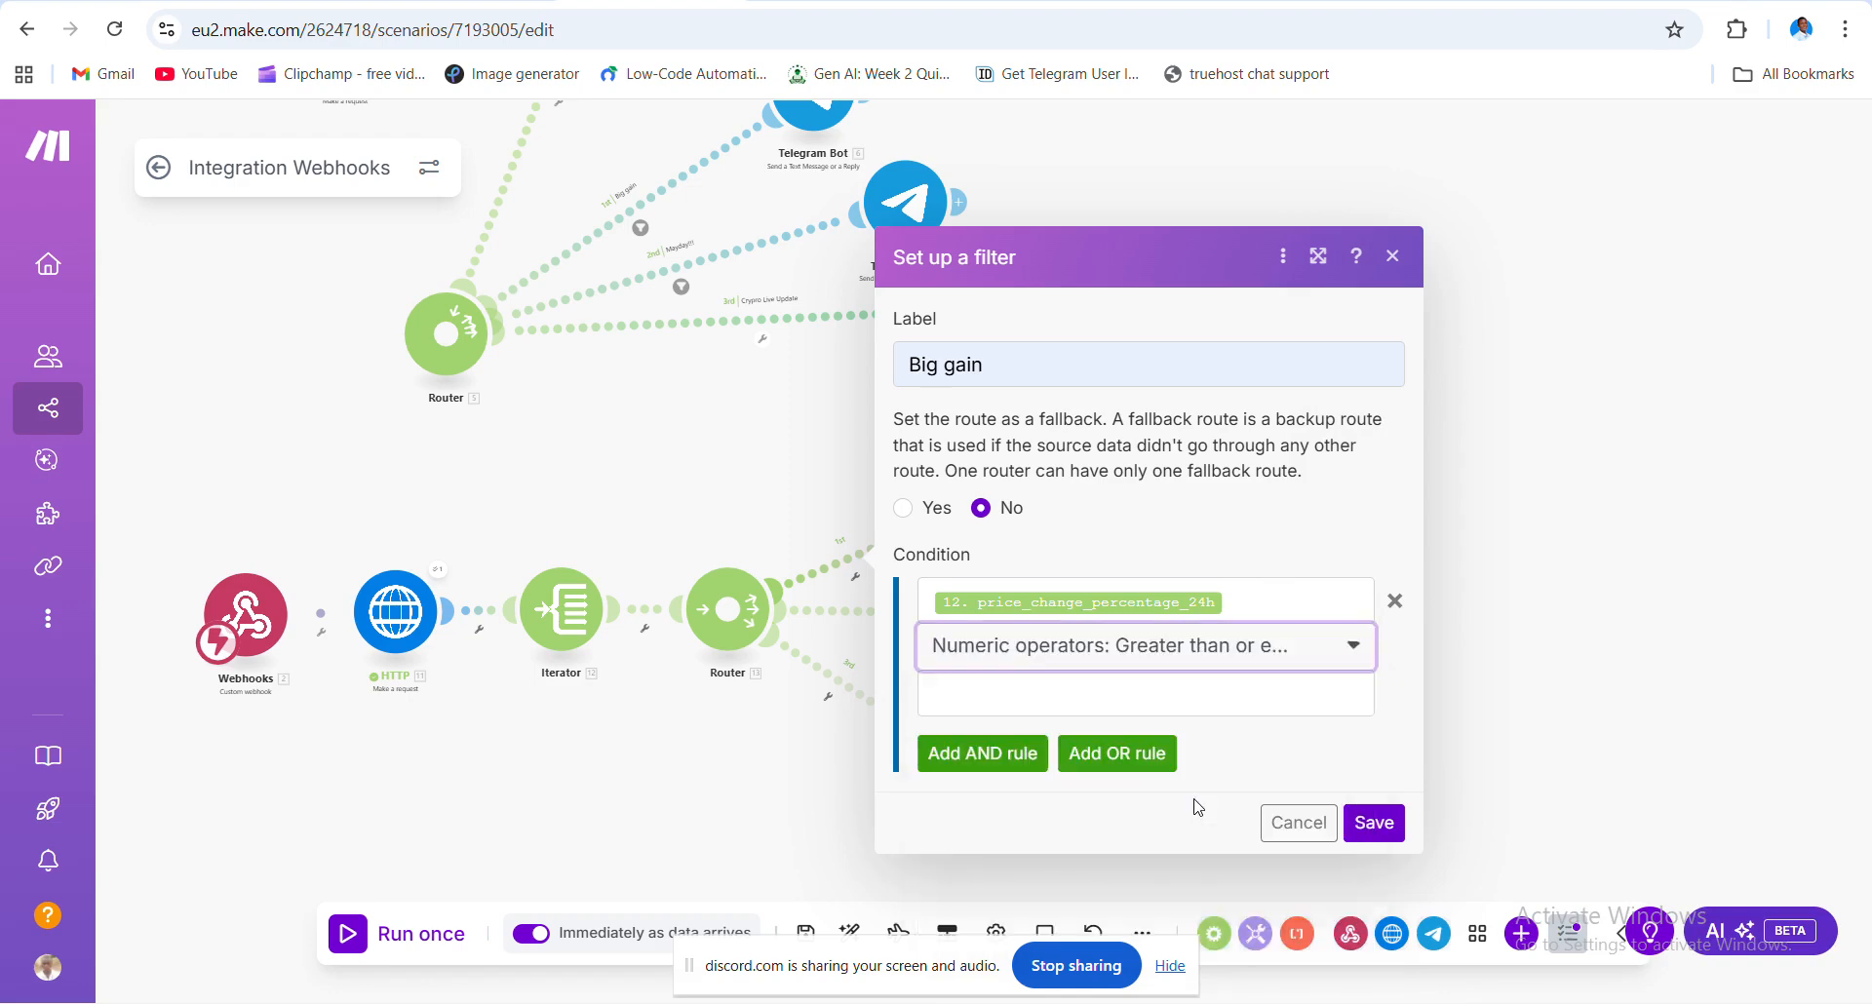
click(1059, 695)
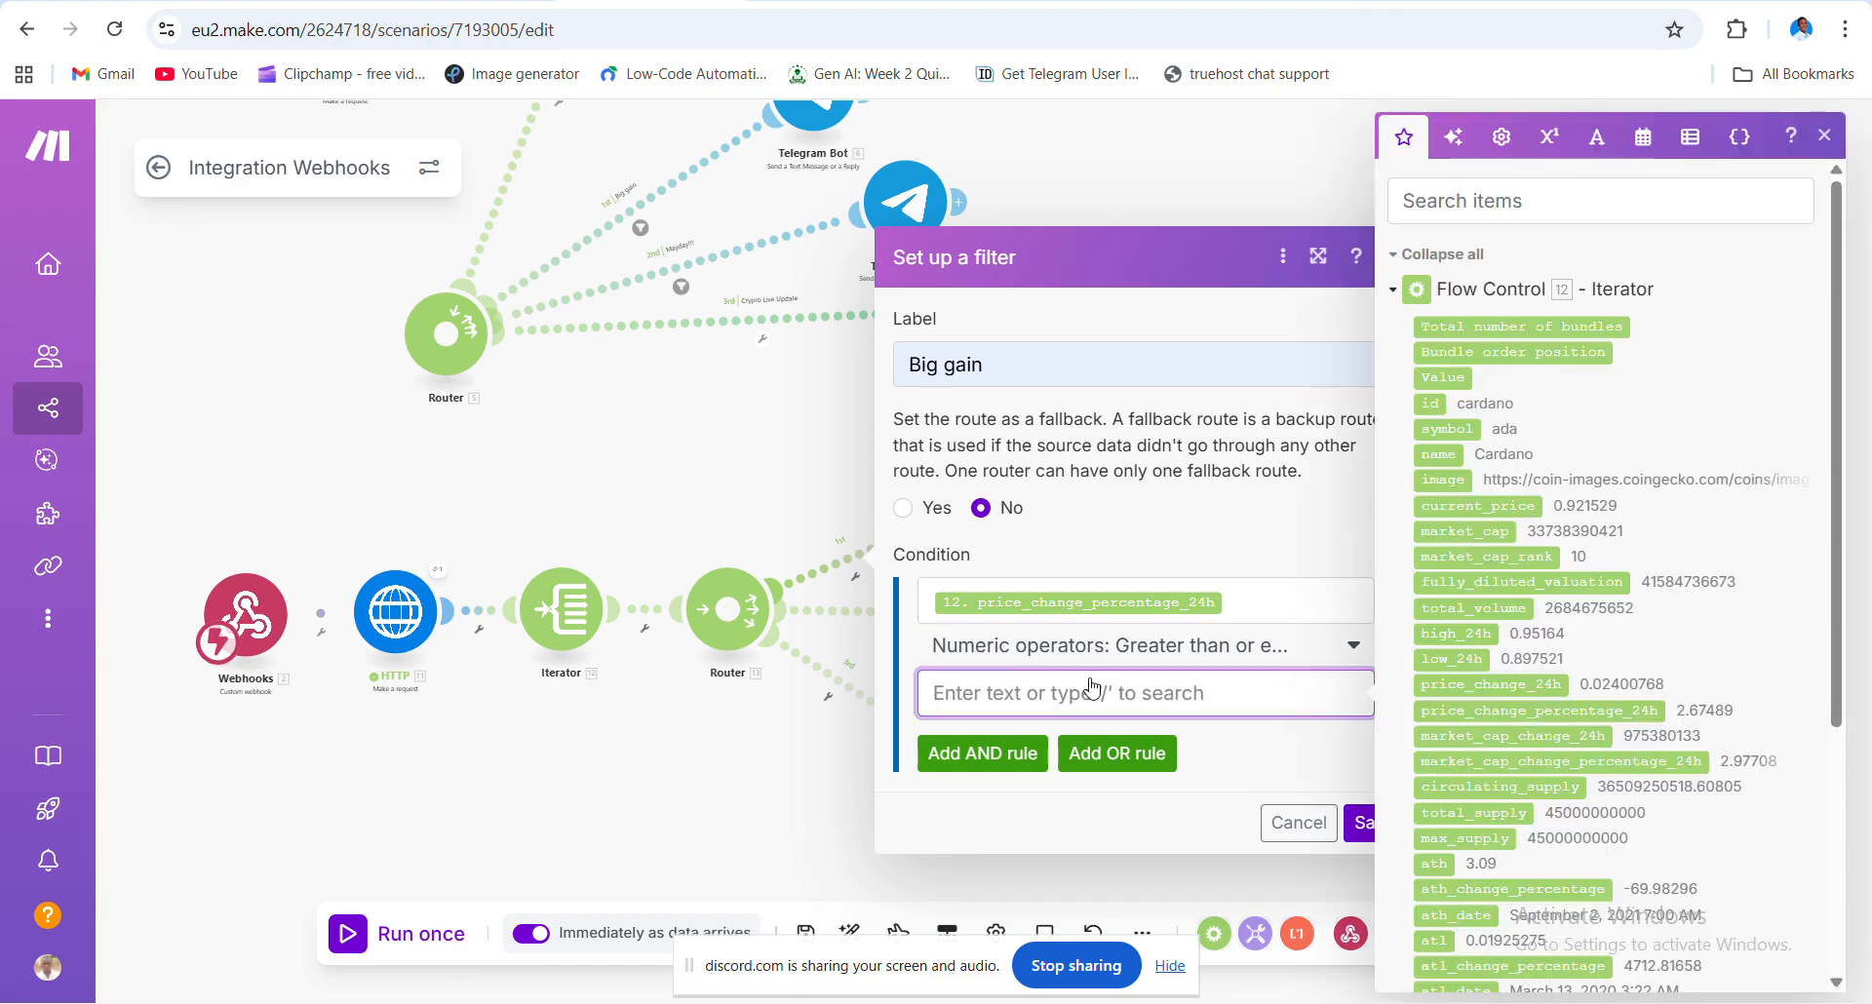
text(3)
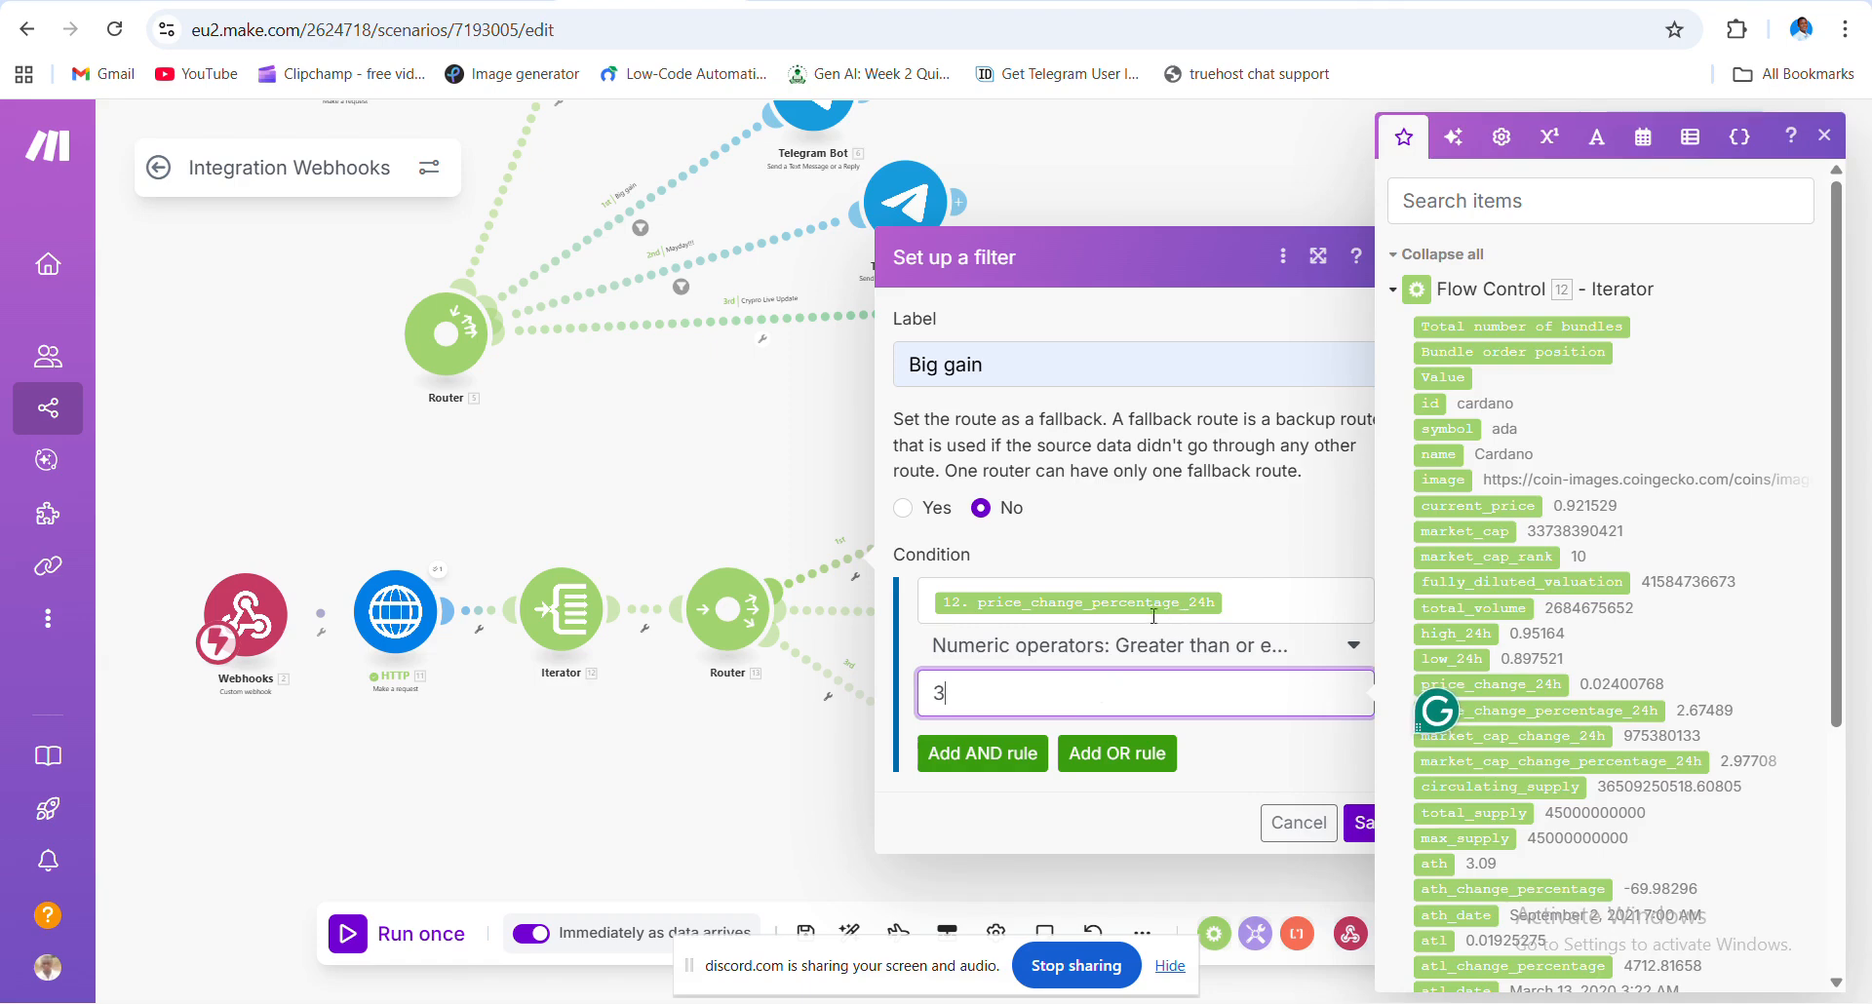
click(1366, 829)
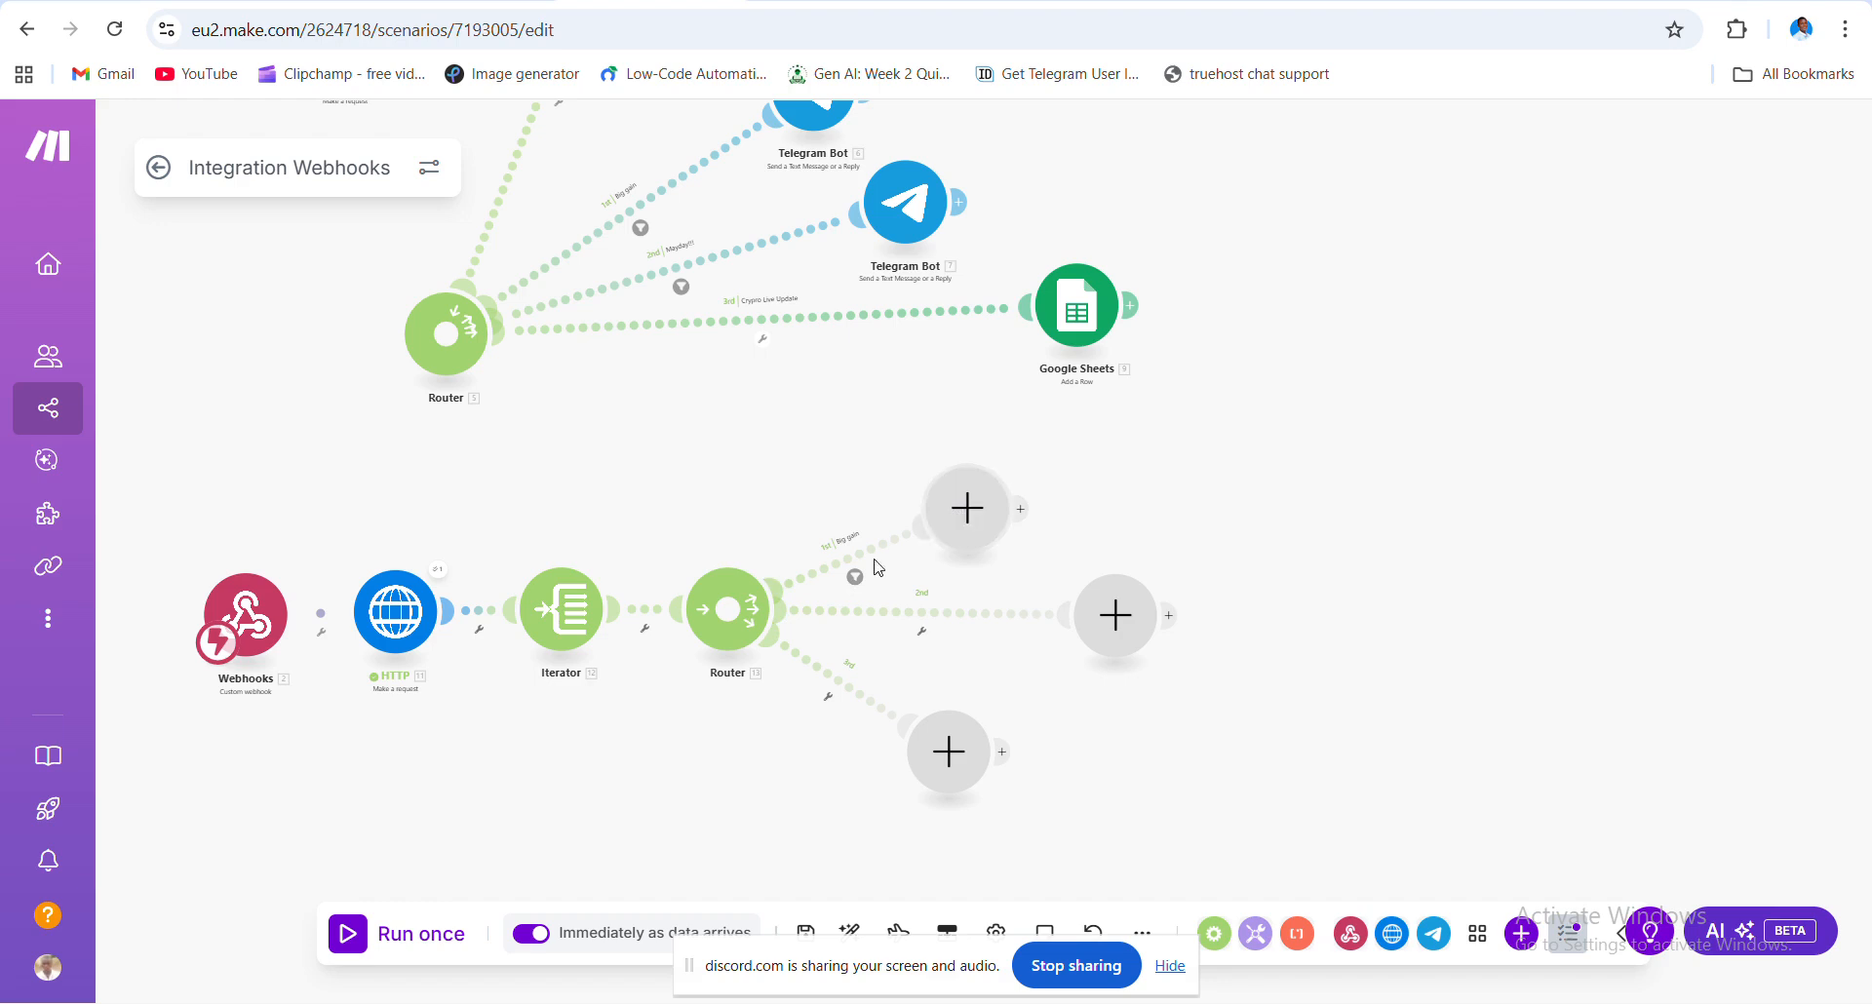
- Set up a 2nd-route filter labelled 'Japa for Market' testing price_change_percentage_24h
click(926, 639)
click(939, 666)
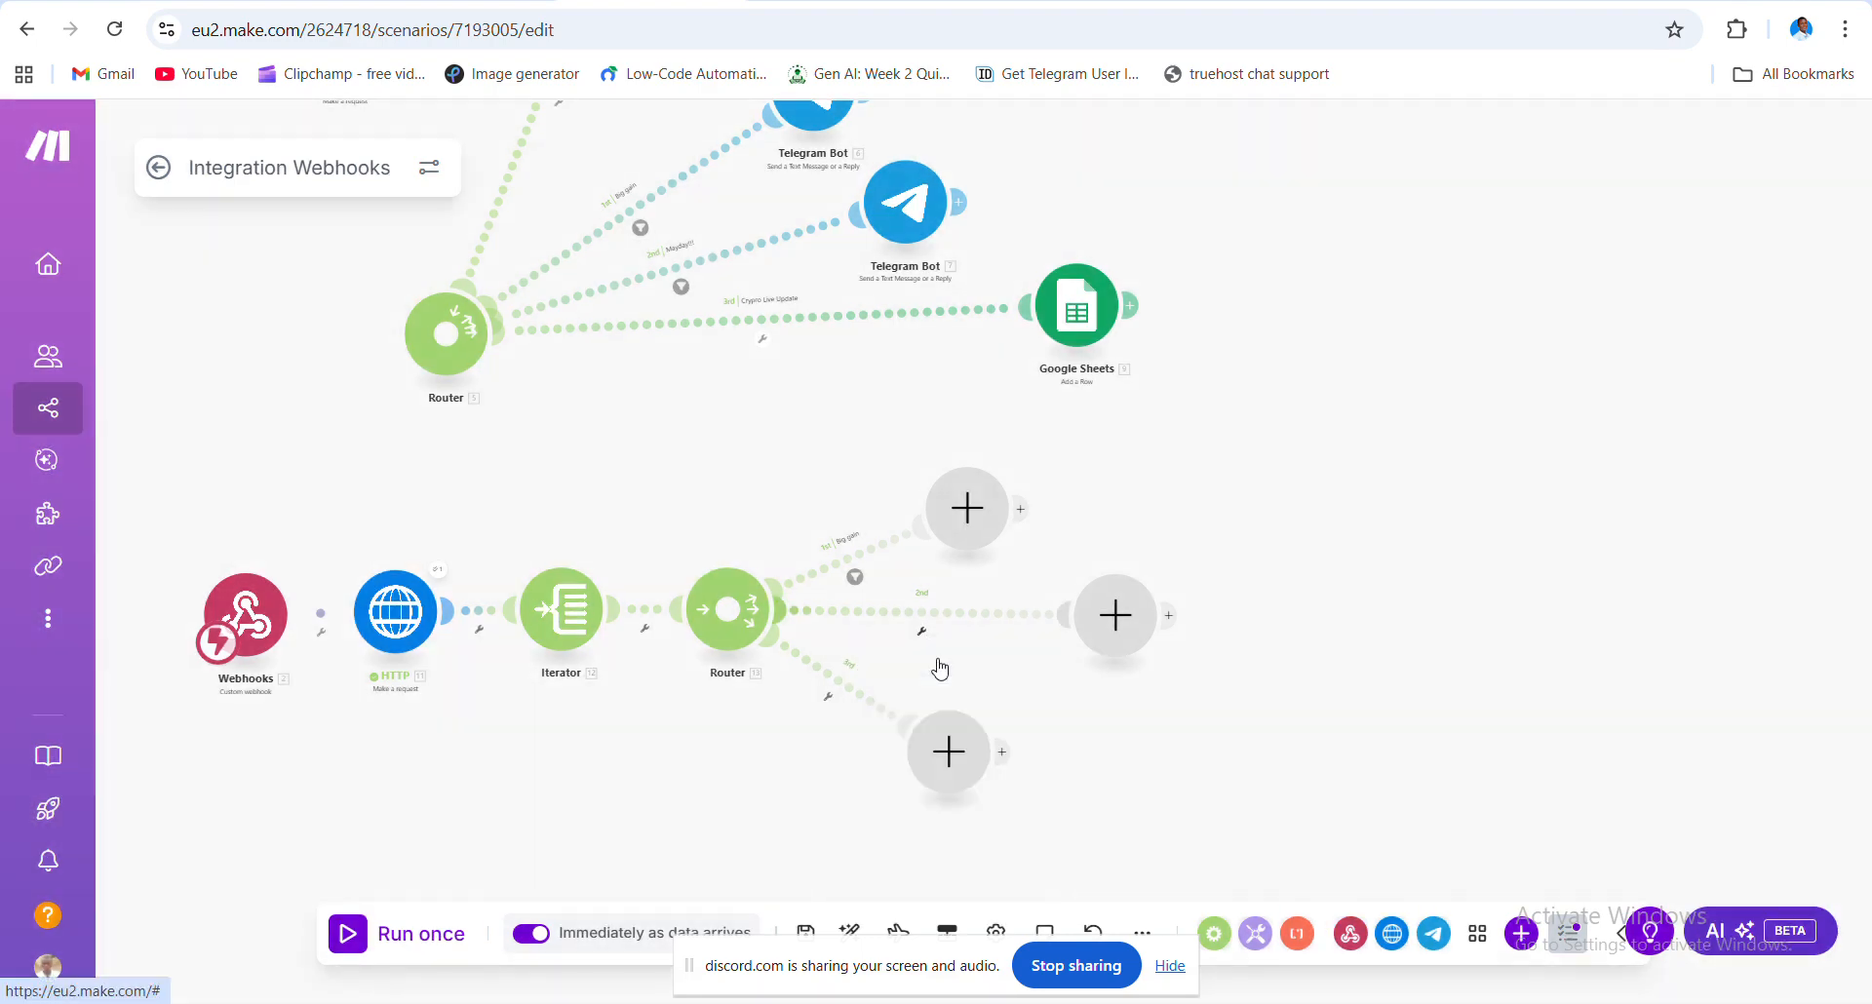
click(1056, 421)
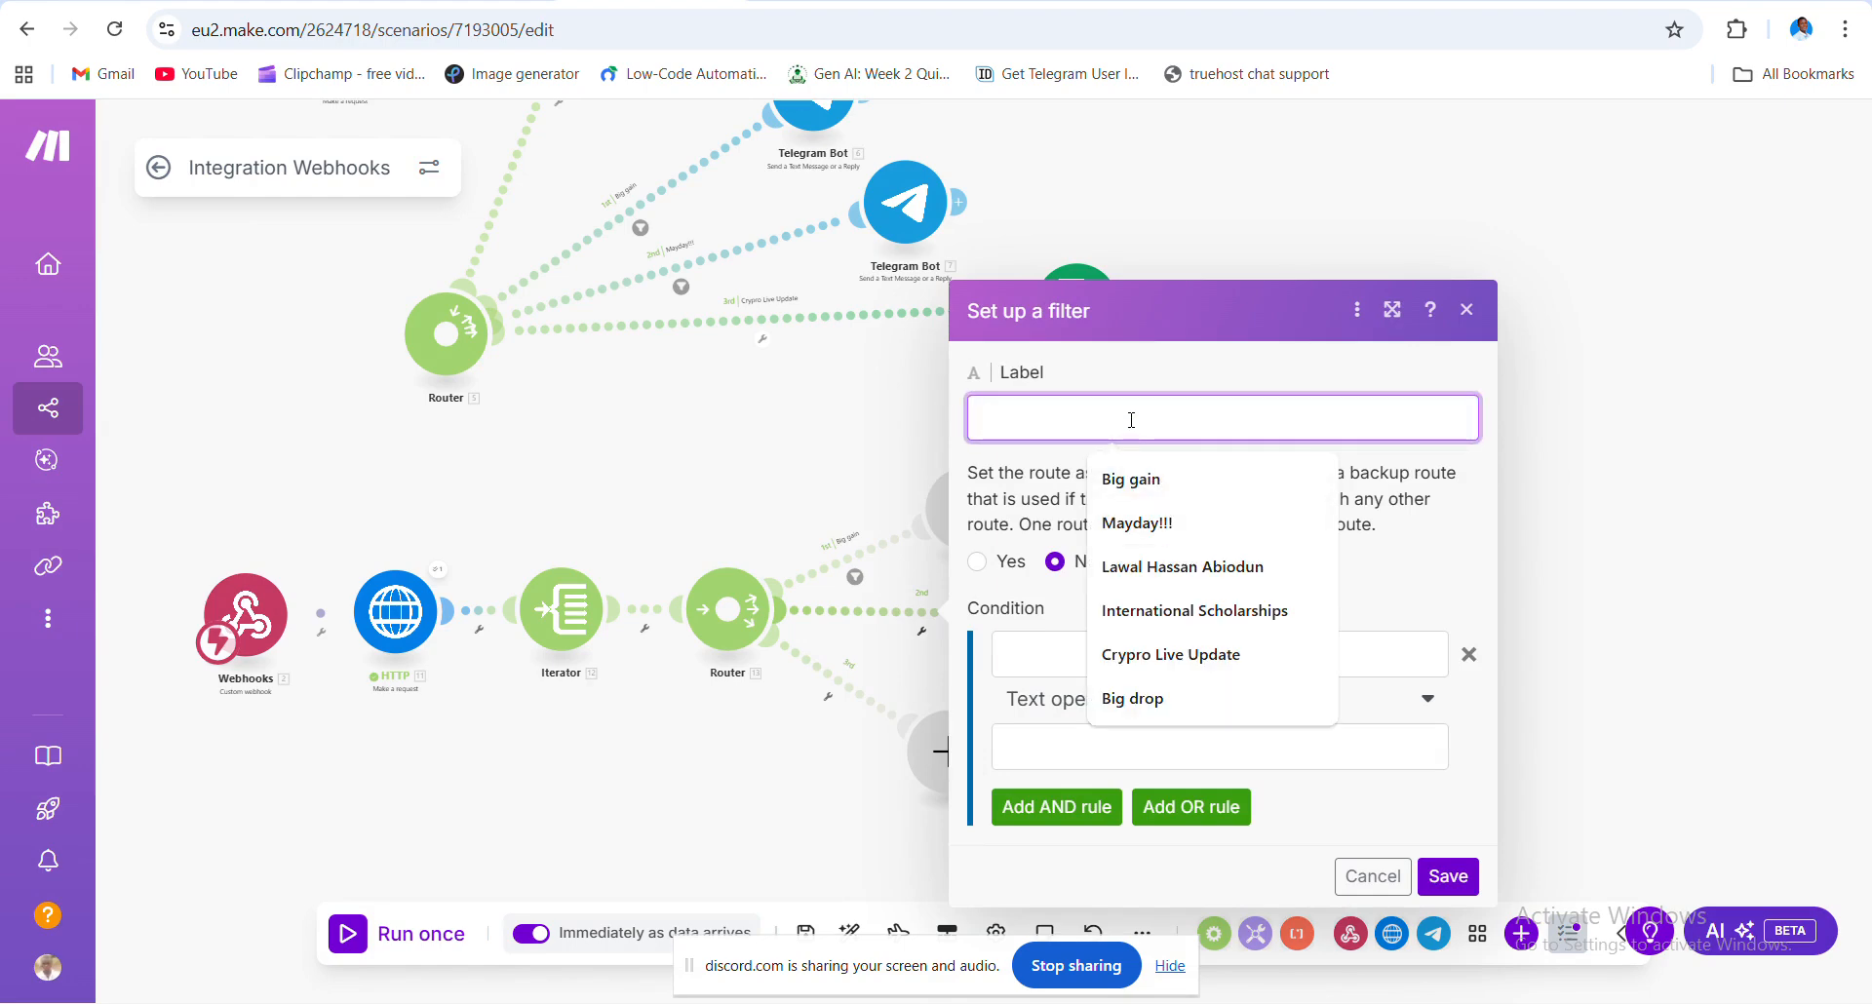
text(Japa)
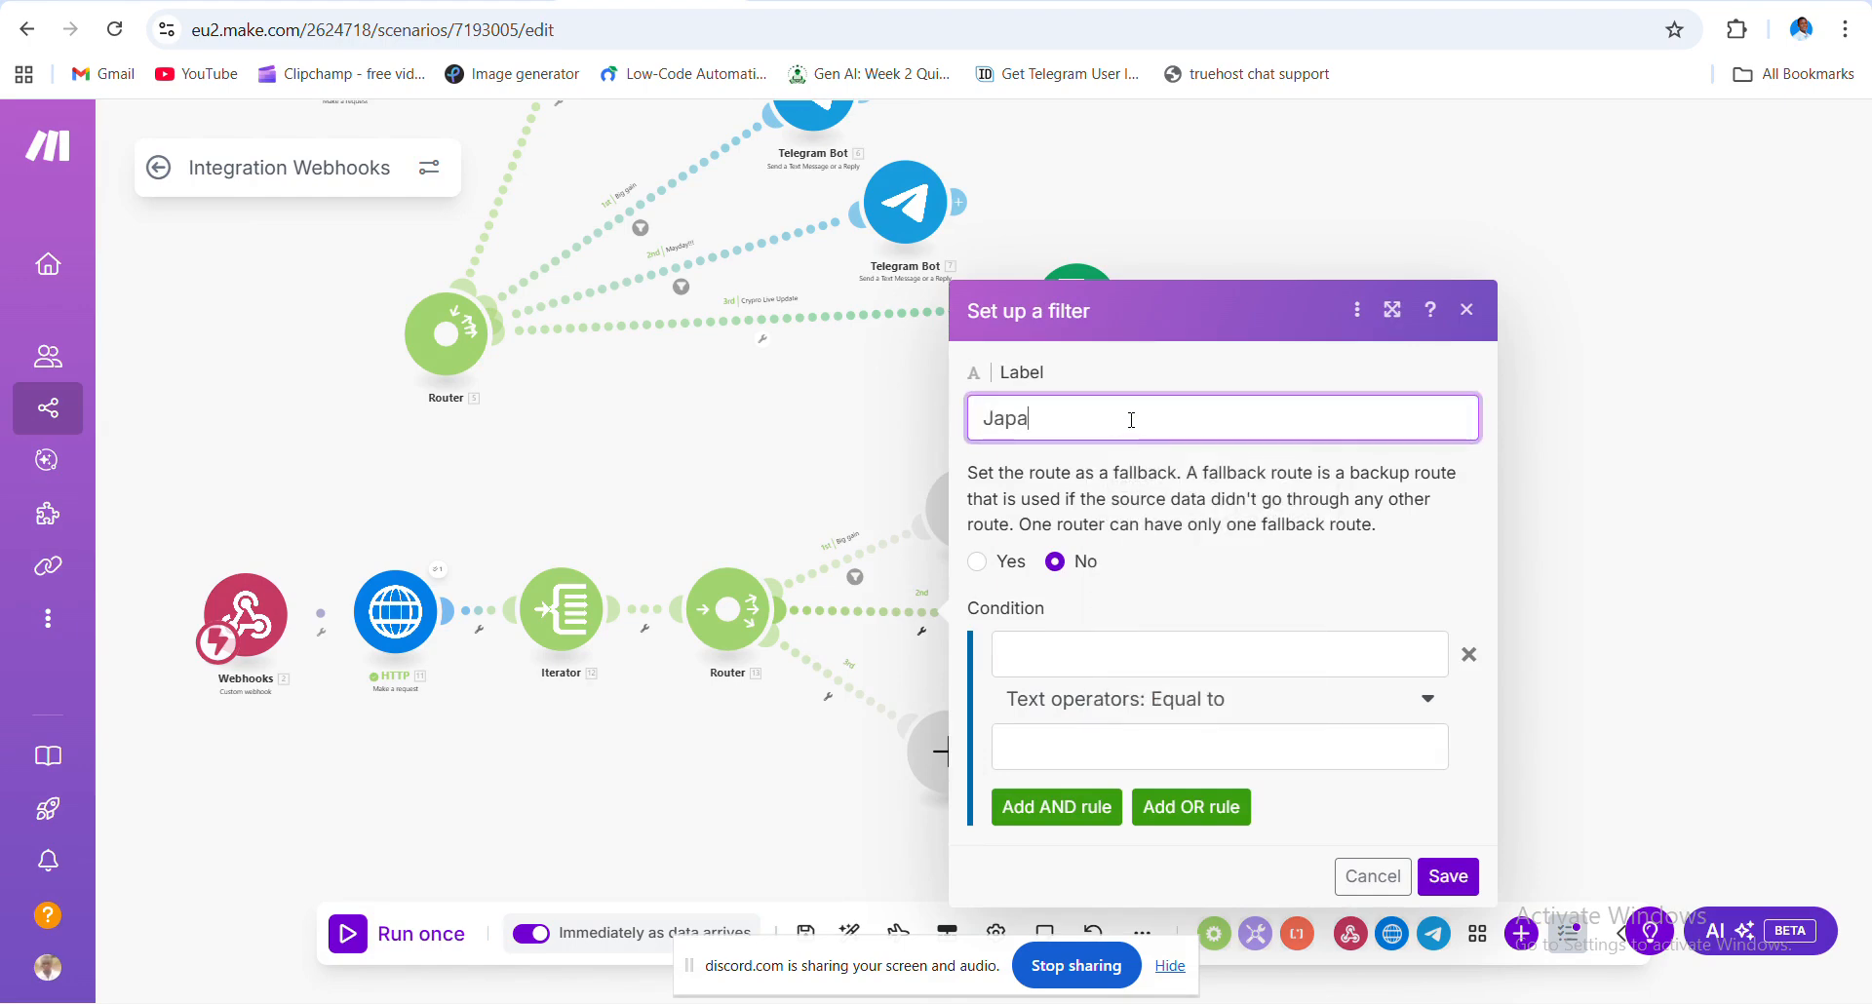
text( for Market)
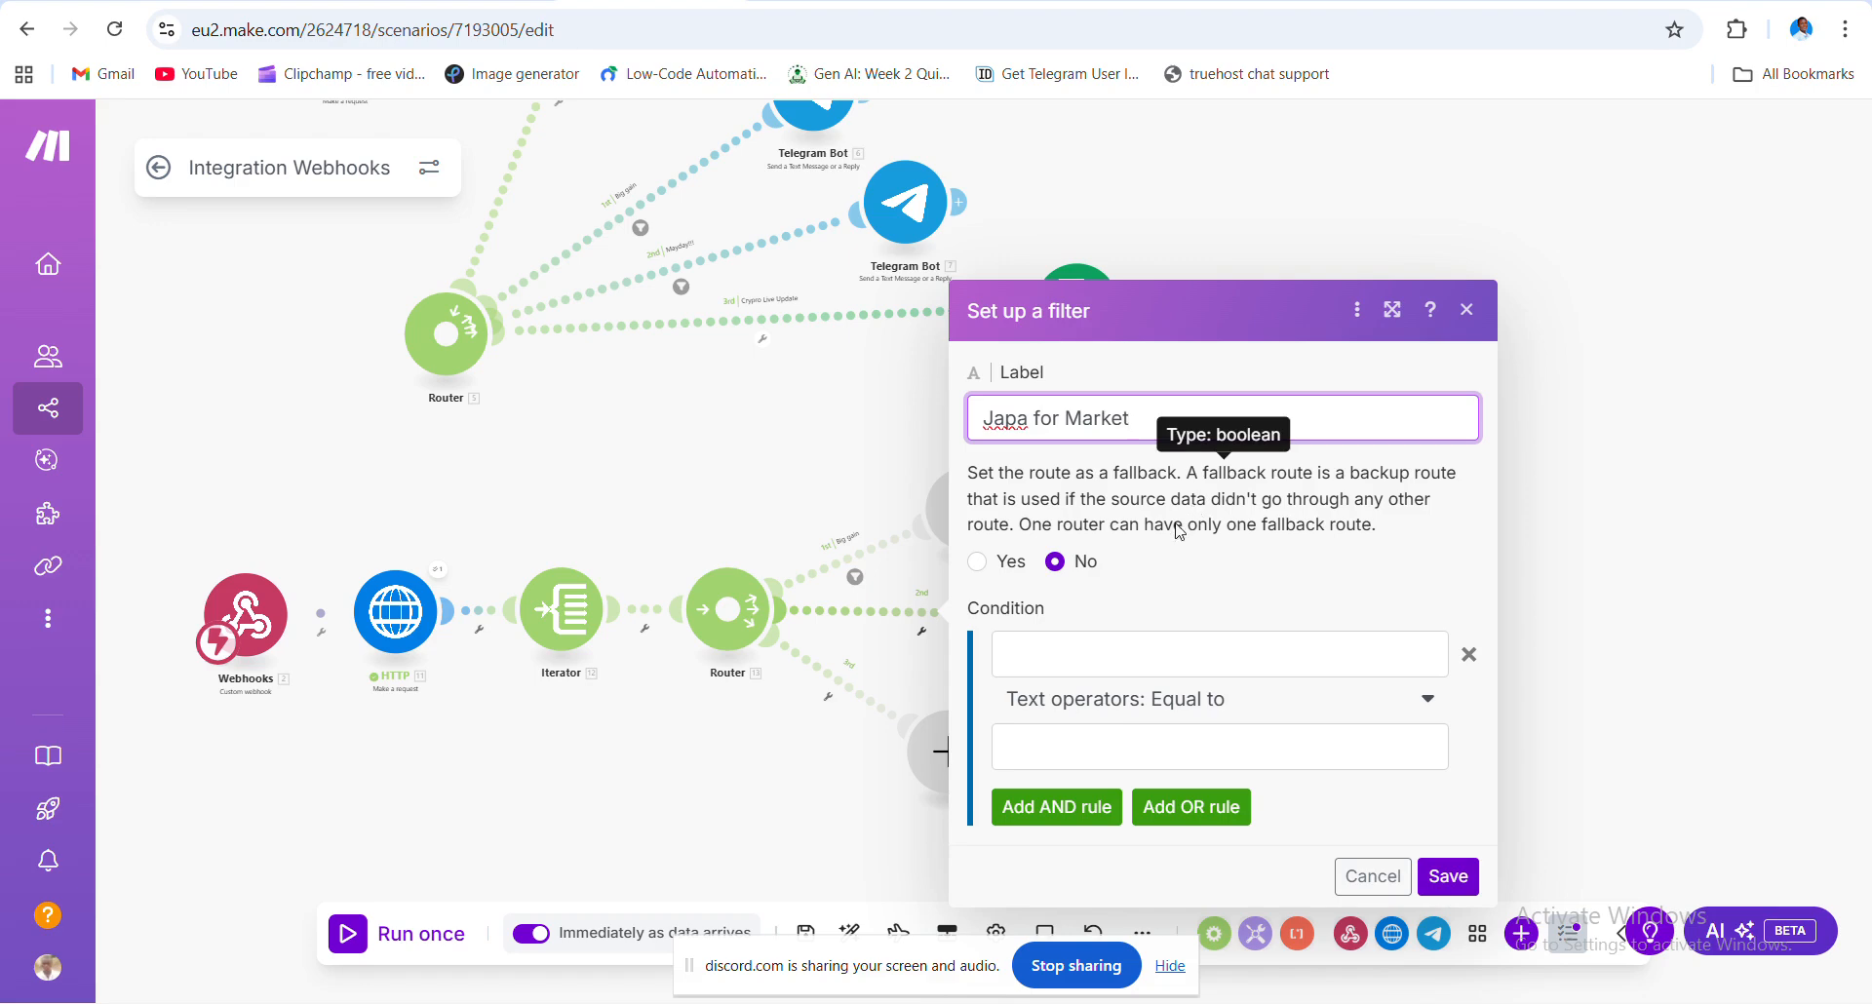
click(1160, 665)
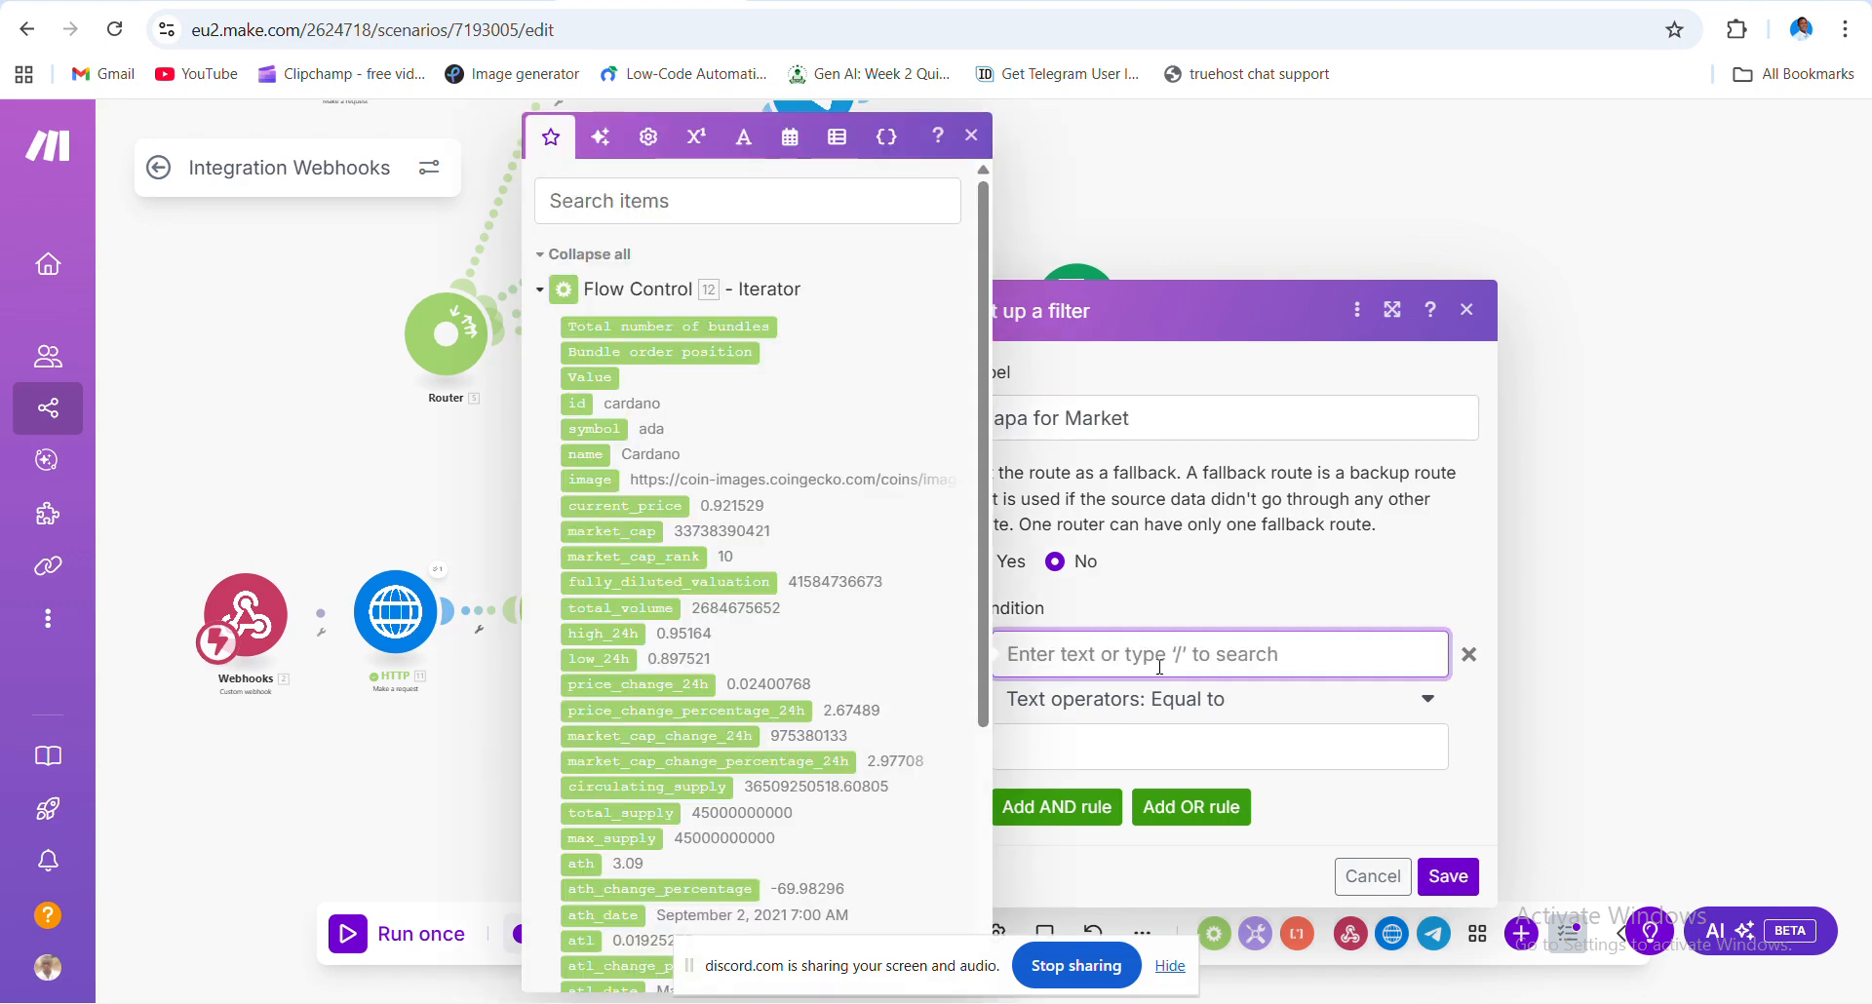
click(759, 714)
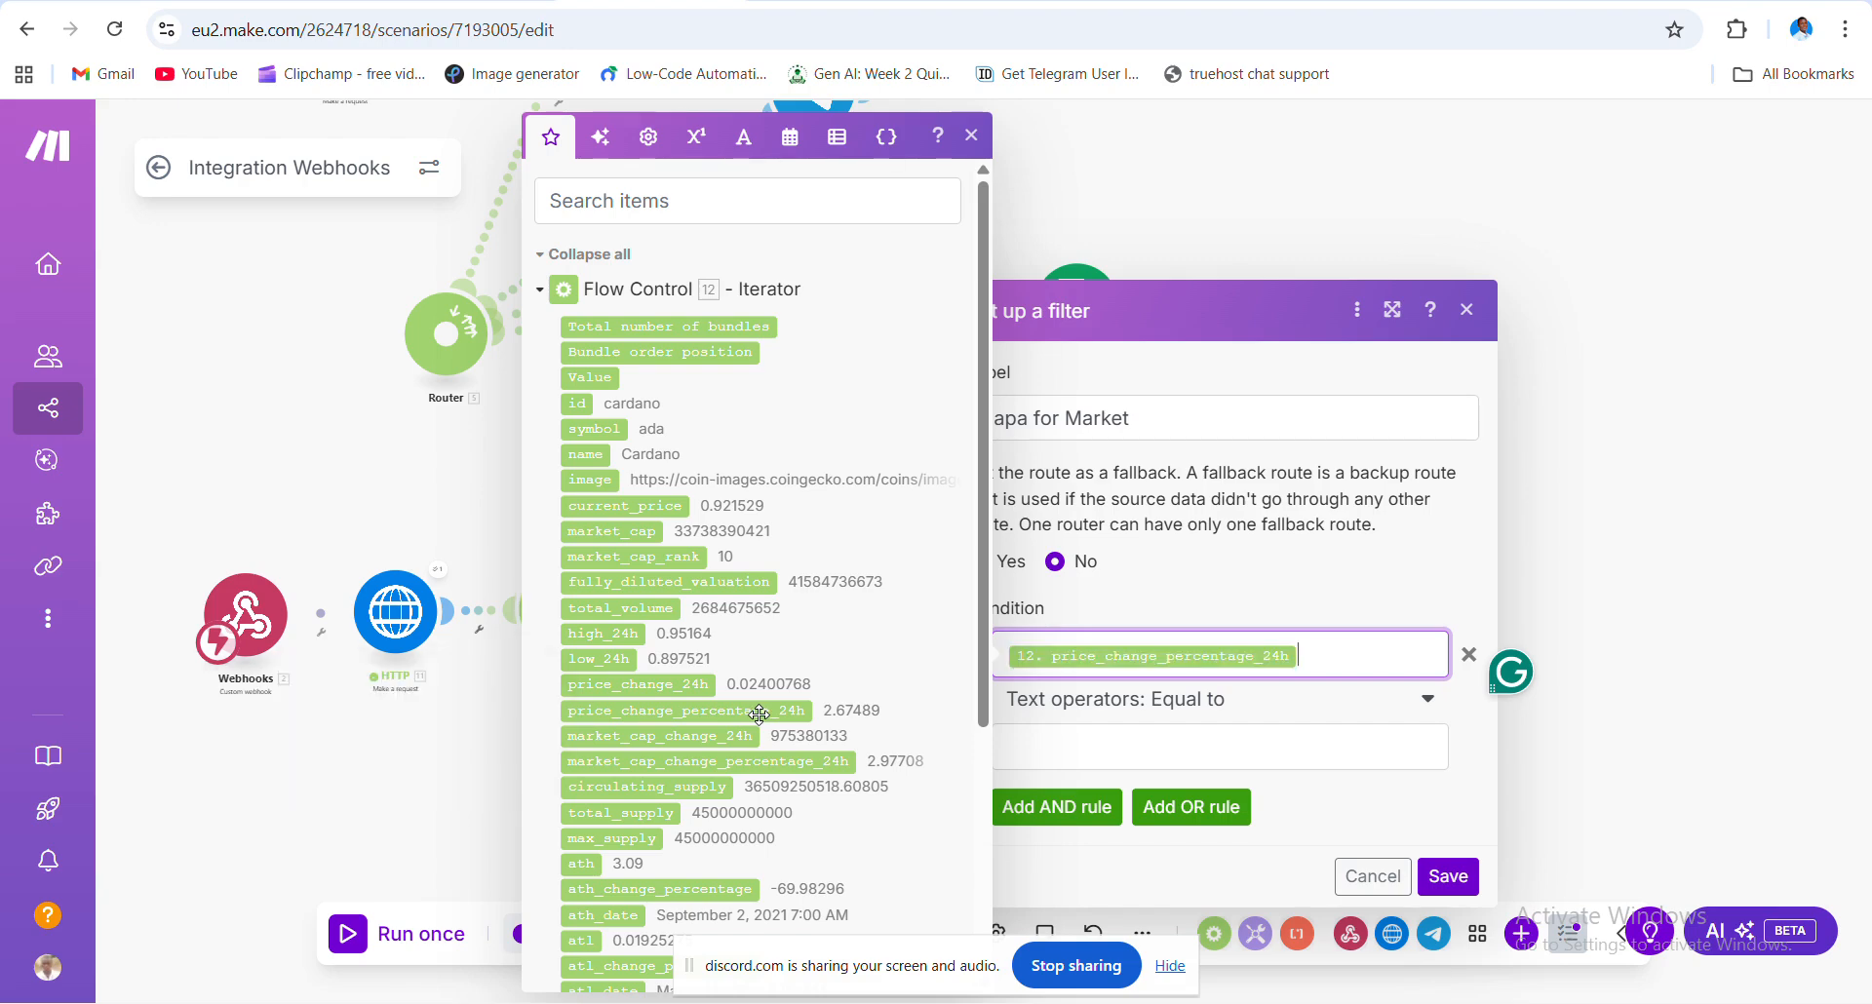
- Set the operator to Less than or equal to with threshold 1, and save
click(1272, 710)
click(1272, 710)
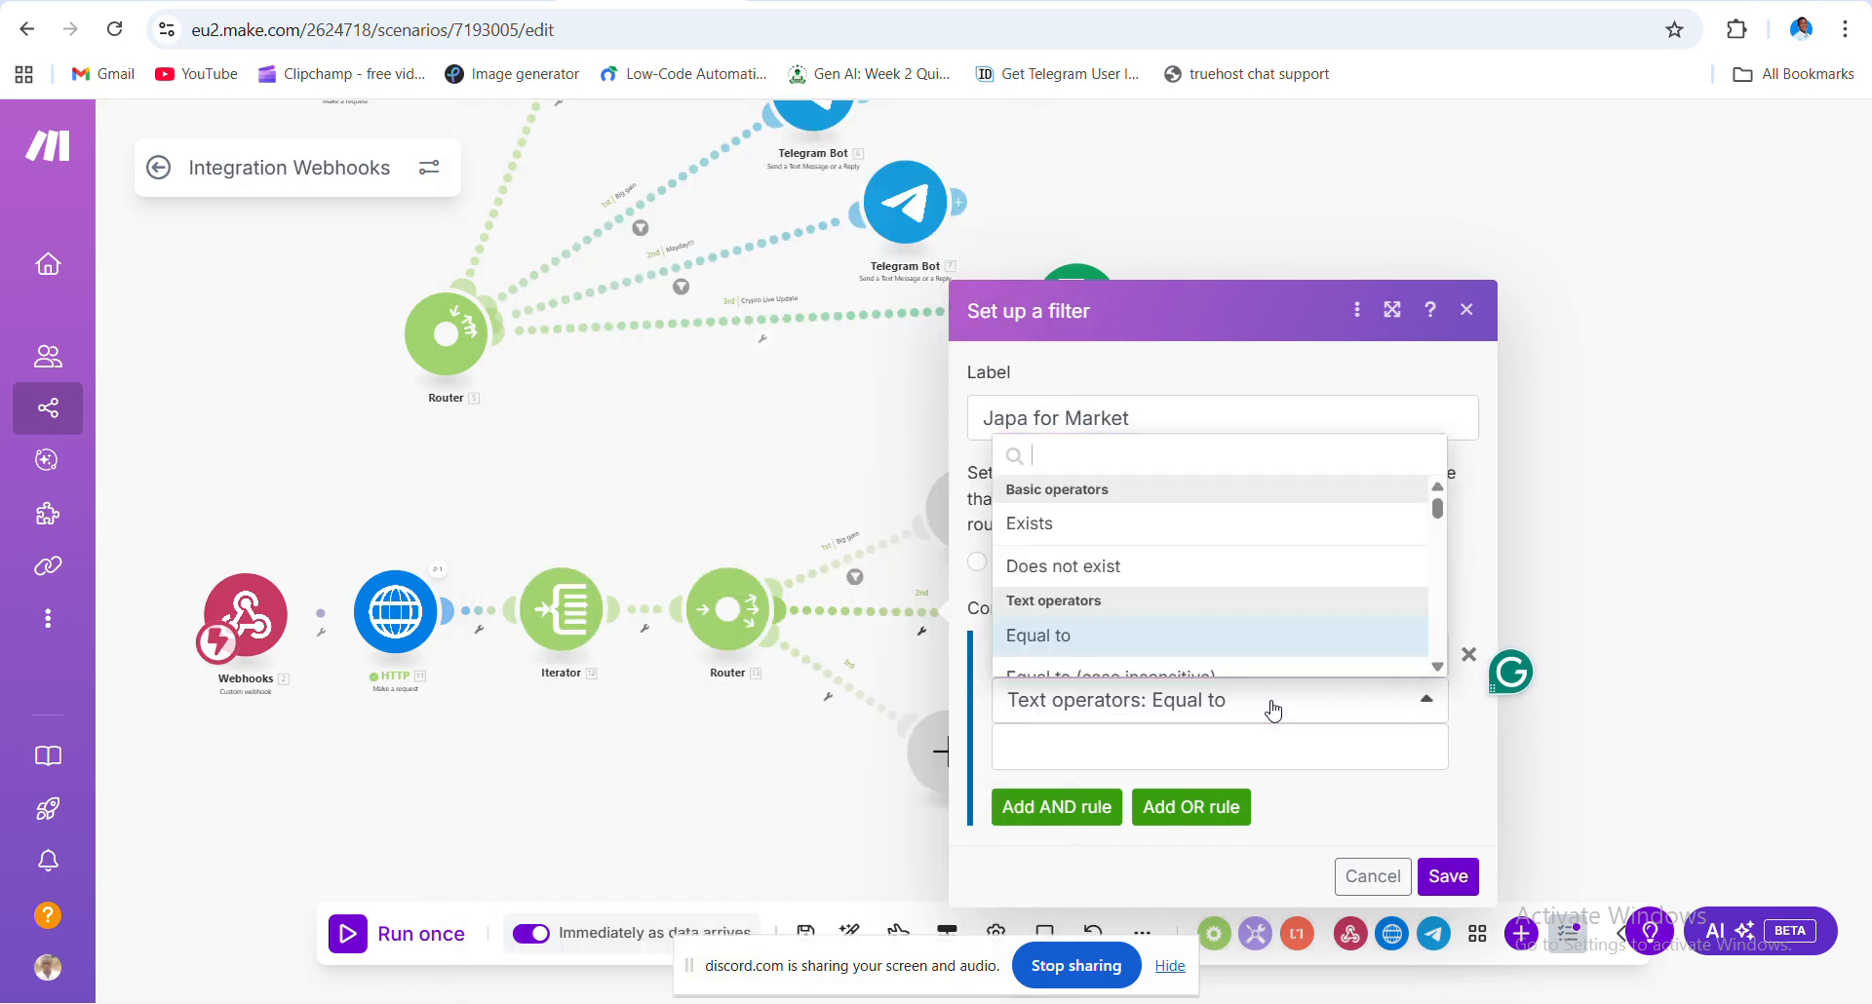
text(less)
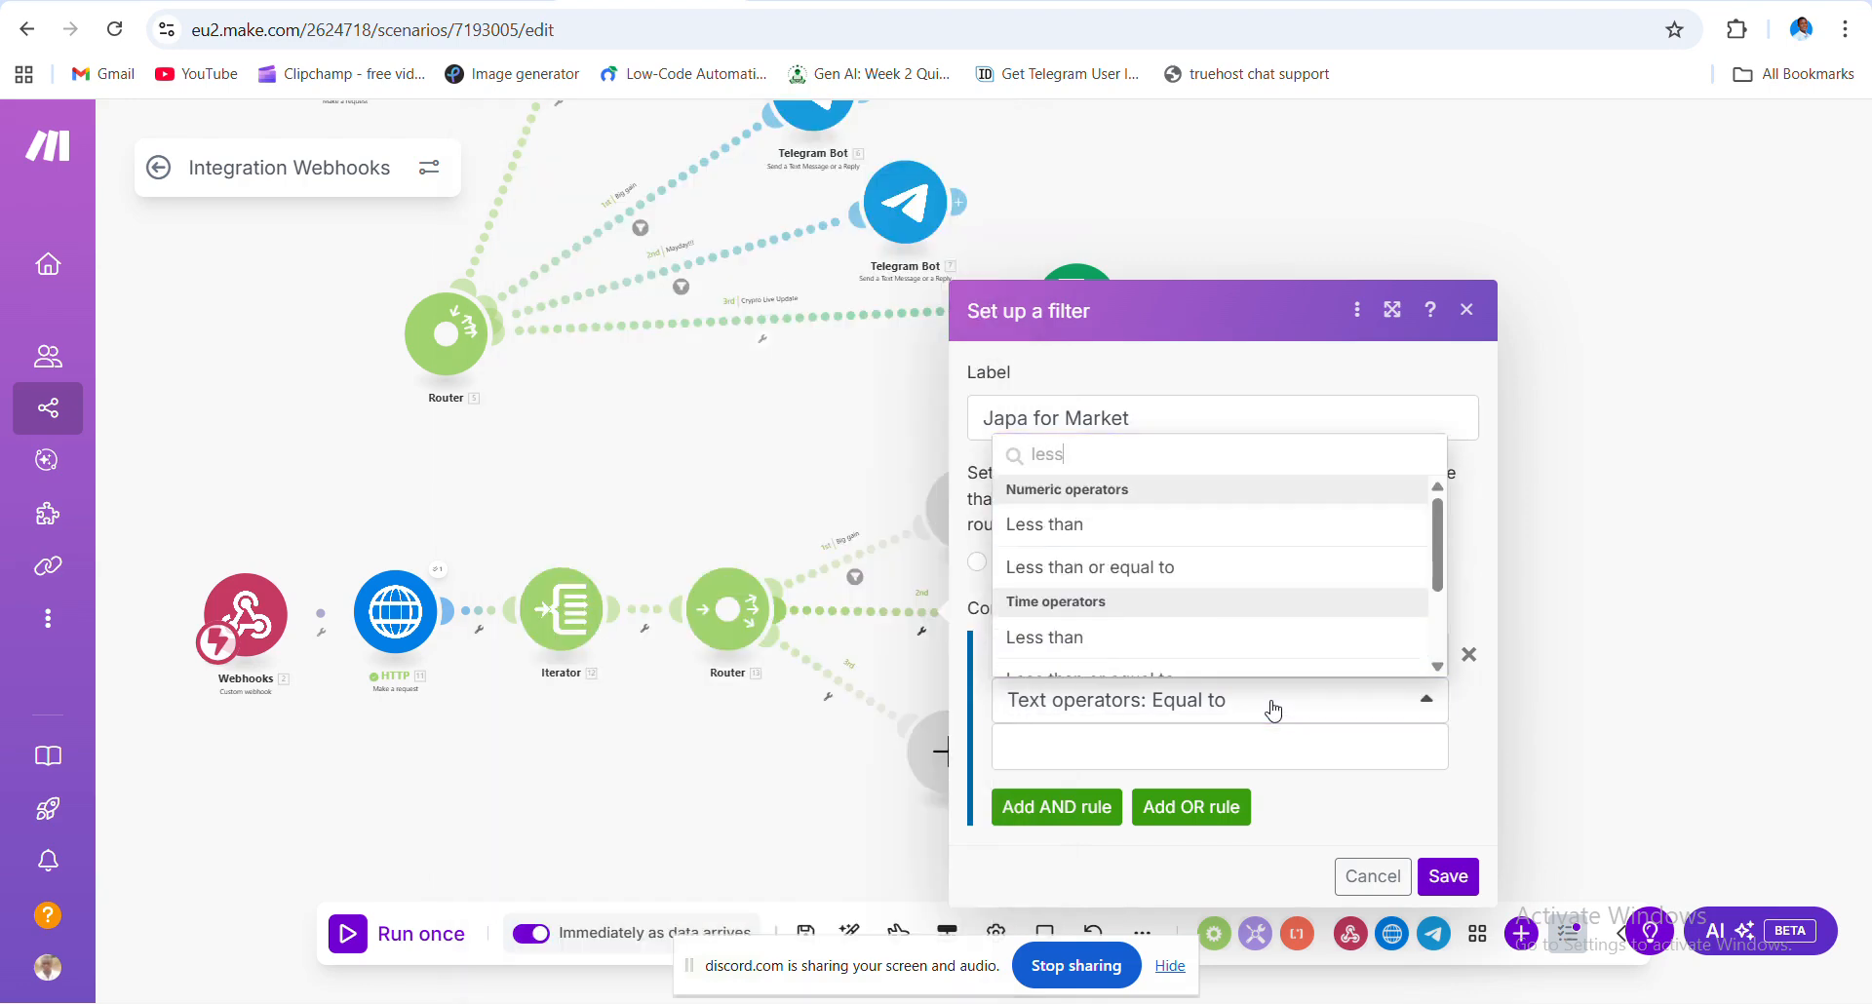
click(1136, 568)
click(1131, 747)
text(3)
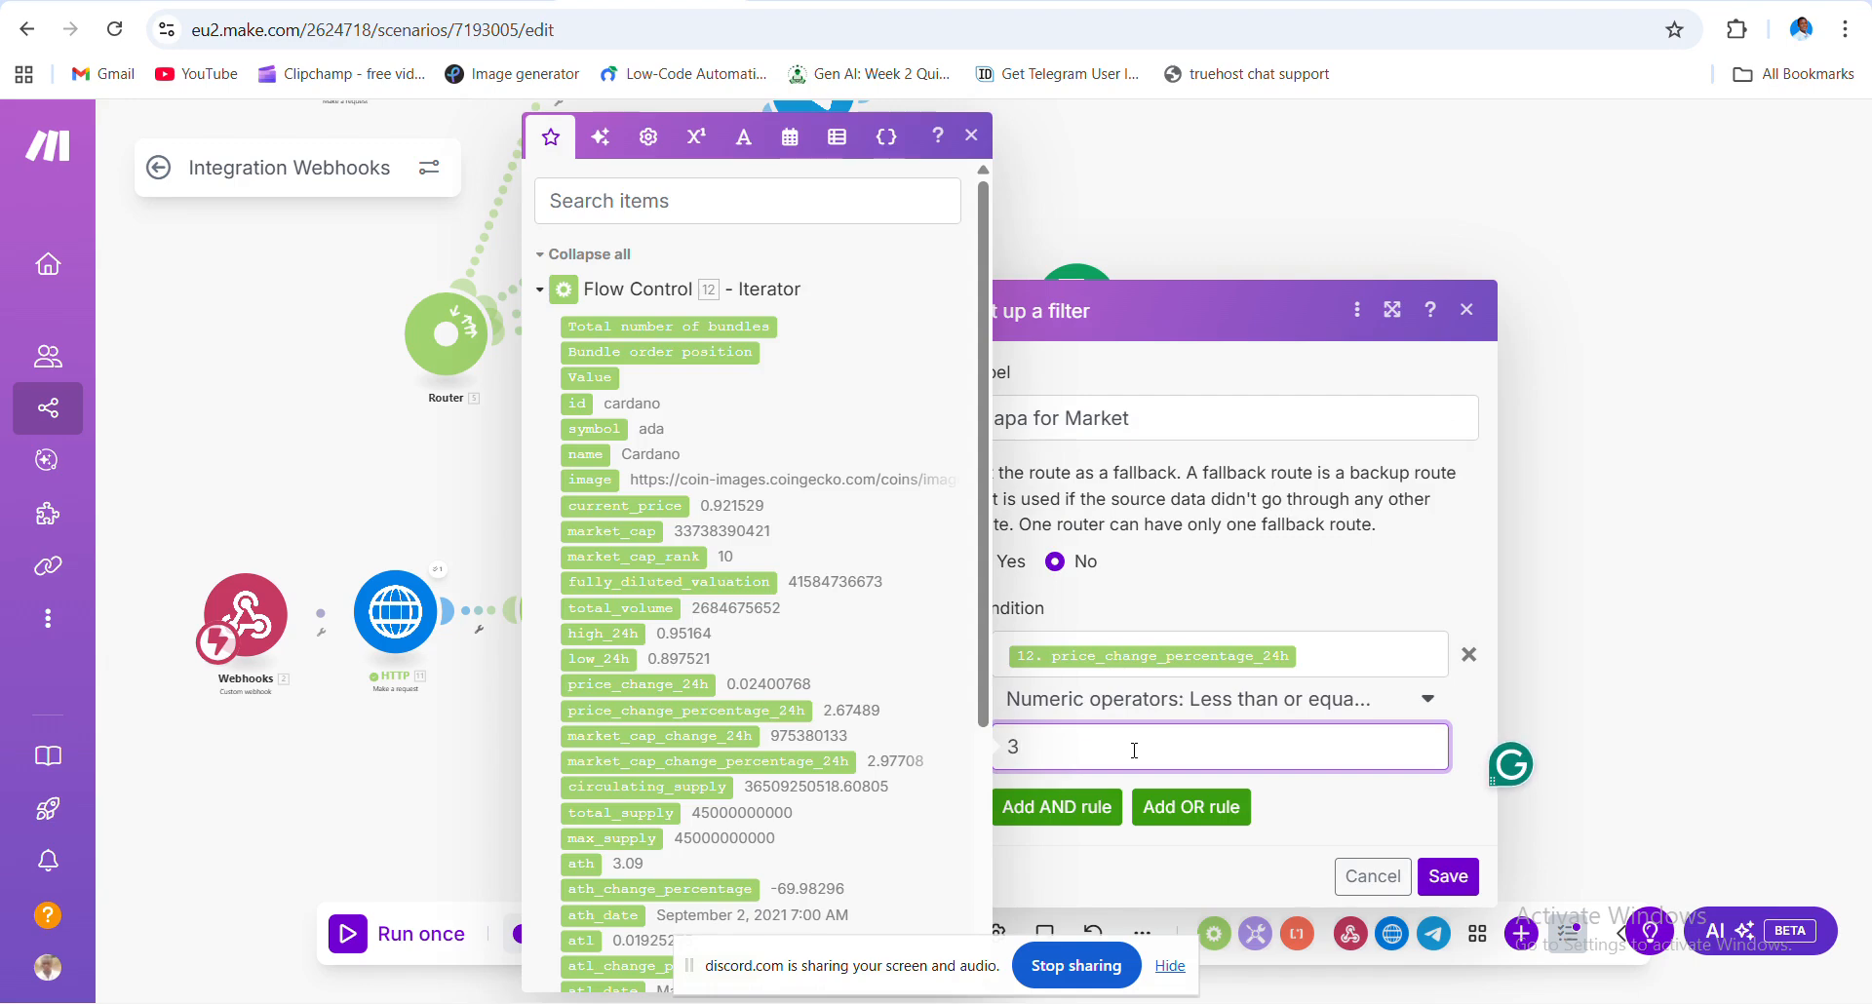
key(BackSpace)
text(1)
key(BackSpace)
text(0)
key(BackSpace)
text(1)
click(1437, 877)
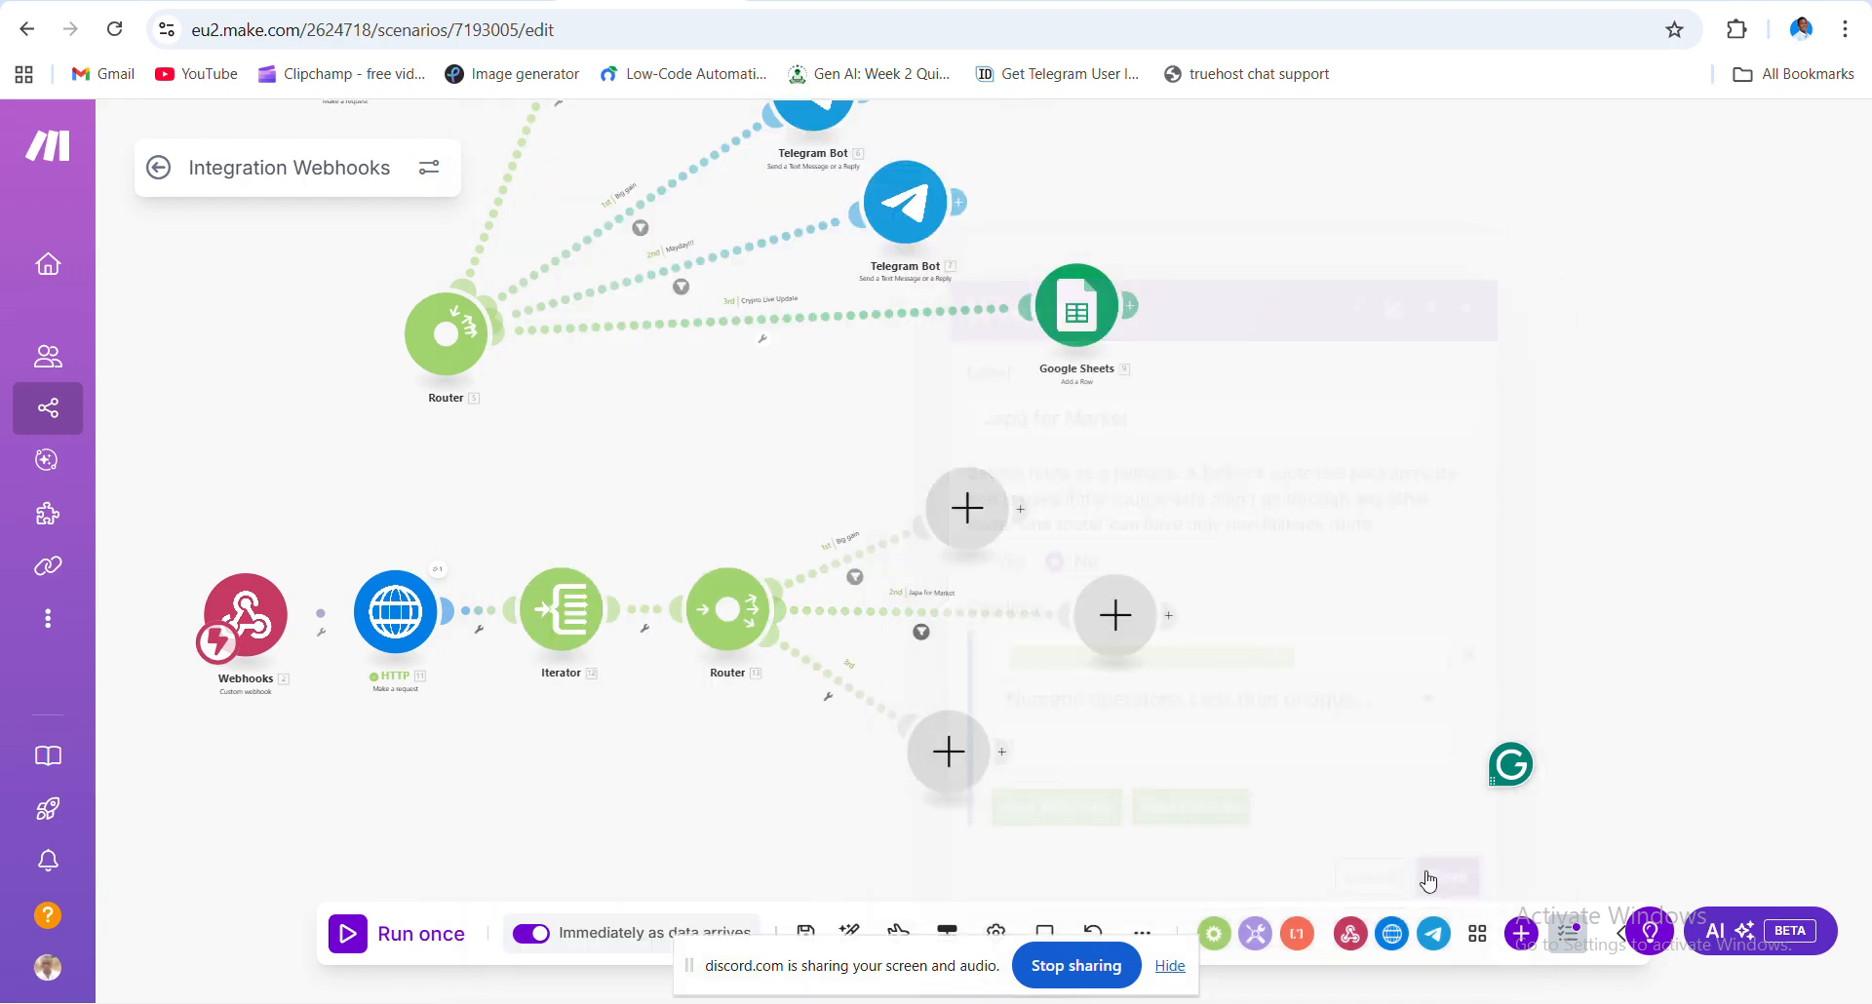
- Review the Japa for Market and Big gain filters, closing both unchanged
click(921, 634)
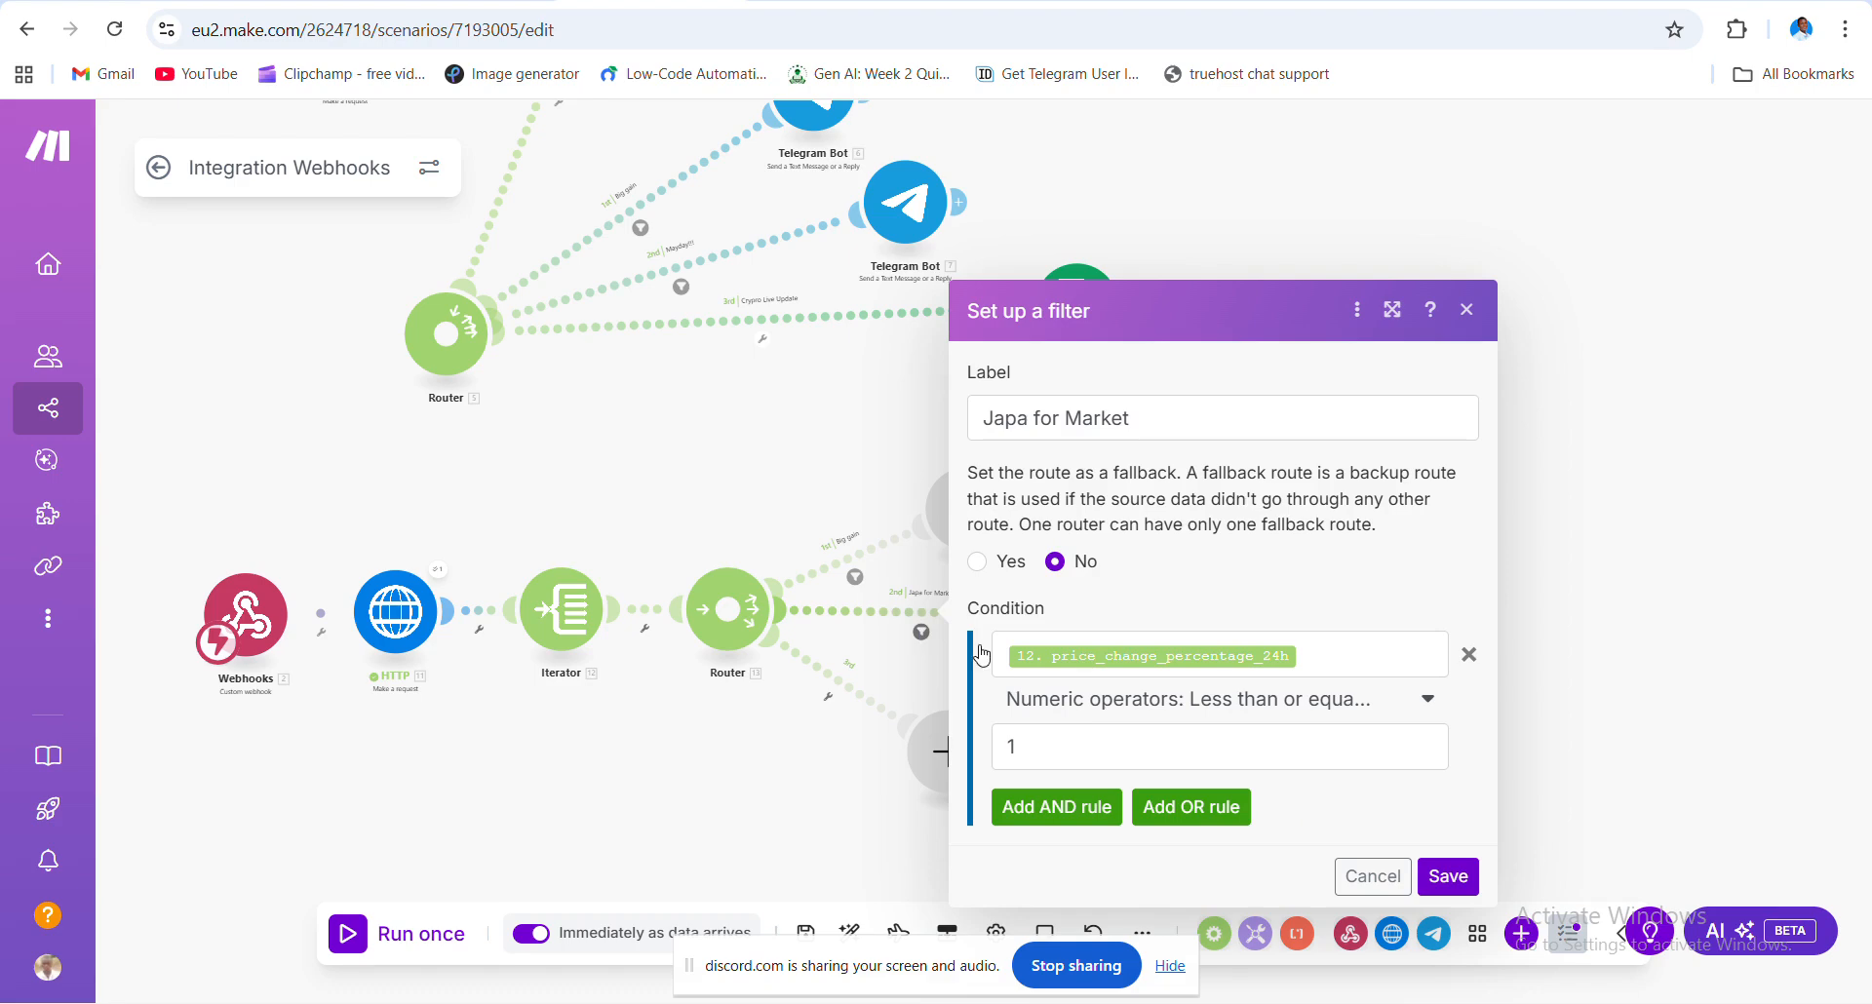
click(857, 585)
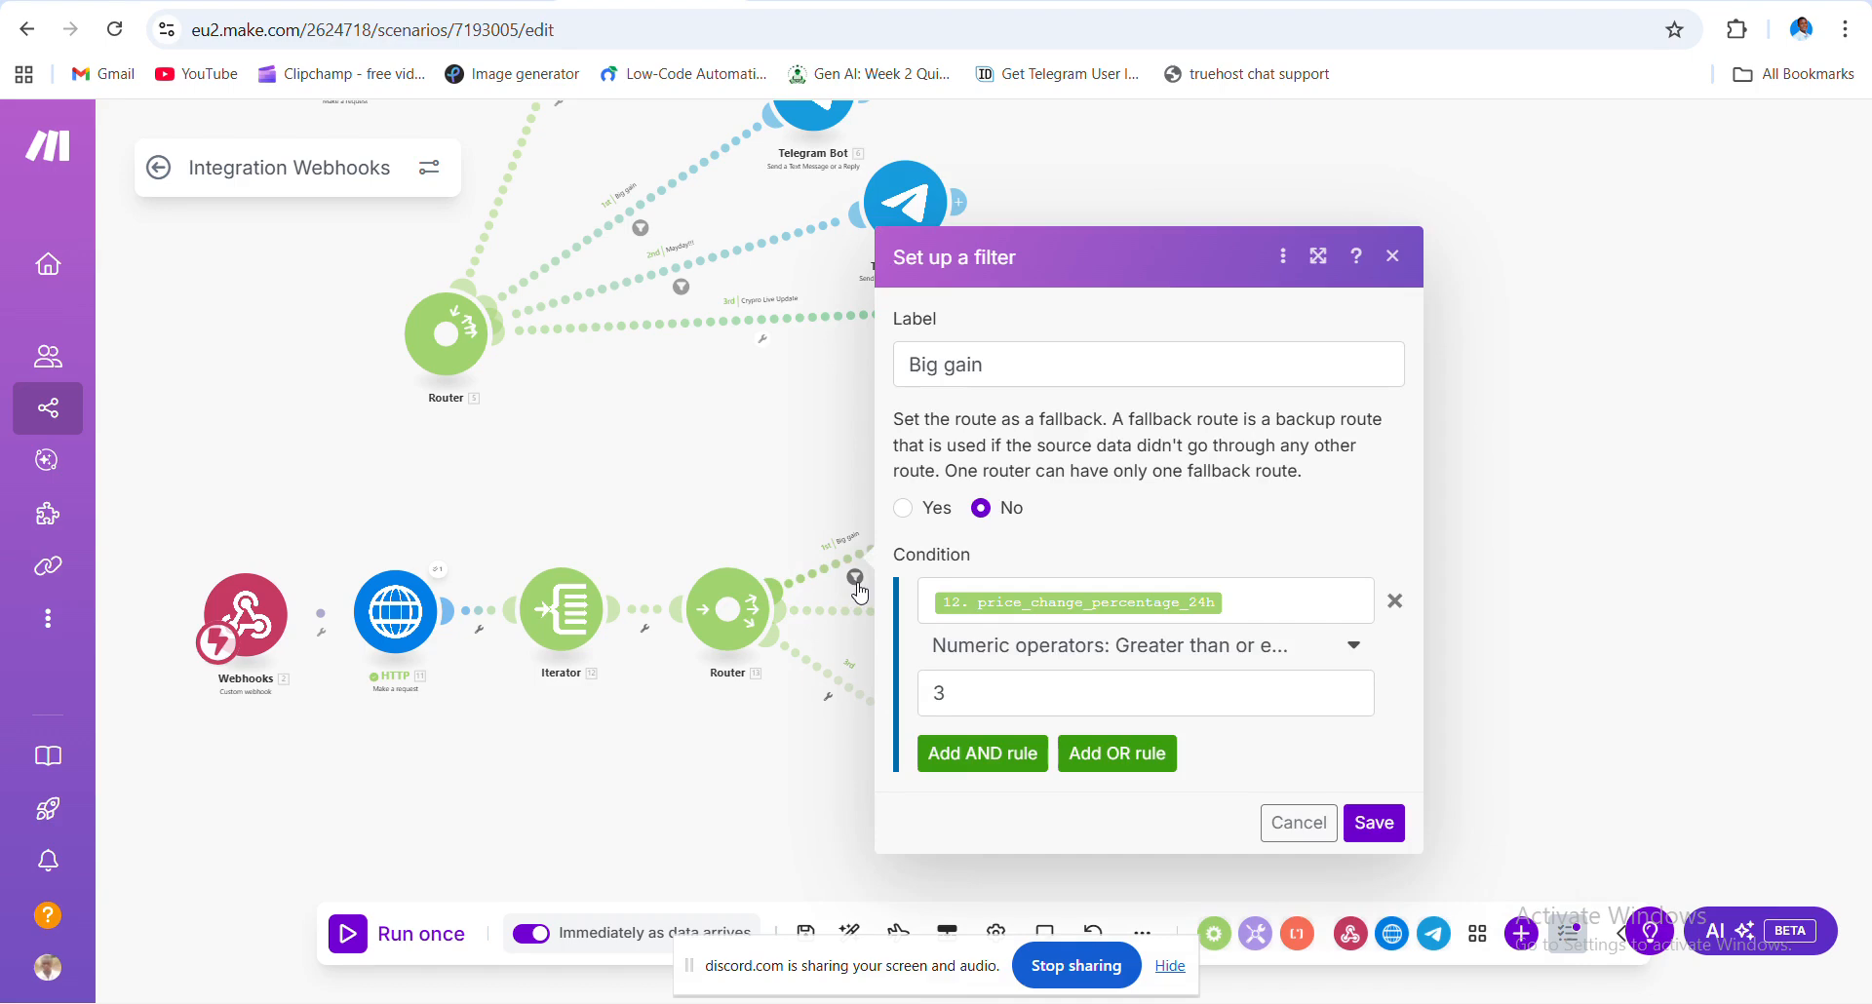
click(784, 741)
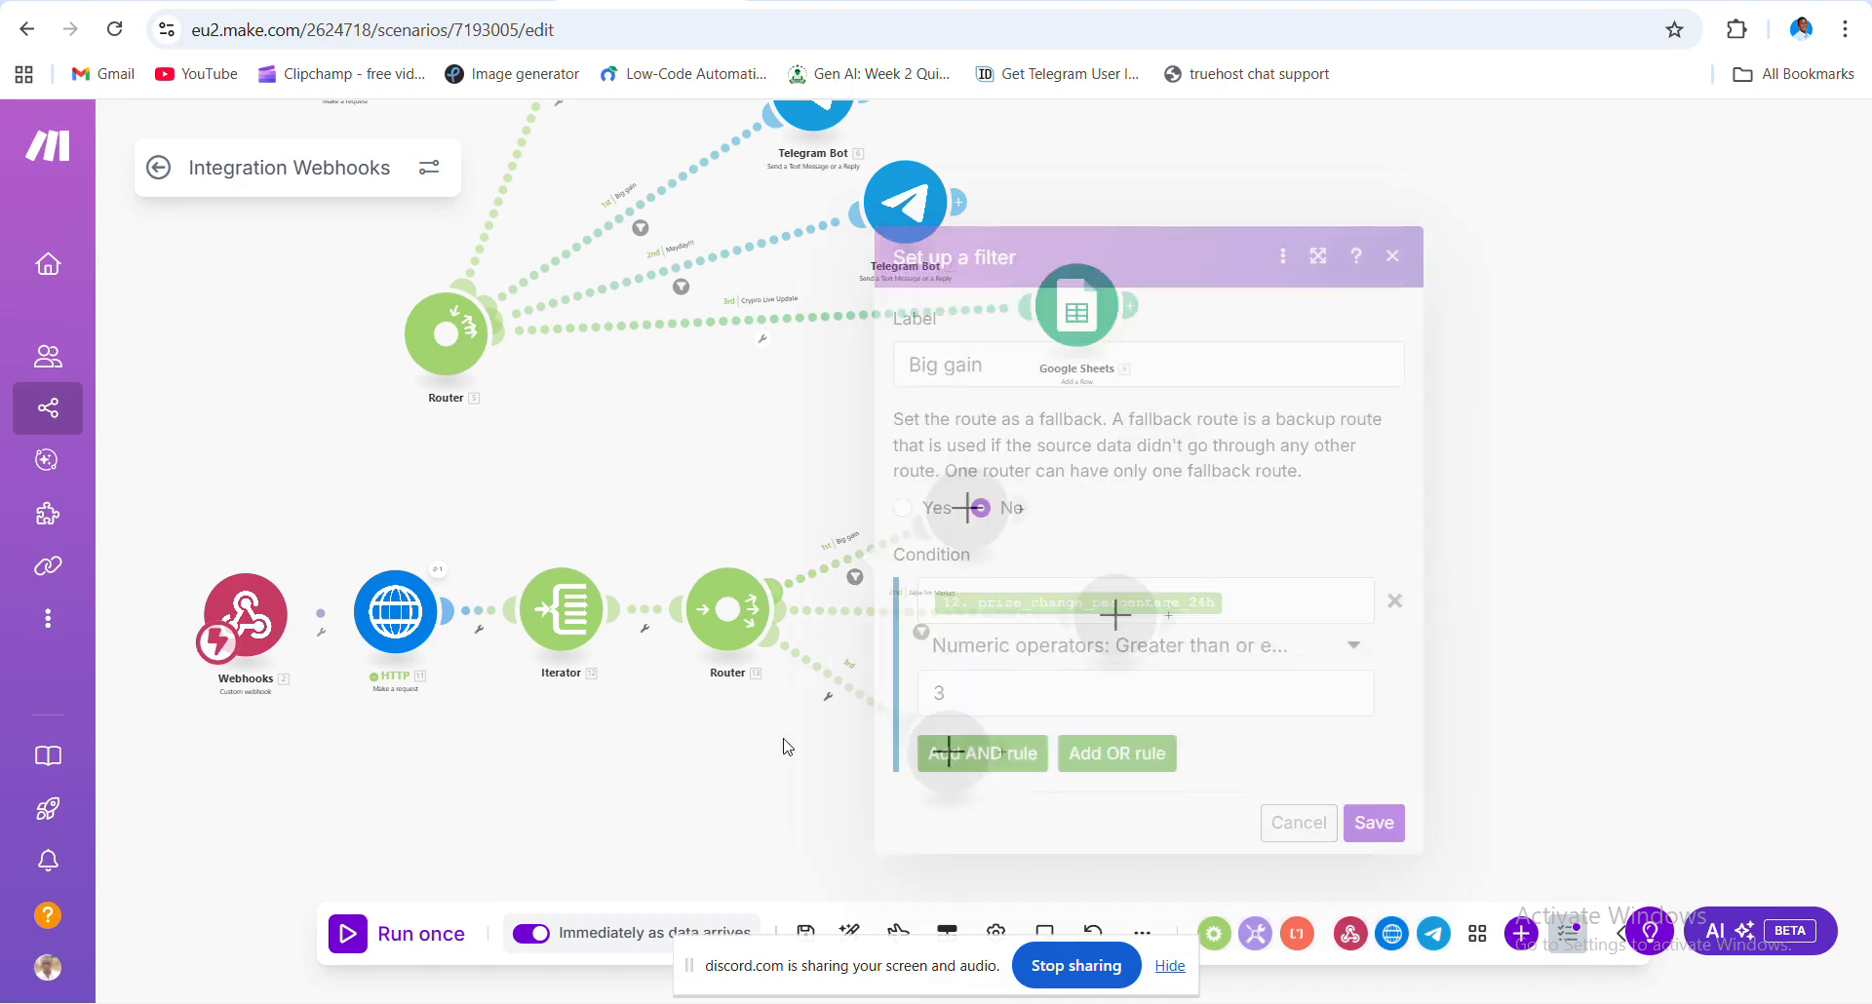
click(921, 633)
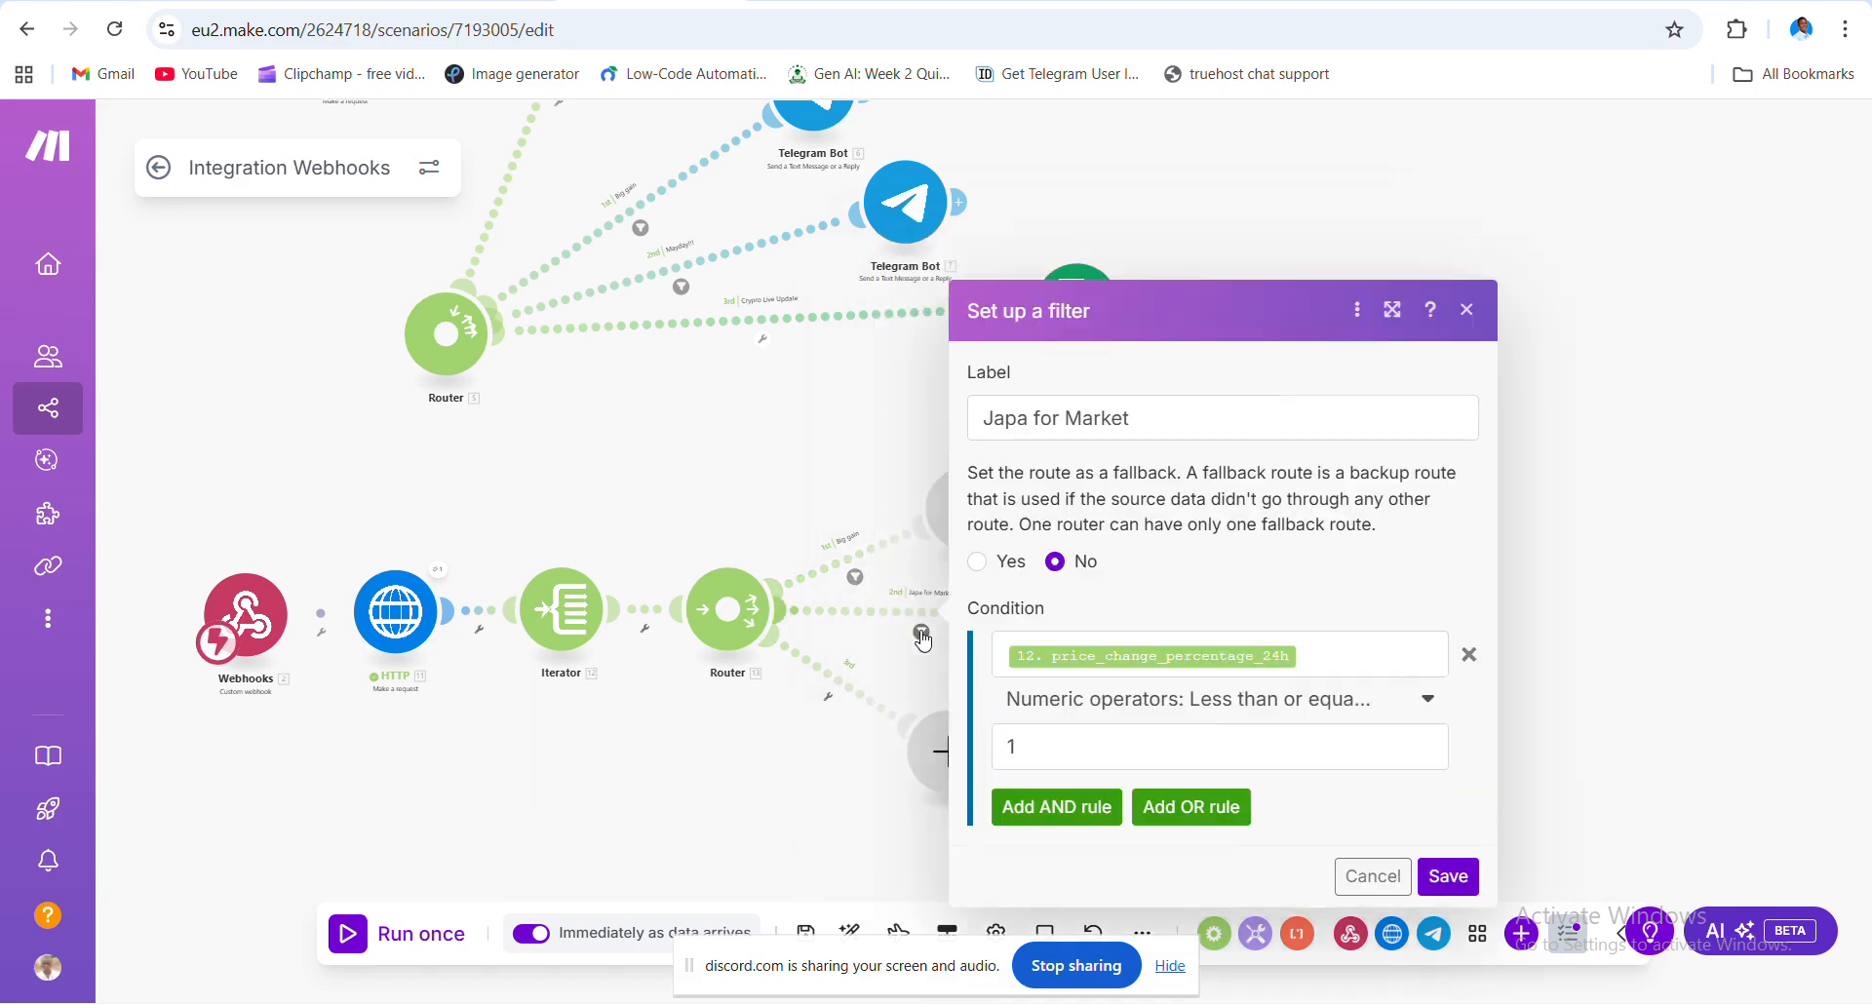
click(1096, 751)
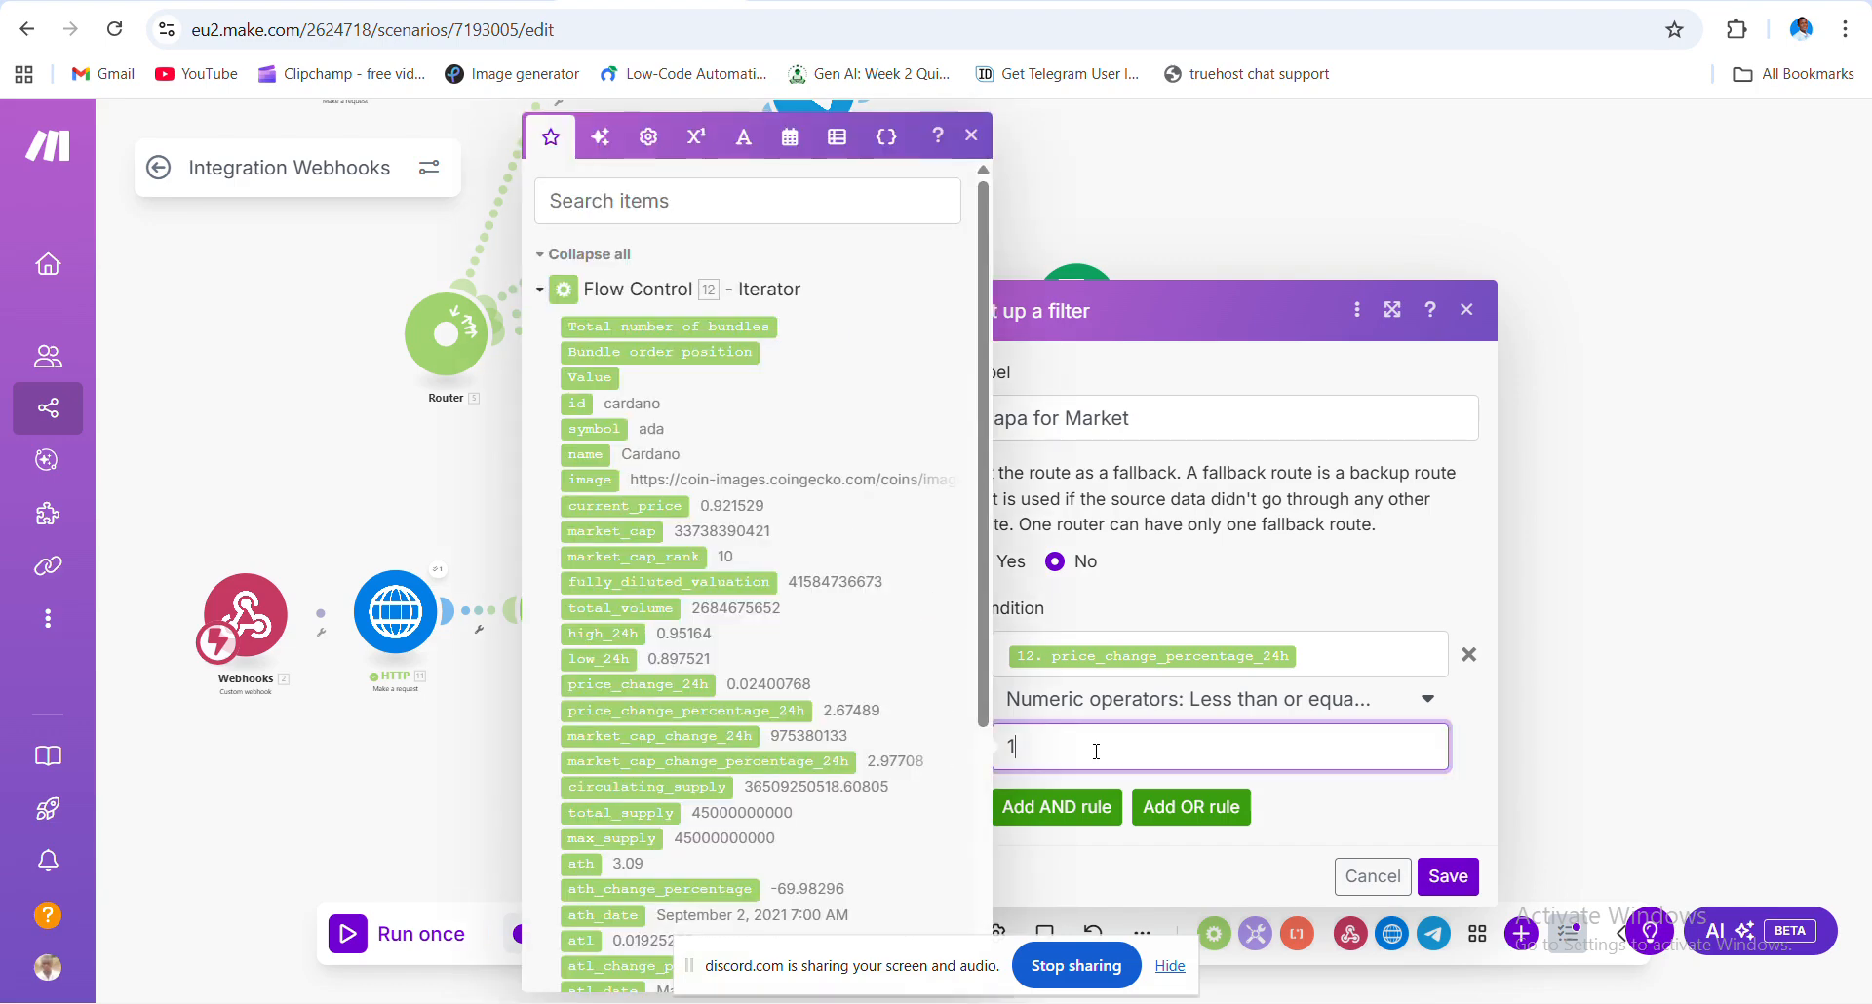
click(1396, 878)
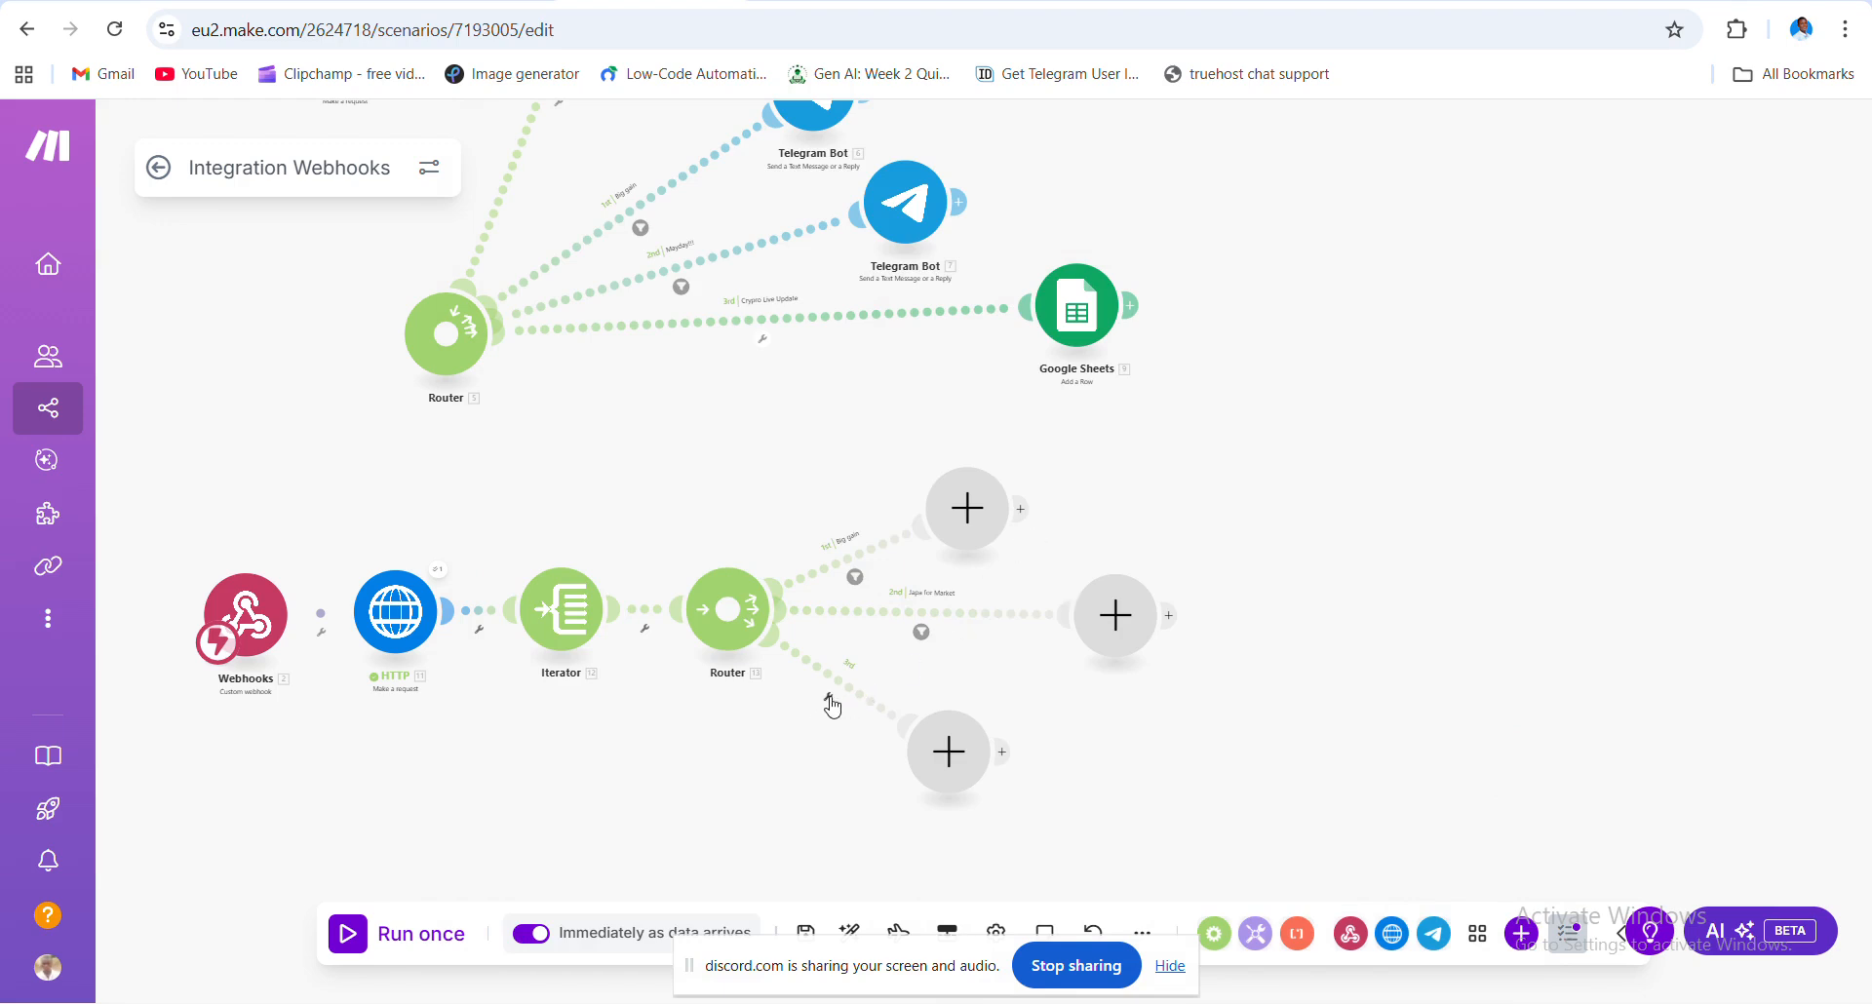
- Delete the third route's empty module, then recheck both remaining route filters
right_click(945, 753)
click(1061, 817)
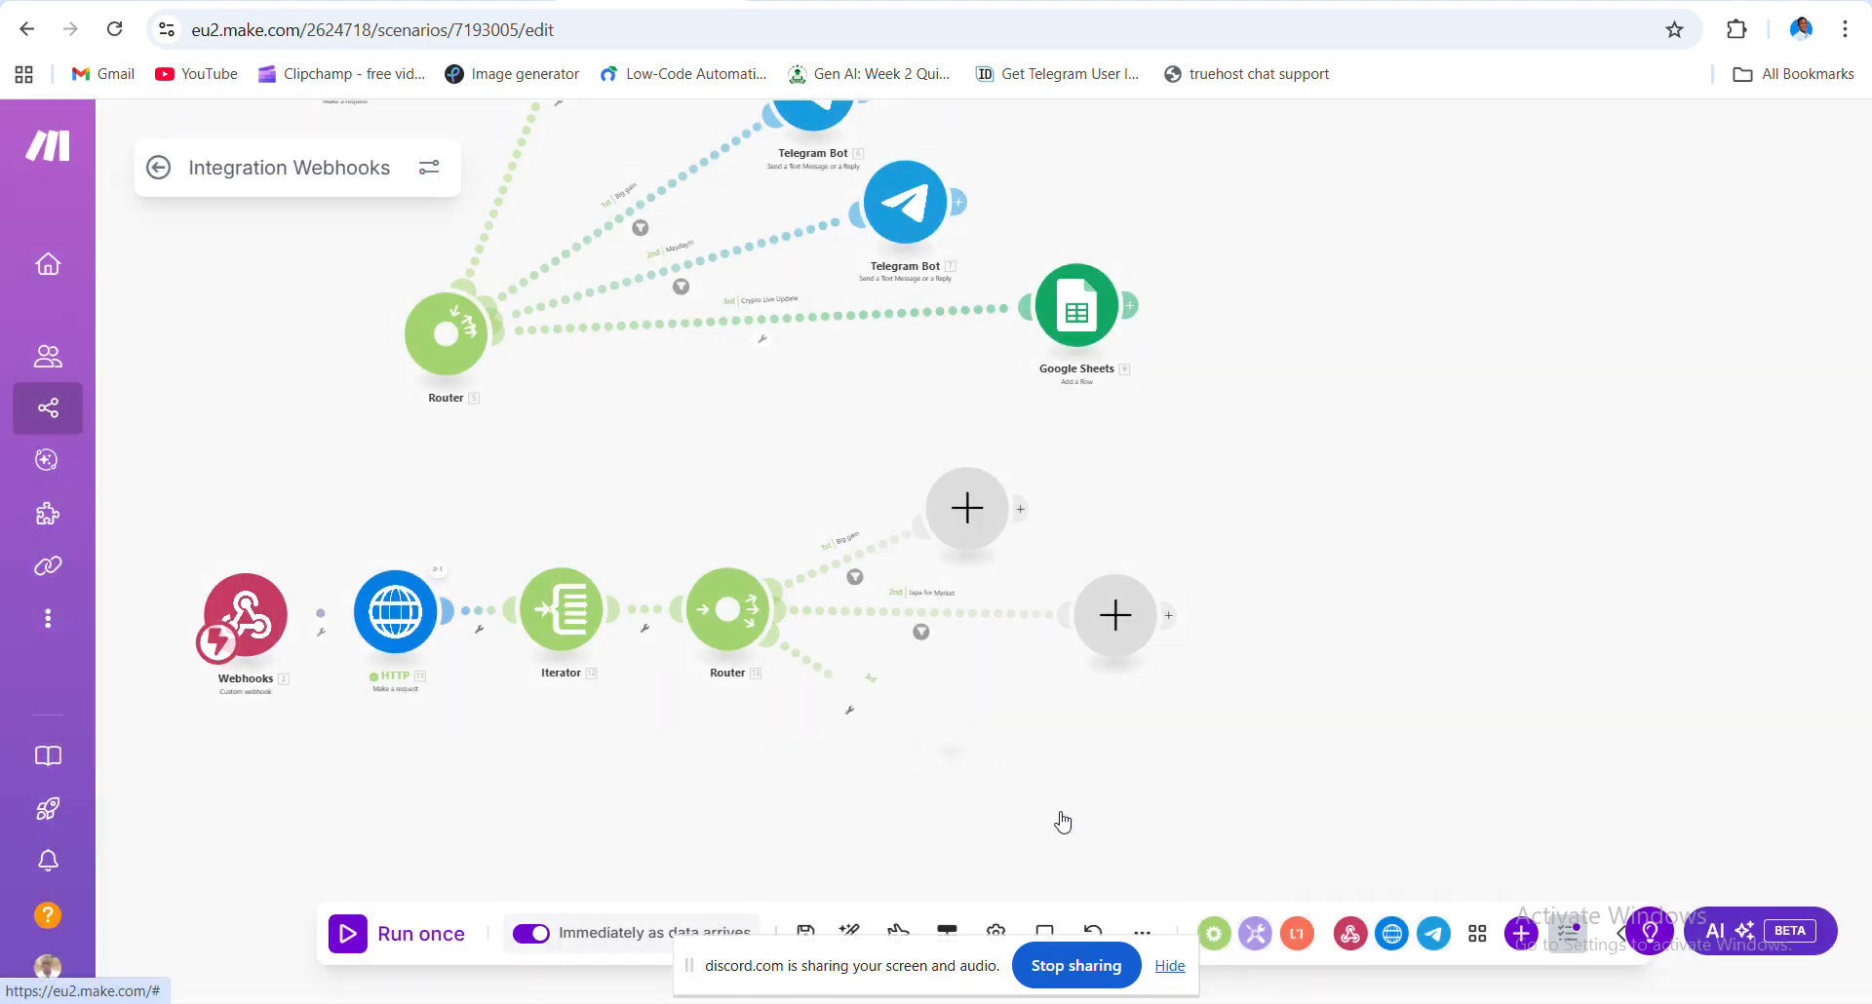
click(858, 581)
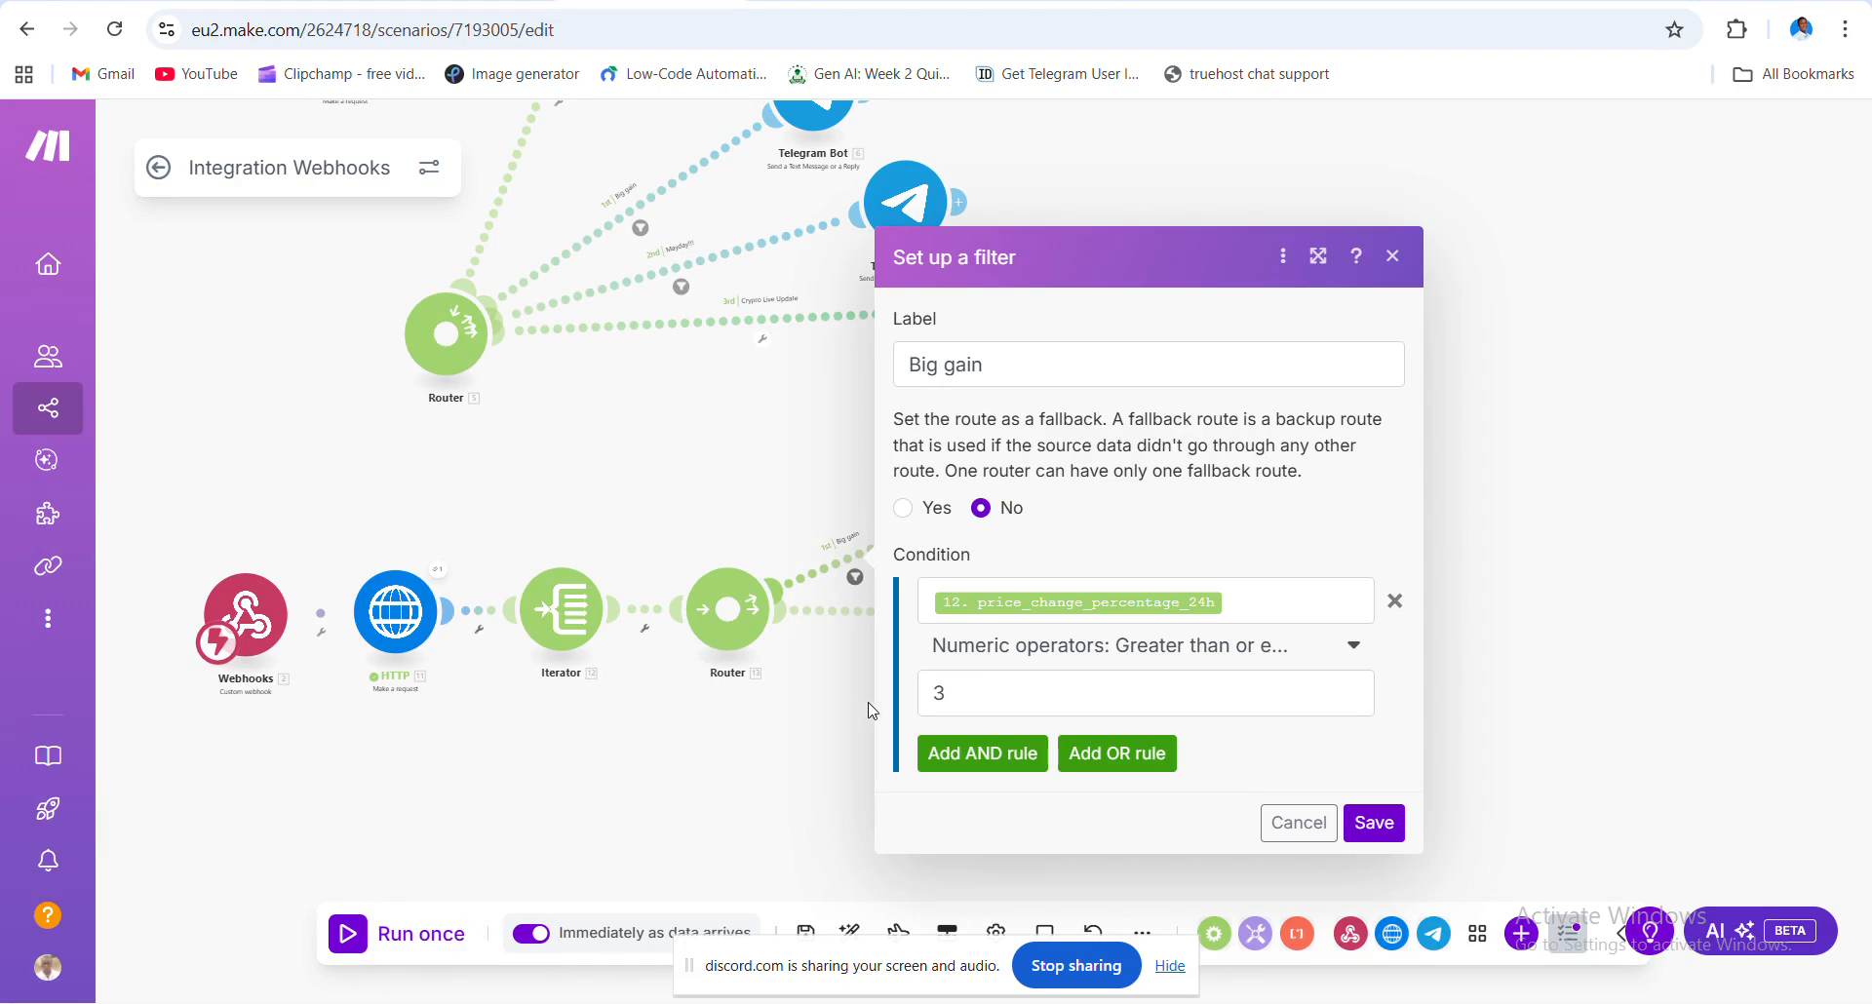
drag(858, 701, 883, 649)
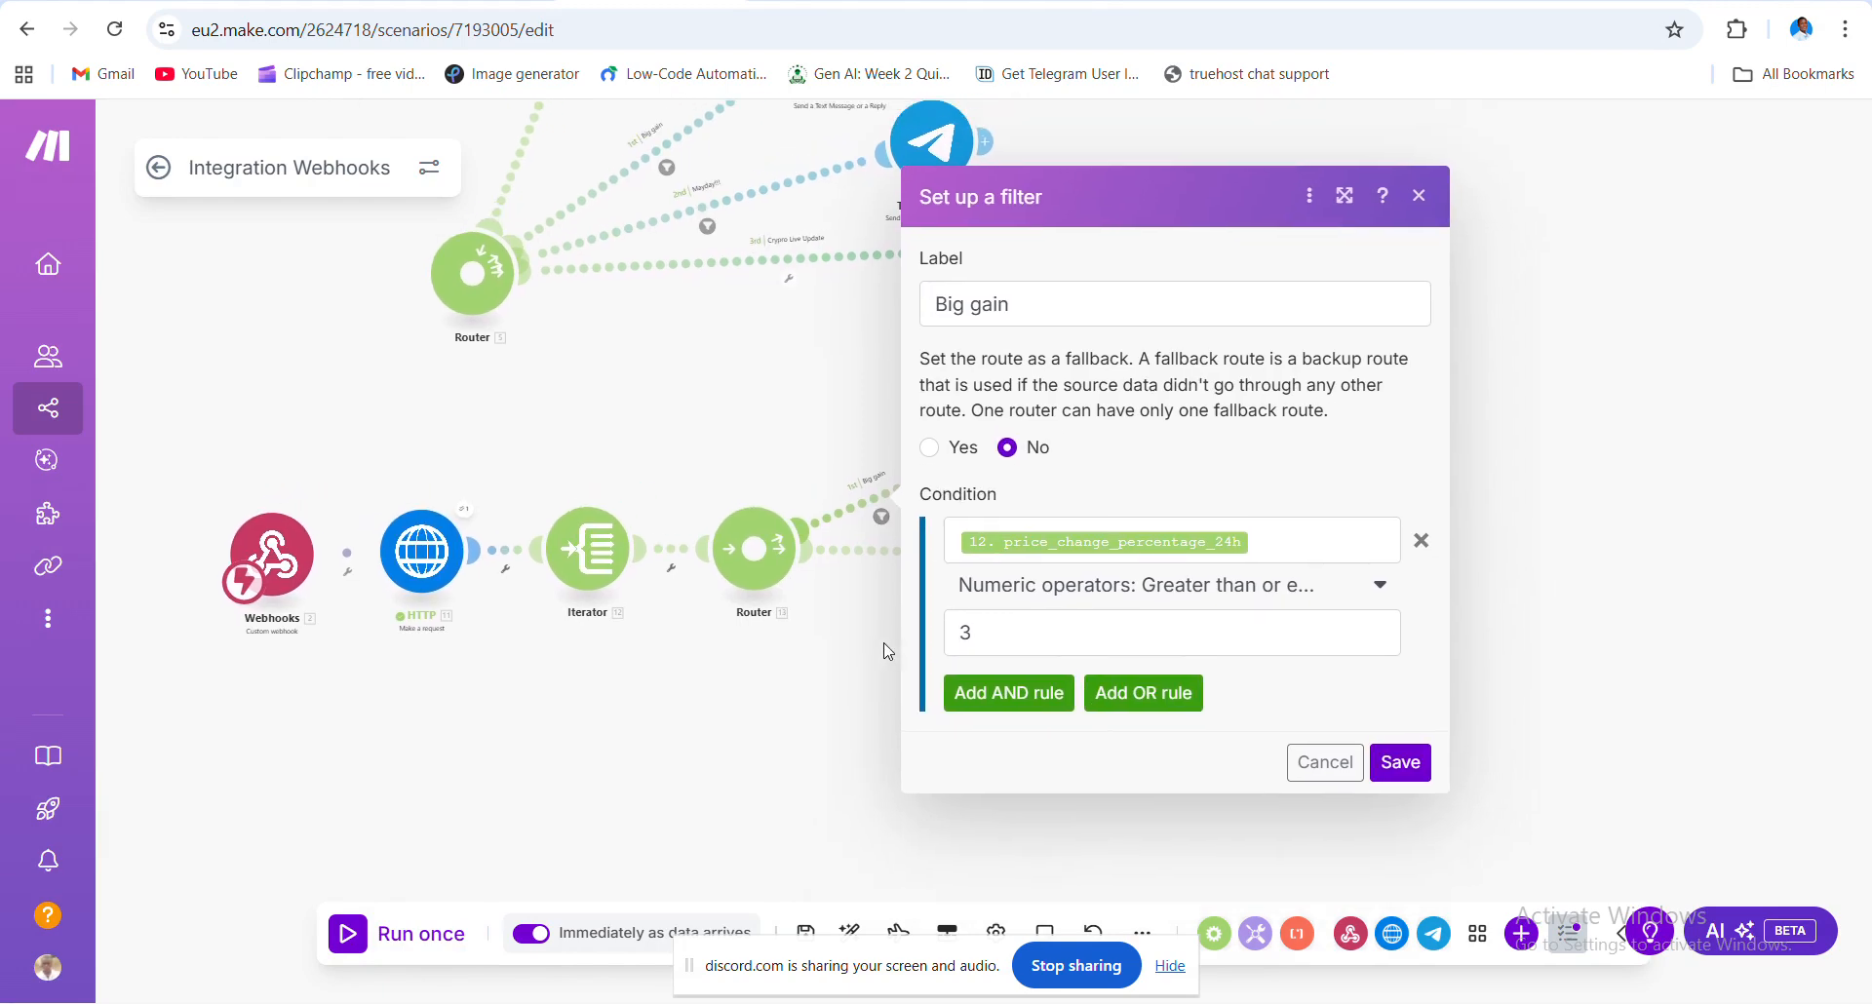
click(881, 648)
click(947, 580)
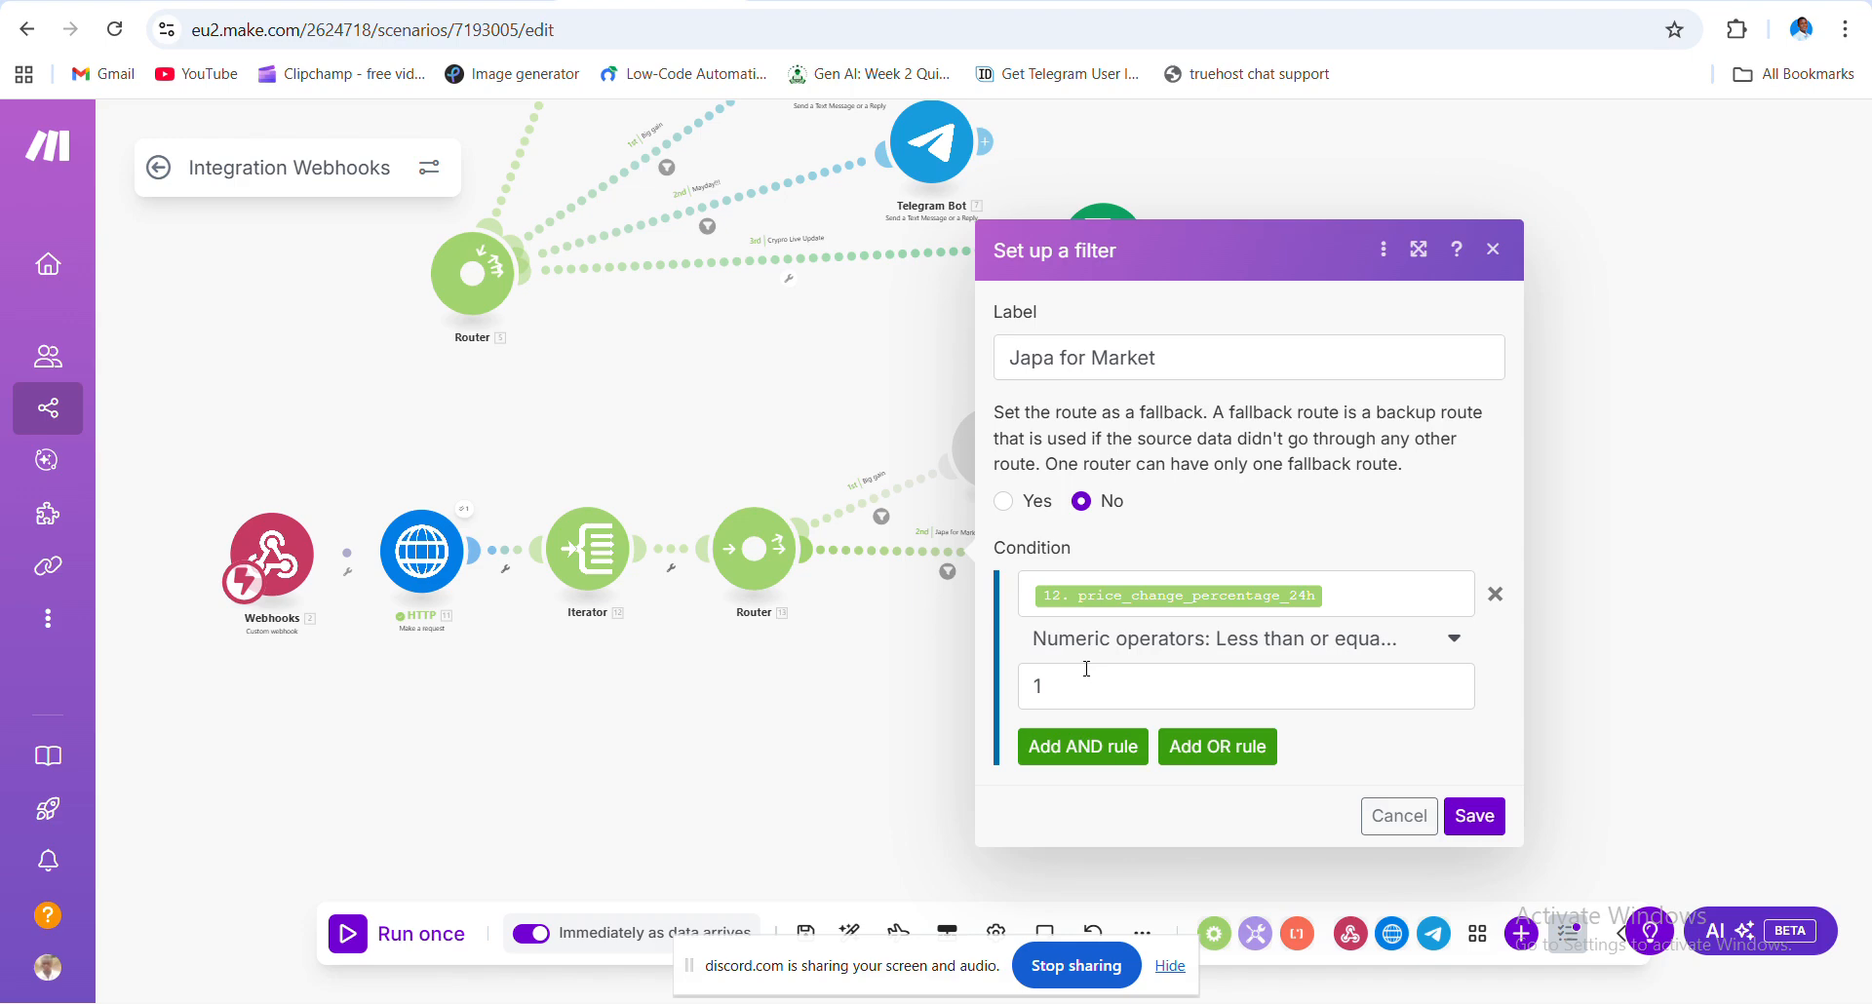
click(783, 790)
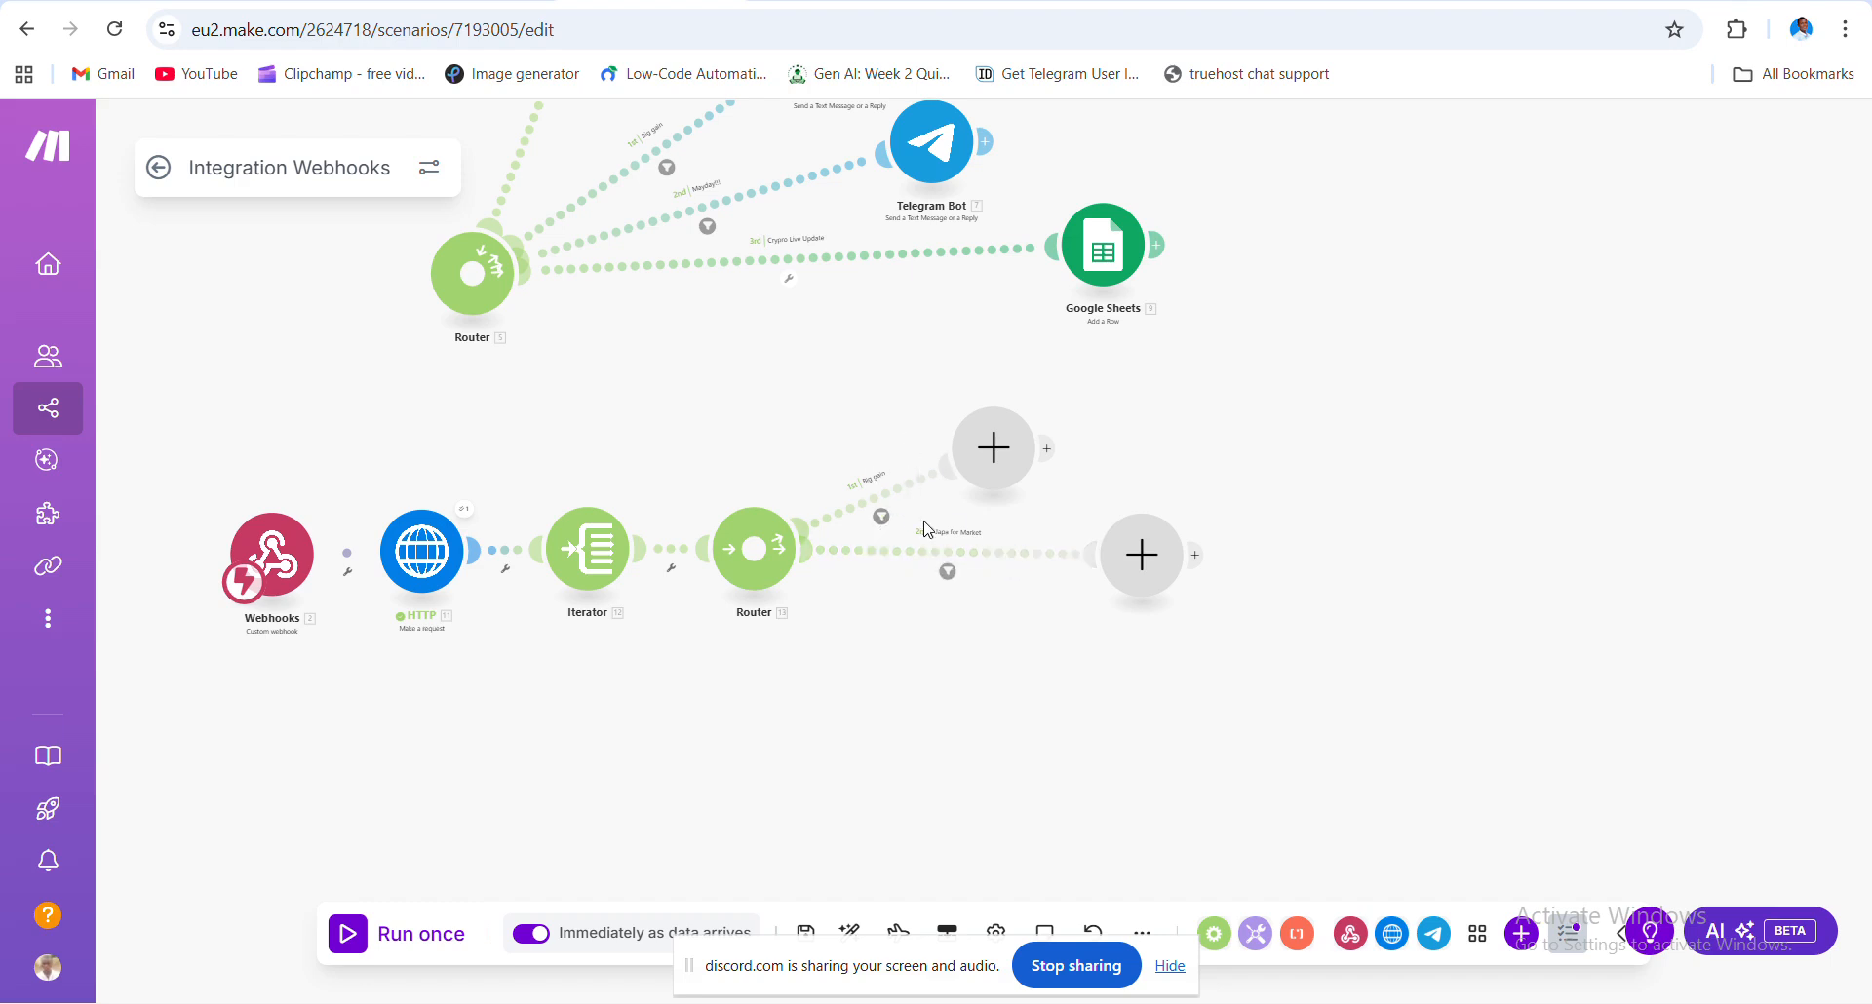
- Change the Japa for Market filter threshold from 1 to 0.1 and save
click(948, 575)
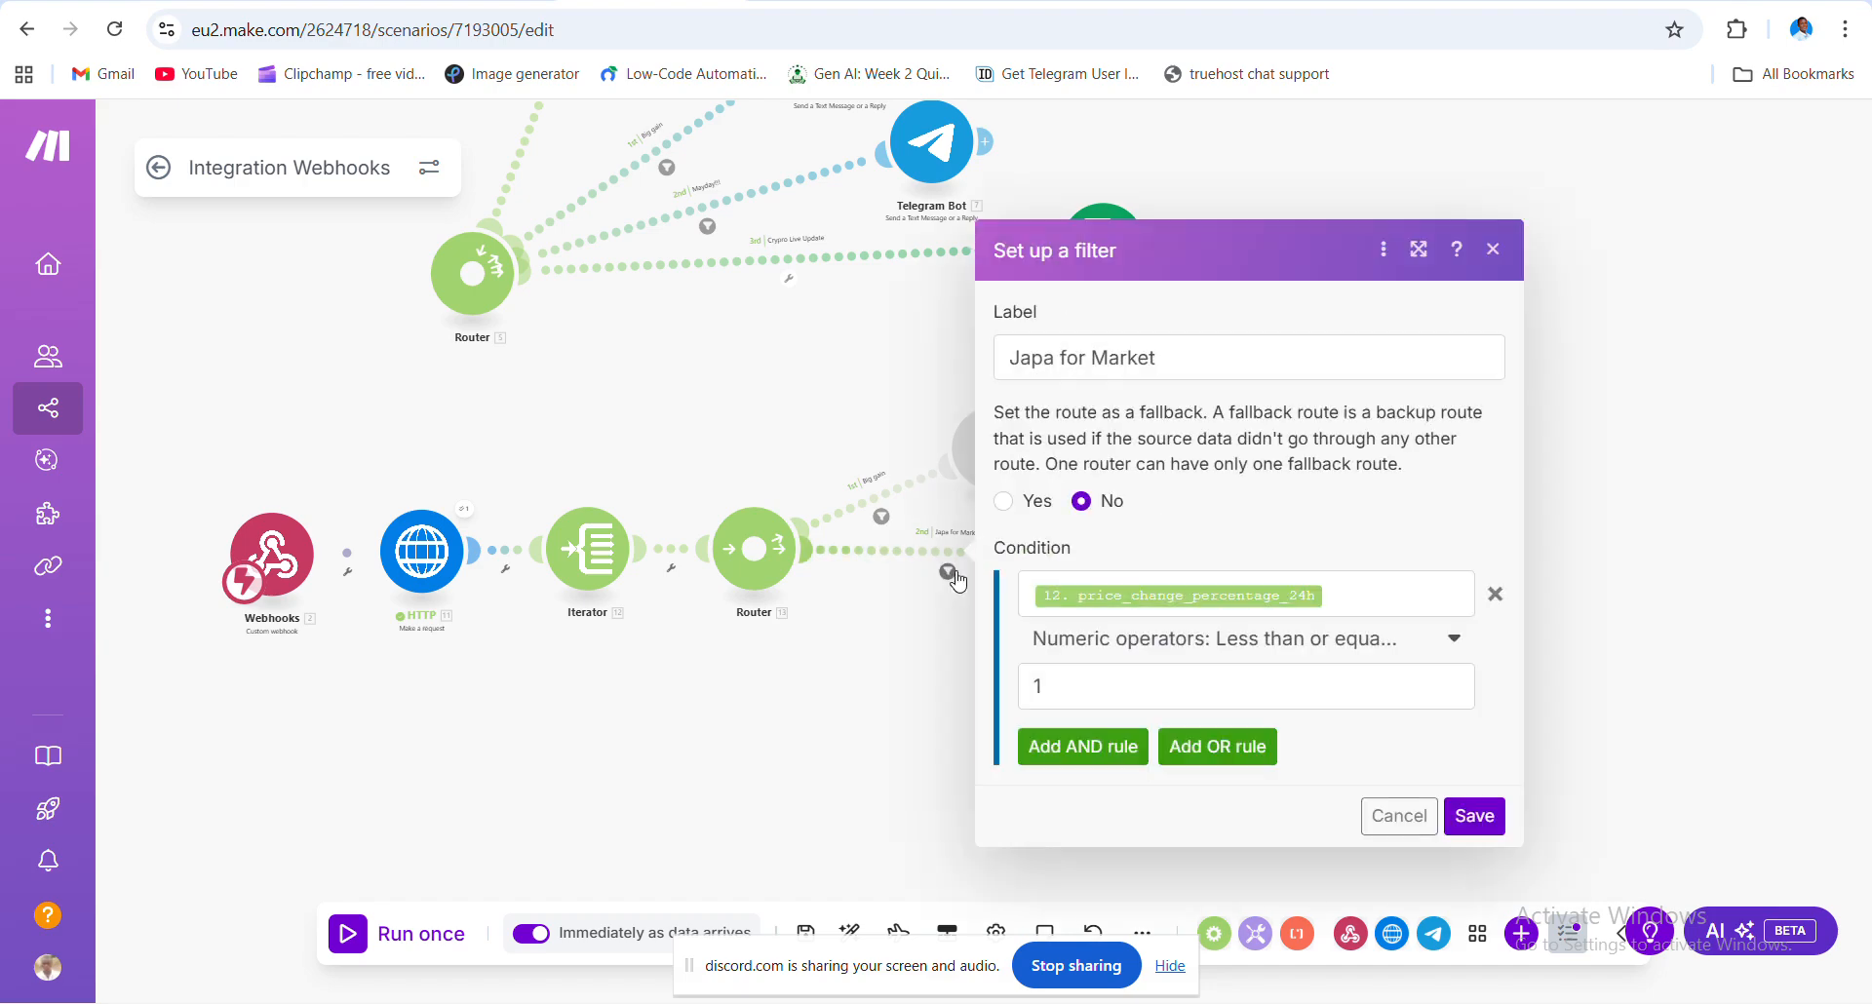
click(1151, 679)
key(BackSpace)
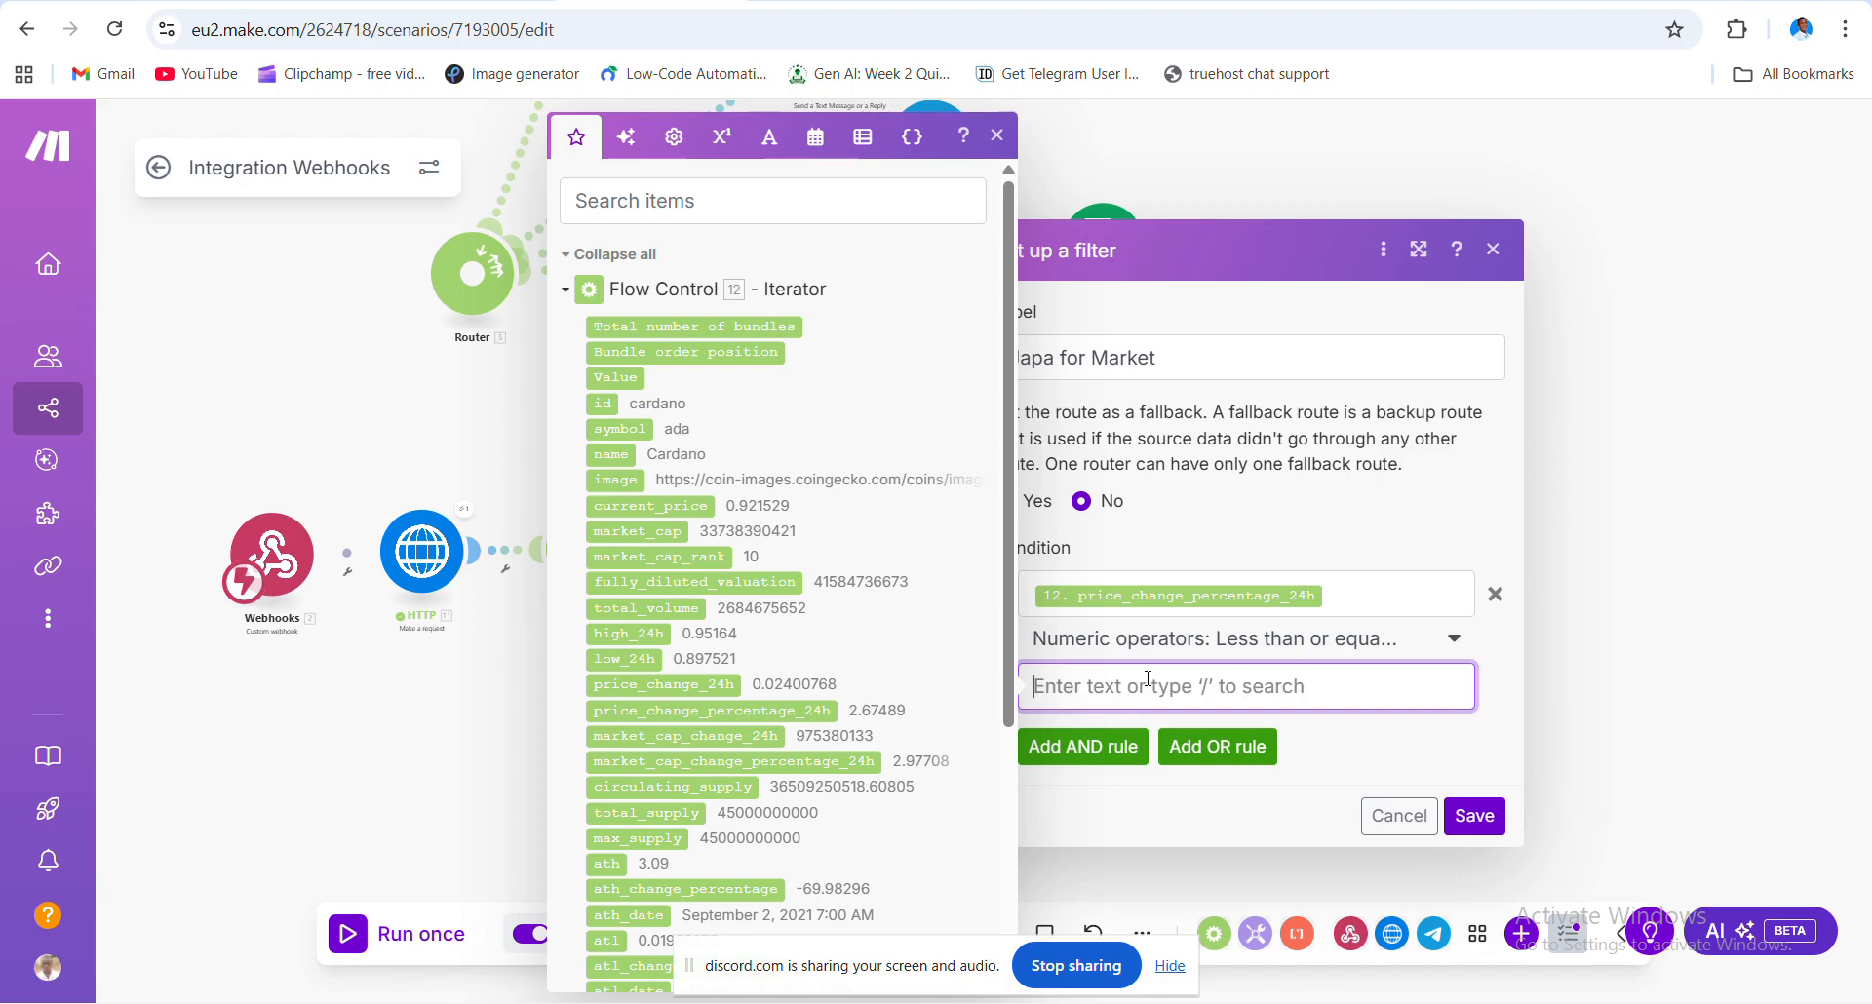
text(0)
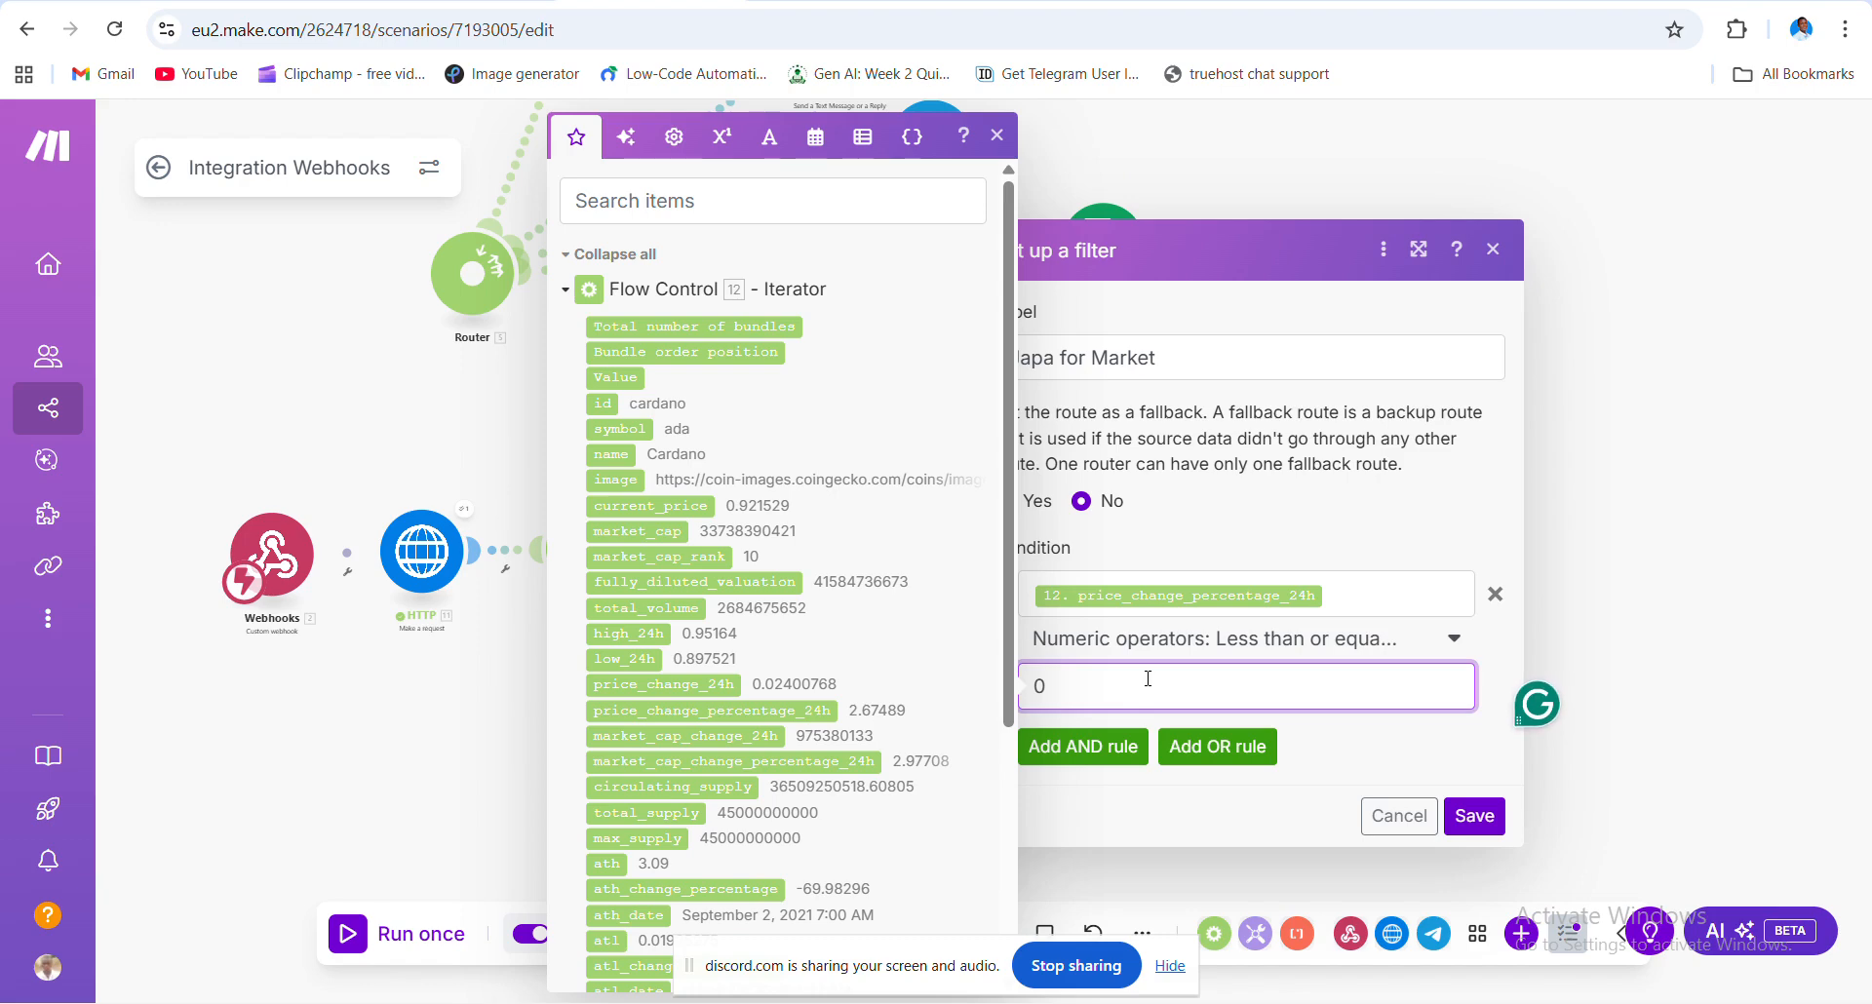
text(.1)
click(1474, 816)
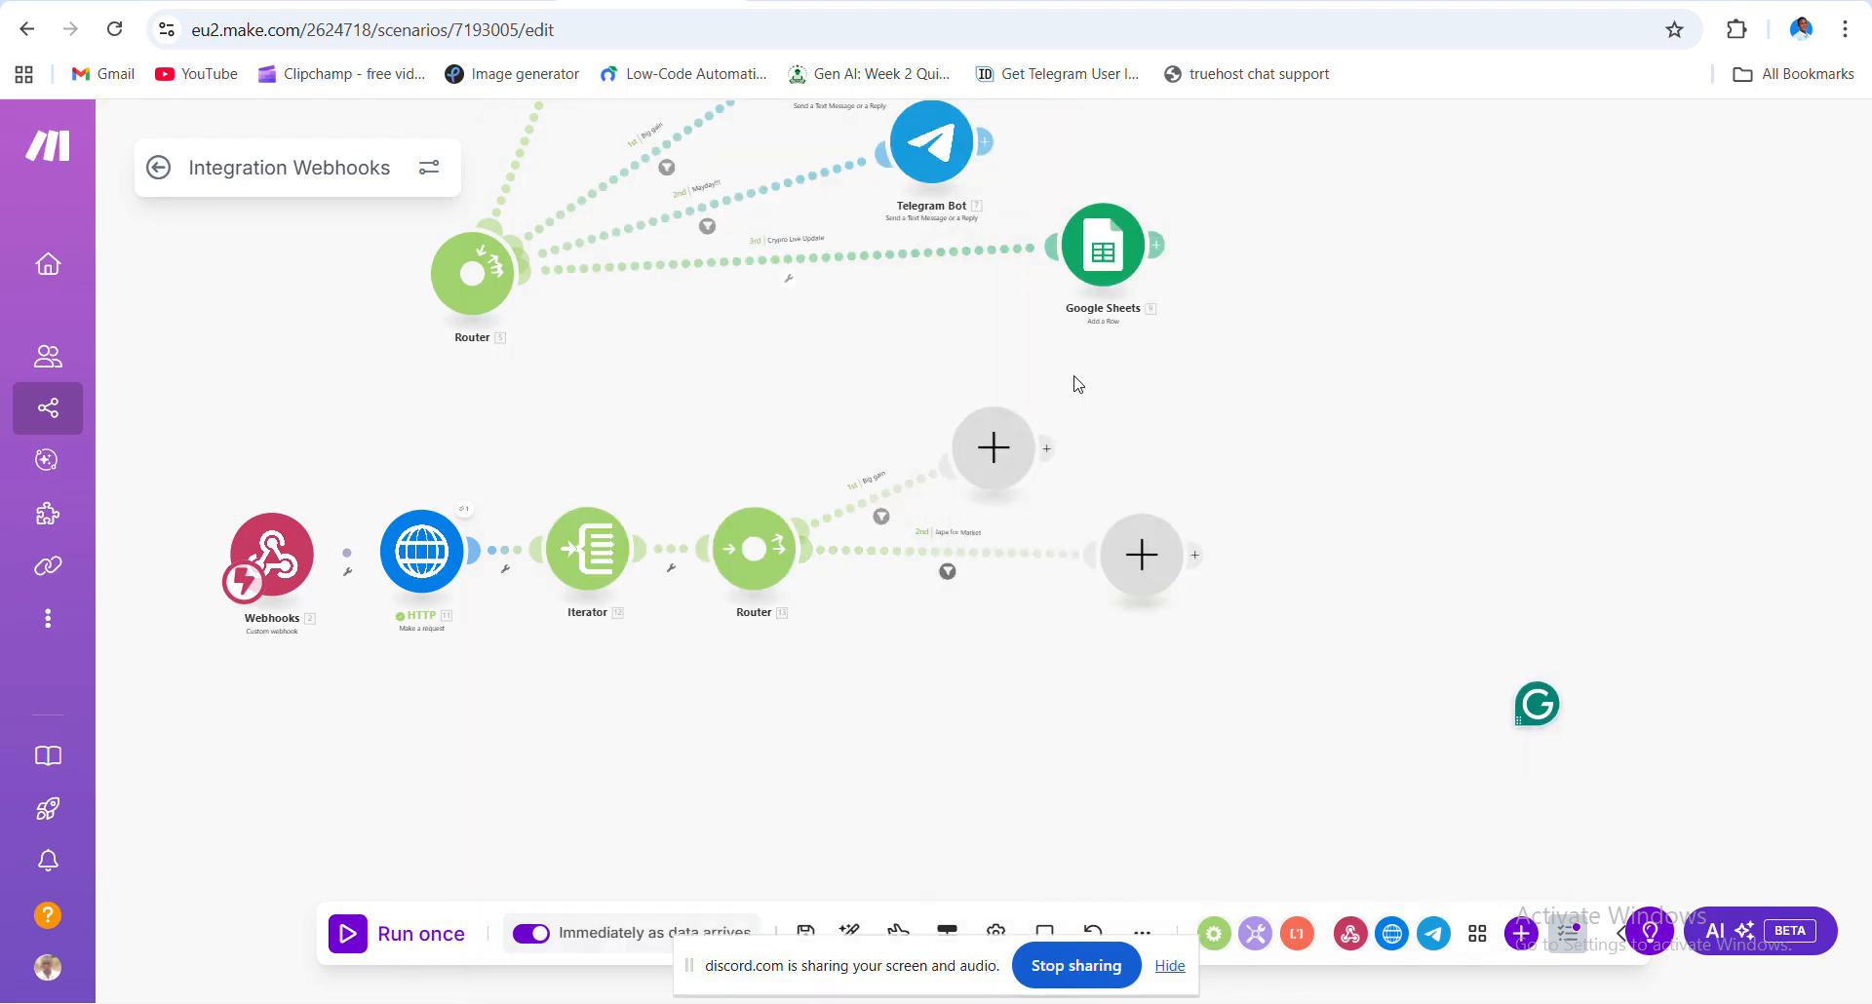
- Recheck the Japa for Market filter and add a third route to the lower Router
scroll(1076, 380, up, 3)
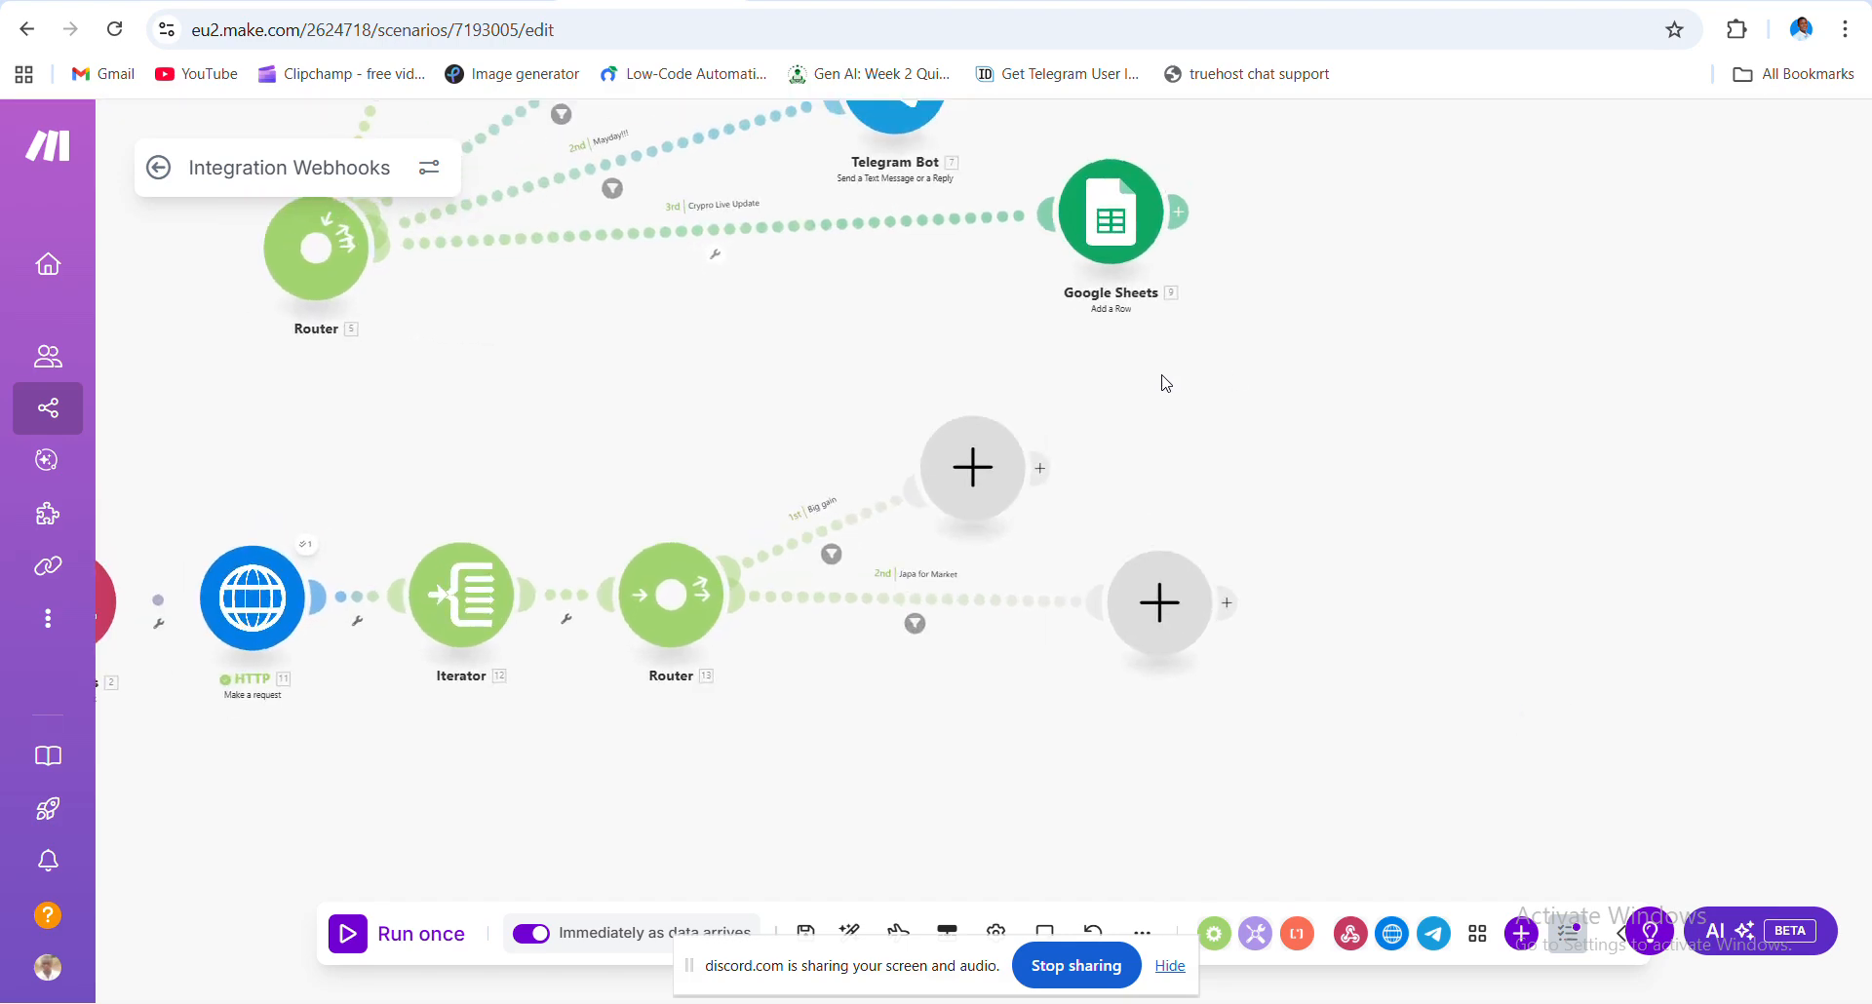
drag(1237, 509, 1213, 429)
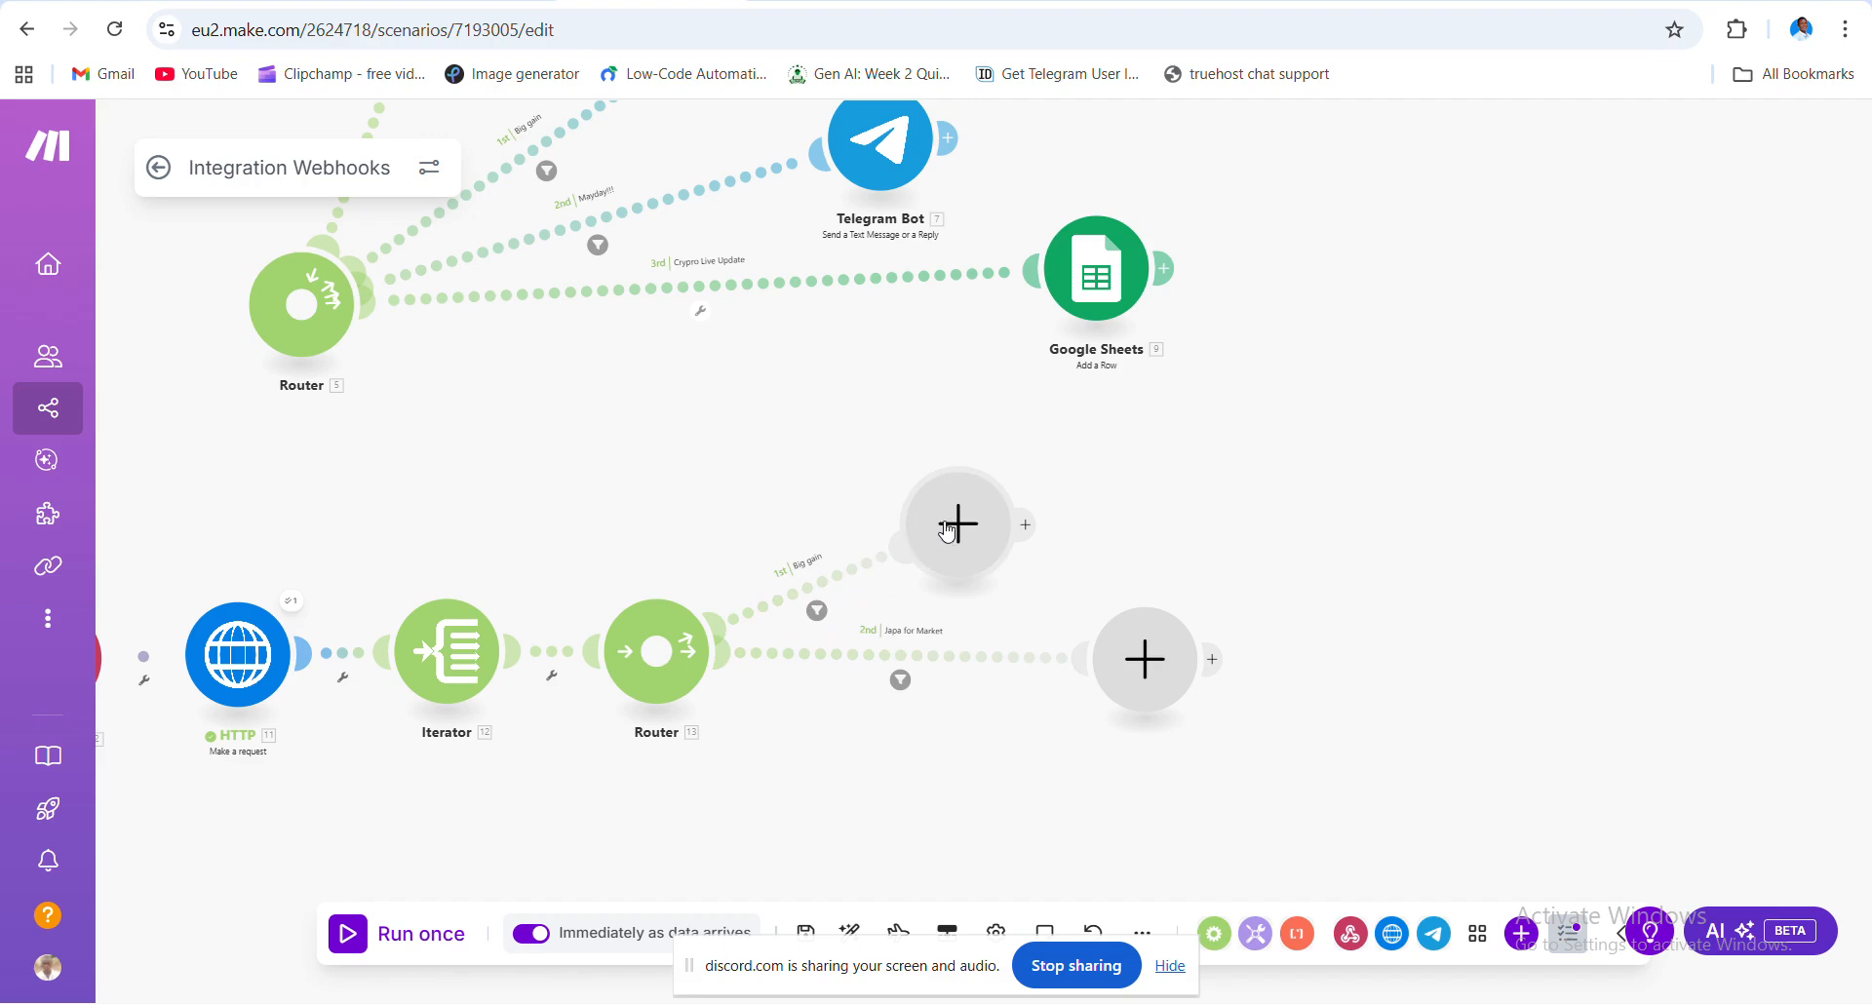
click(901, 682)
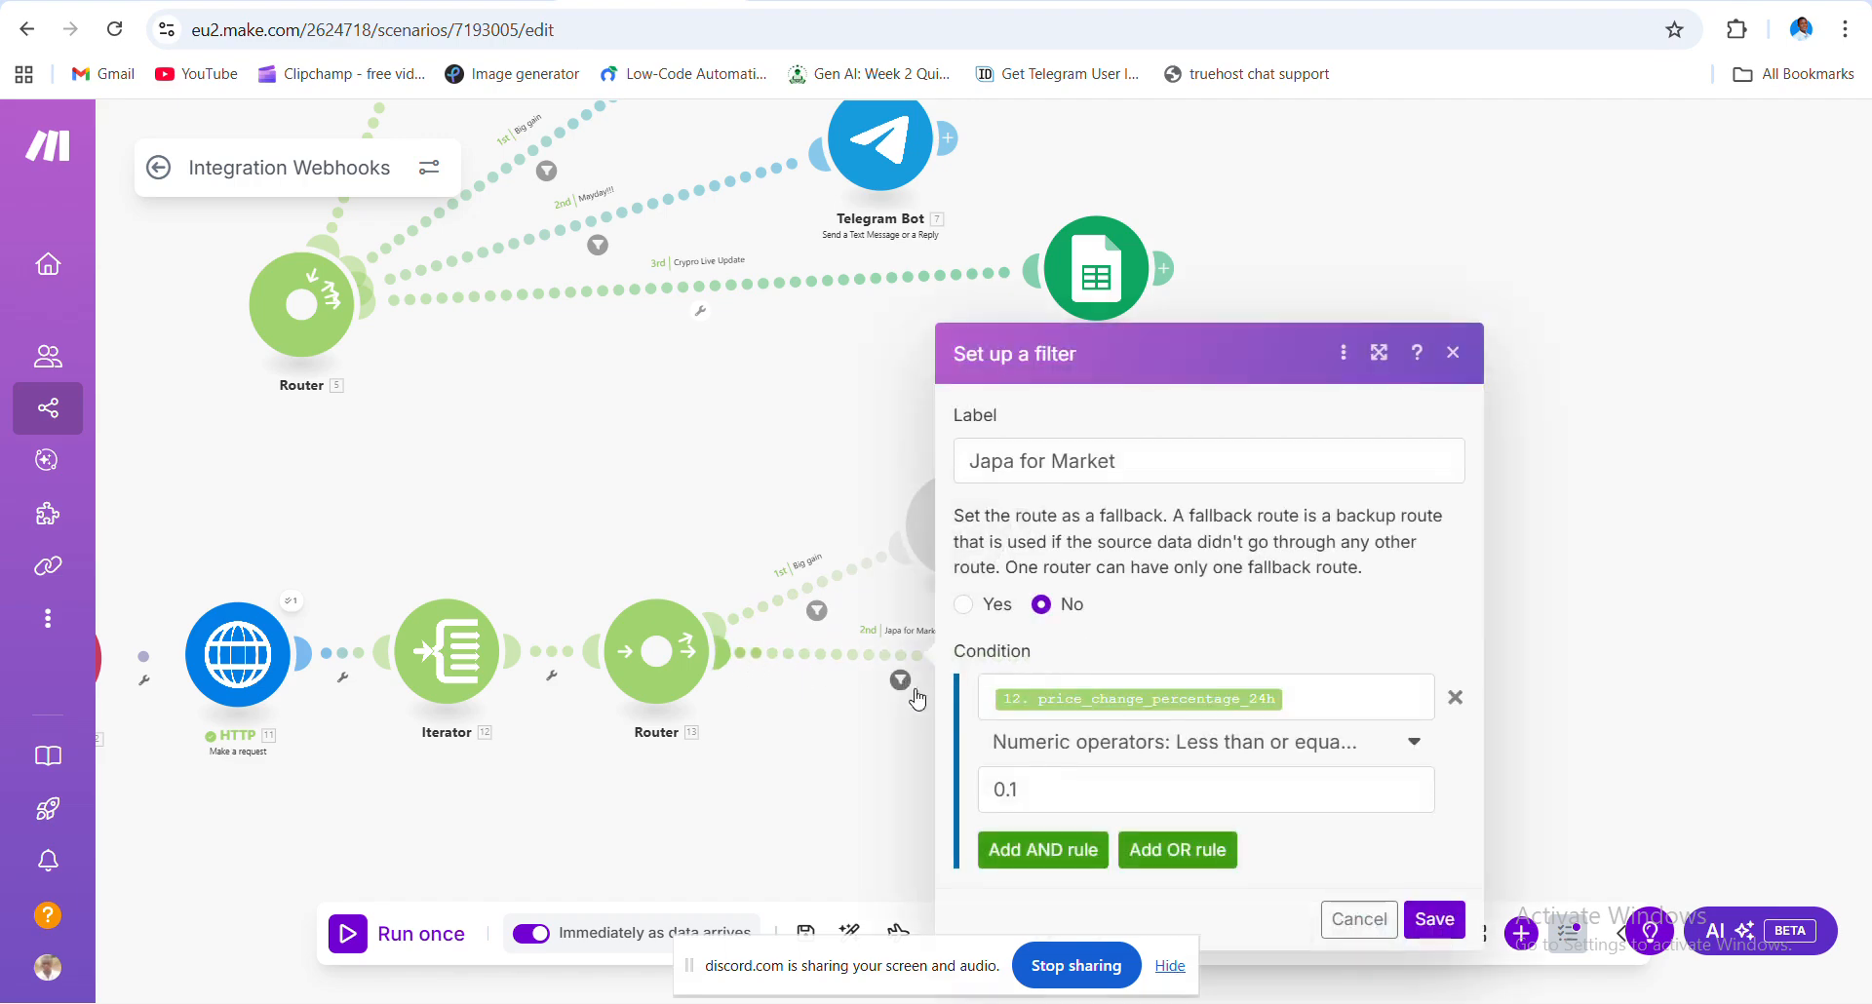
click(860, 721)
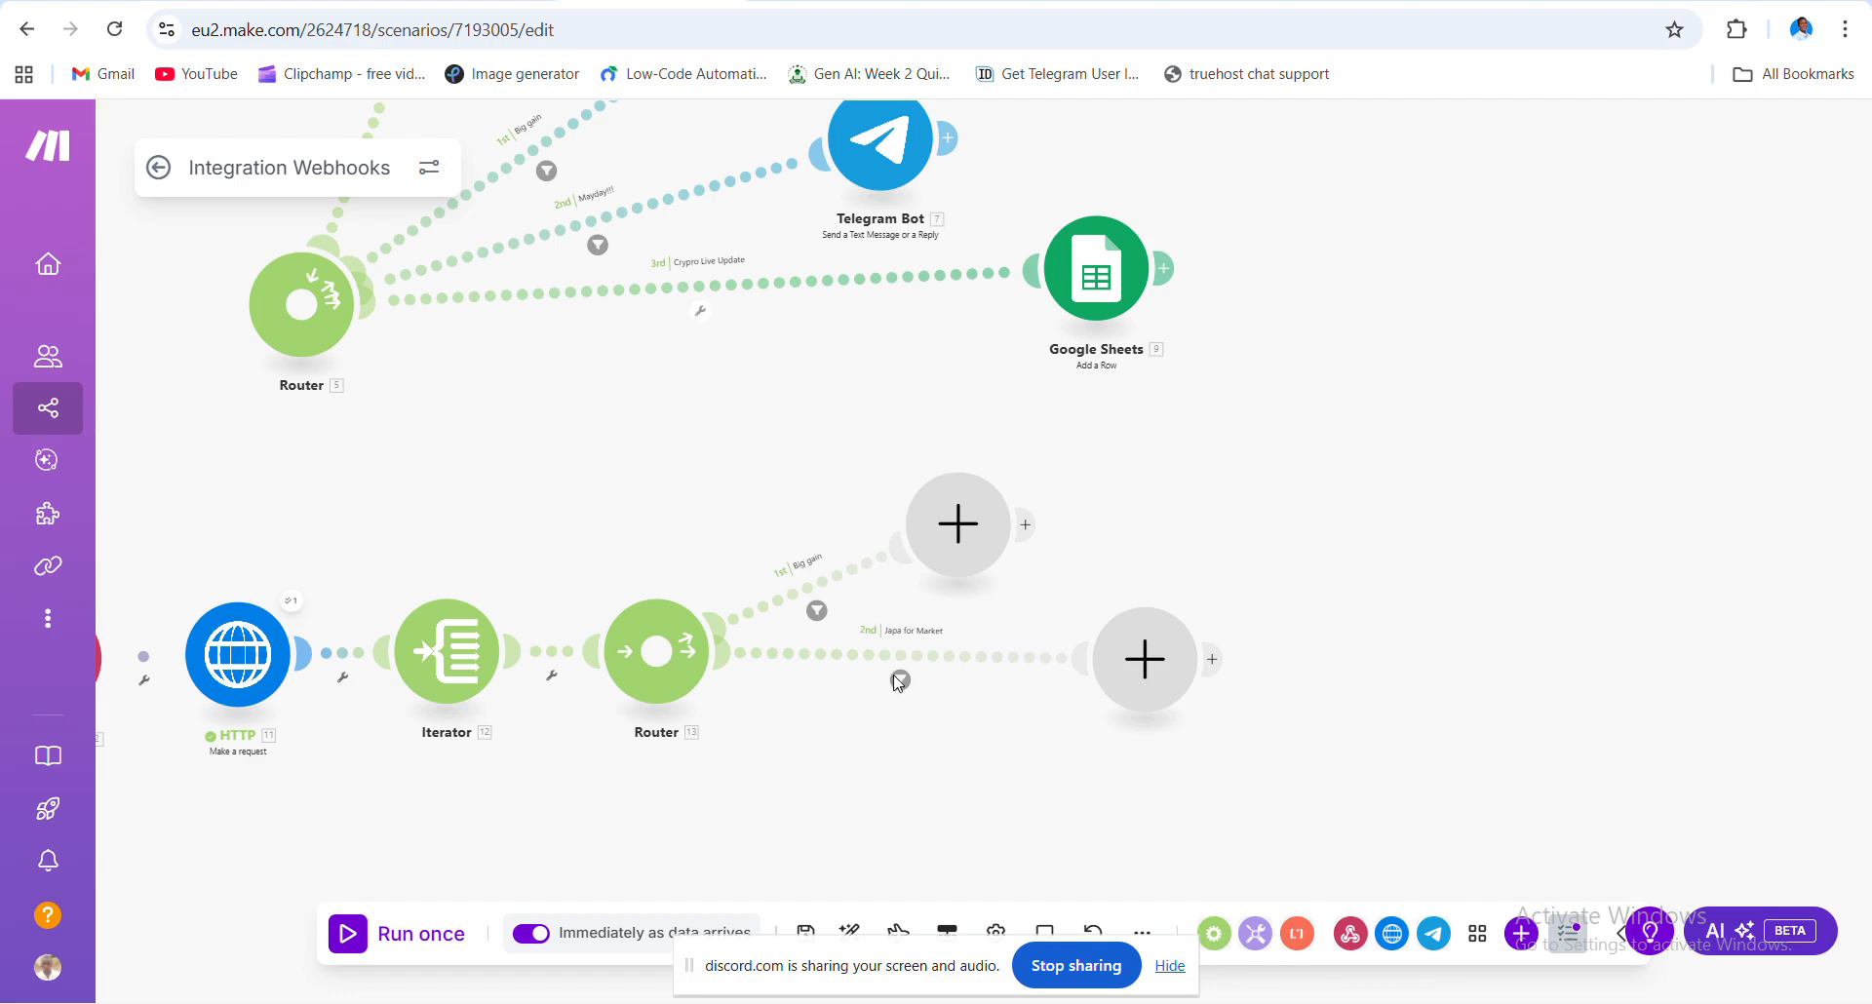
click(659, 663)
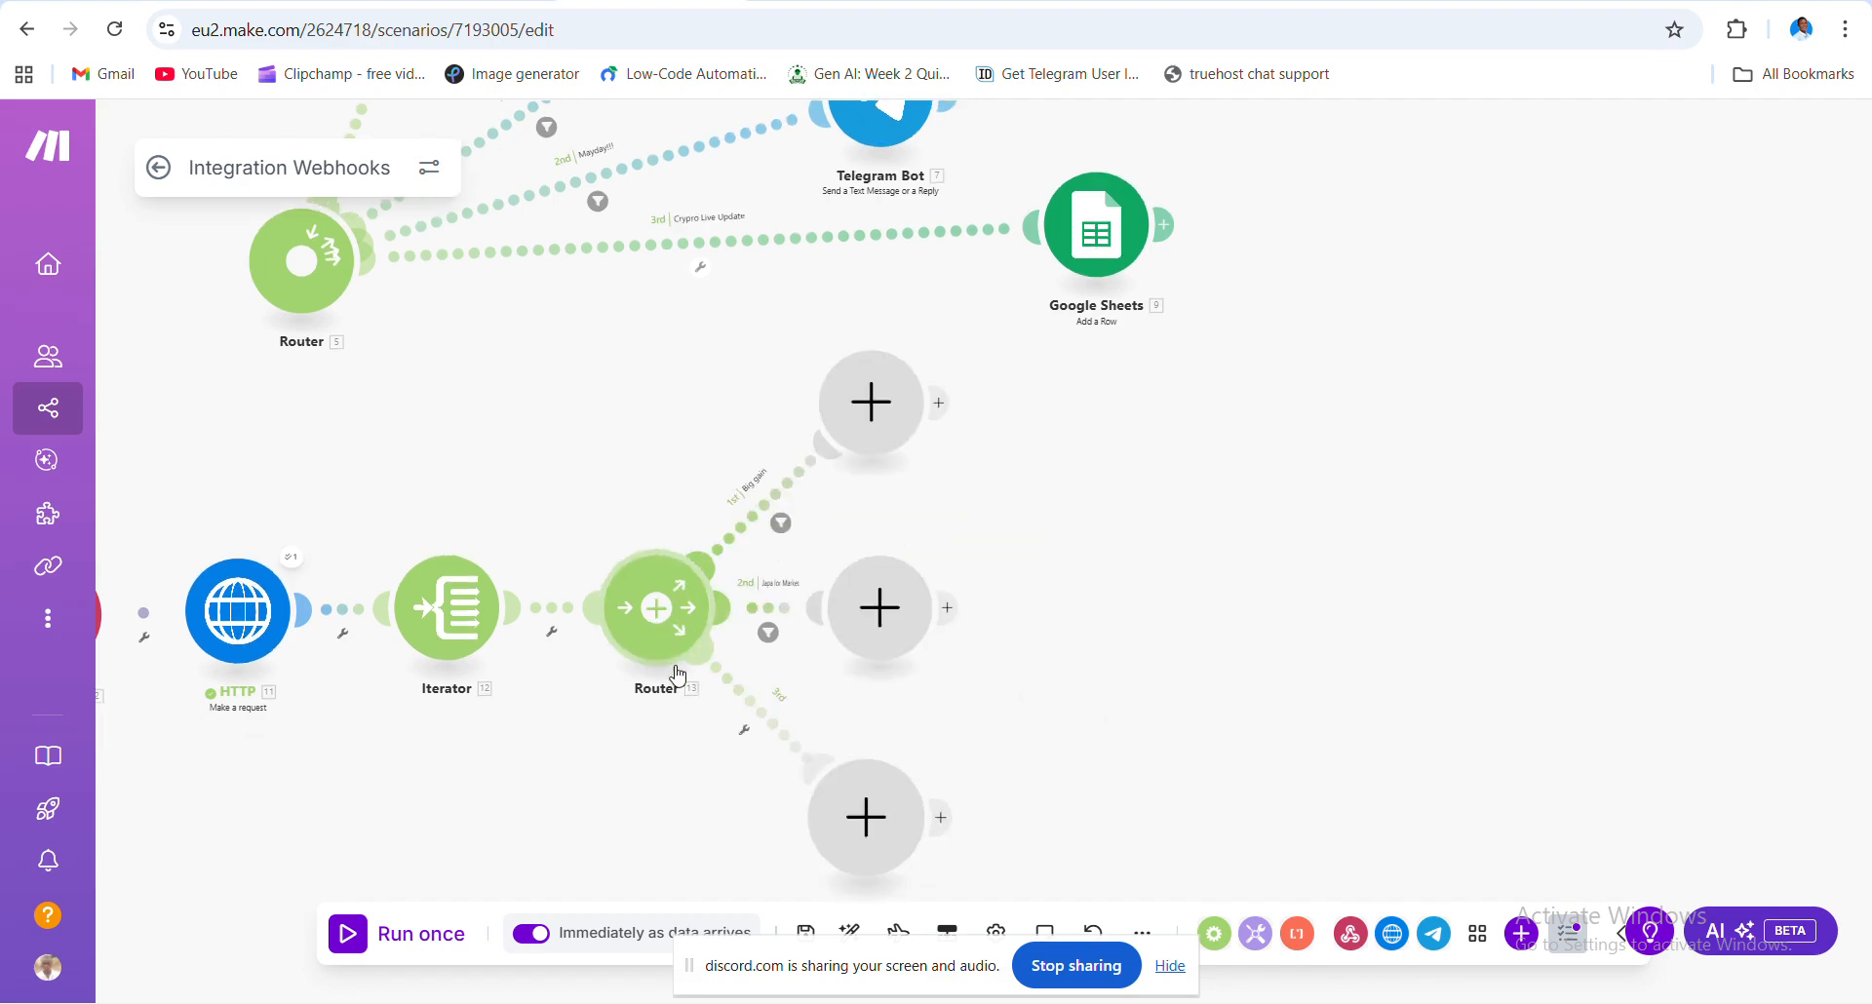
- Add a Telegram Bot 'Send a Text Message or a Reply' module to Router 13's Big gain route
click(742, 727)
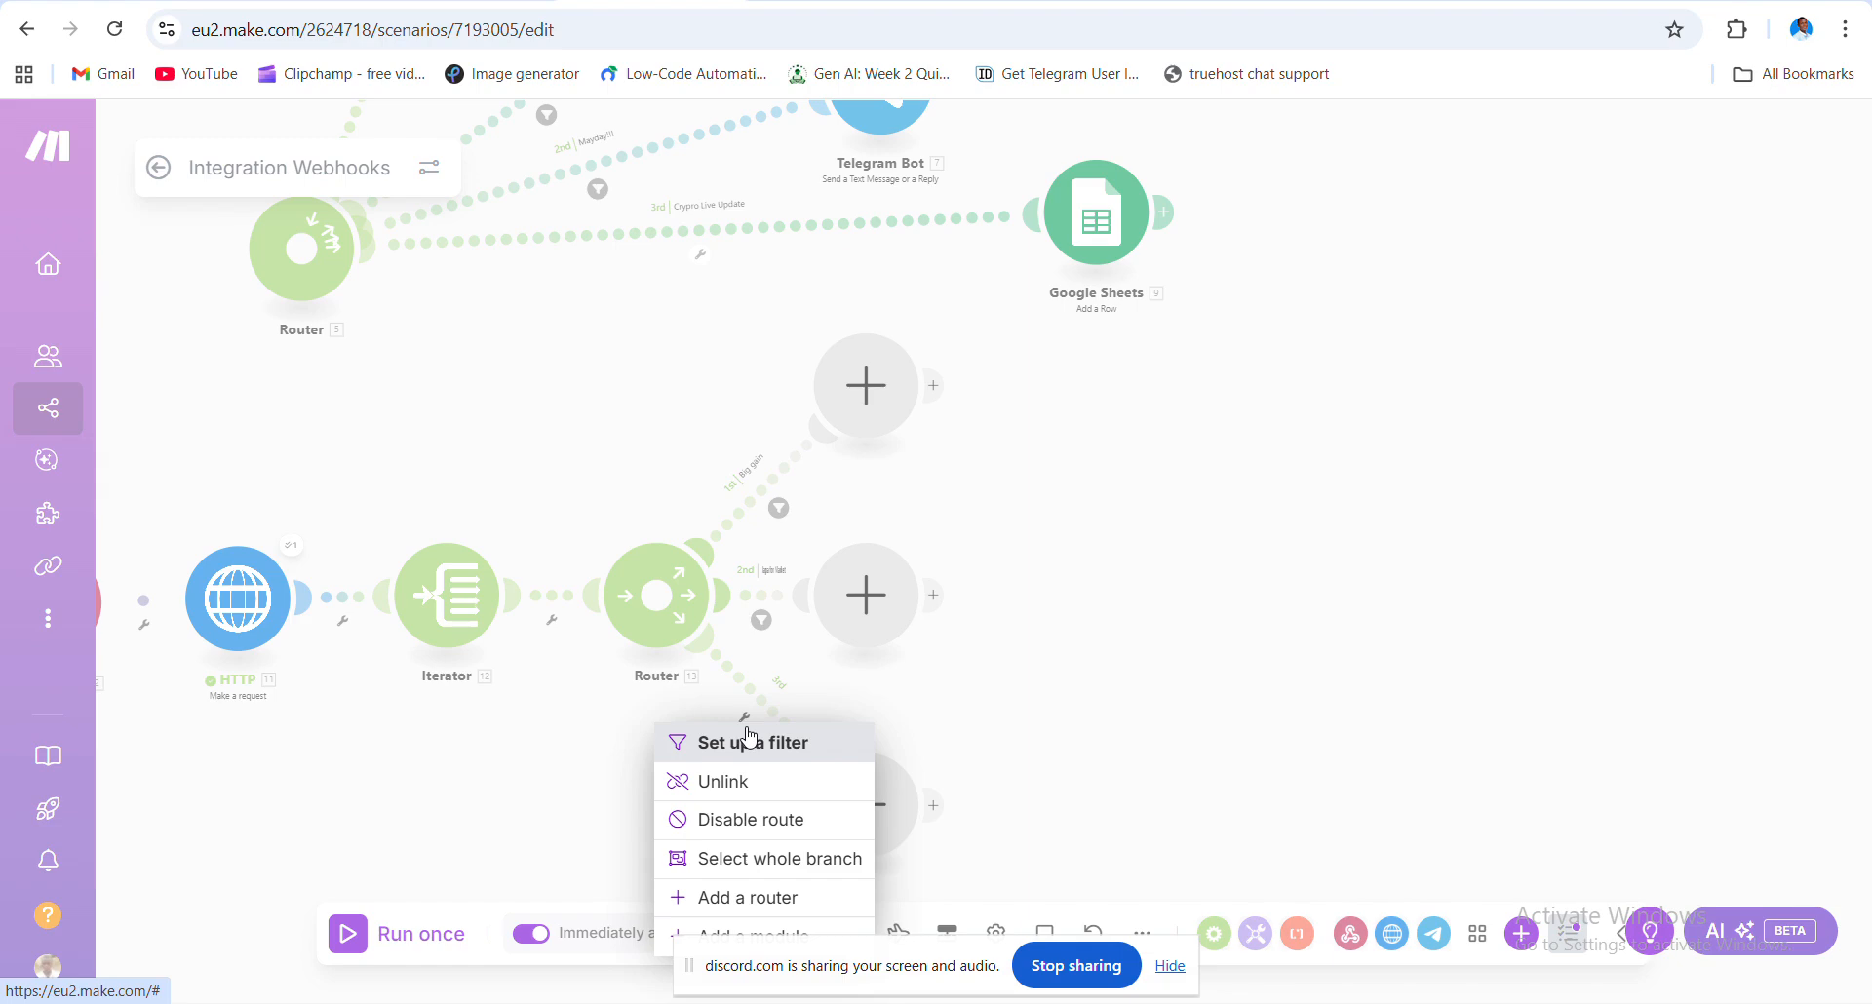
click(1039, 731)
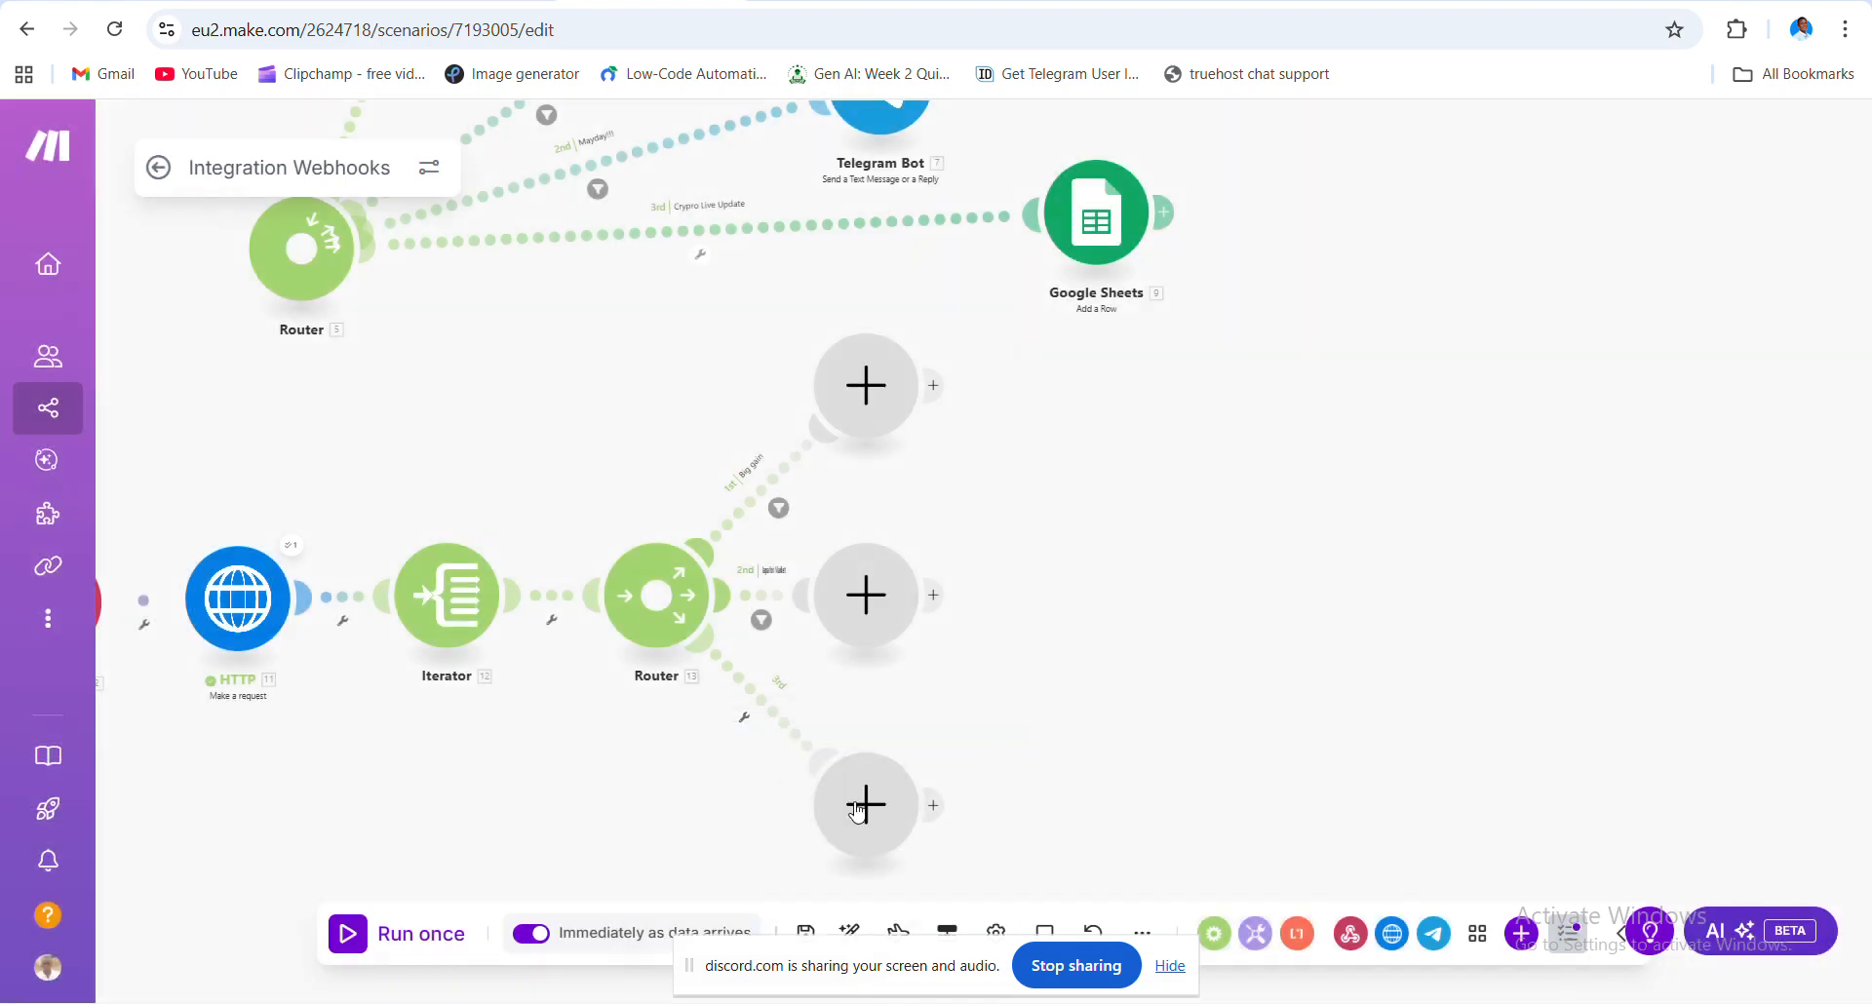
click(863, 409)
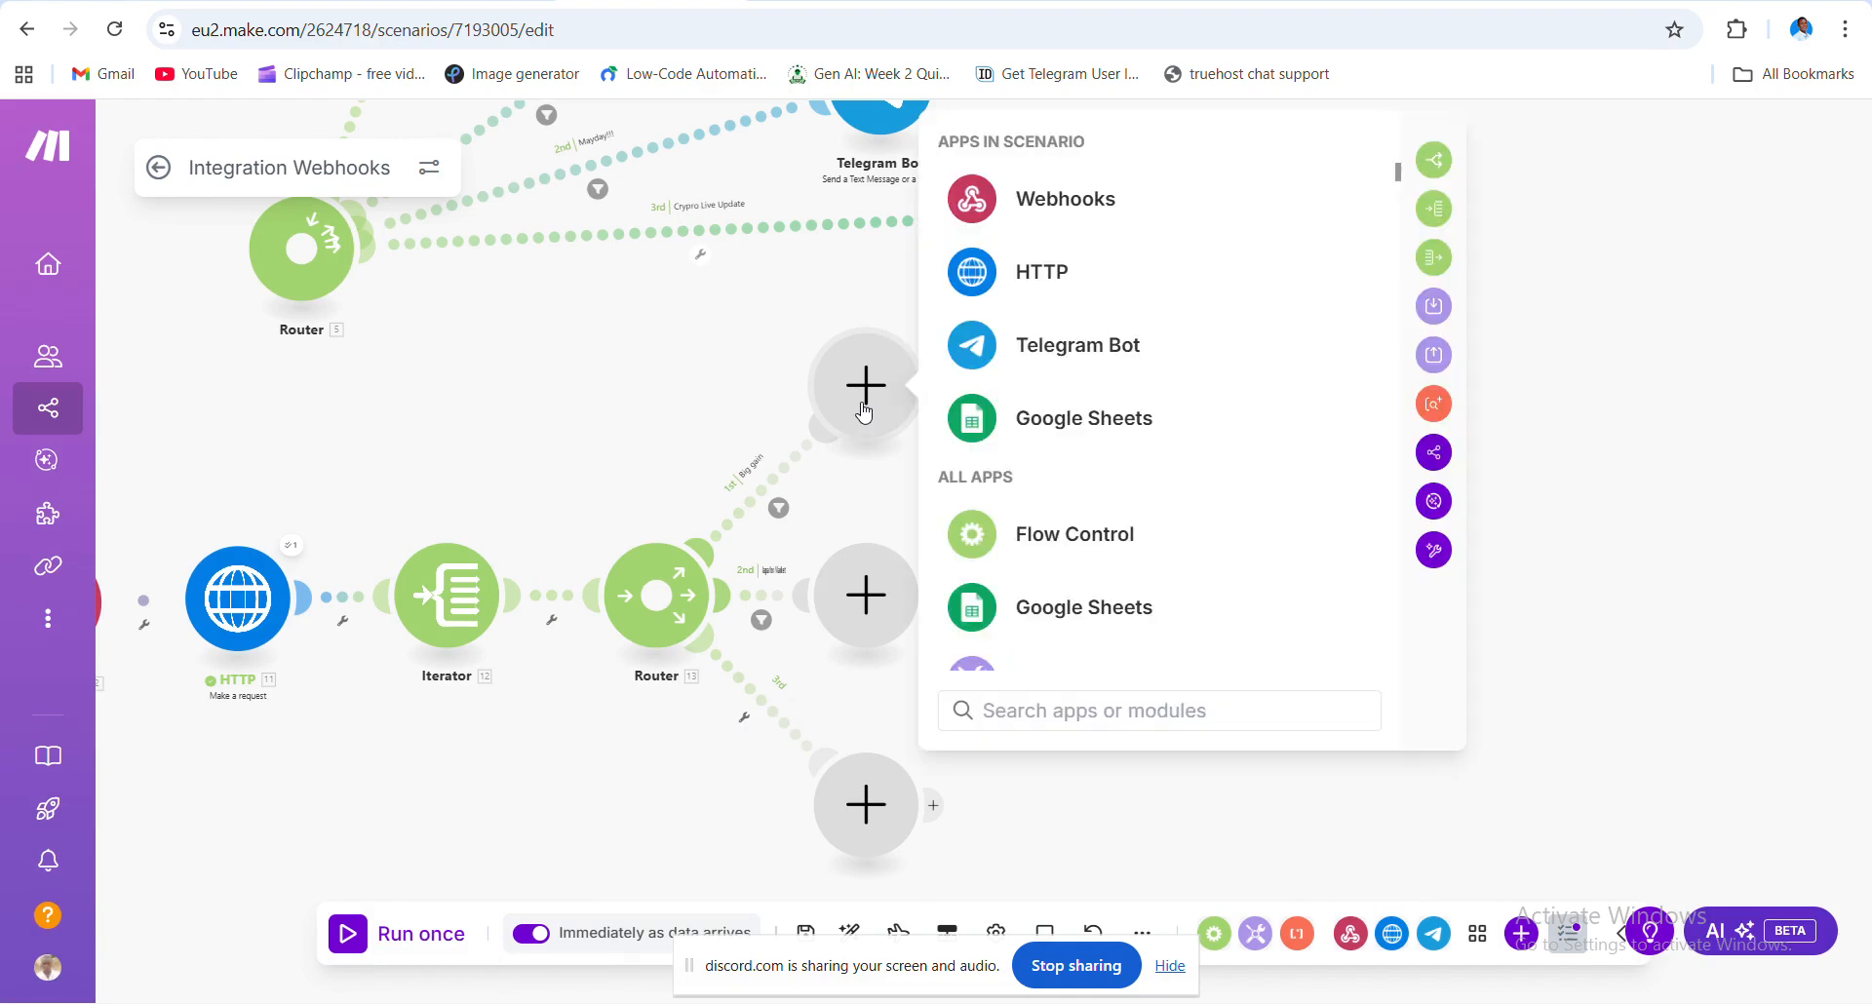
click(1116, 355)
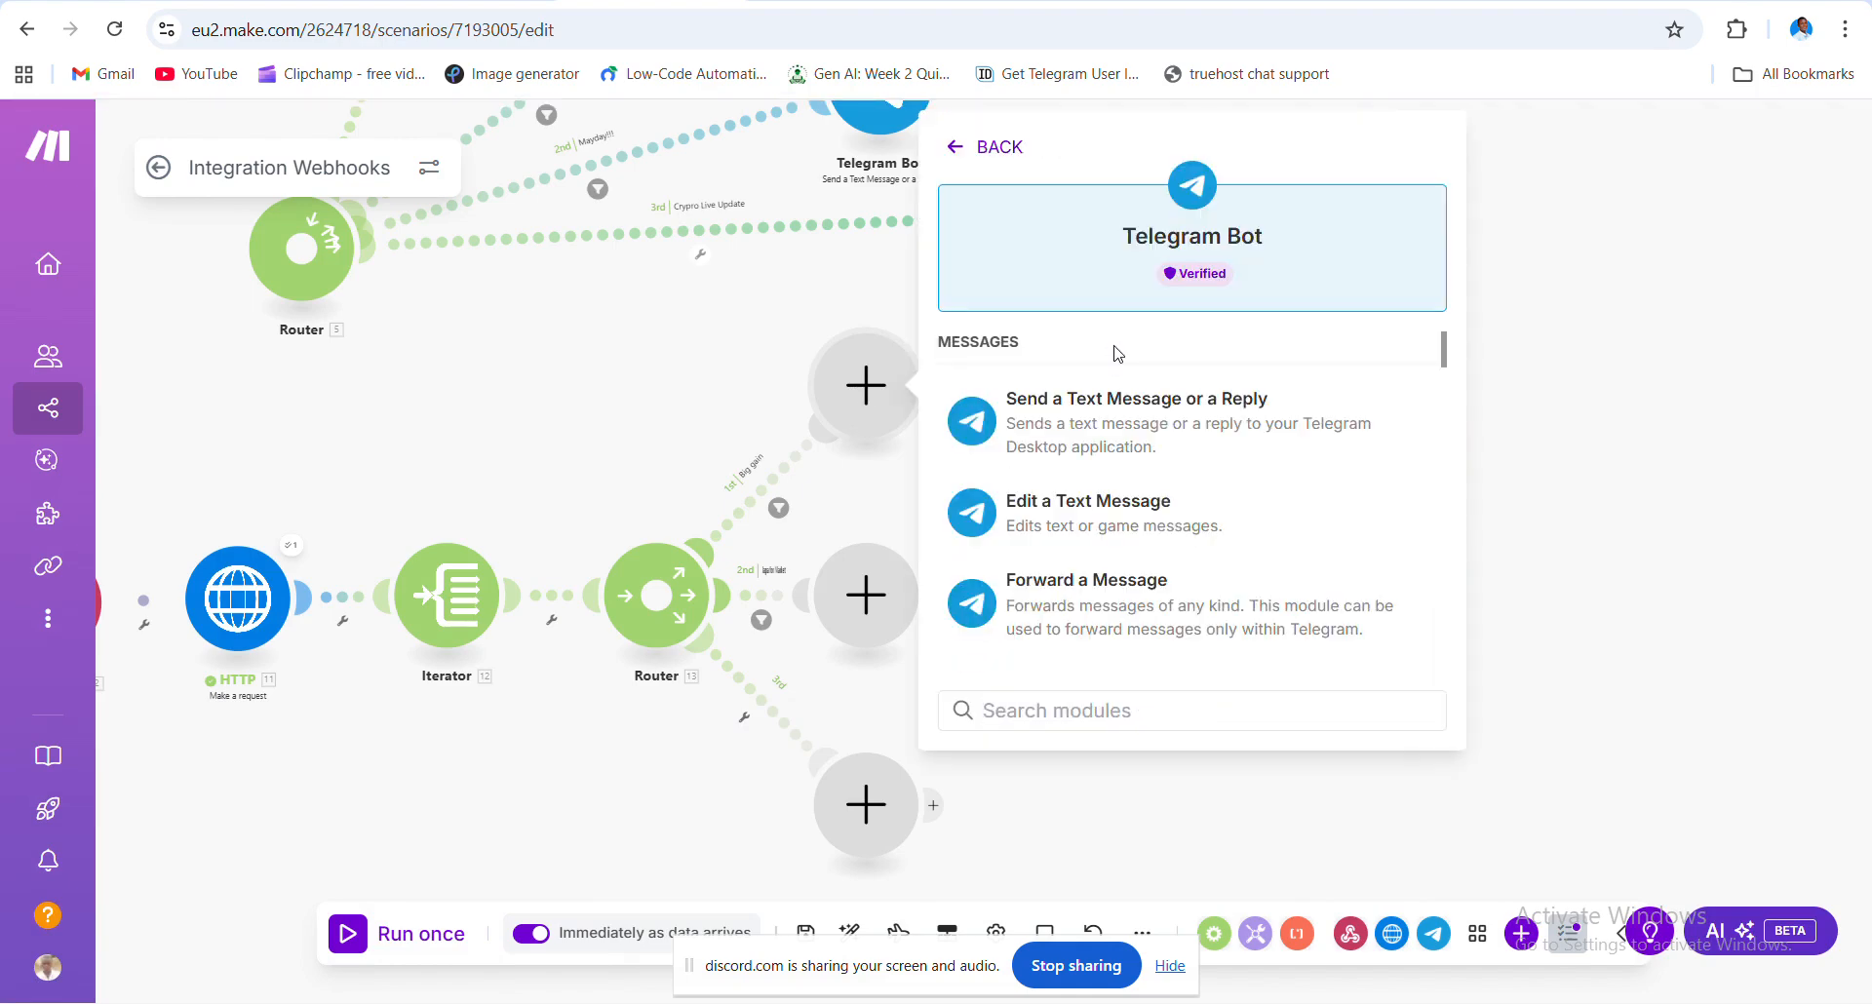
click(1130, 412)
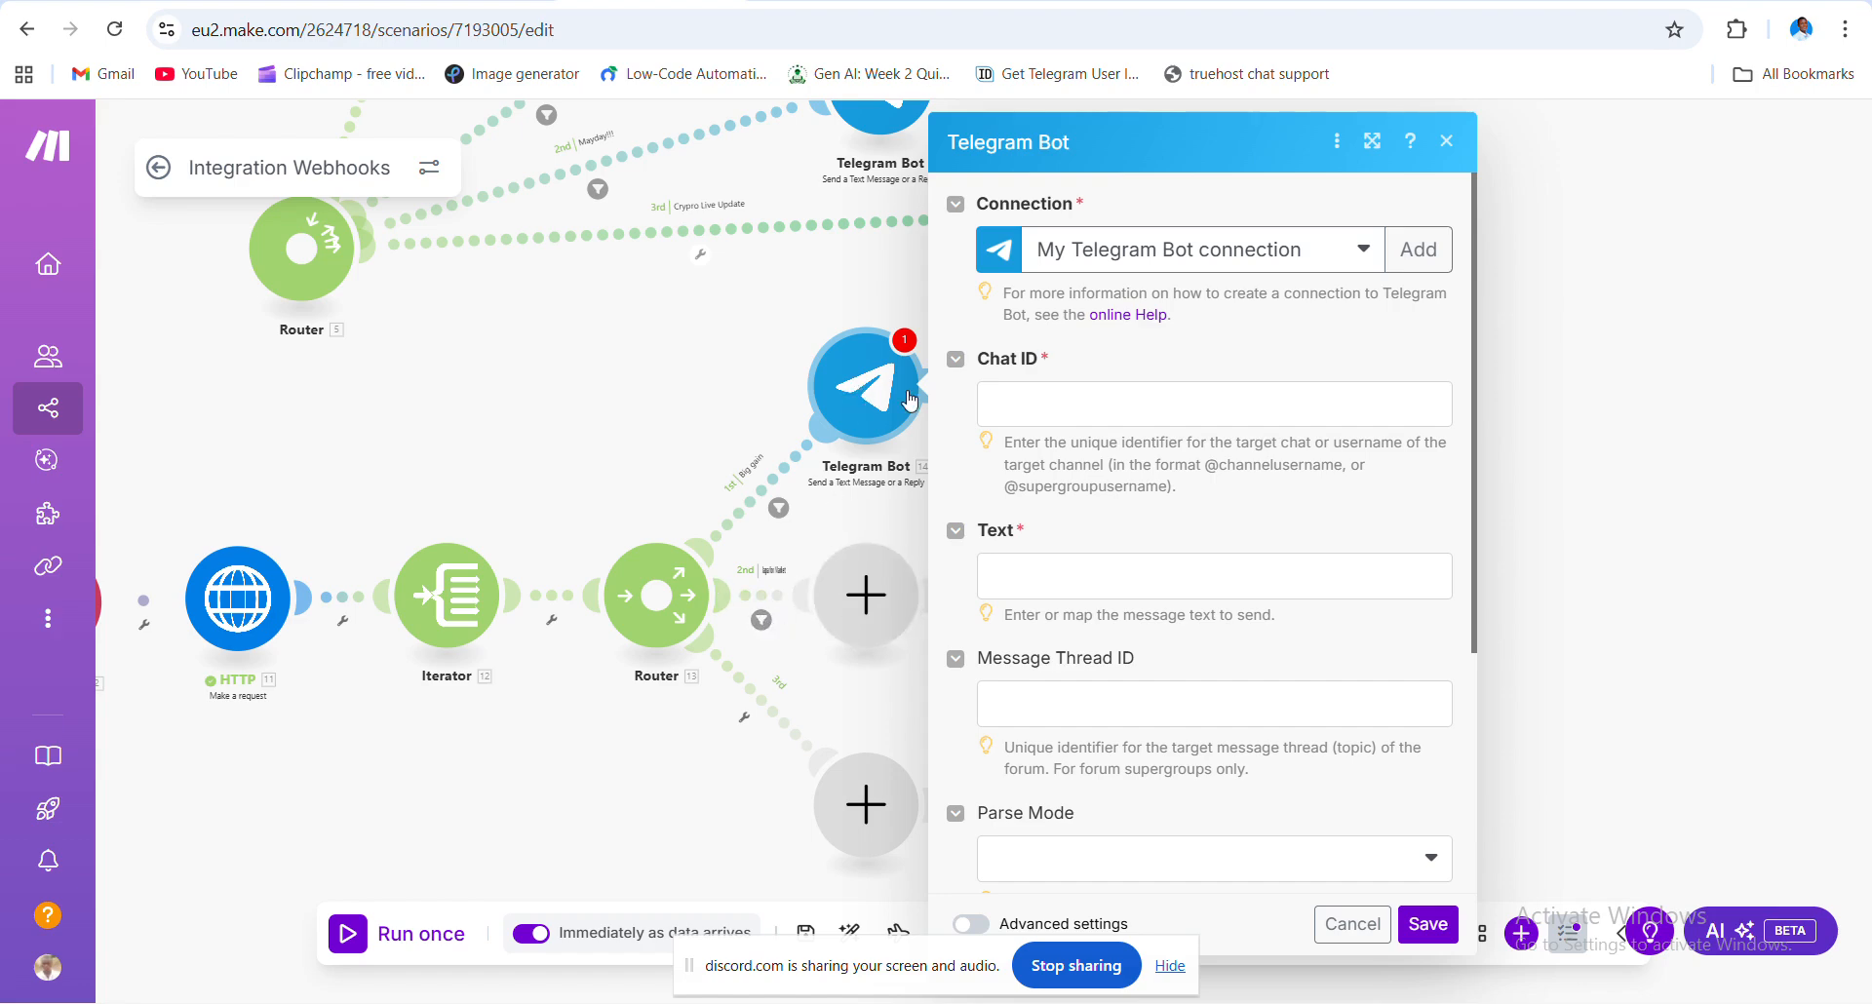
click(1290, 252)
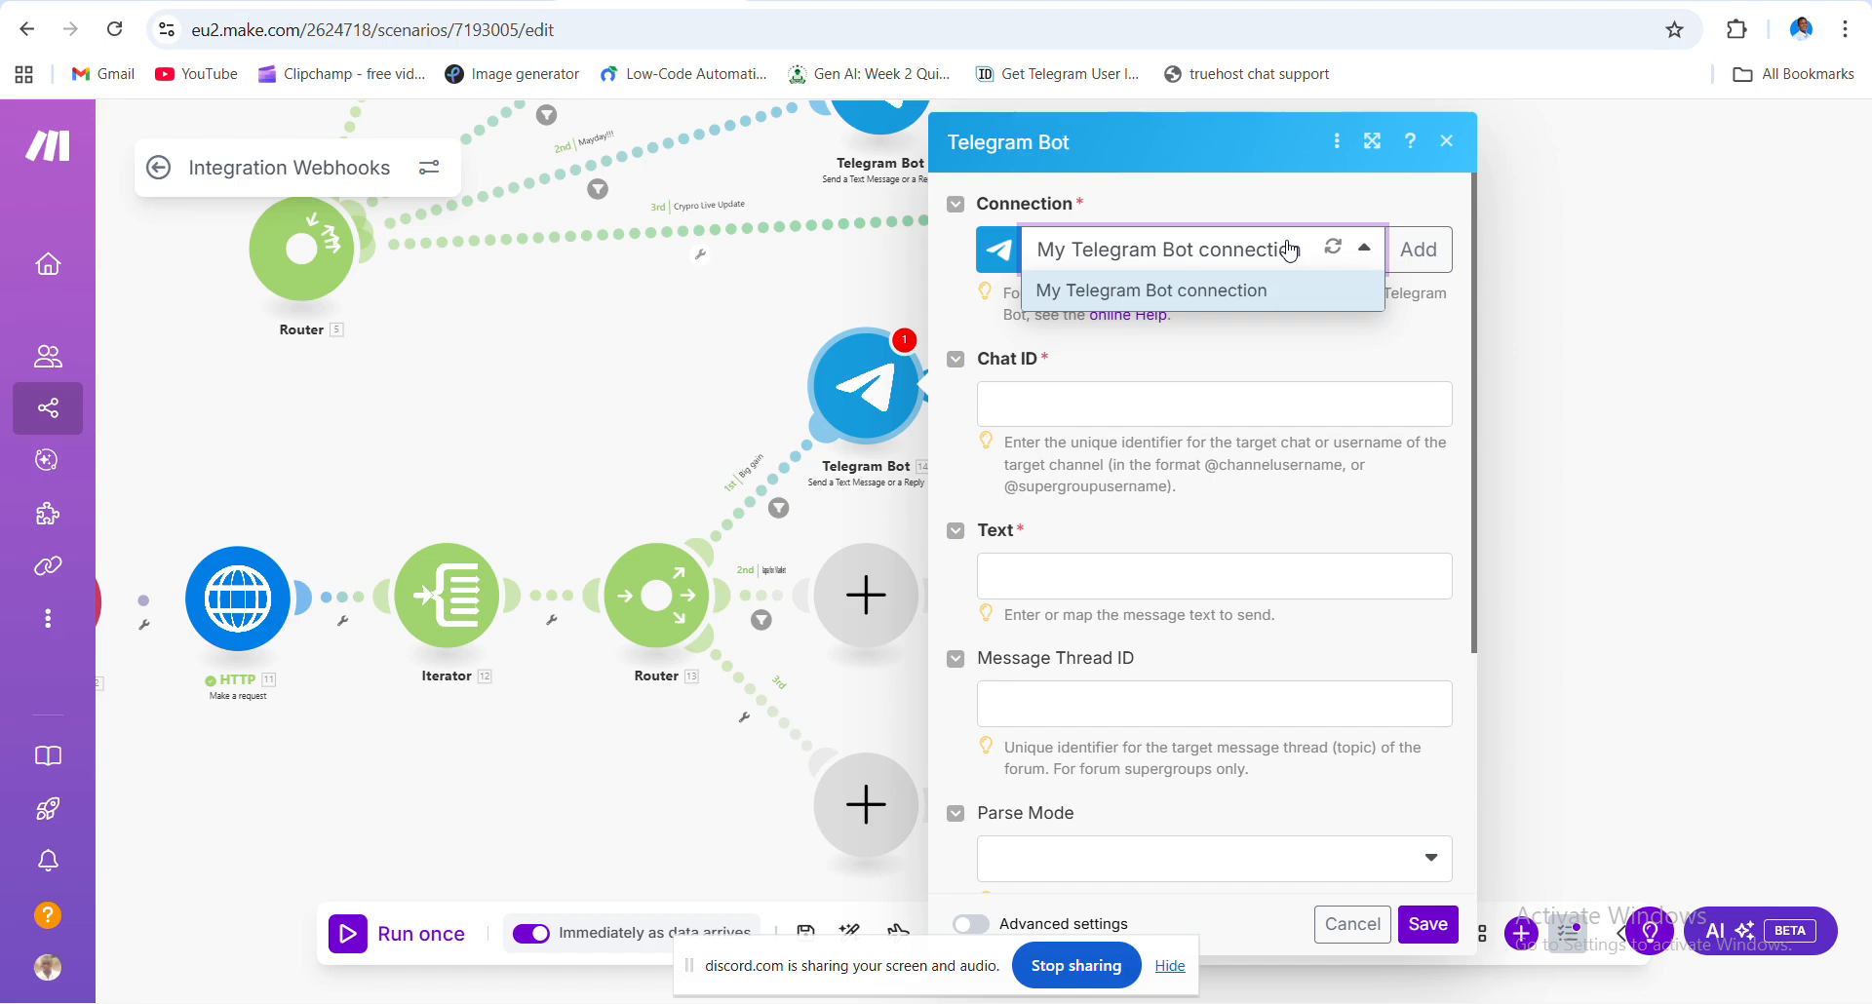
click(1328, 373)
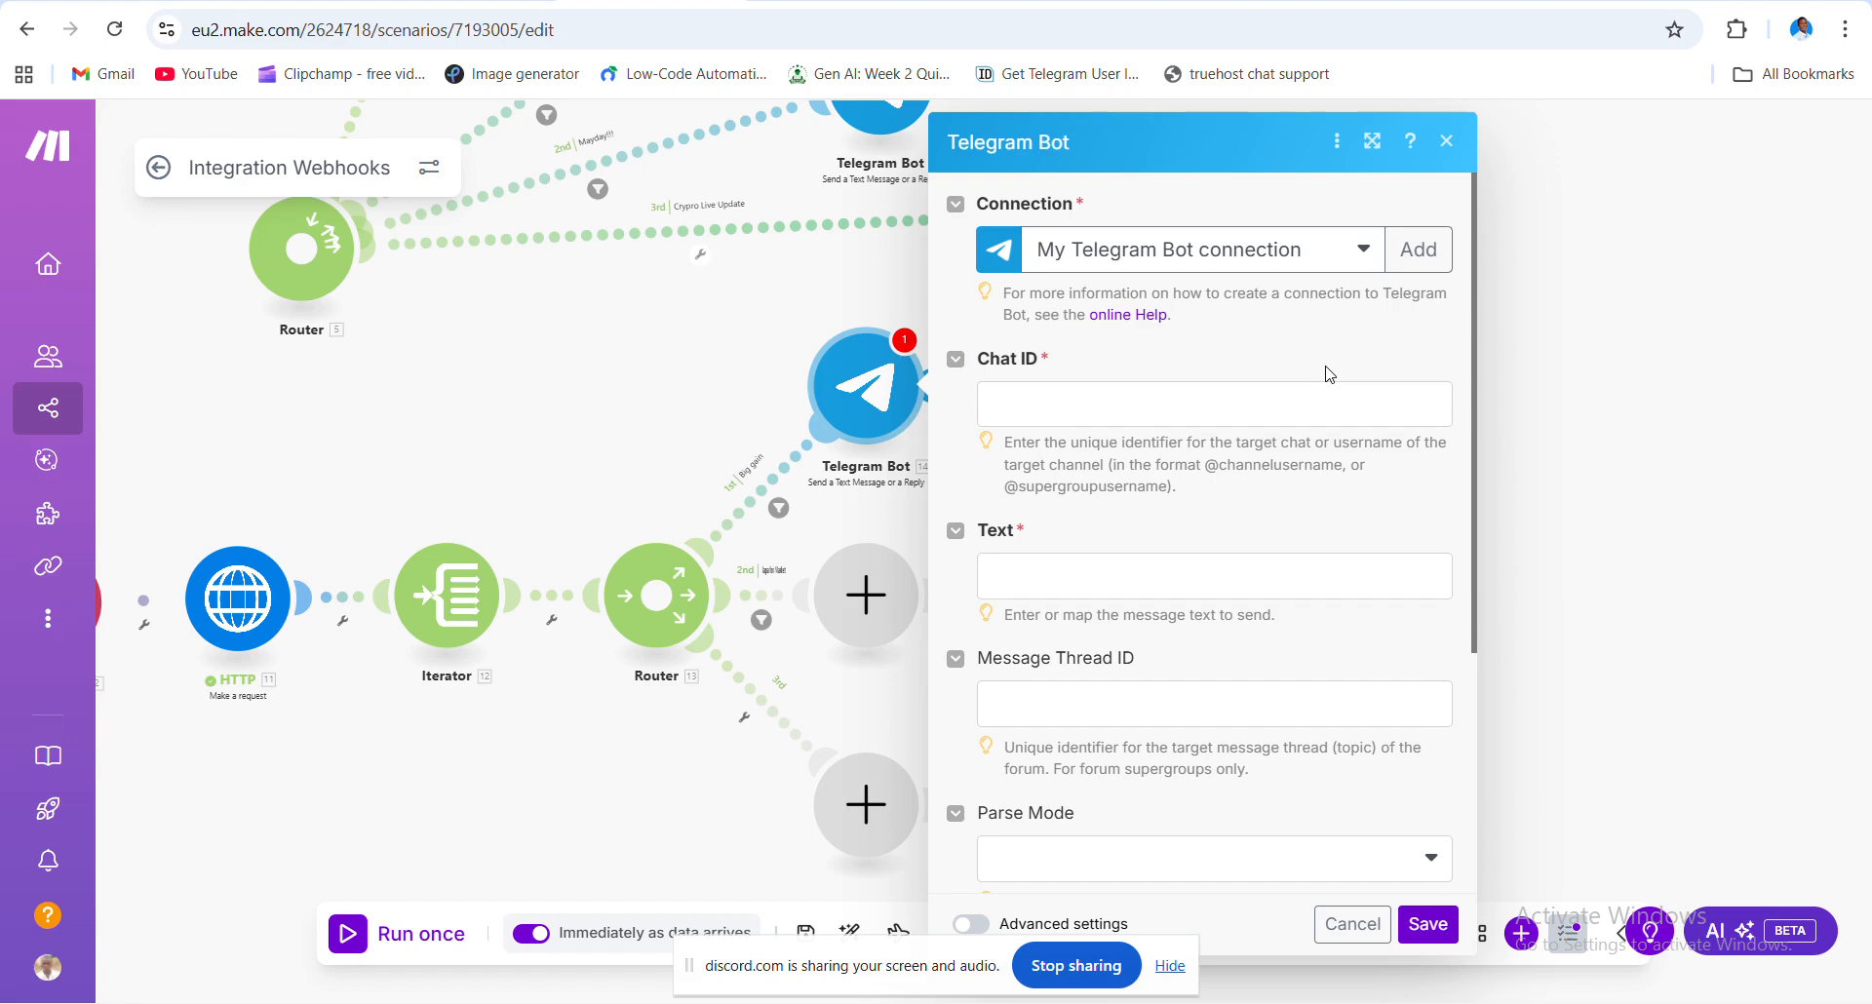
mouse_move(1004, 997)
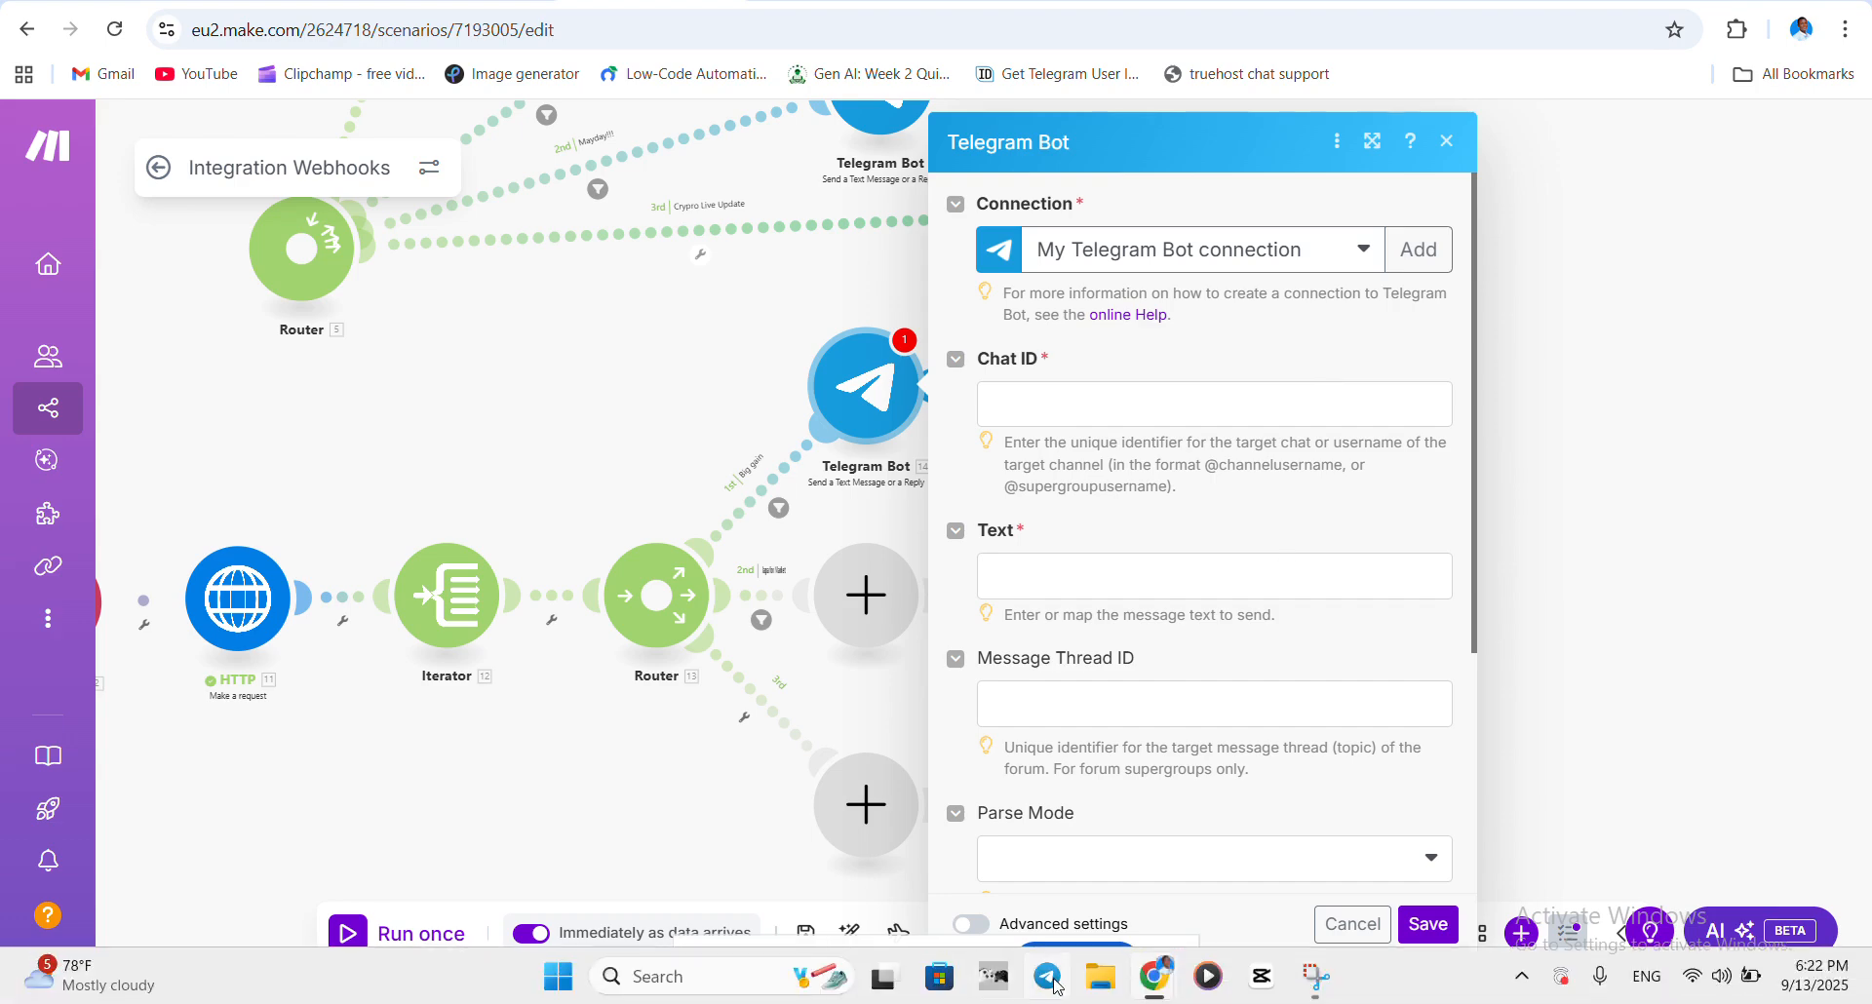
- In Telegram's Personal folder, open the crypto update bot chat and toggle a heart reaction on the Bitcoin alert
click(1049, 979)
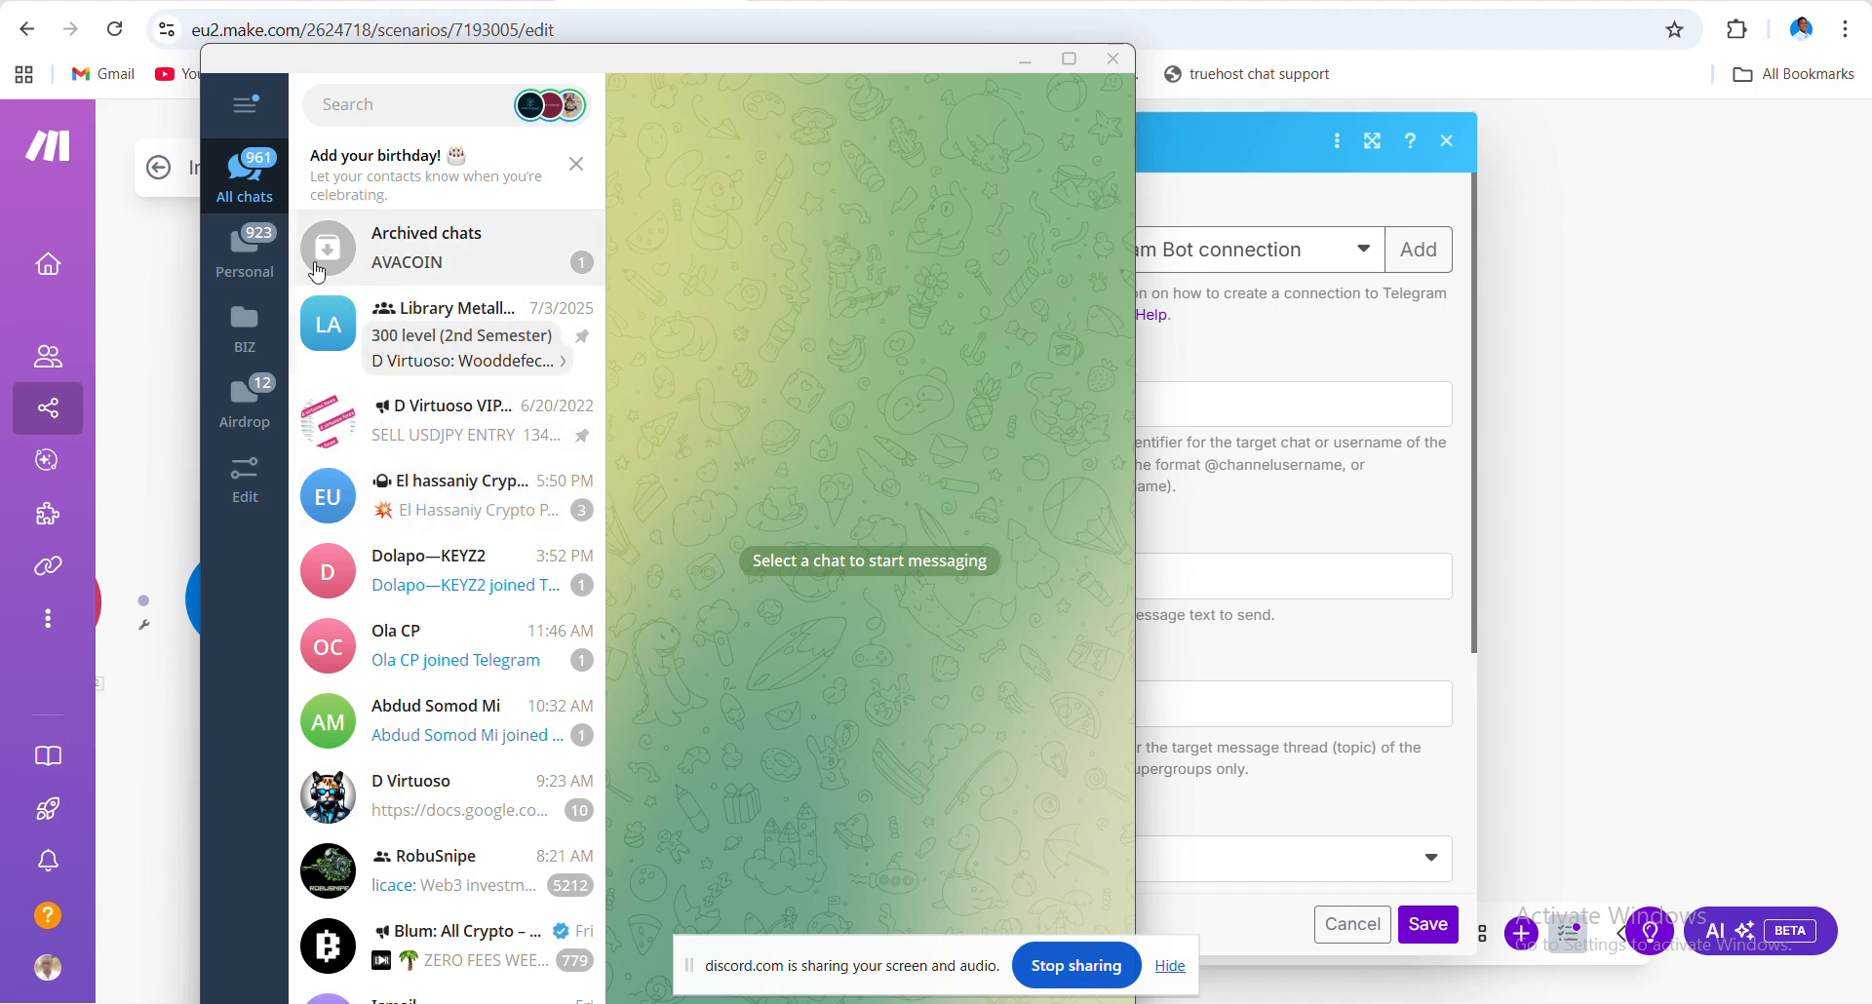
click(245, 252)
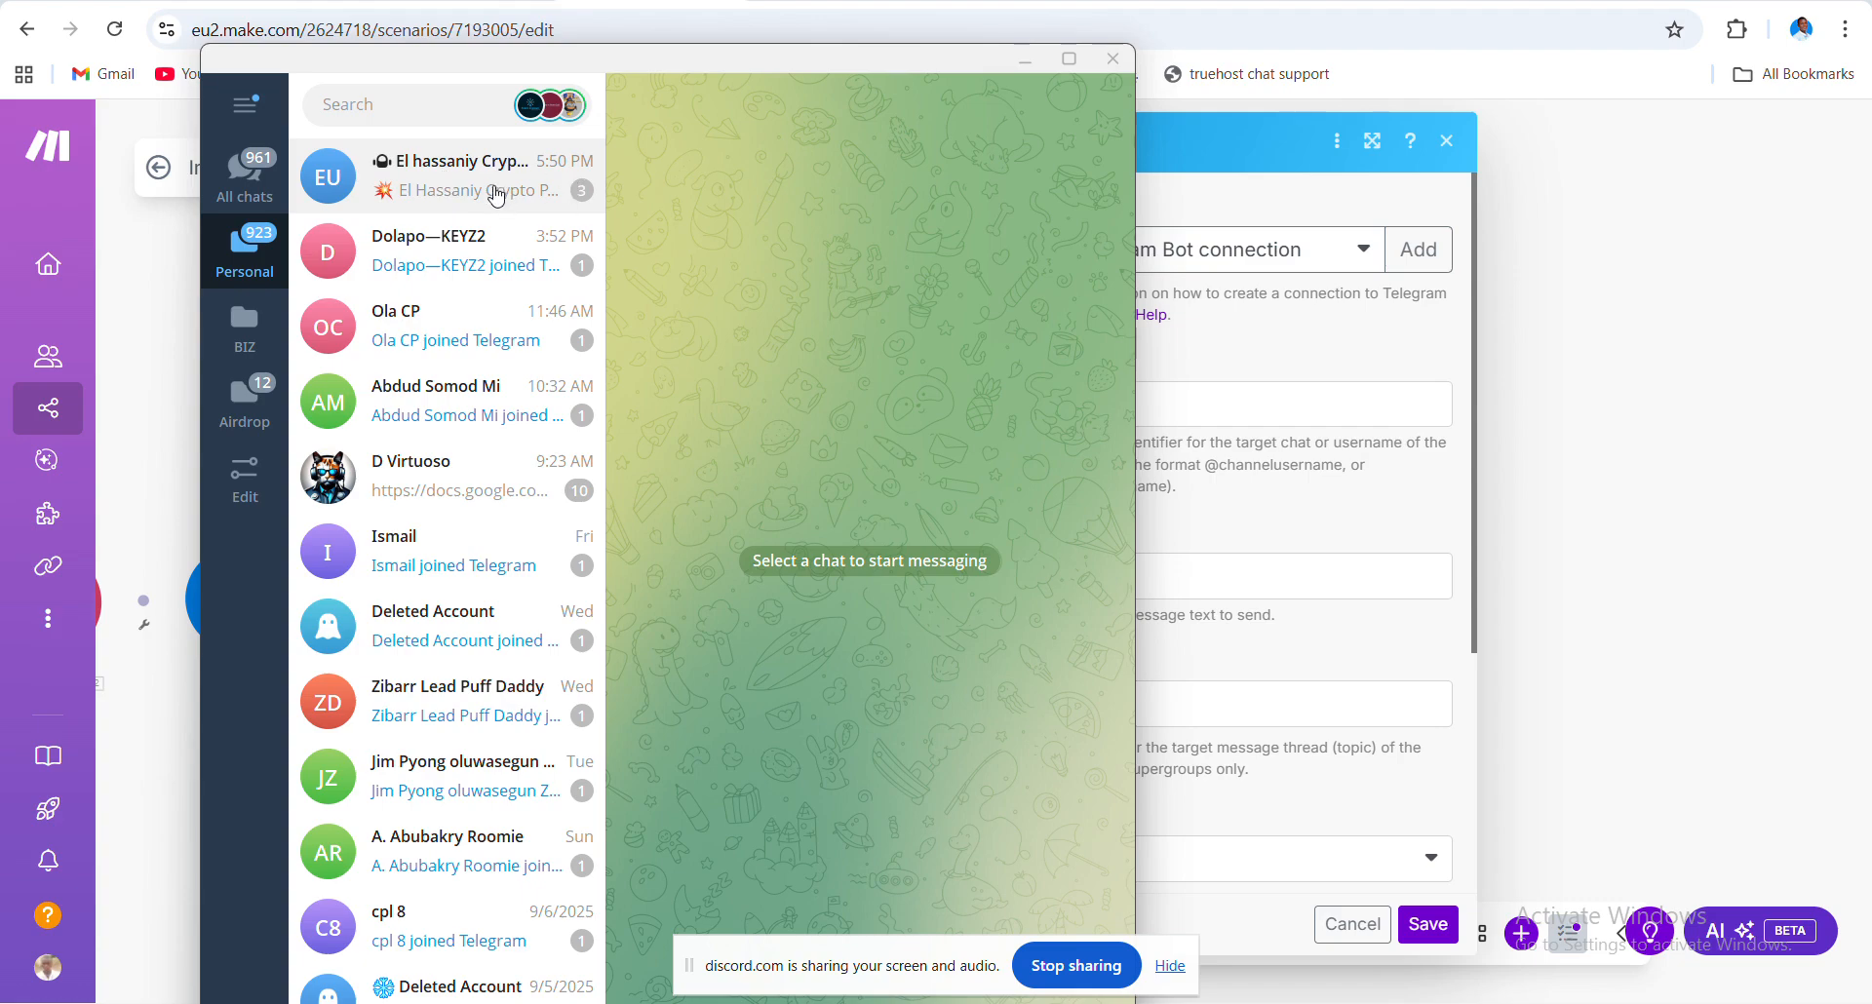
click(475, 188)
scroll(851, 412, up, 10)
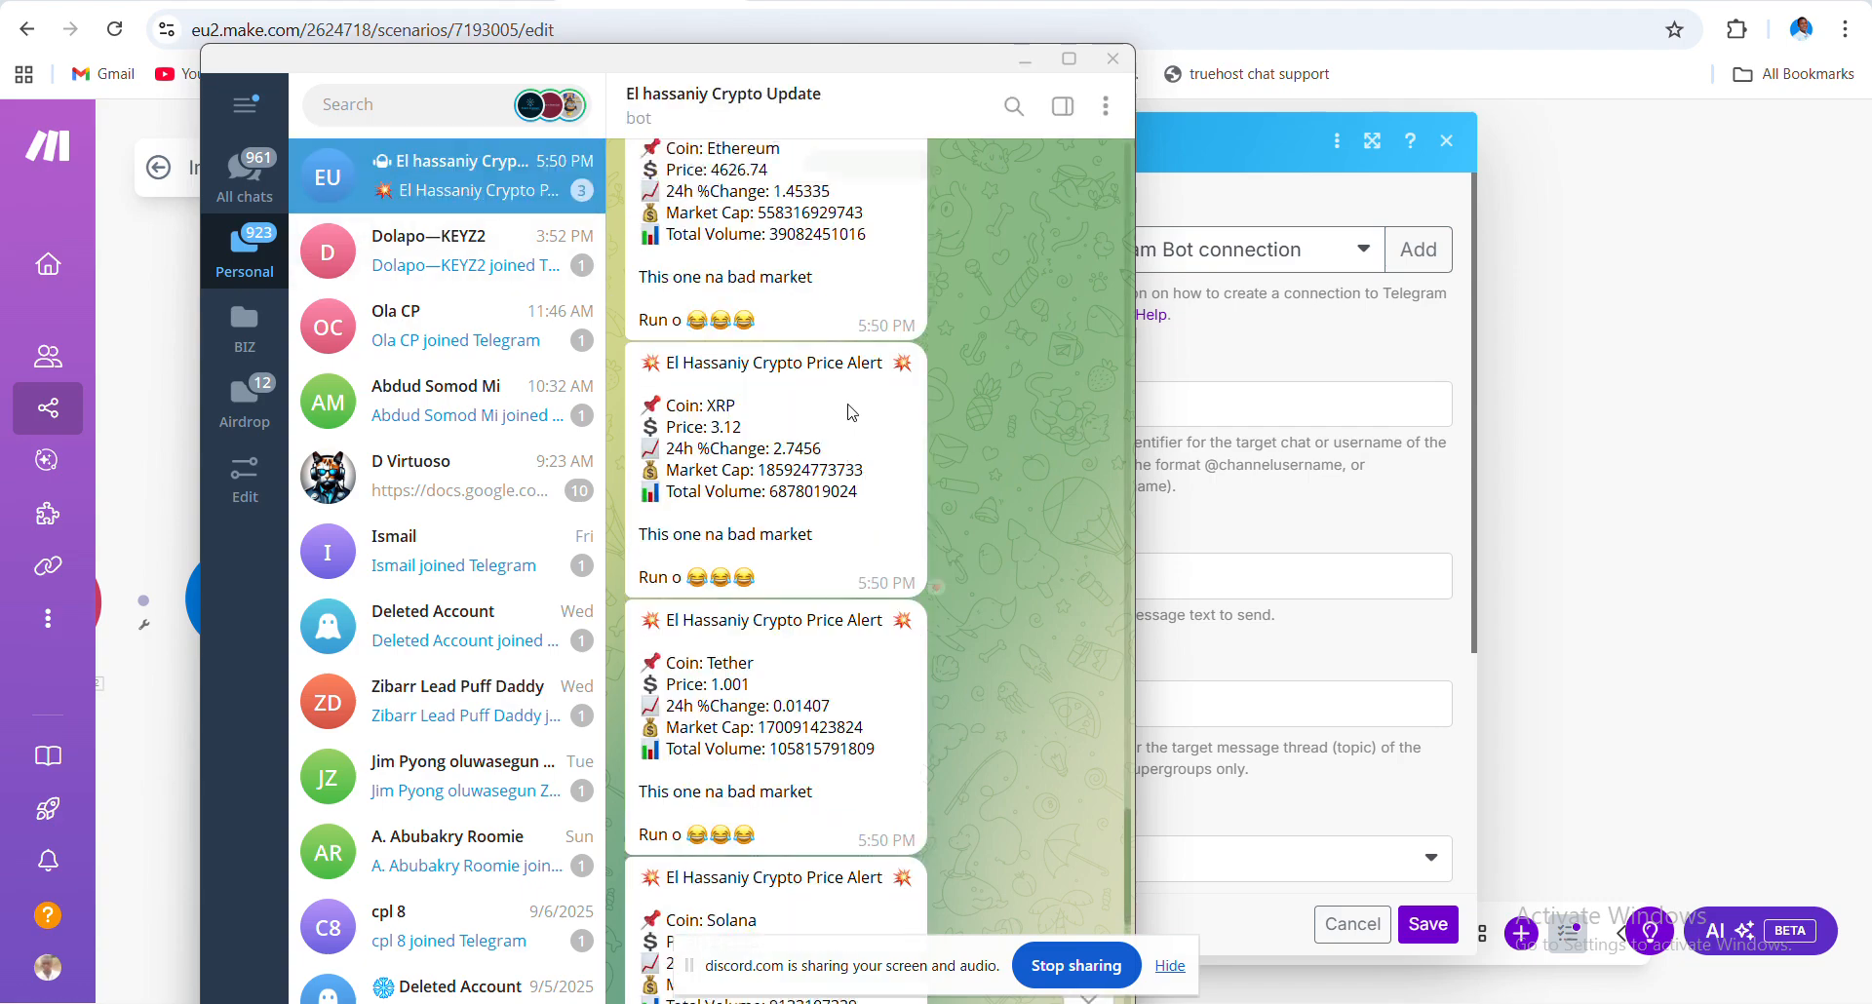
scroll(851, 413, up, 2)
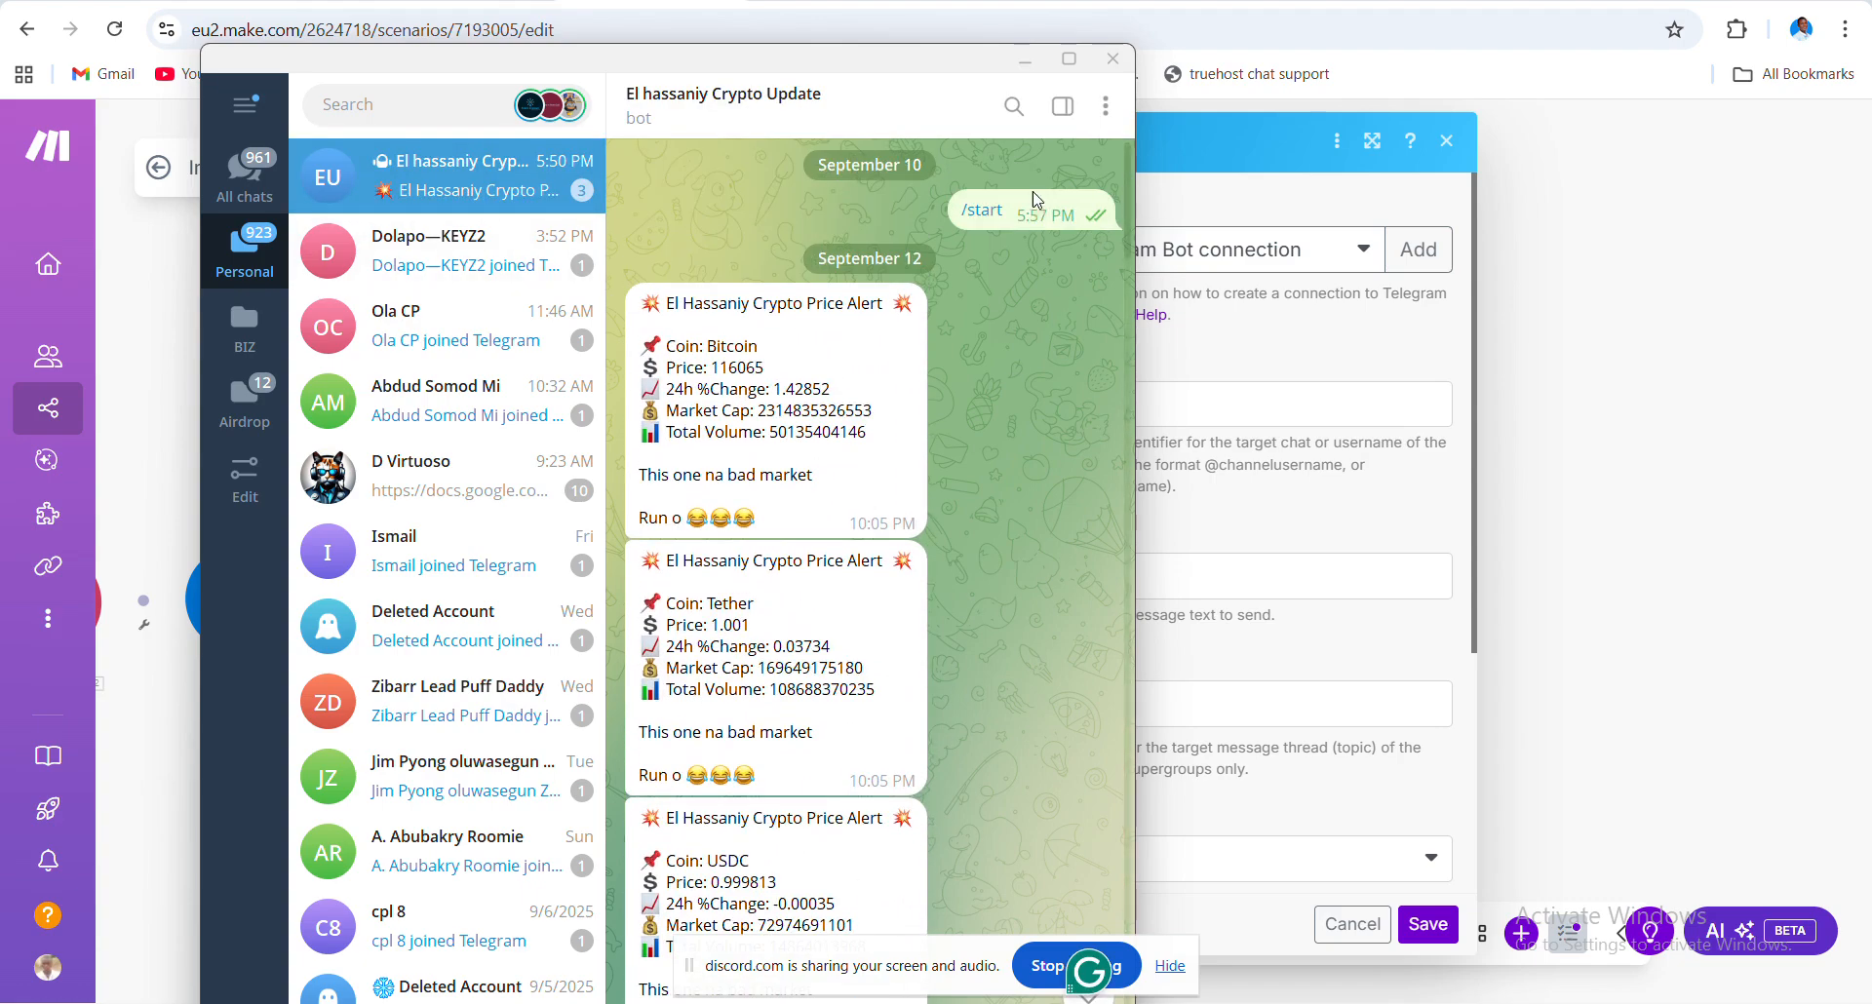
double_click(991, 229)
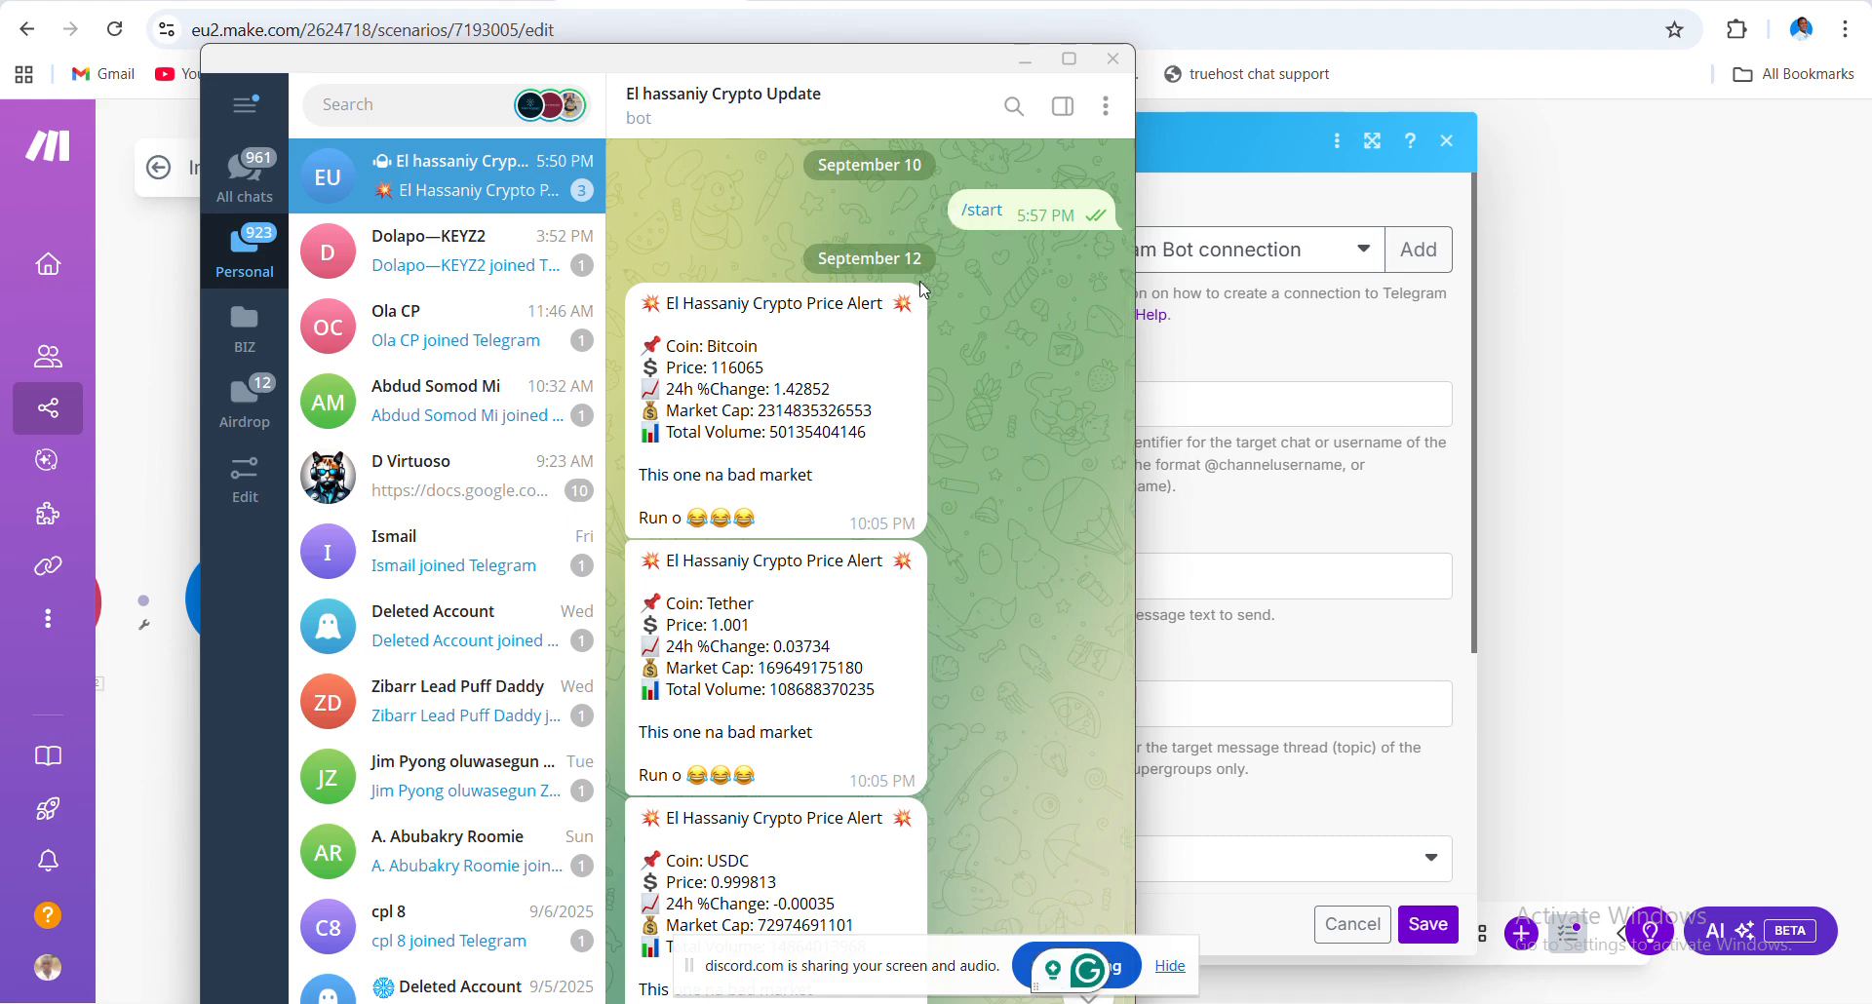
double_click(881, 393)
double_click(788, 430)
click(1252, 142)
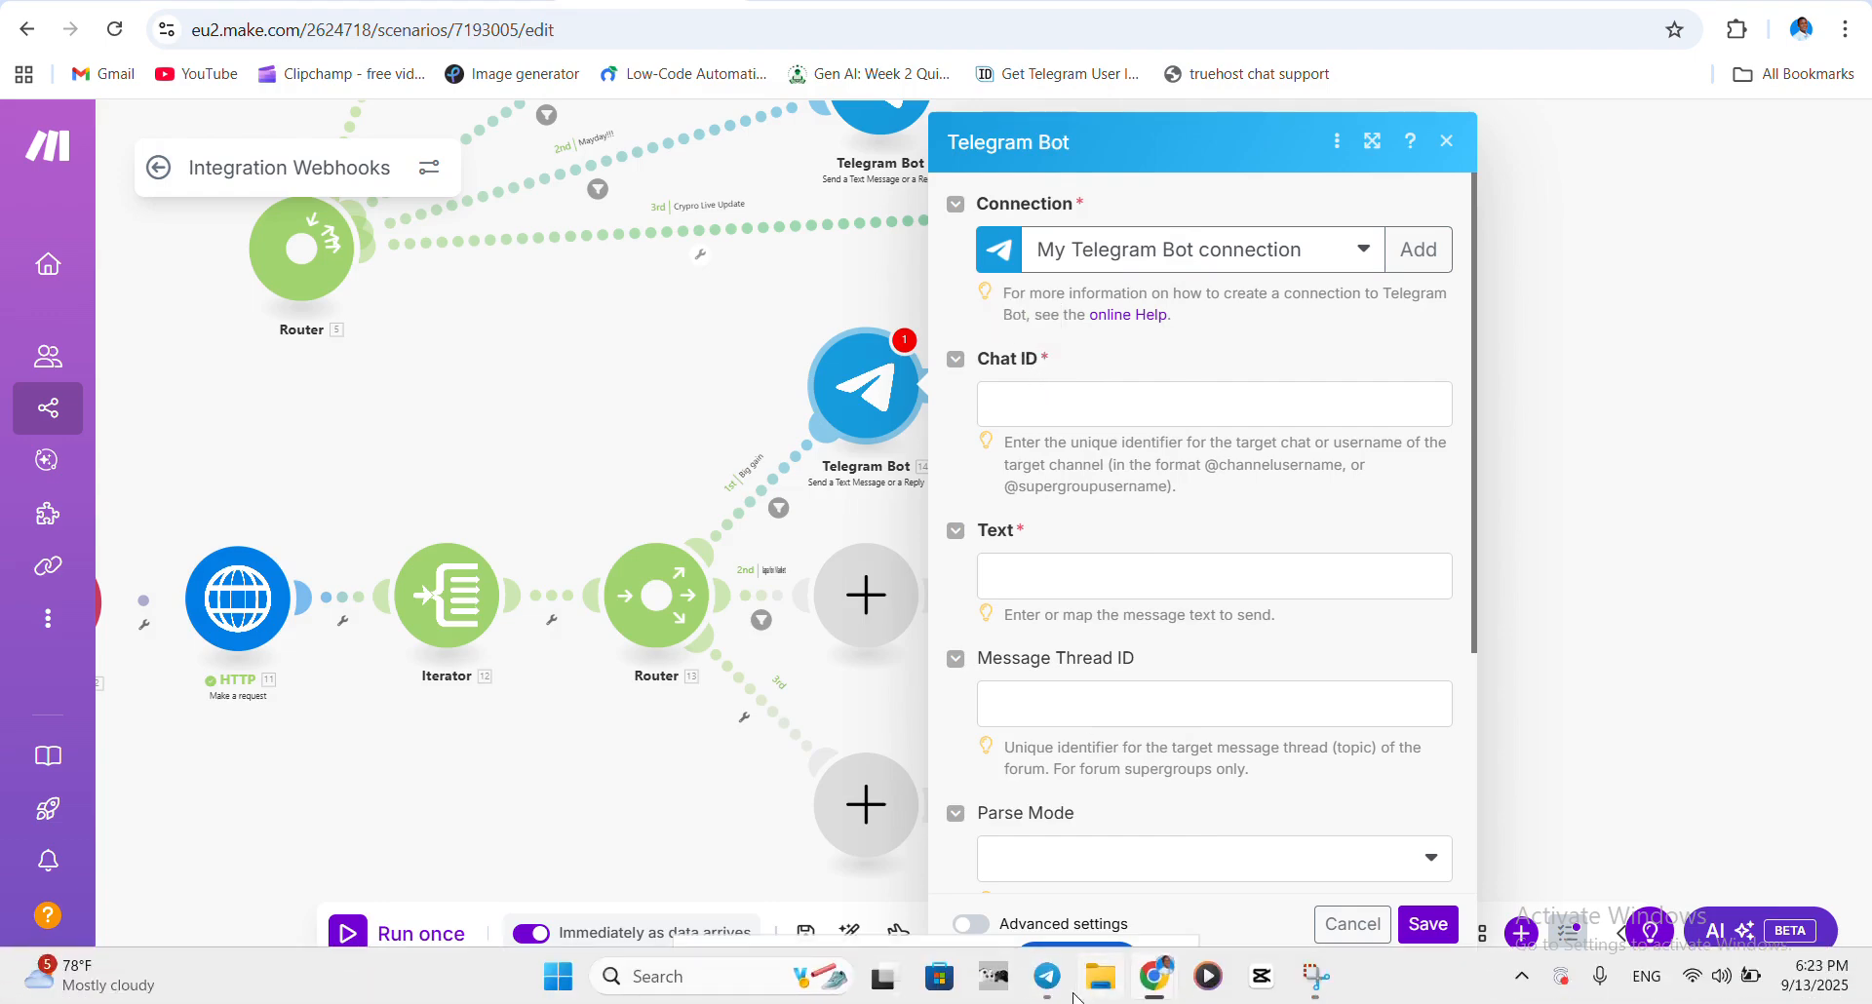
- Reopen Telegram and switch to the other account from the side menu
click(1053, 983)
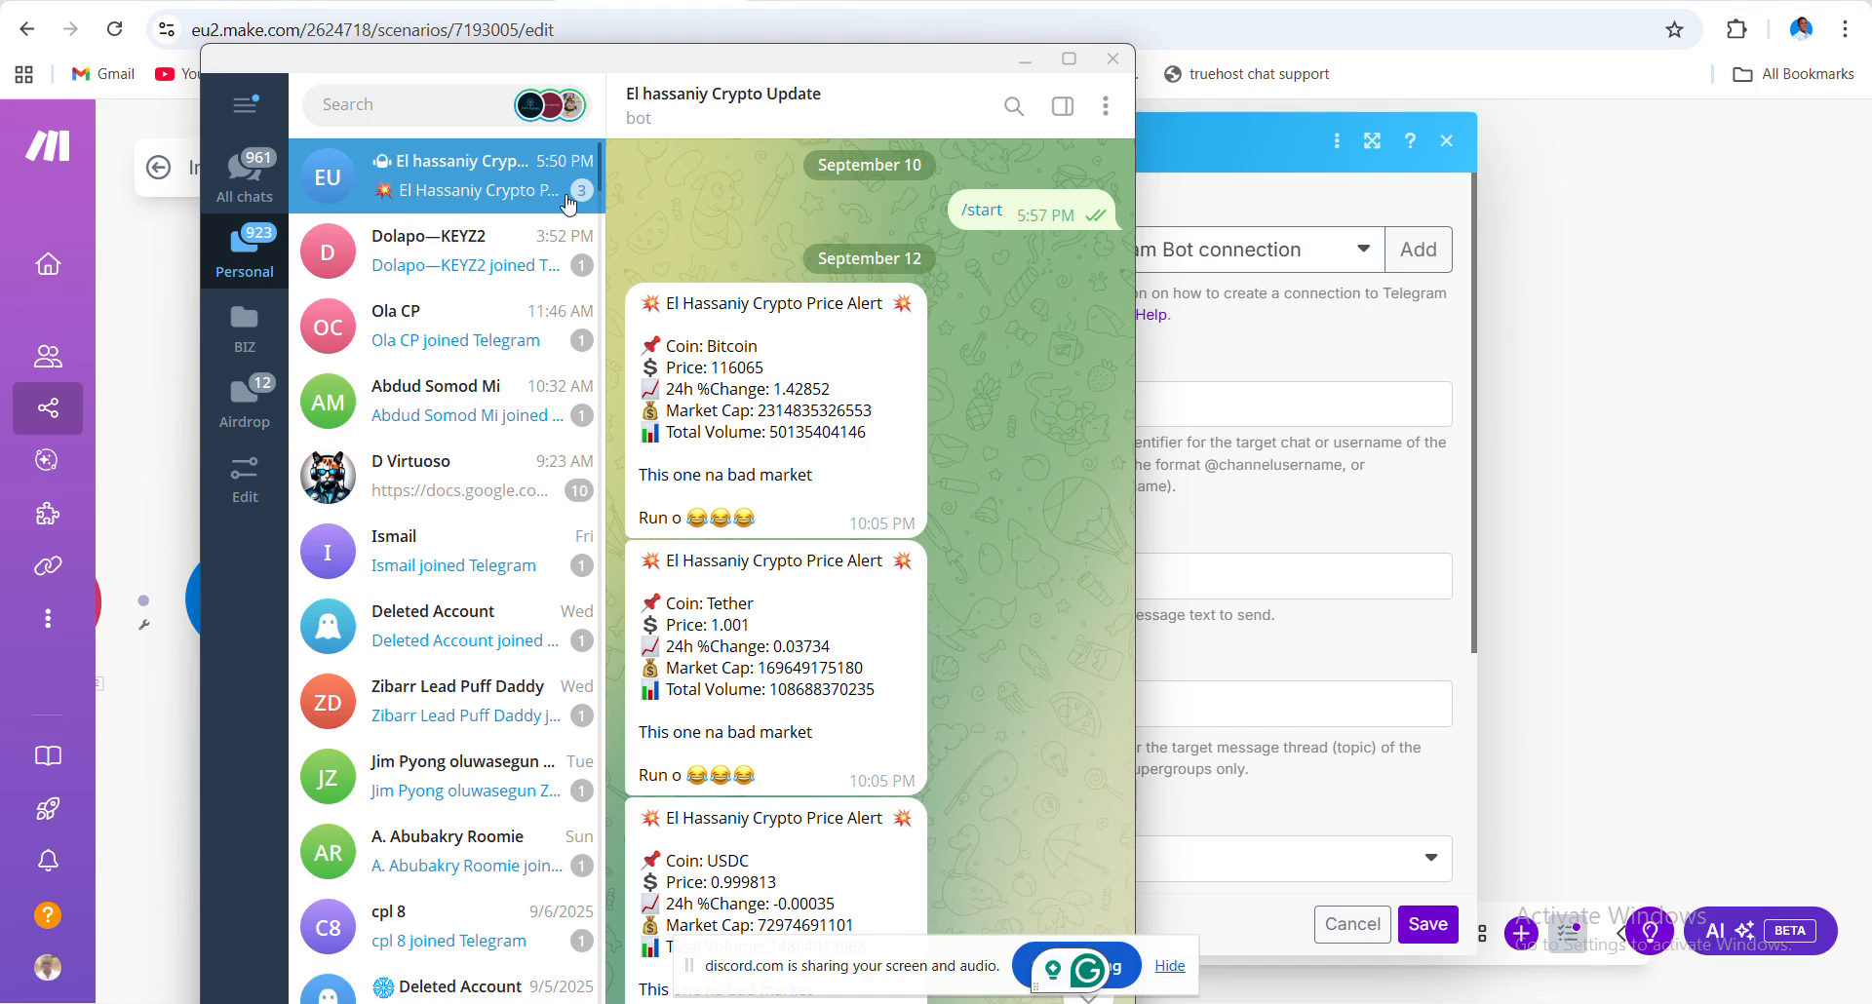
click(245, 104)
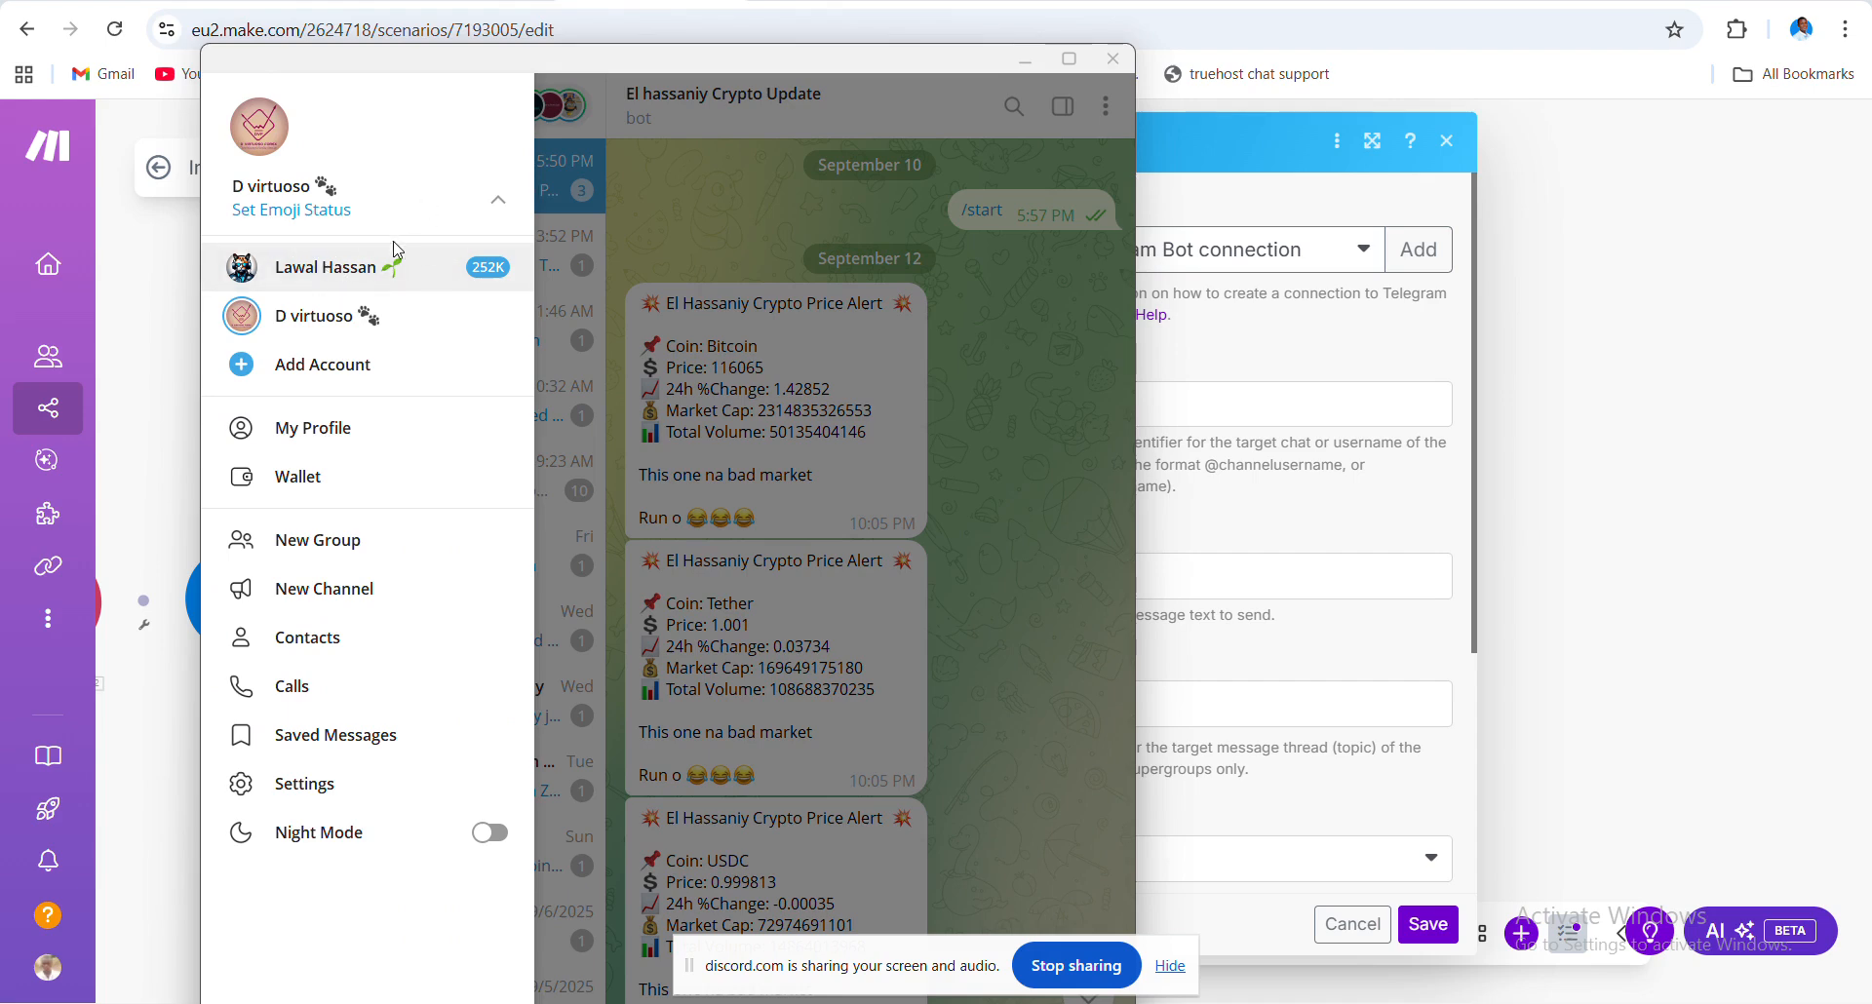
click(362, 261)
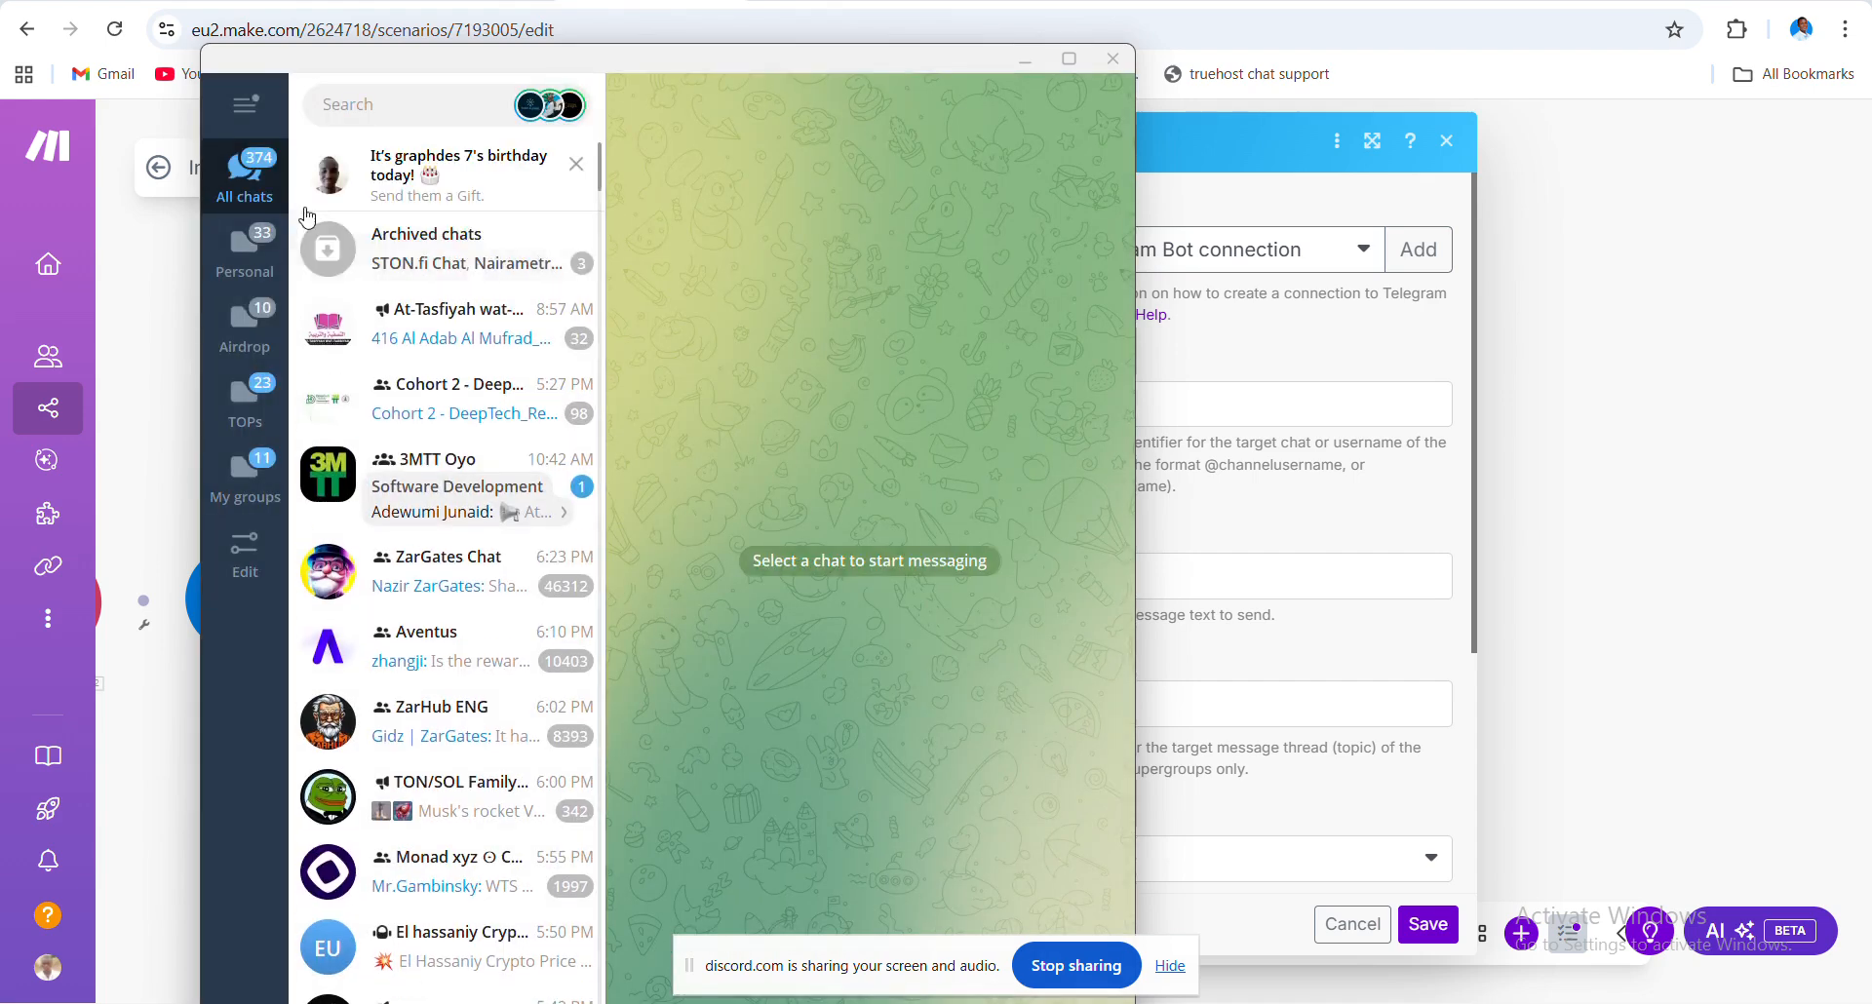
click(245, 104)
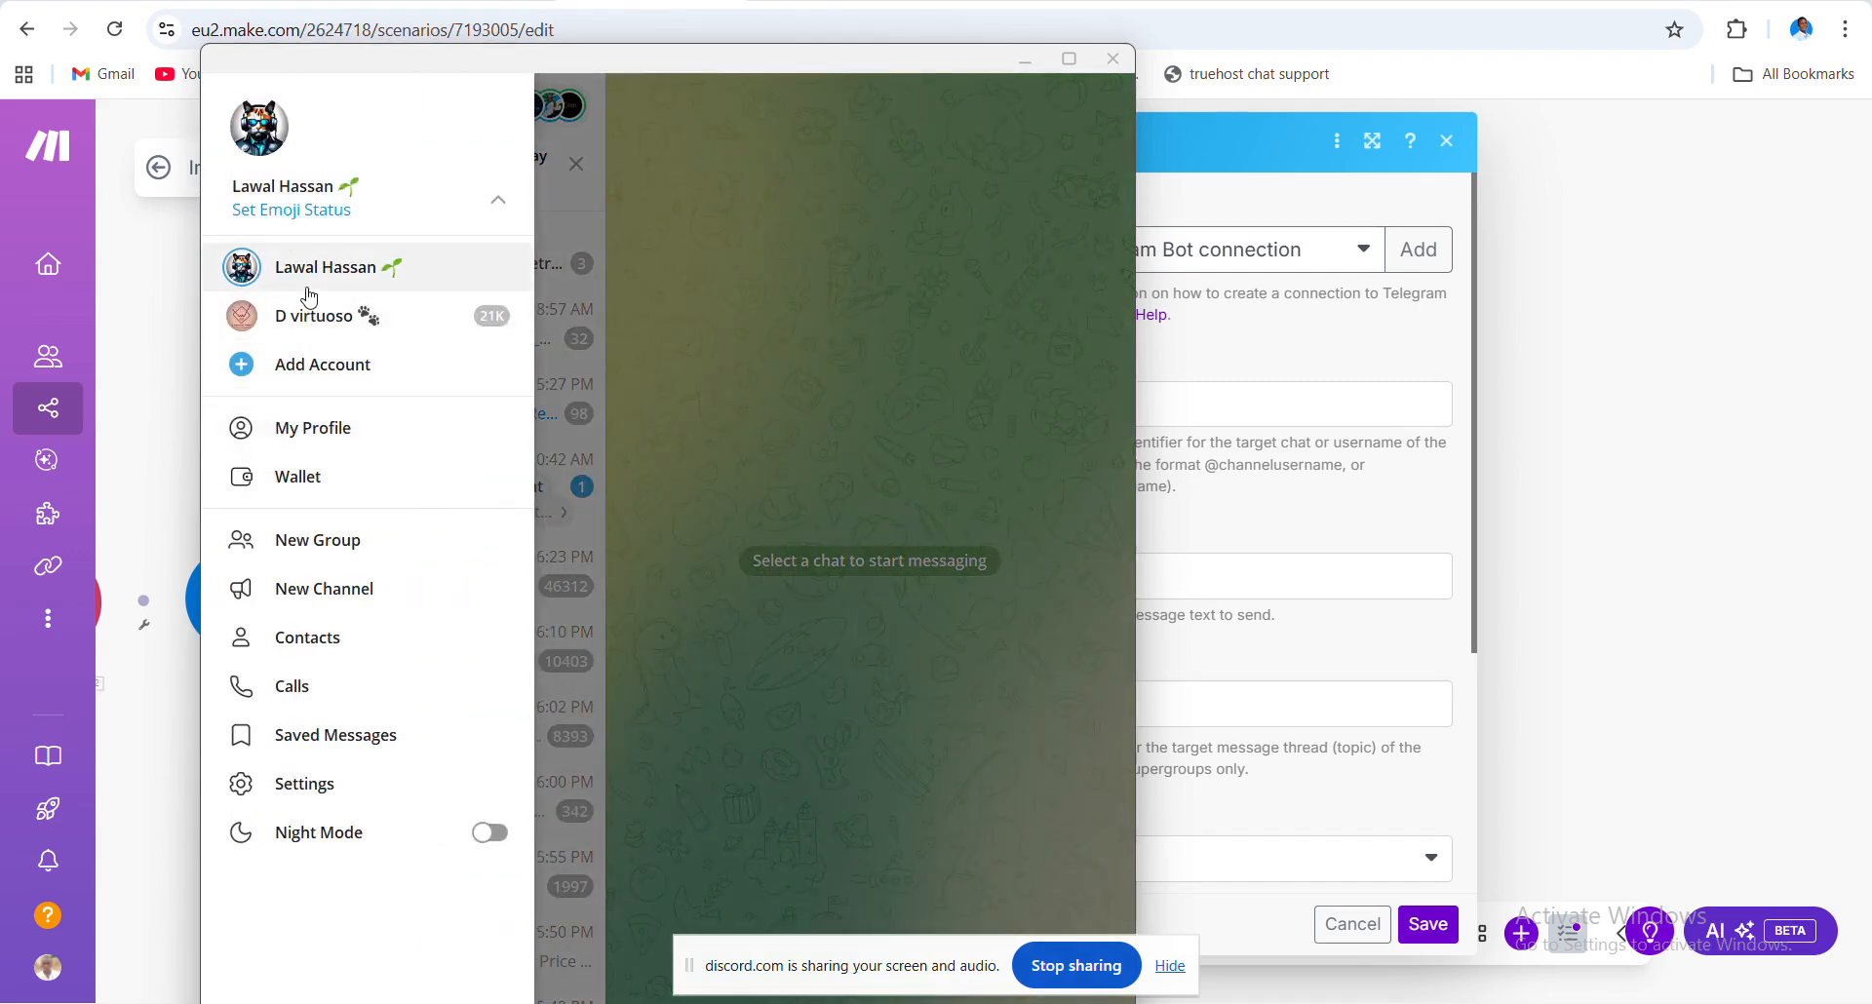
click(263, 148)
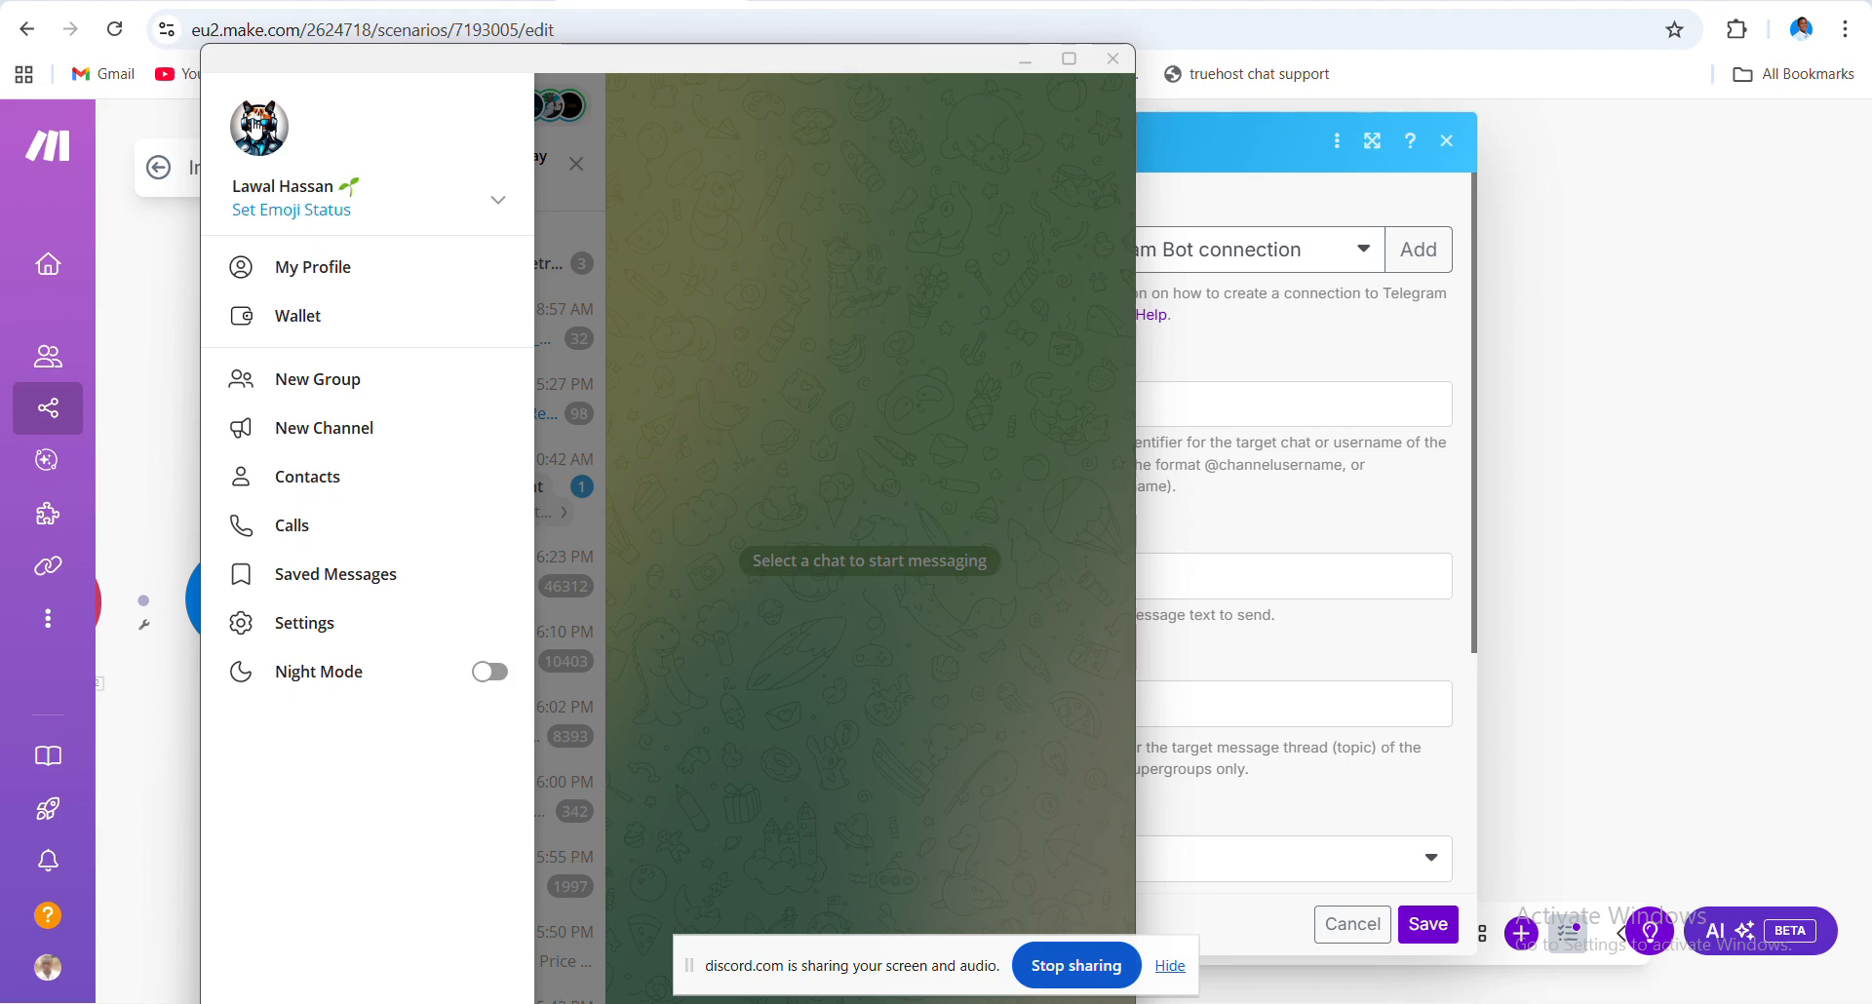
click(255, 124)
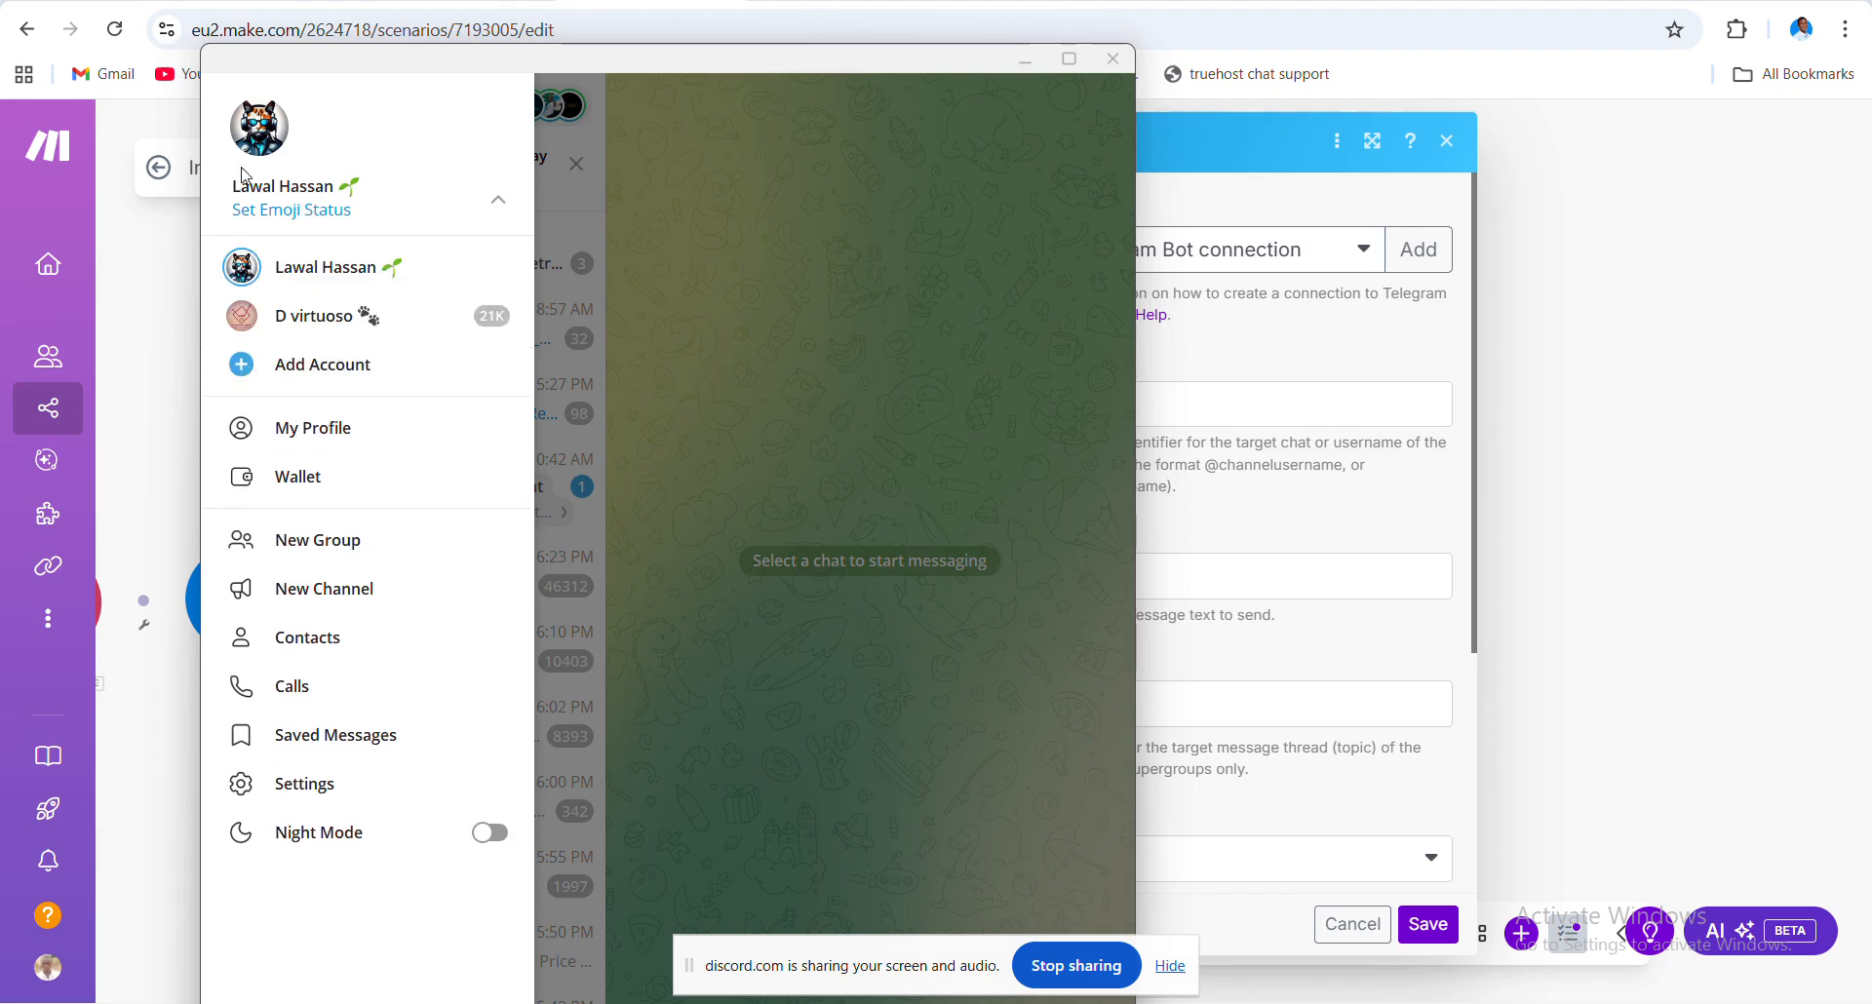
- Copy the account's username link from Telegram Settings, then close Settings and the Telegram window
click(324, 779)
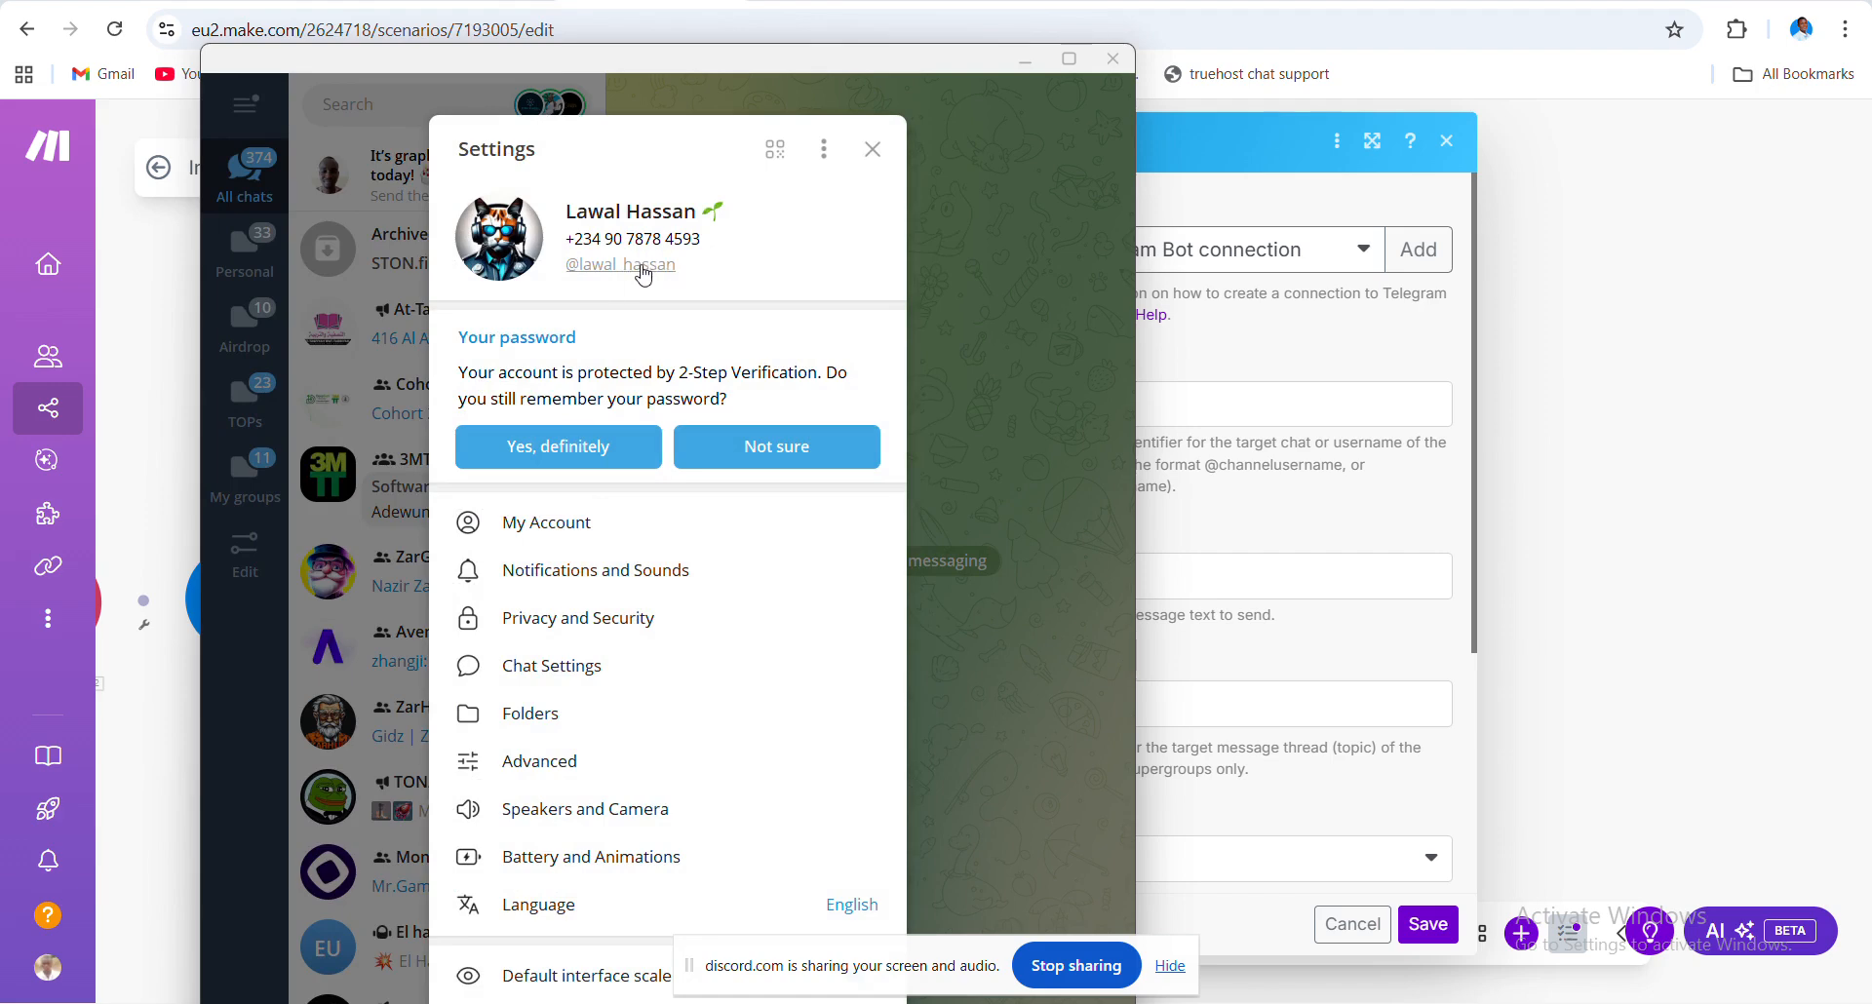
click(643, 273)
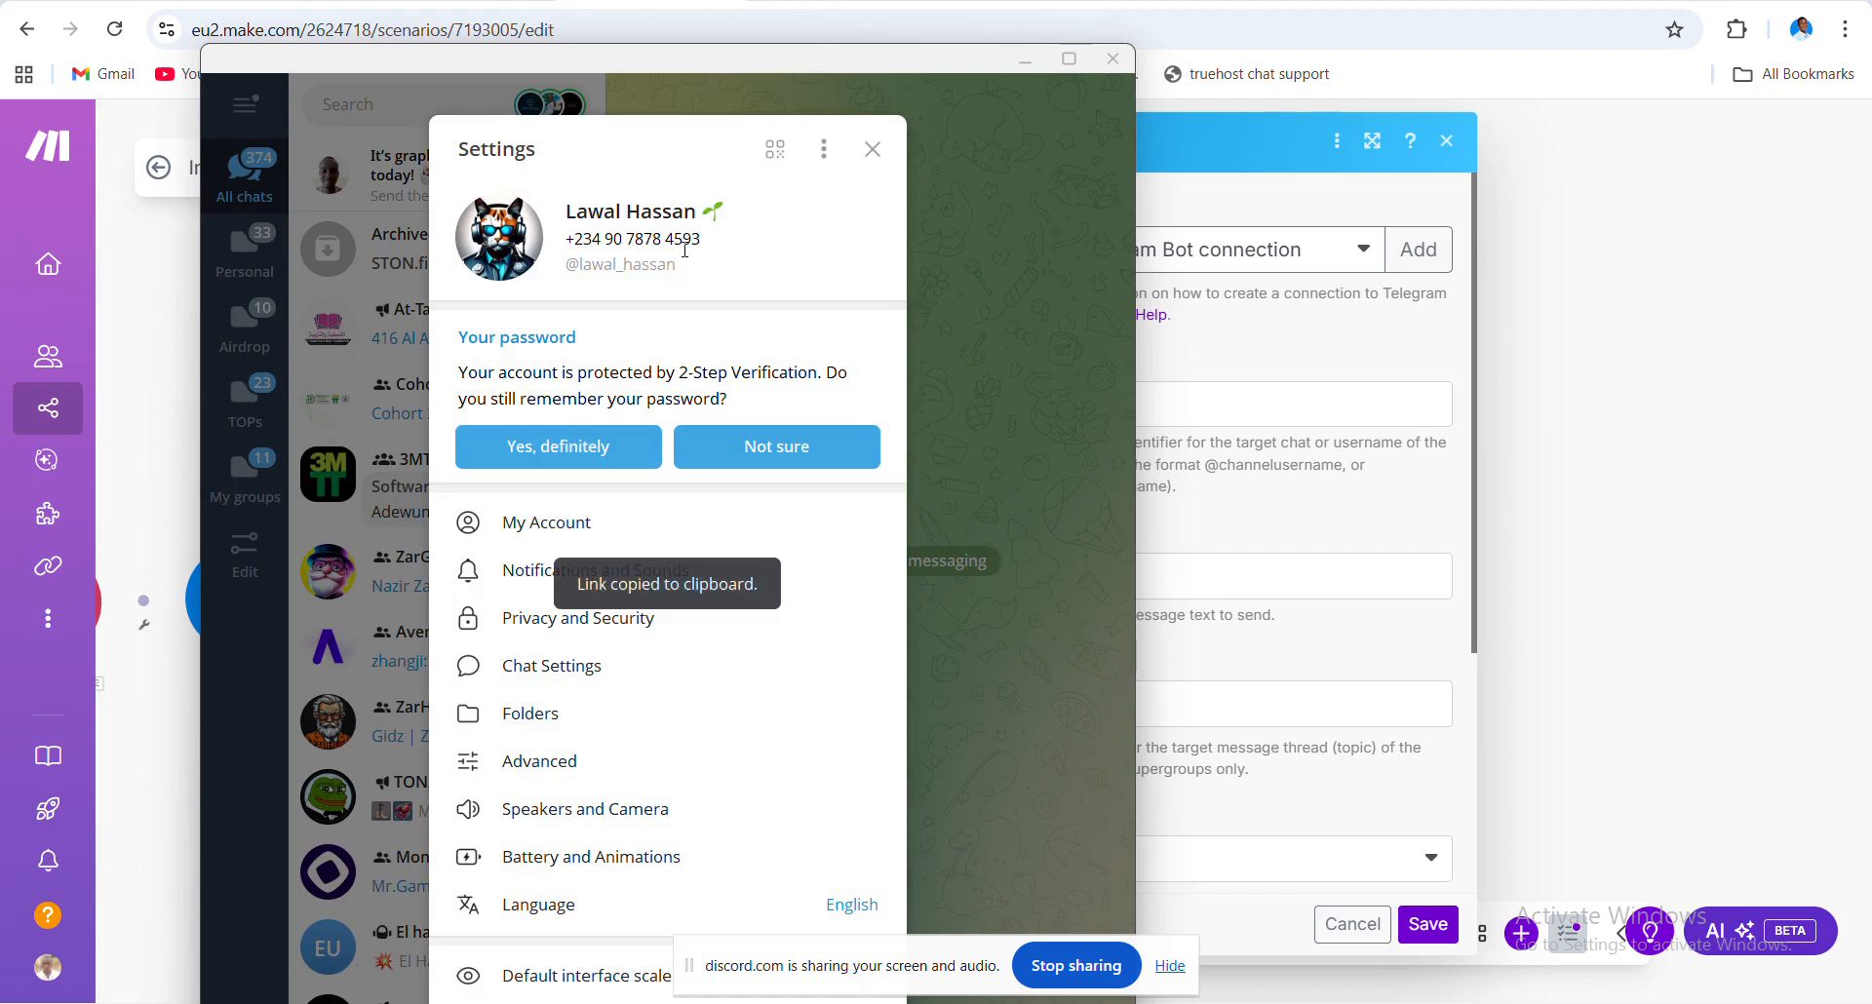
click(873, 149)
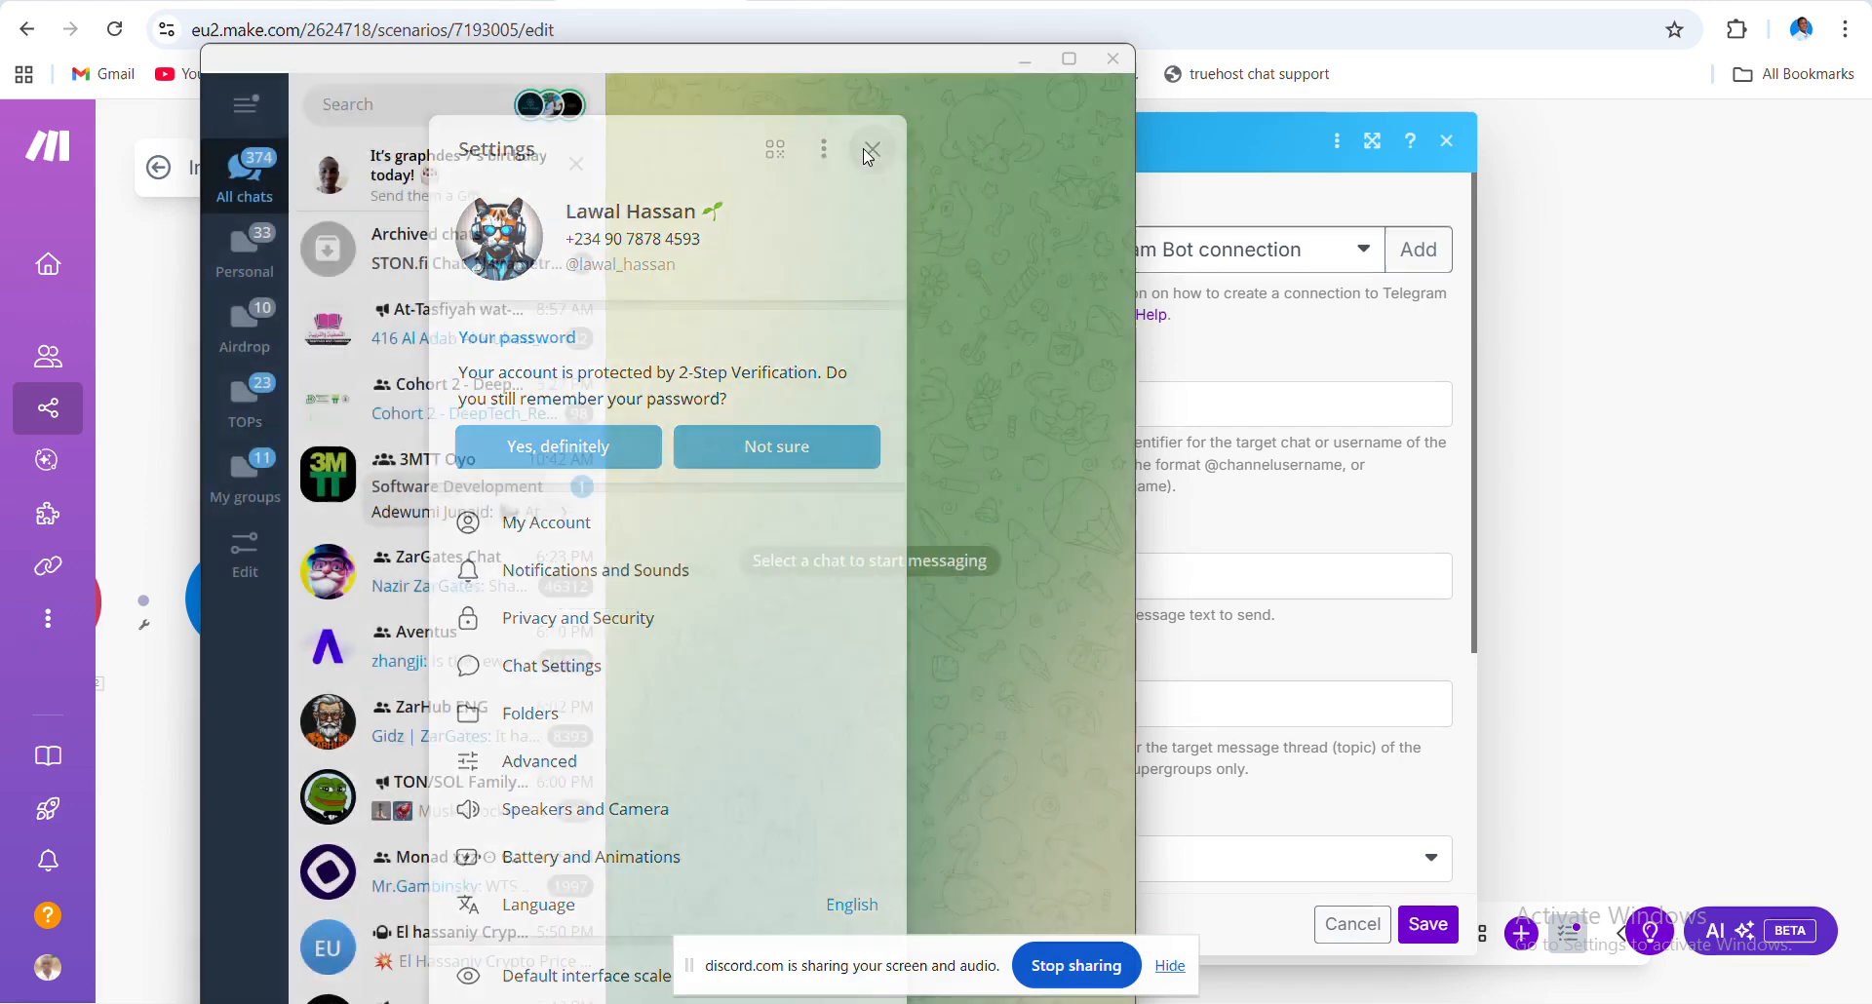
click(1111, 66)
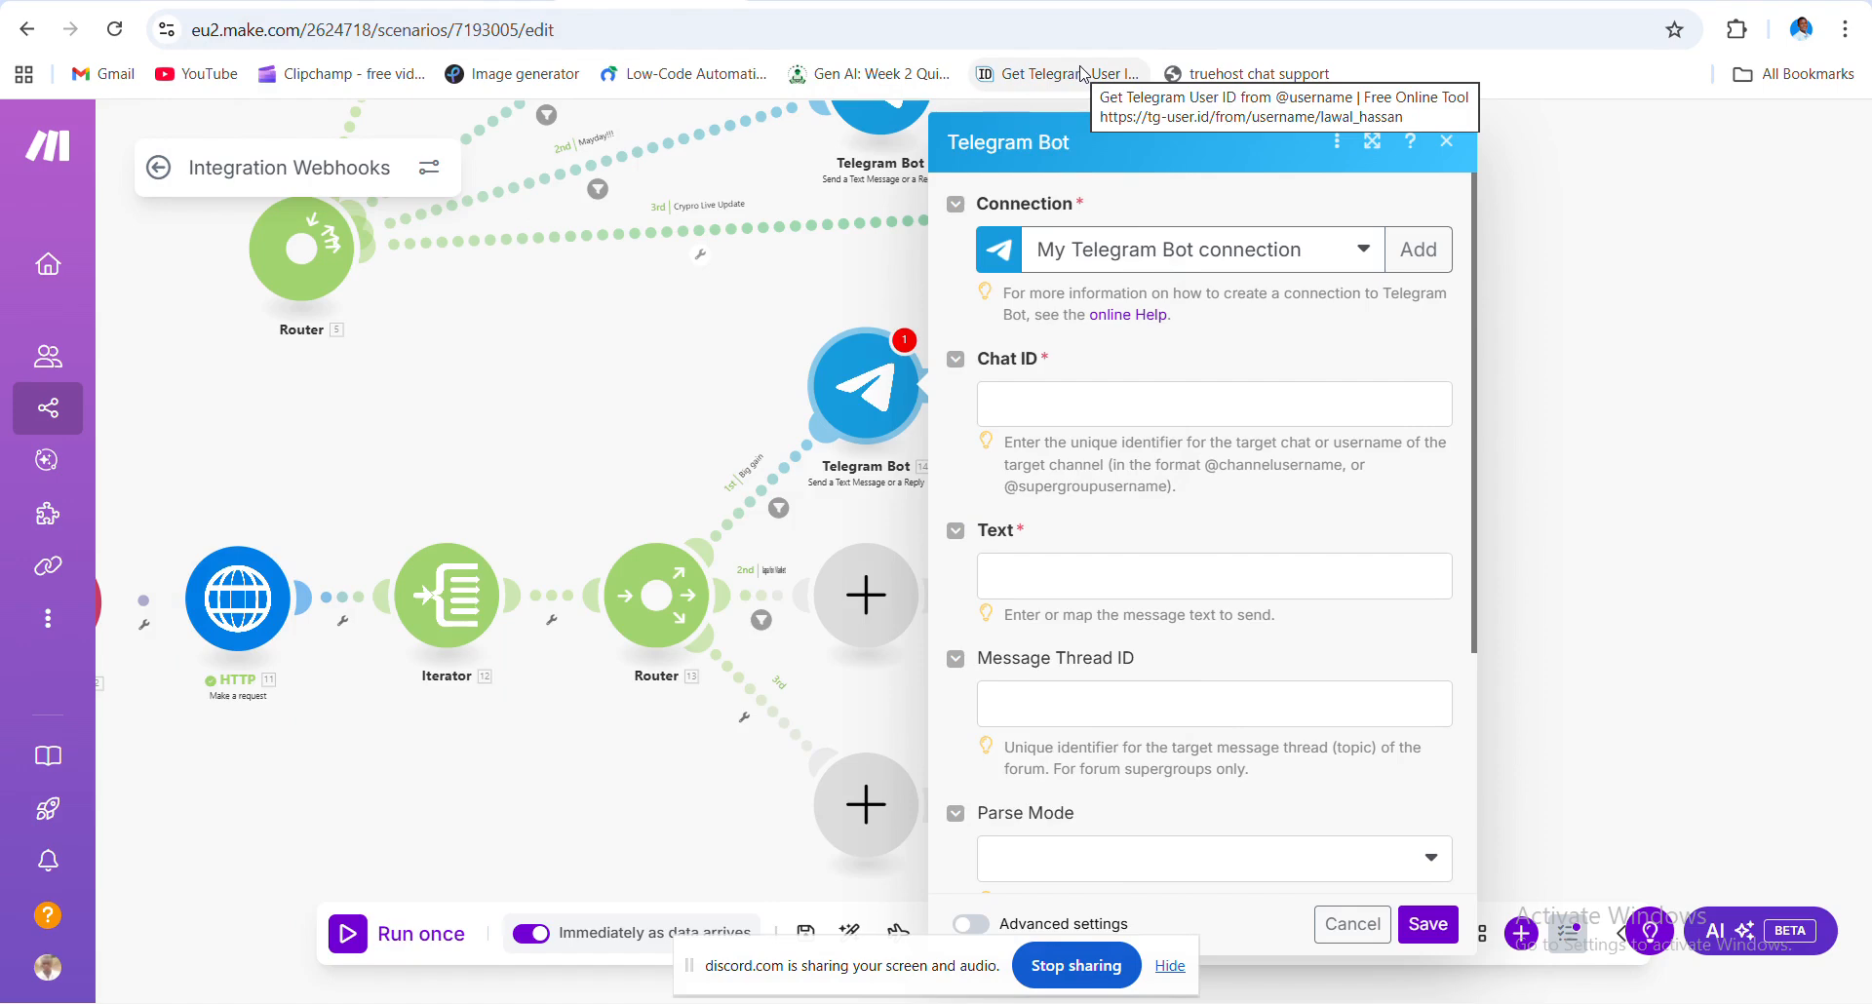
- Stay on the Make page, close the unfinished Telegram Bot panel, and save the scenario anyway
click(1082, 76)
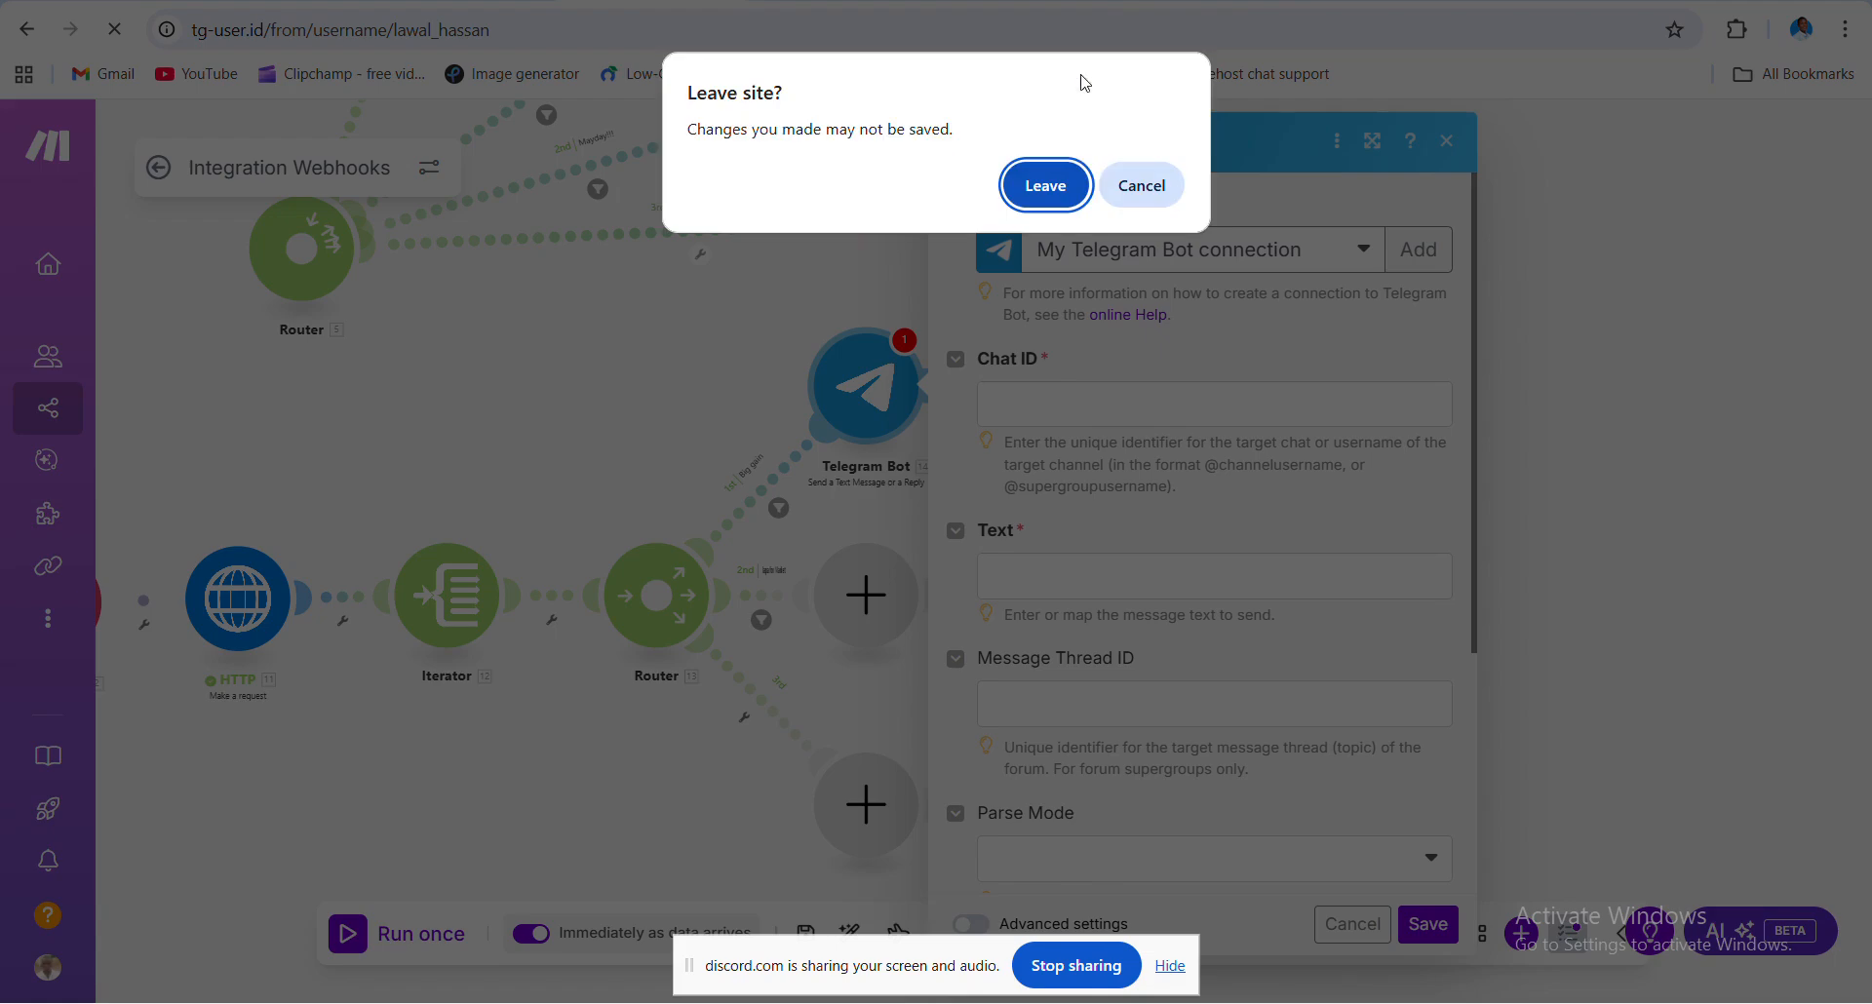
click(1143, 187)
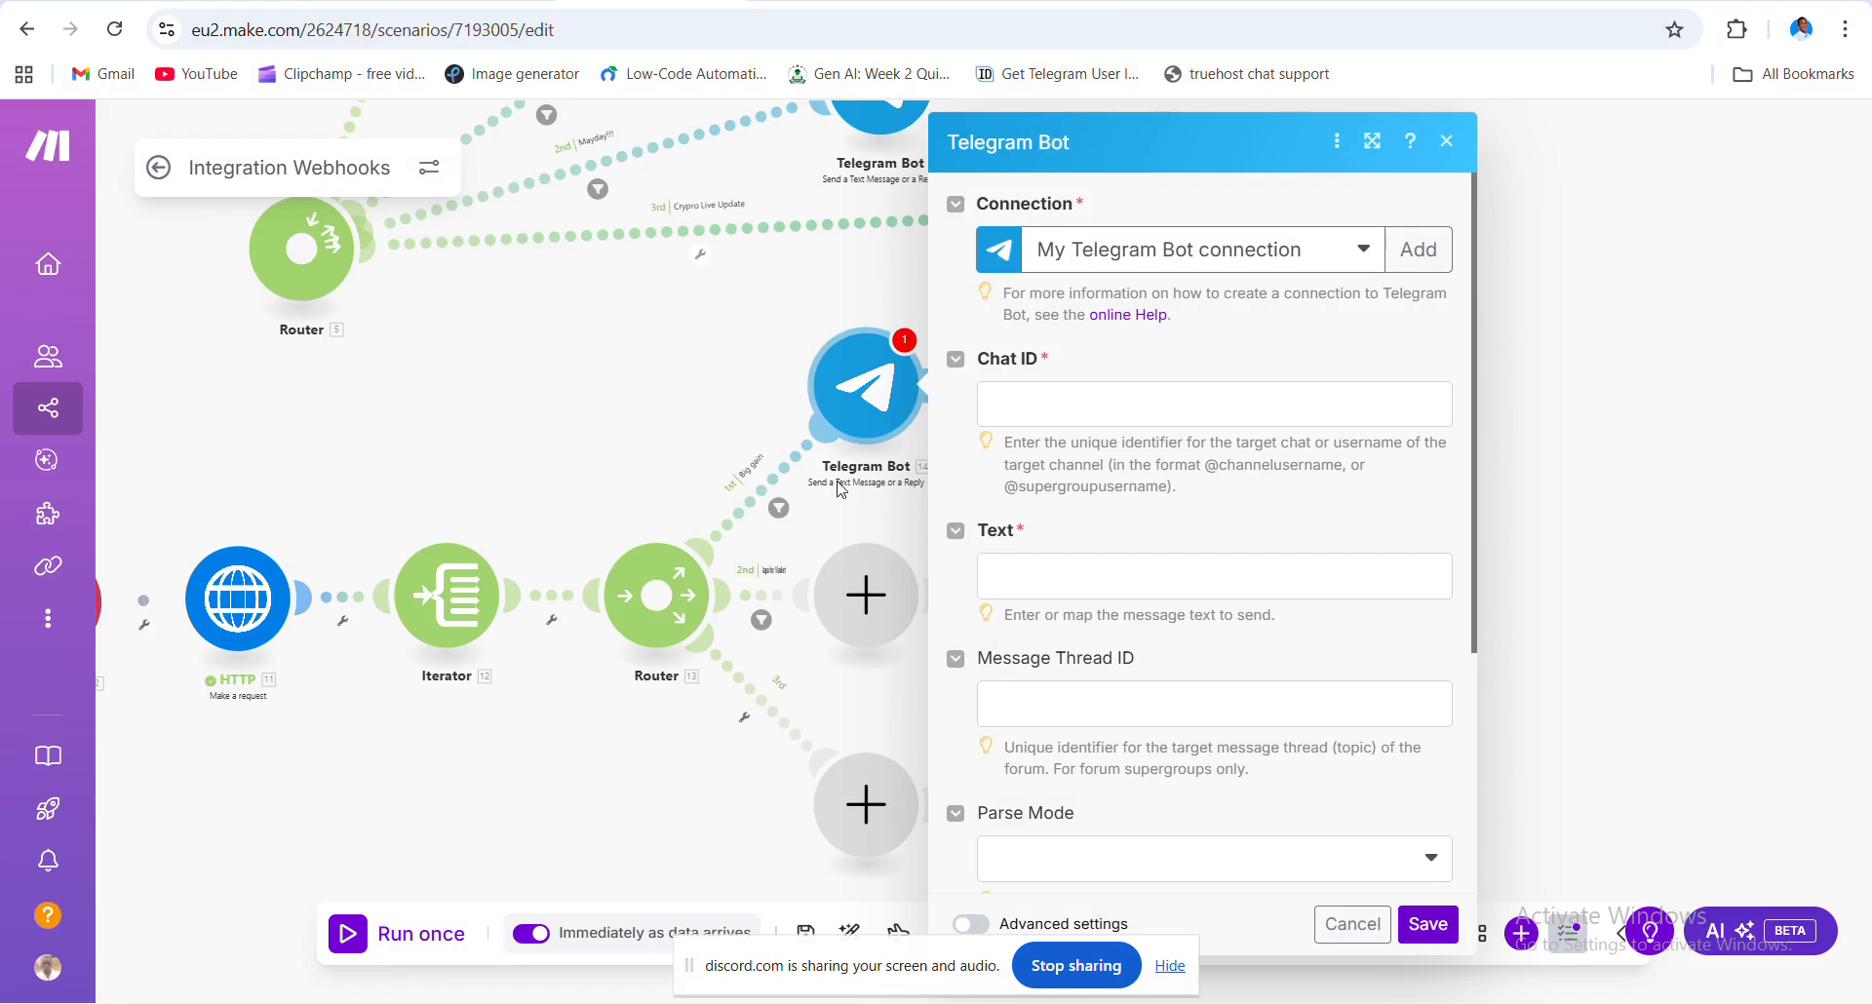
click(610, 732)
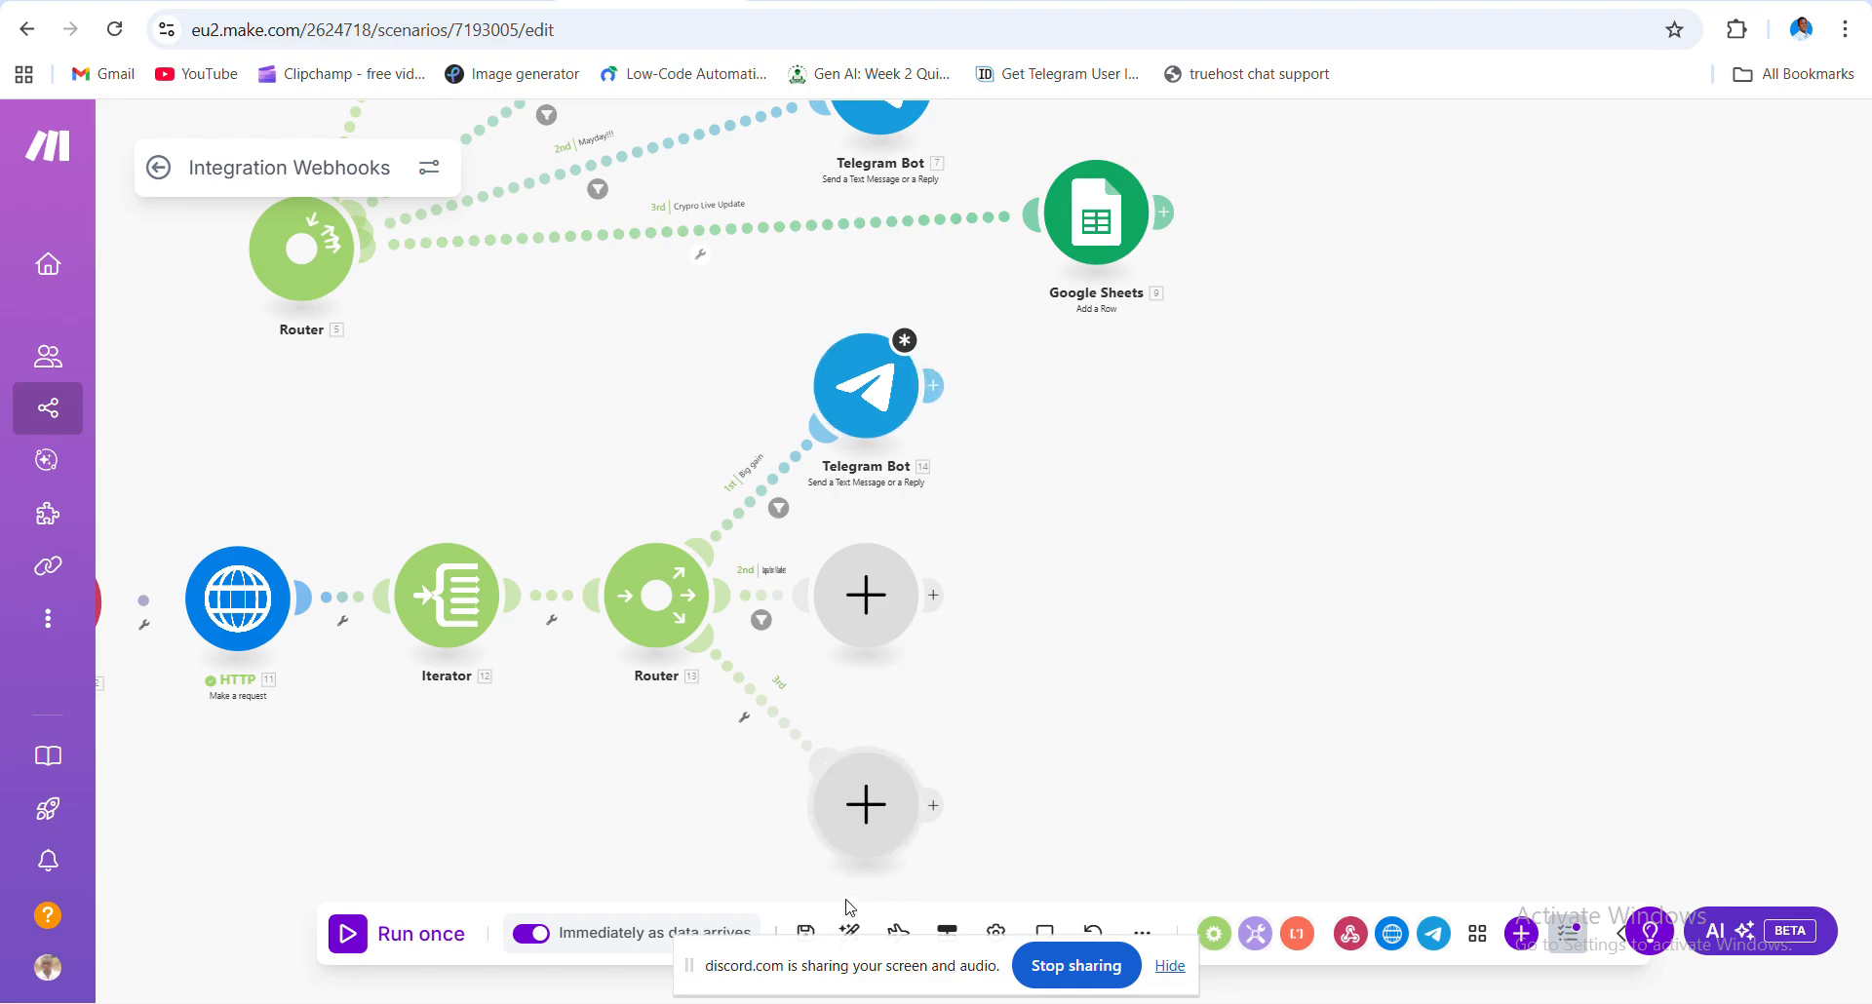
click(807, 932)
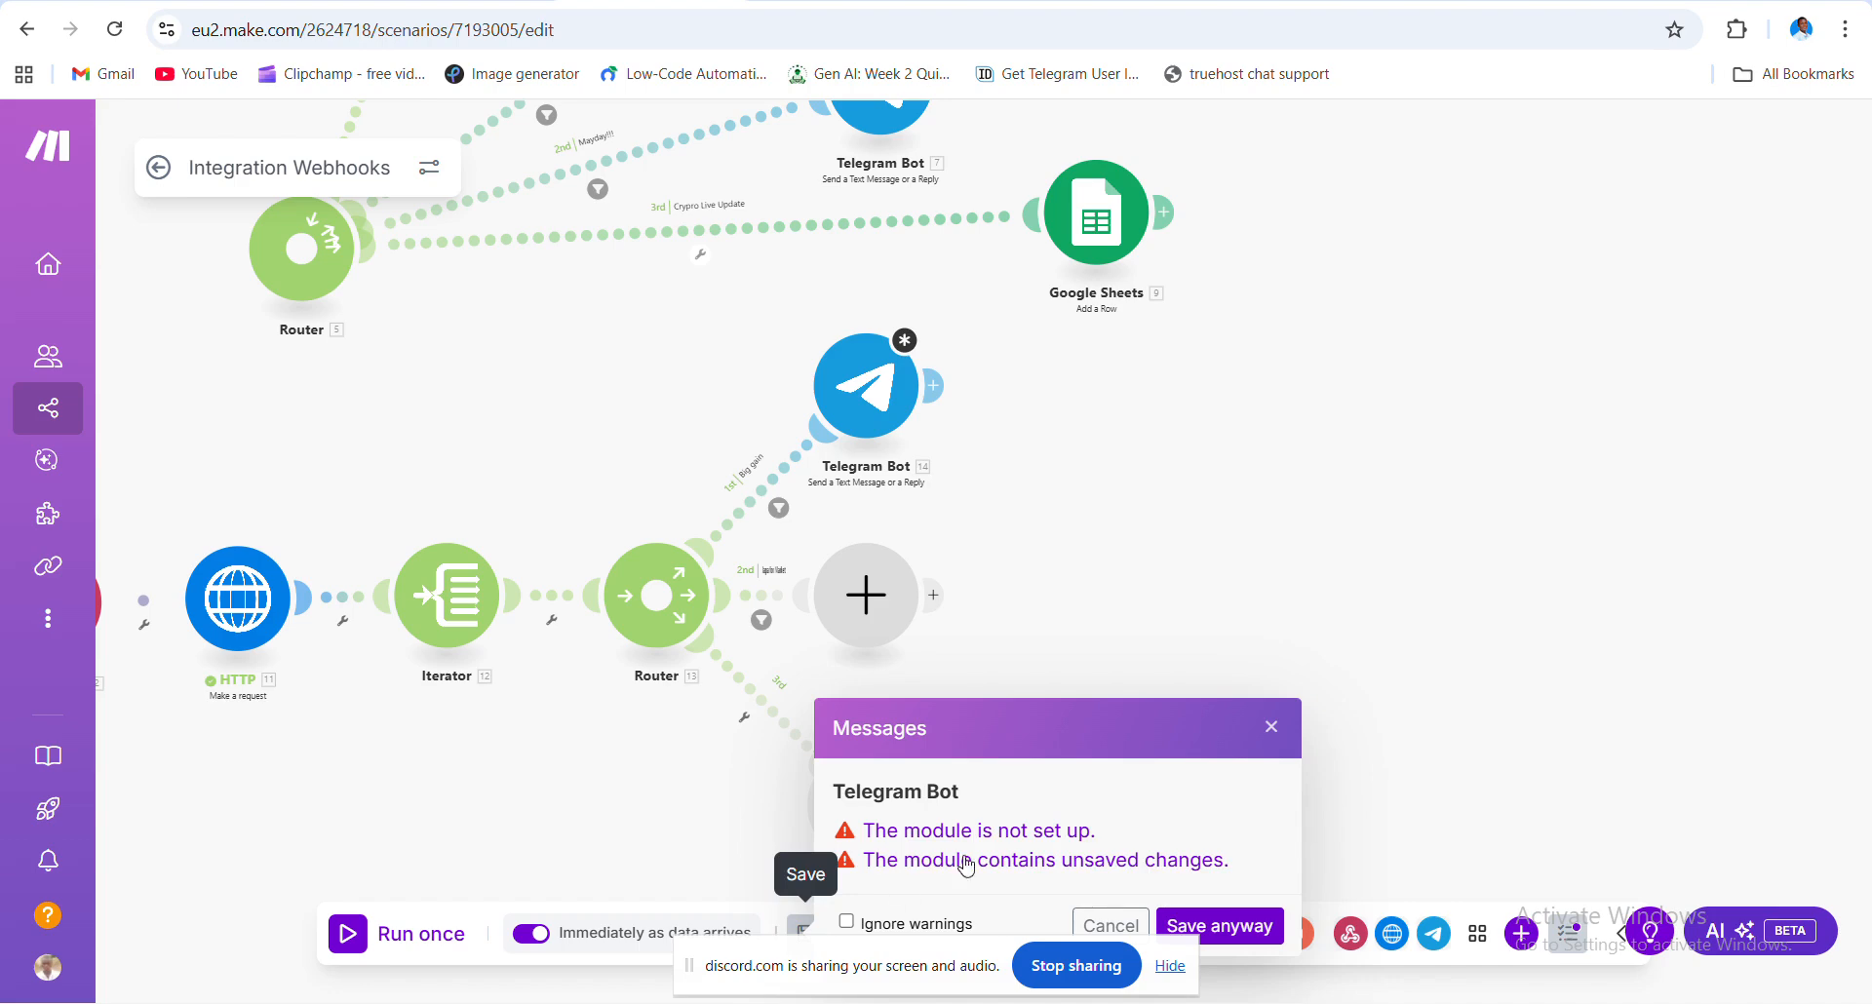
click(1234, 925)
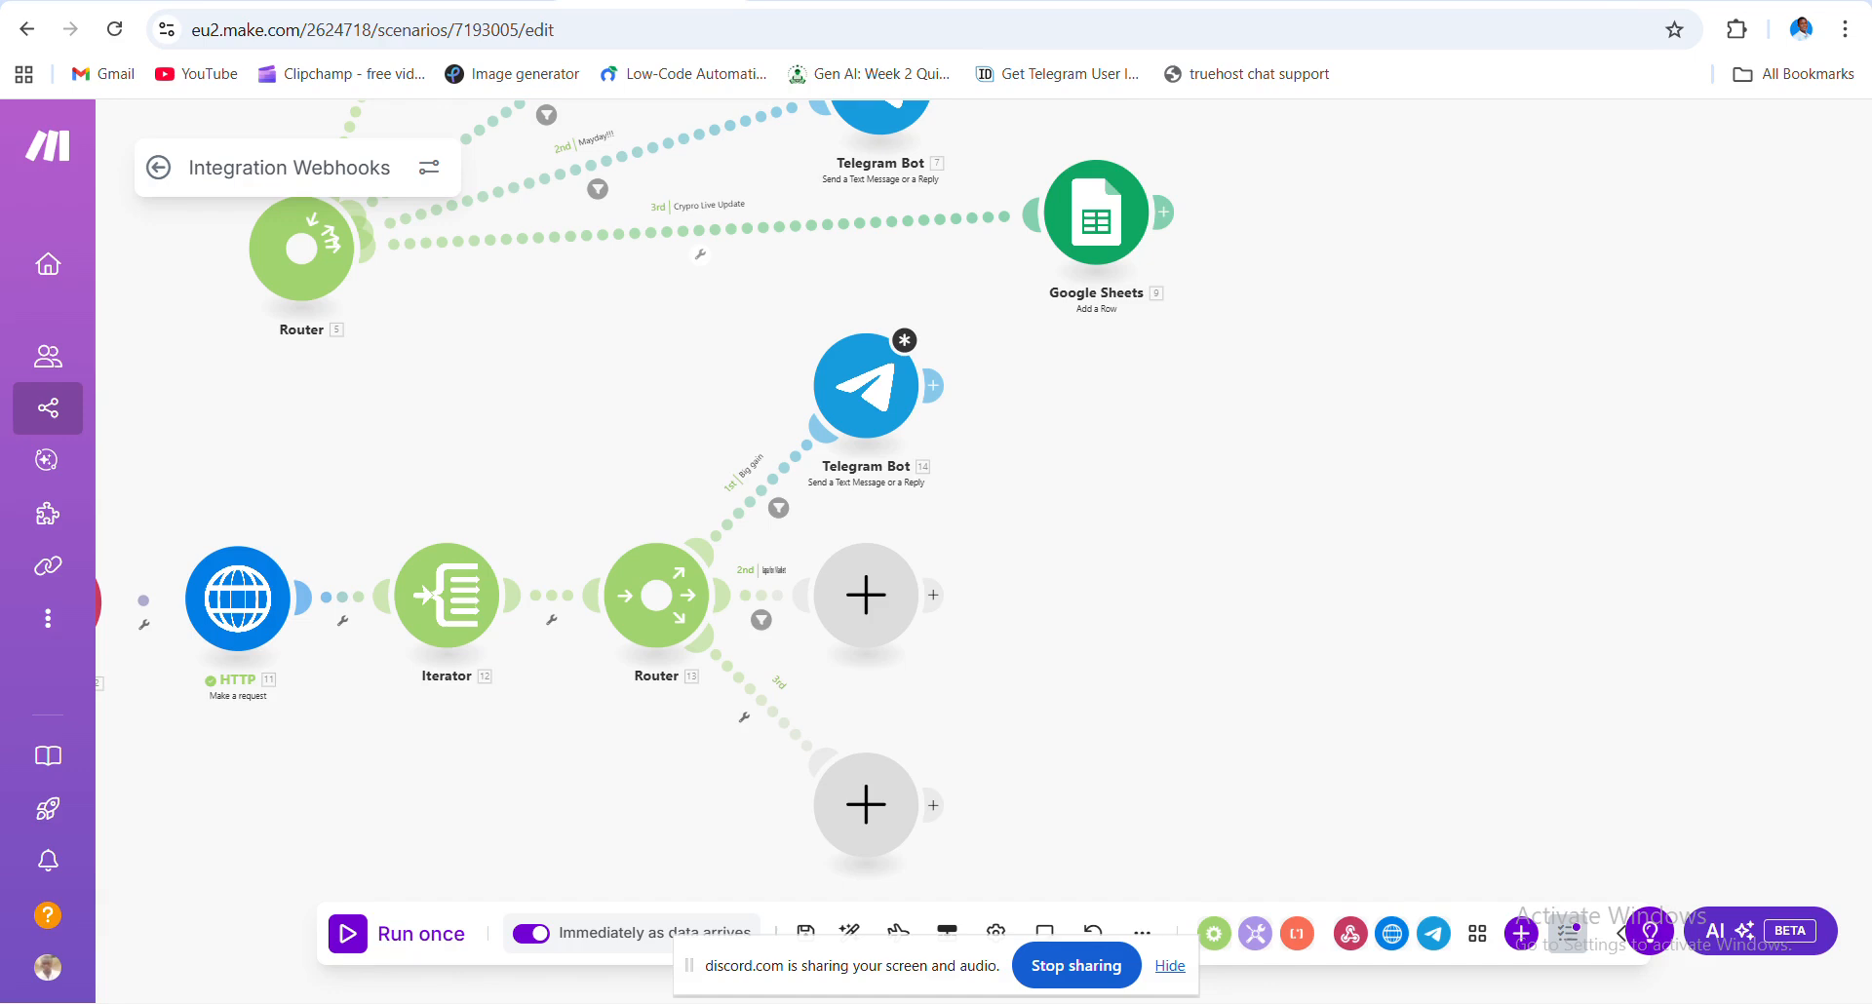
- Open a new blank browser tab next to the Make.com scenario editor
key(ctrl+t)
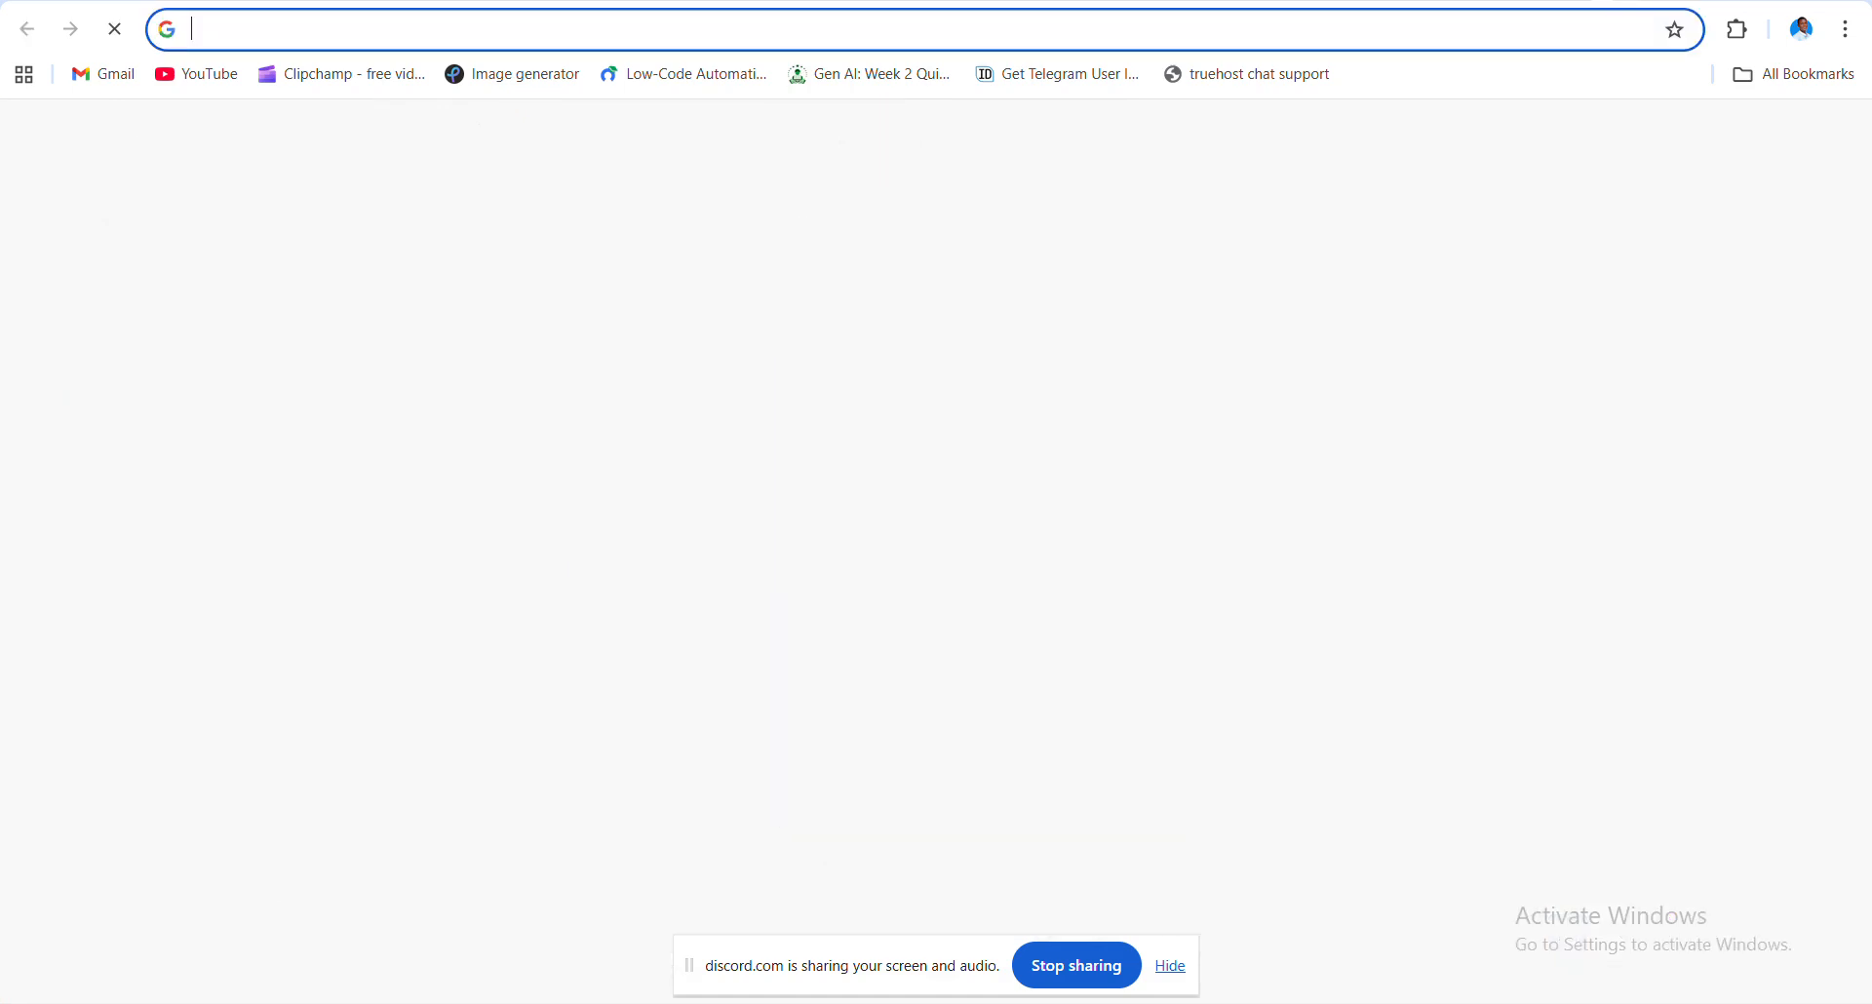
- Open the Get Telegram User ID bookmark and trim its URL to the tg-user.id home page
click(1054, 84)
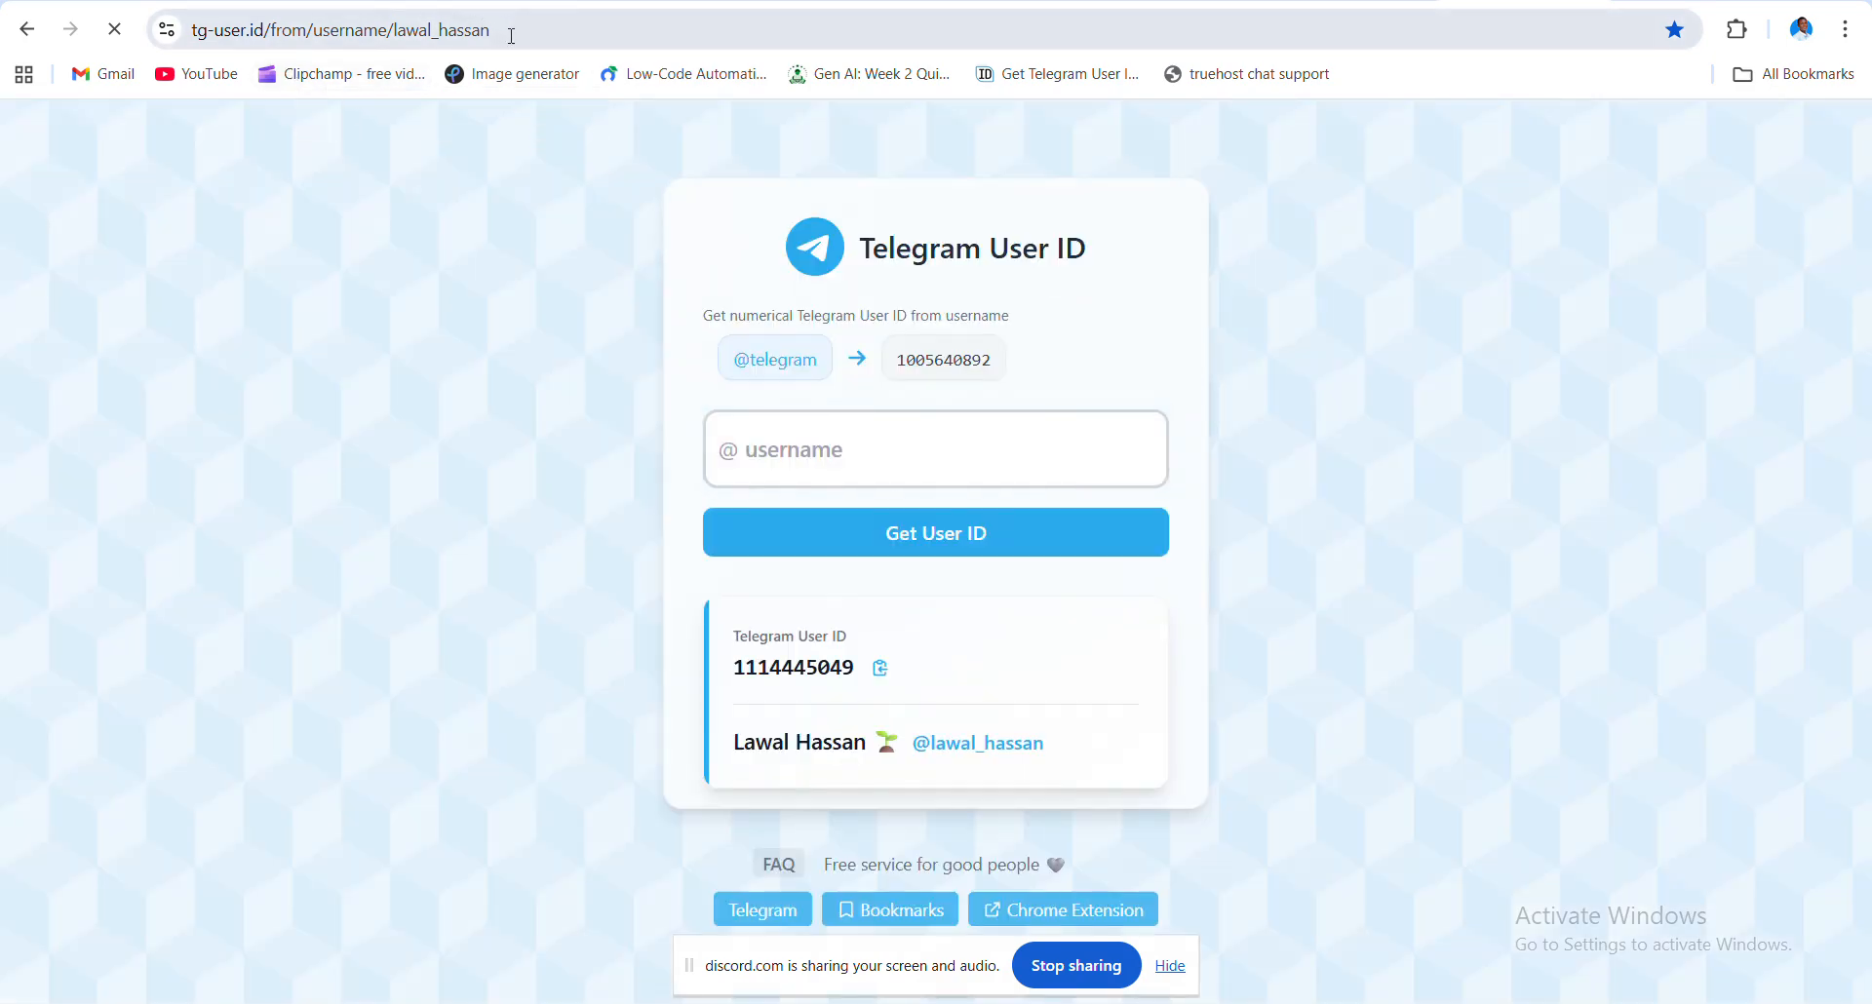
click(510, 36)
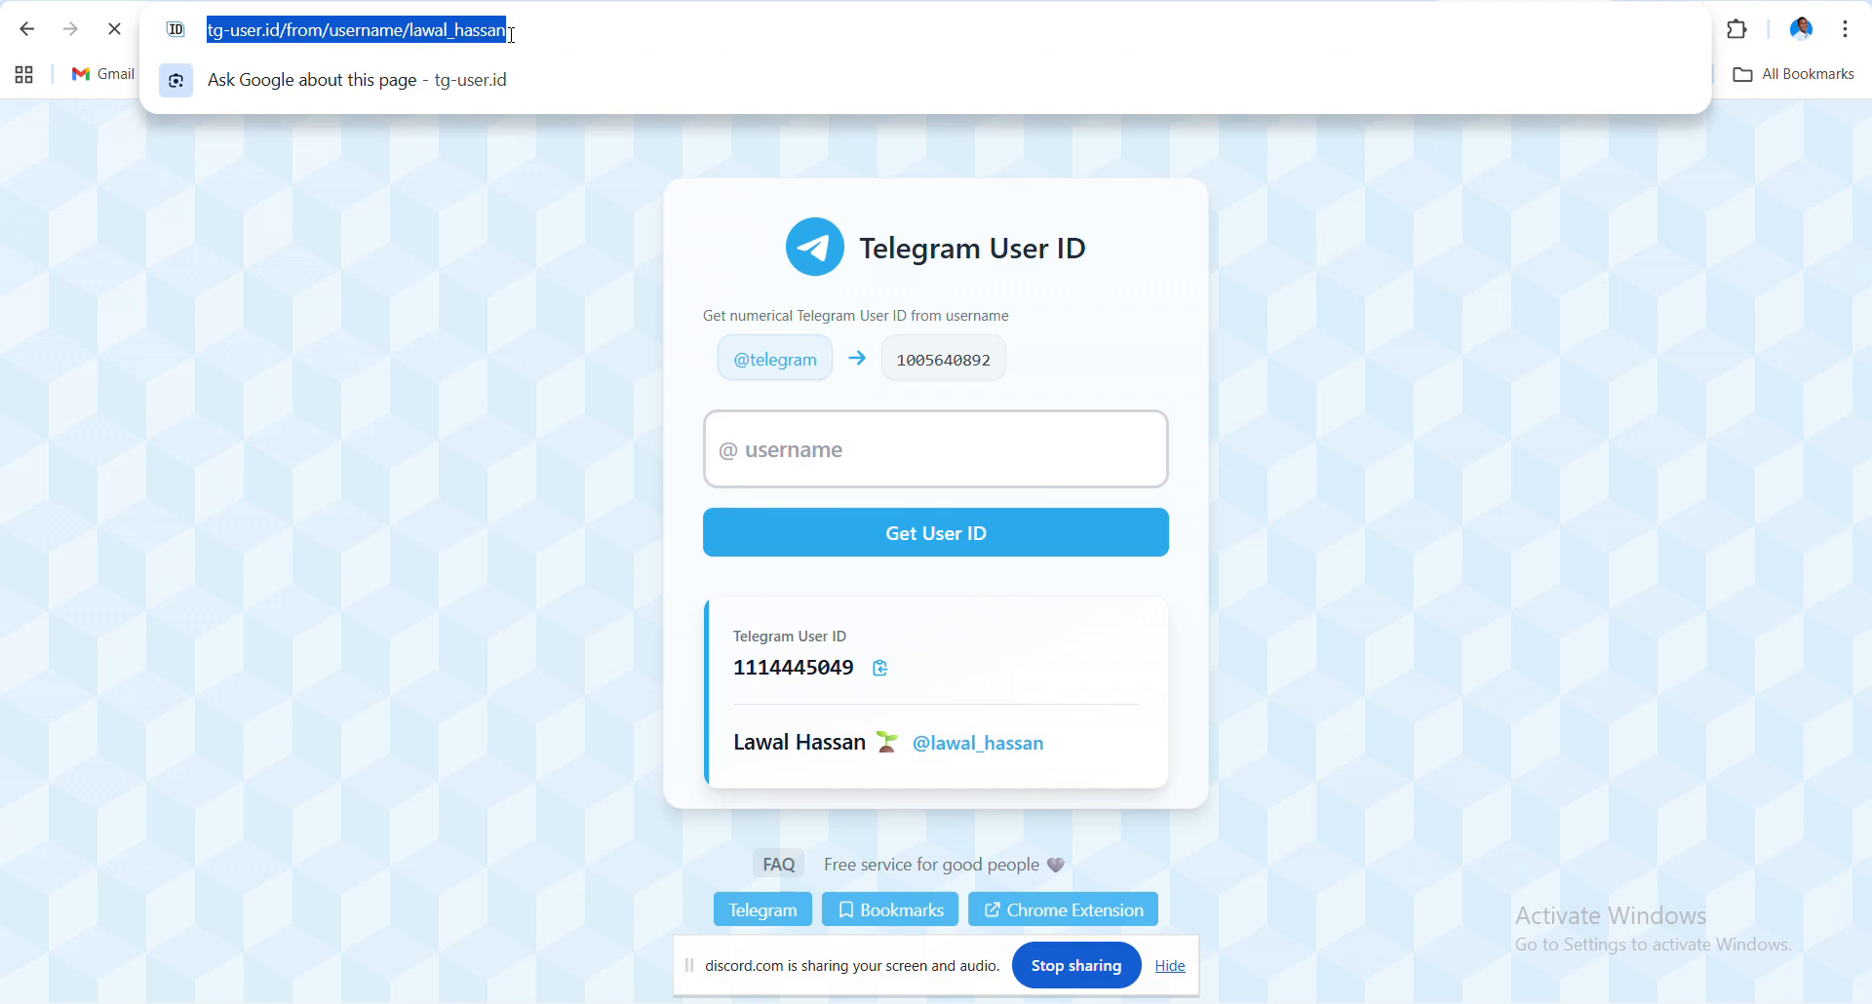
key(End)
key(ctrl+shift+Left)
key(ctrl+shift+Left)
key(ctrl+shift+Left)
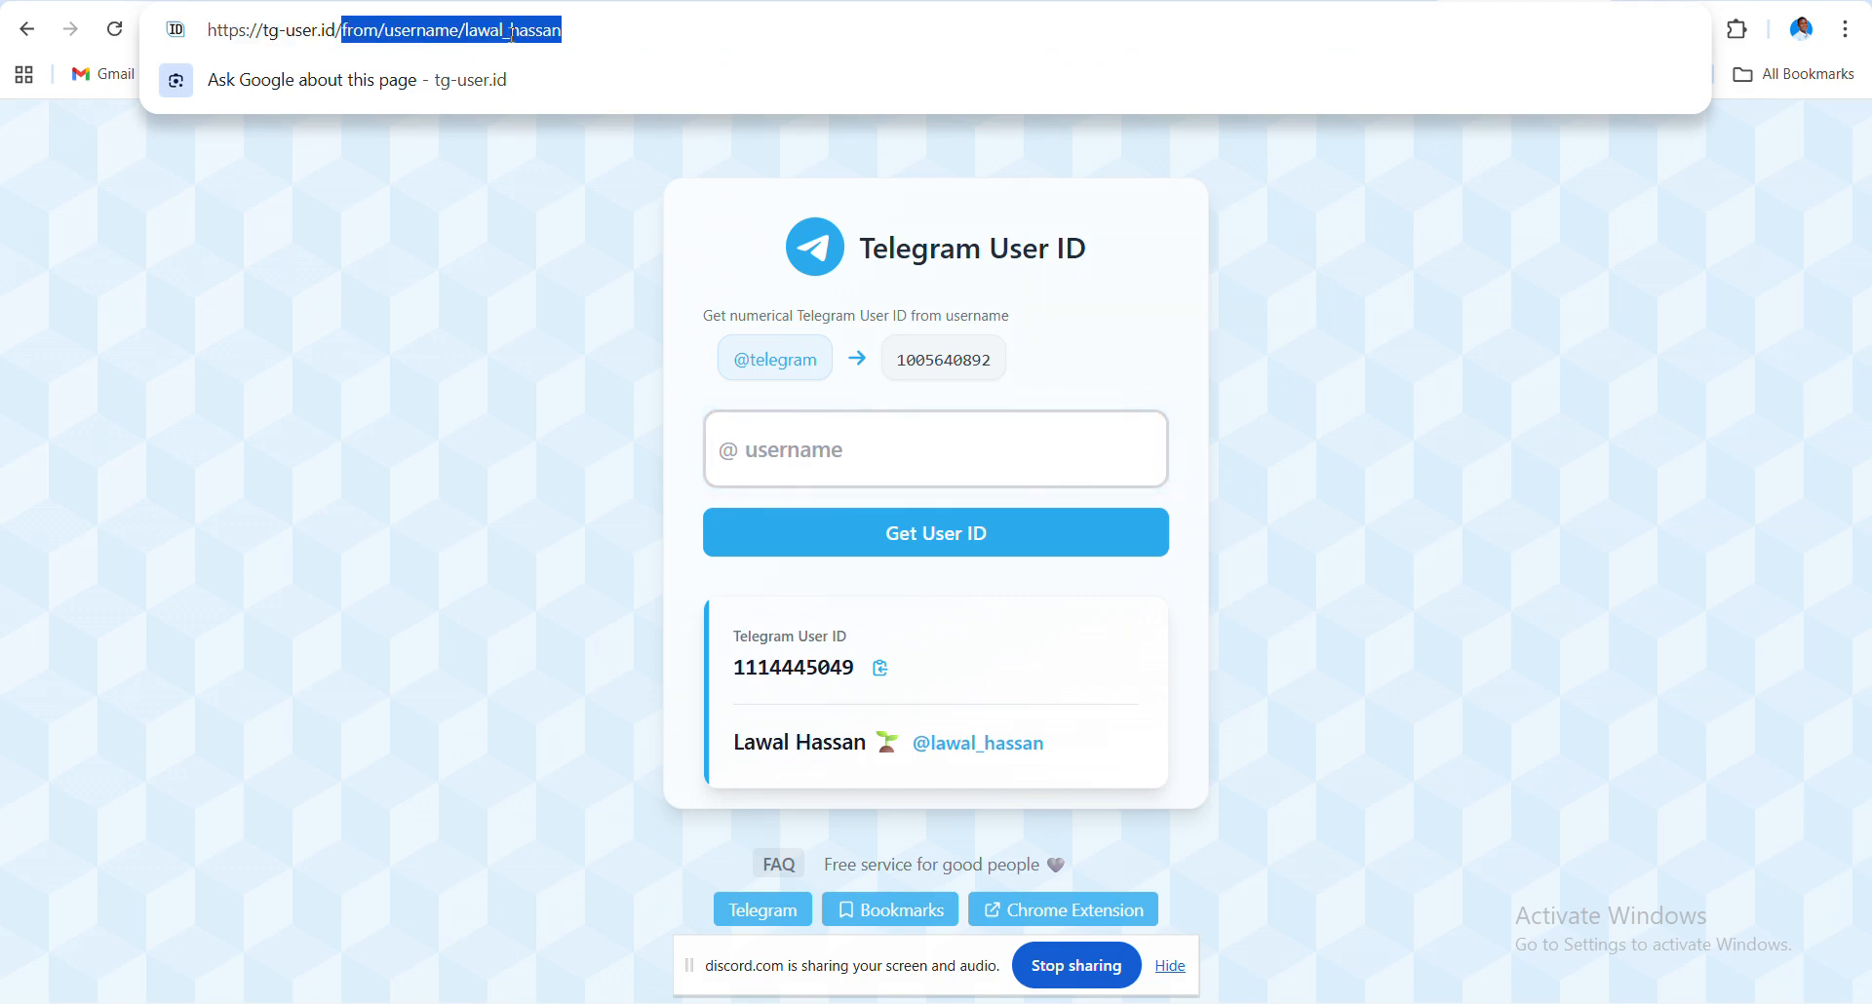
key(BackSpace)
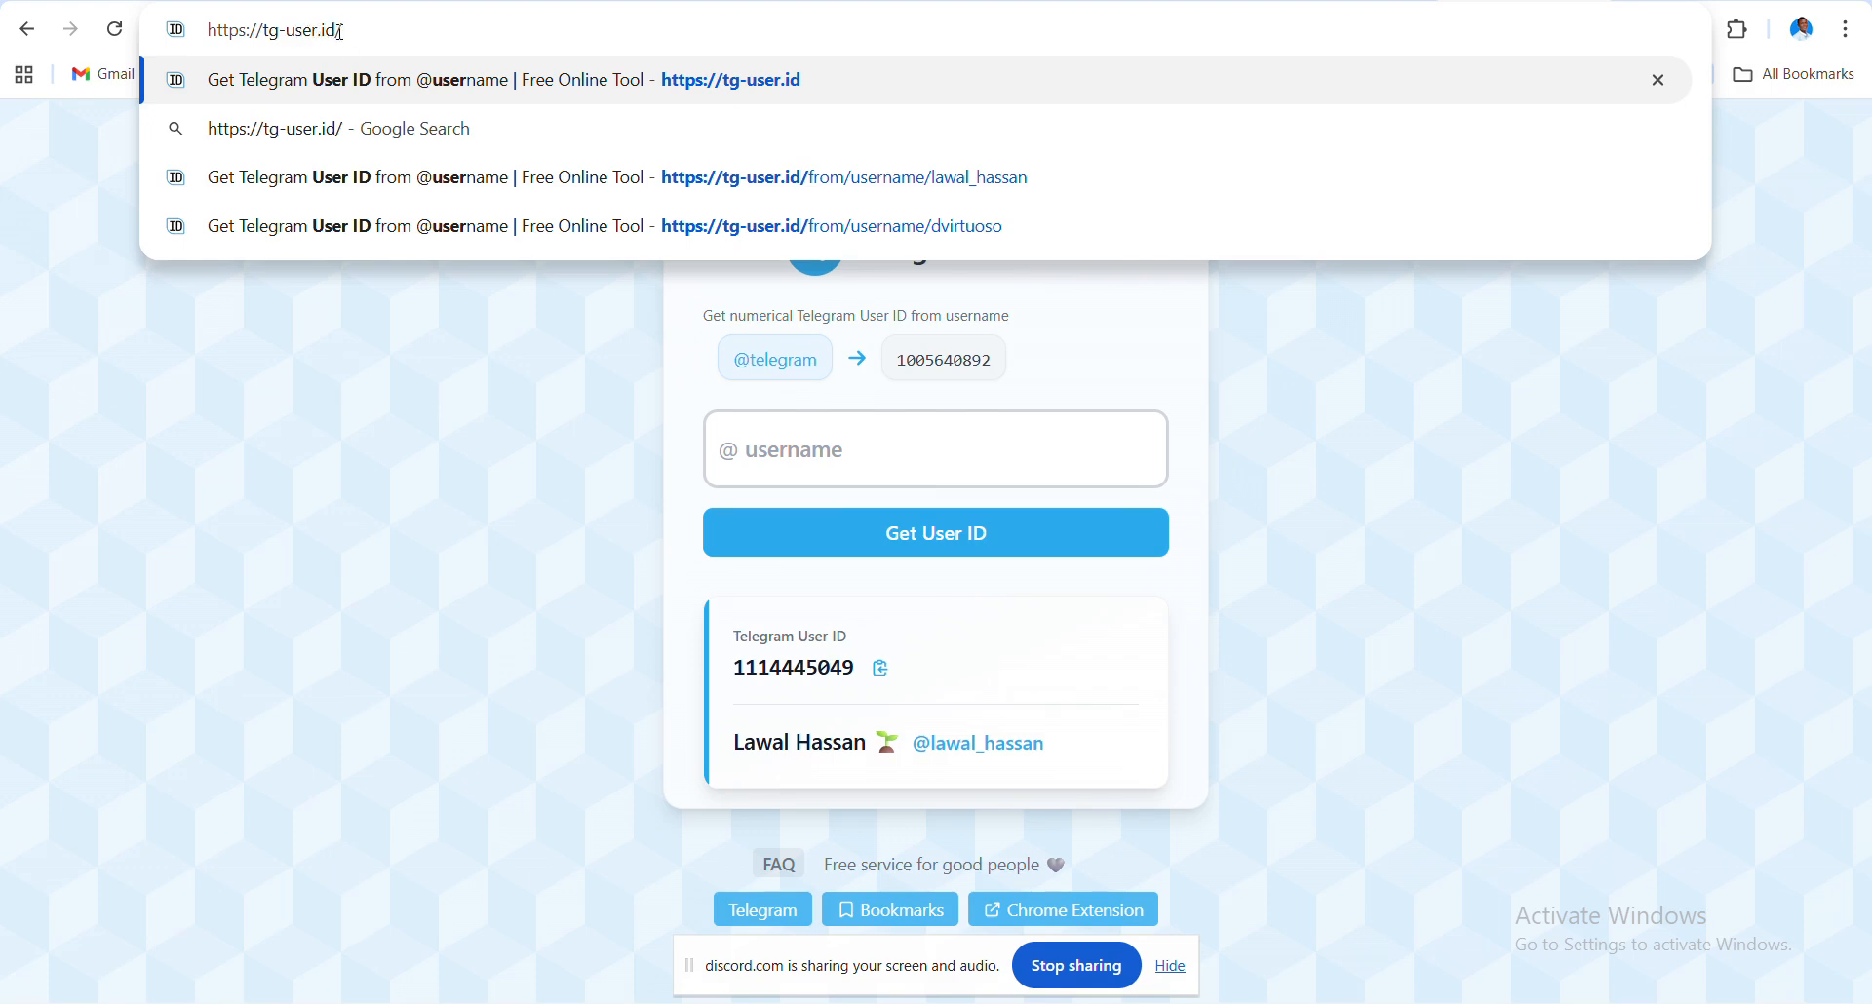
- Look up the pasted username's numeric Telegram user ID, copy it, and return to Make.com
click(833, 462)
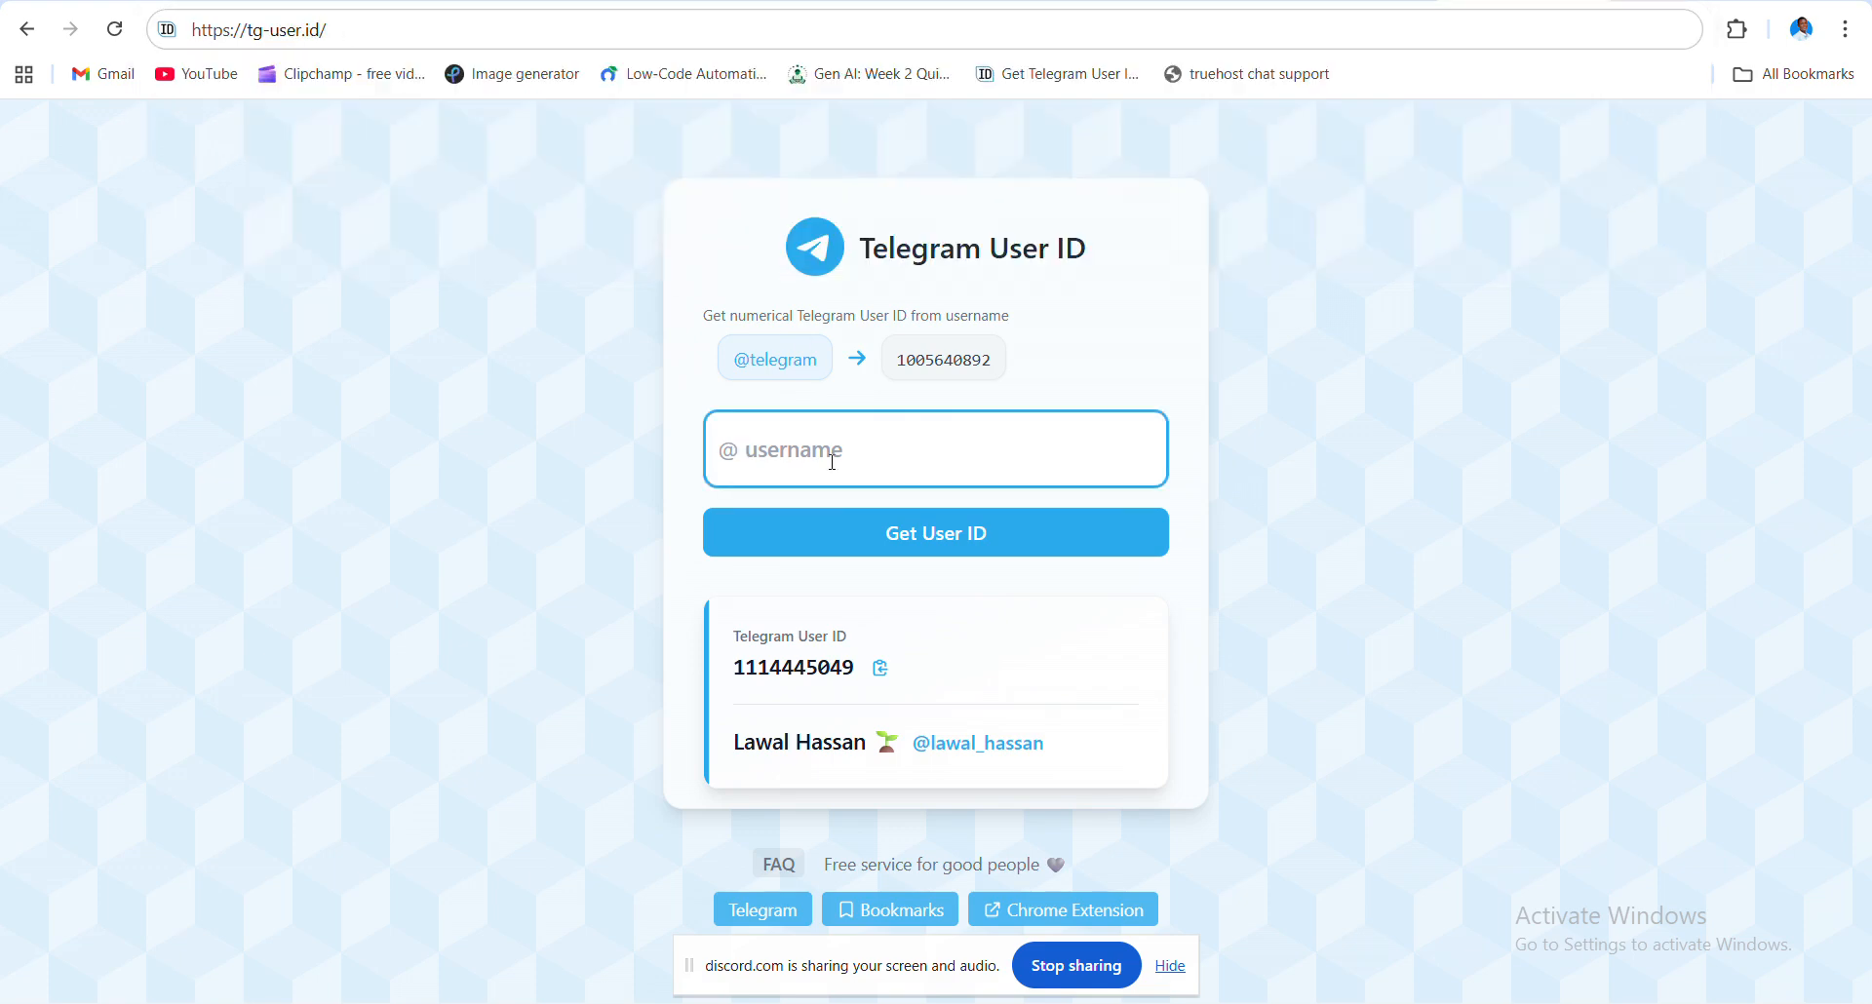
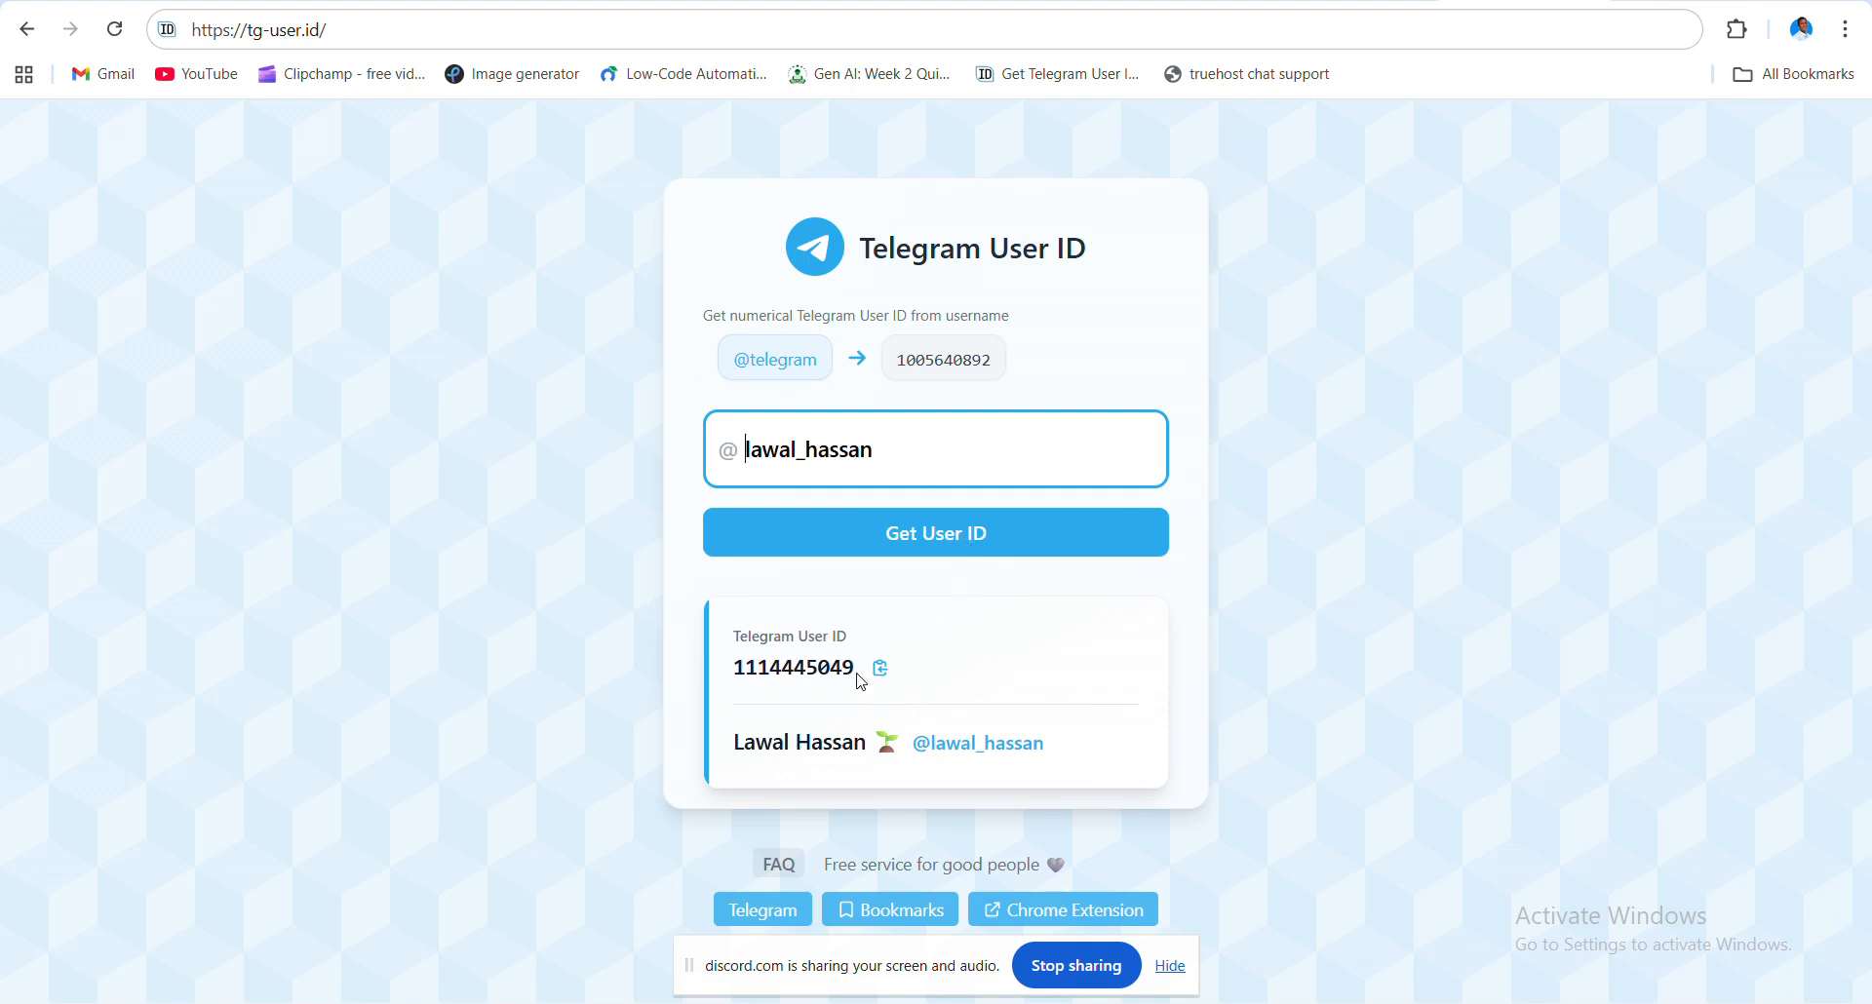
click(930, 535)
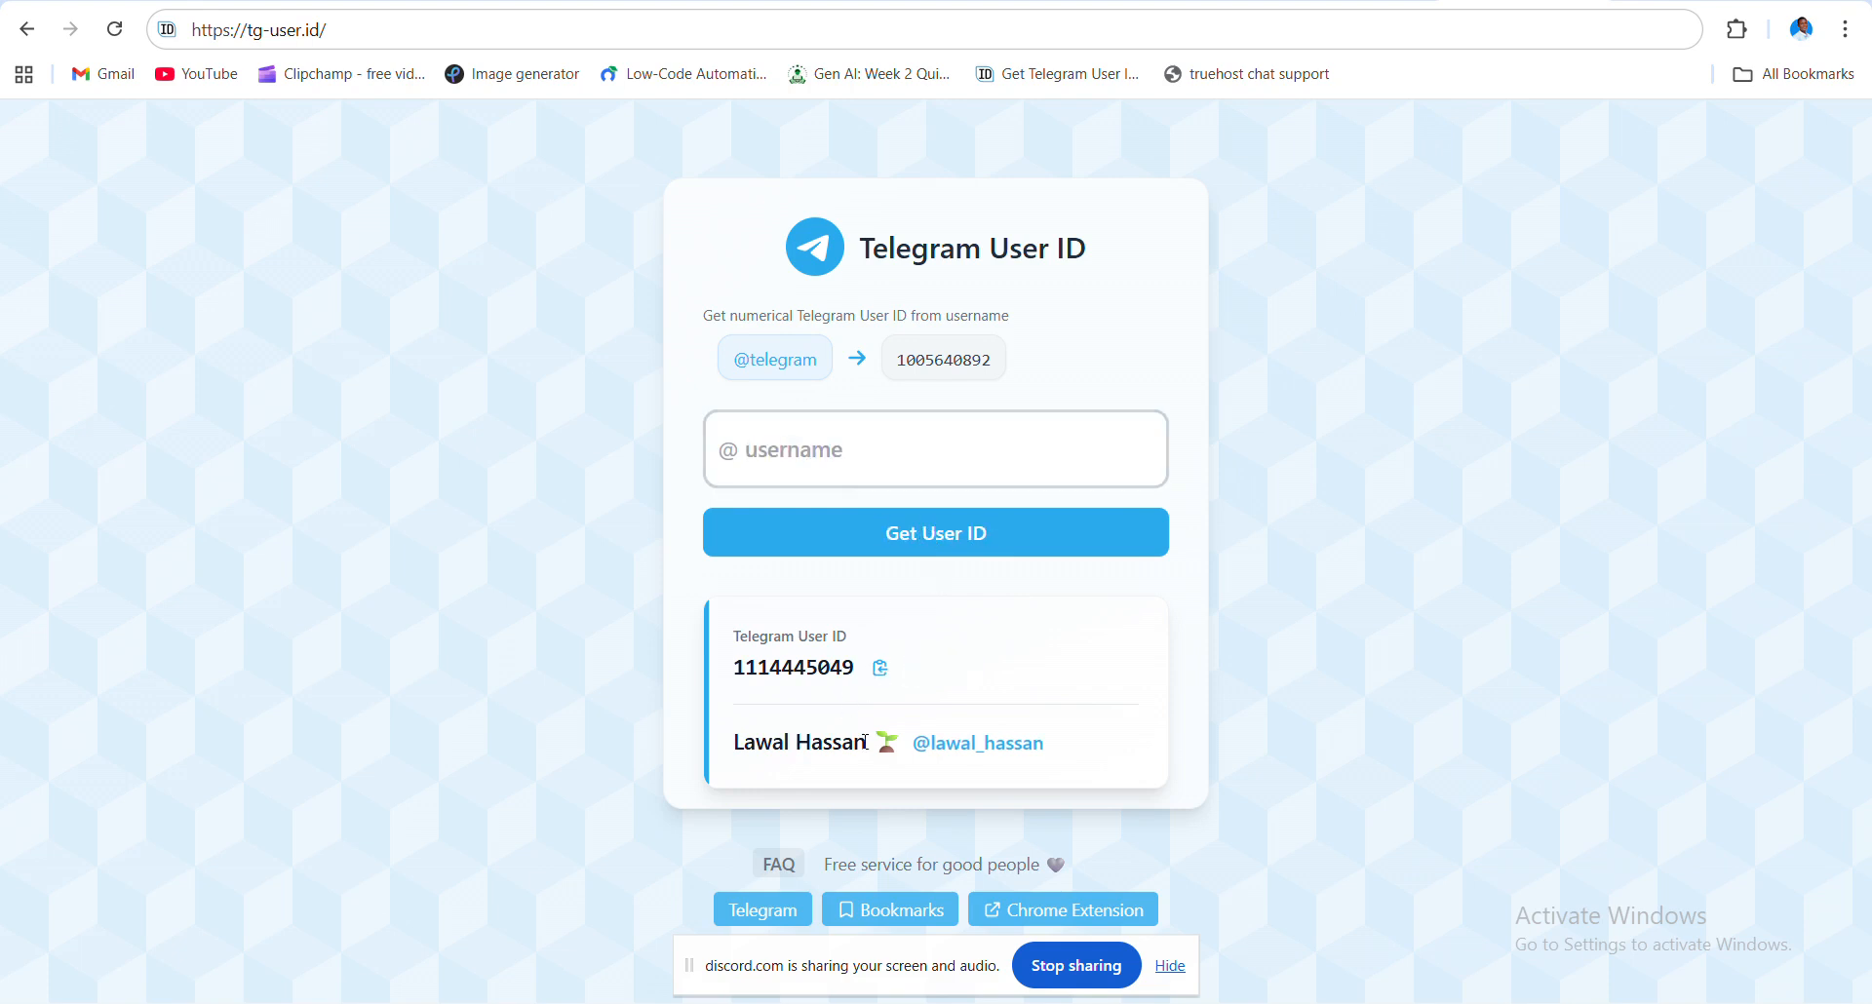
click(883, 671)
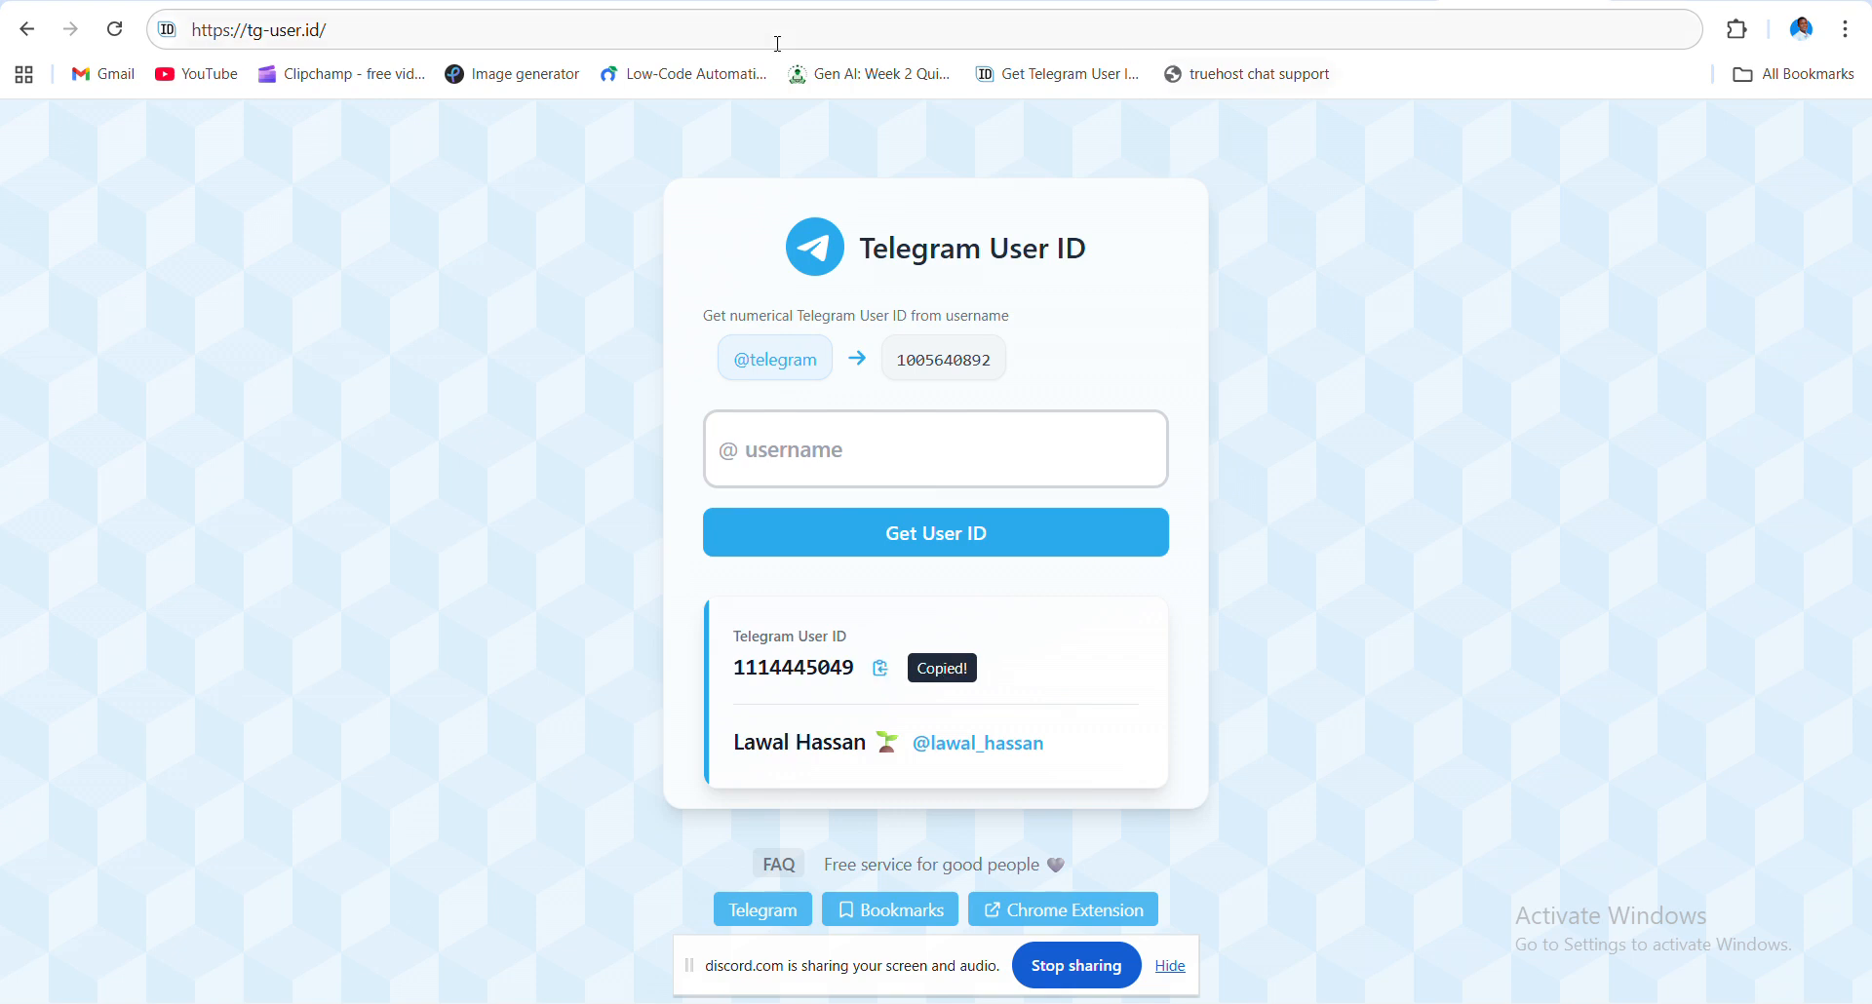
click(591, 1)
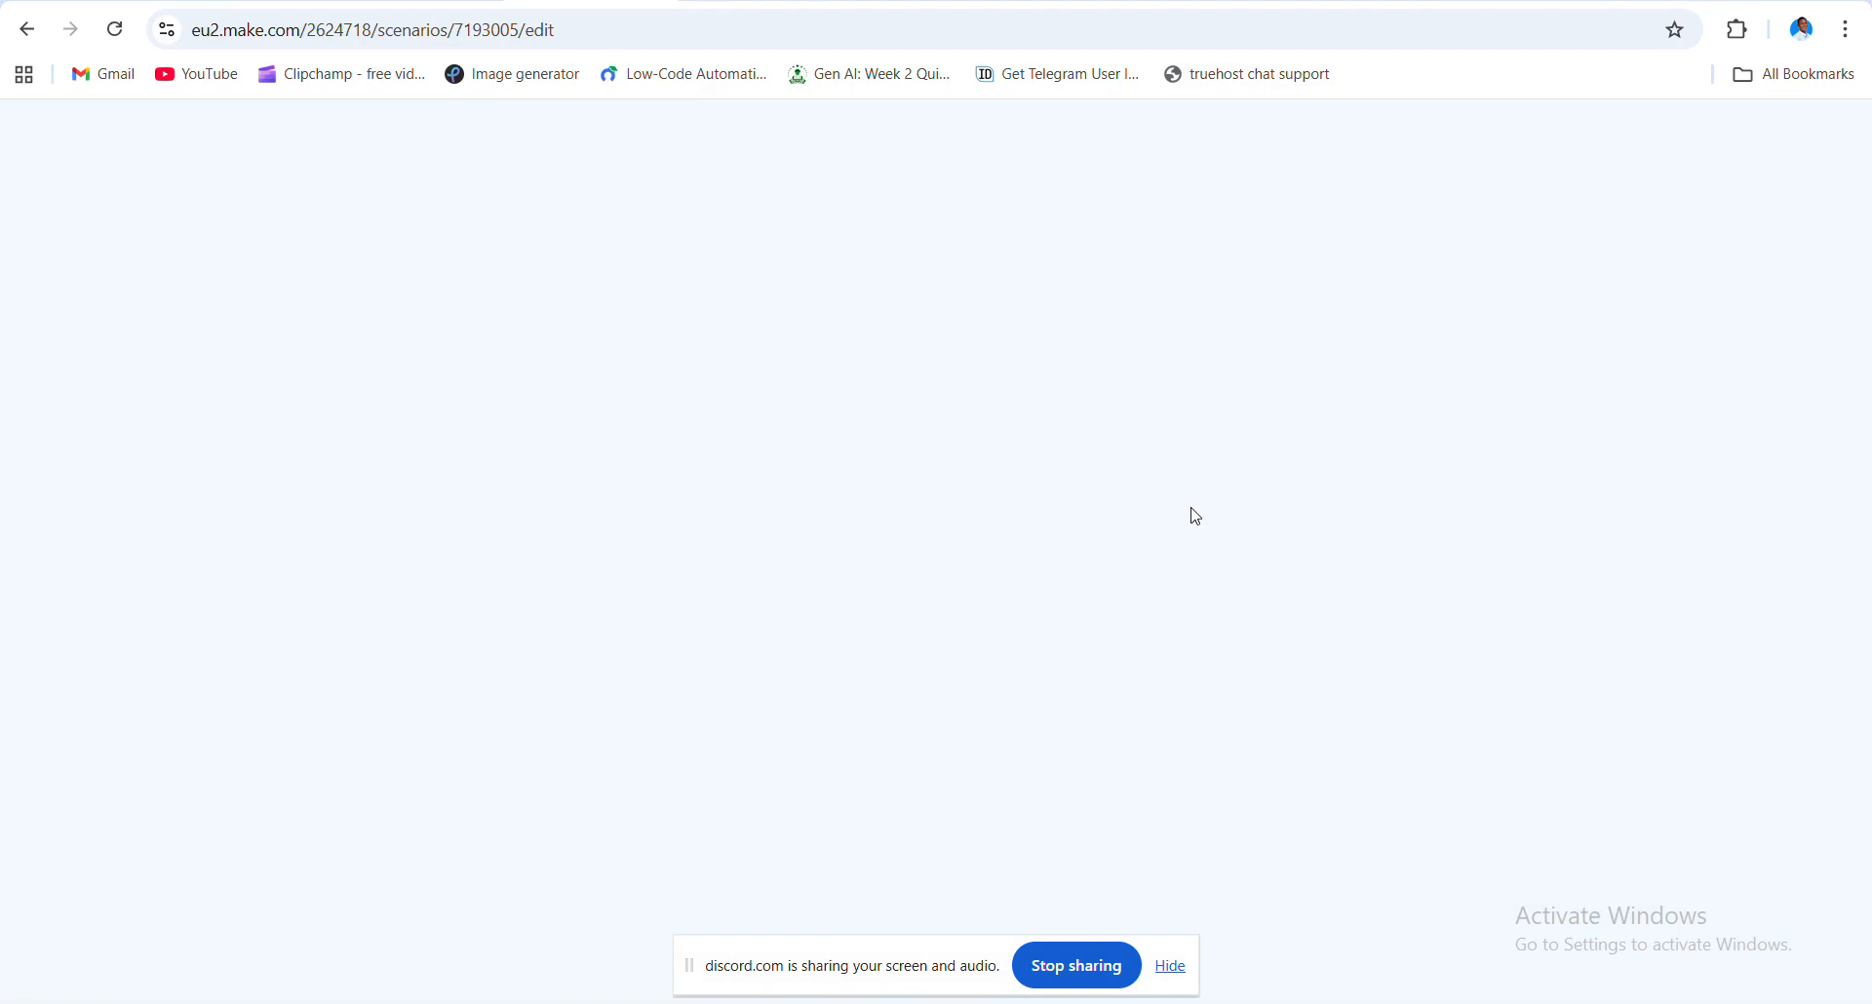
- Paste the copied numeric user ID into Telegram Bot 14's Chat ID field and close the panel
click(878, 393)
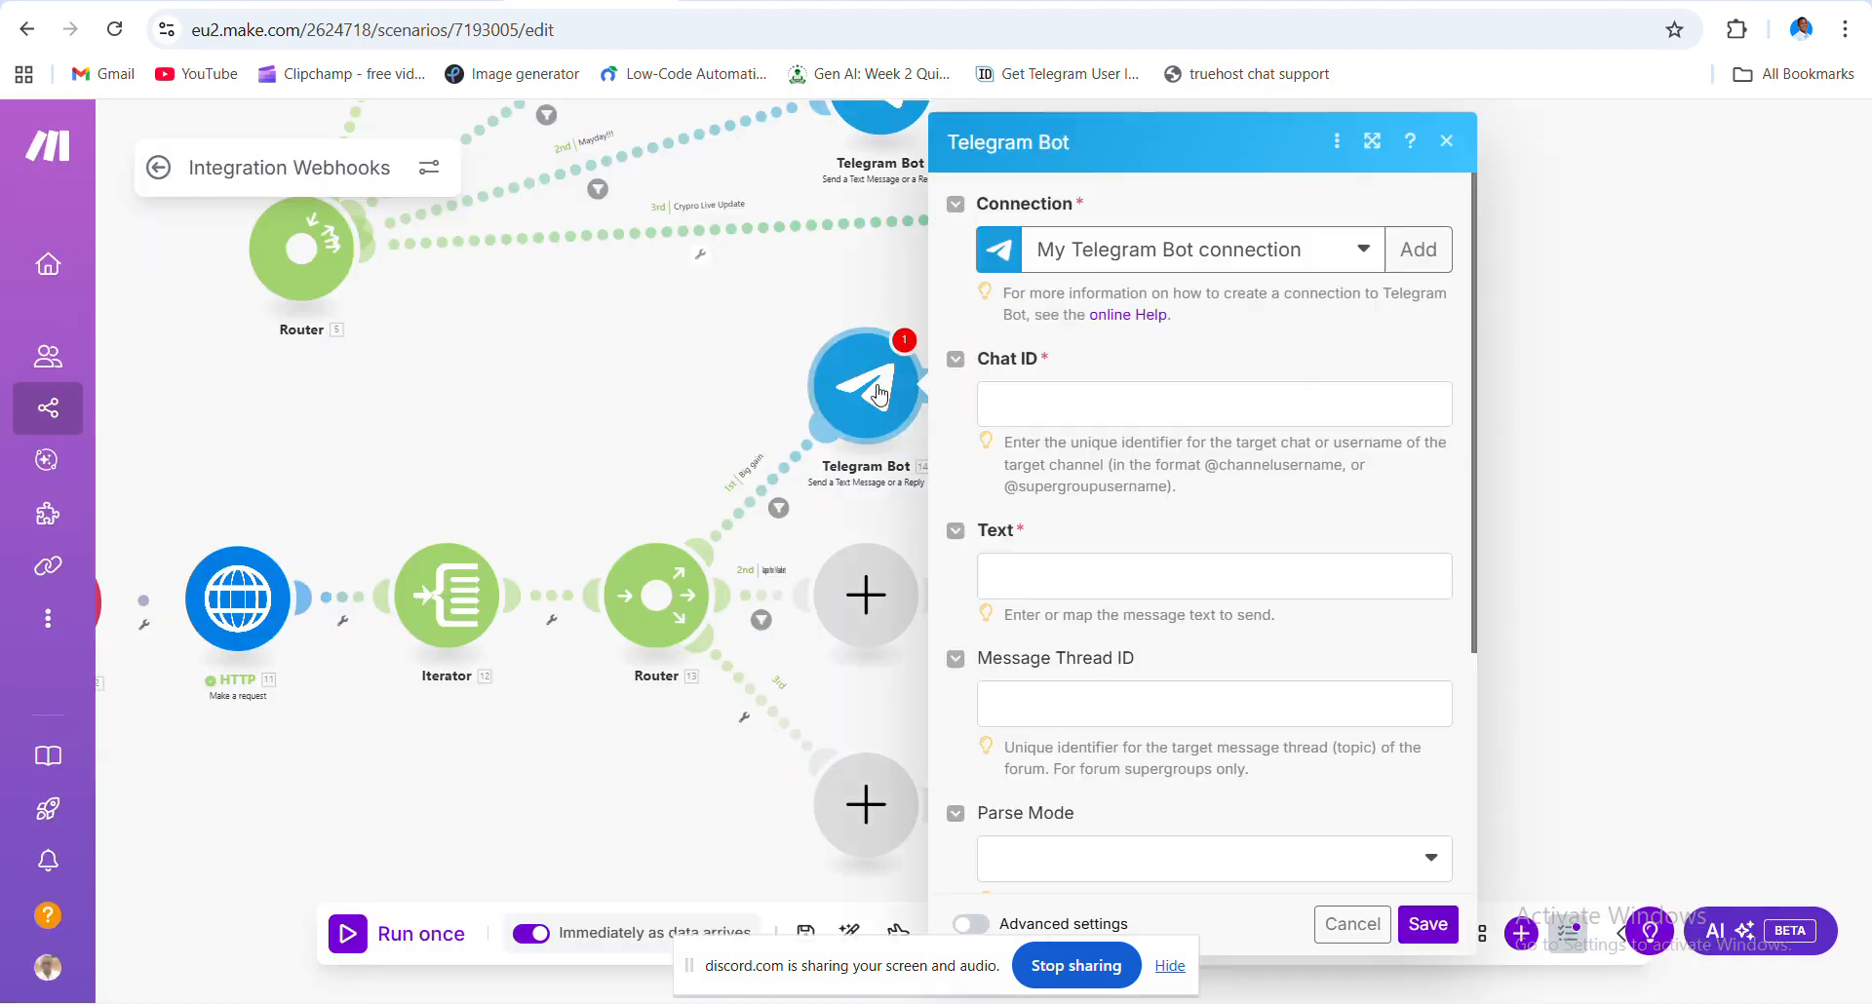
click(1096, 417)
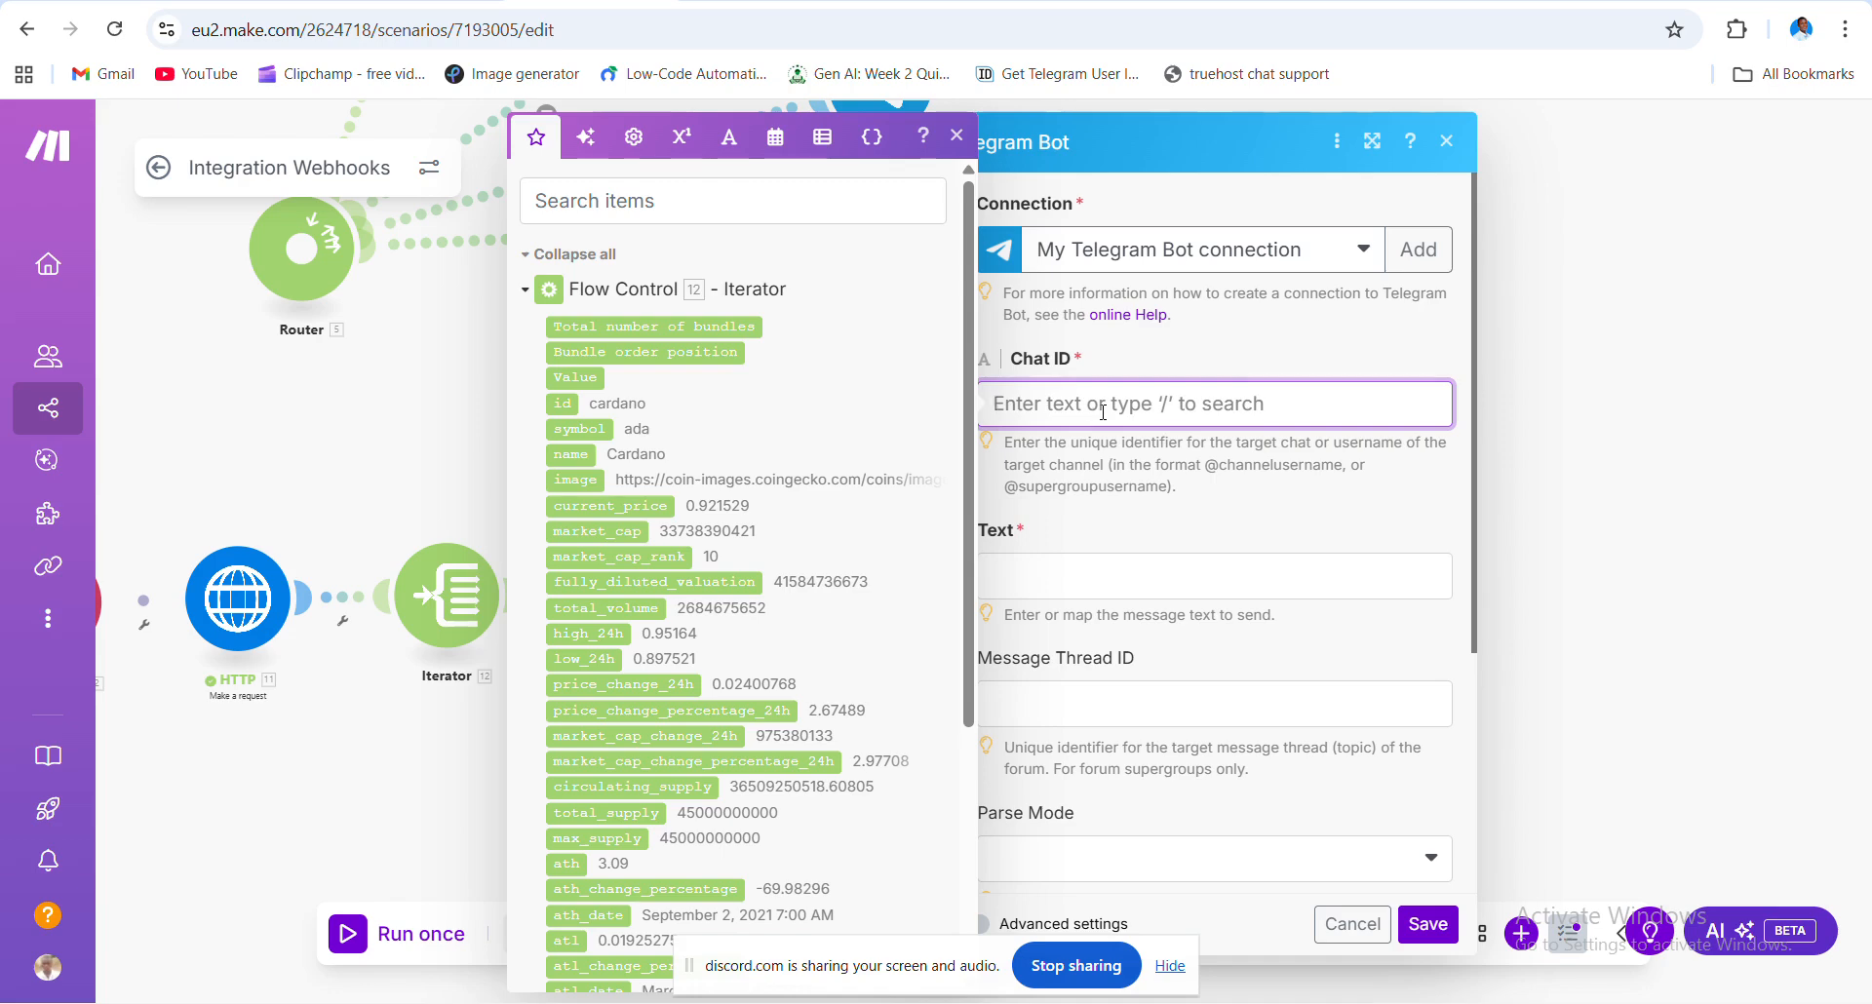
key(ctrl+v)
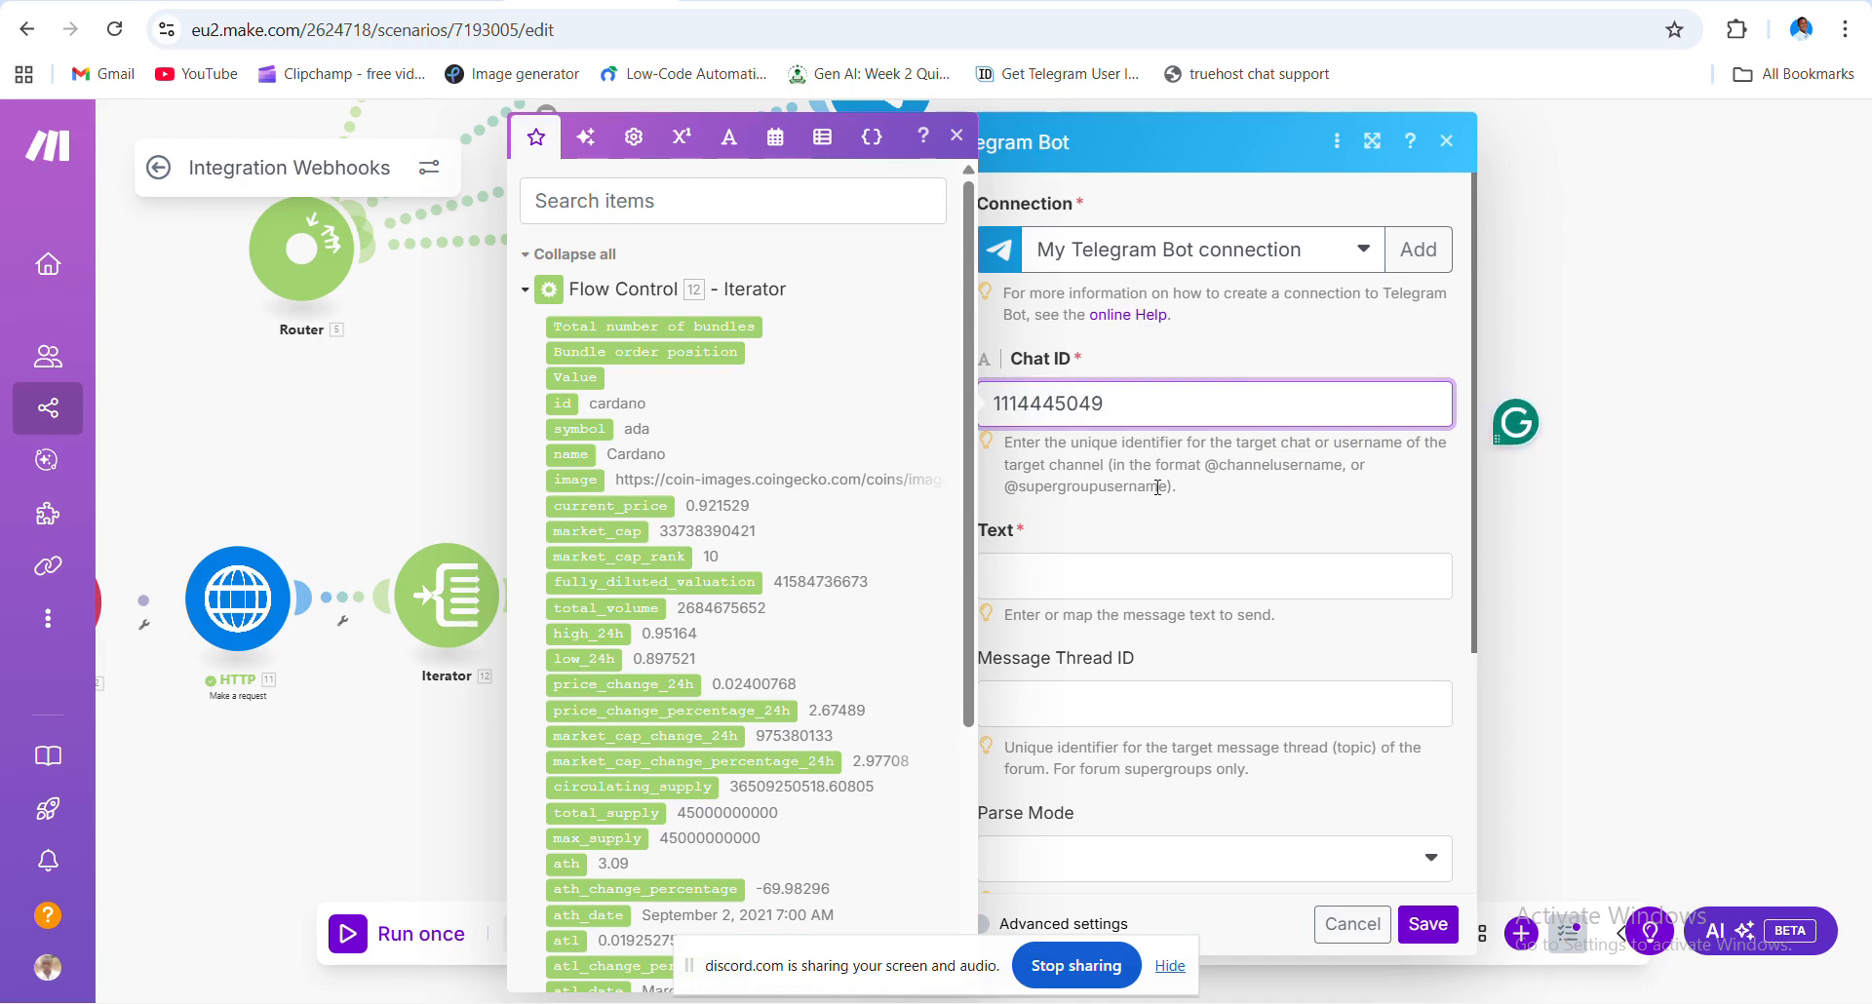
click(1101, 532)
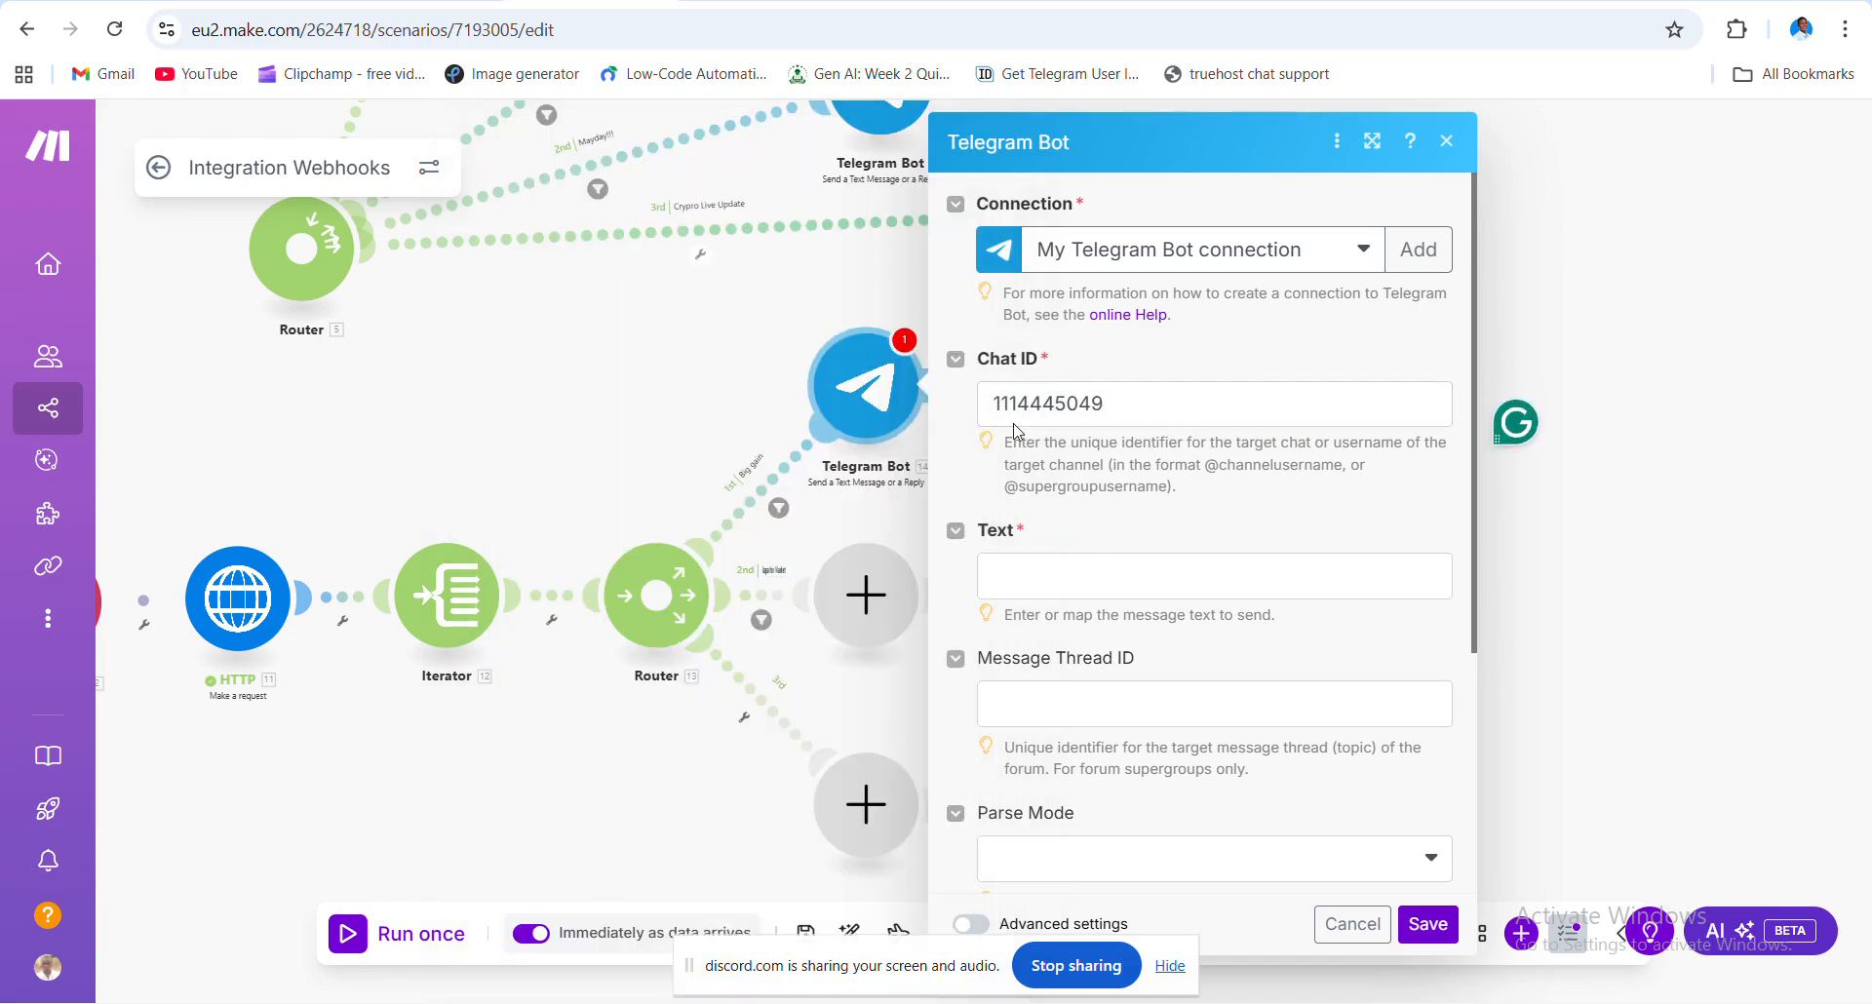
drag(751, 436, 661, 590)
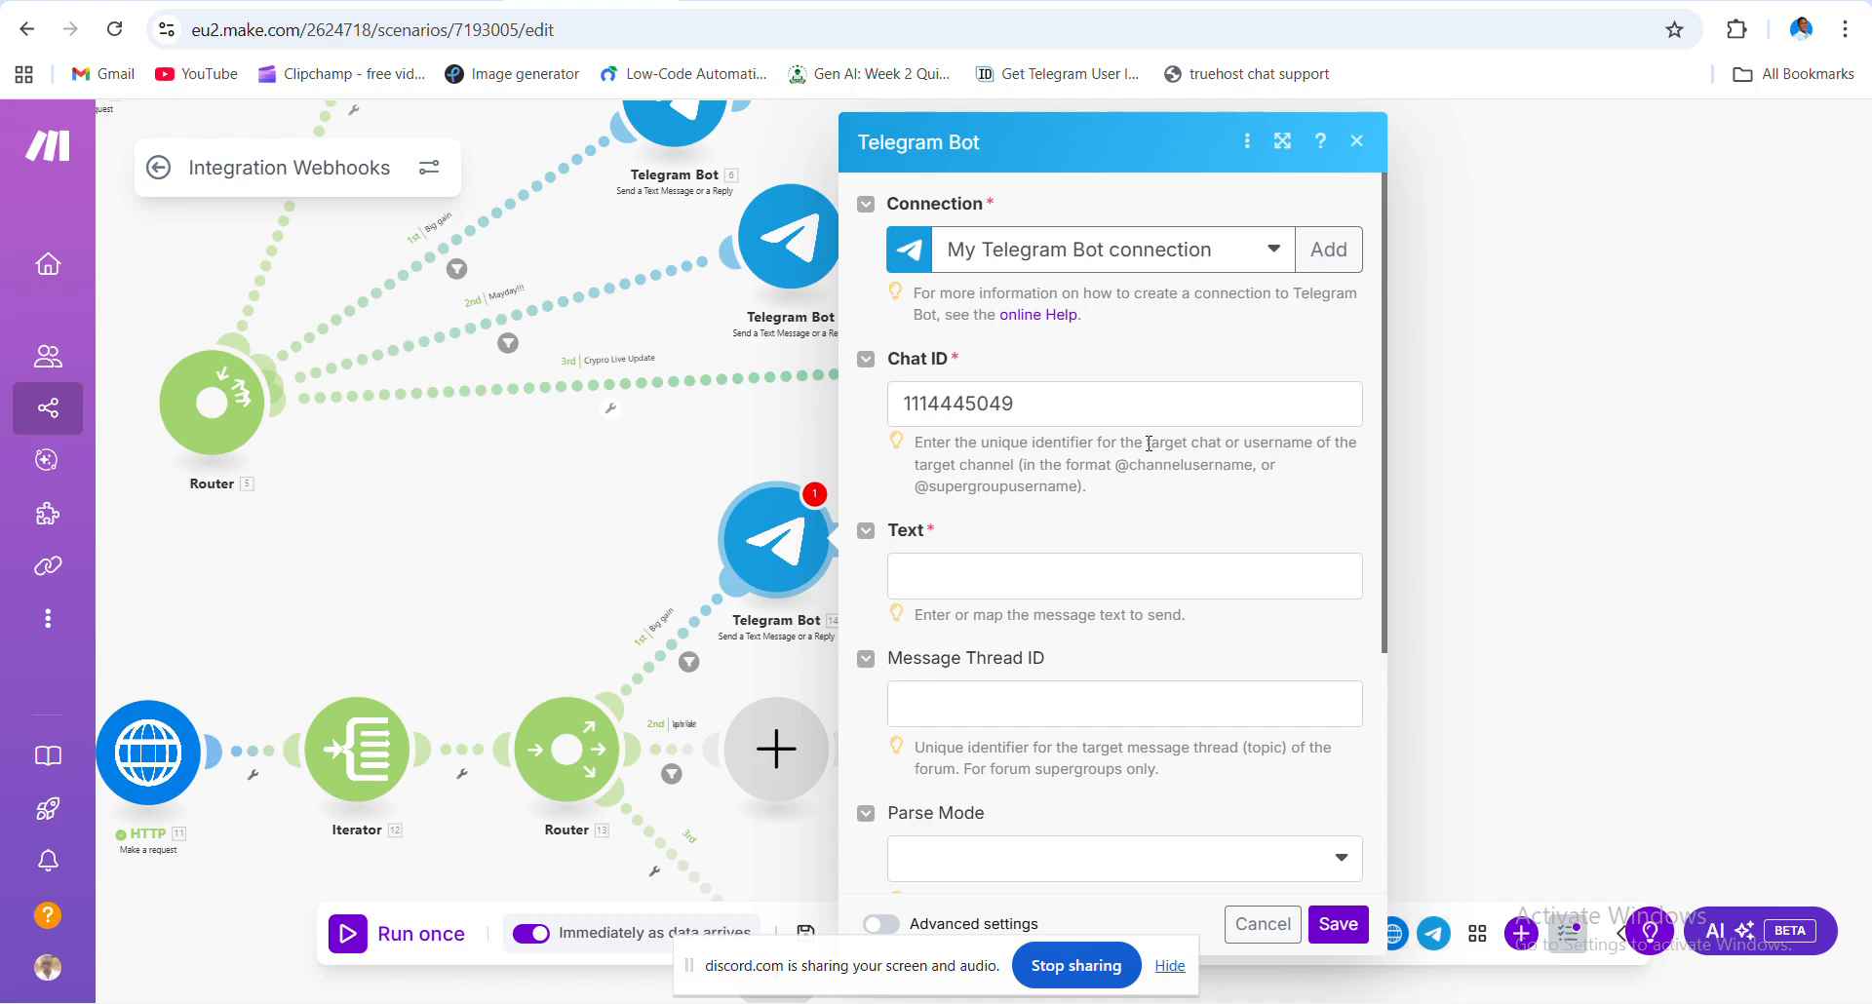
click(1479, 265)
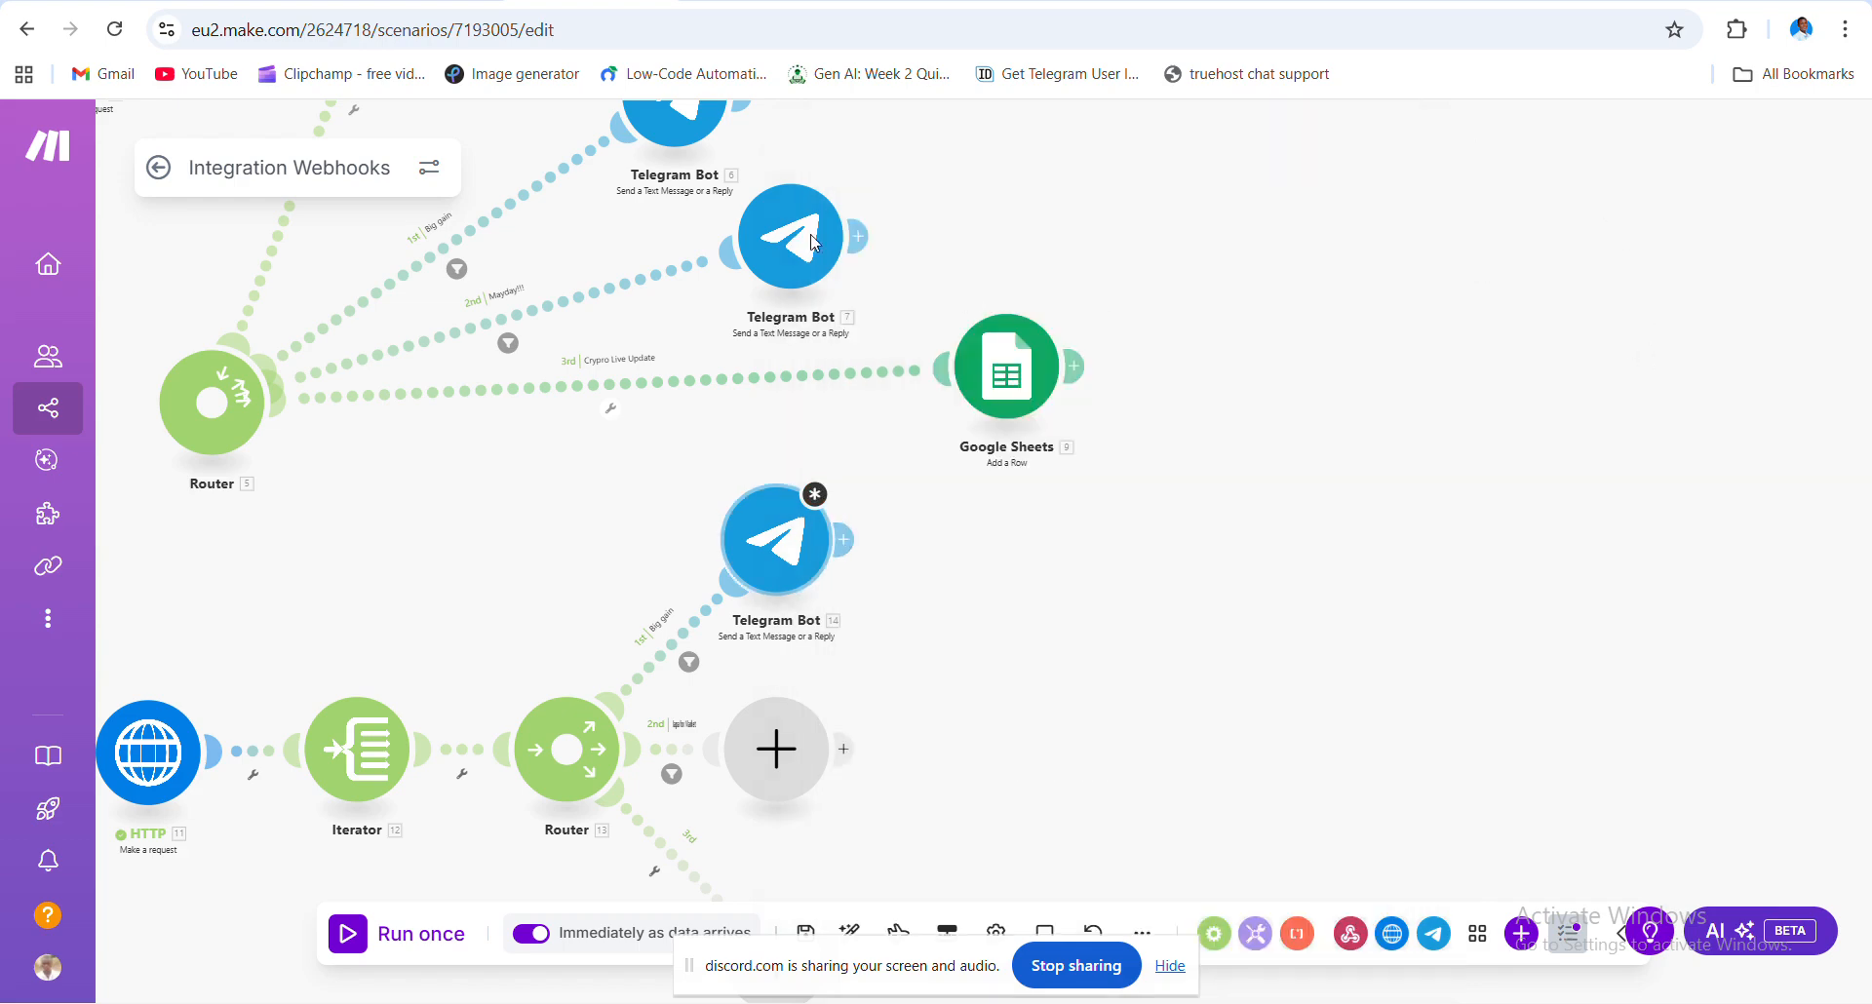
- Paste the saved crypto price alert template into Telegram Bot 14's Text field from clipboard history
click(793, 539)
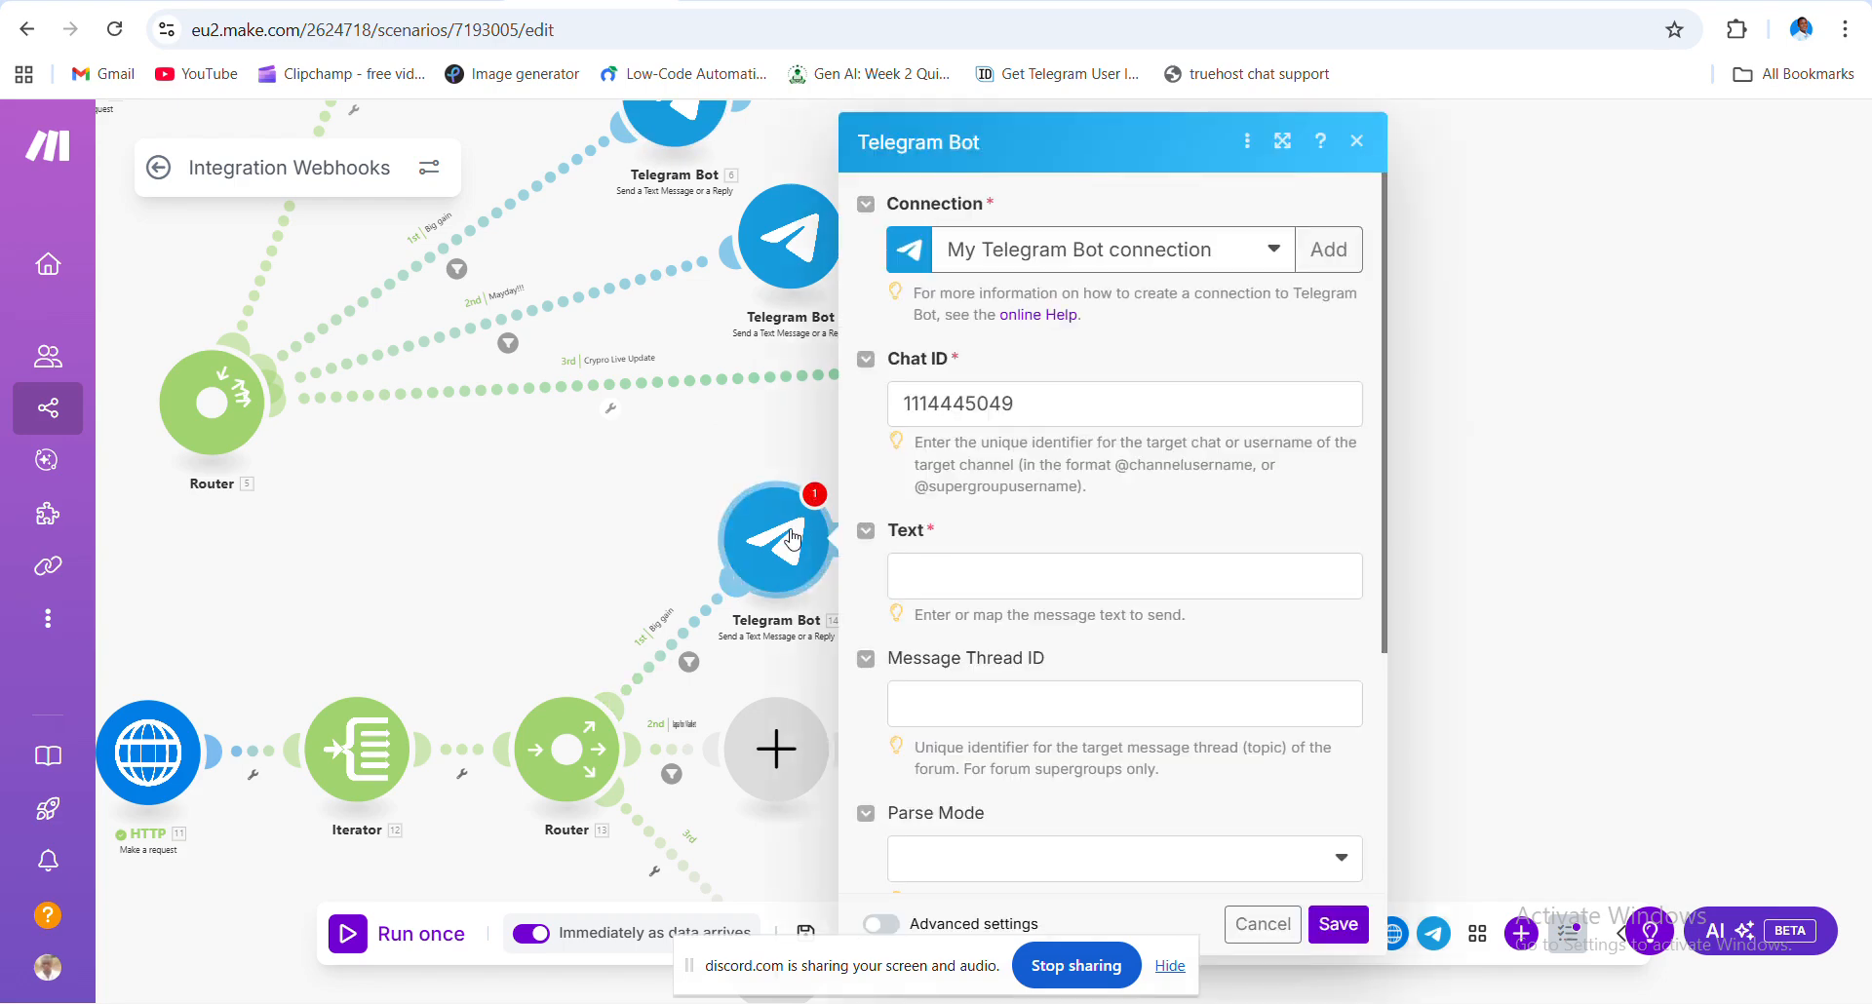
click(956, 575)
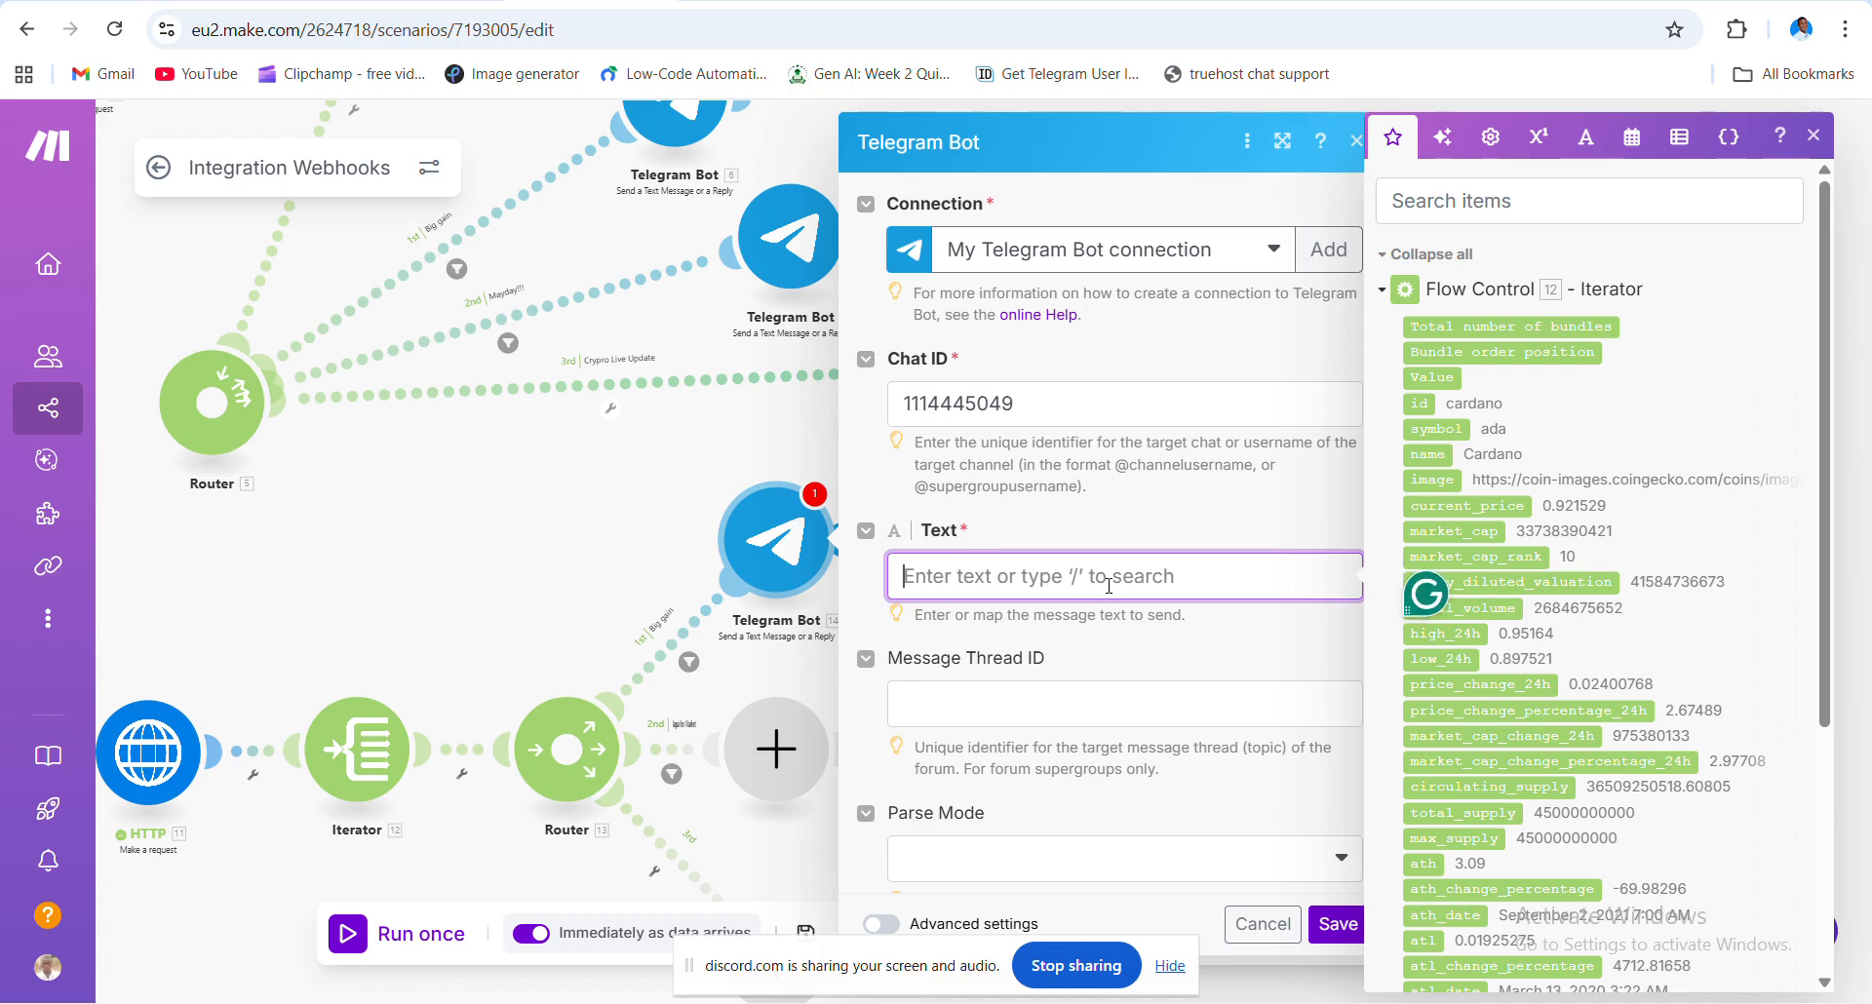
key(super+v)
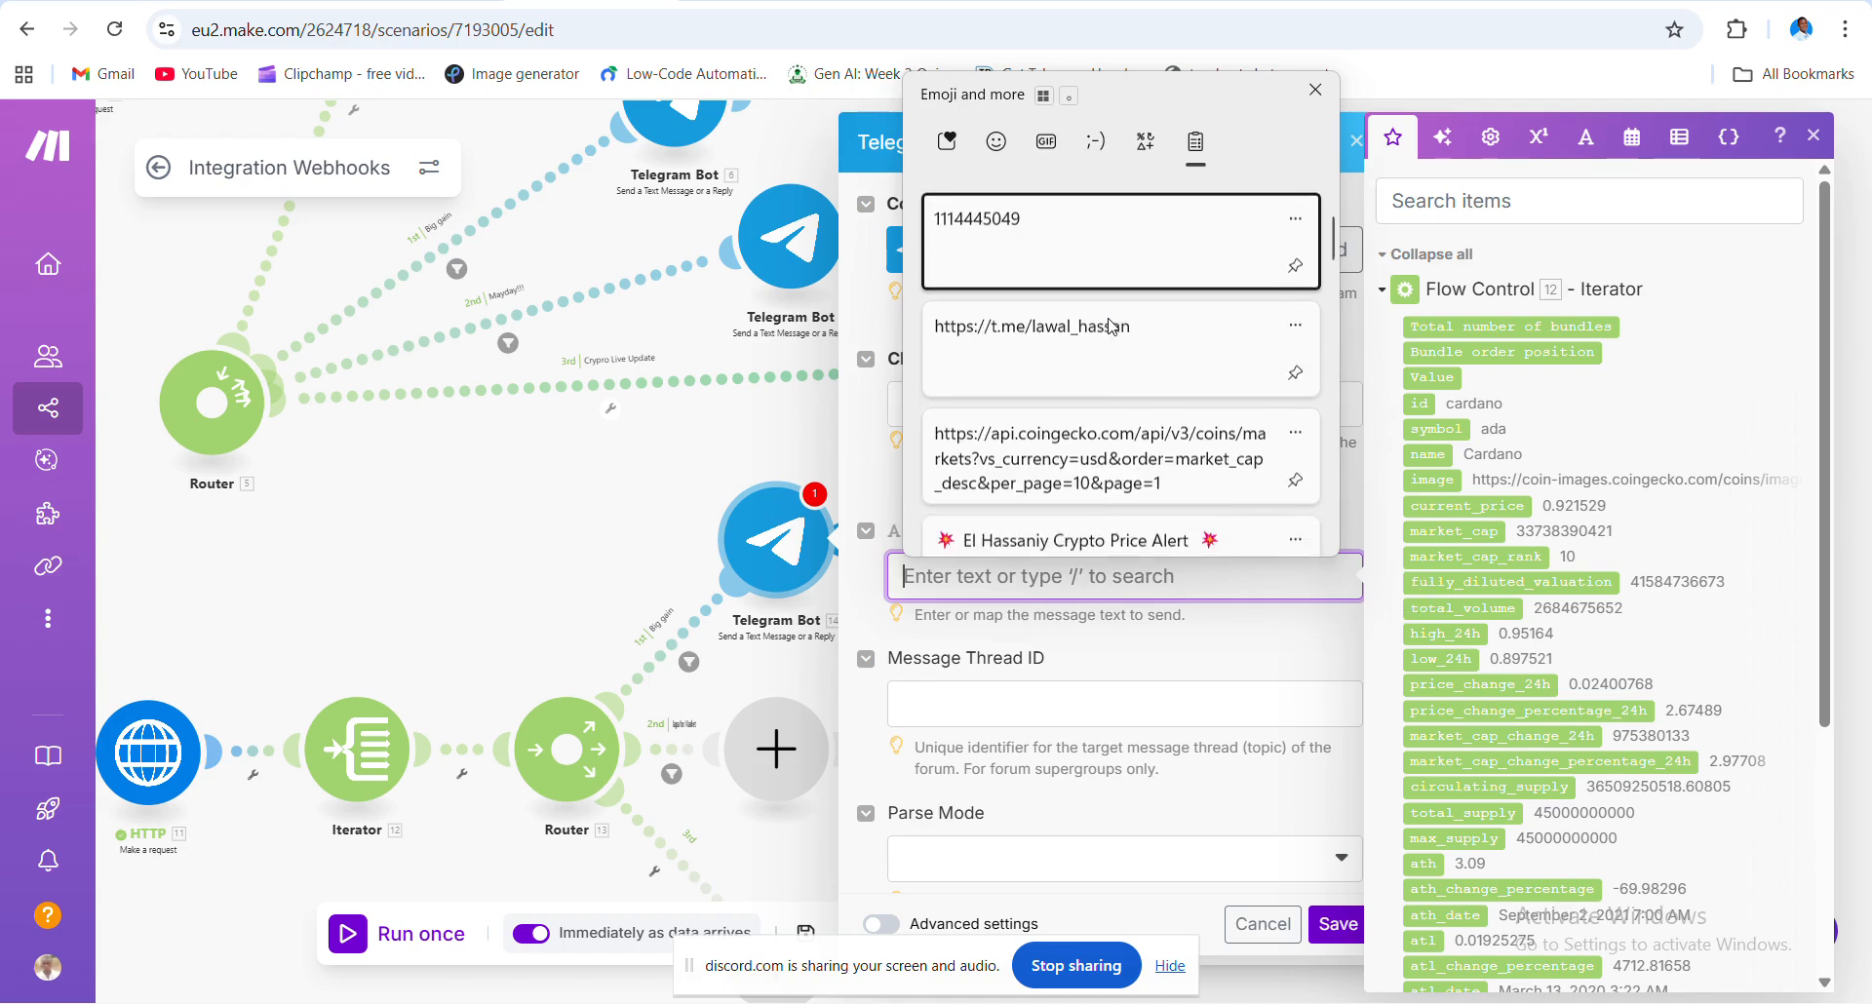
scroll(1109, 327, down, 2)
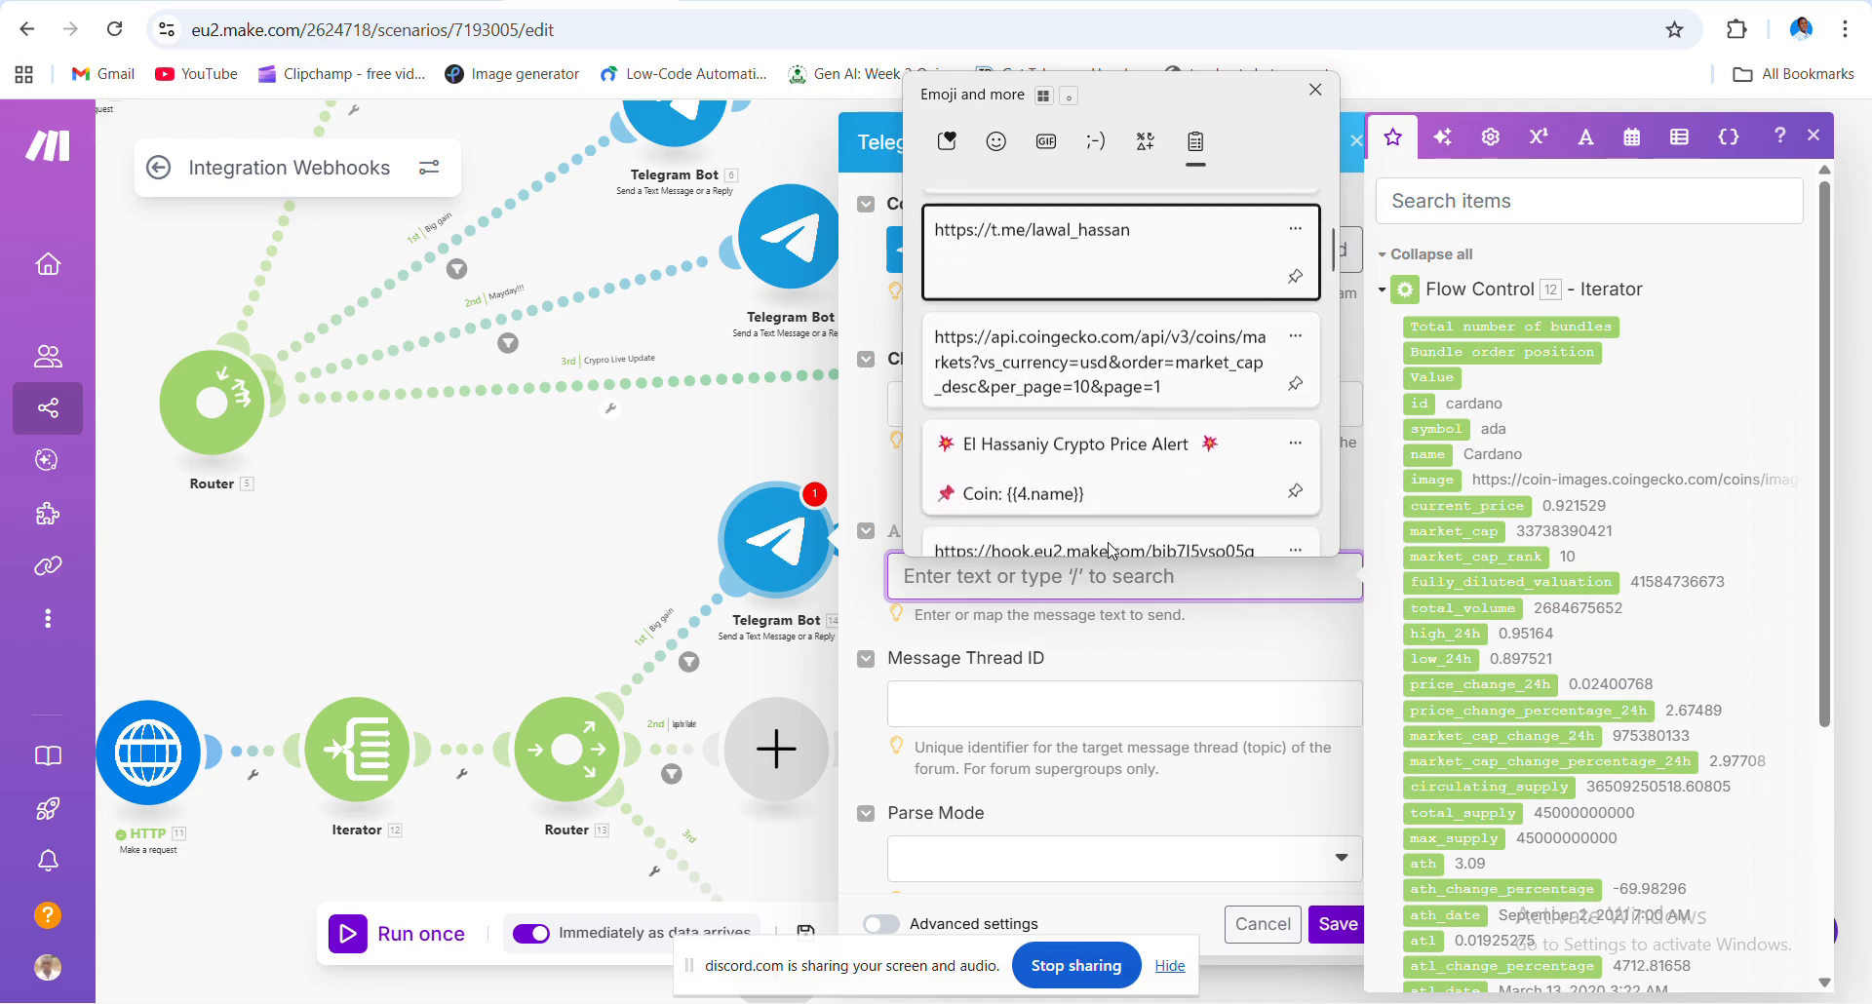
scroll(1110, 549, down, 2)
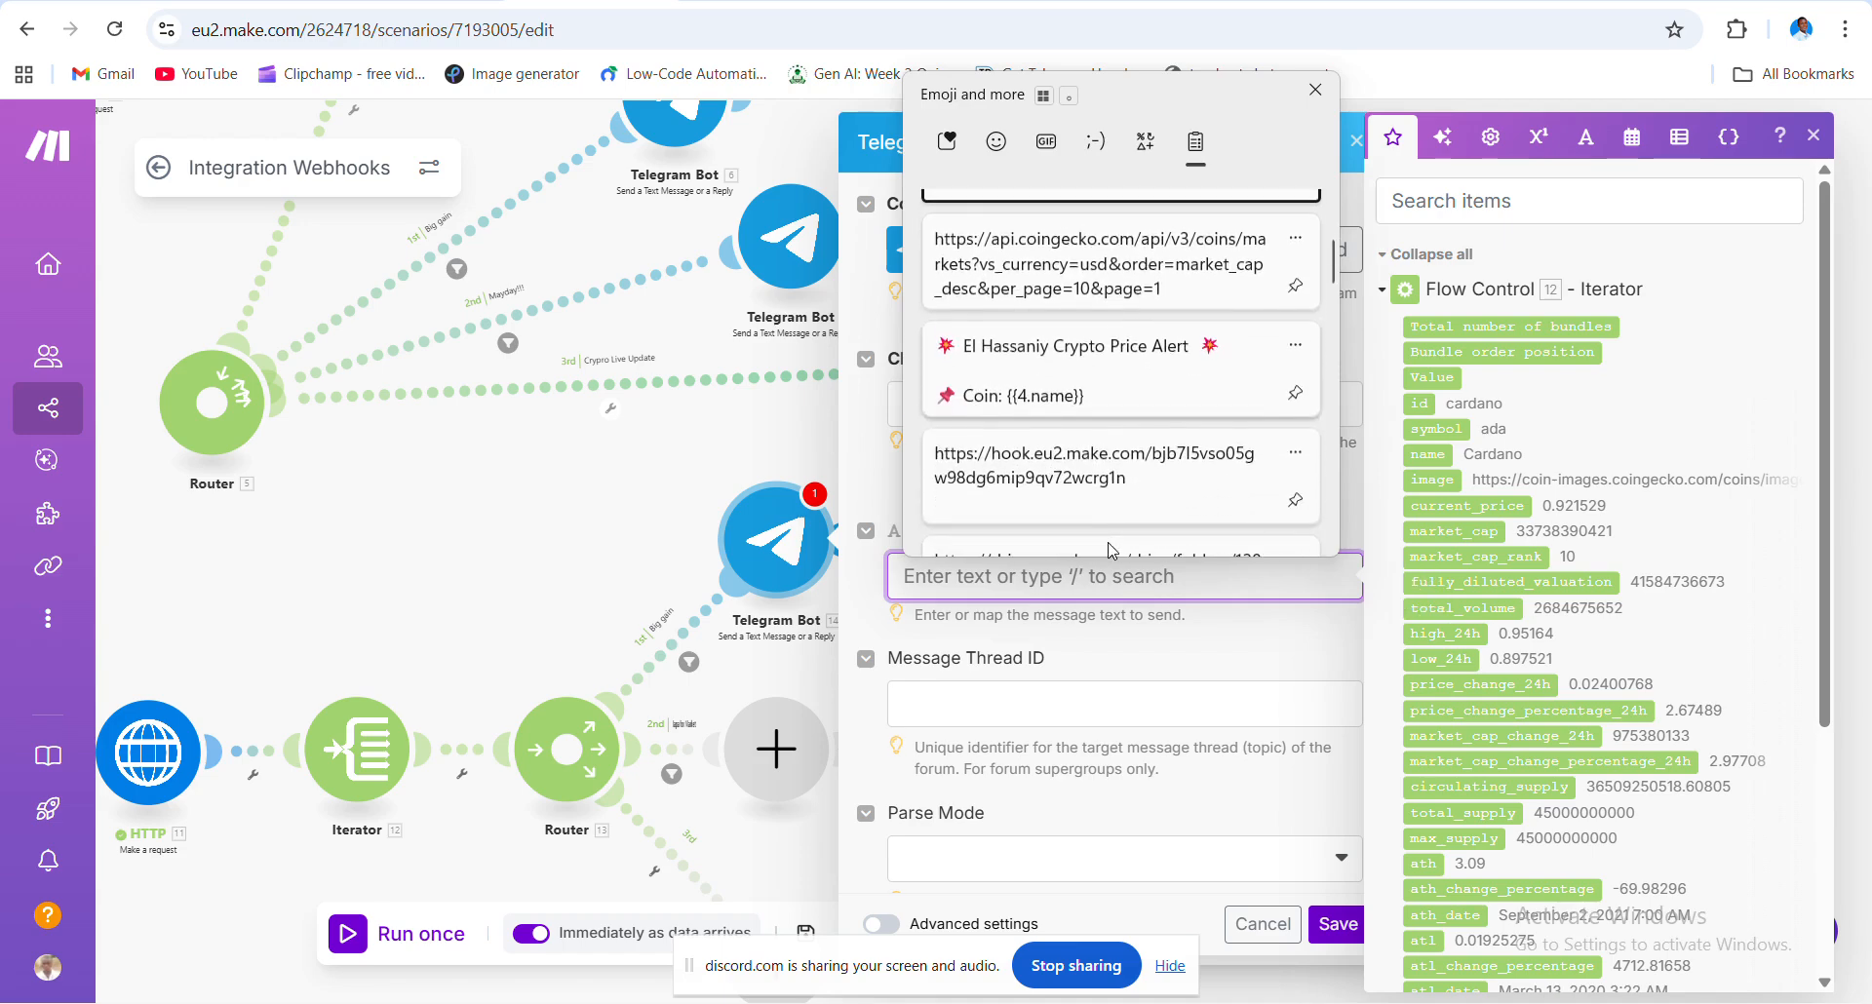
click(1117, 388)
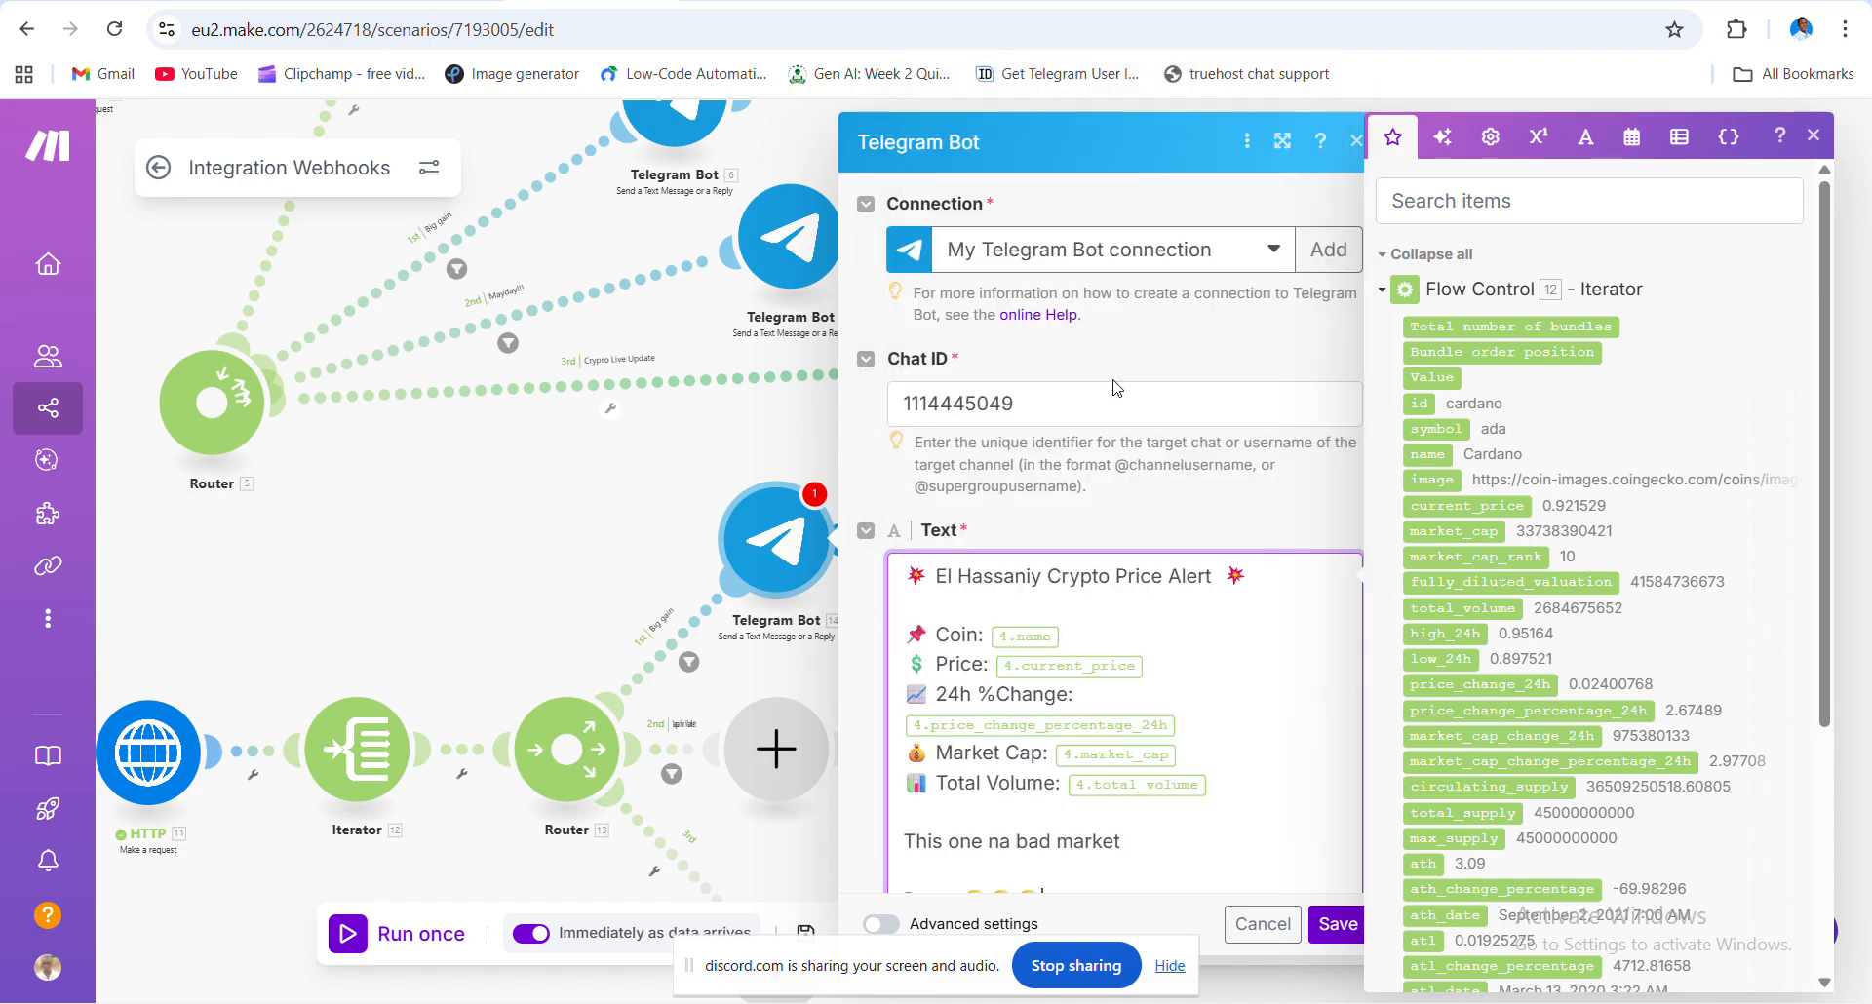
- Delete the old 4.* mappings after Coin, Price, 24h %Change, Market Cap and Total Volume
click(1115, 630)
key(BackSpace)
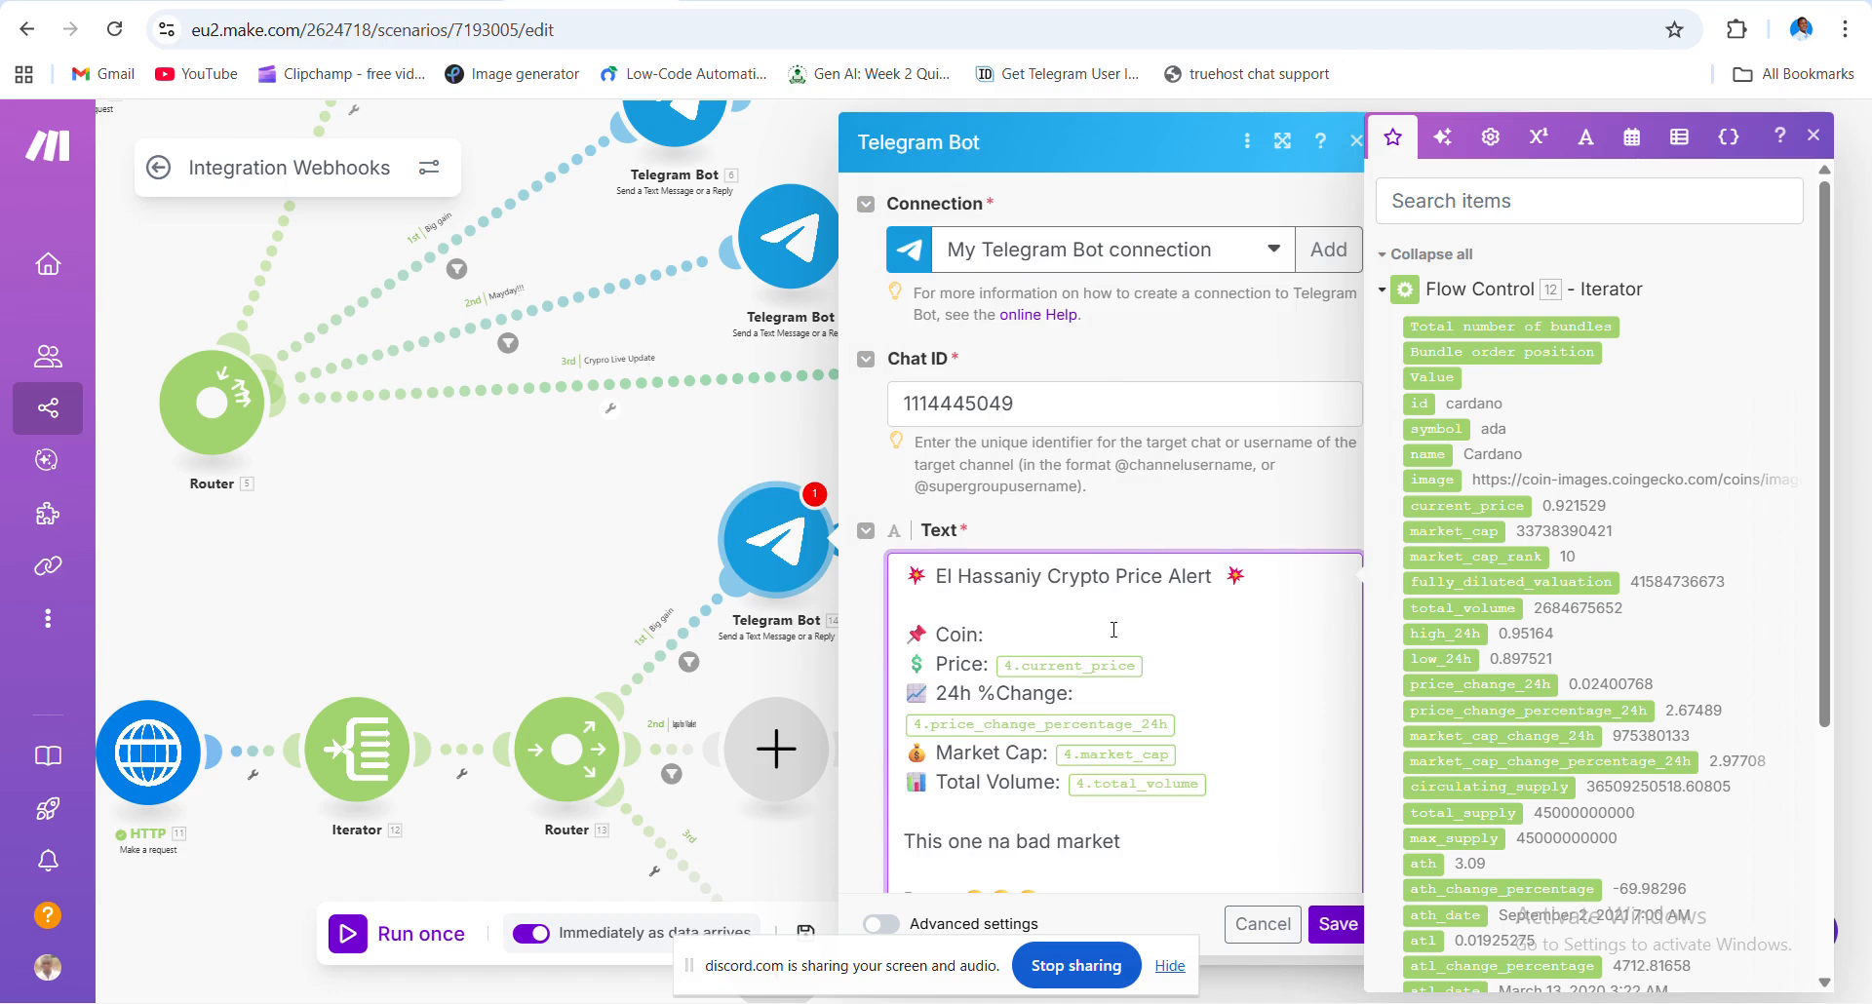
key(BackSpace)
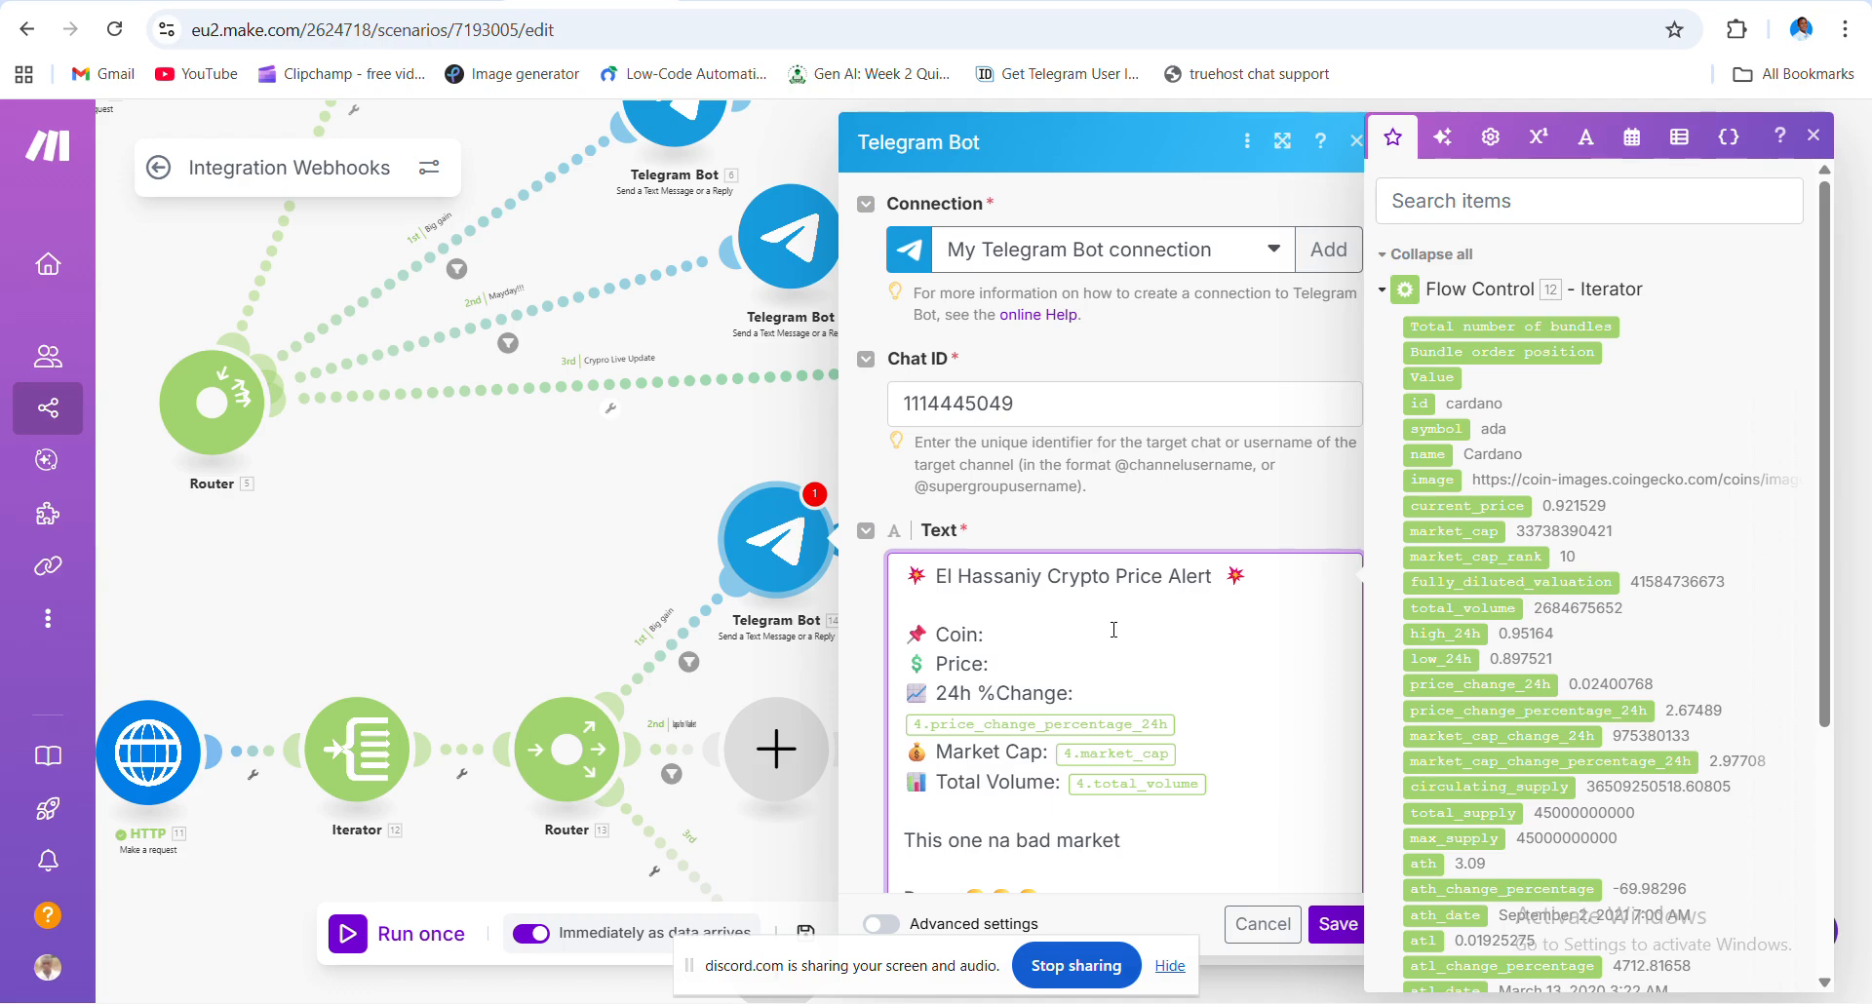
key(BackSpace)
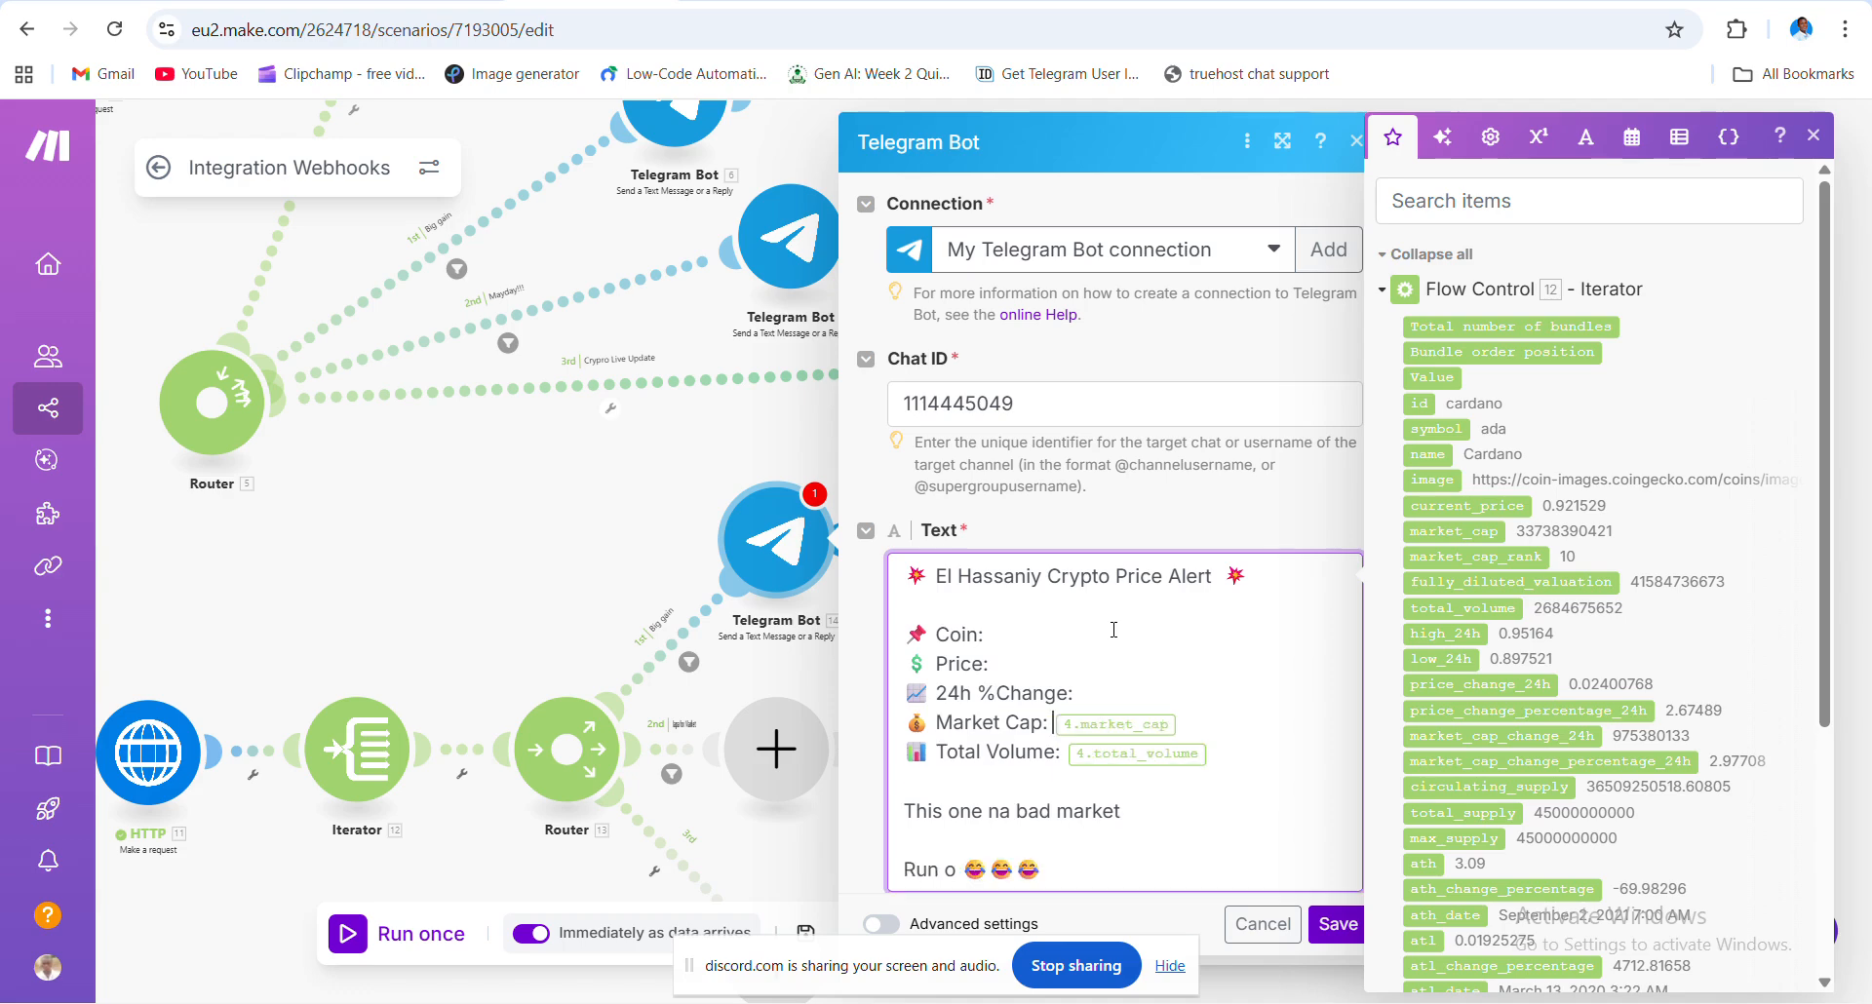
key(BackSpace)
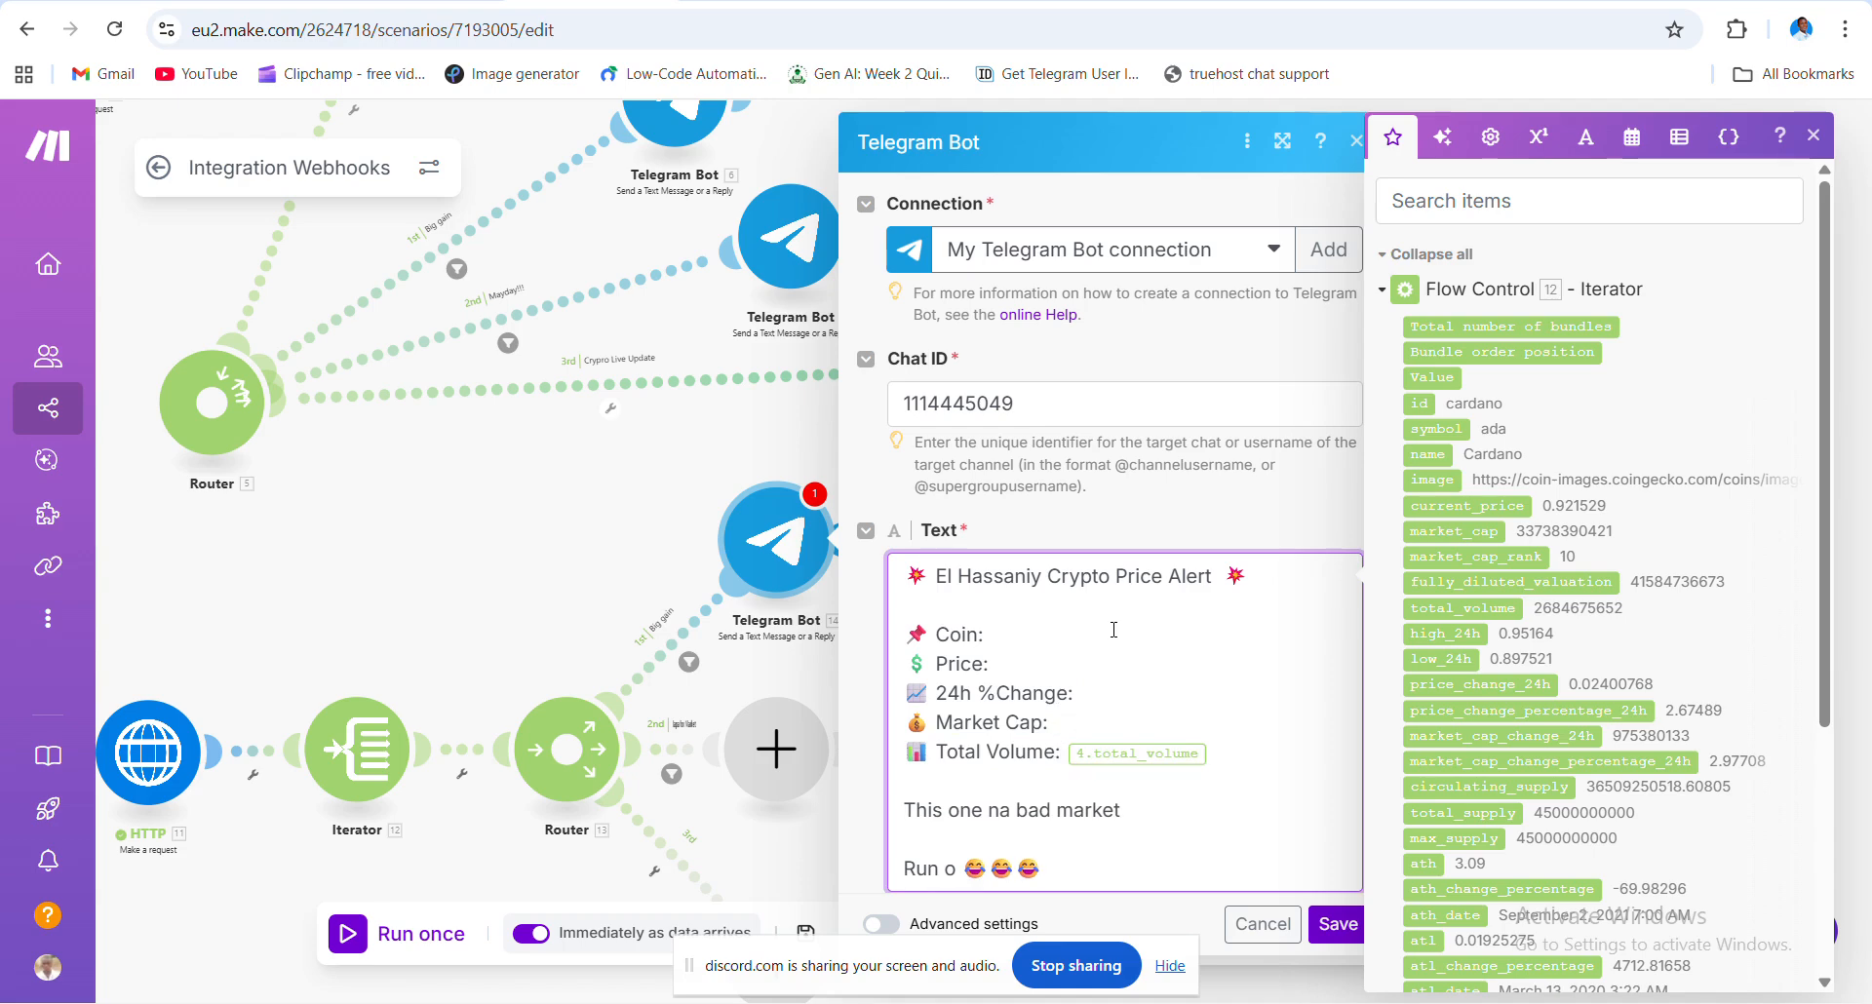
key(BackSpace)
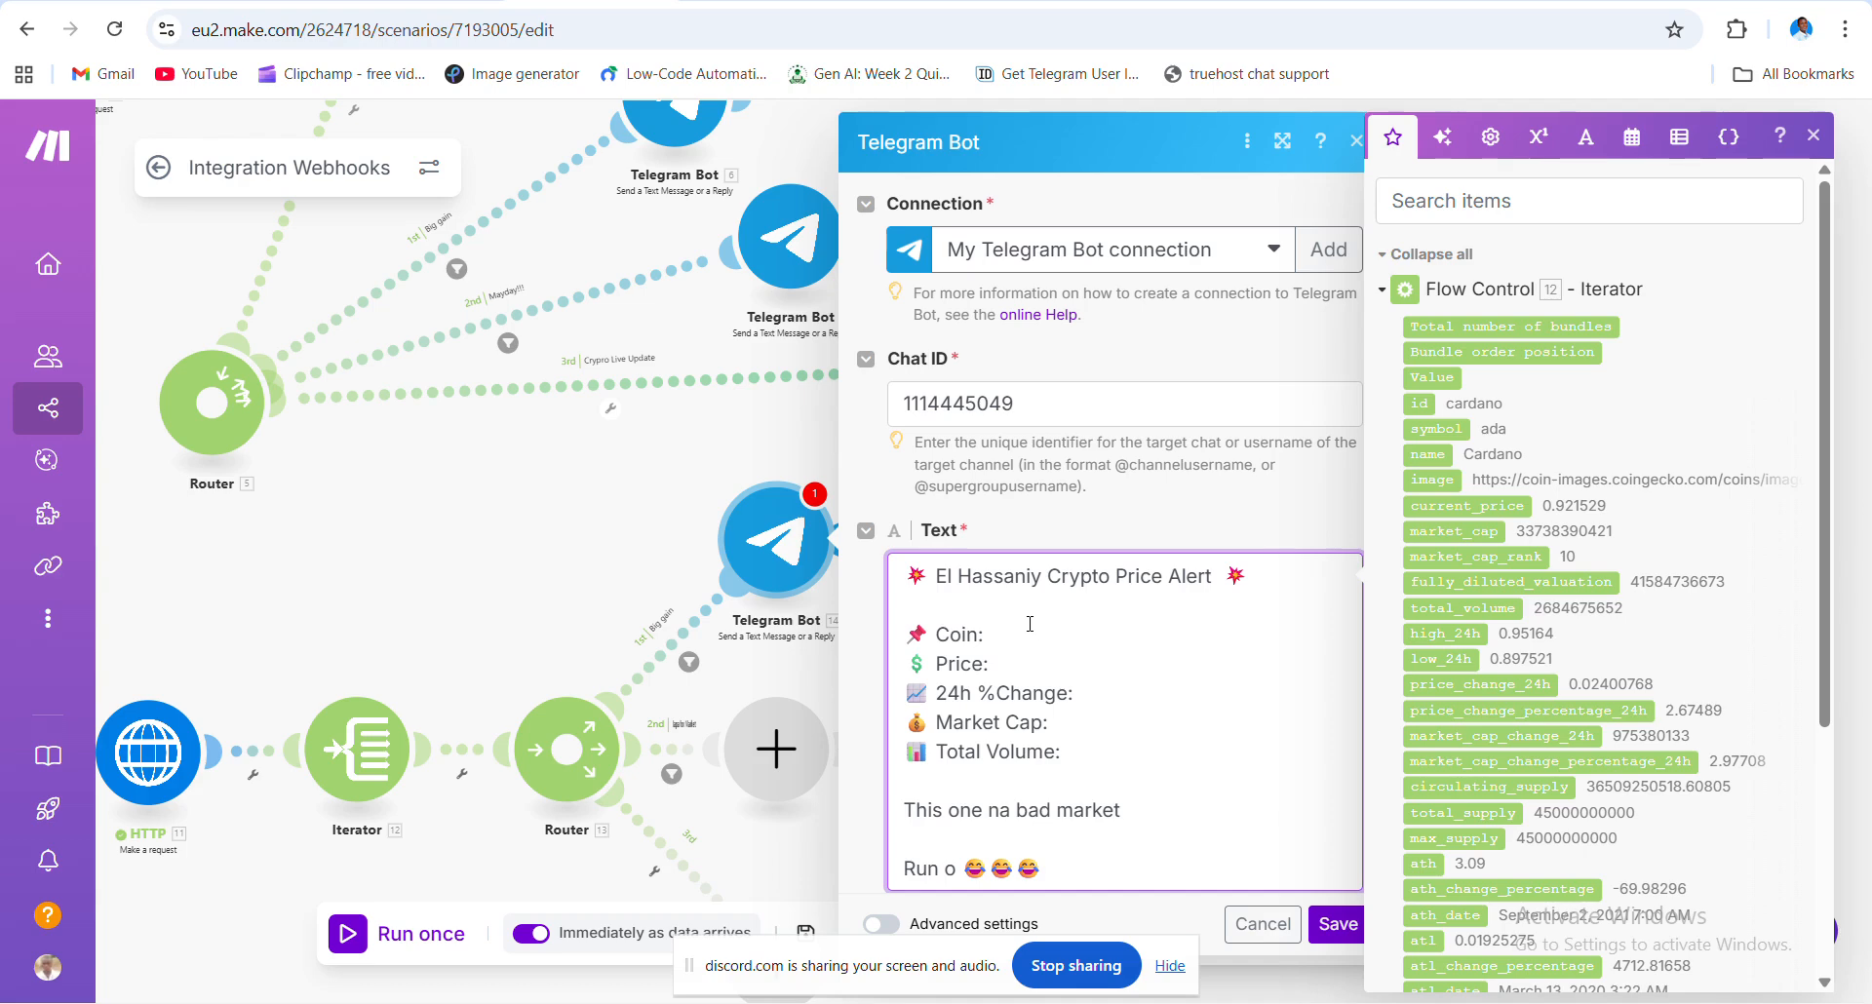
click(1032, 631)
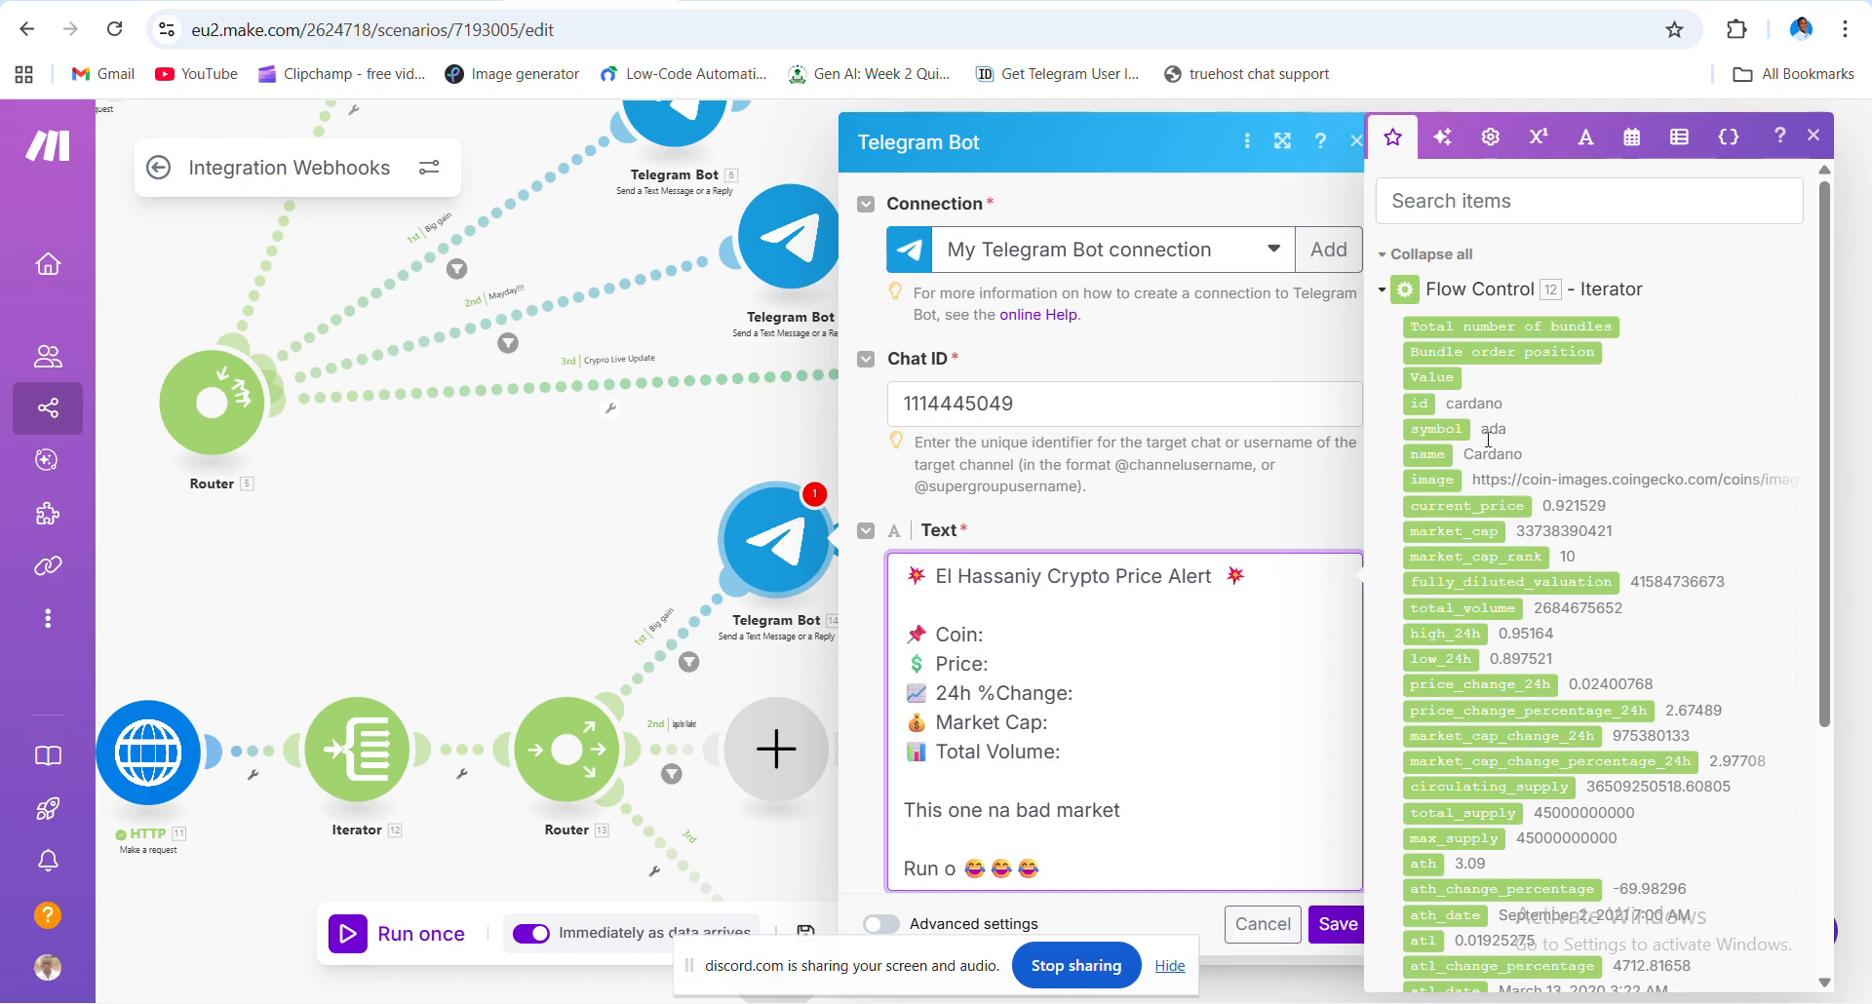
- Map Iterator name, current_price, price_change_percentage_24h, market_cap_rank and total_volume into the alert, then save
click(1429, 456)
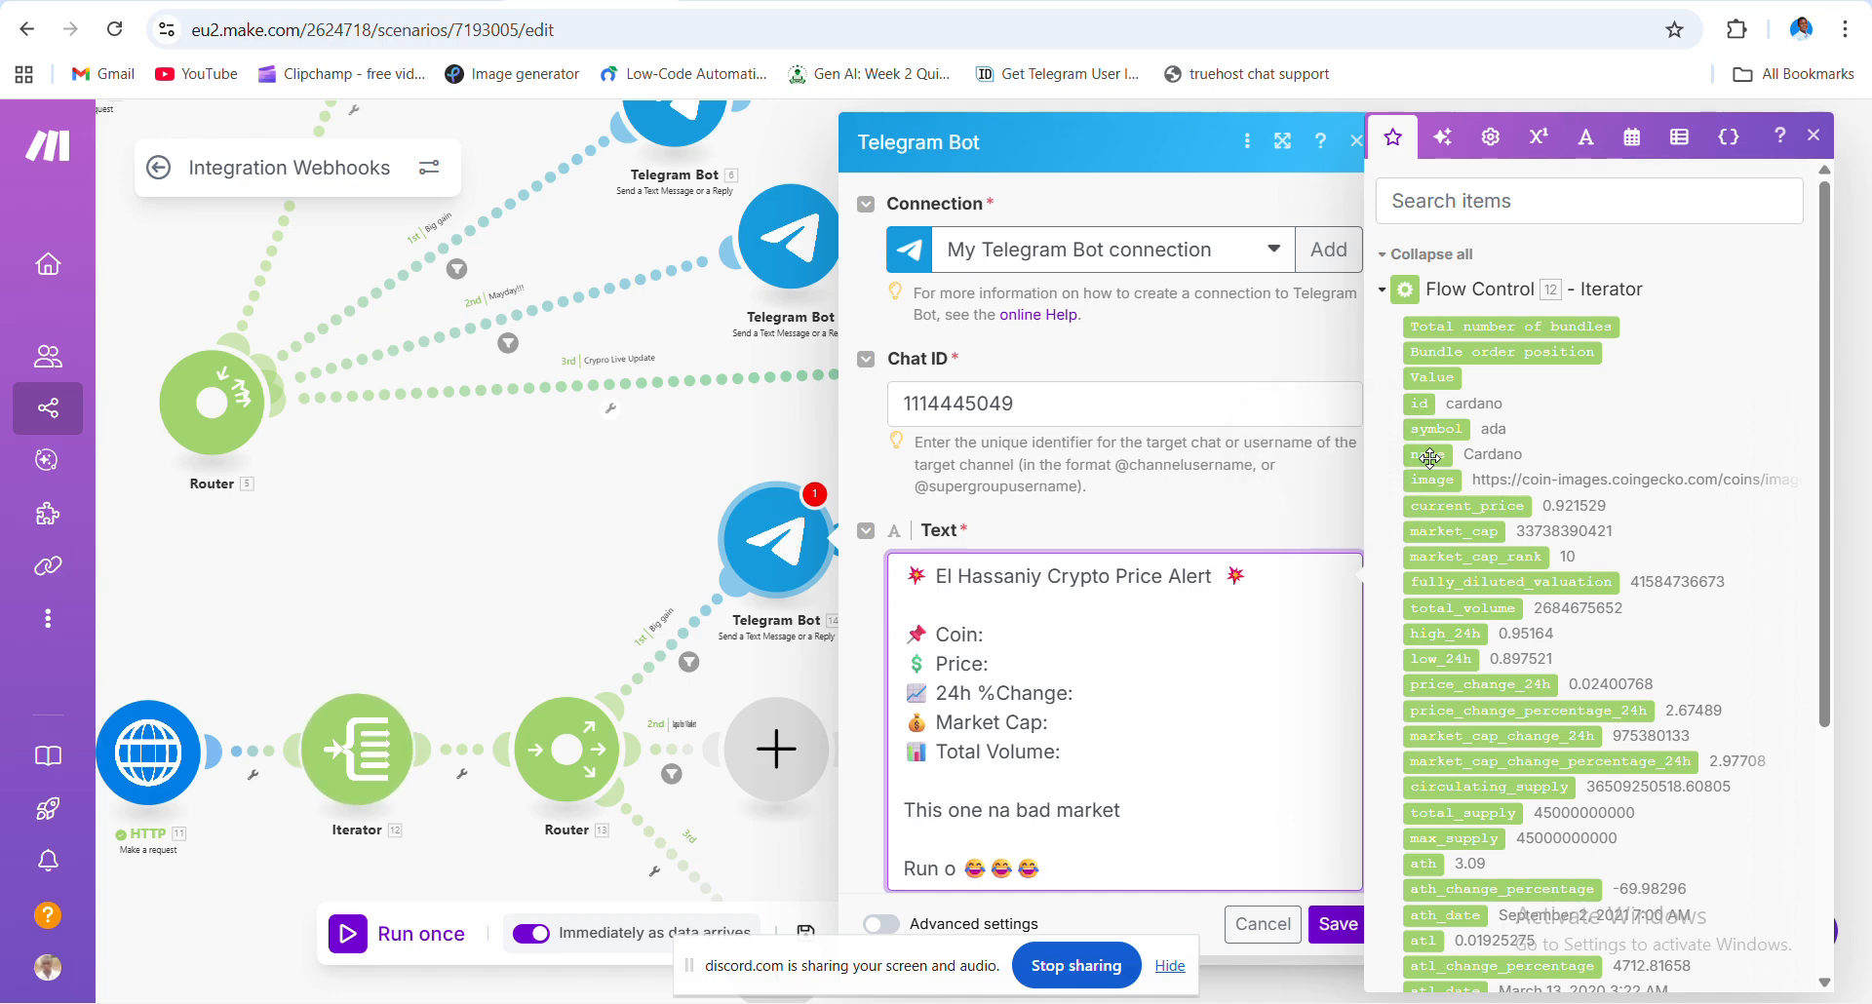
click(1090, 674)
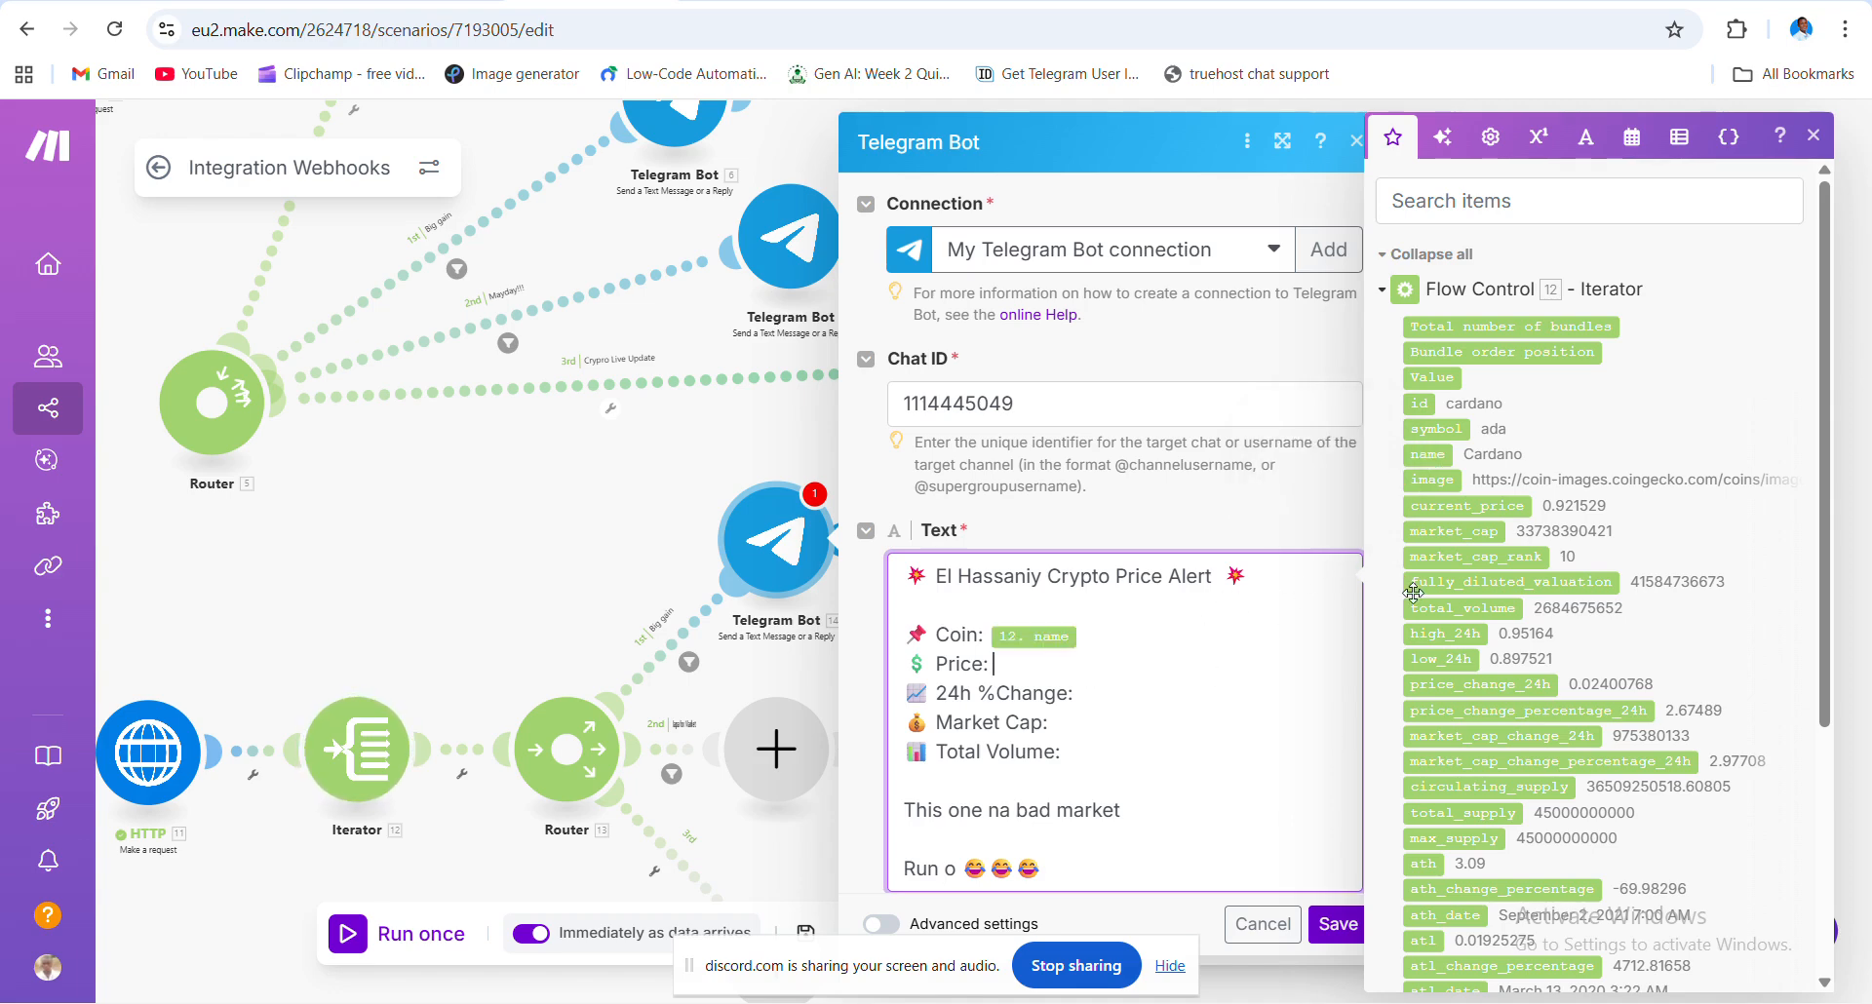
click(1458, 513)
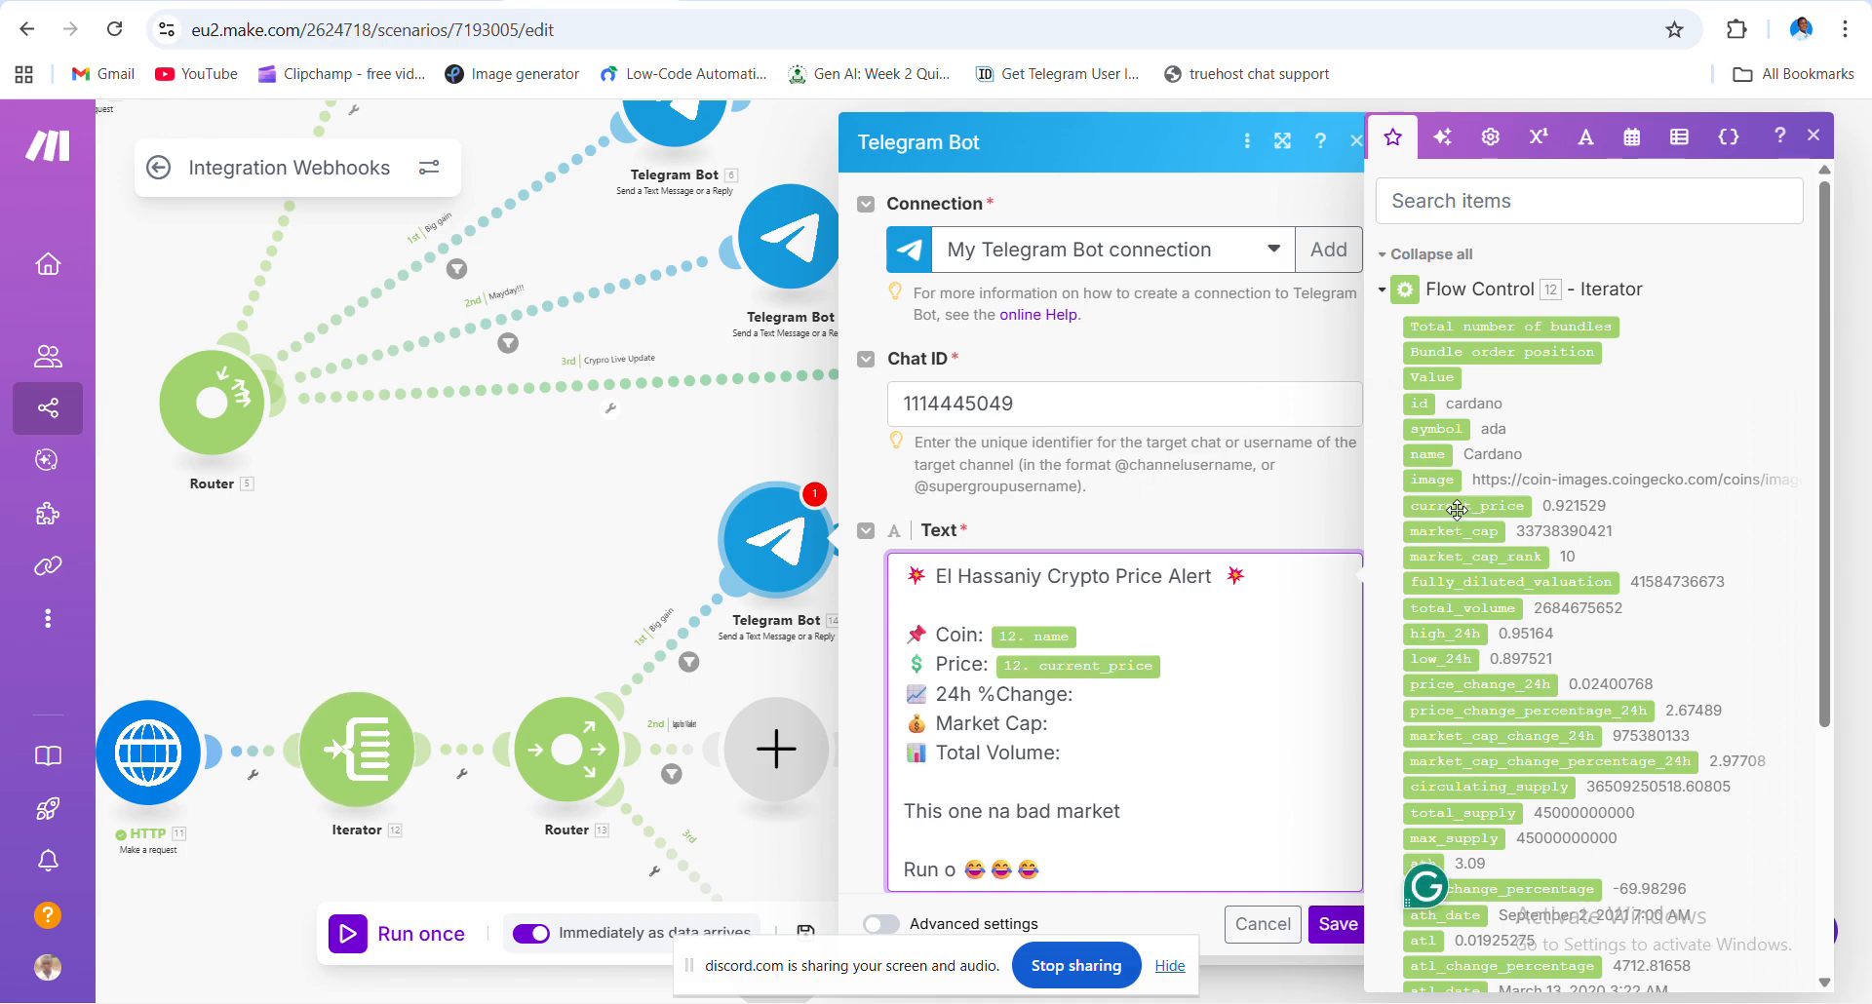
click(1179, 694)
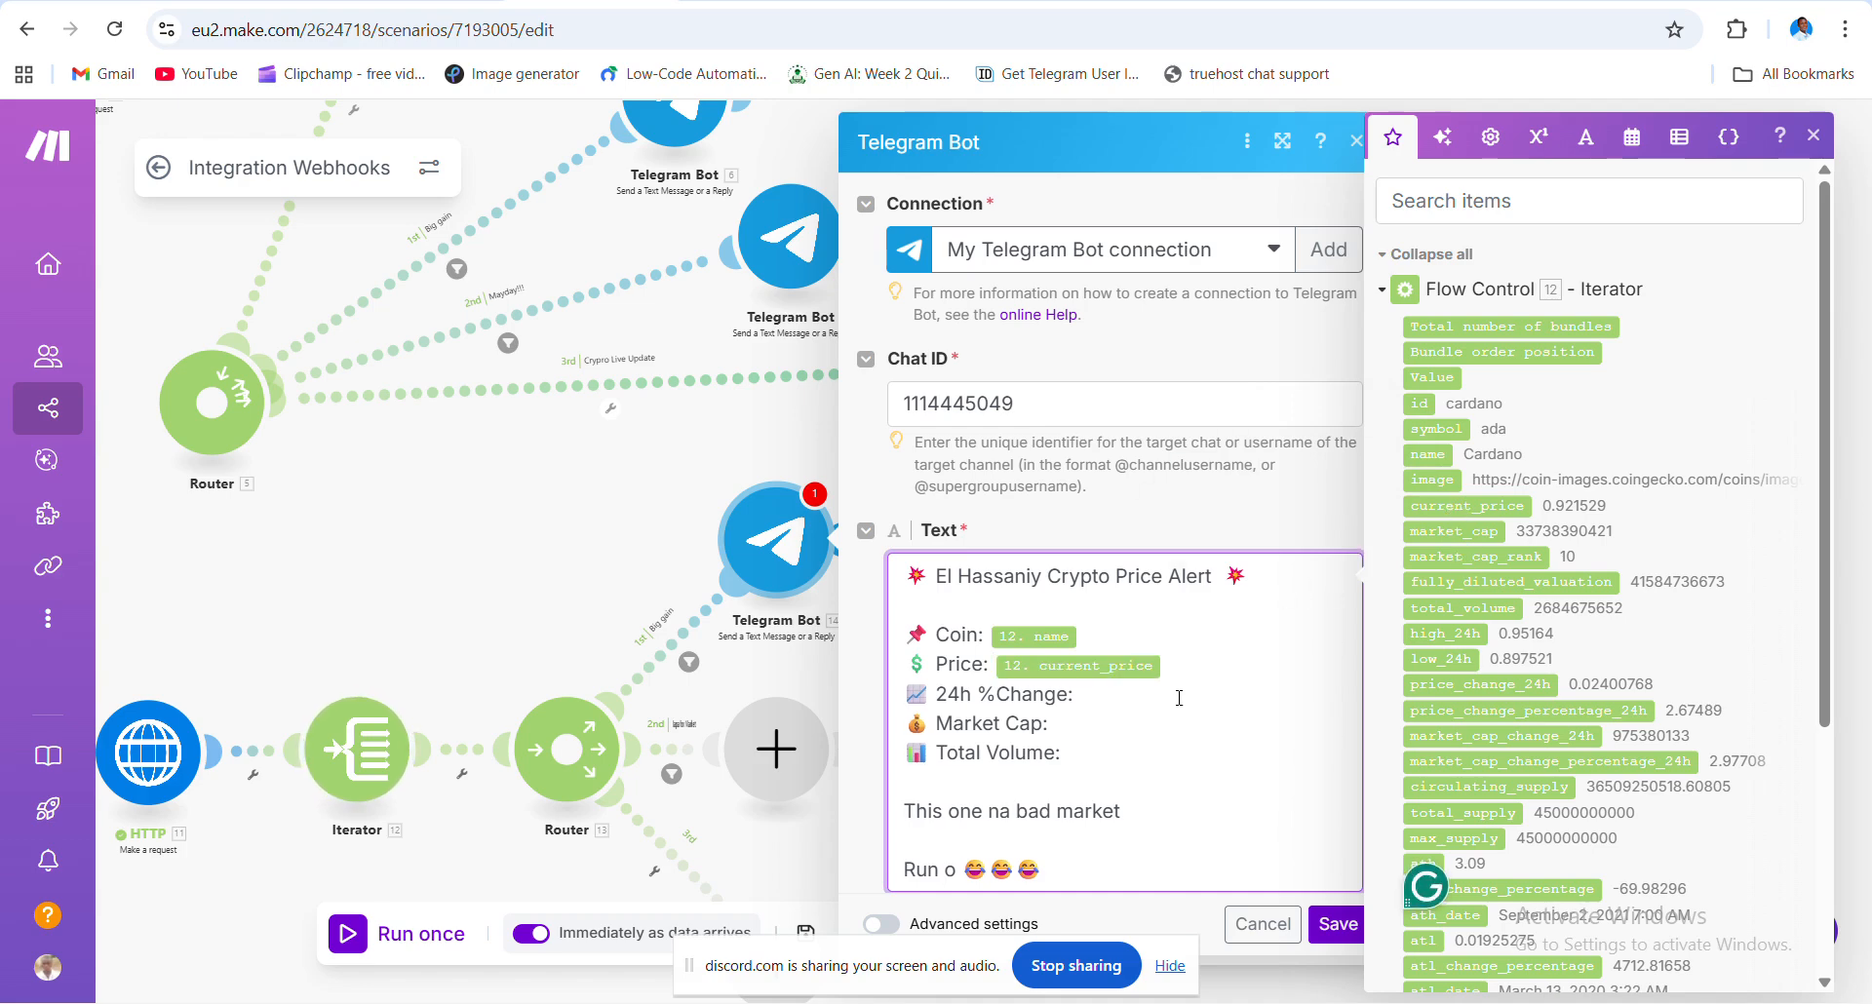
click(1496, 711)
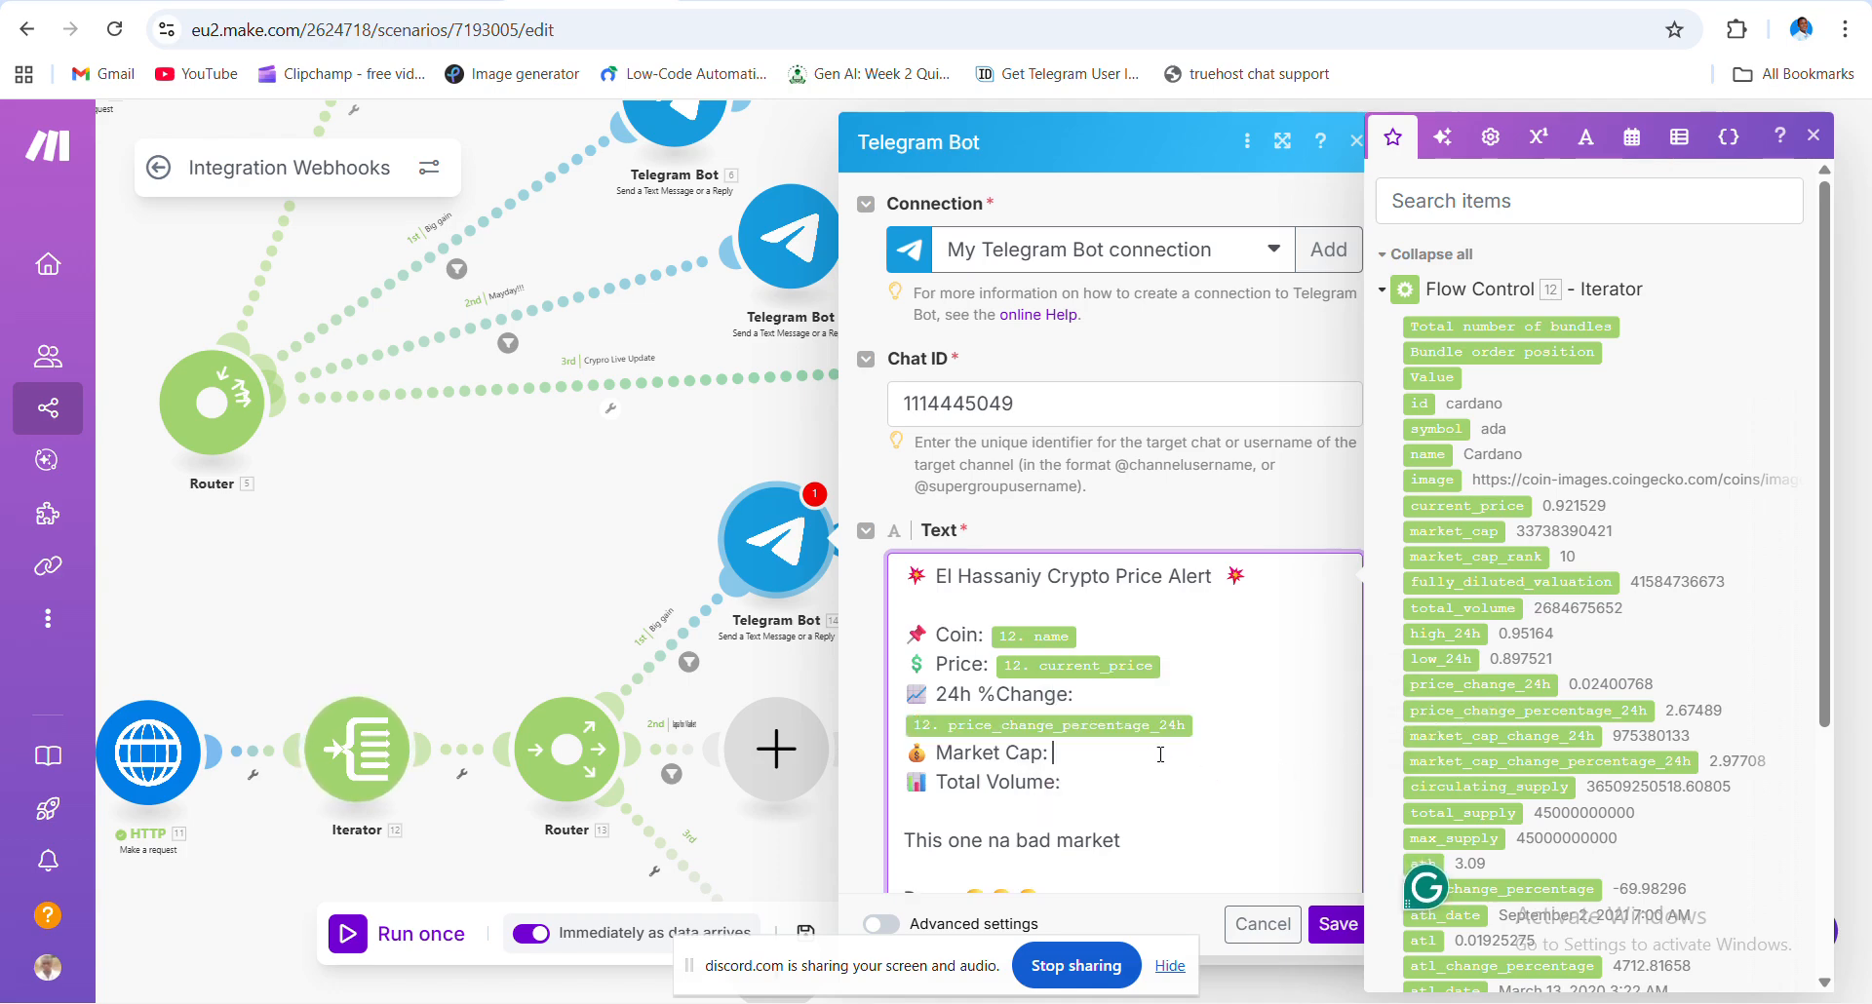
click(1469, 561)
click(1176, 786)
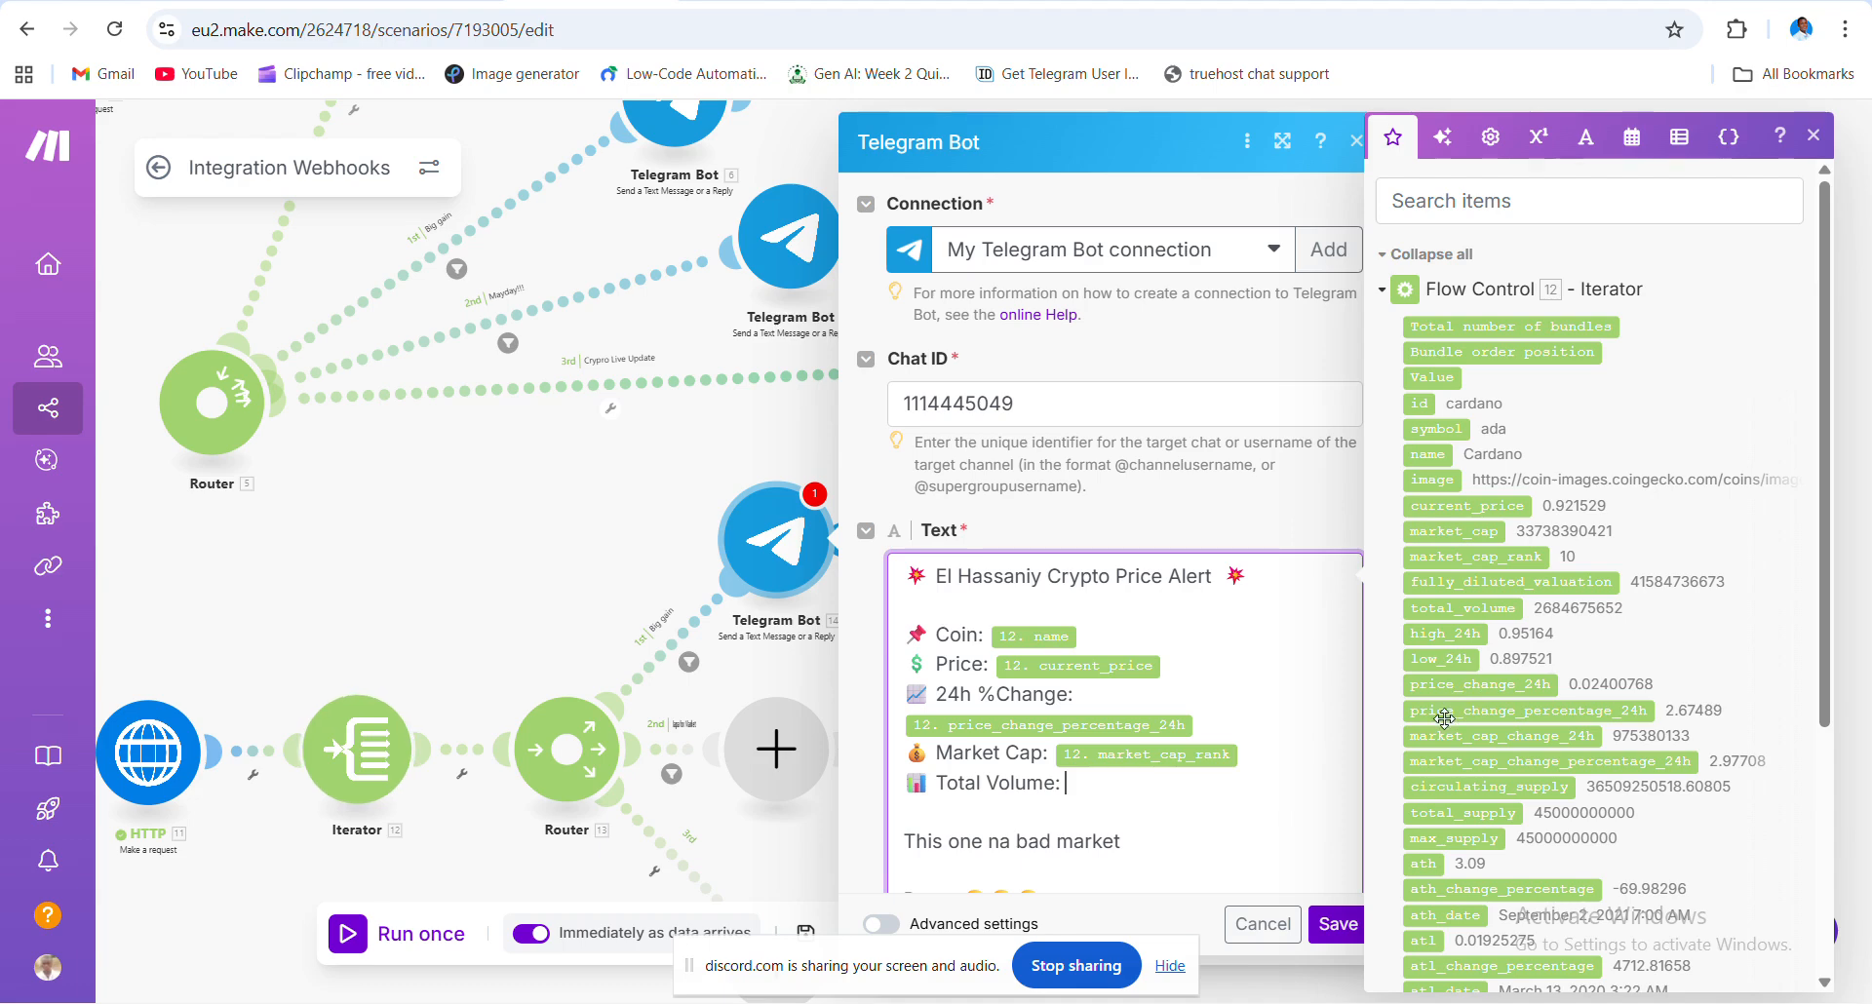
click(1454, 605)
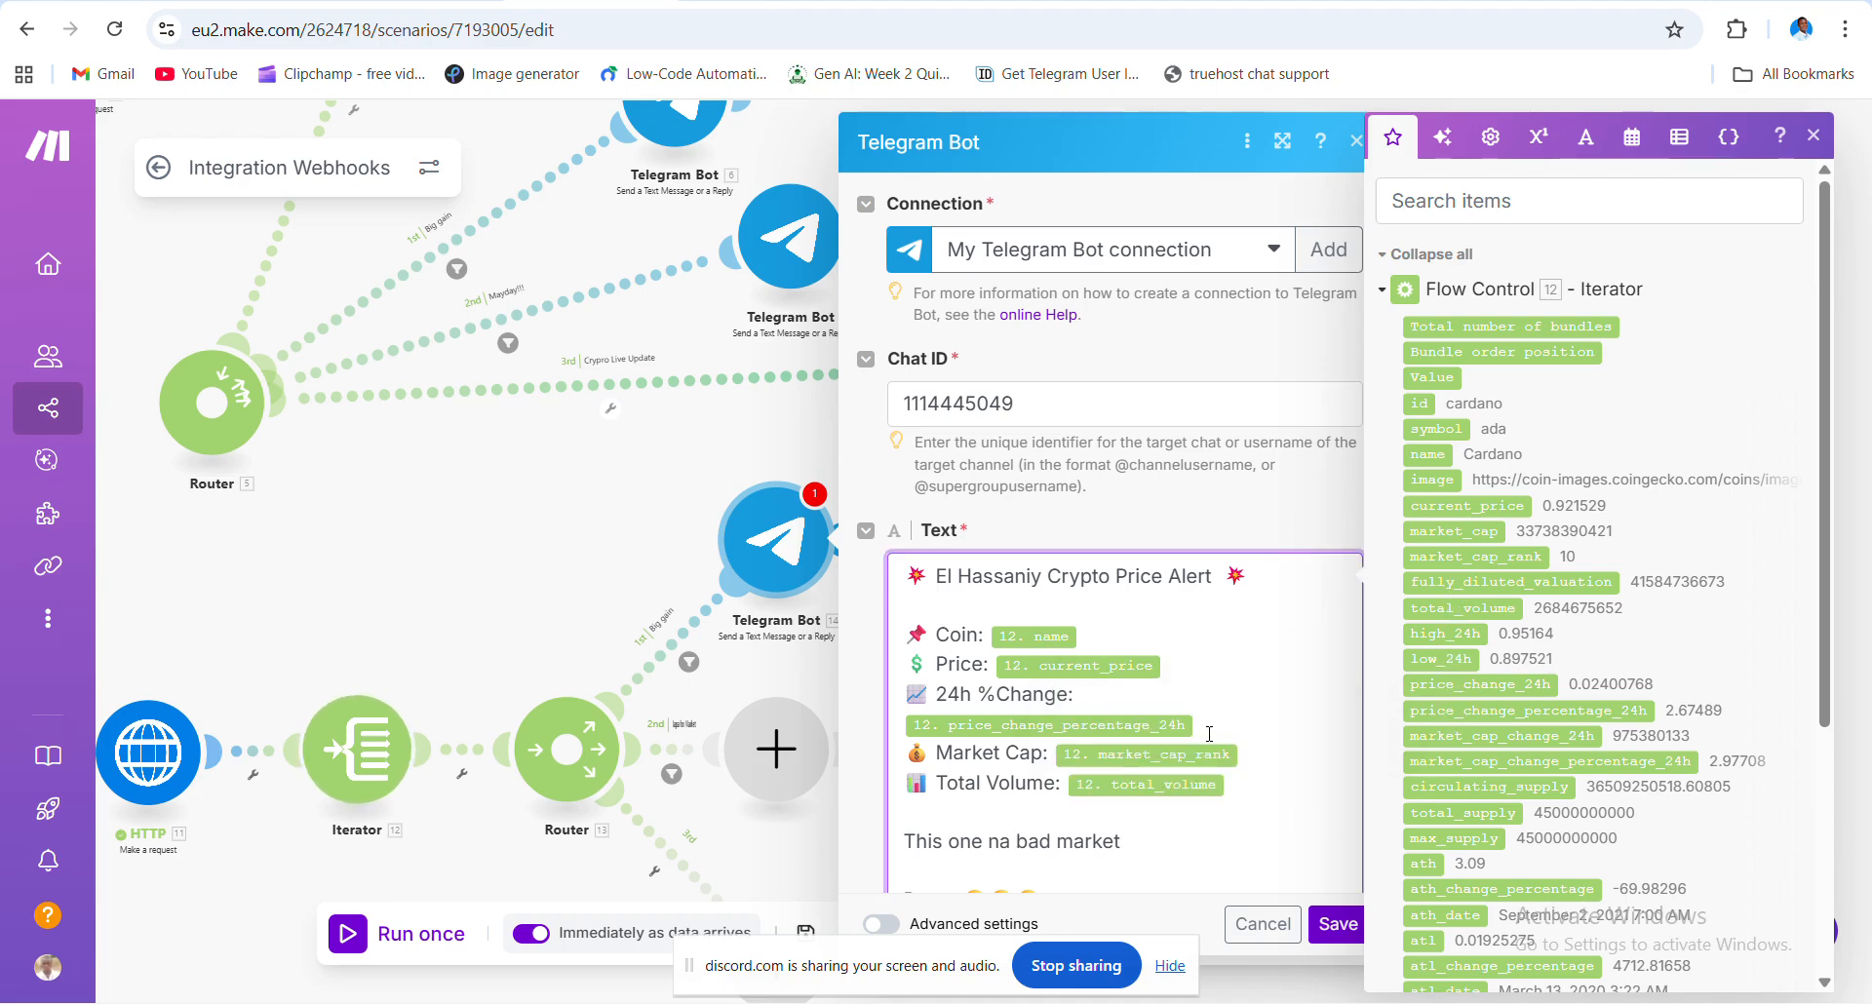
click(1339, 924)
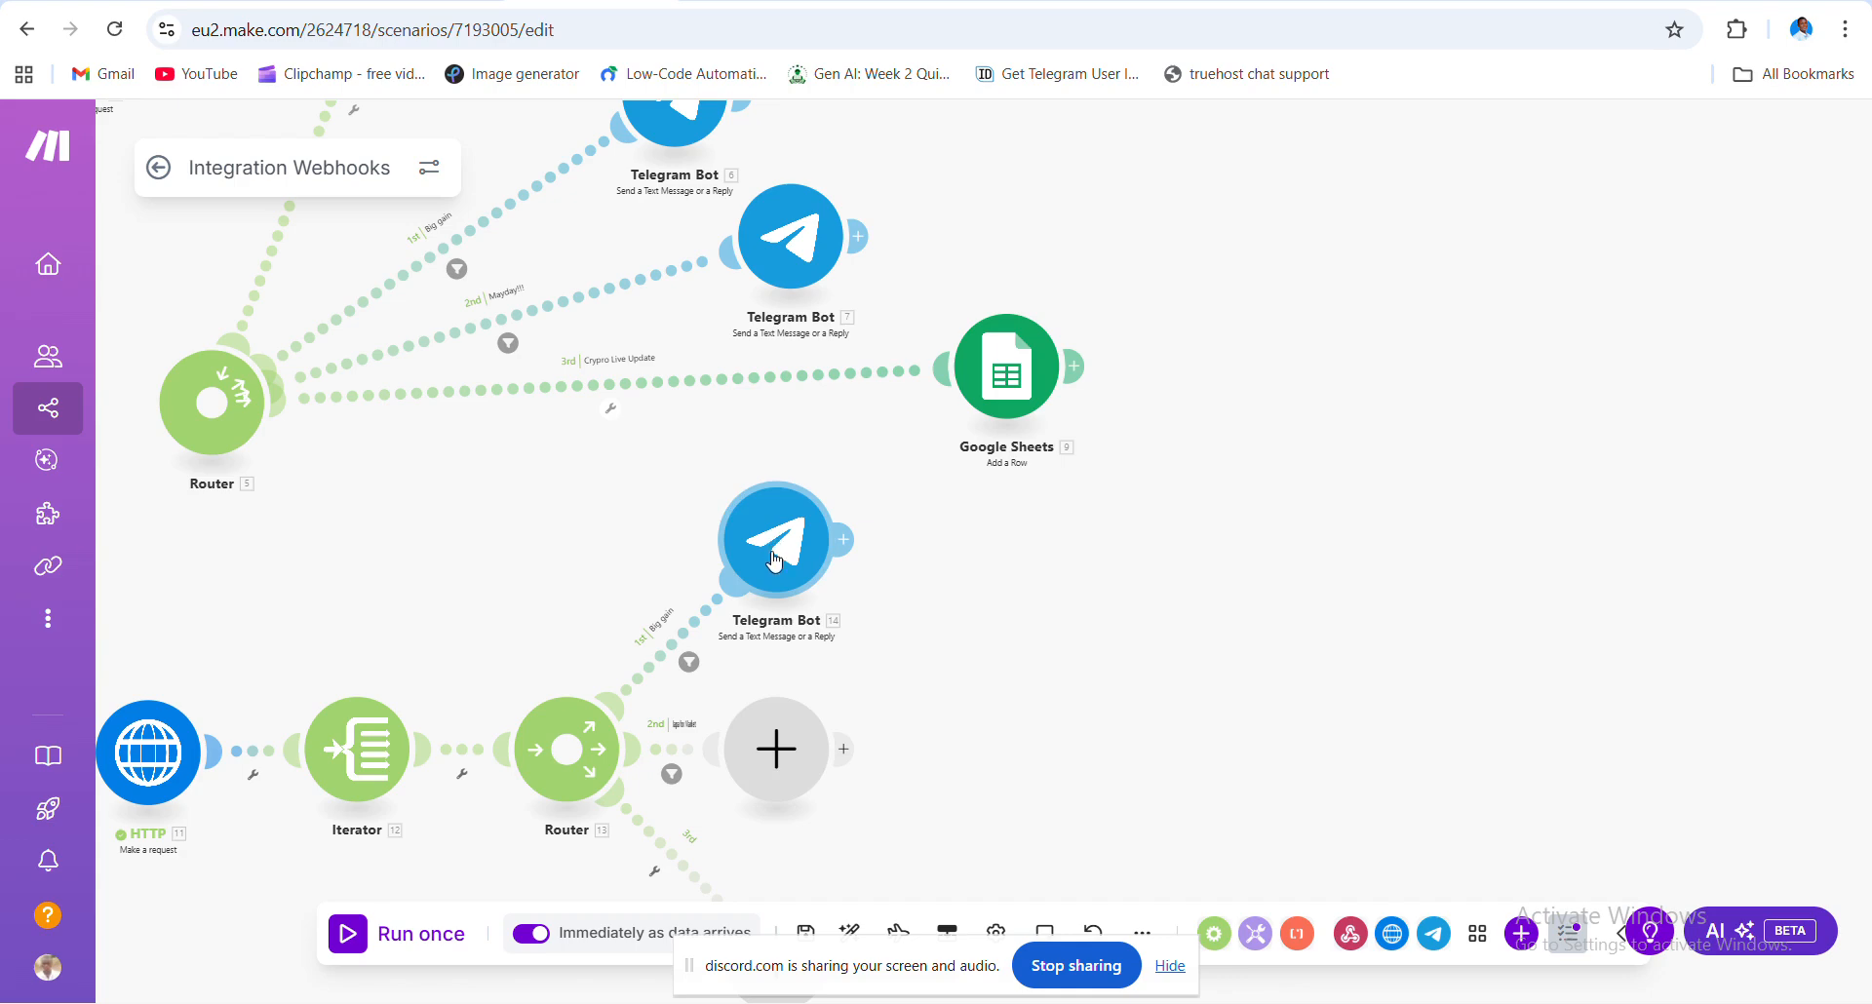
- Add a Telegram Bot 'Send a Text Message or a Reply' module using My Telegram Bot connection
click(777, 773)
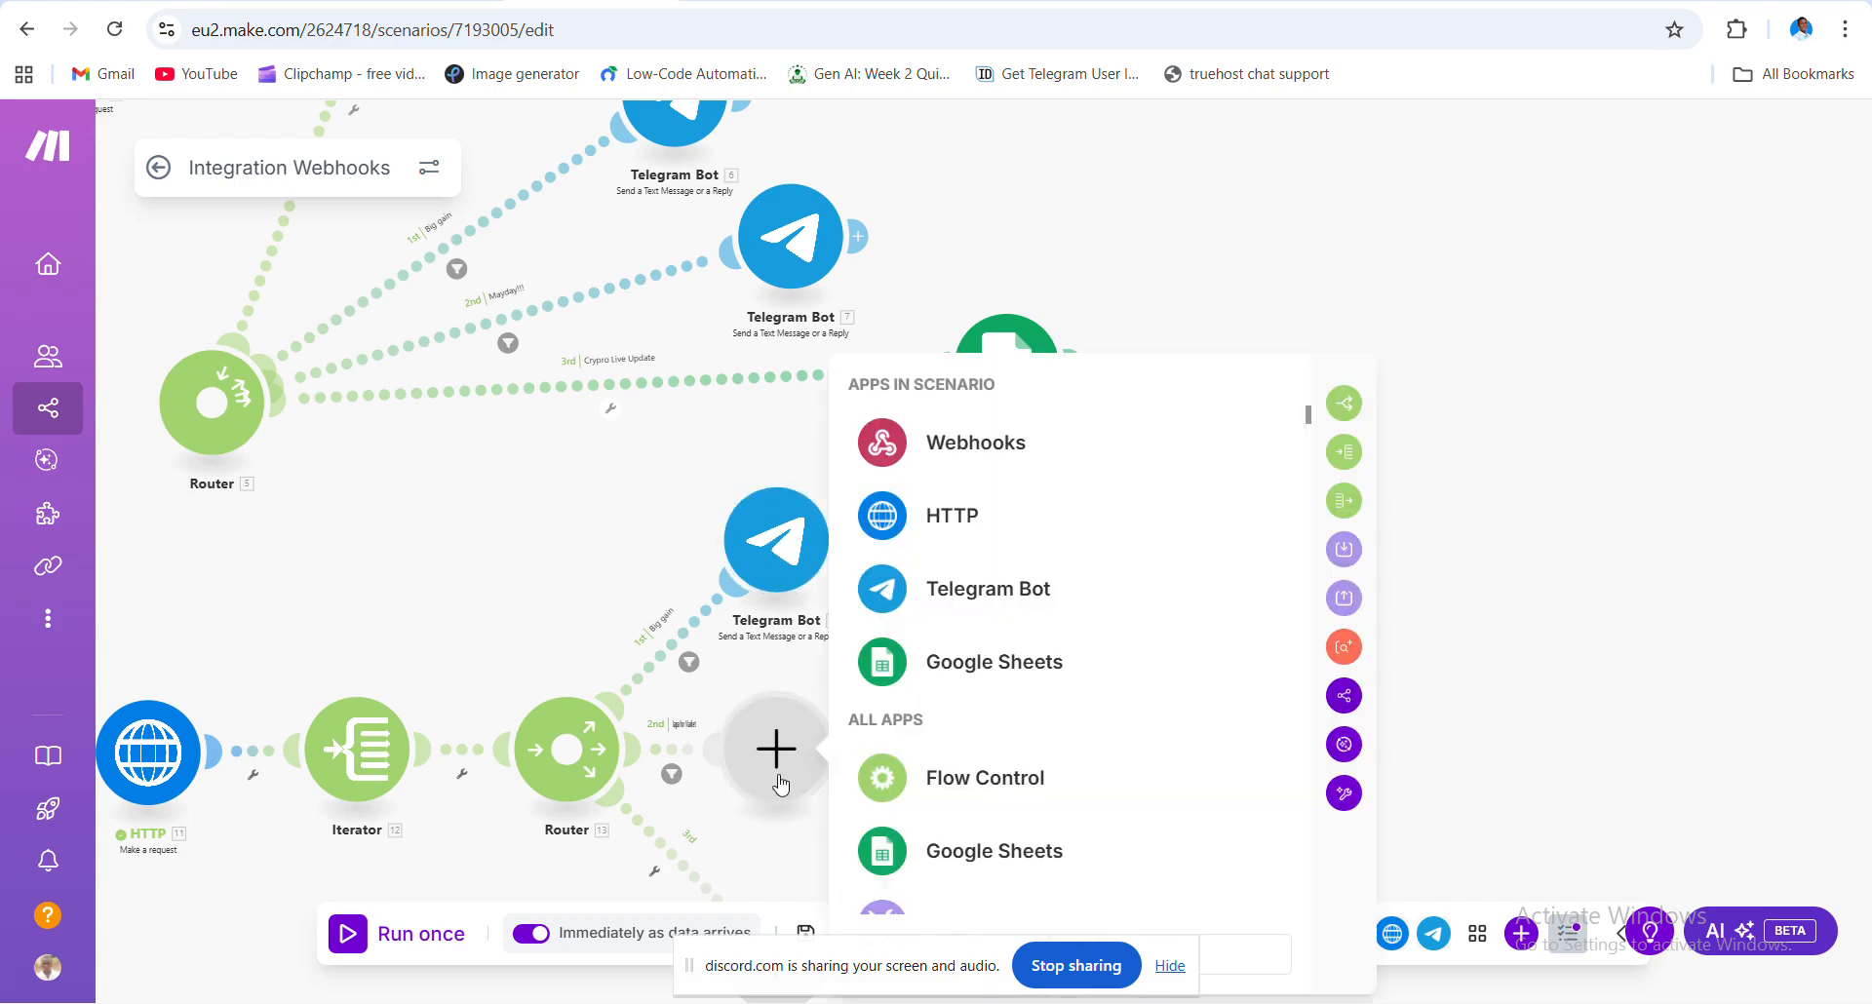
click(1055, 577)
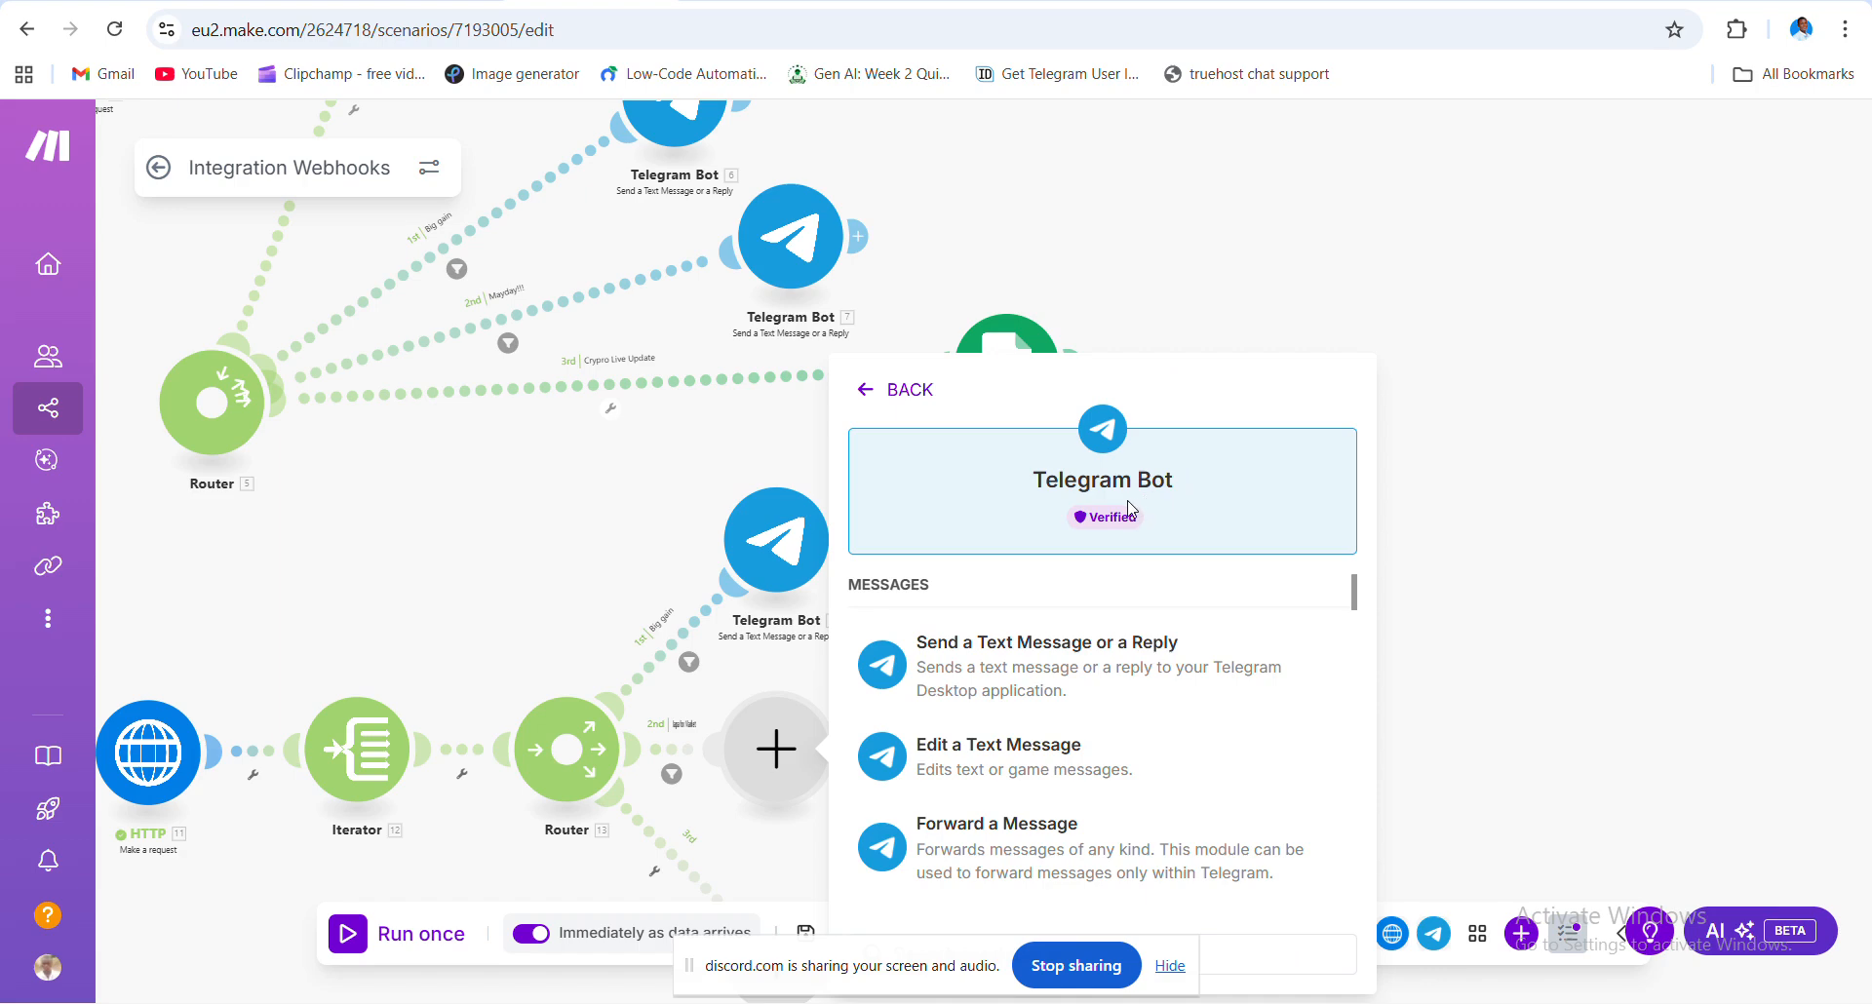
click(1070, 647)
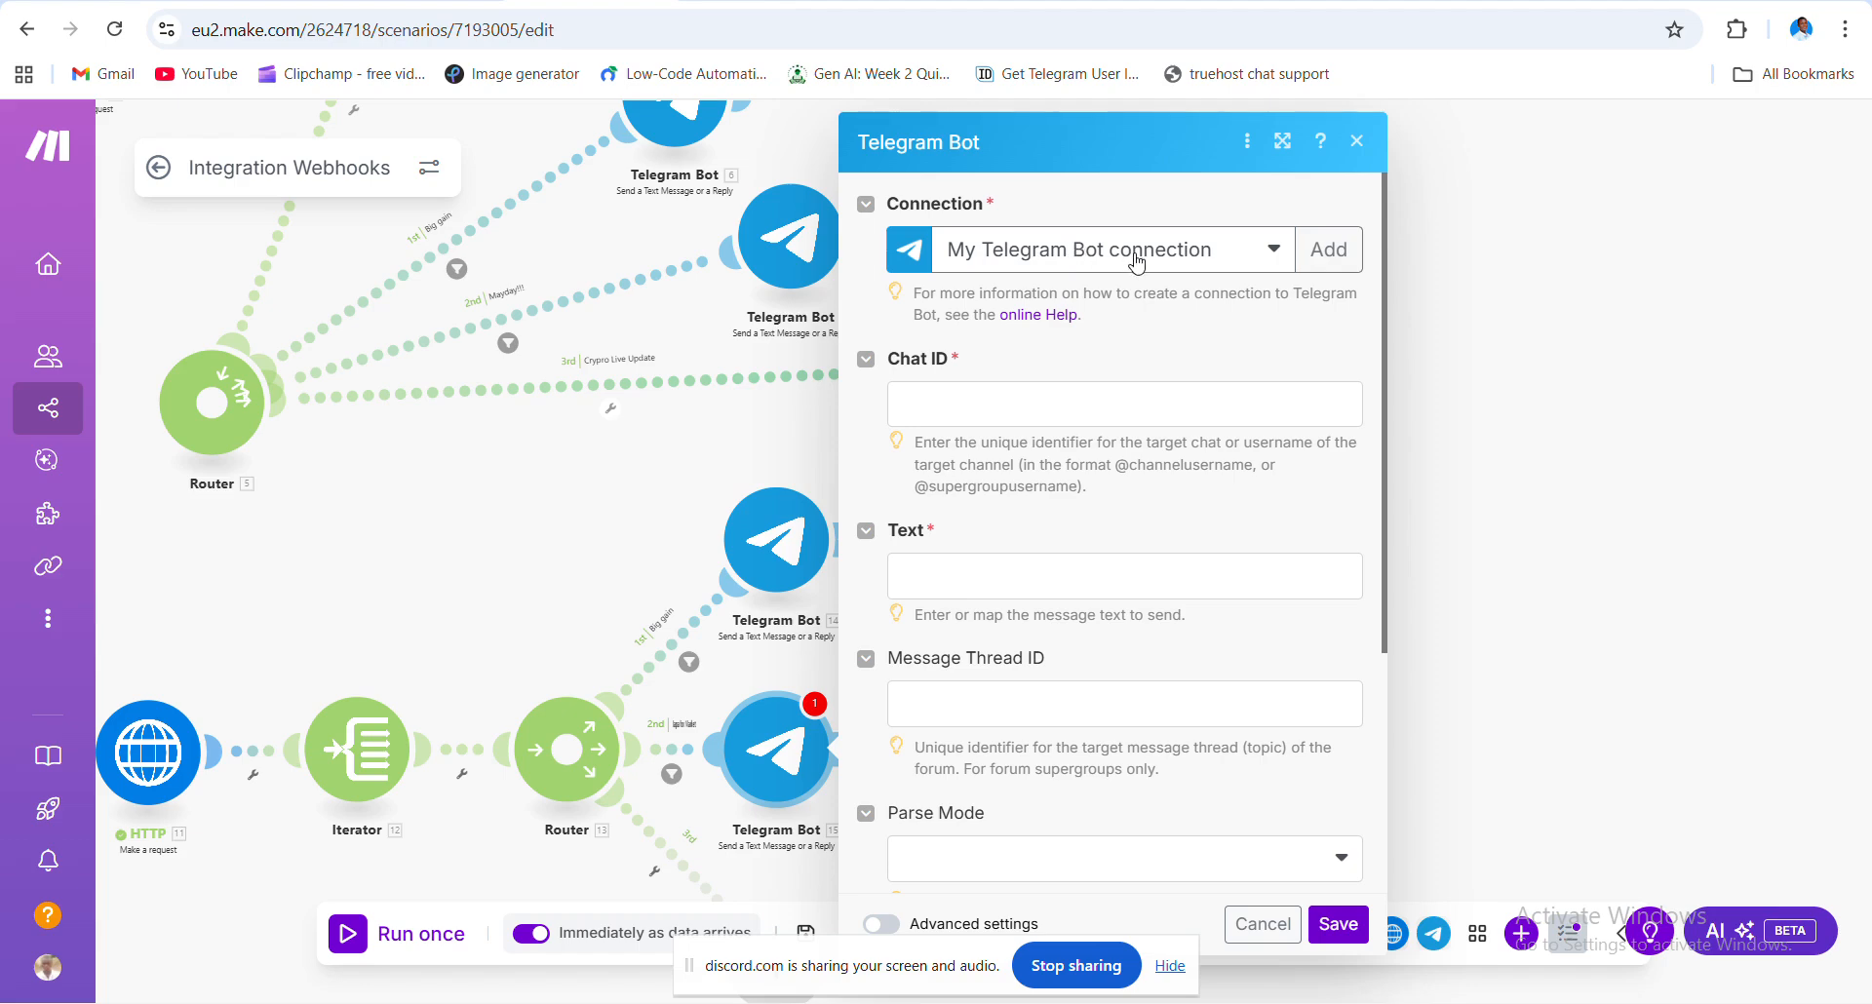
click(1277, 251)
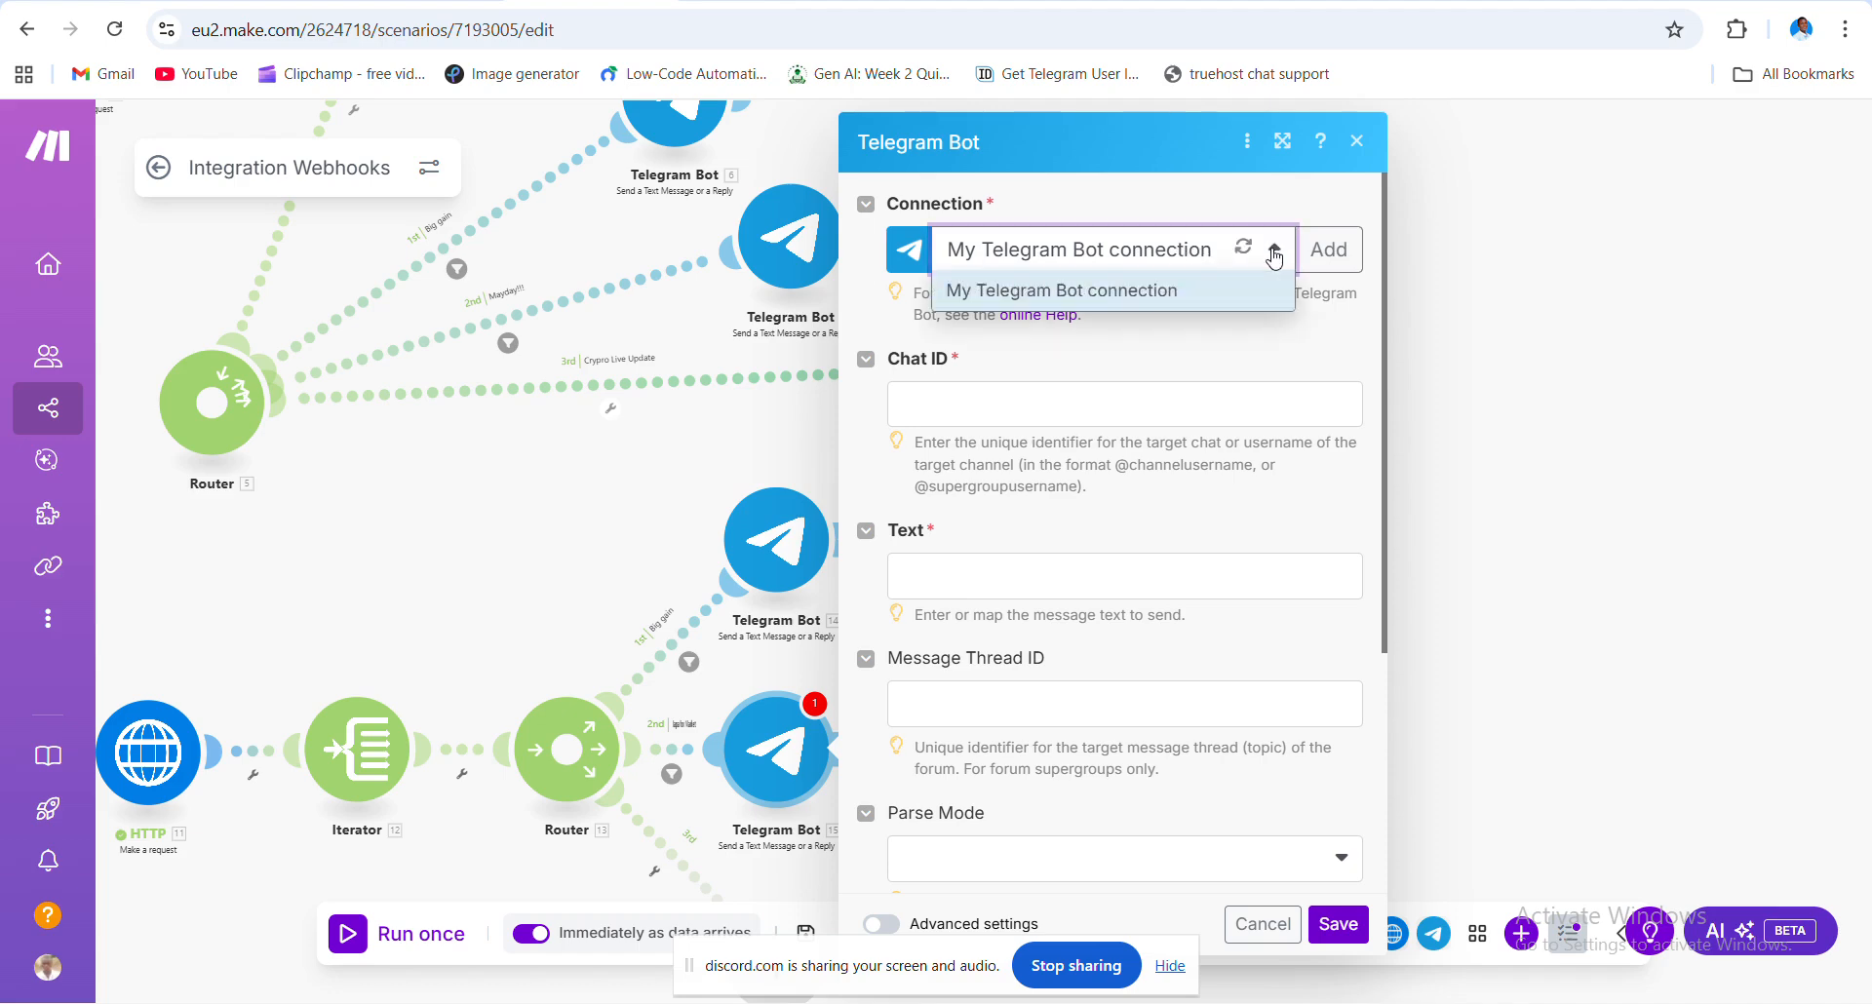
click(1297, 351)
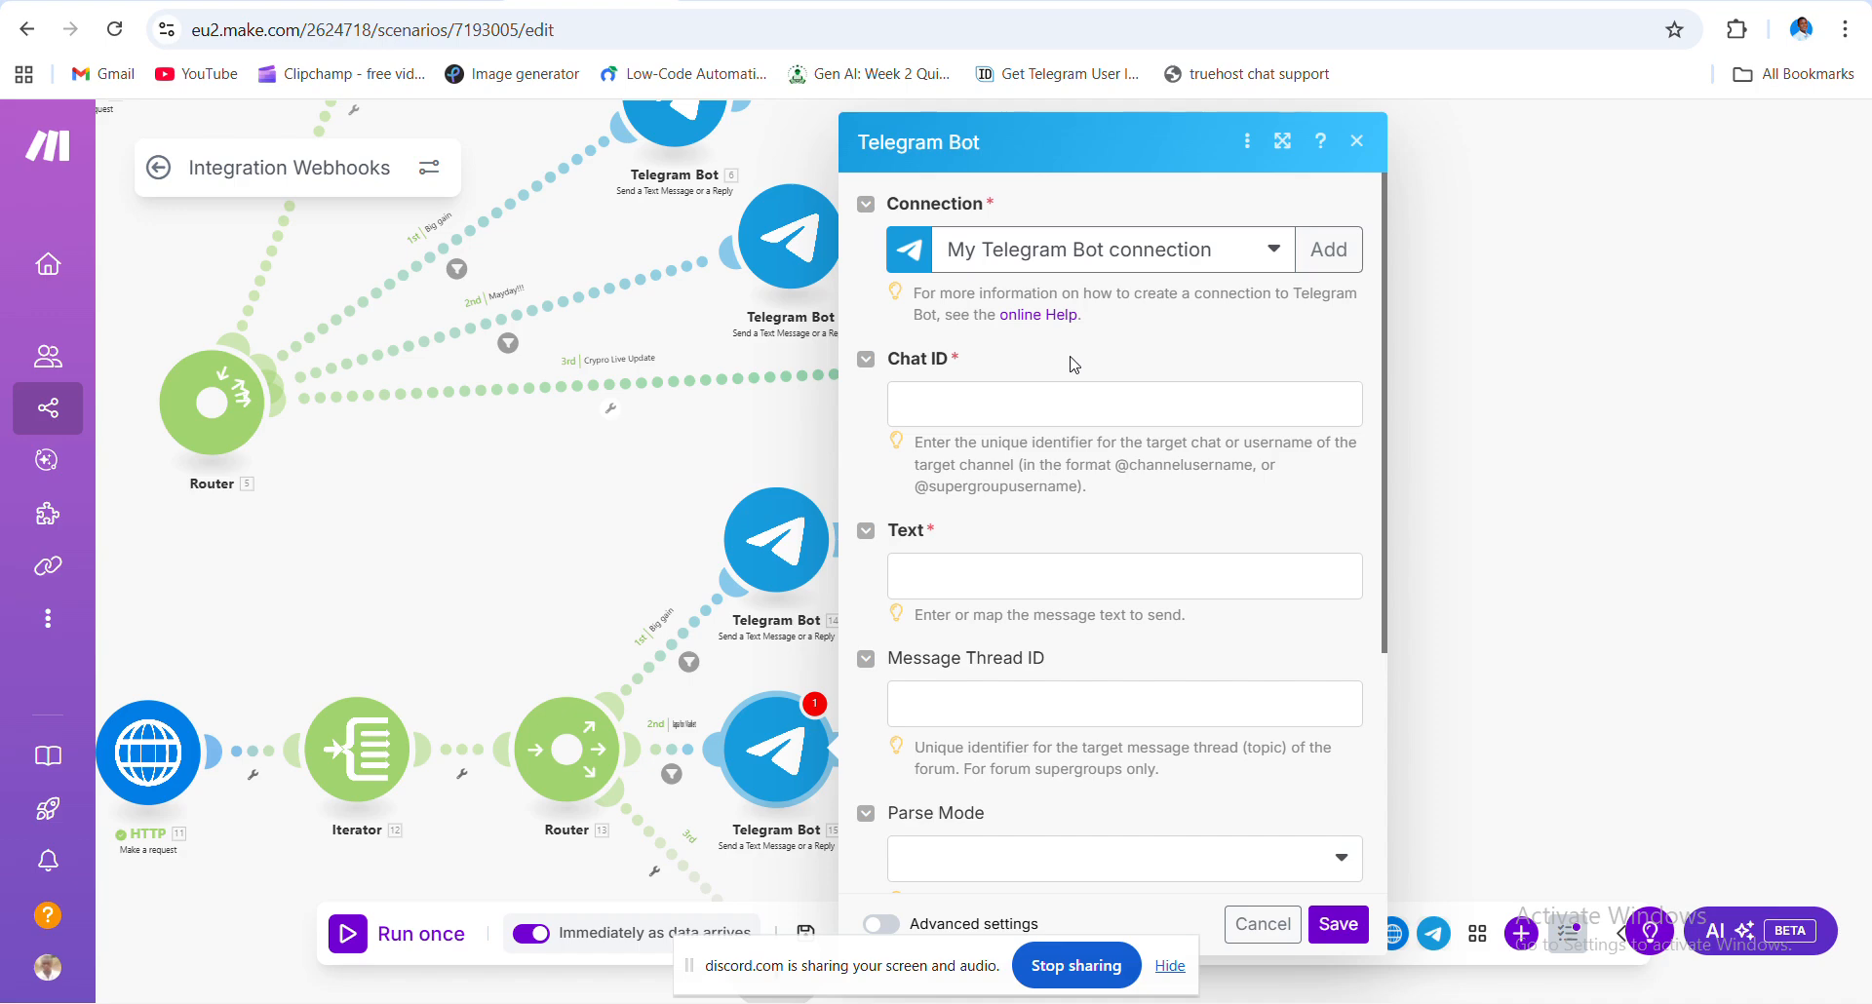
mouse_move(1757, 995)
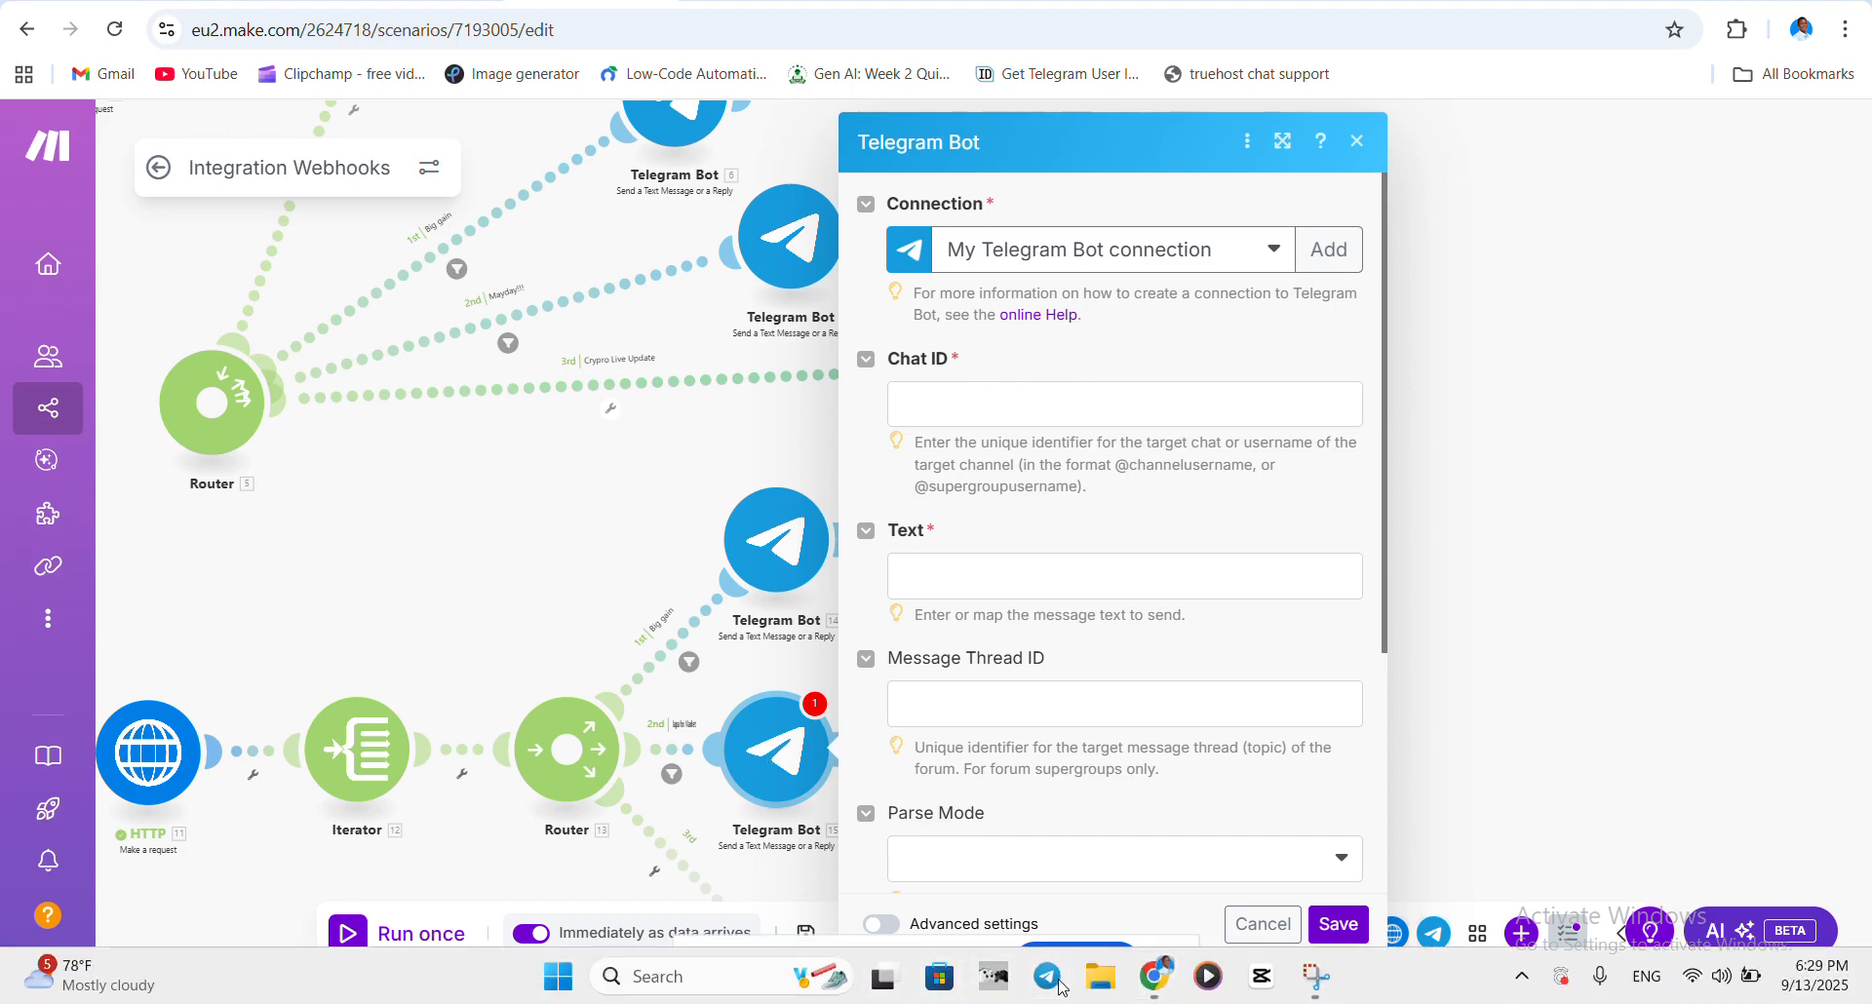
- In Telegram Desktop, switch to the second account and open the crypto update bot's chat
click(1047, 976)
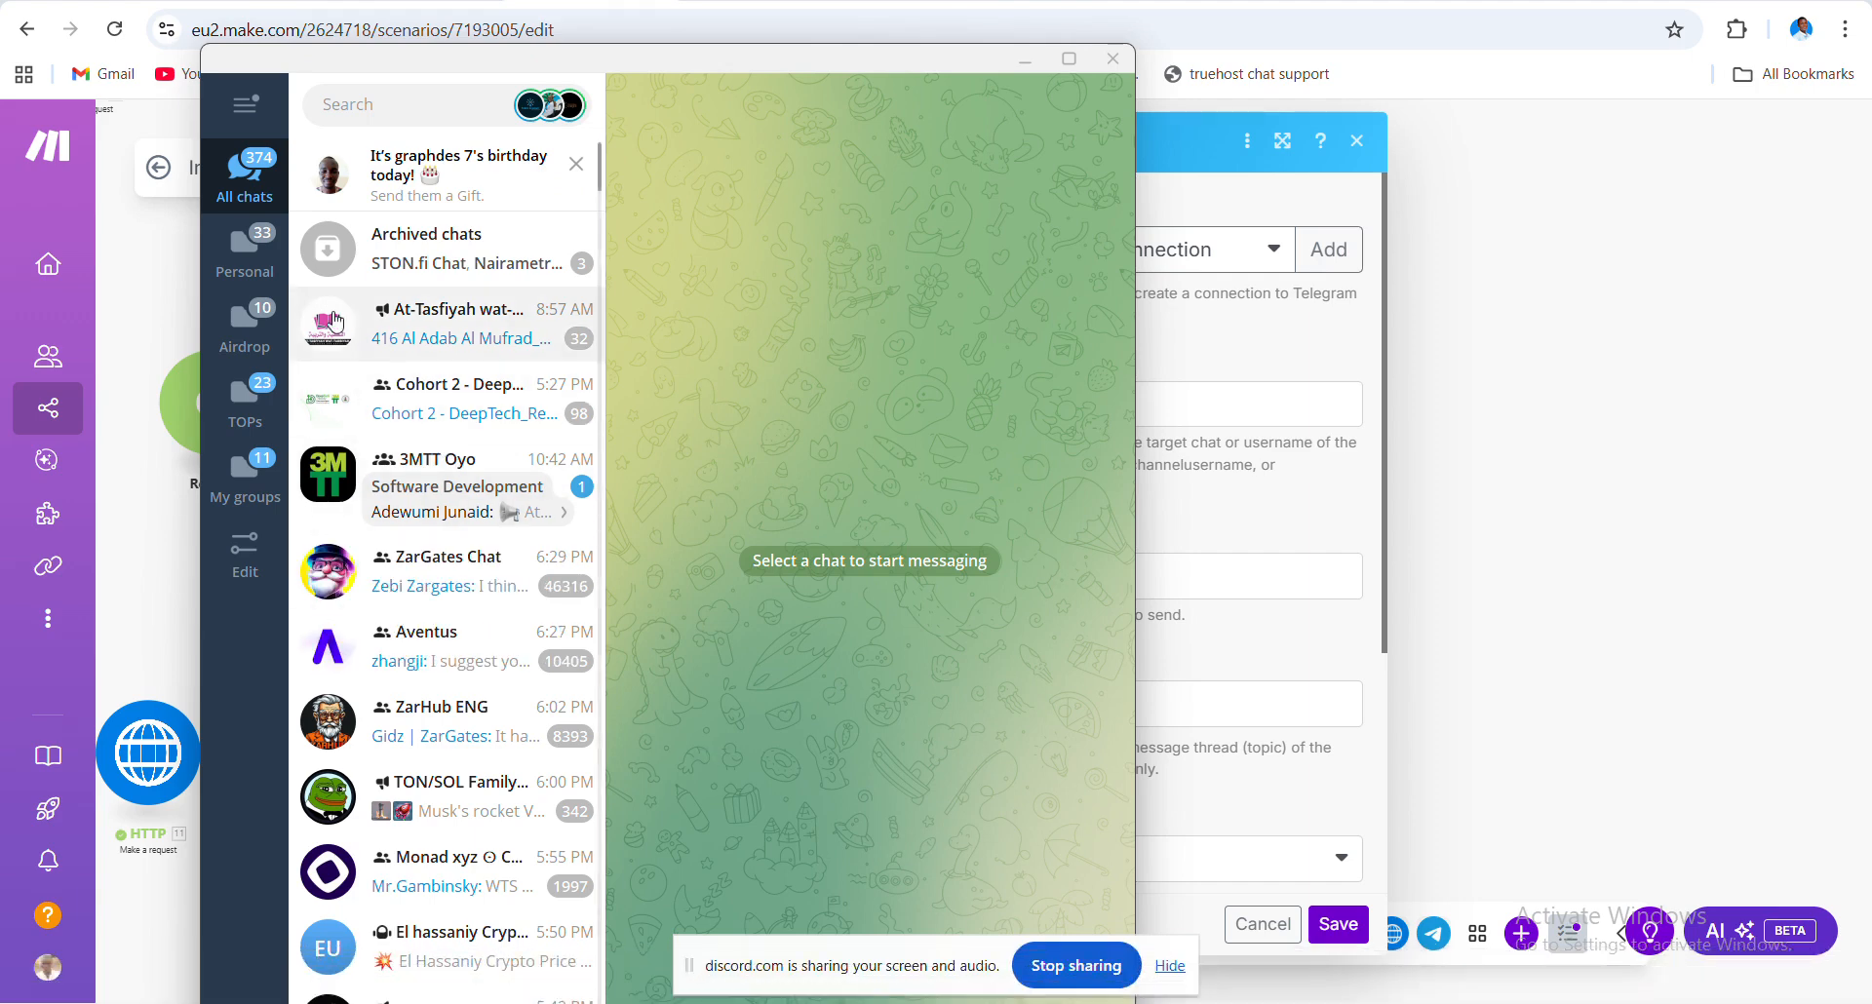
click(249, 106)
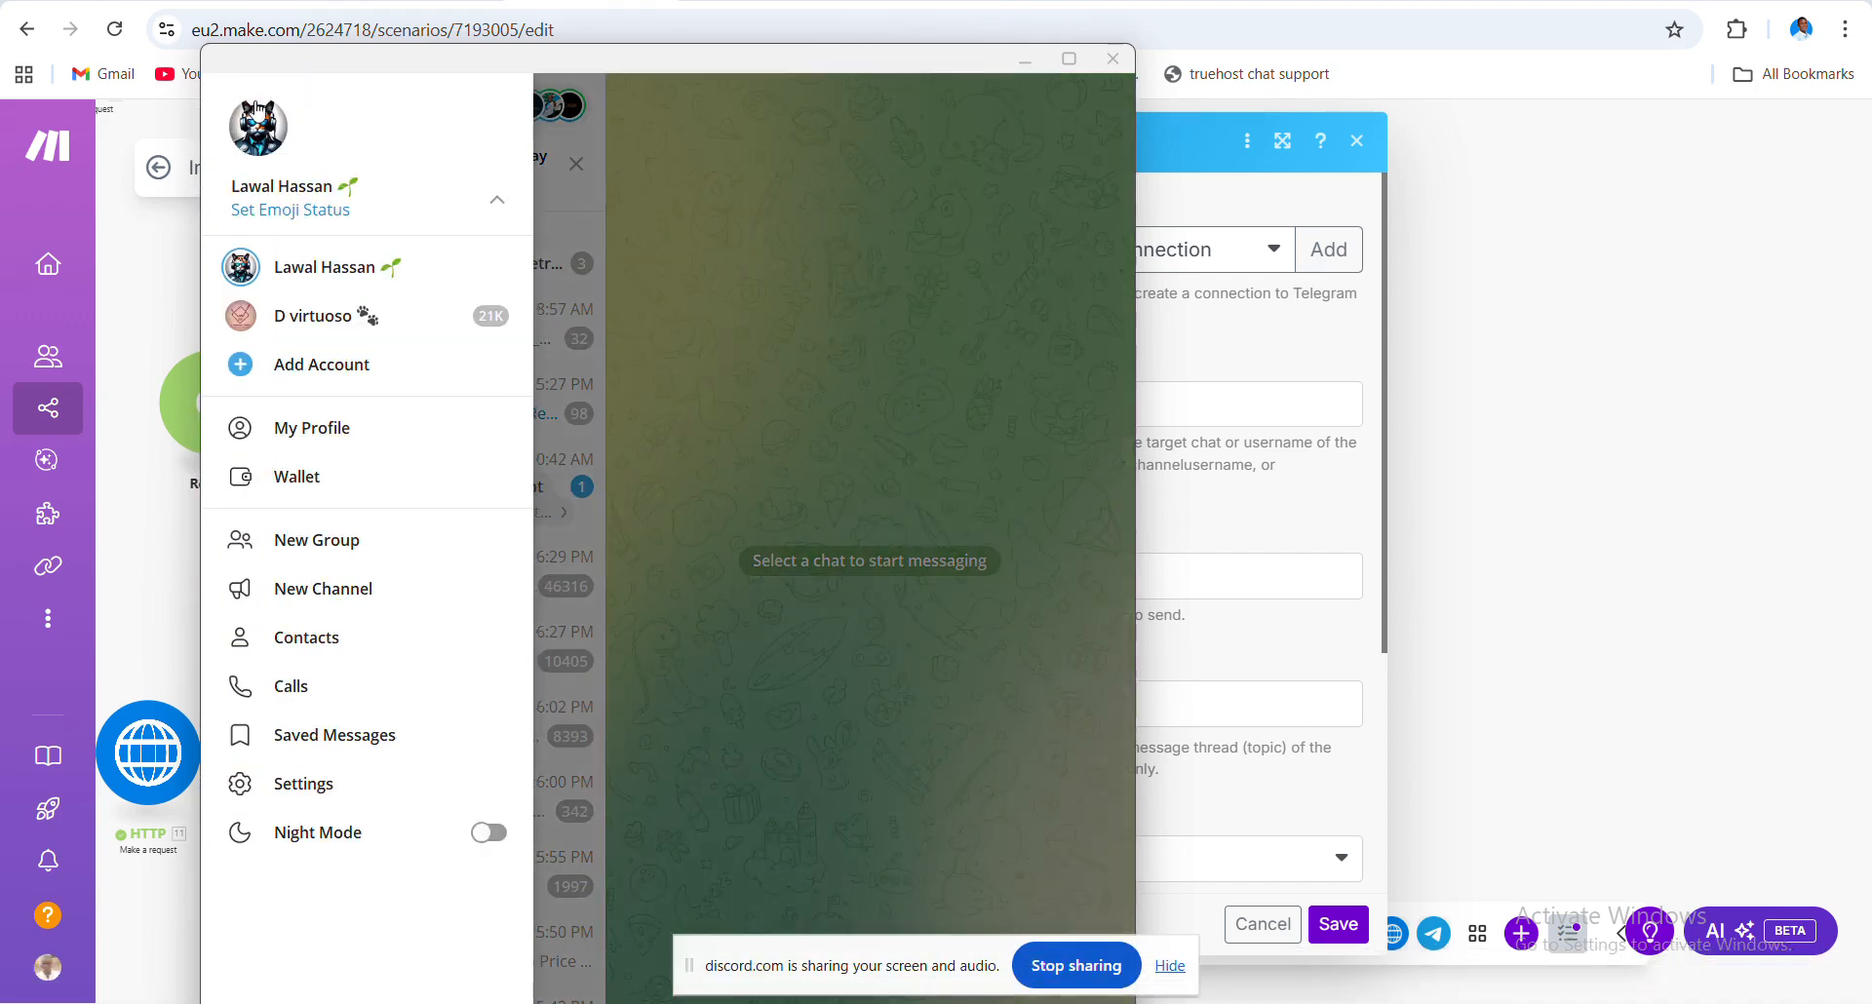
click(339, 322)
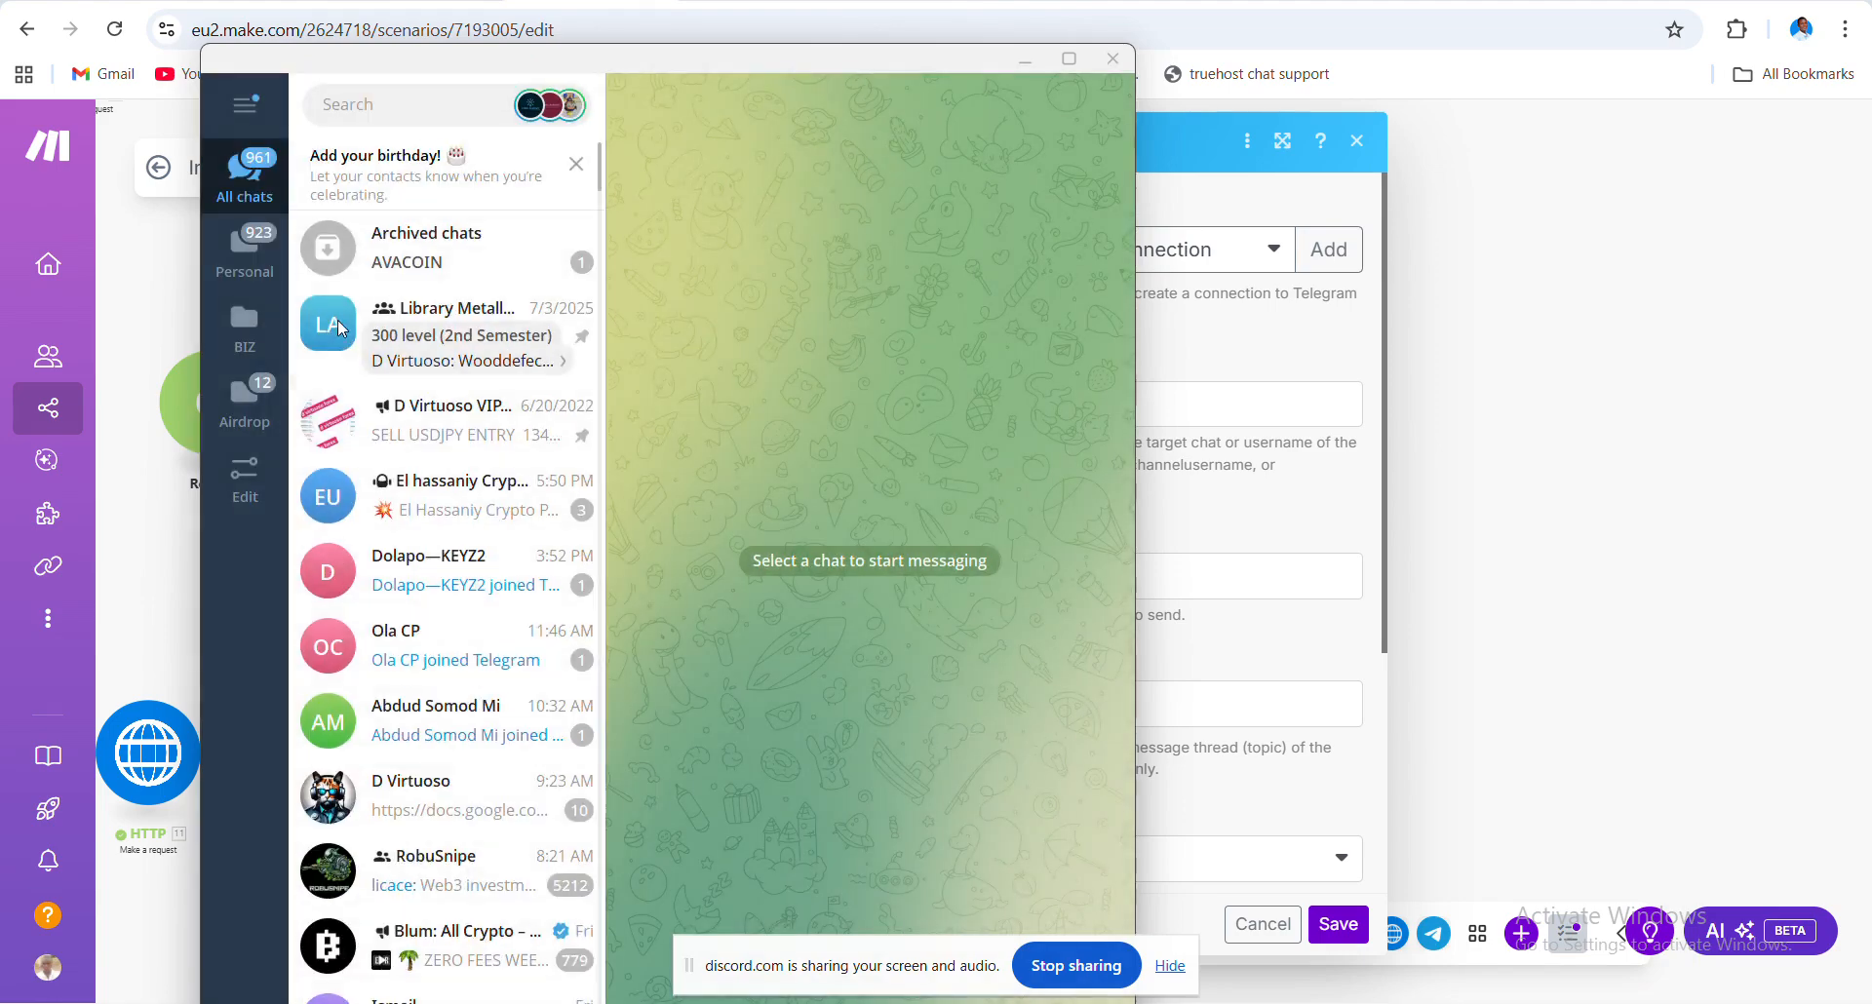
click(451, 489)
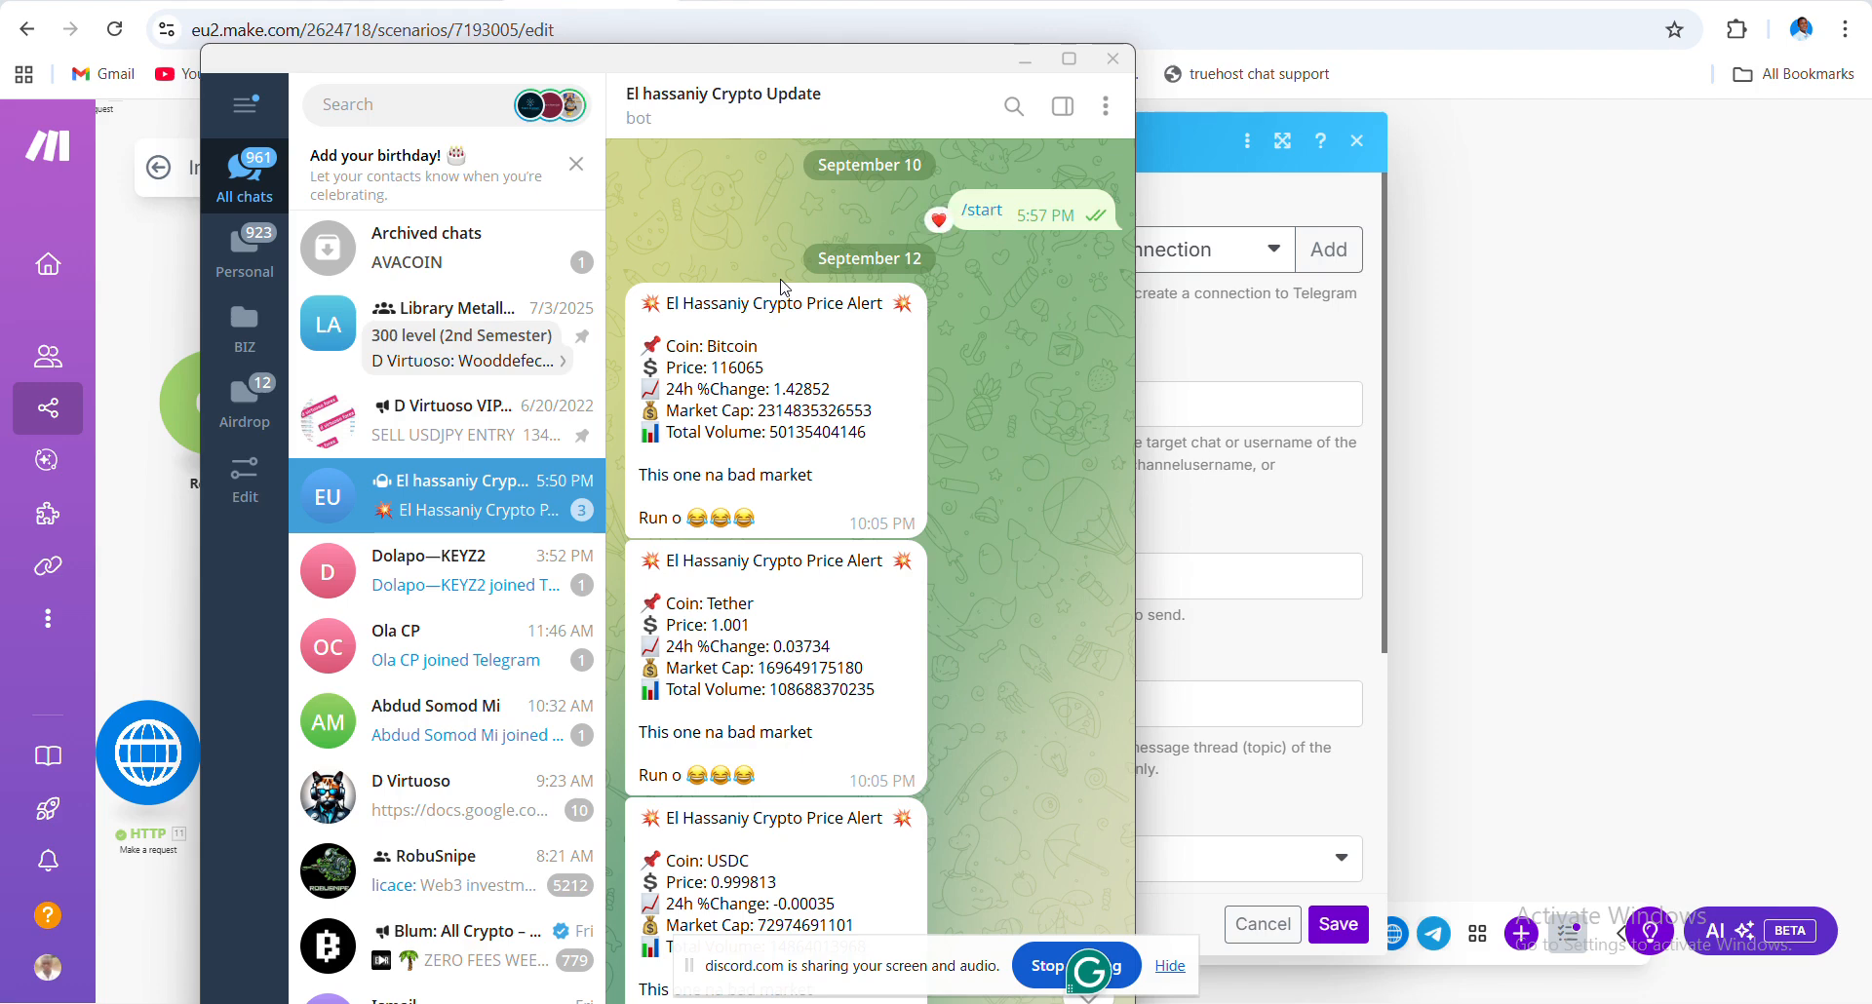
- Copy the second account's profile username link from Telegram Settings, then close Settings
click(245, 104)
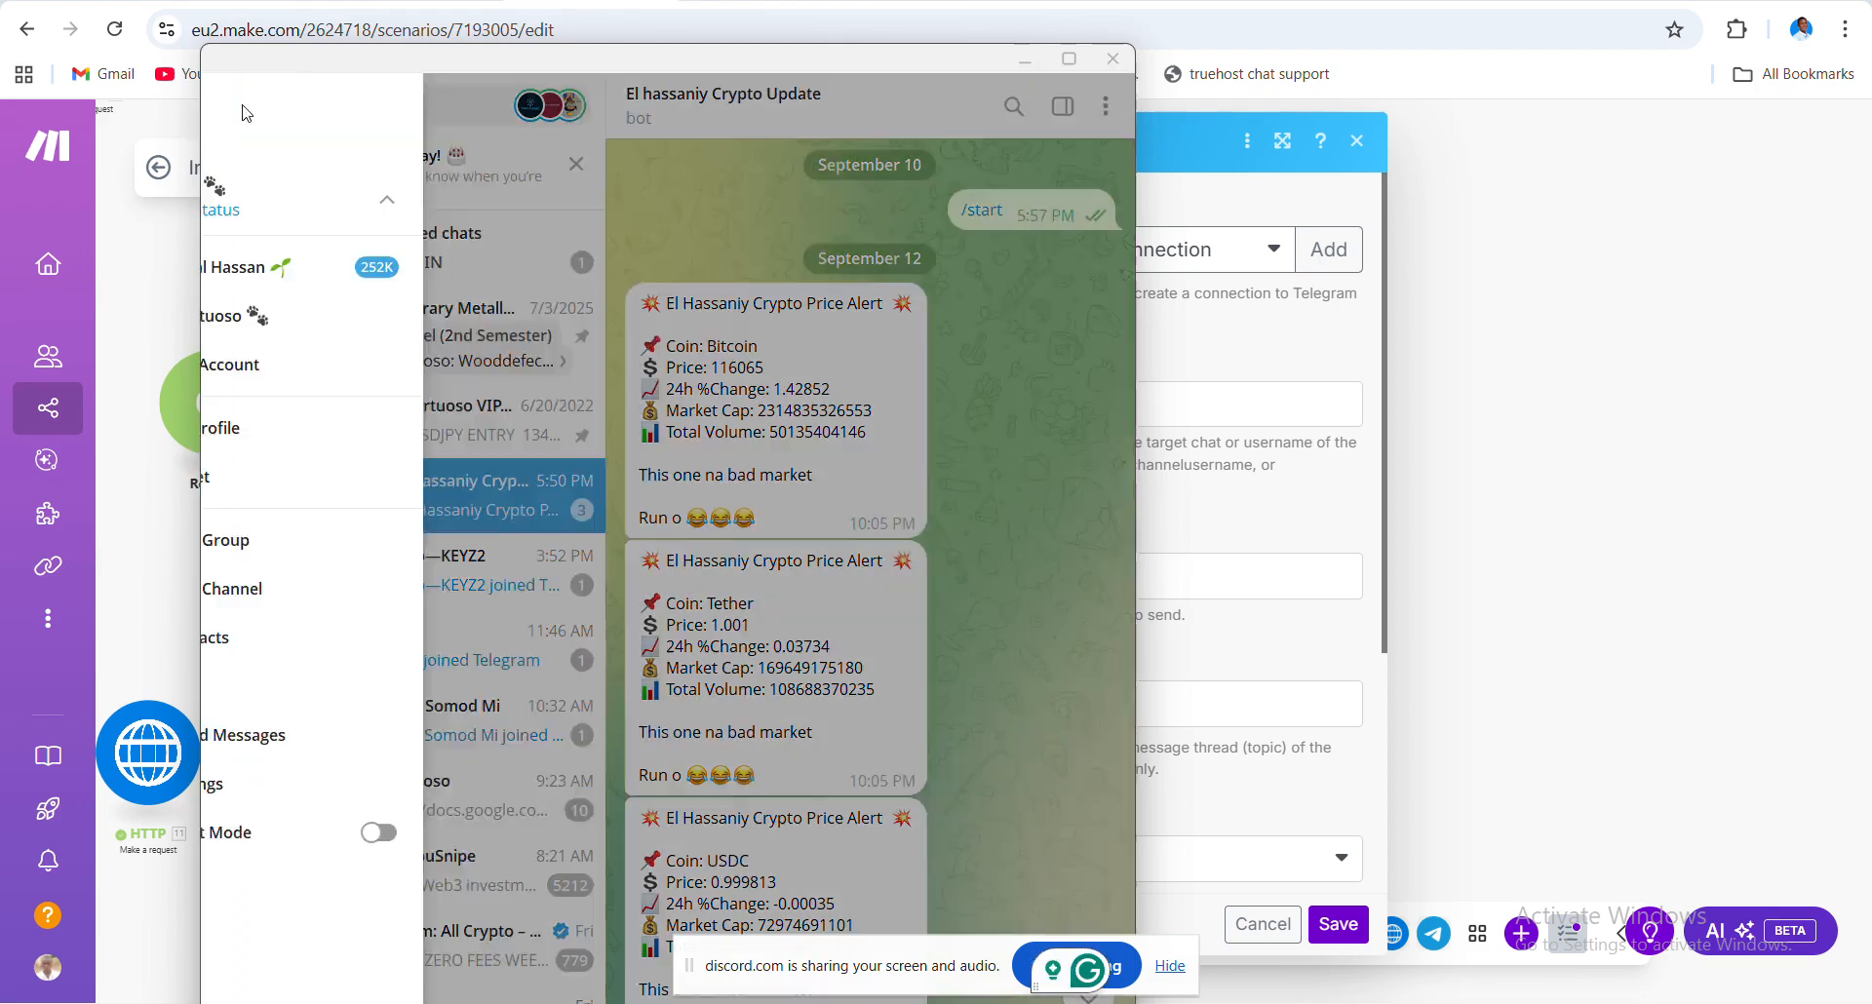
click(259, 127)
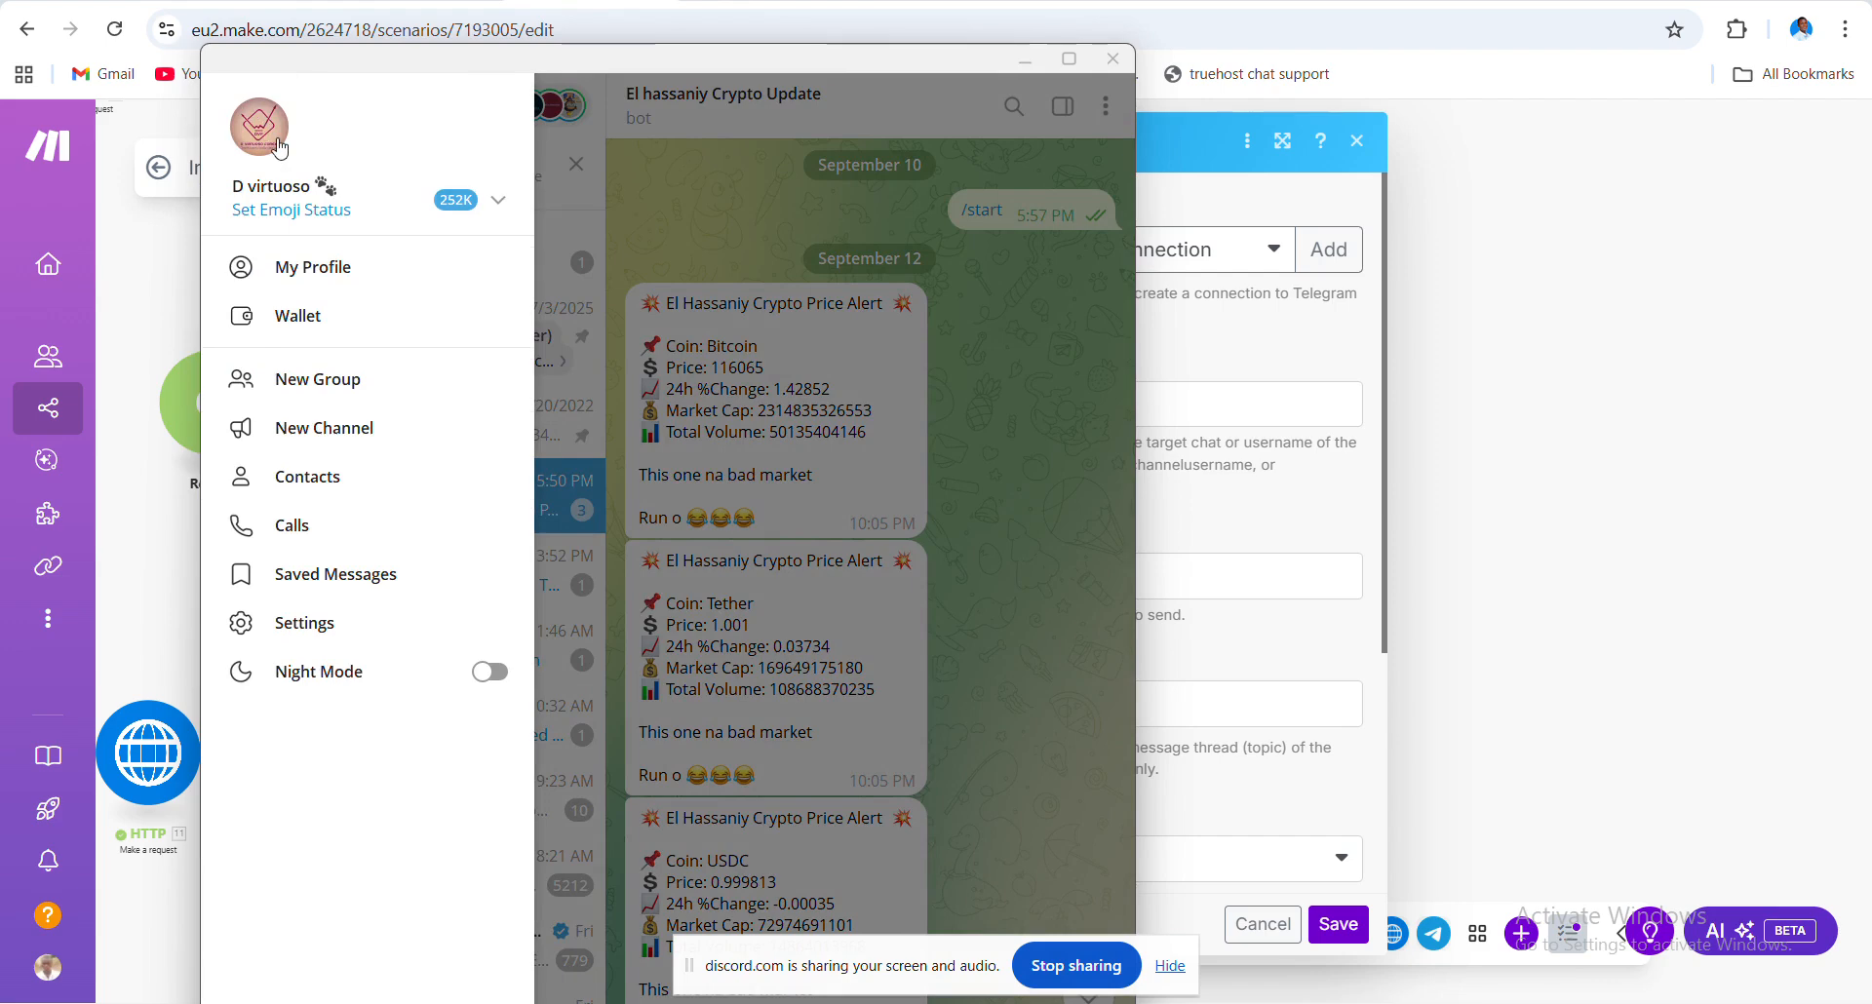
click(305, 623)
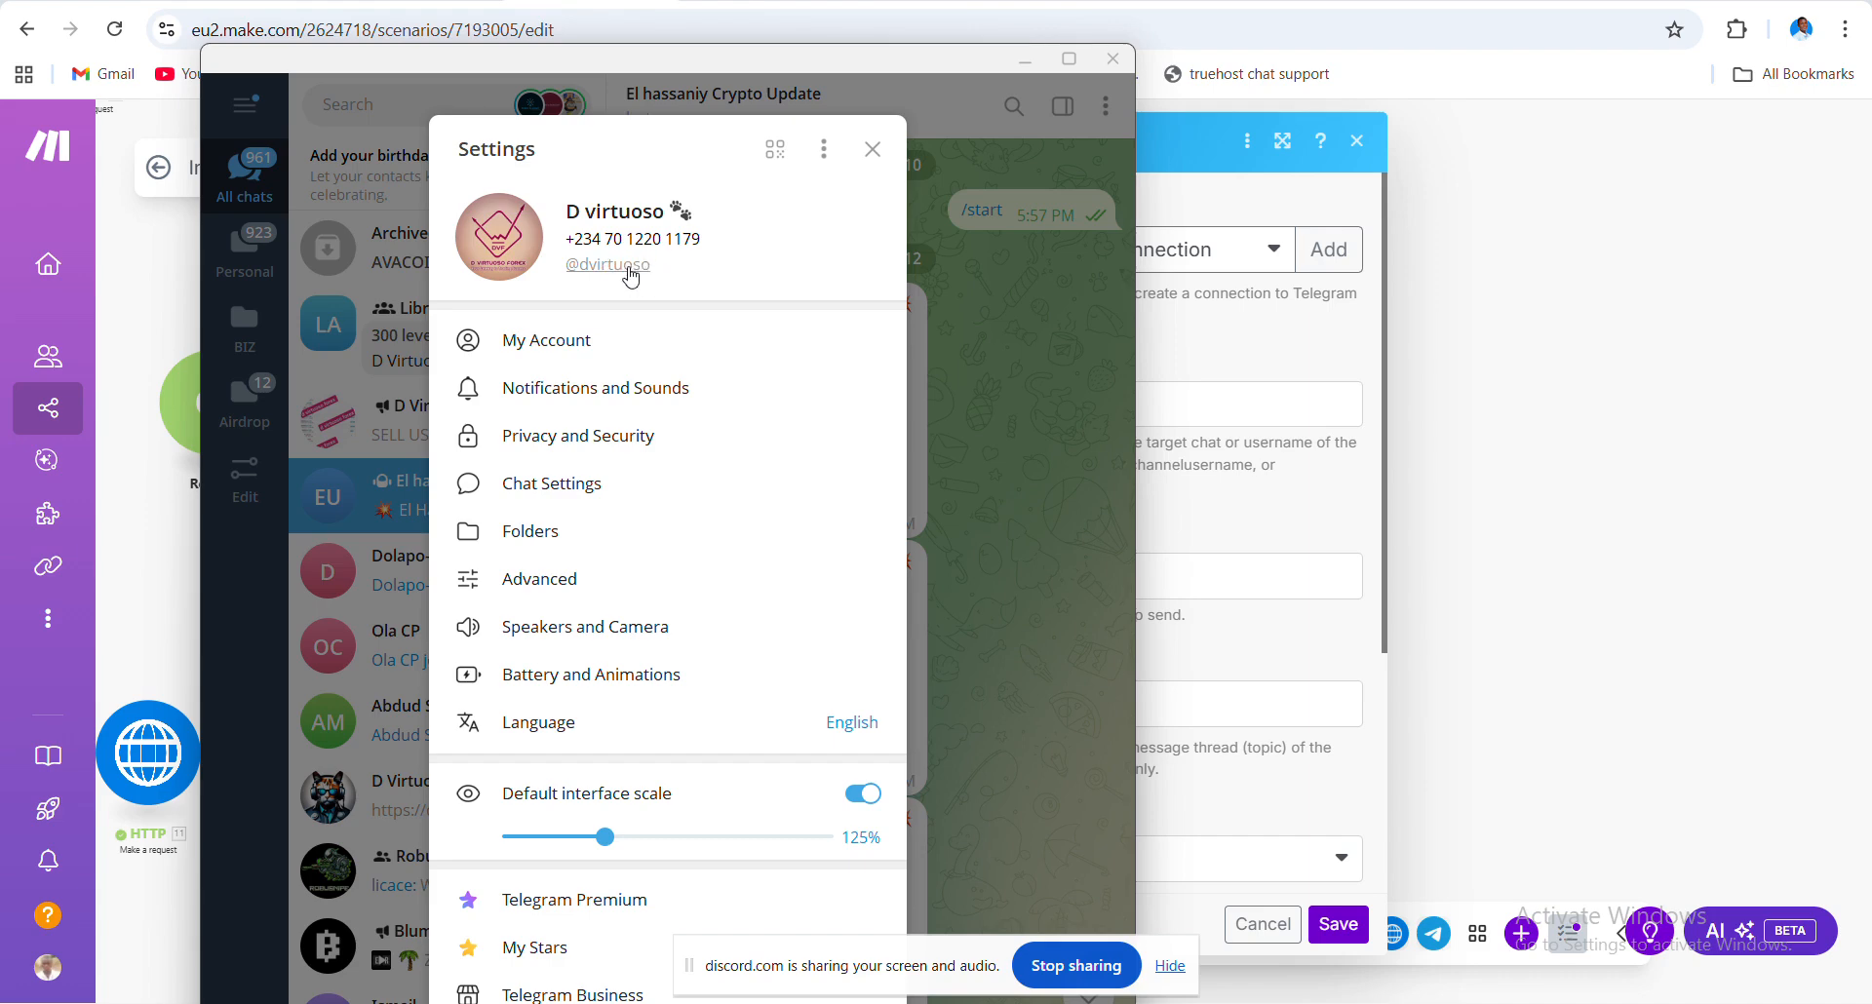
click(630, 277)
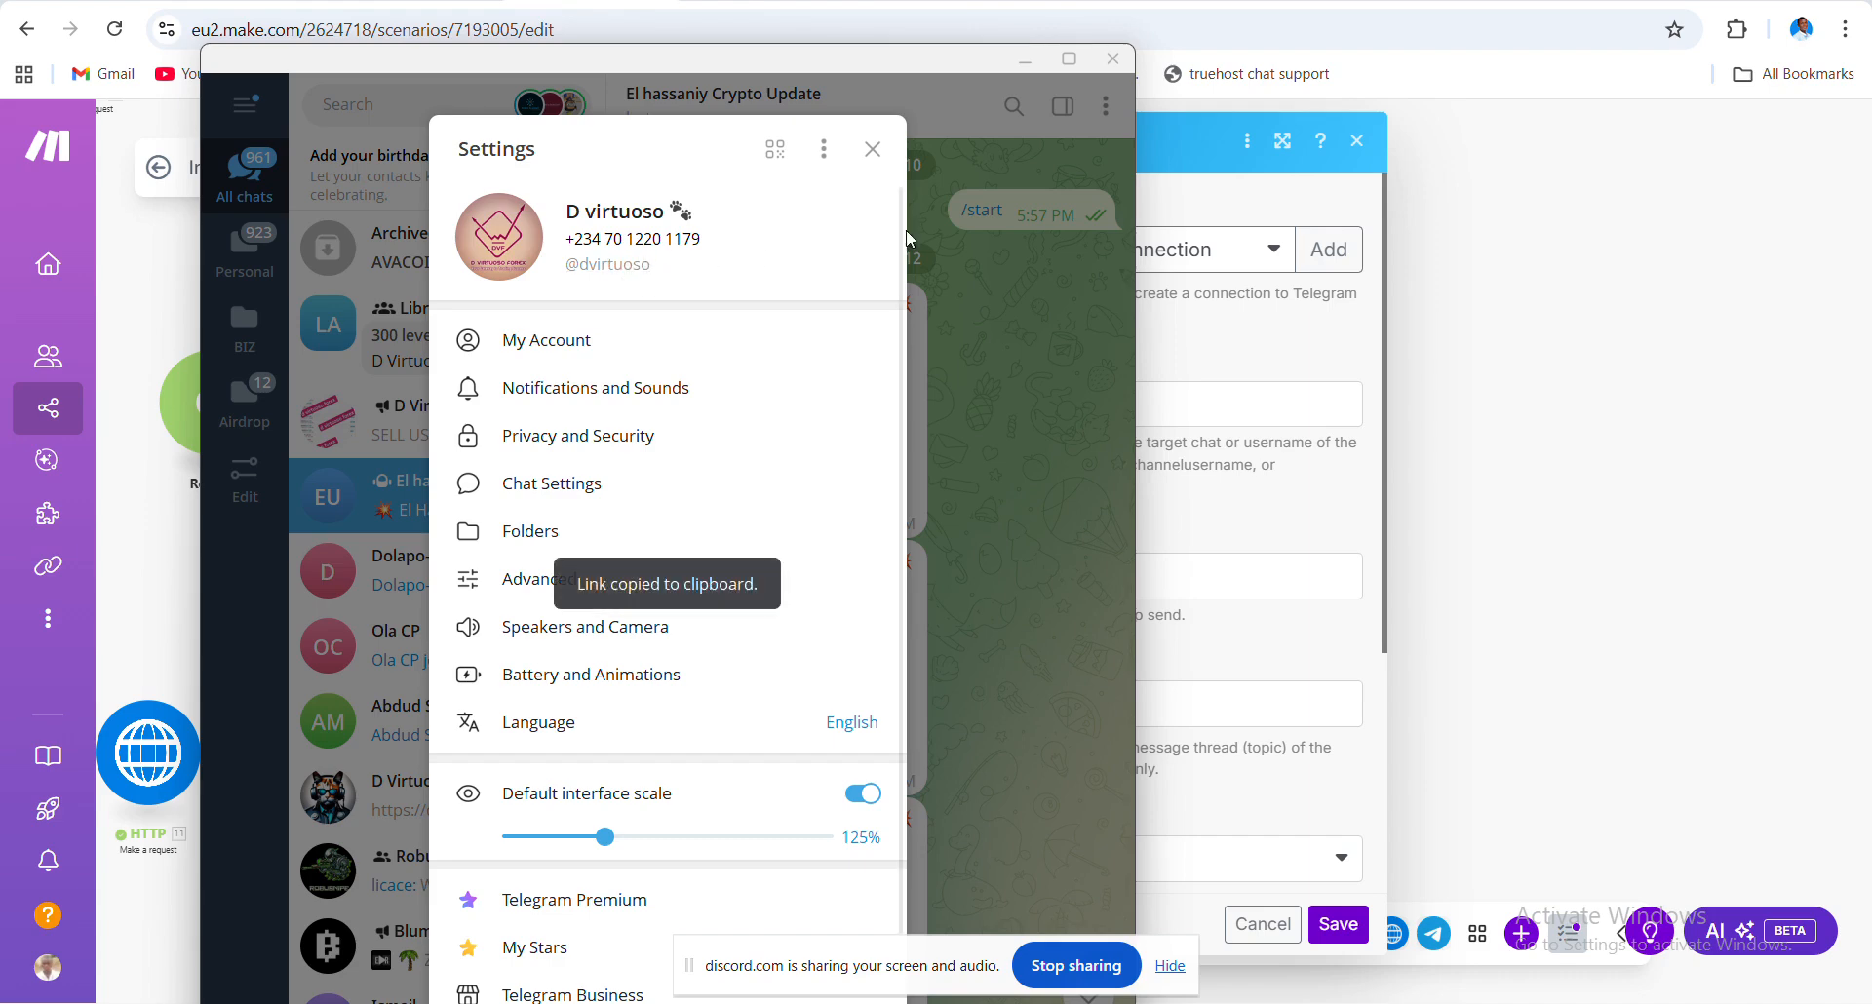
click(872, 145)
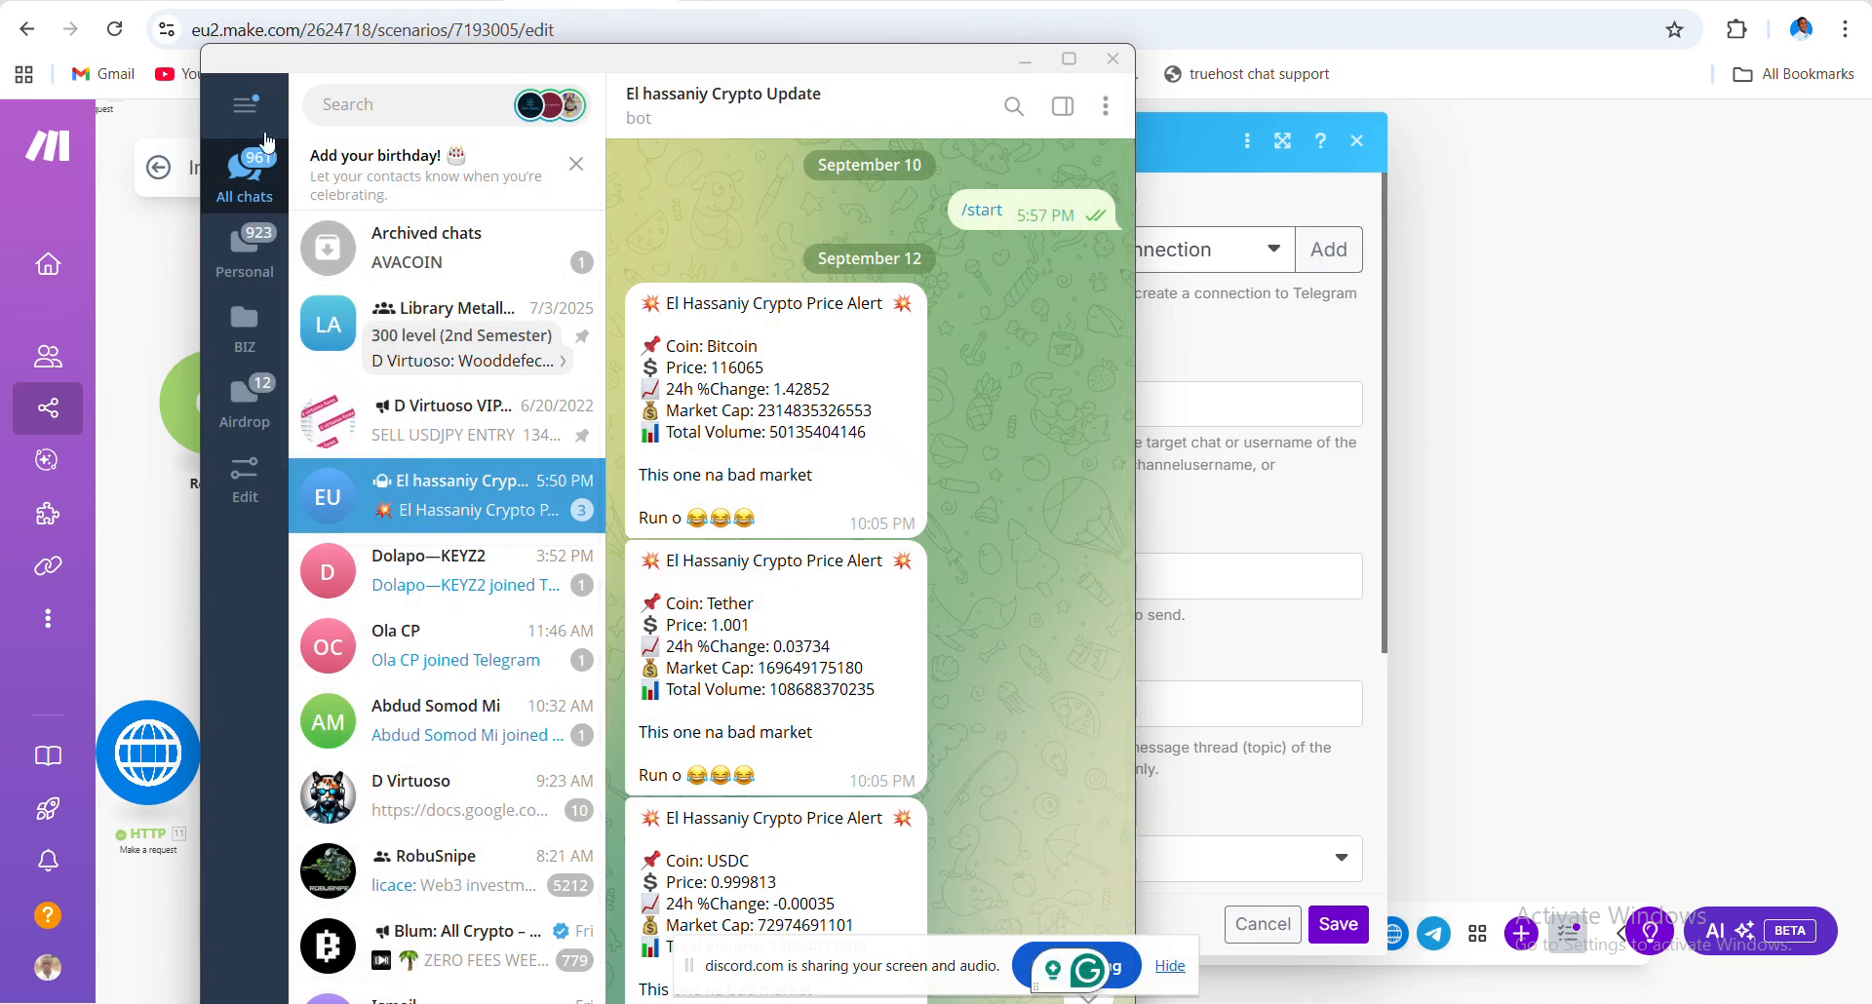
click(247, 105)
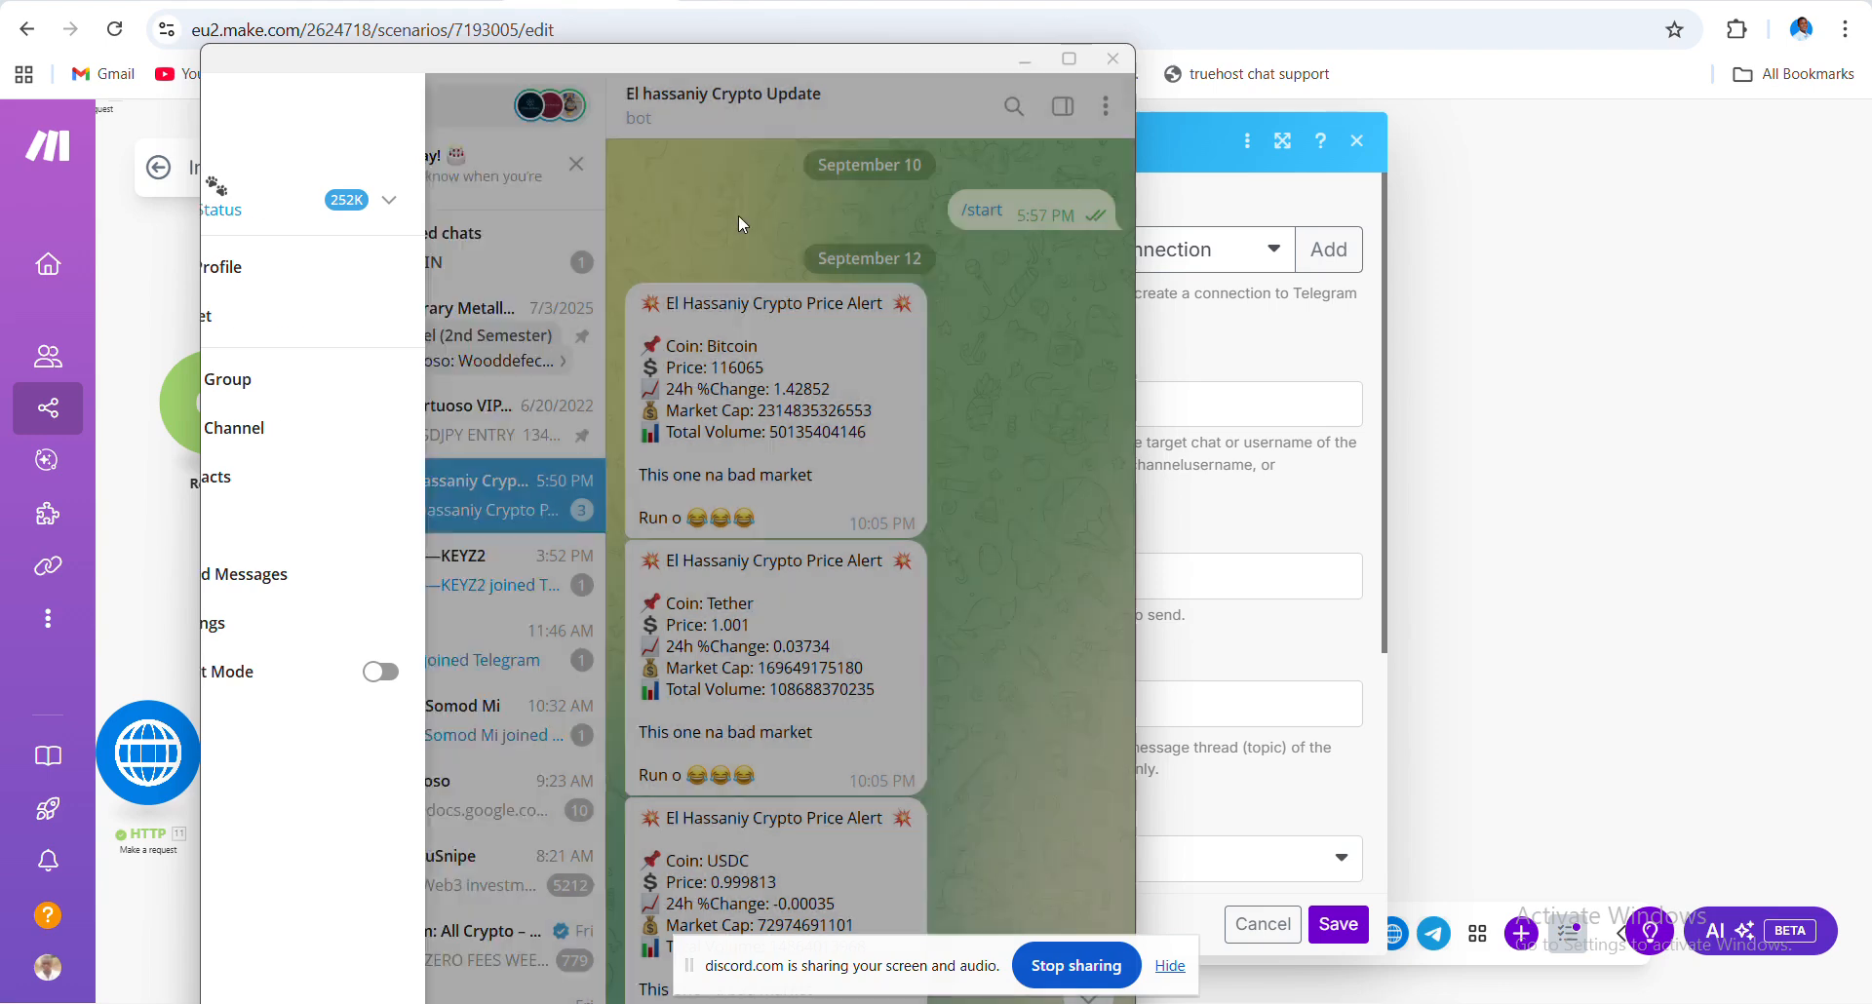
click(739, 215)
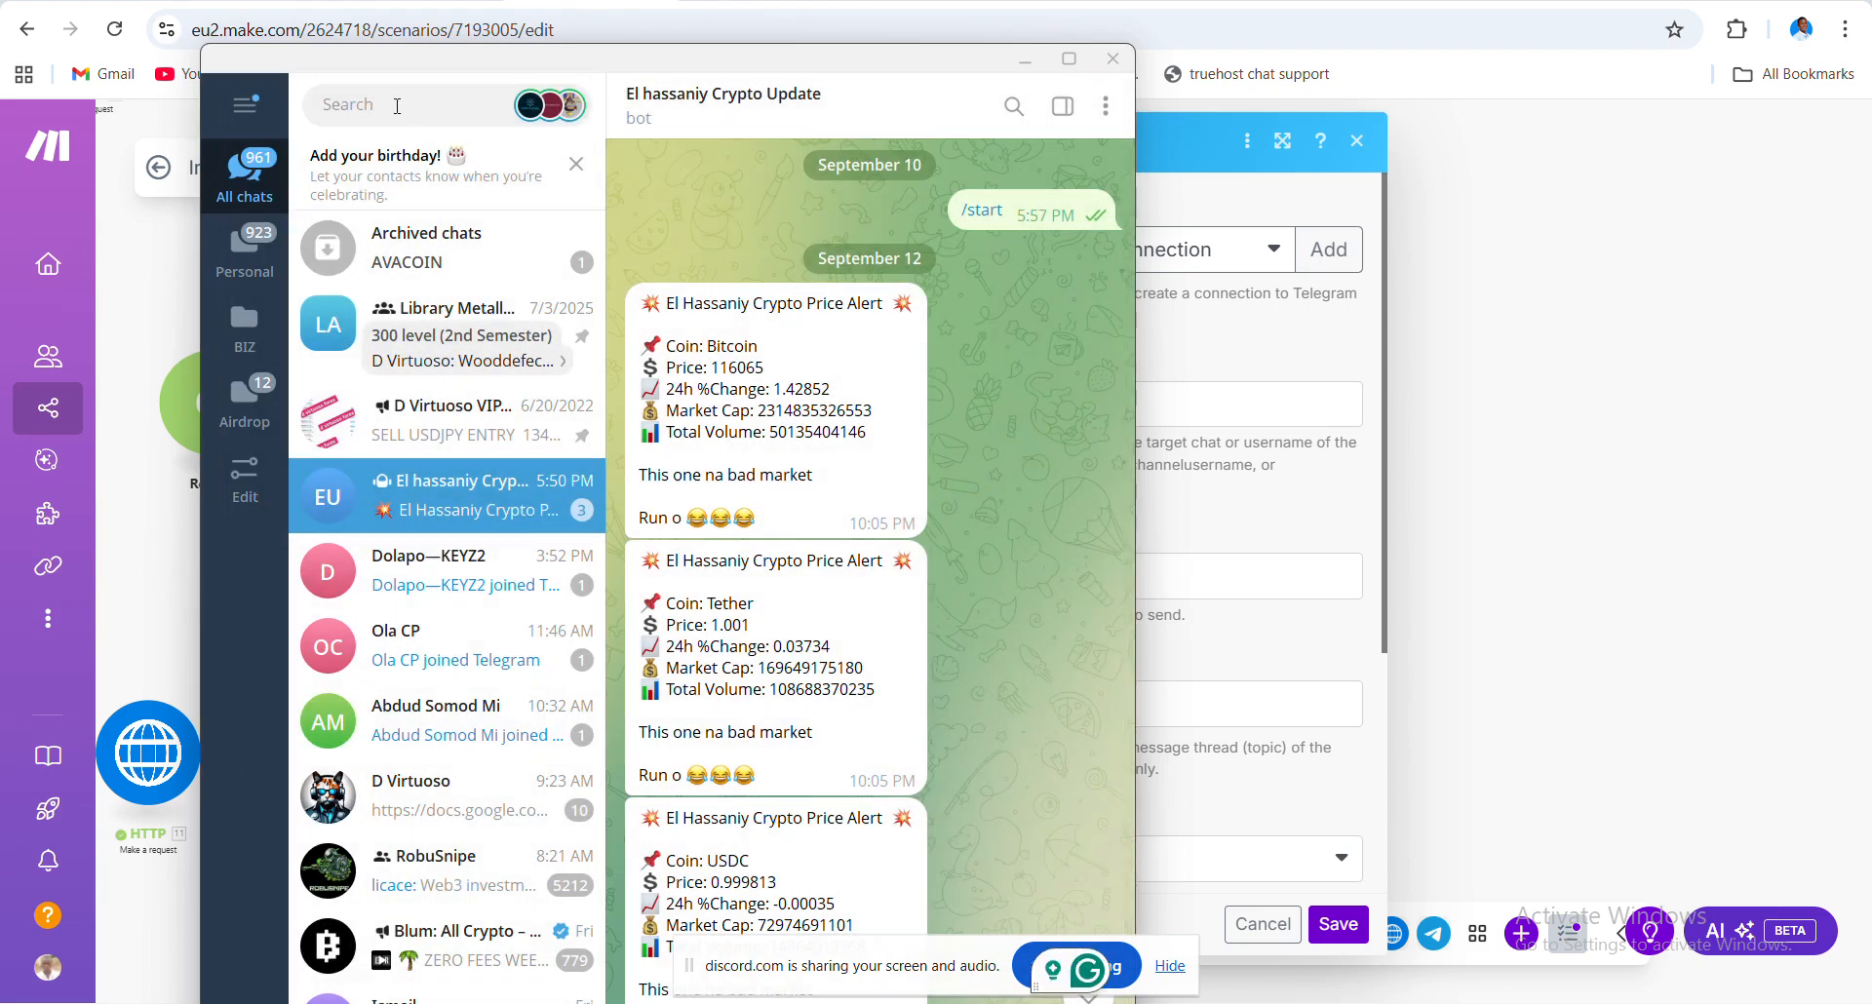
- Find the crypto bot chat by search, review earlier alerts, then close Telegram Bot 15's panel in Make
click(397, 110)
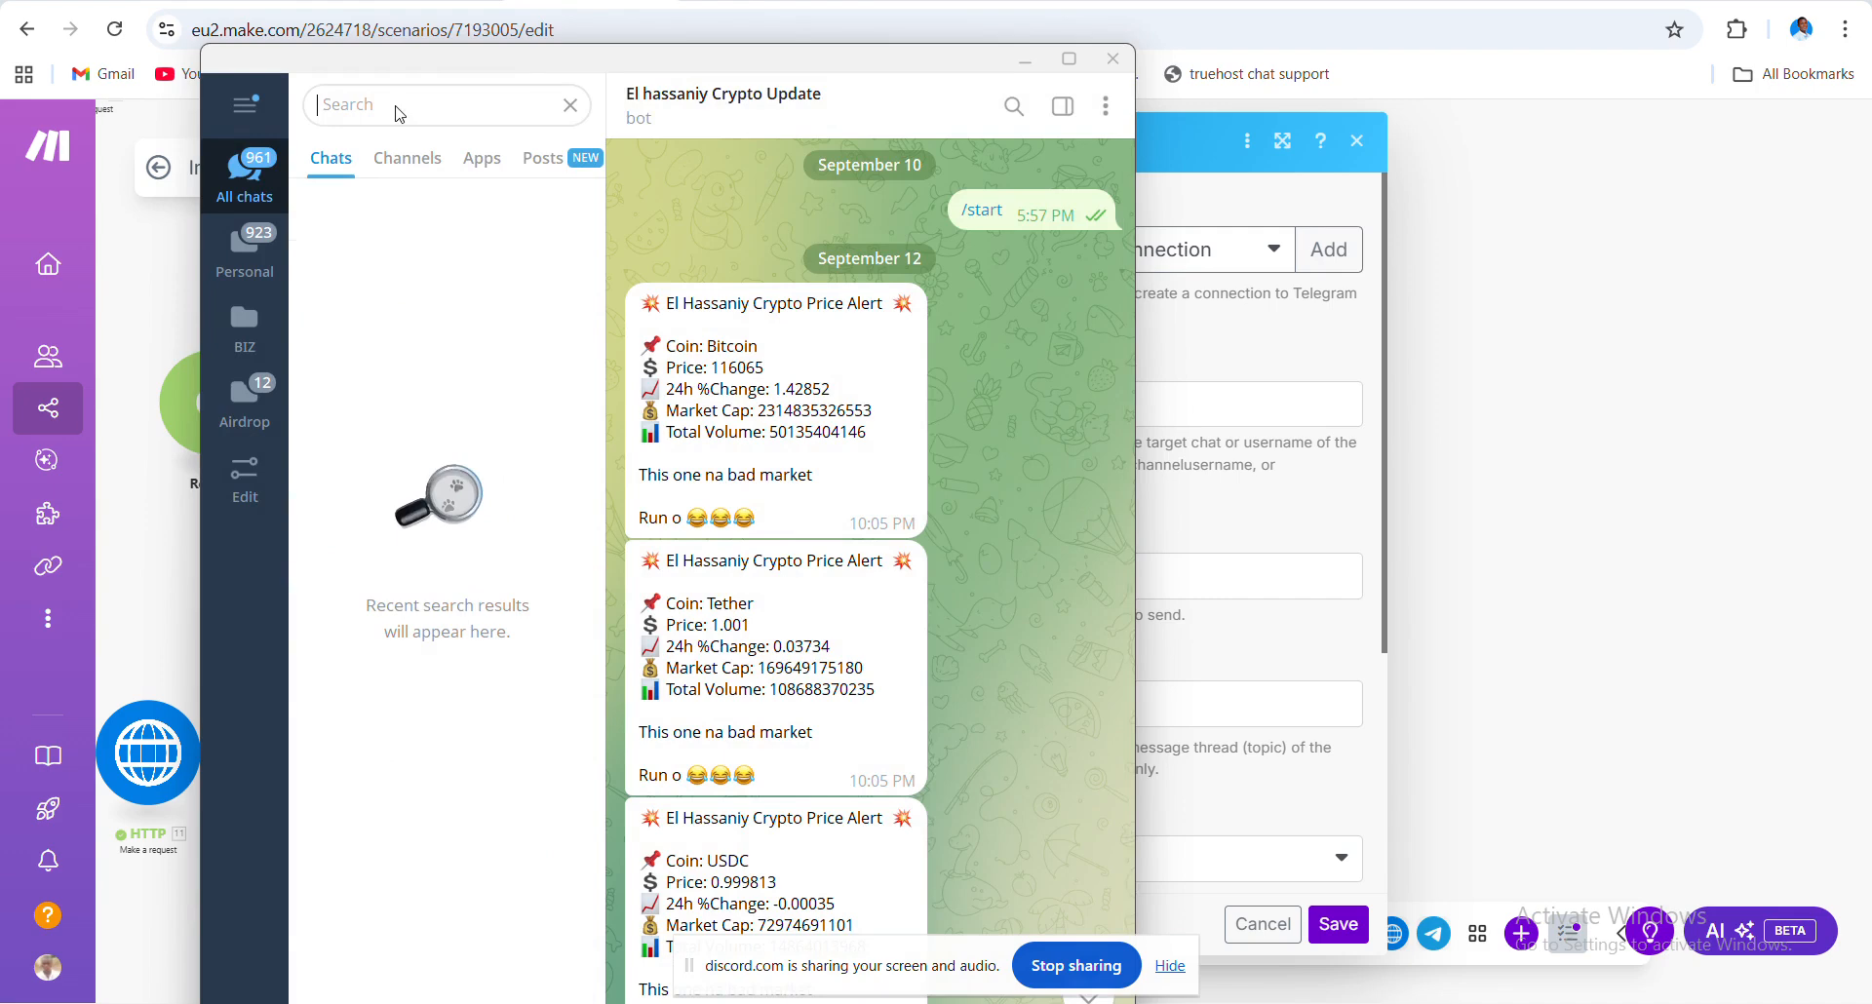
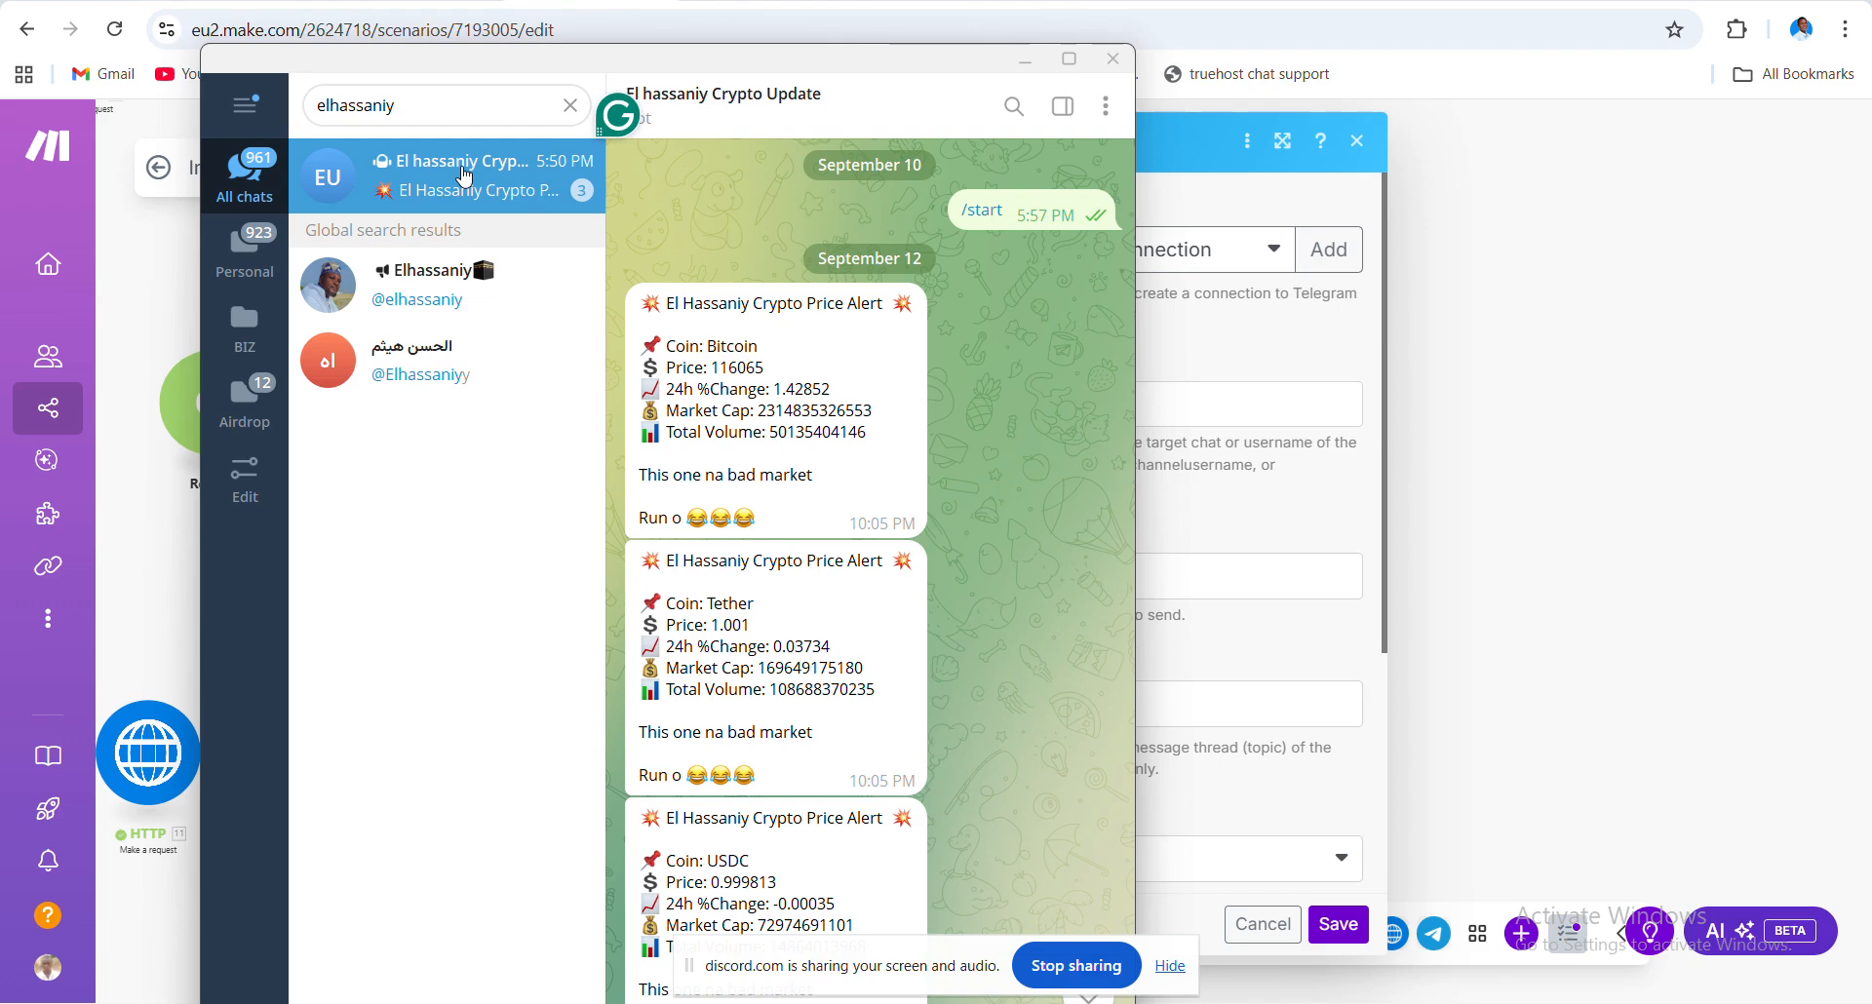
click(464, 176)
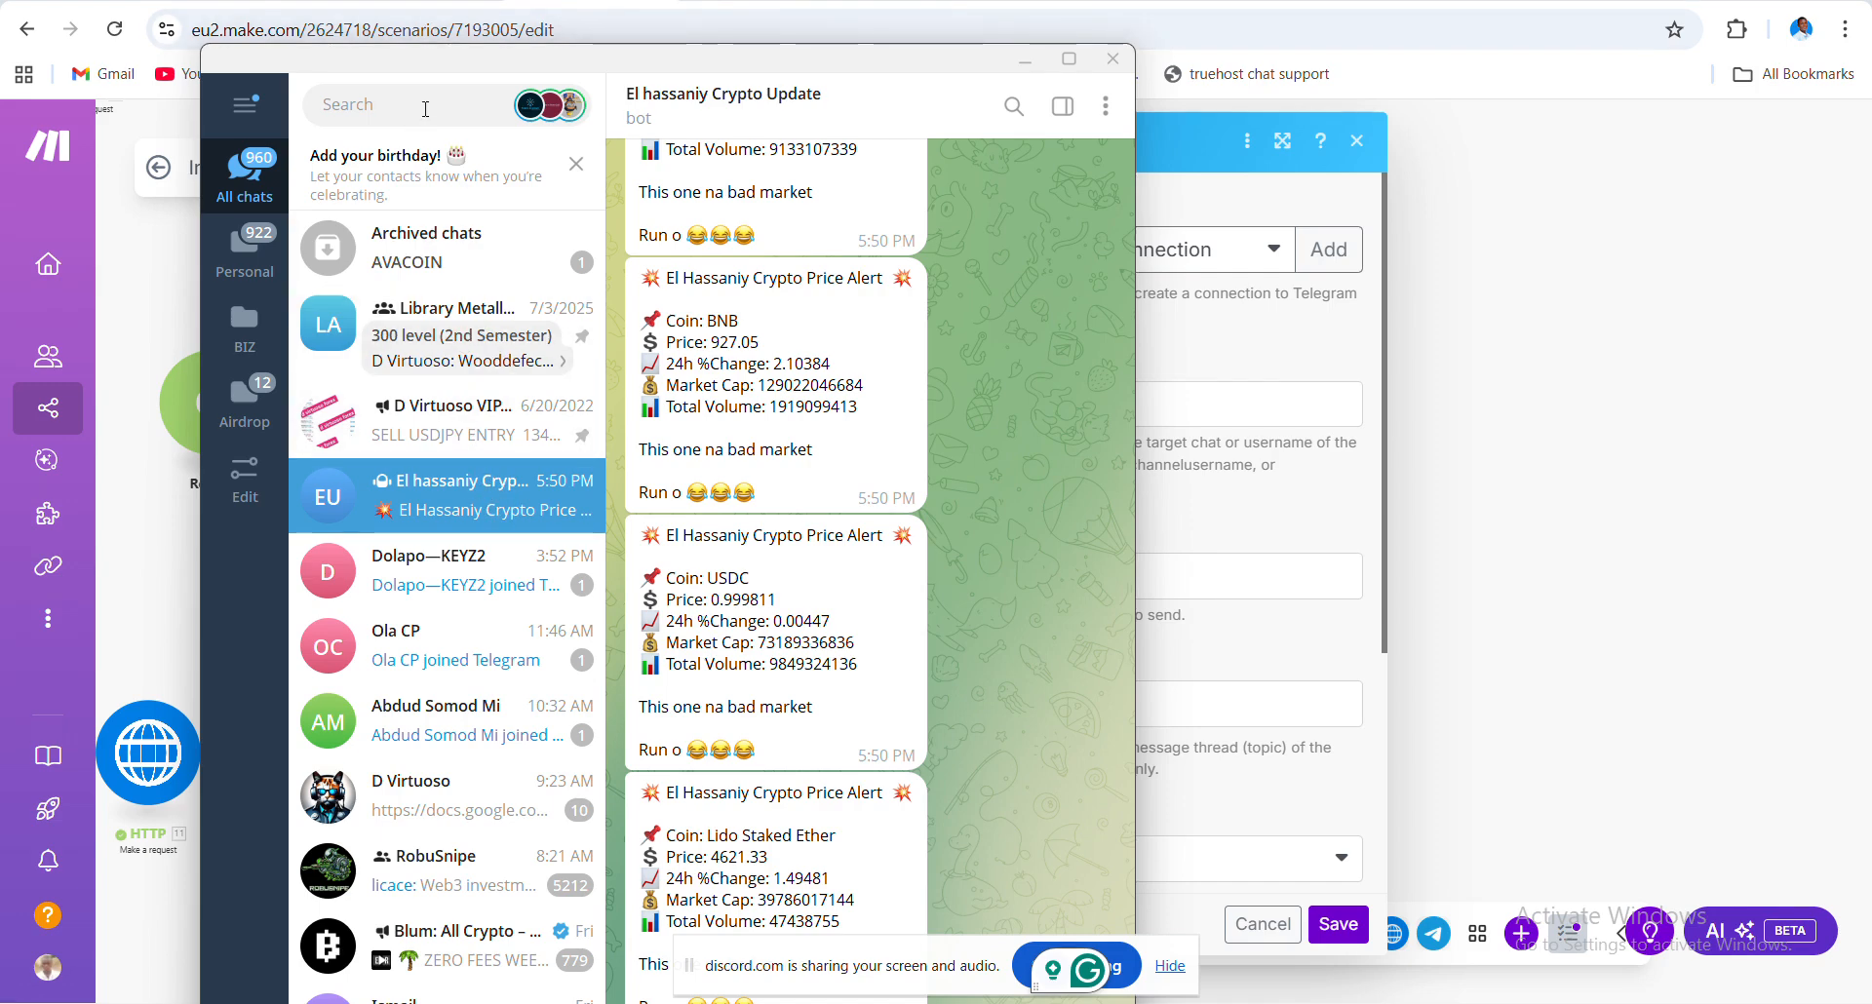
scroll(825, 702, up, 5)
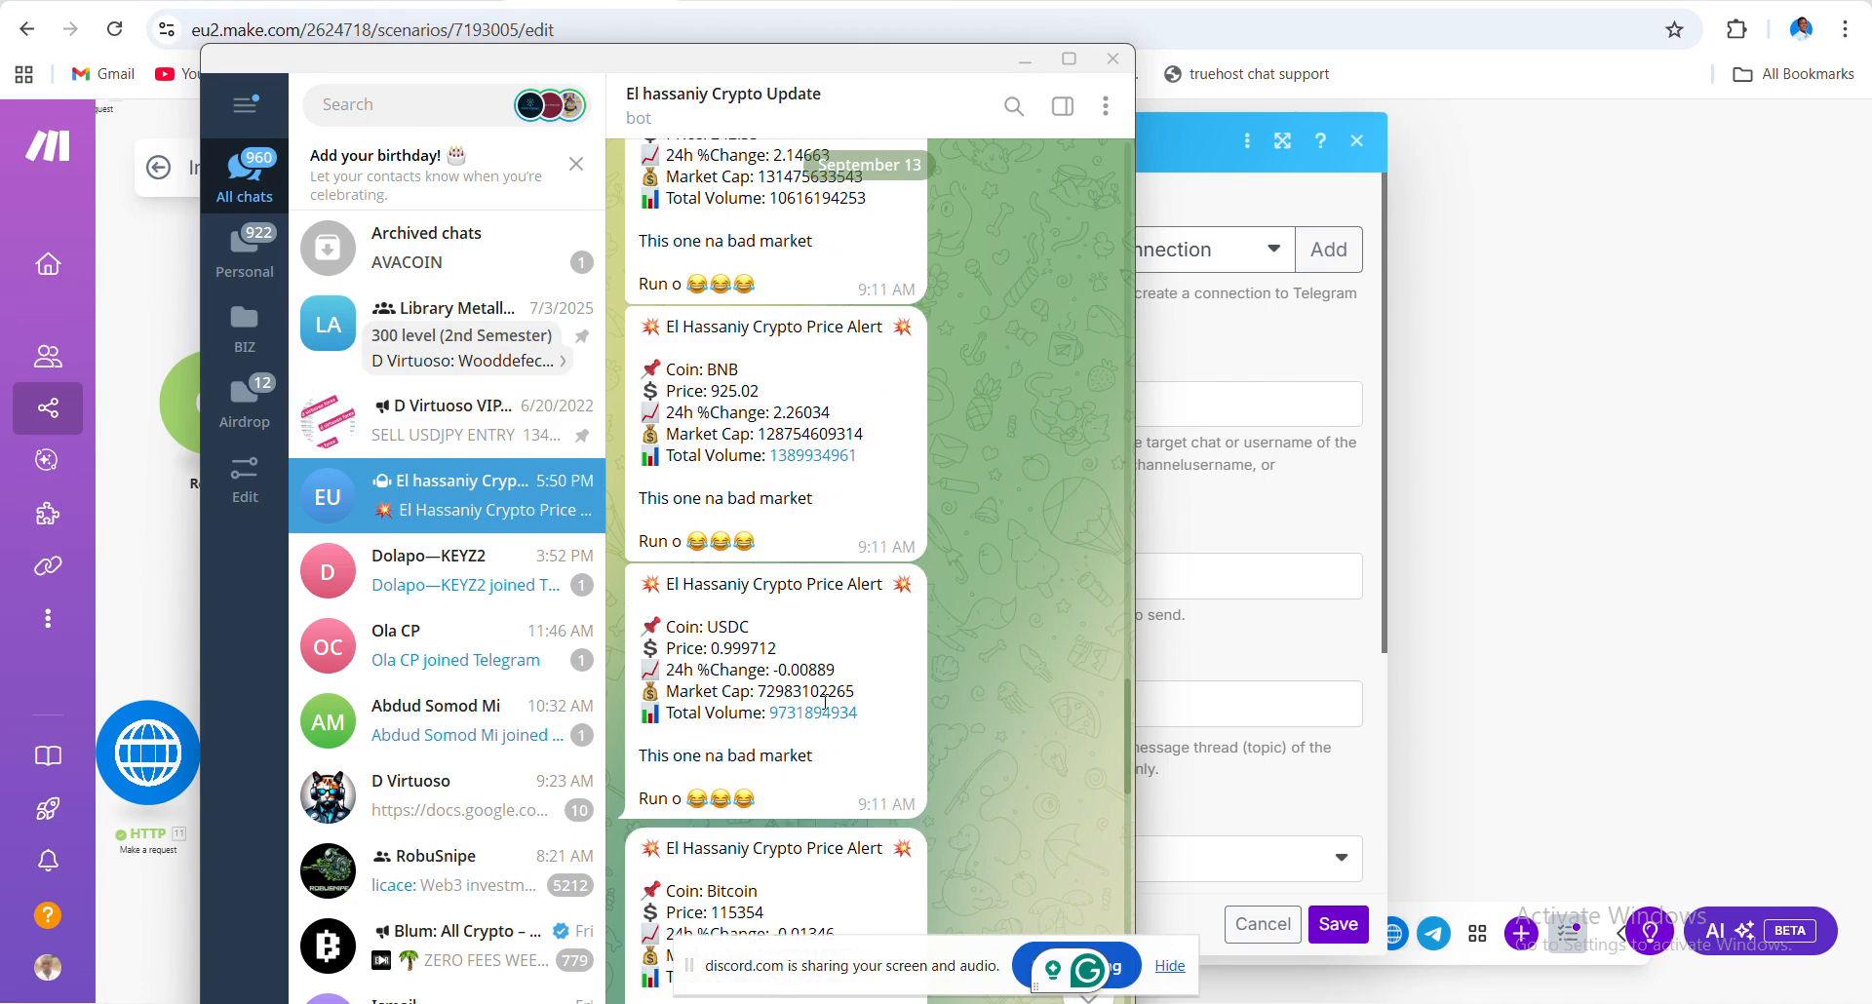
scroll(824, 702, up, 10)
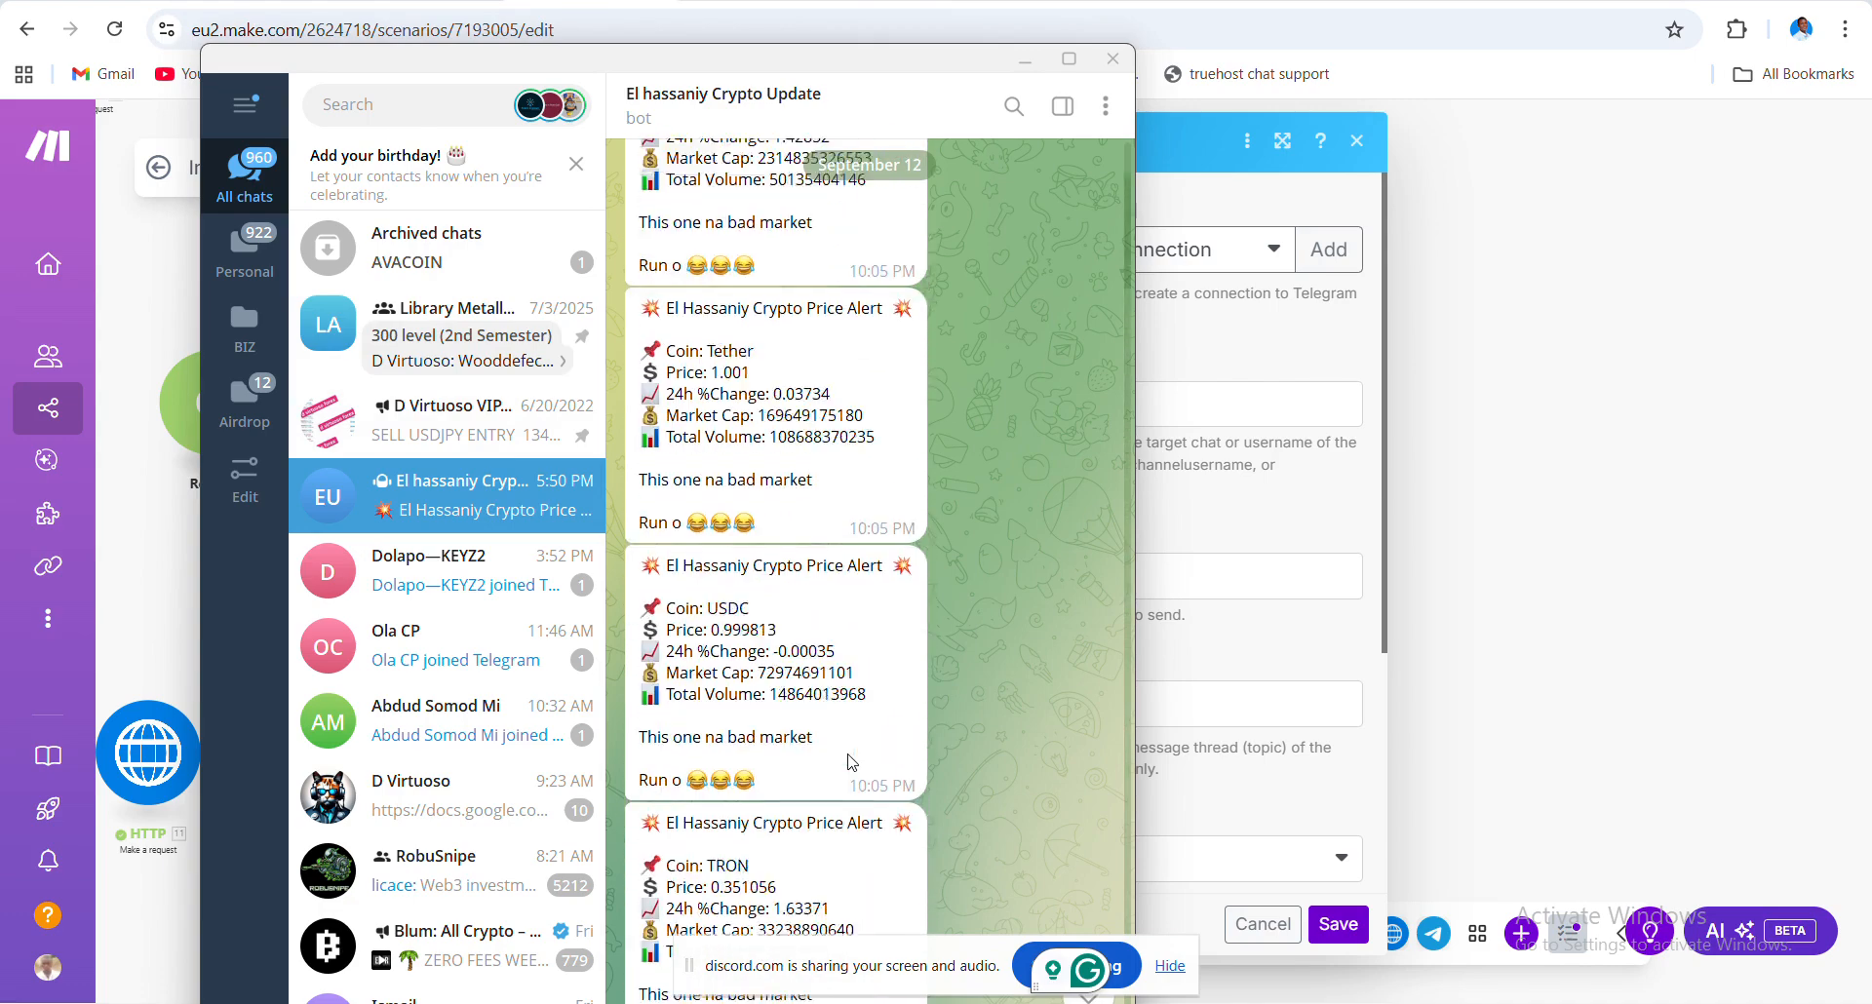
scroll(853, 762, up, 3)
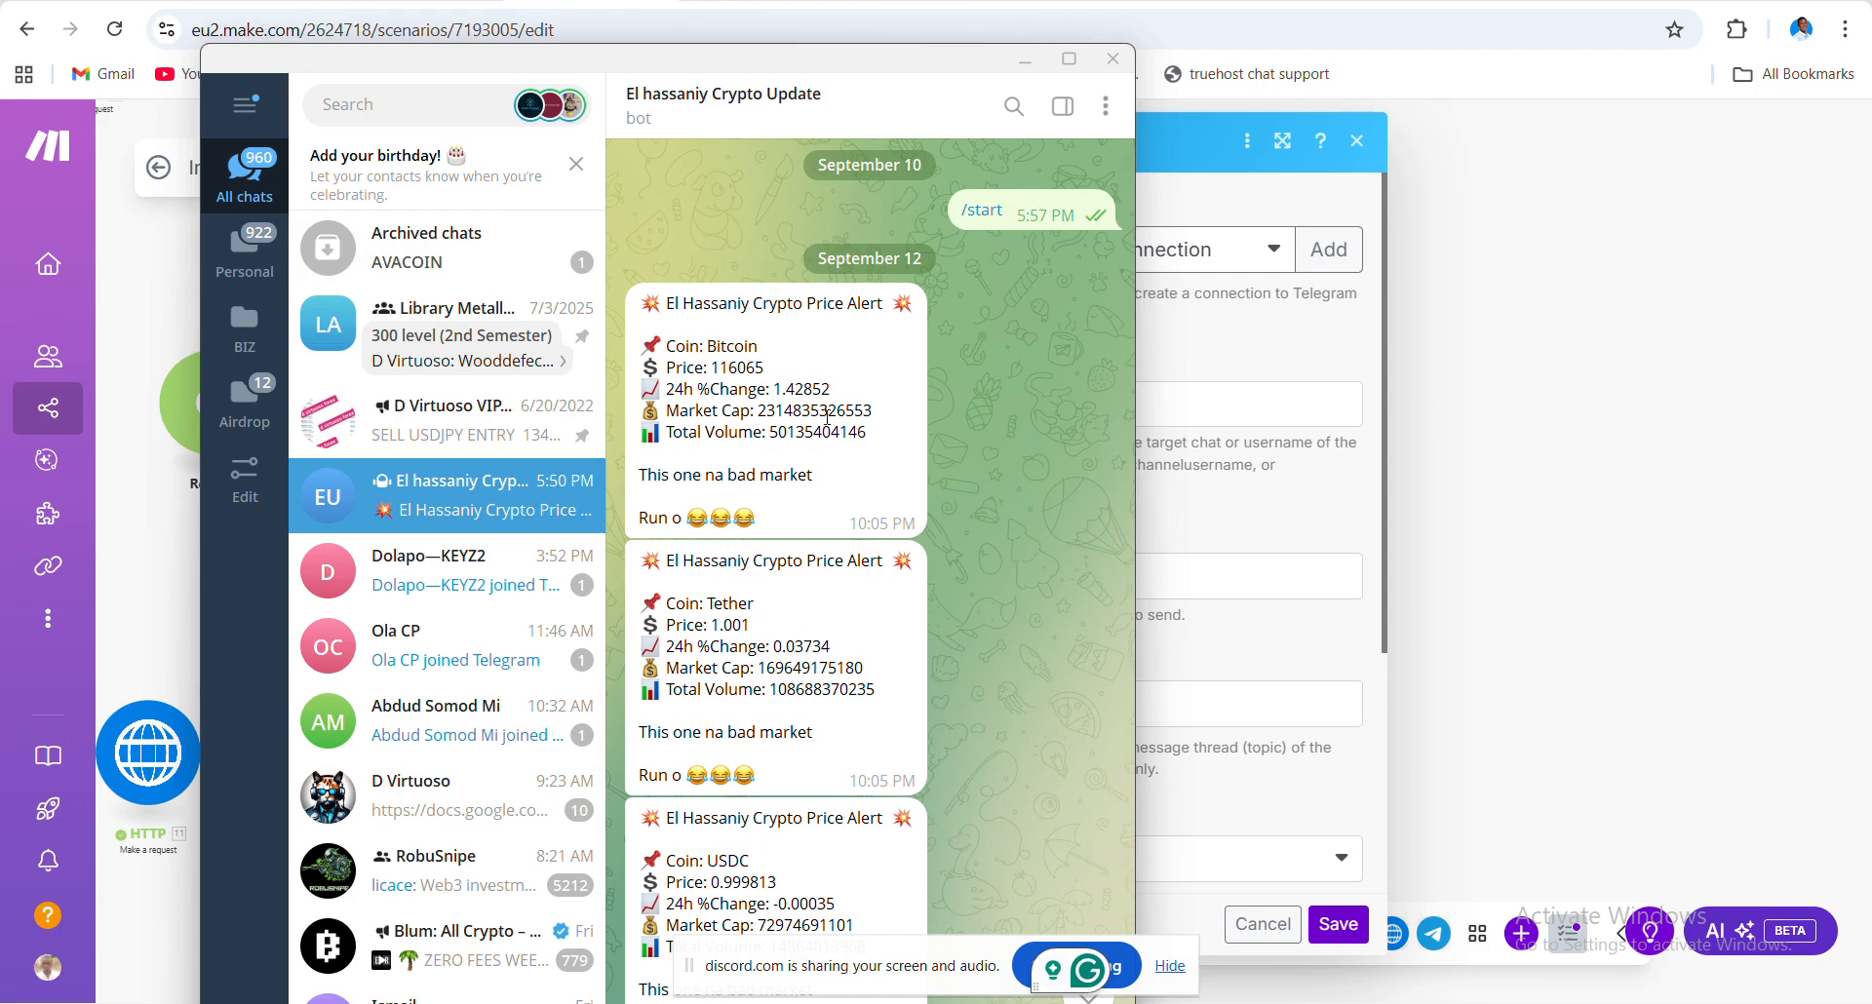
click(1579, 405)
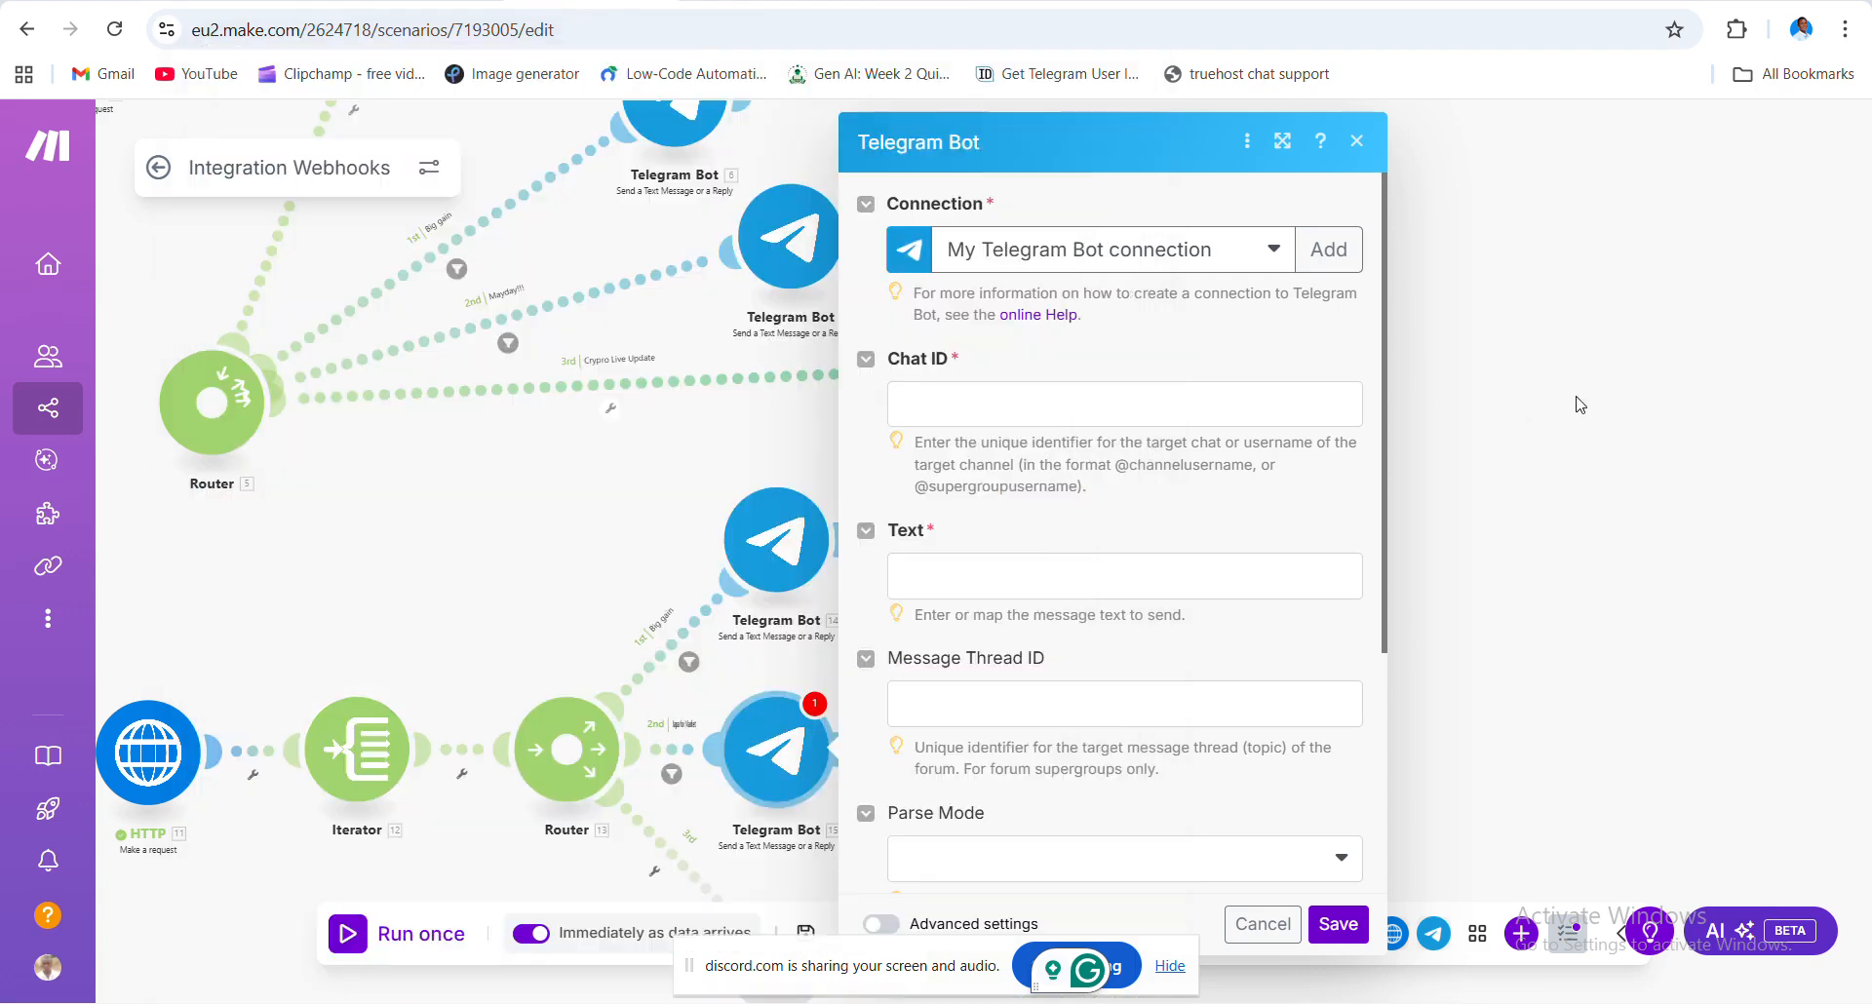
click(1580, 405)
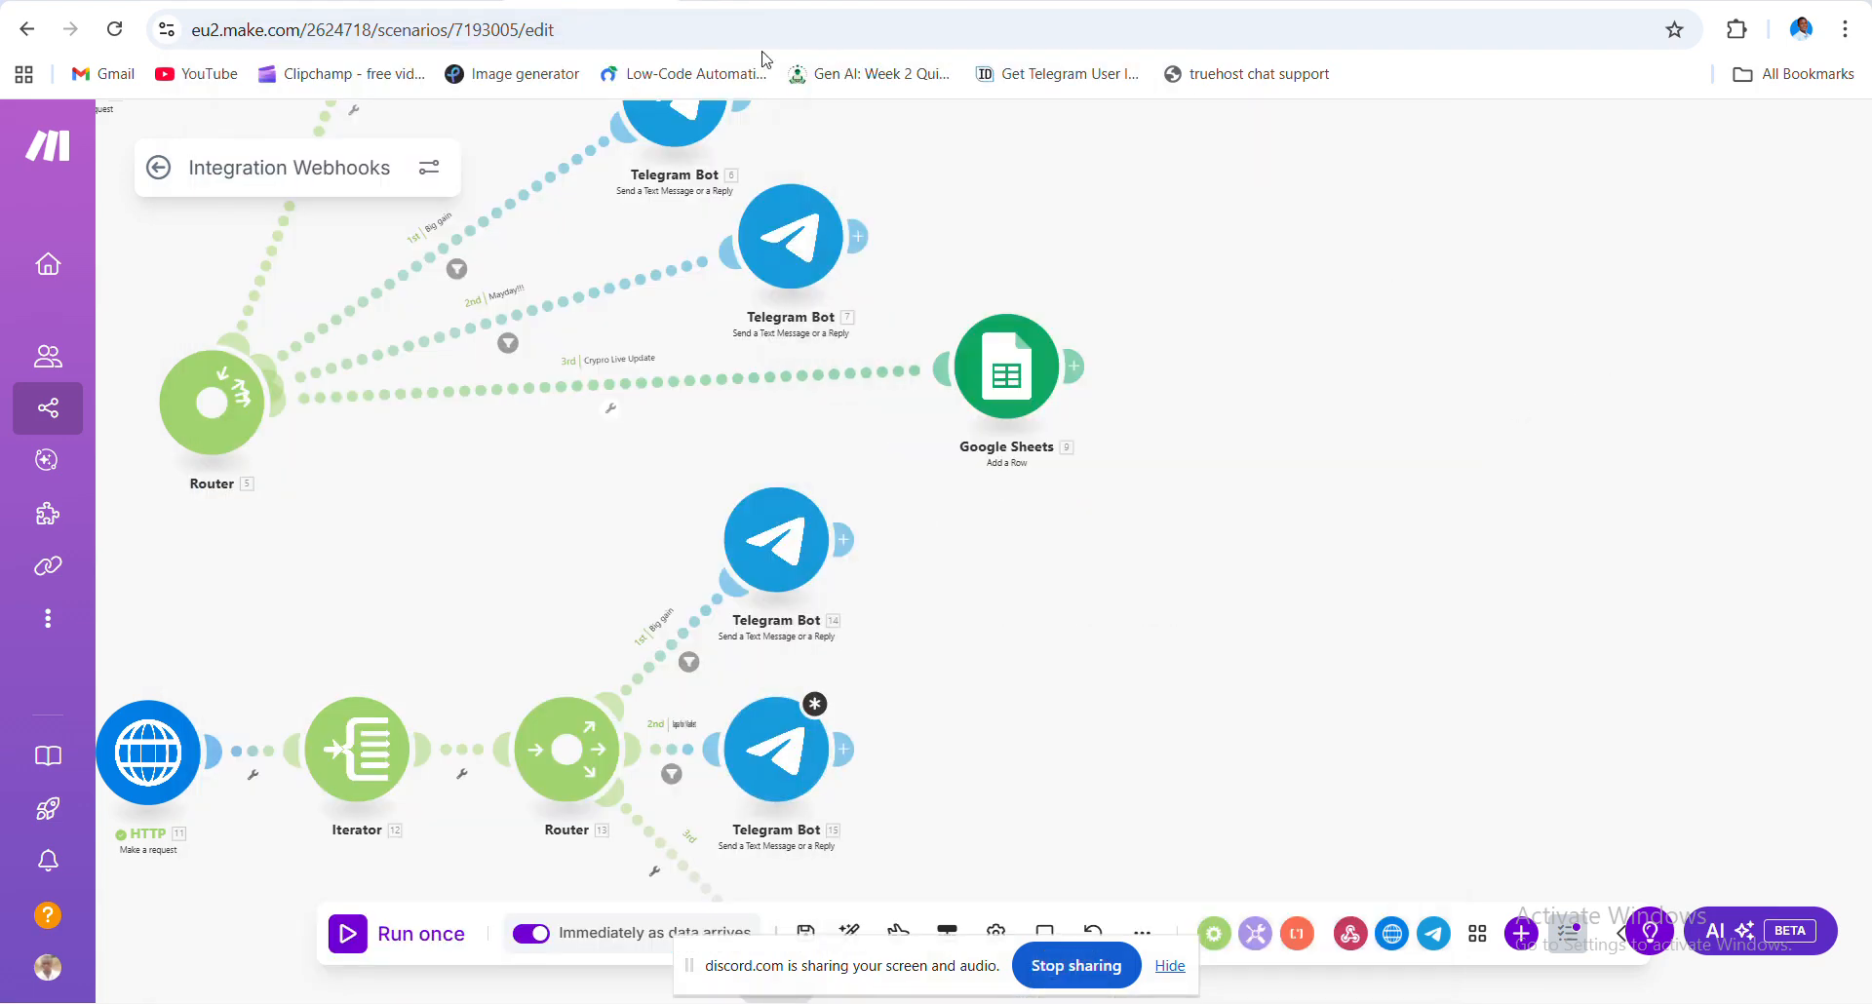
- Get the second account's numeric user ID on tg-user.id from the pasted link, copy it, return to Make
click(1506, 1)
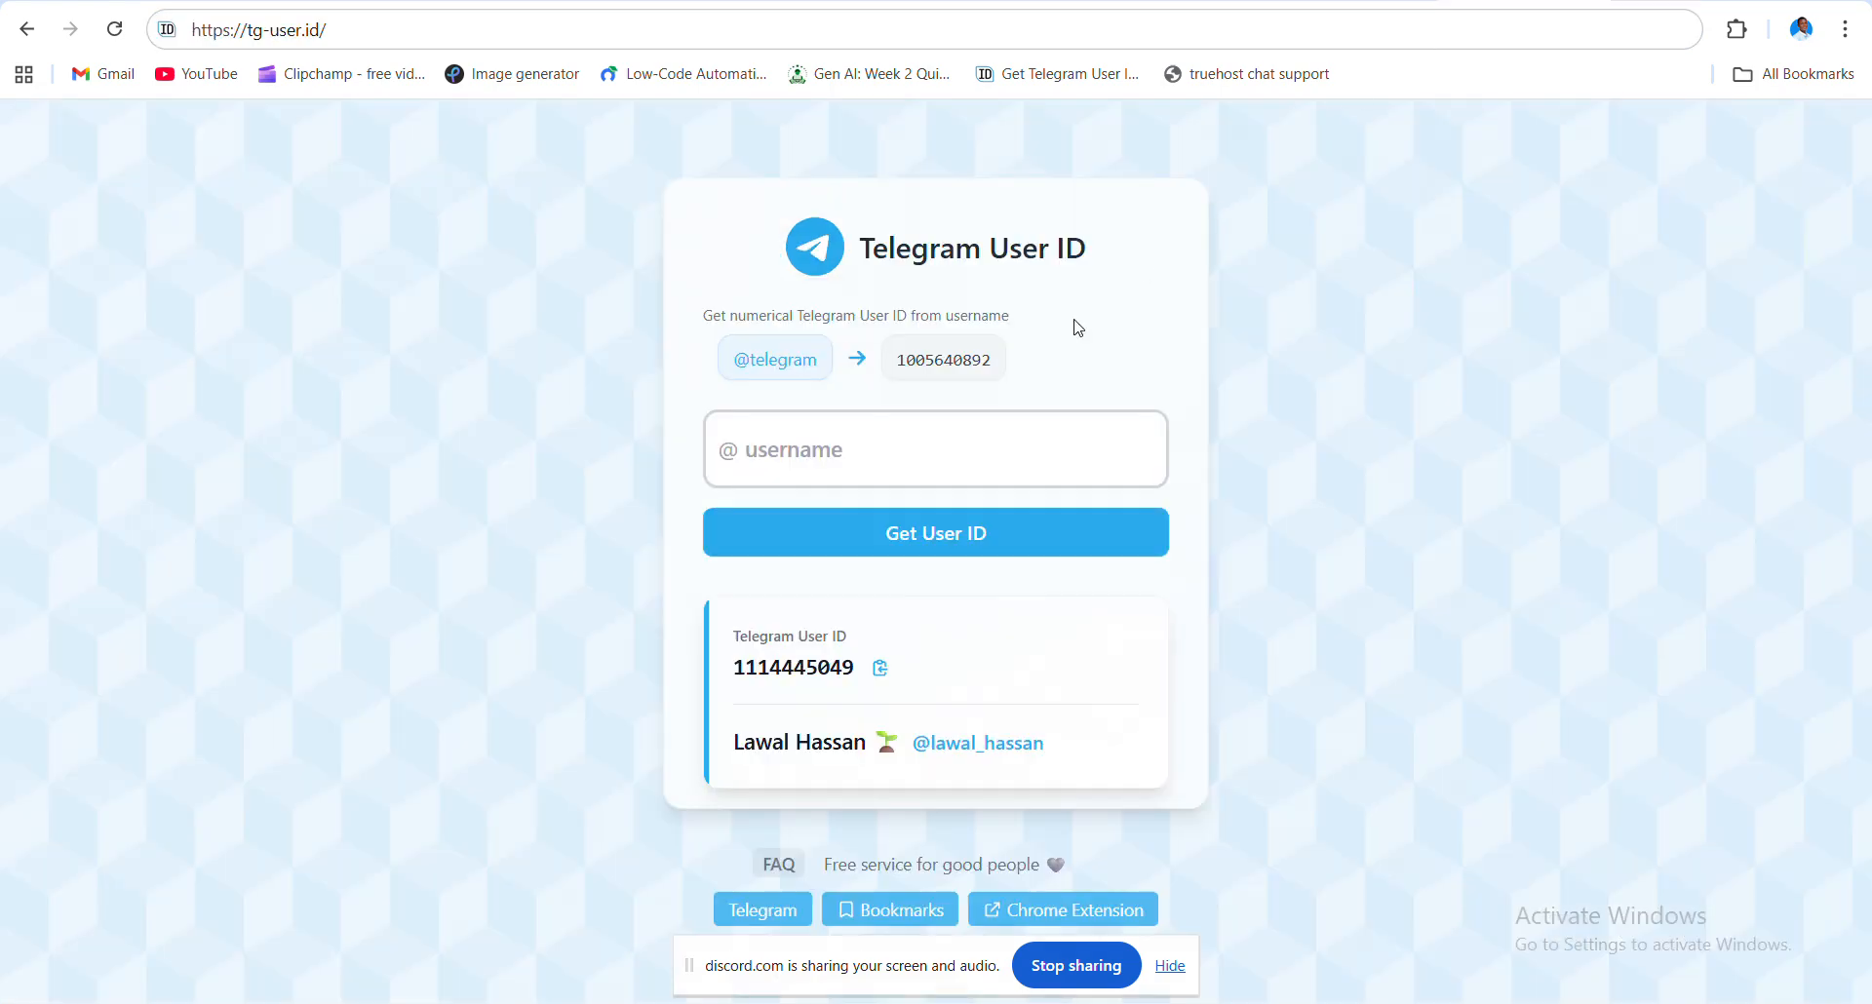
click(920, 454)
key(ctrl+v)
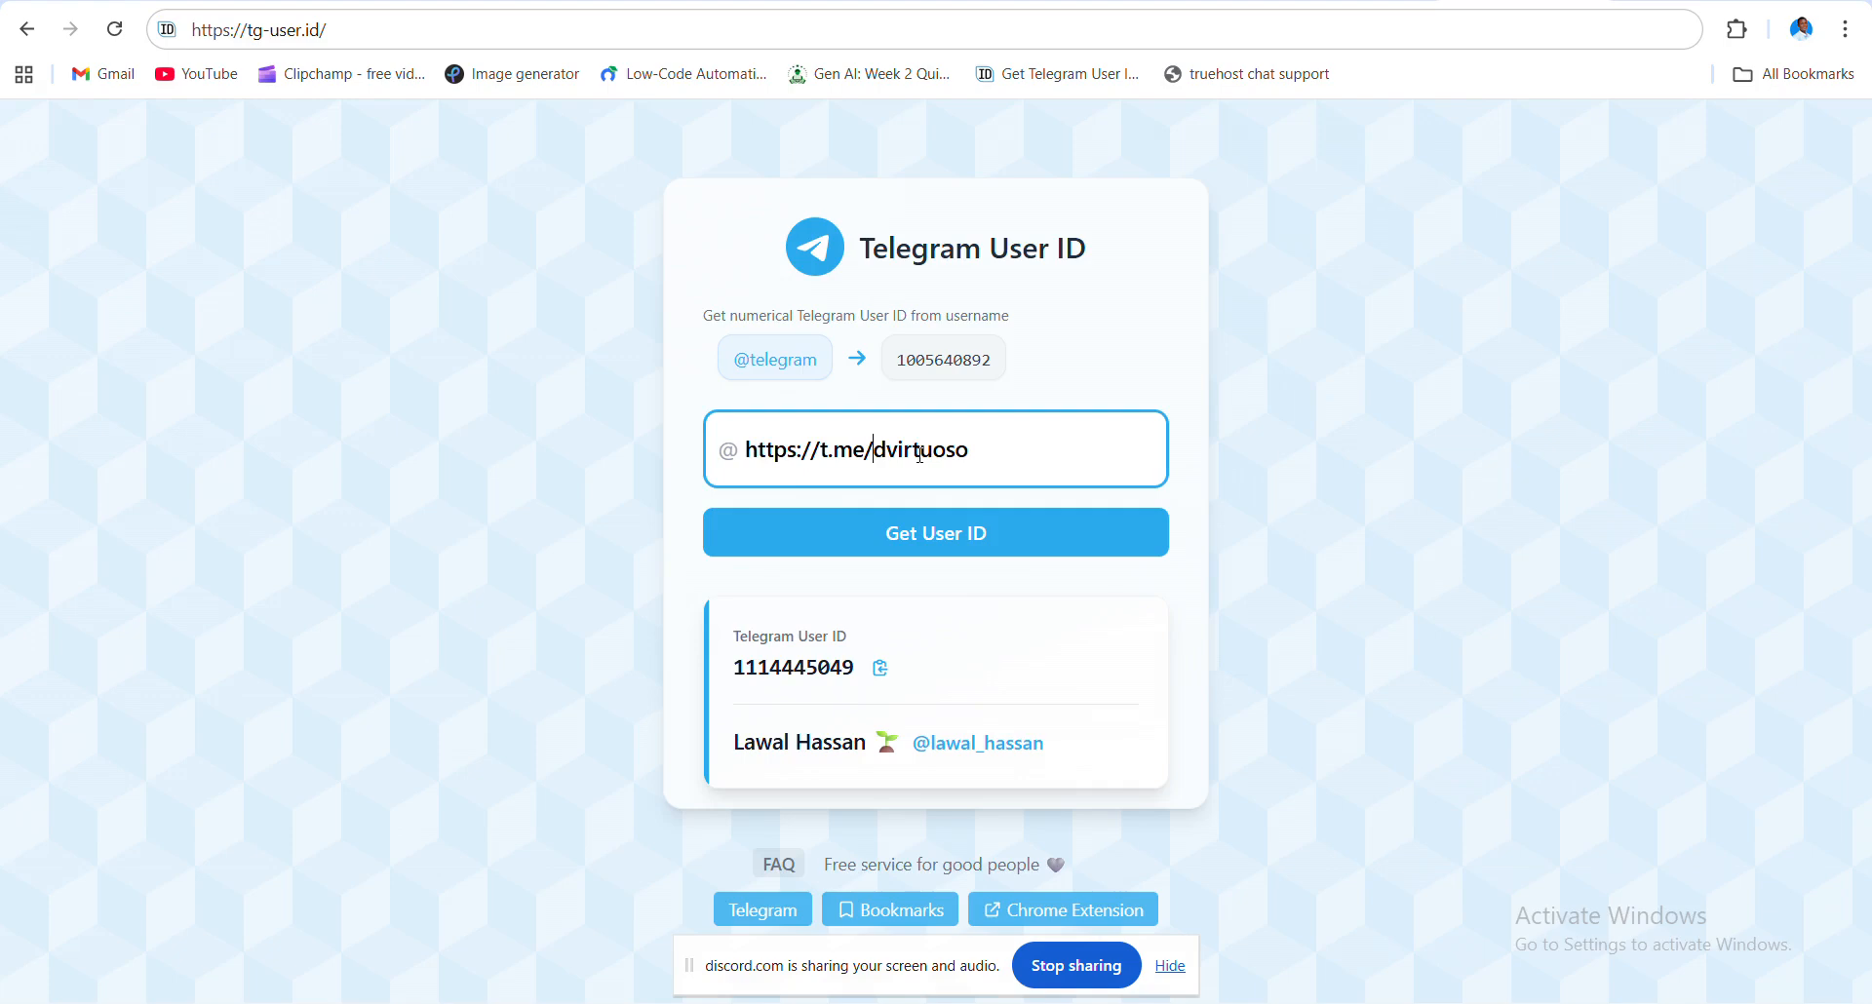
key(BackSpace)
key(BackSpace)
key(BackSpace)
key(BackSpace)
key(BackSpace)
key(BackSpace)
key(BackSpace)
key(BackSpace)
key(BackSpace)
key(BackSpace)
key(BackSpace)
key(BackSpace)
key(BackSpace)
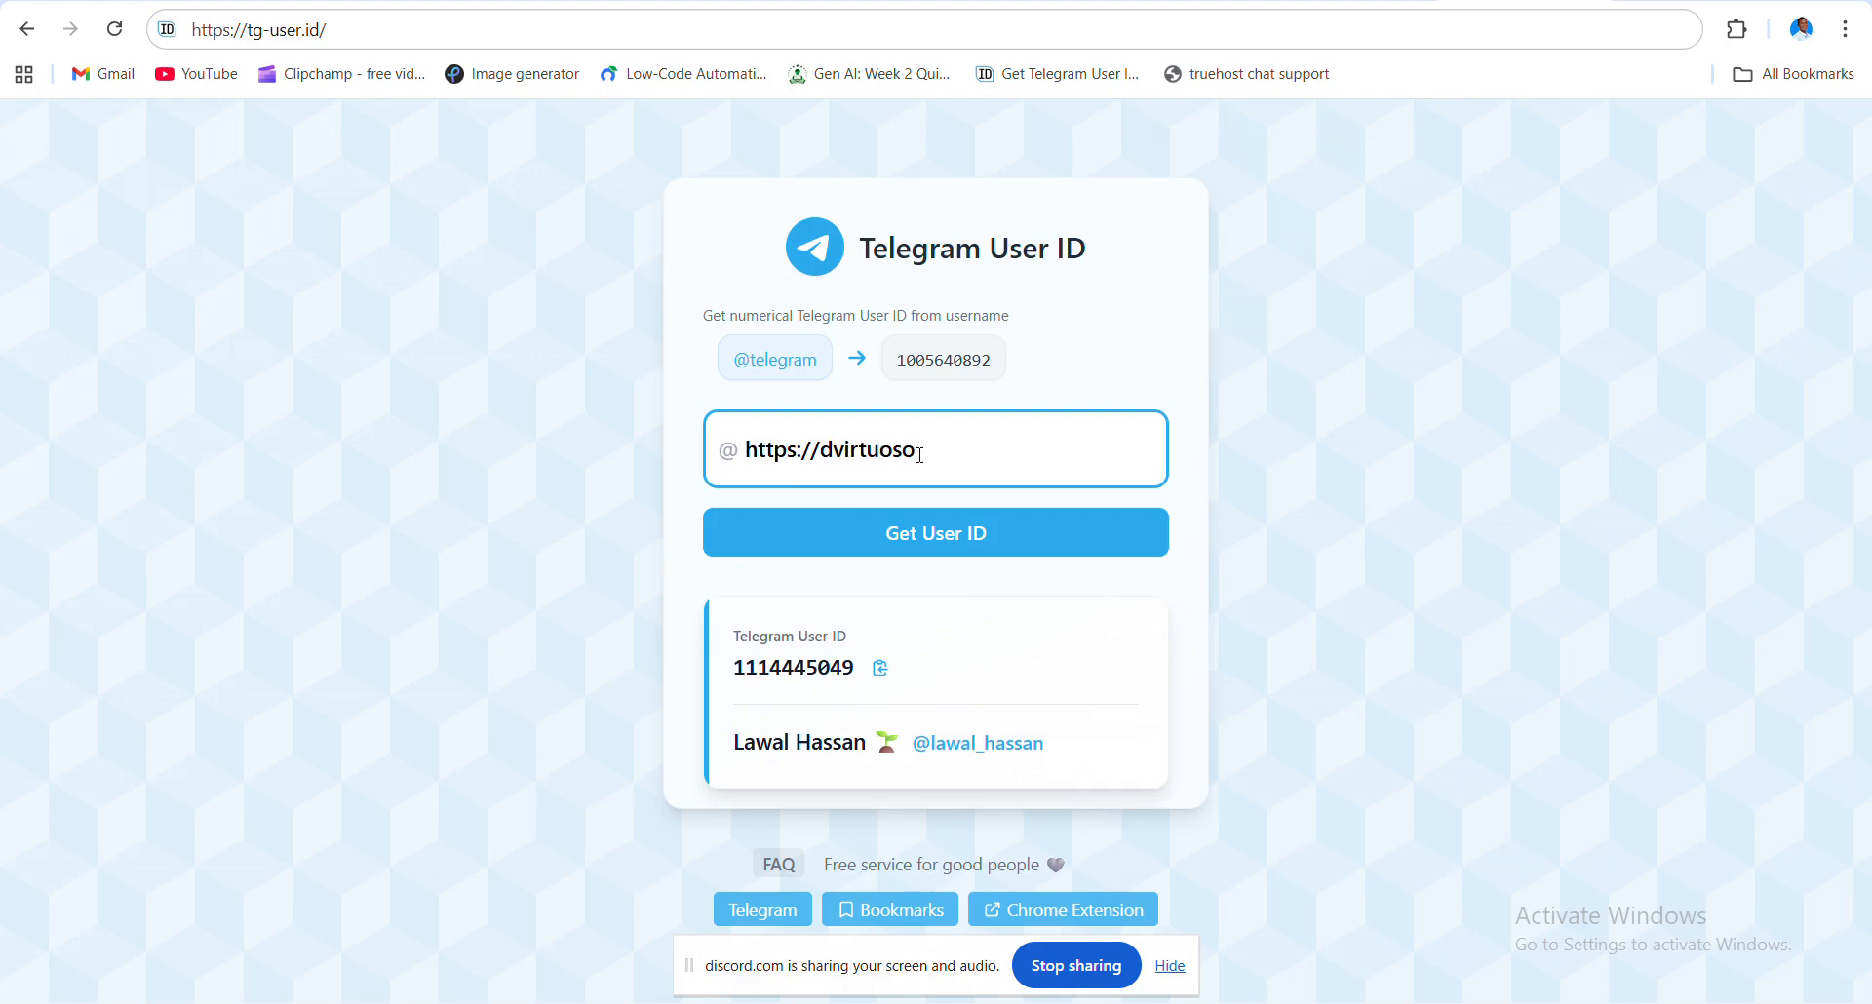
click(975, 534)
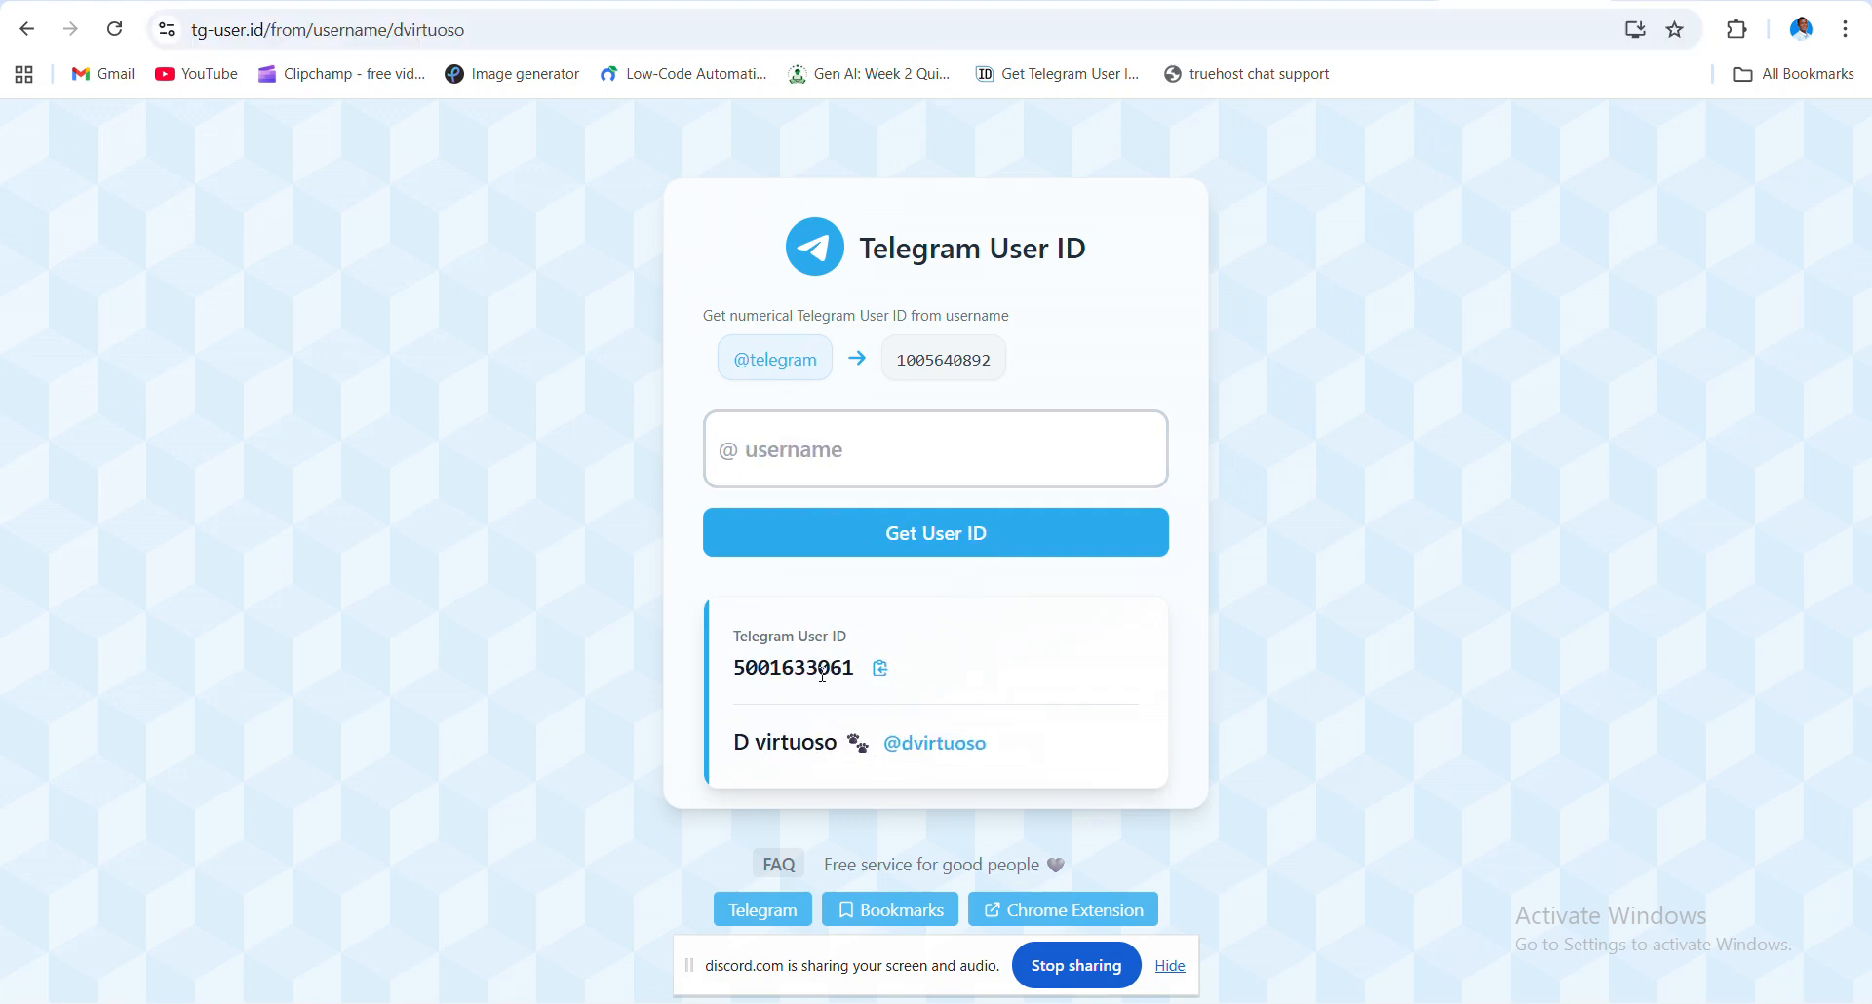
drag(830, 670, 863, 673)
click(880, 669)
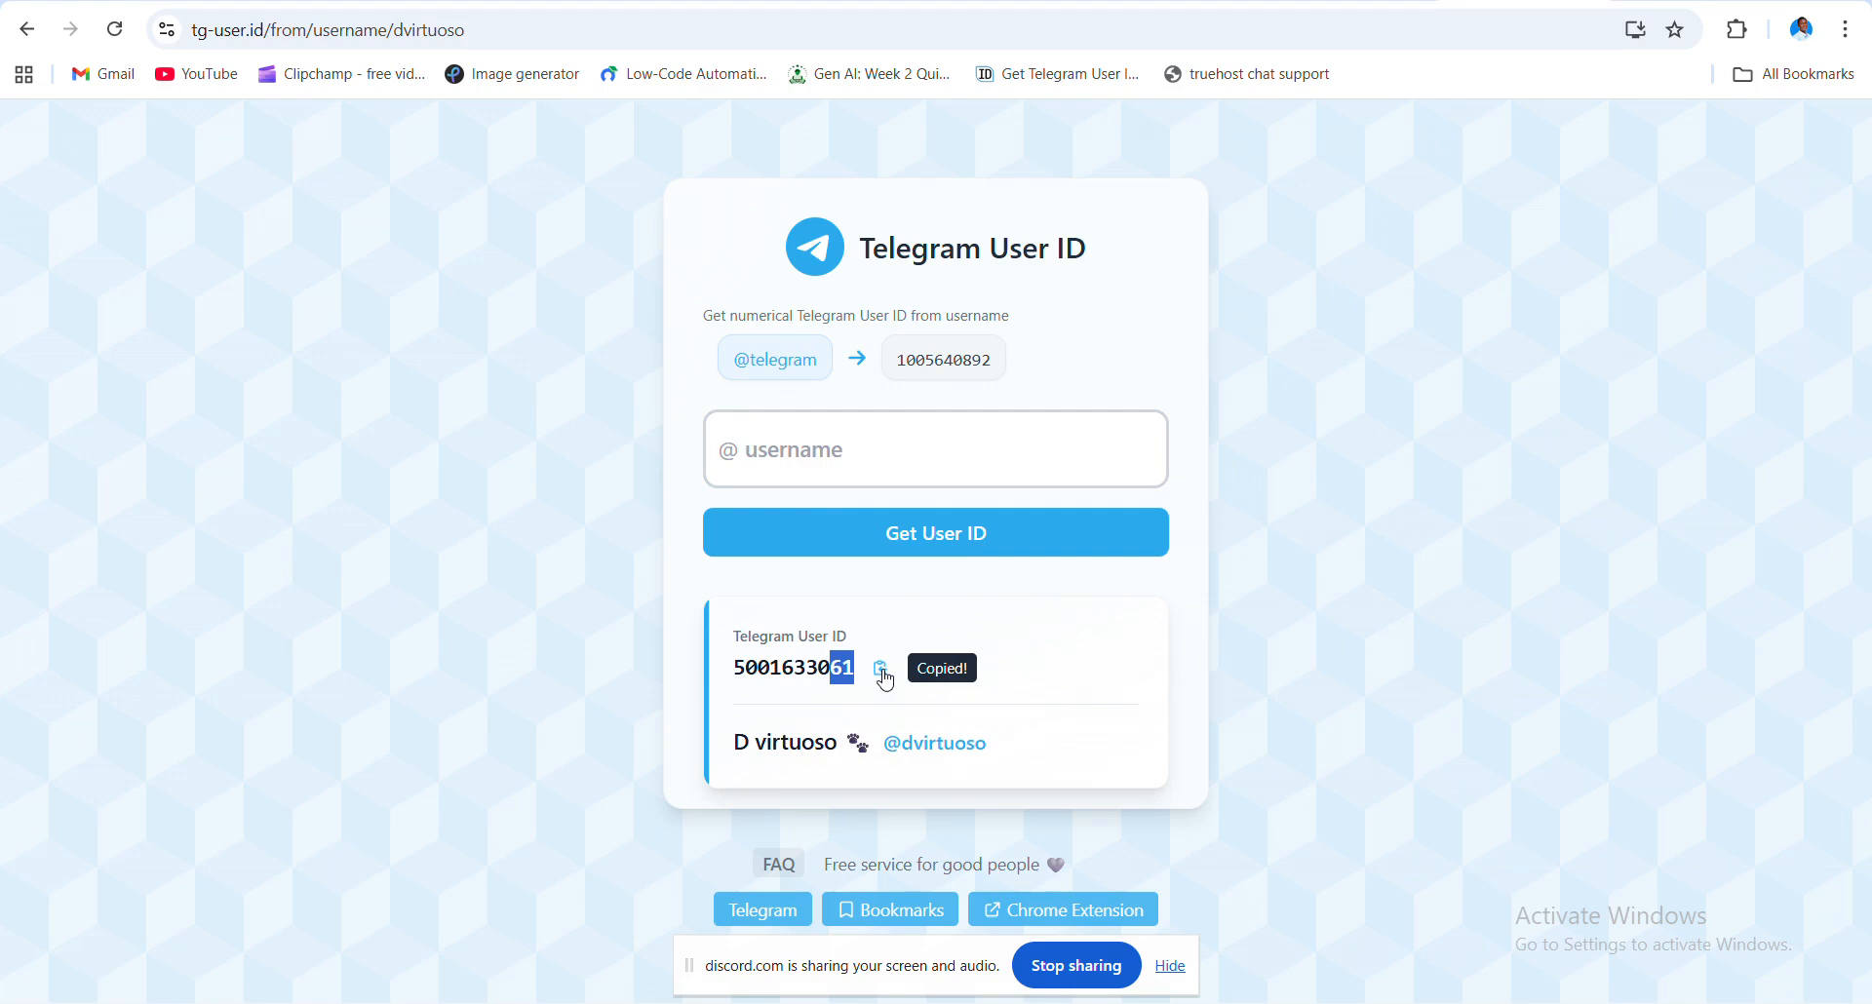
click(605, 1)
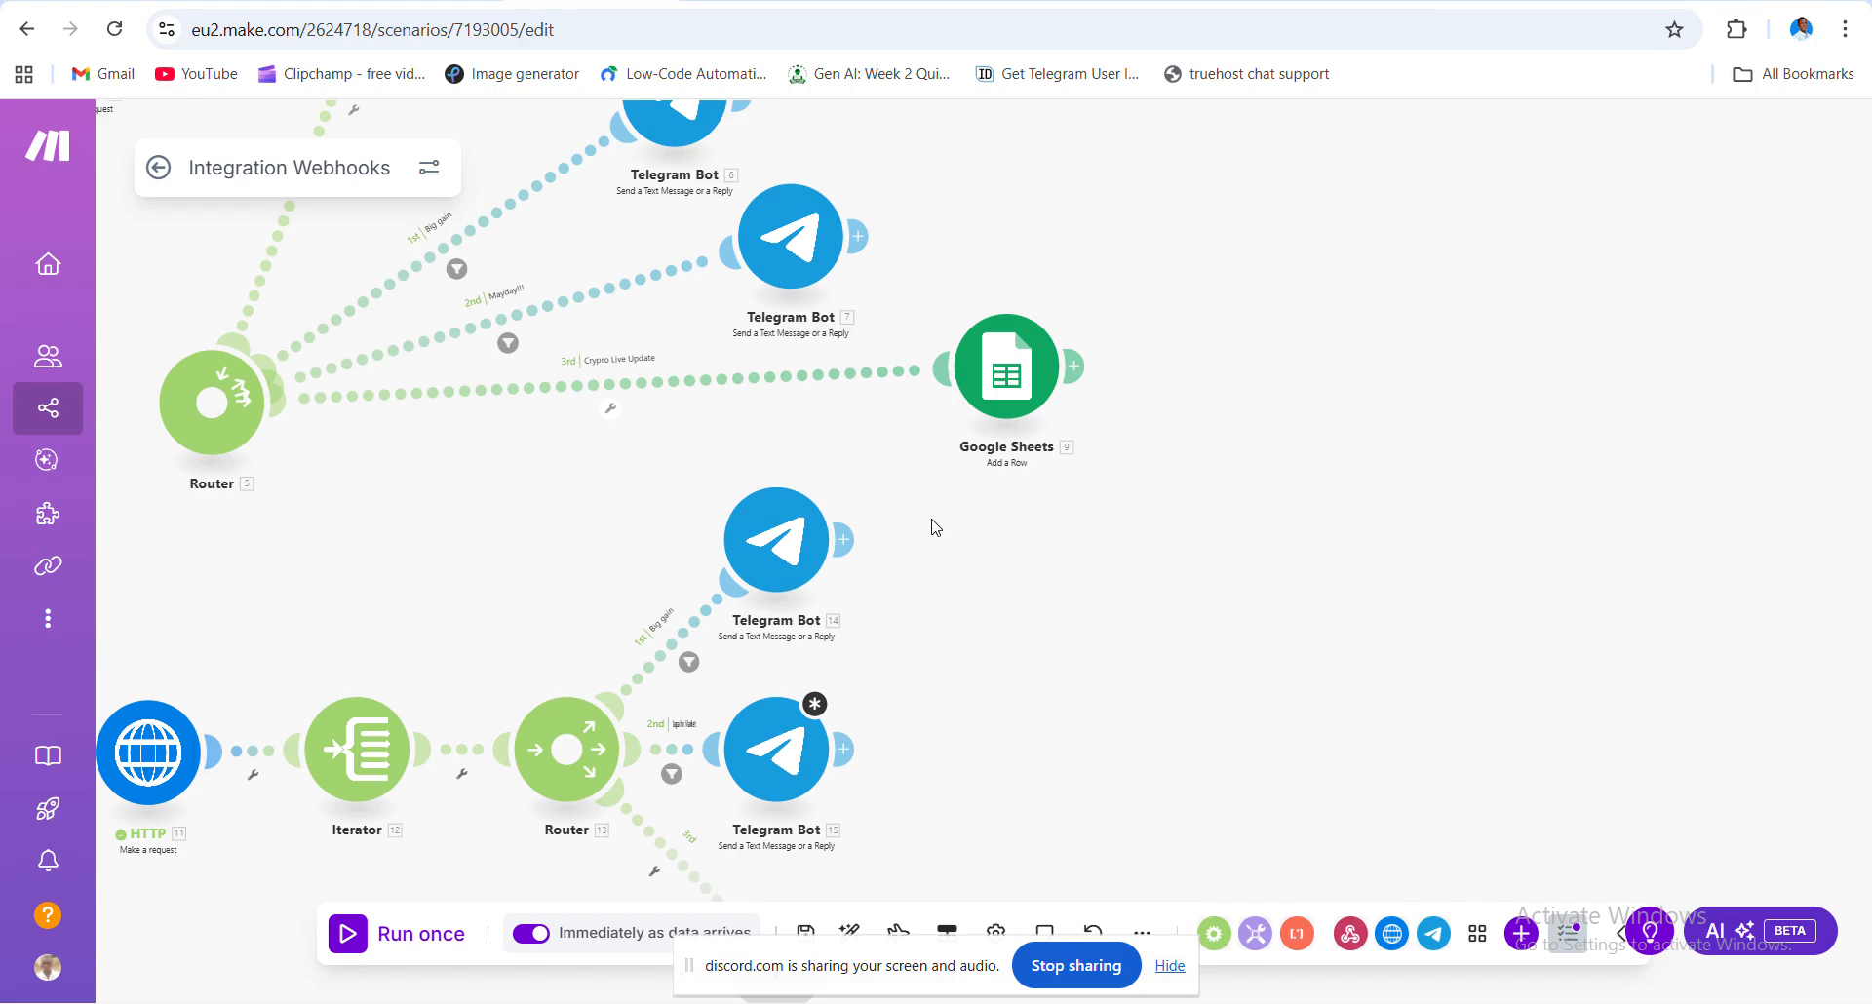
- Paste the copied user ID into Telegram Bot 15's Chat ID field
click(785, 747)
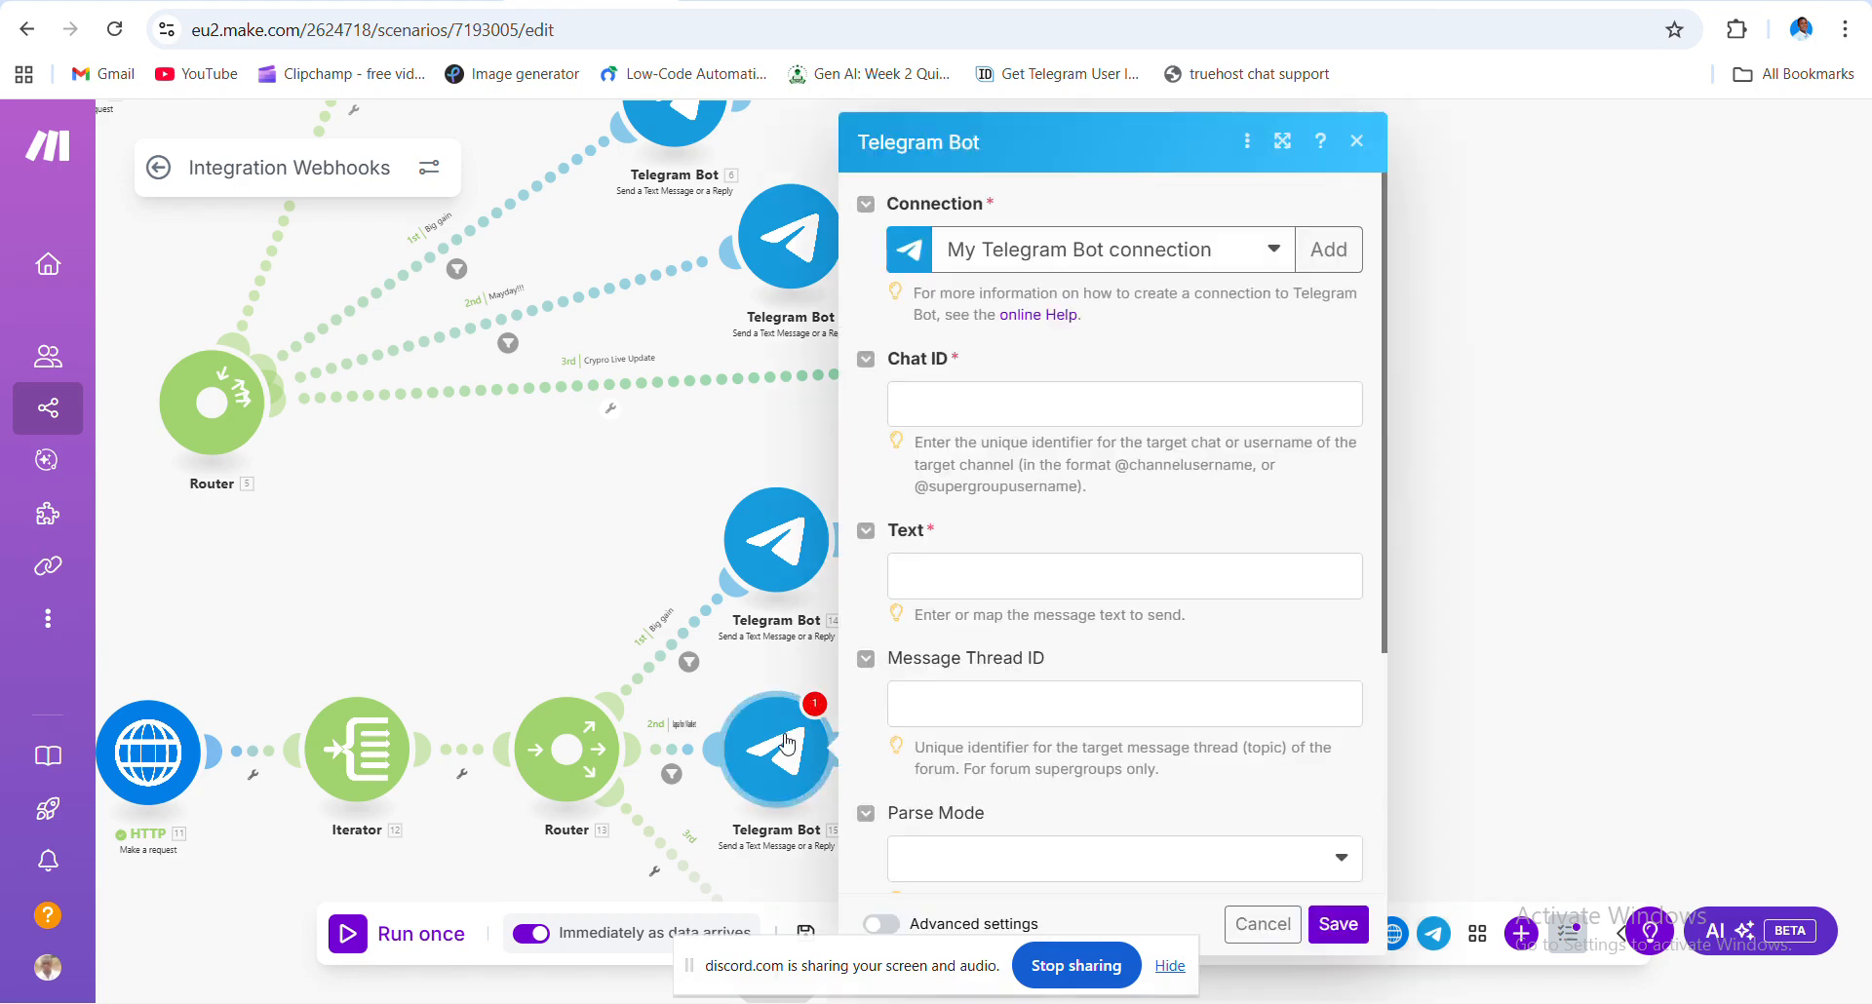
click(999, 401)
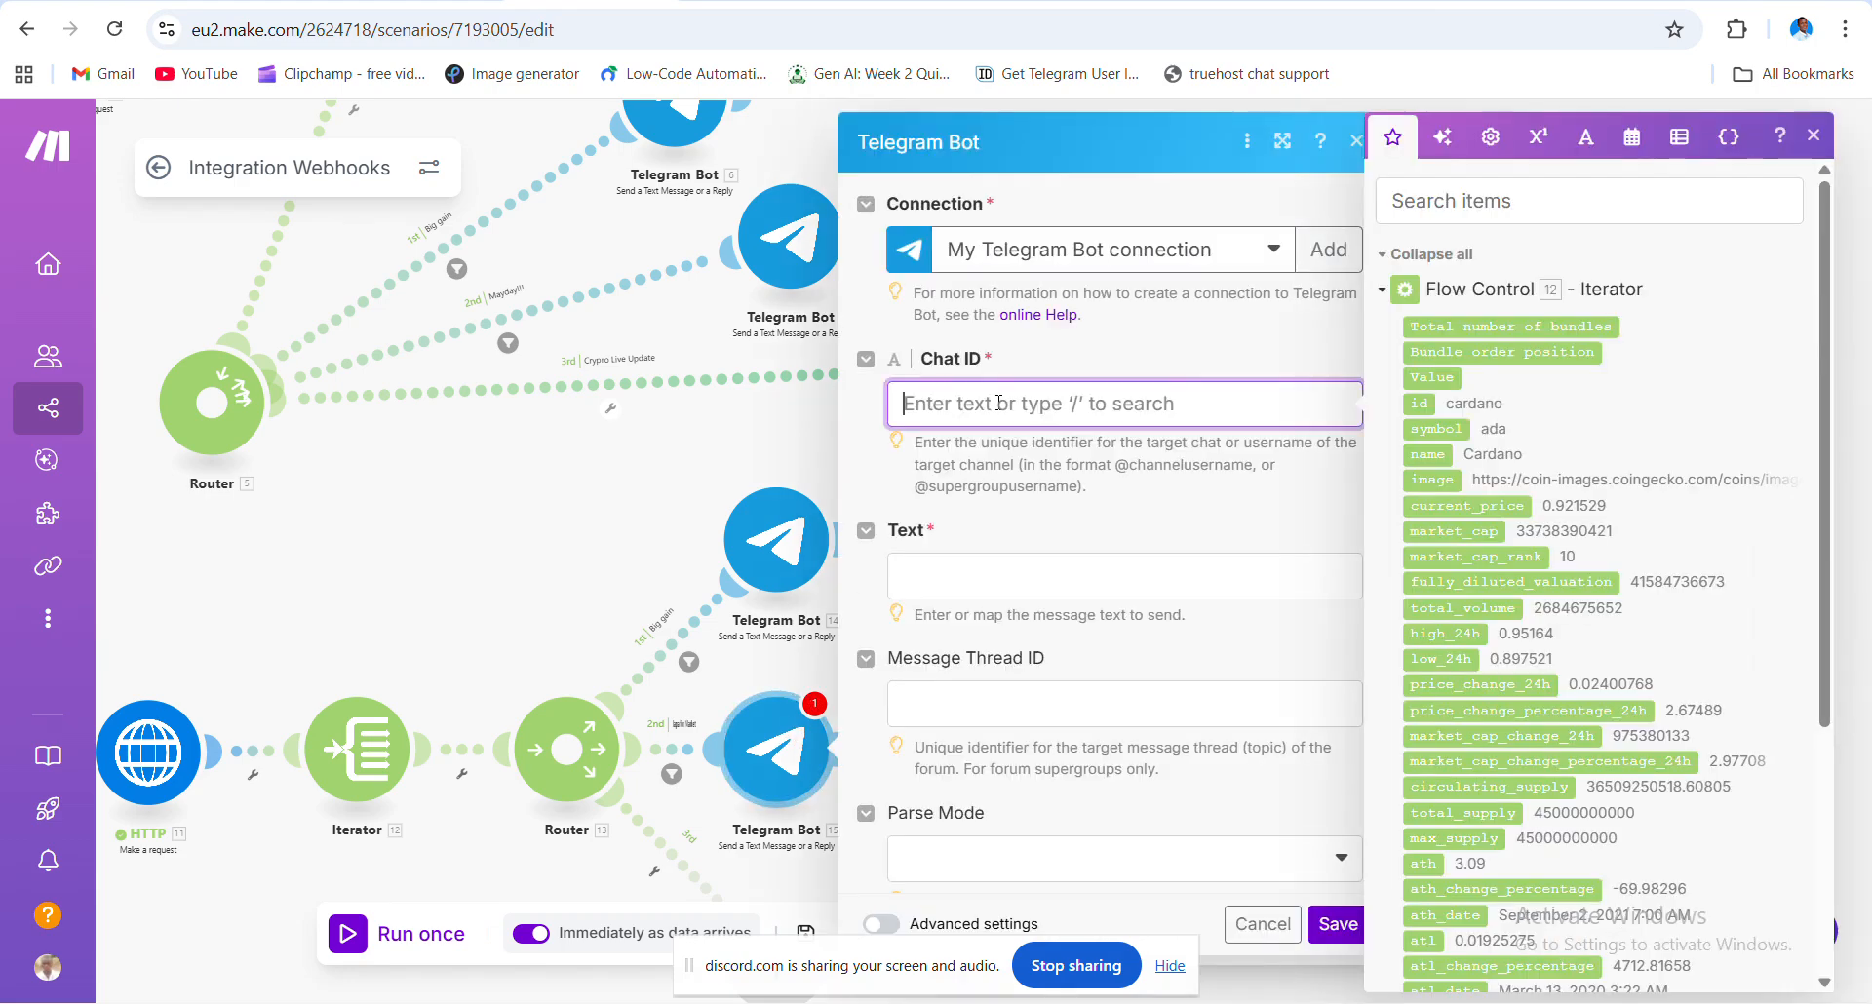
key(ctrl+v)
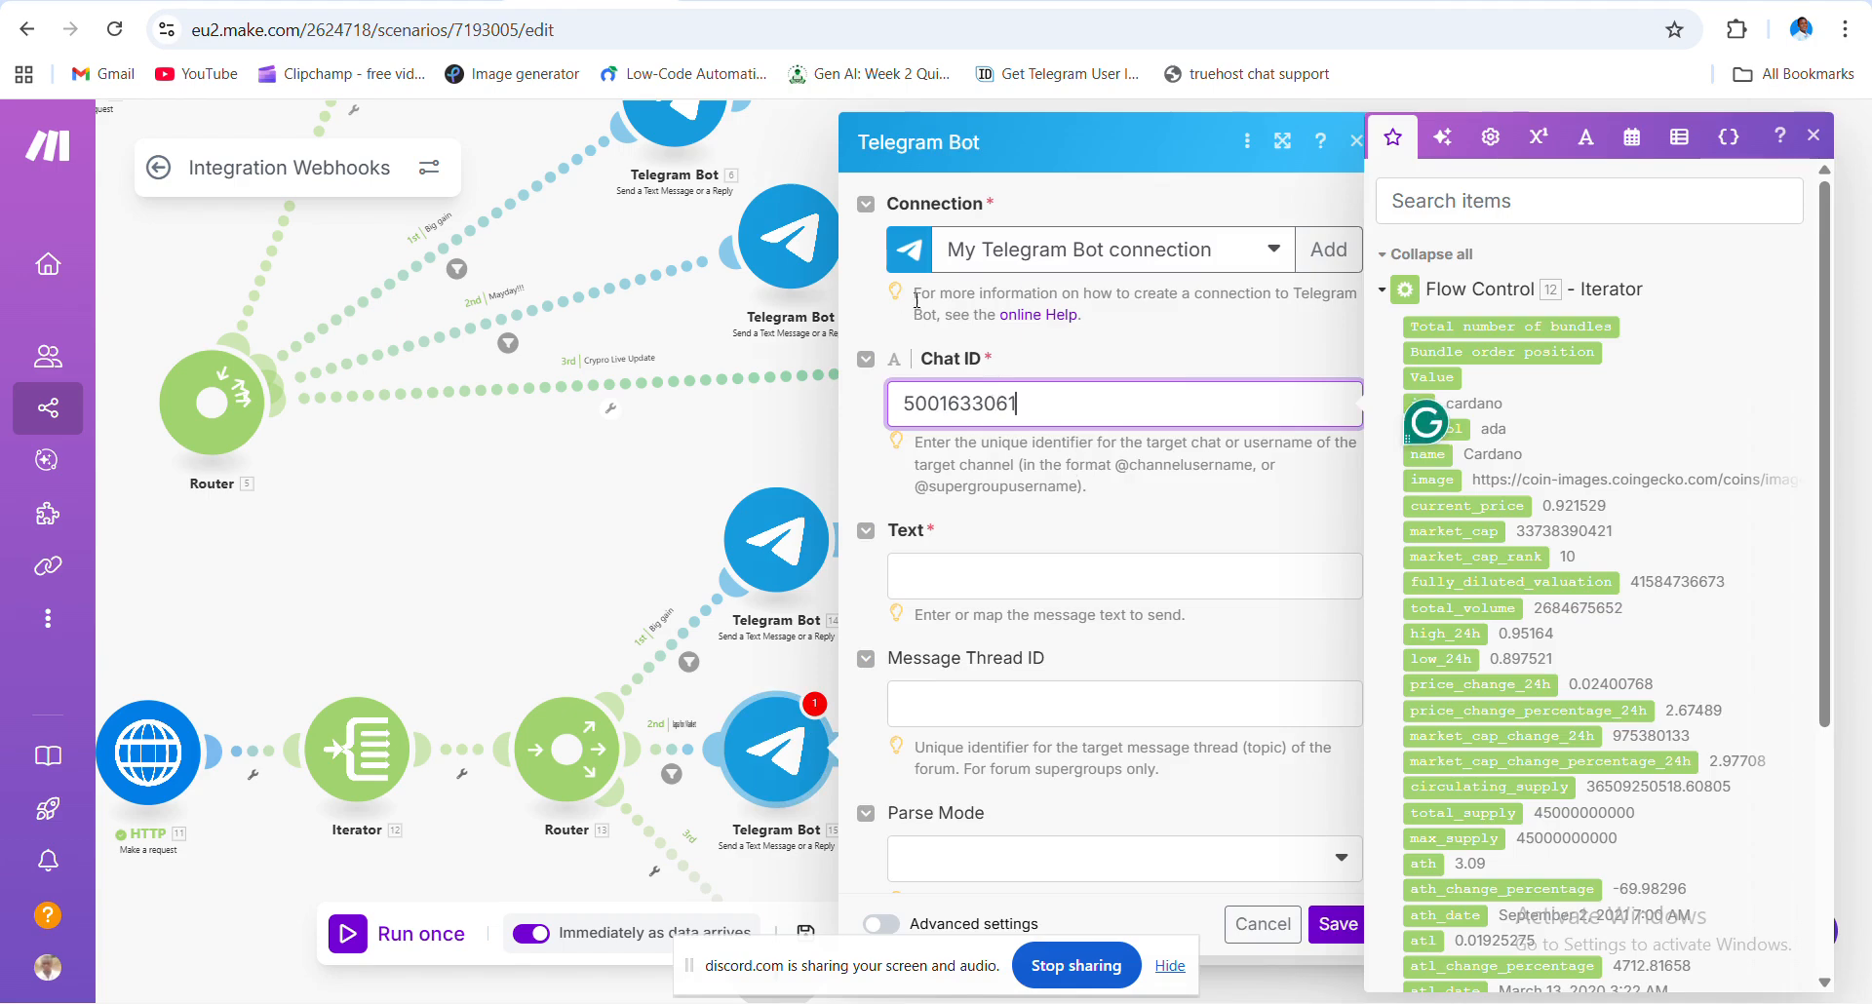
click(786, 553)
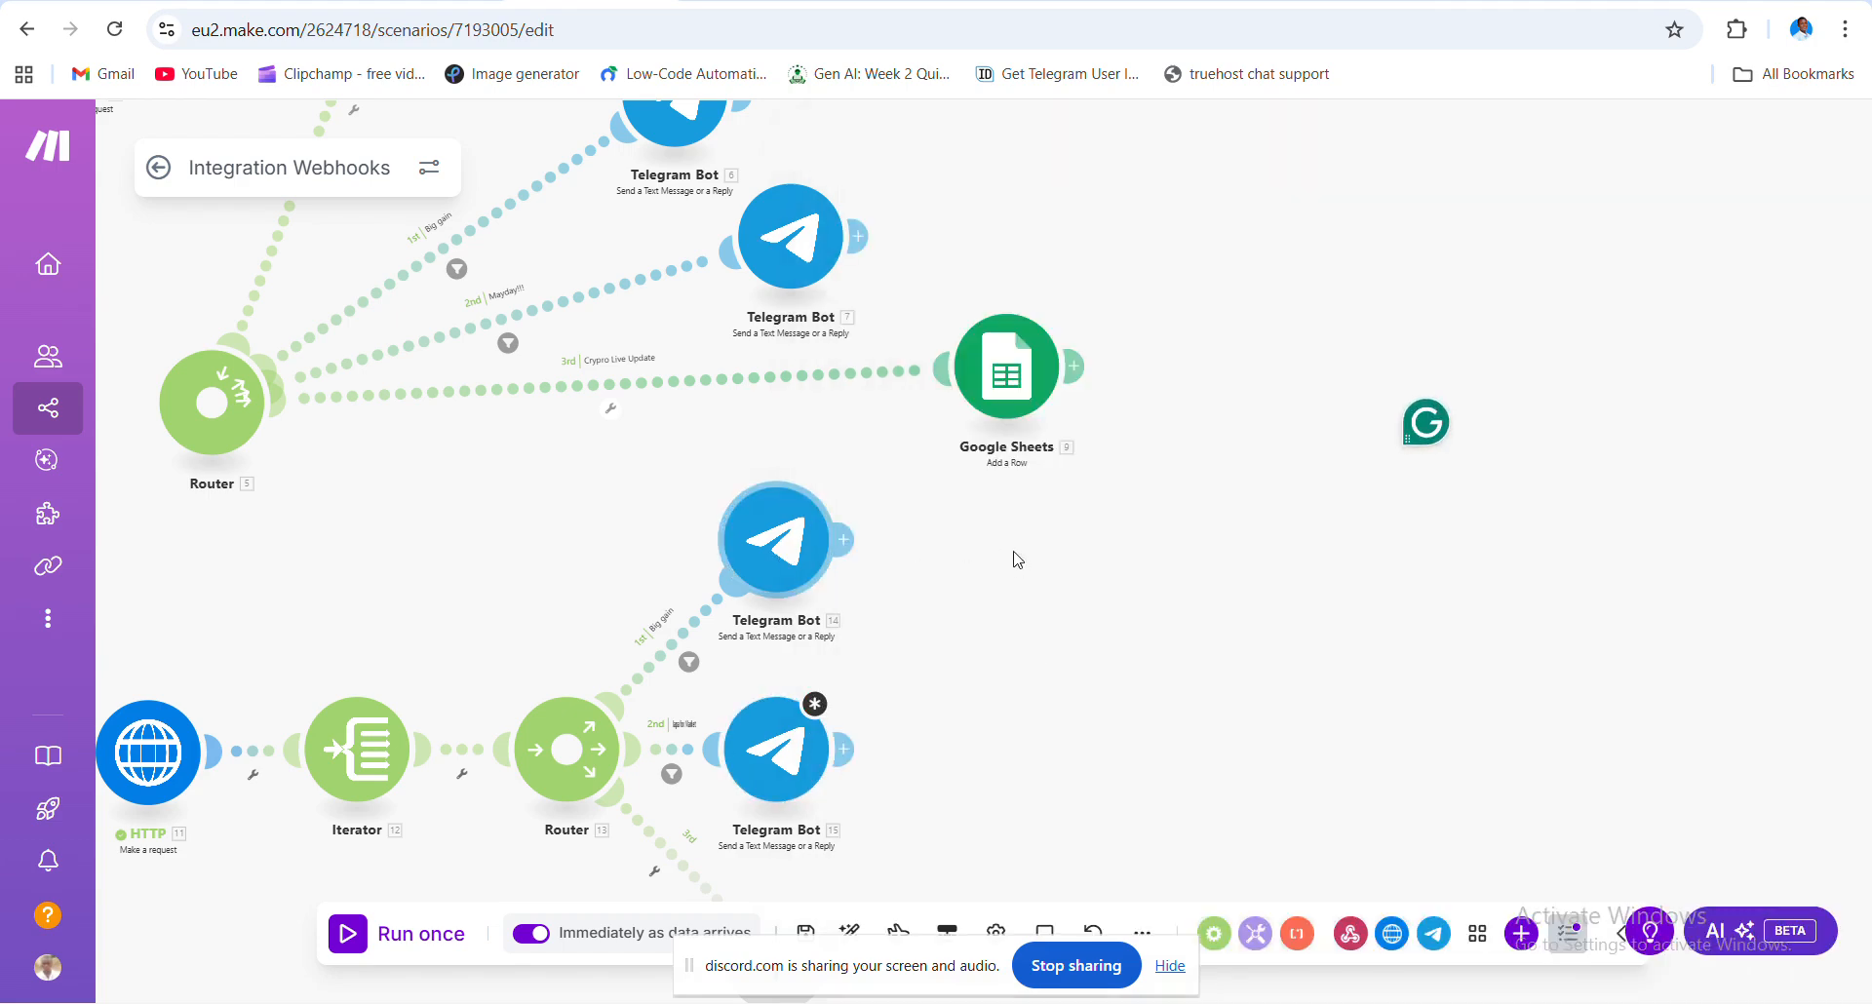
- Copy Telegram Bot 14's crypto alert text and paste it into Telegram Bot 15's Text field
click(765, 555)
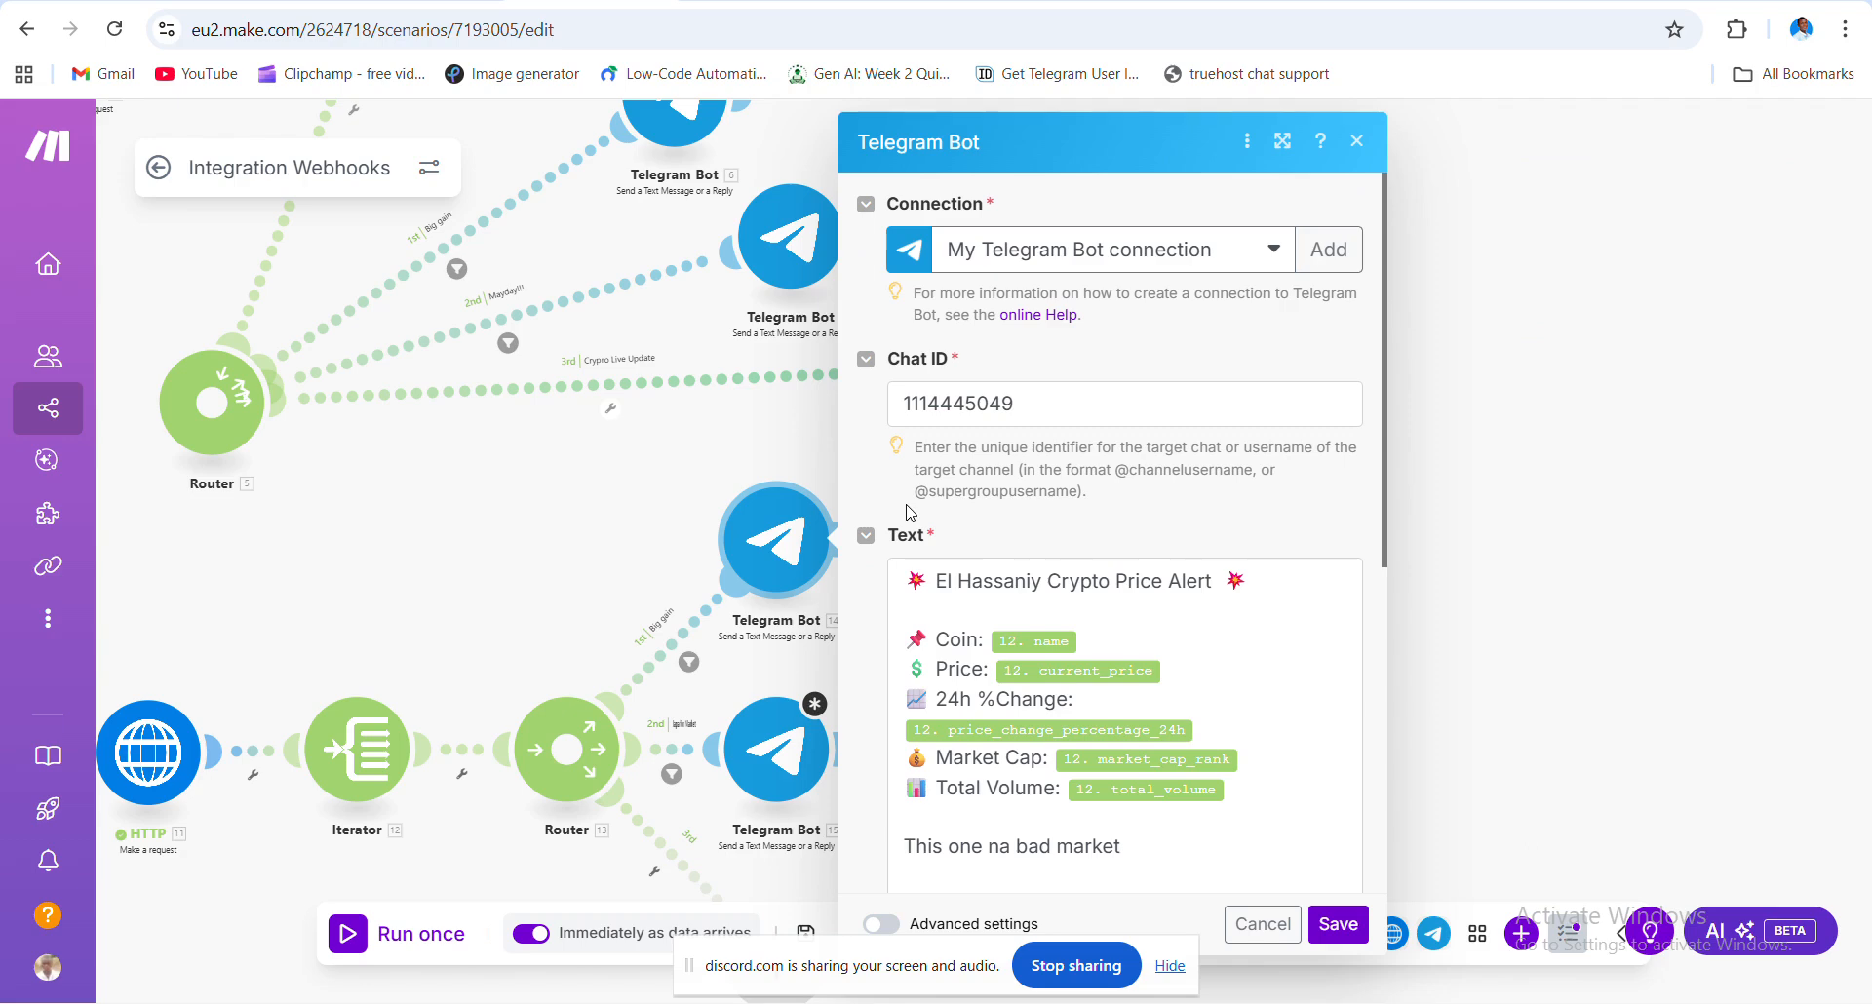
click(1192, 618)
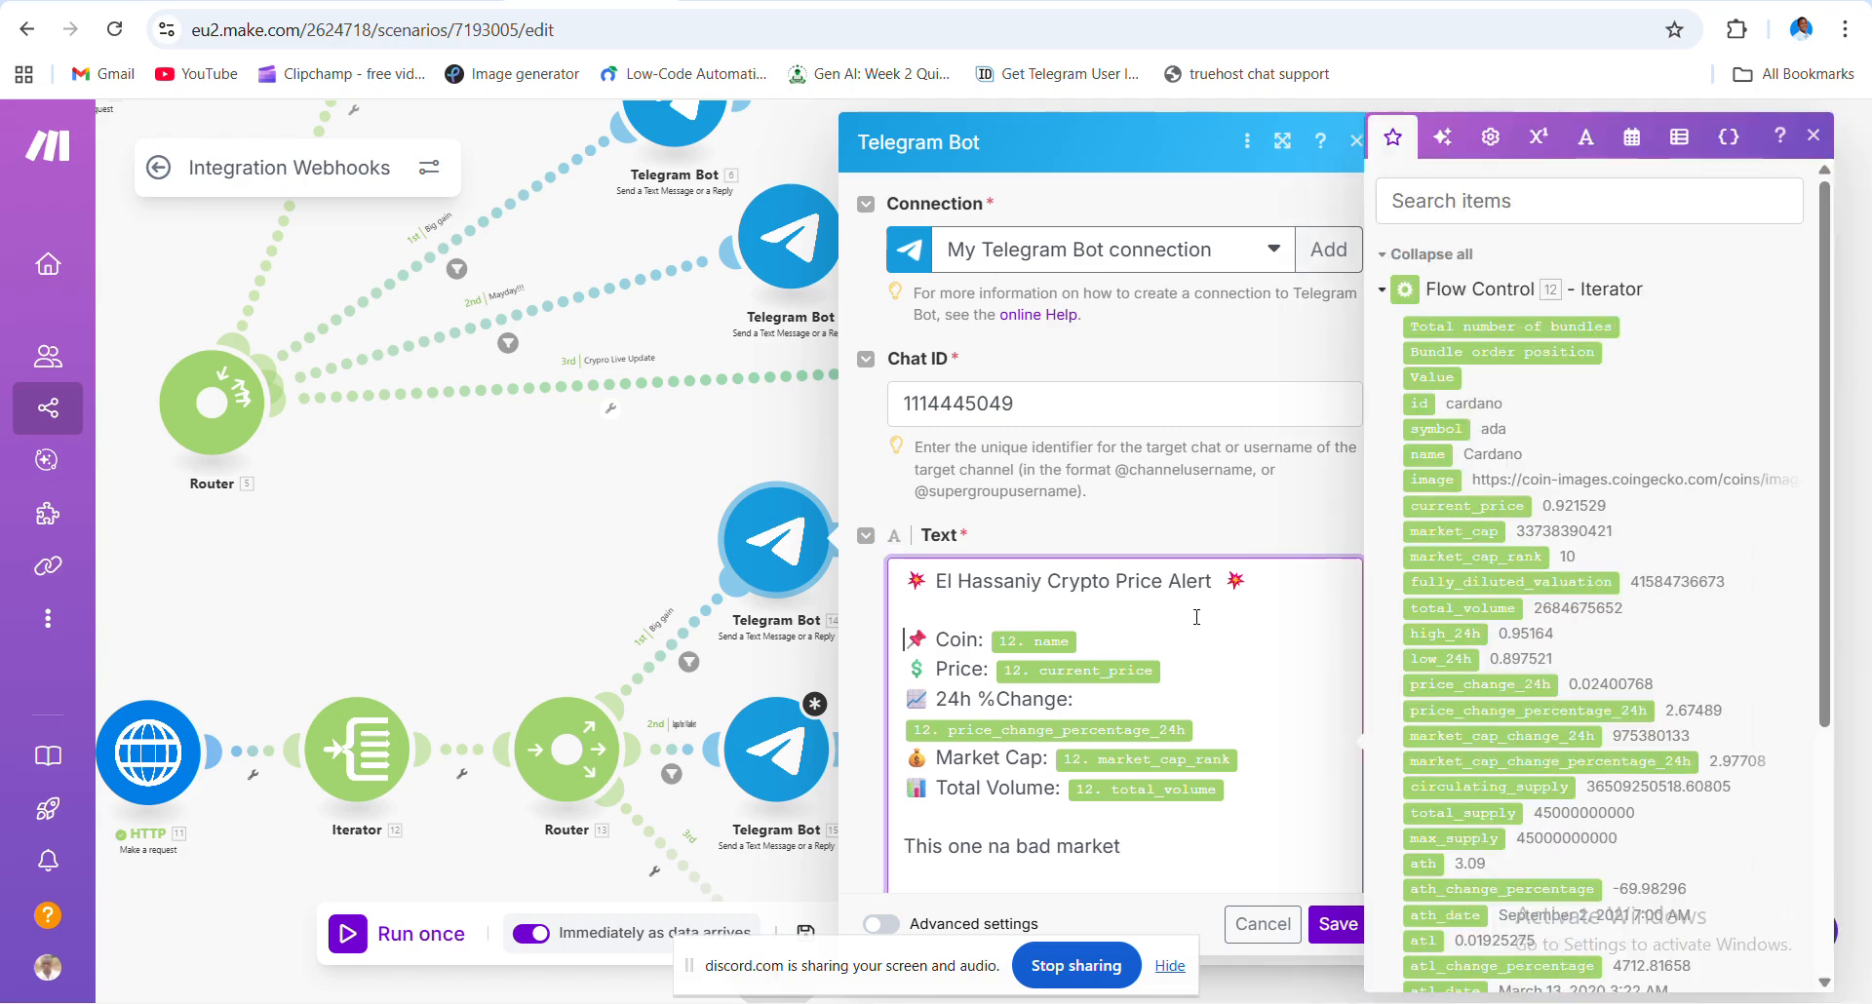
key(ctrl+a)
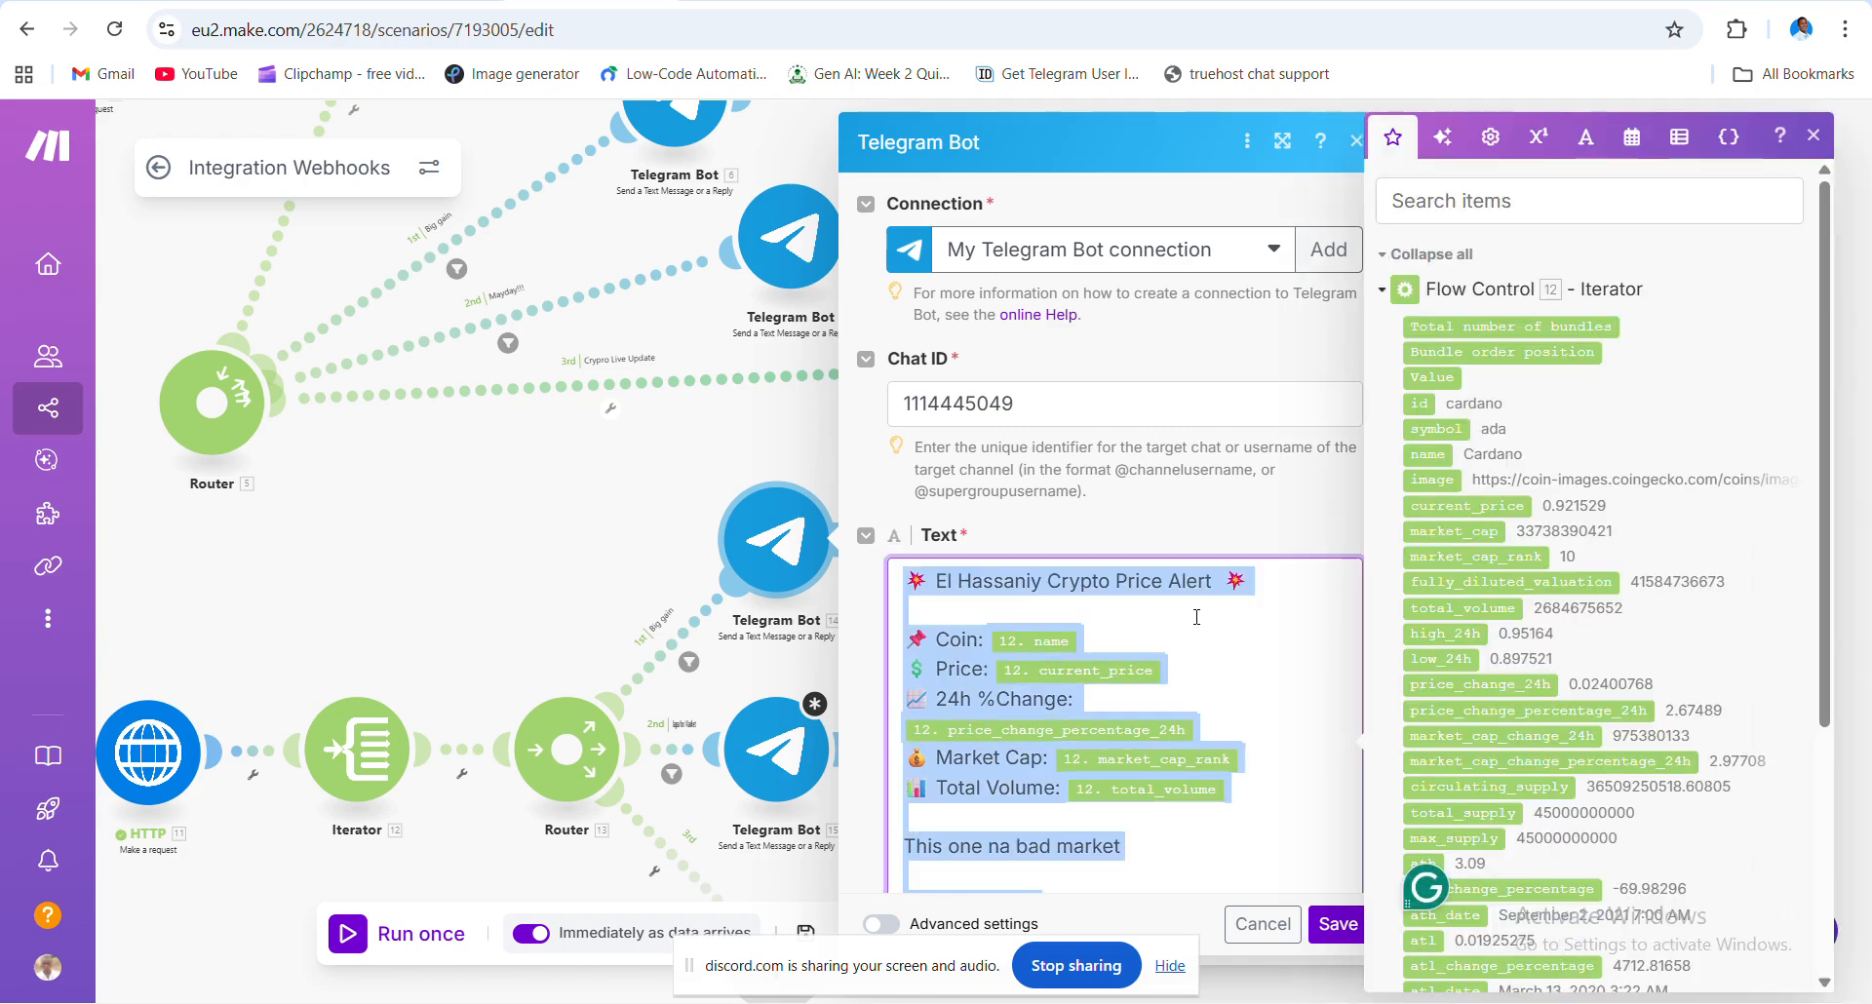
scroll(552, 470, down, 2)
click(553, 470)
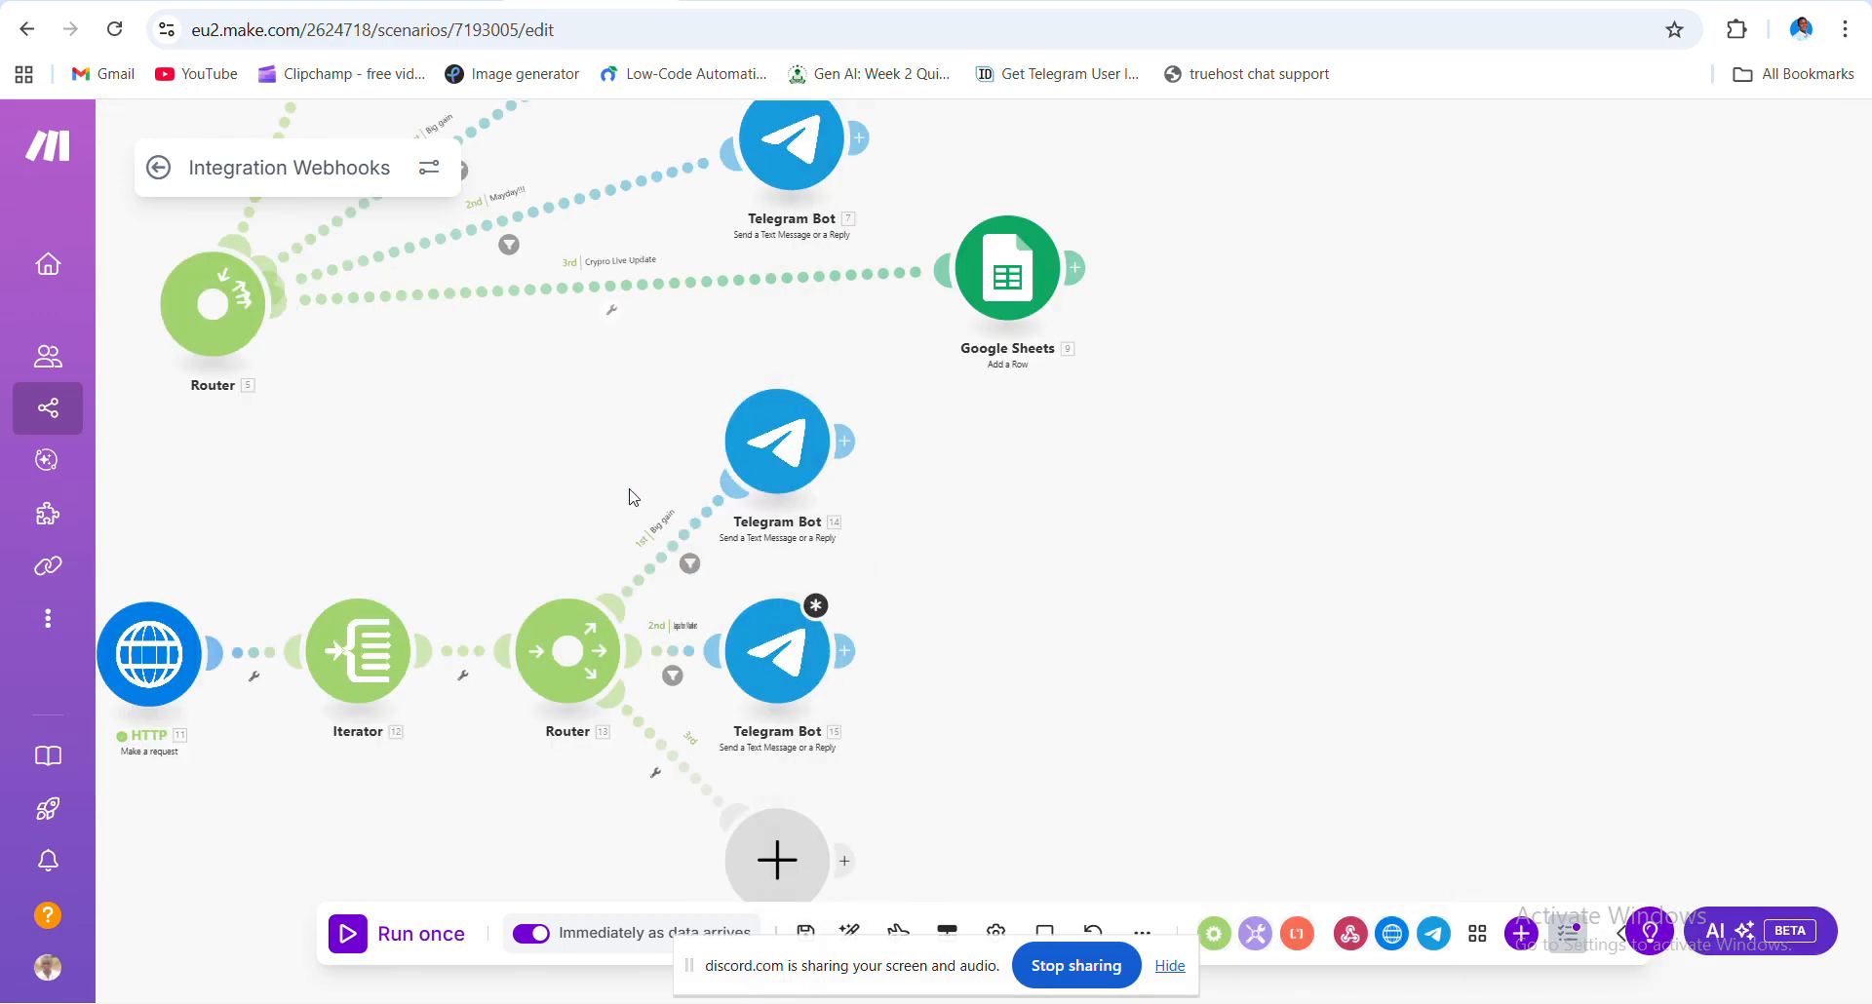
scroll(649, 488, down, 2)
click(731, 538)
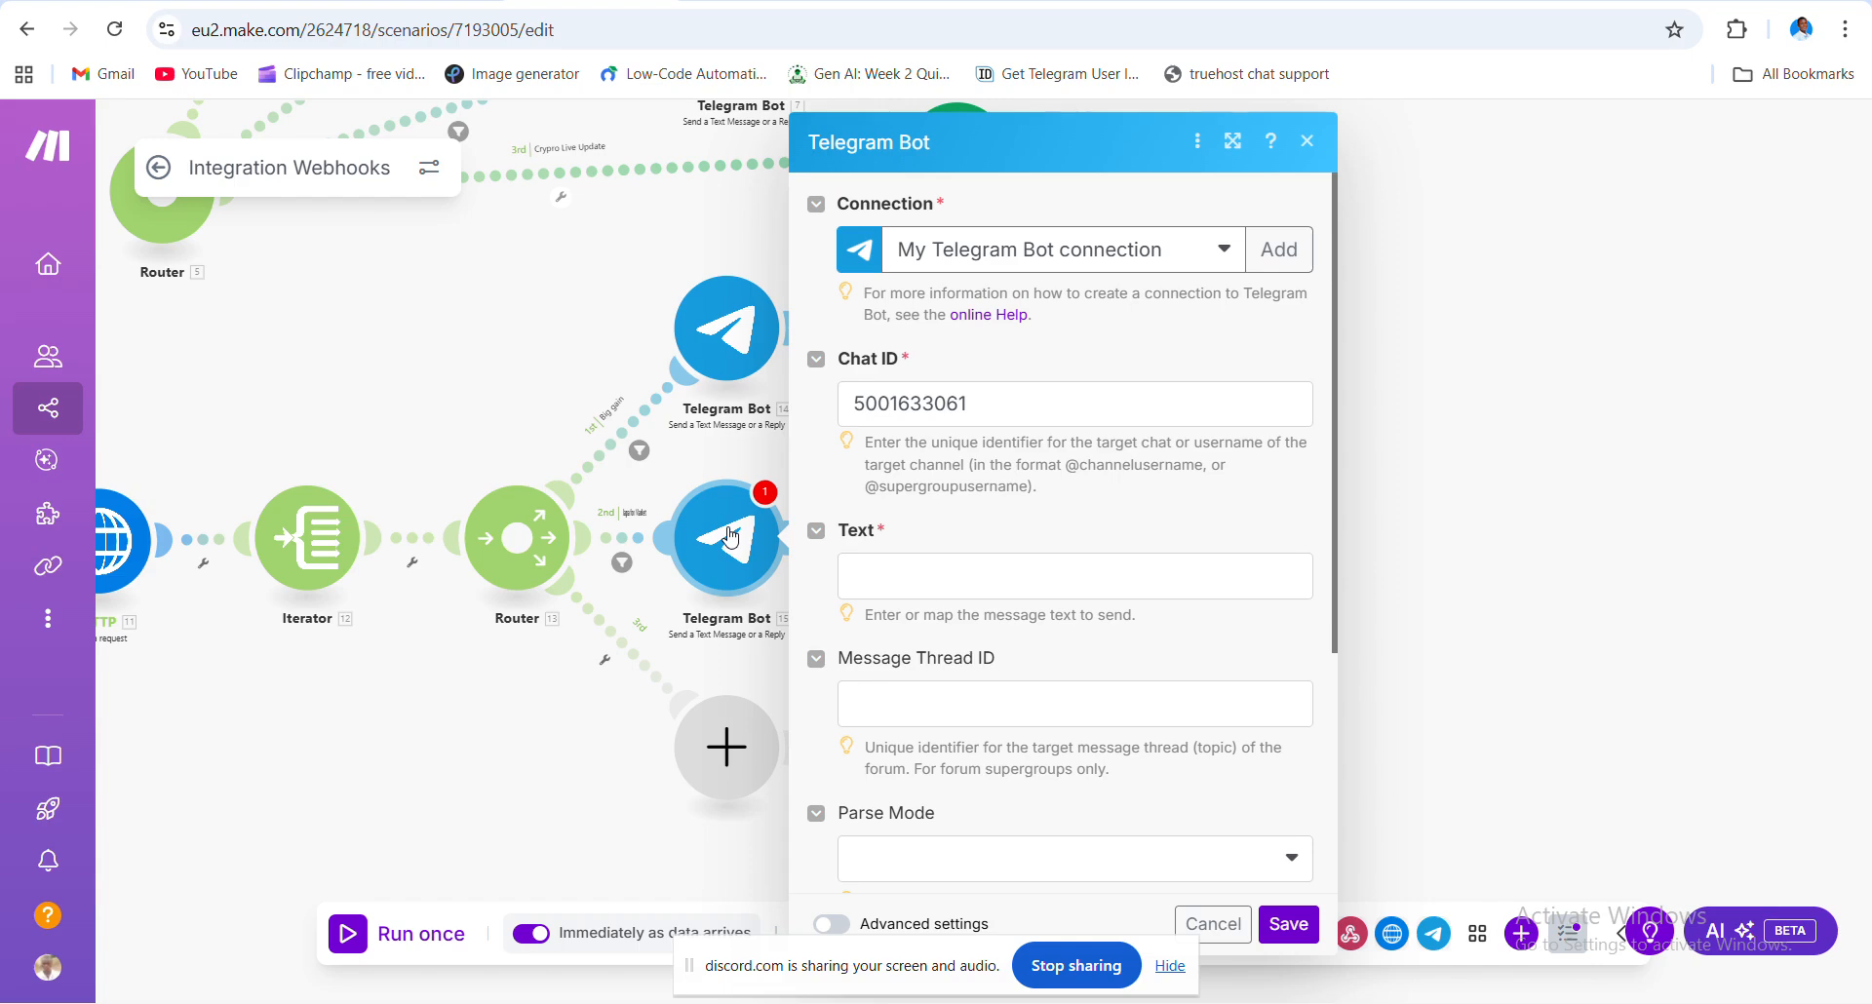
click(956, 576)
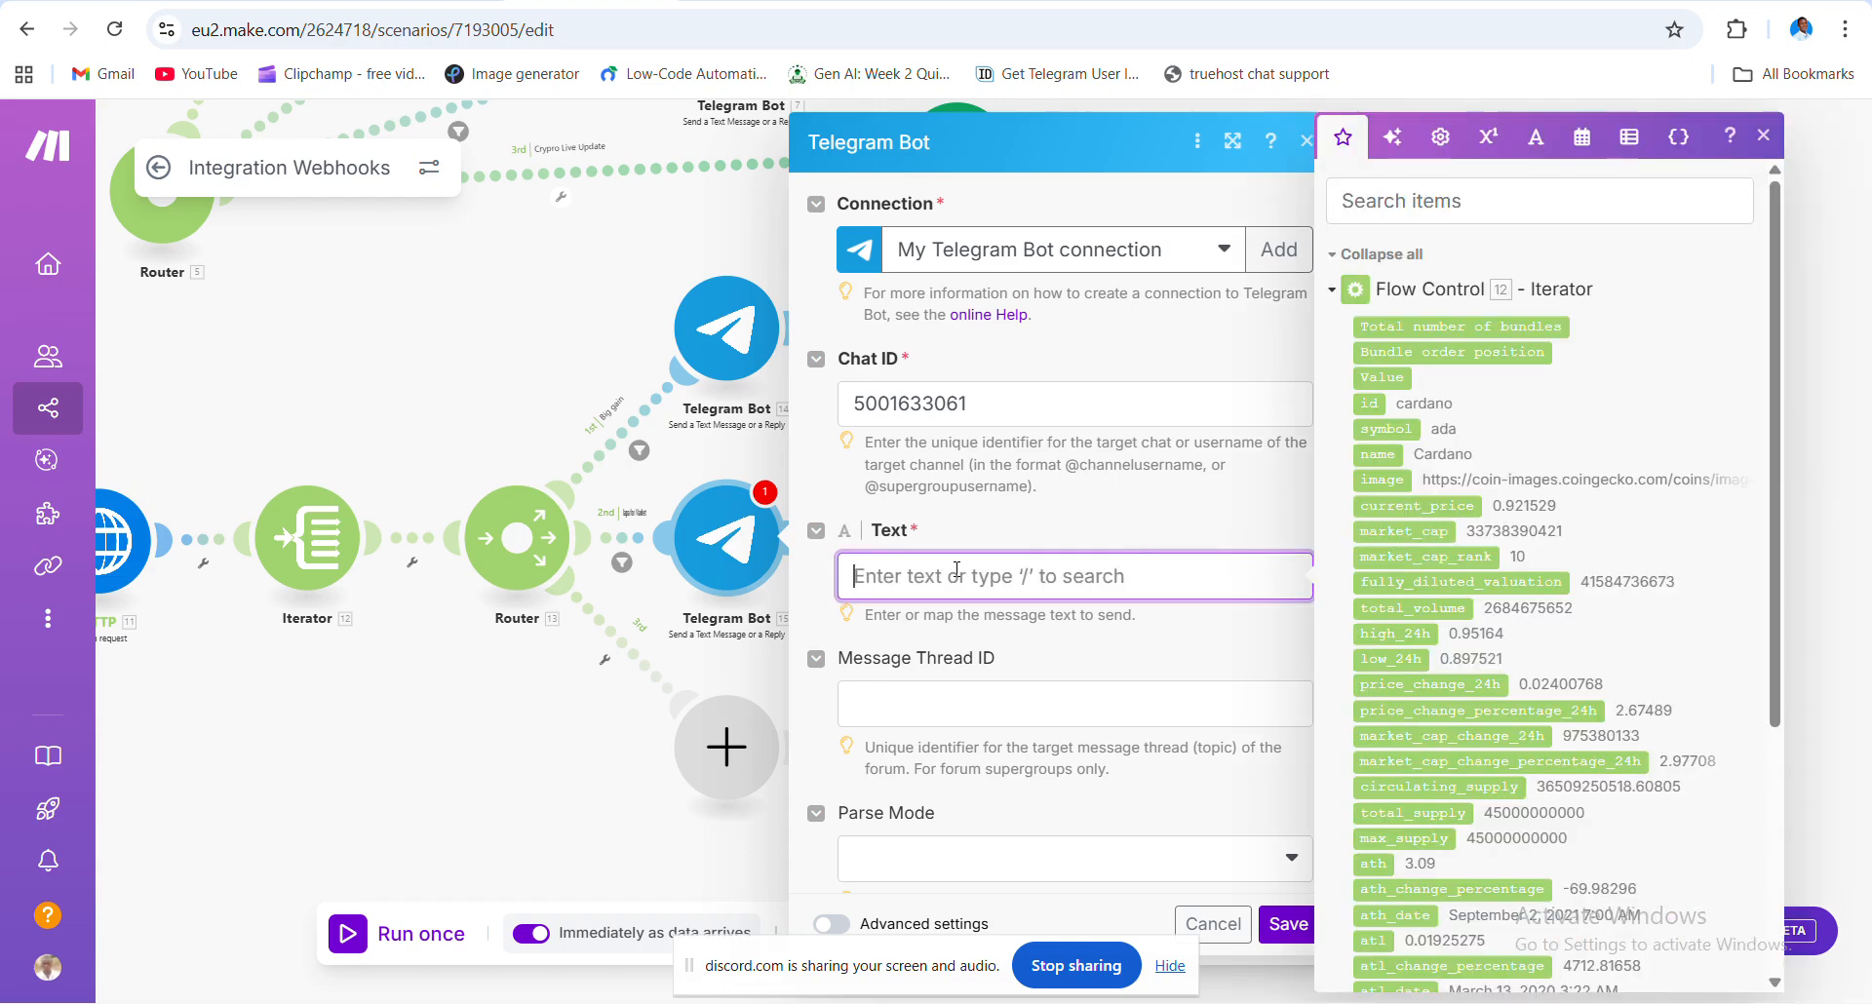
key(ctrl+v)
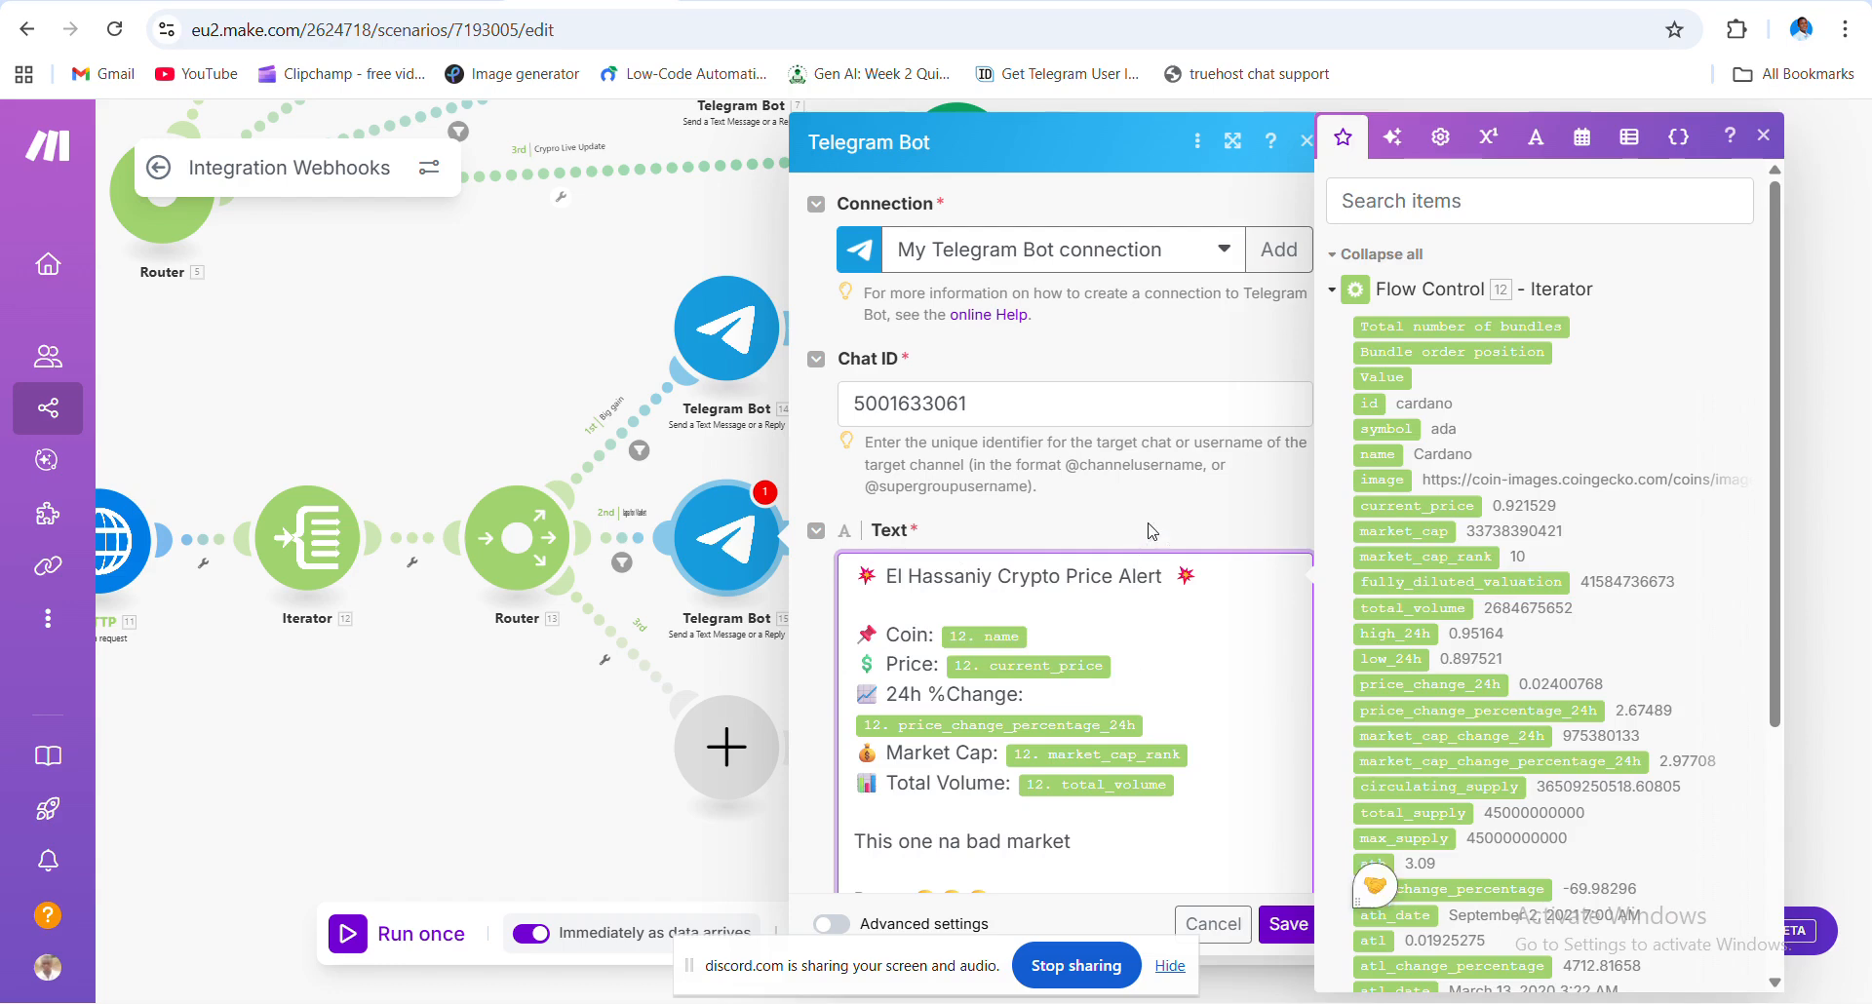
- Check that Telegram Bot 14's alert message still ends with 'This one na bad market'
drag(463, 731, 431, 554)
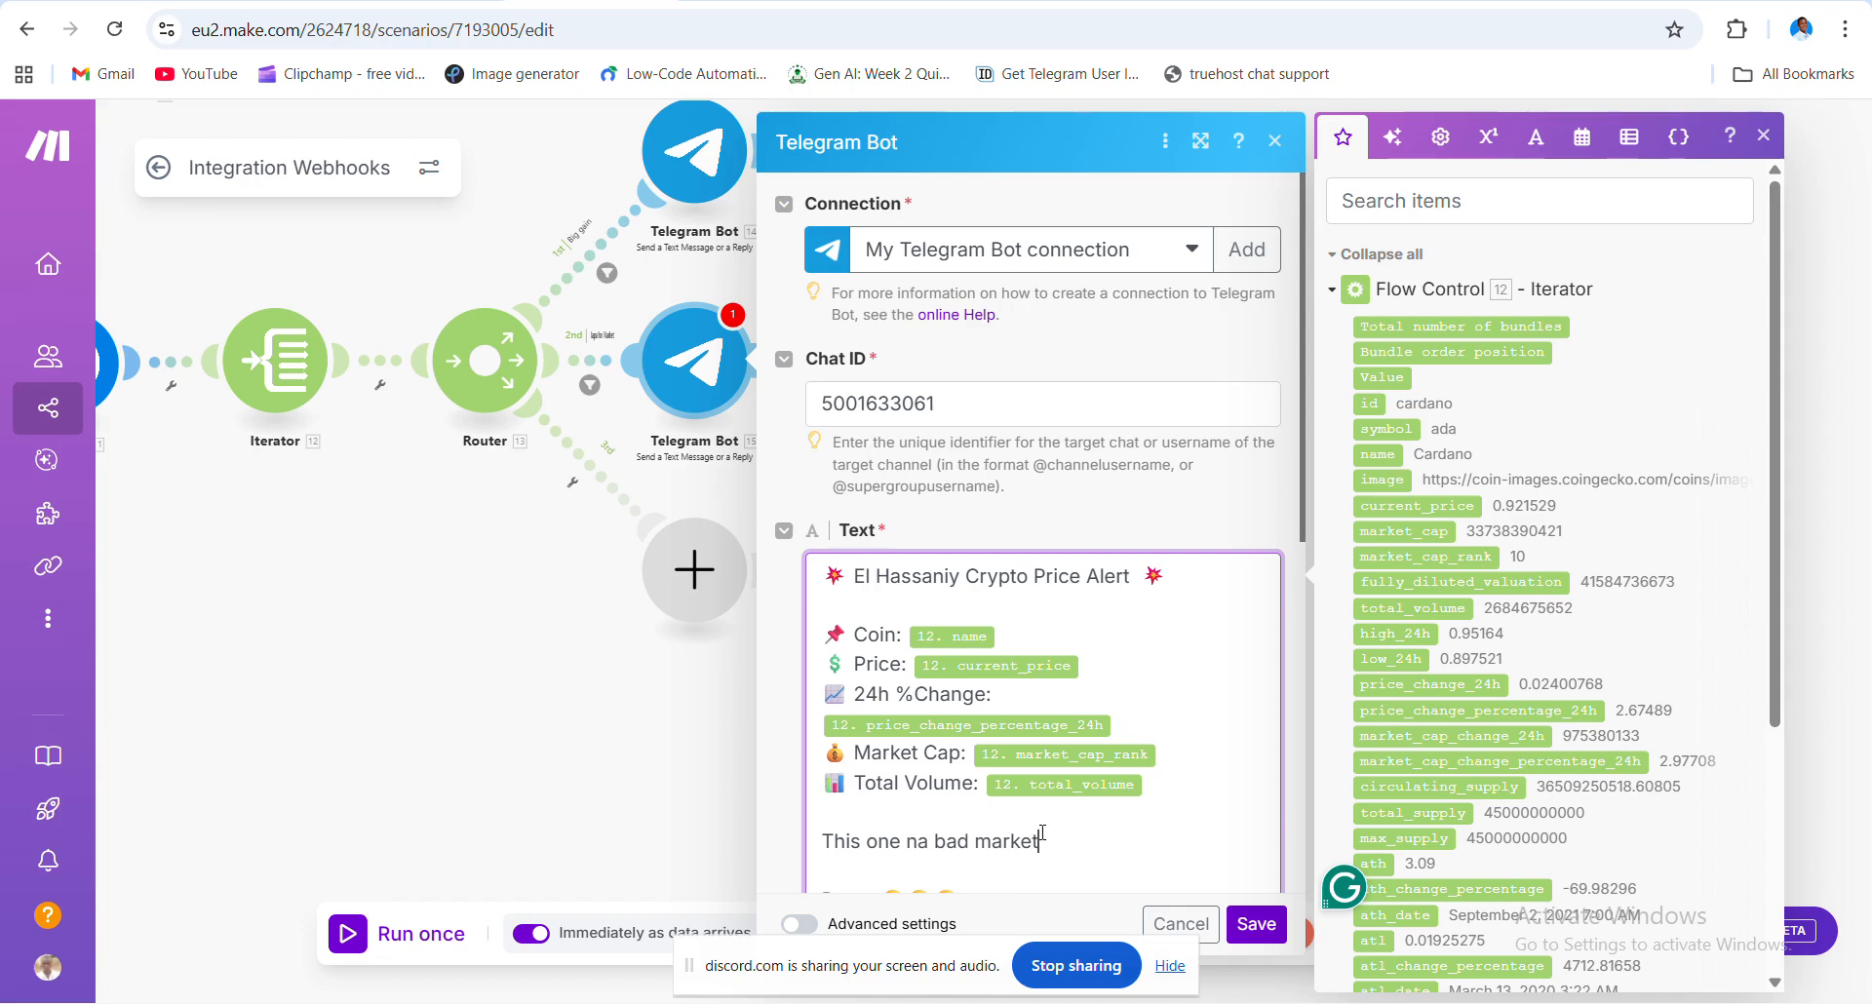
click(597, 747)
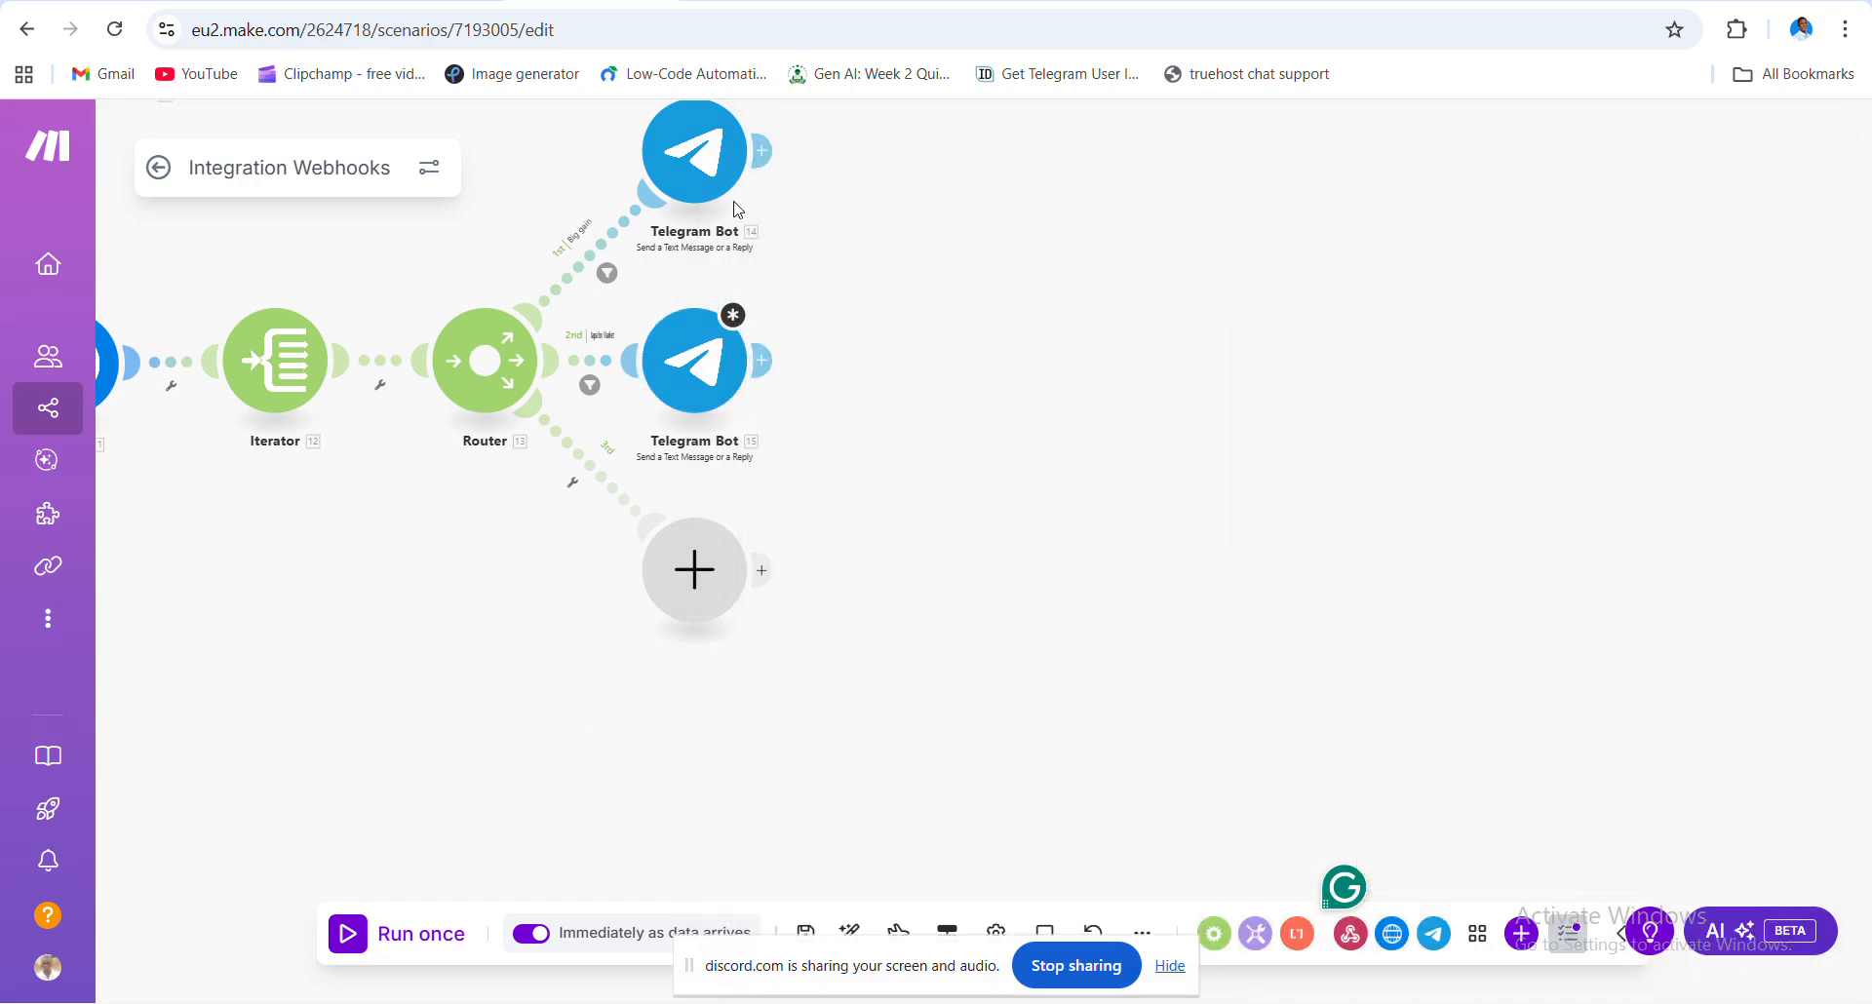
click(715, 174)
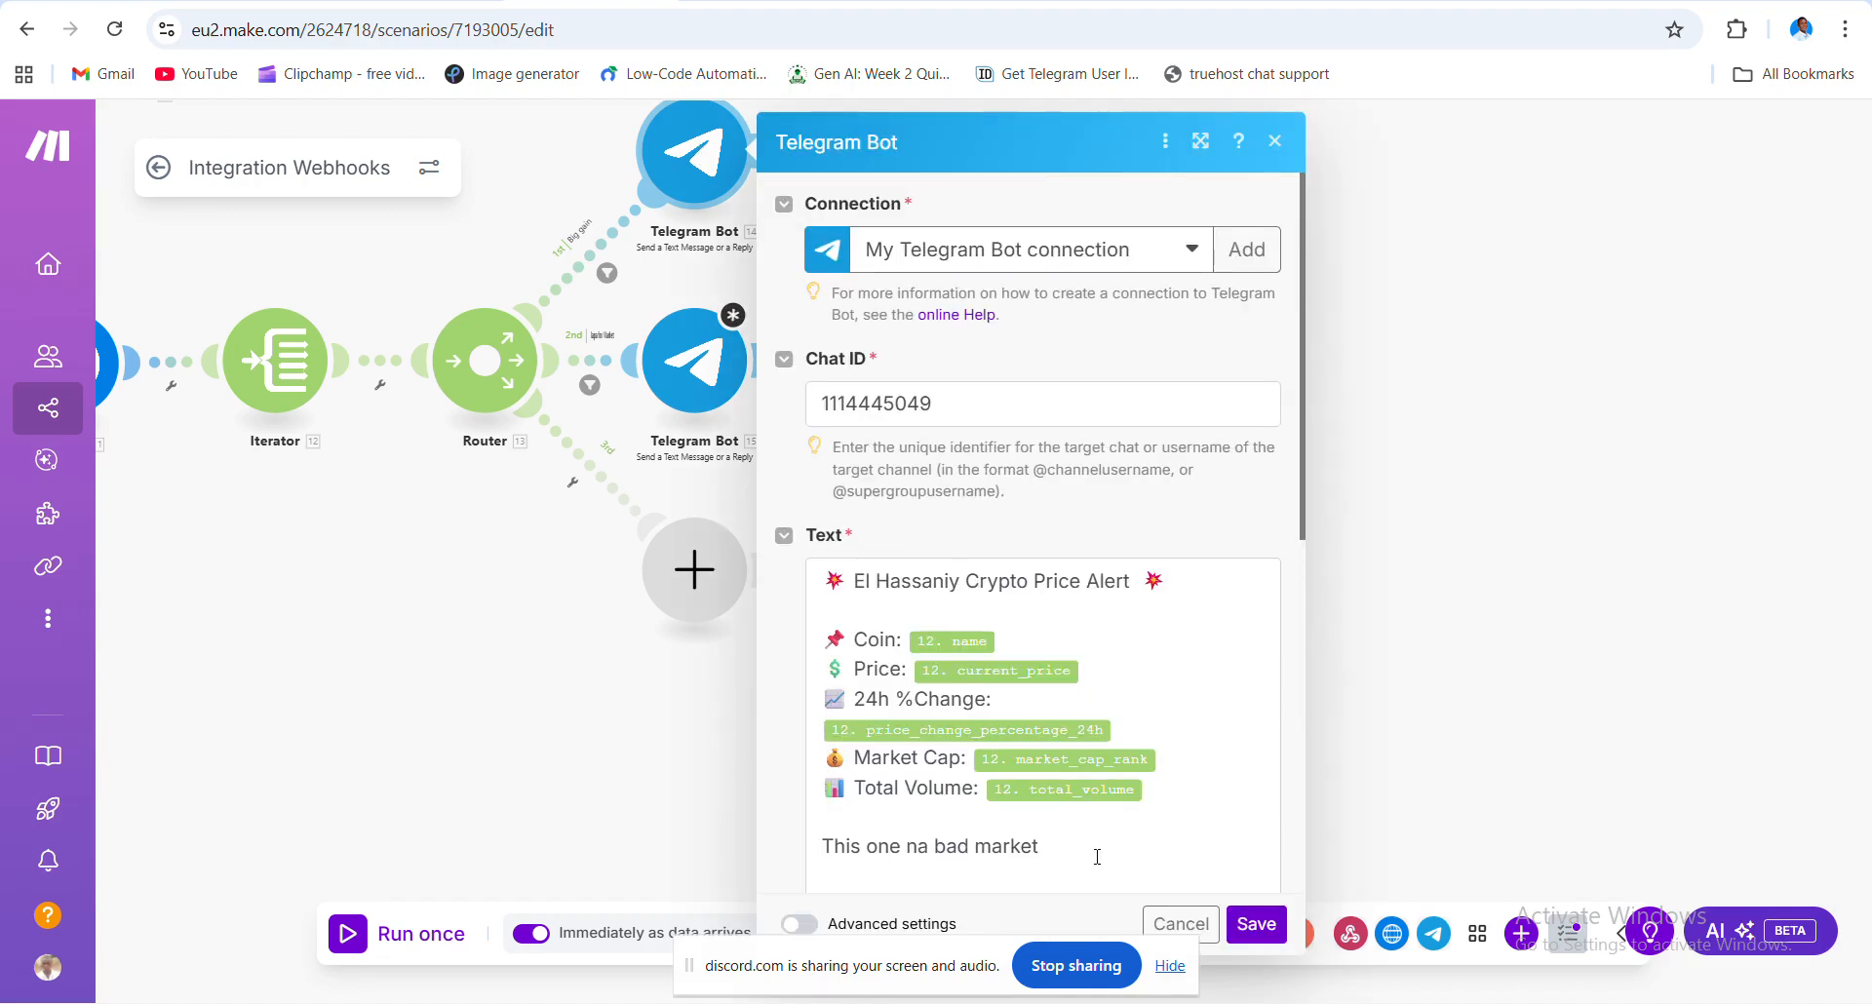
click(1097, 857)
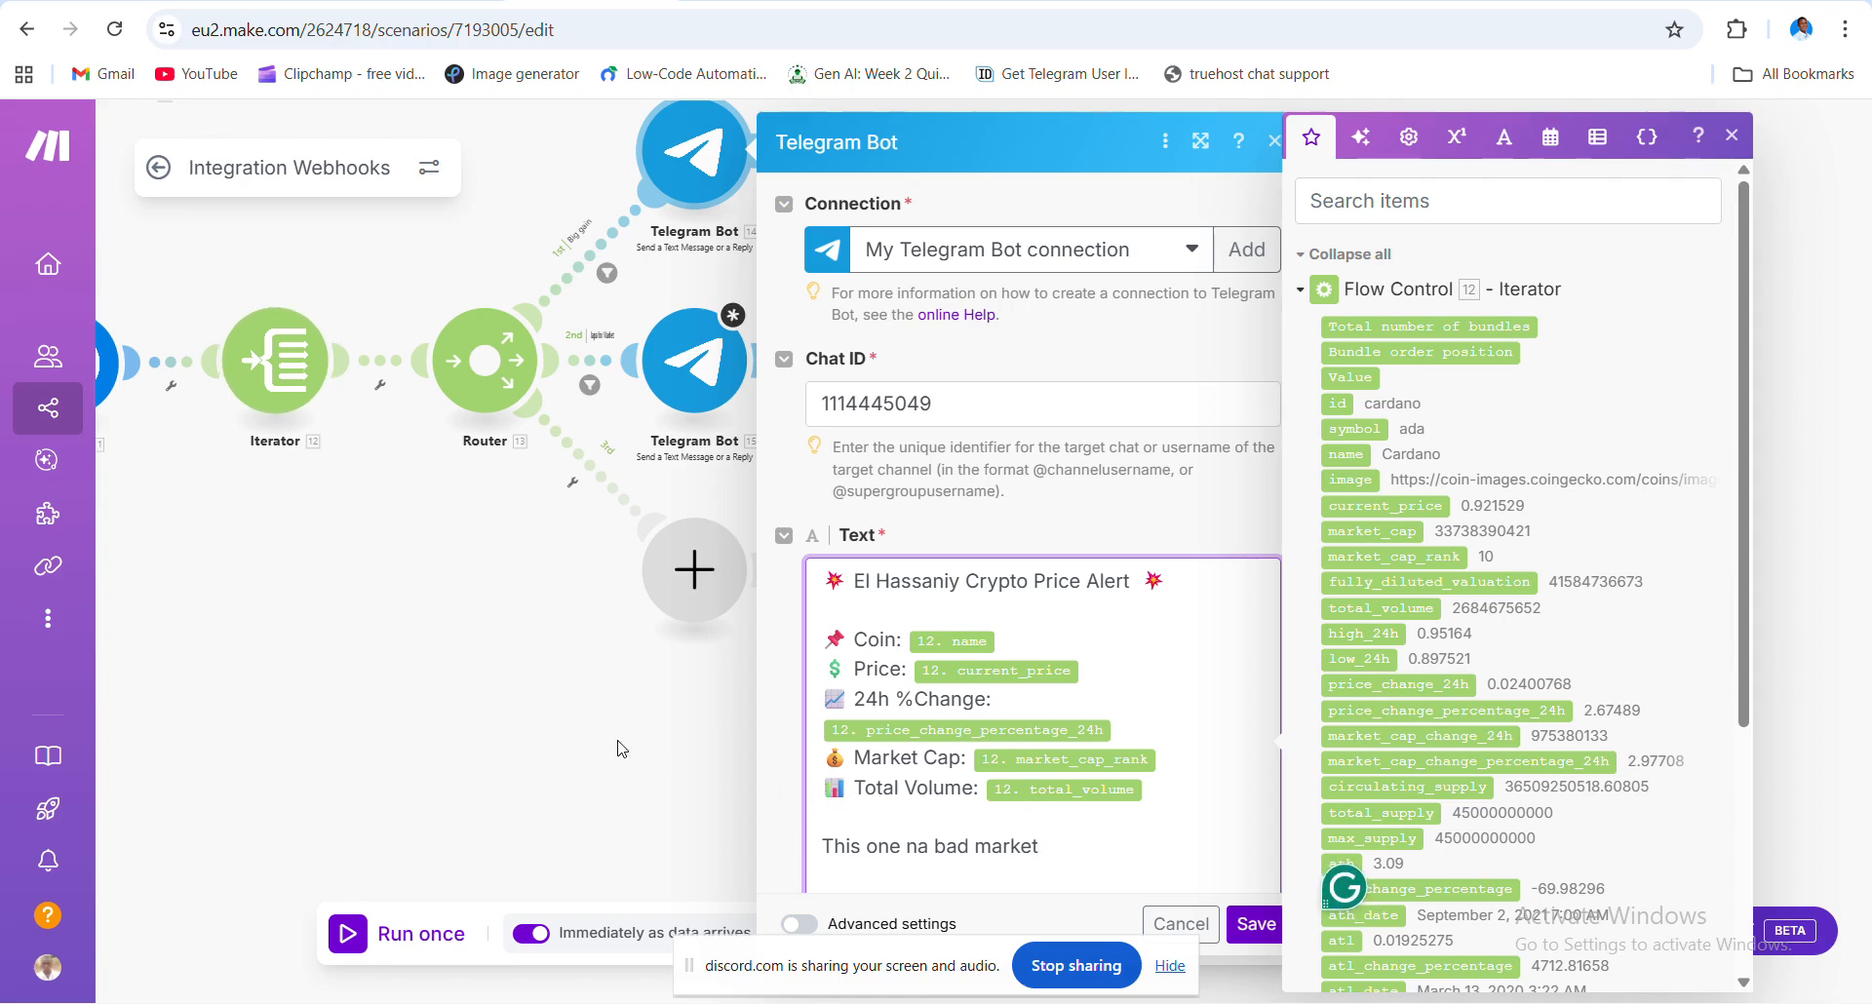
click(490, 306)
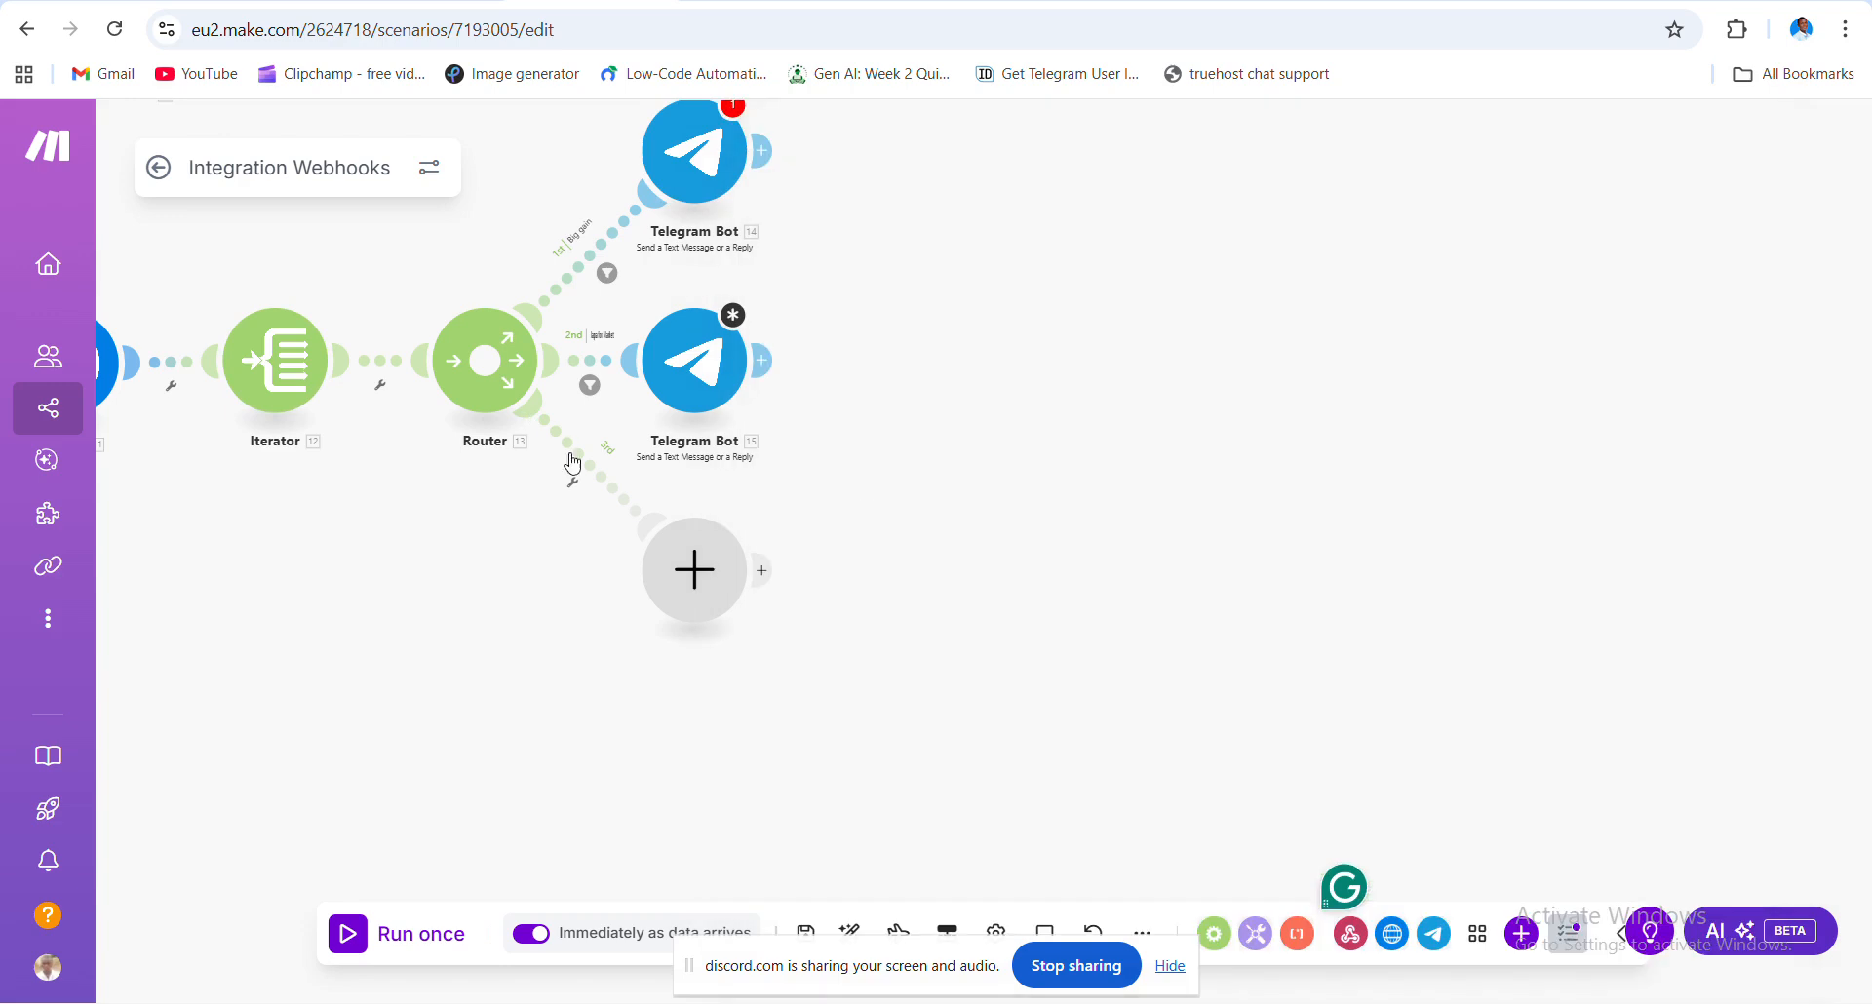
- Put a Google Sheets 'Add a Row' module on the router's empty third route
click(694, 575)
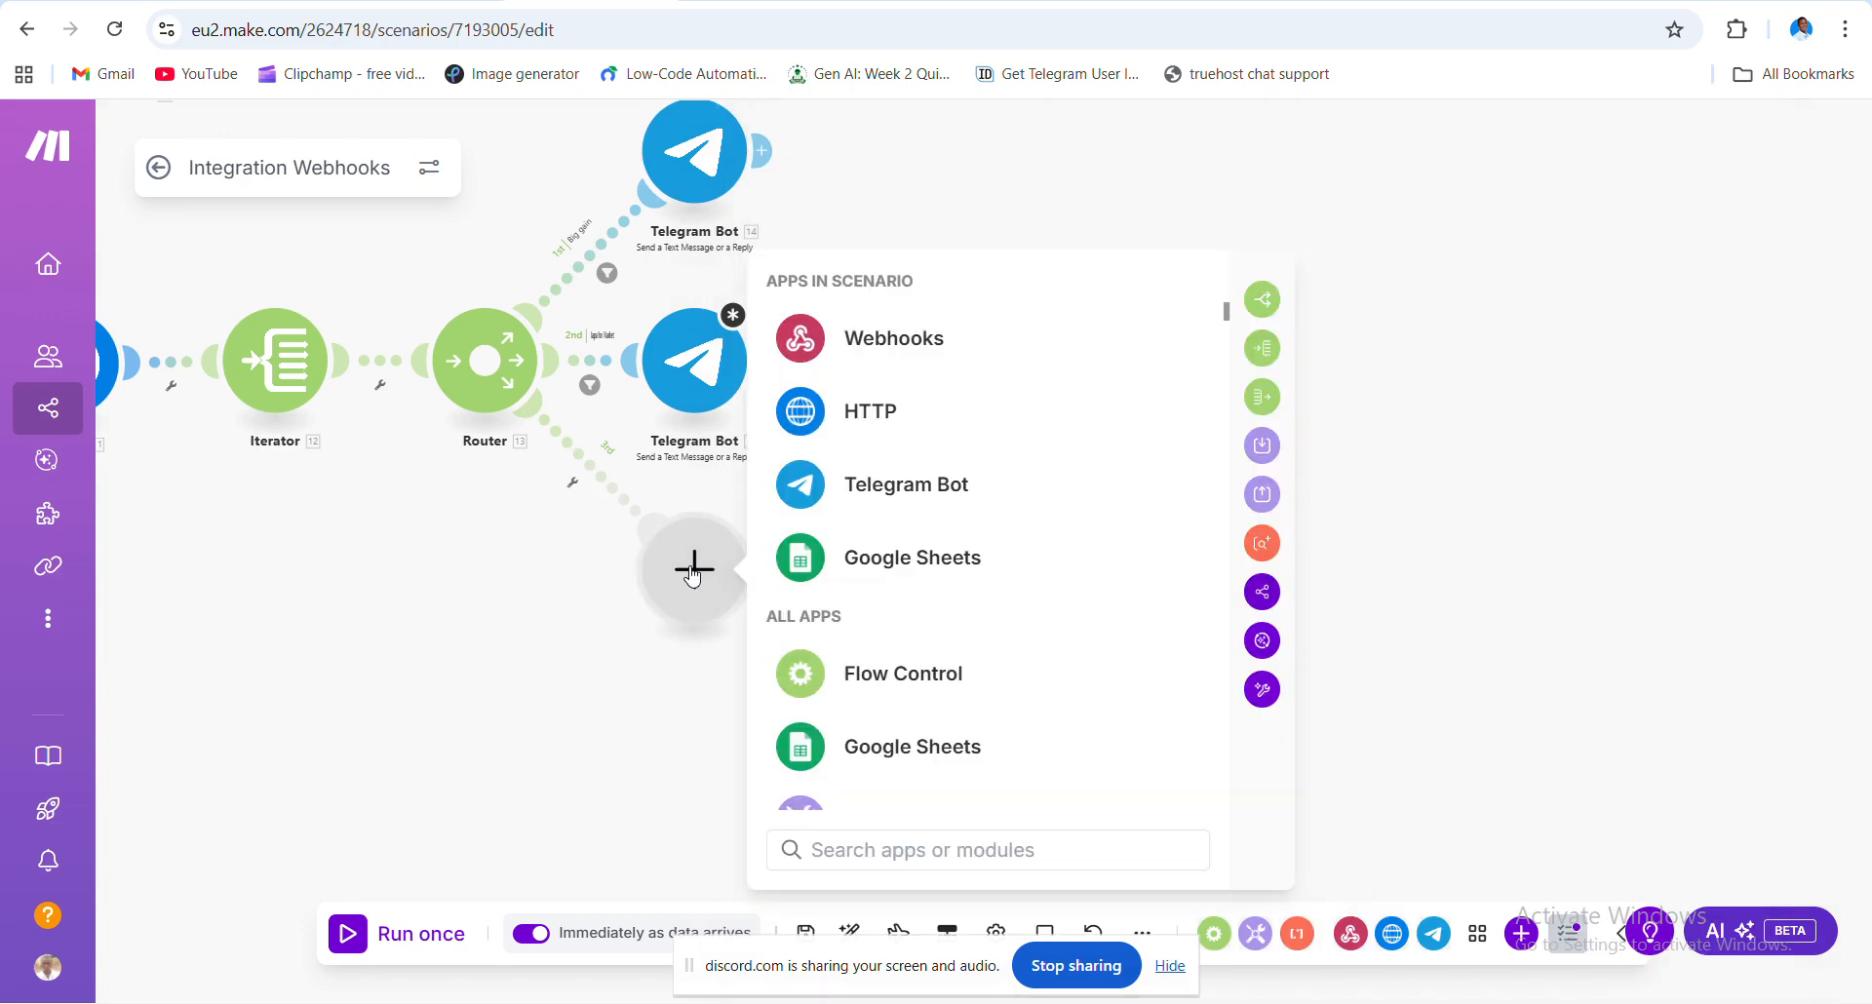
click(904, 568)
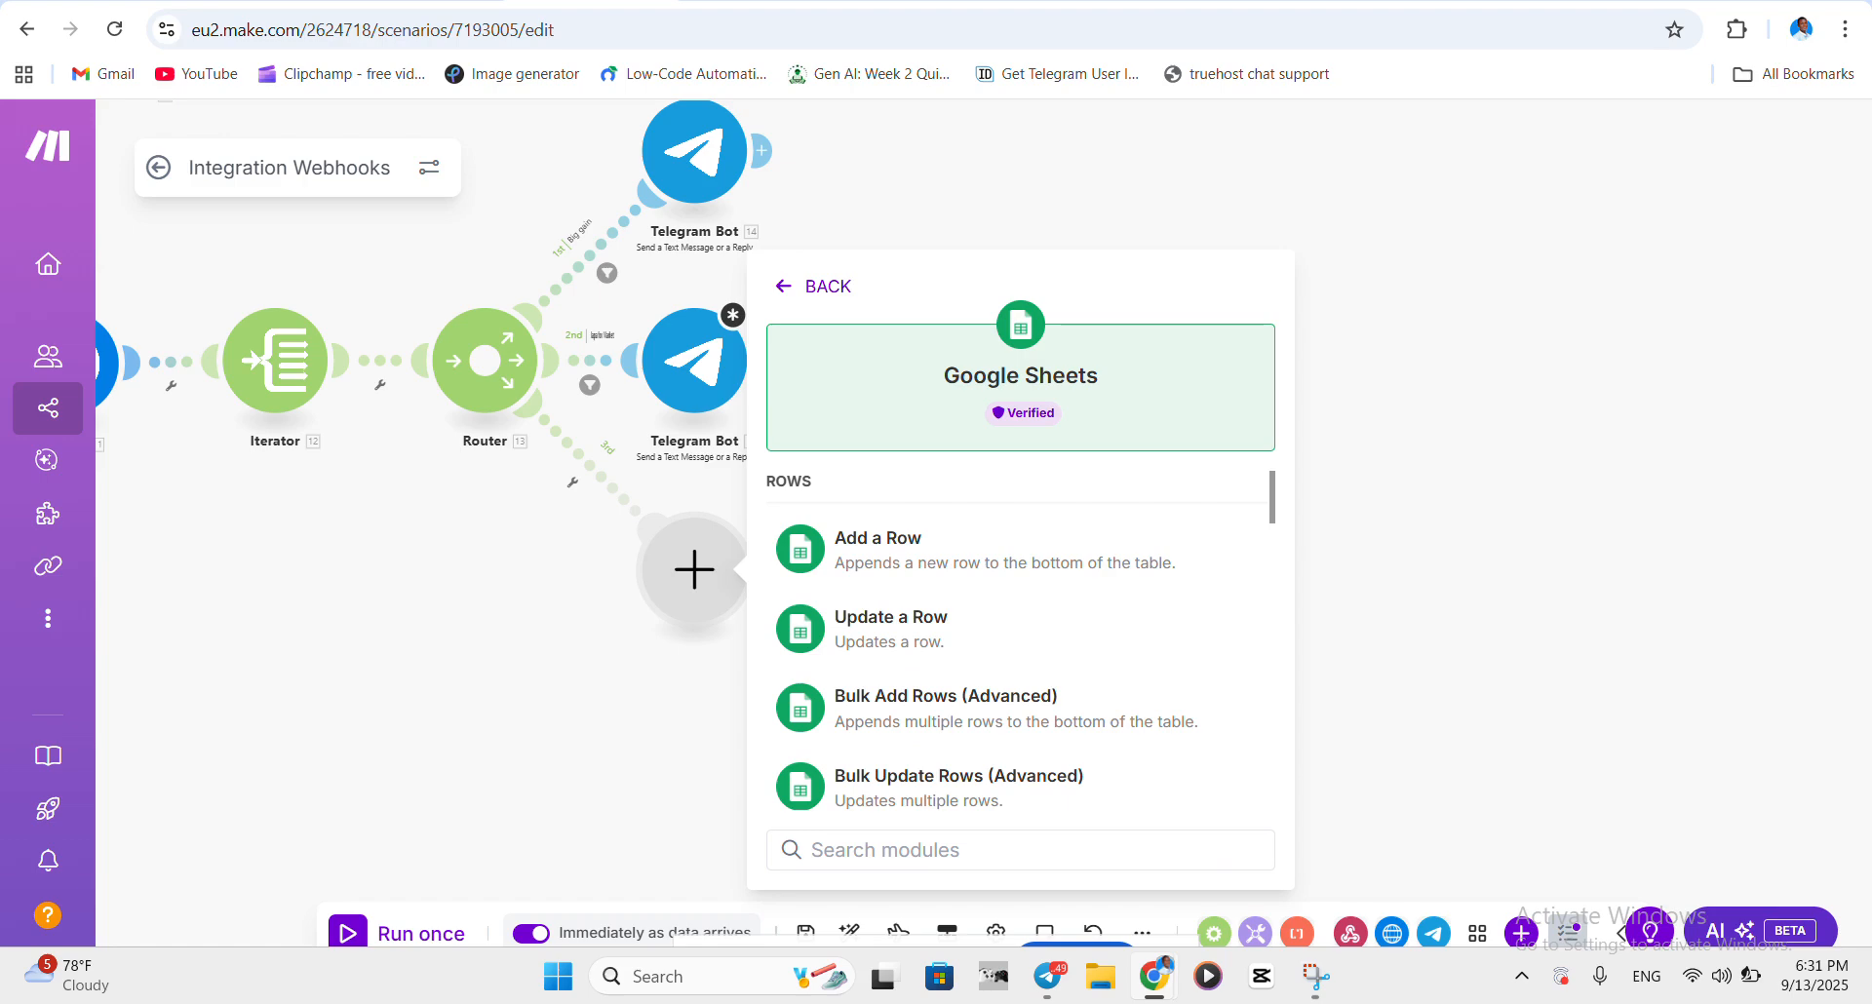
scroll(968, 702, down, 1)
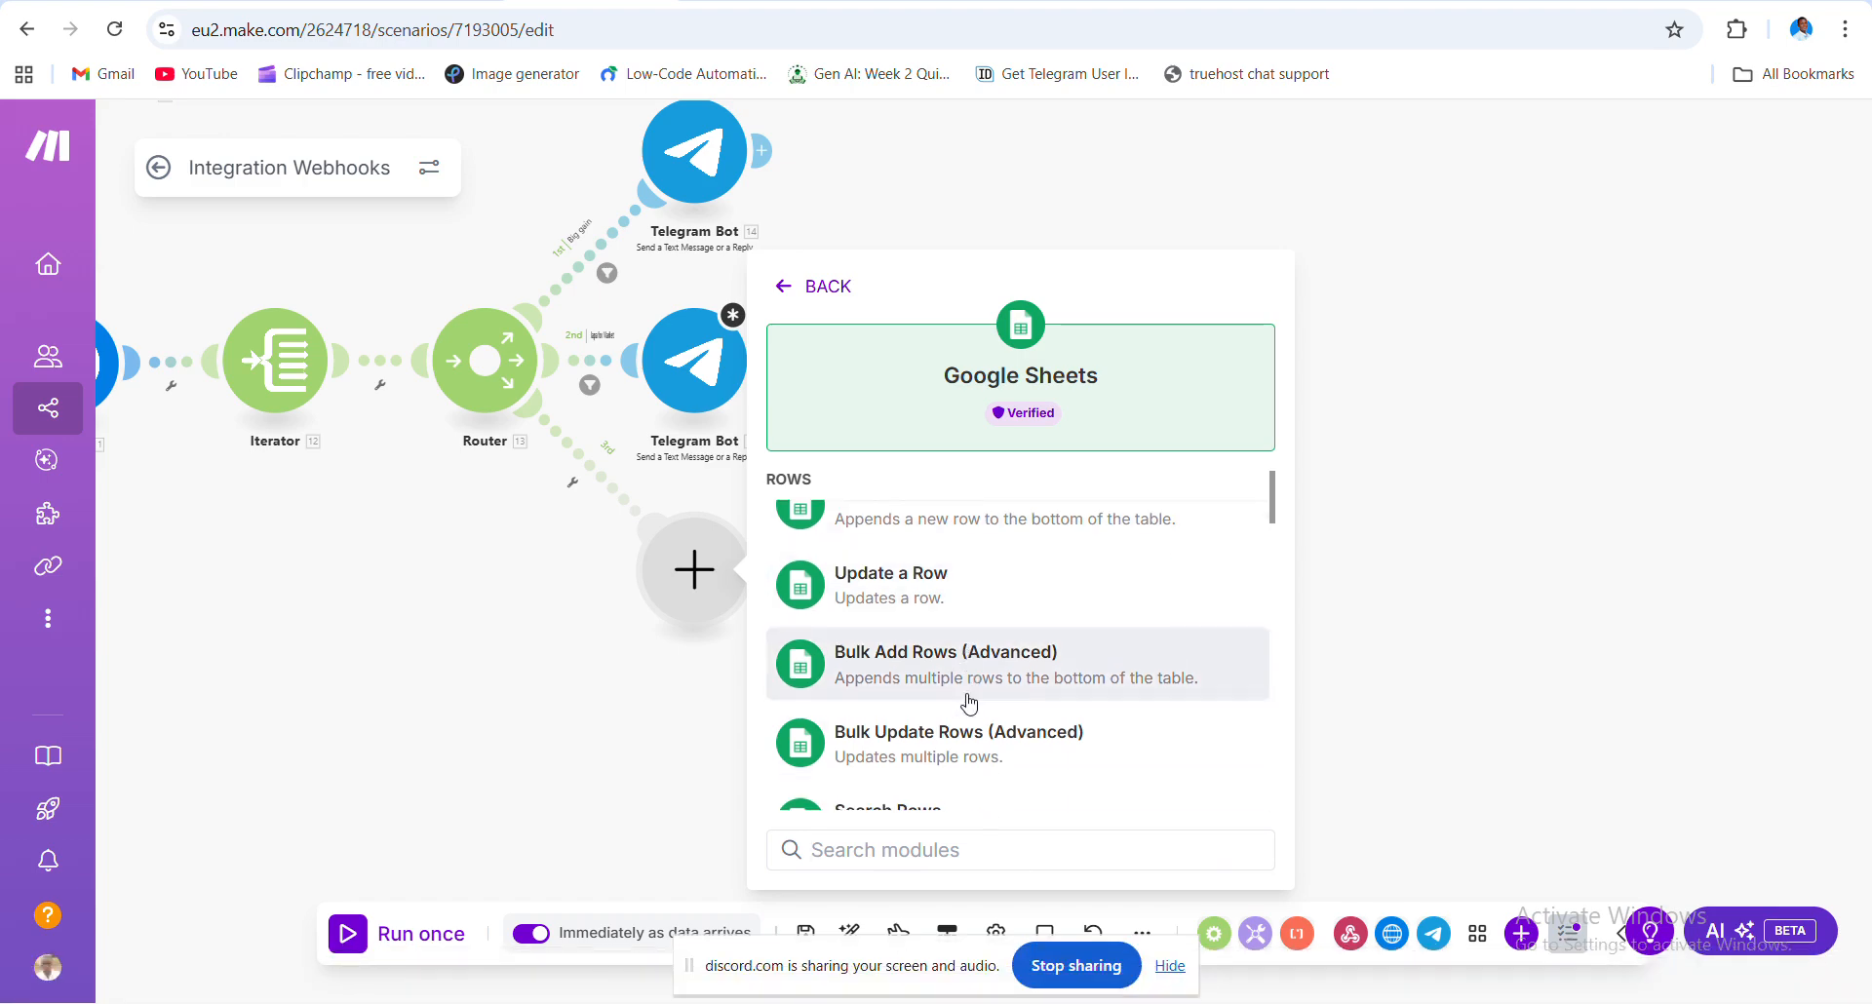
scroll(968, 703, up, 1)
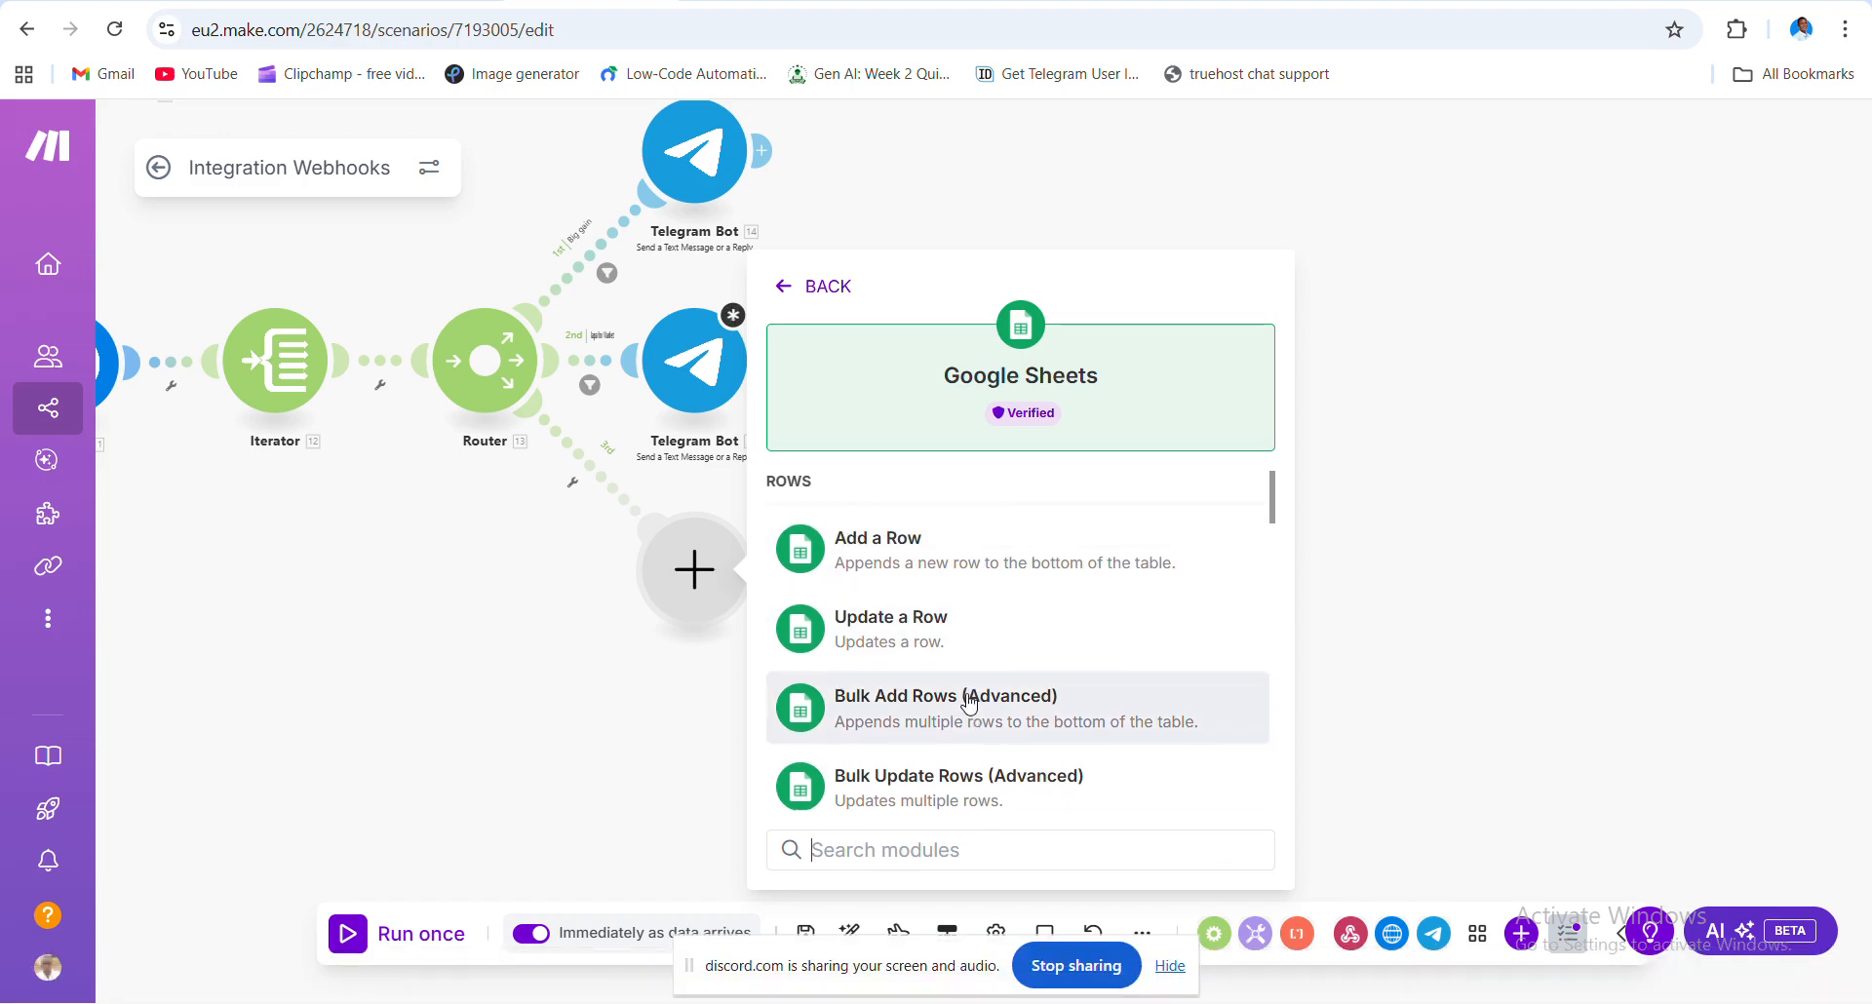
click(939, 565)
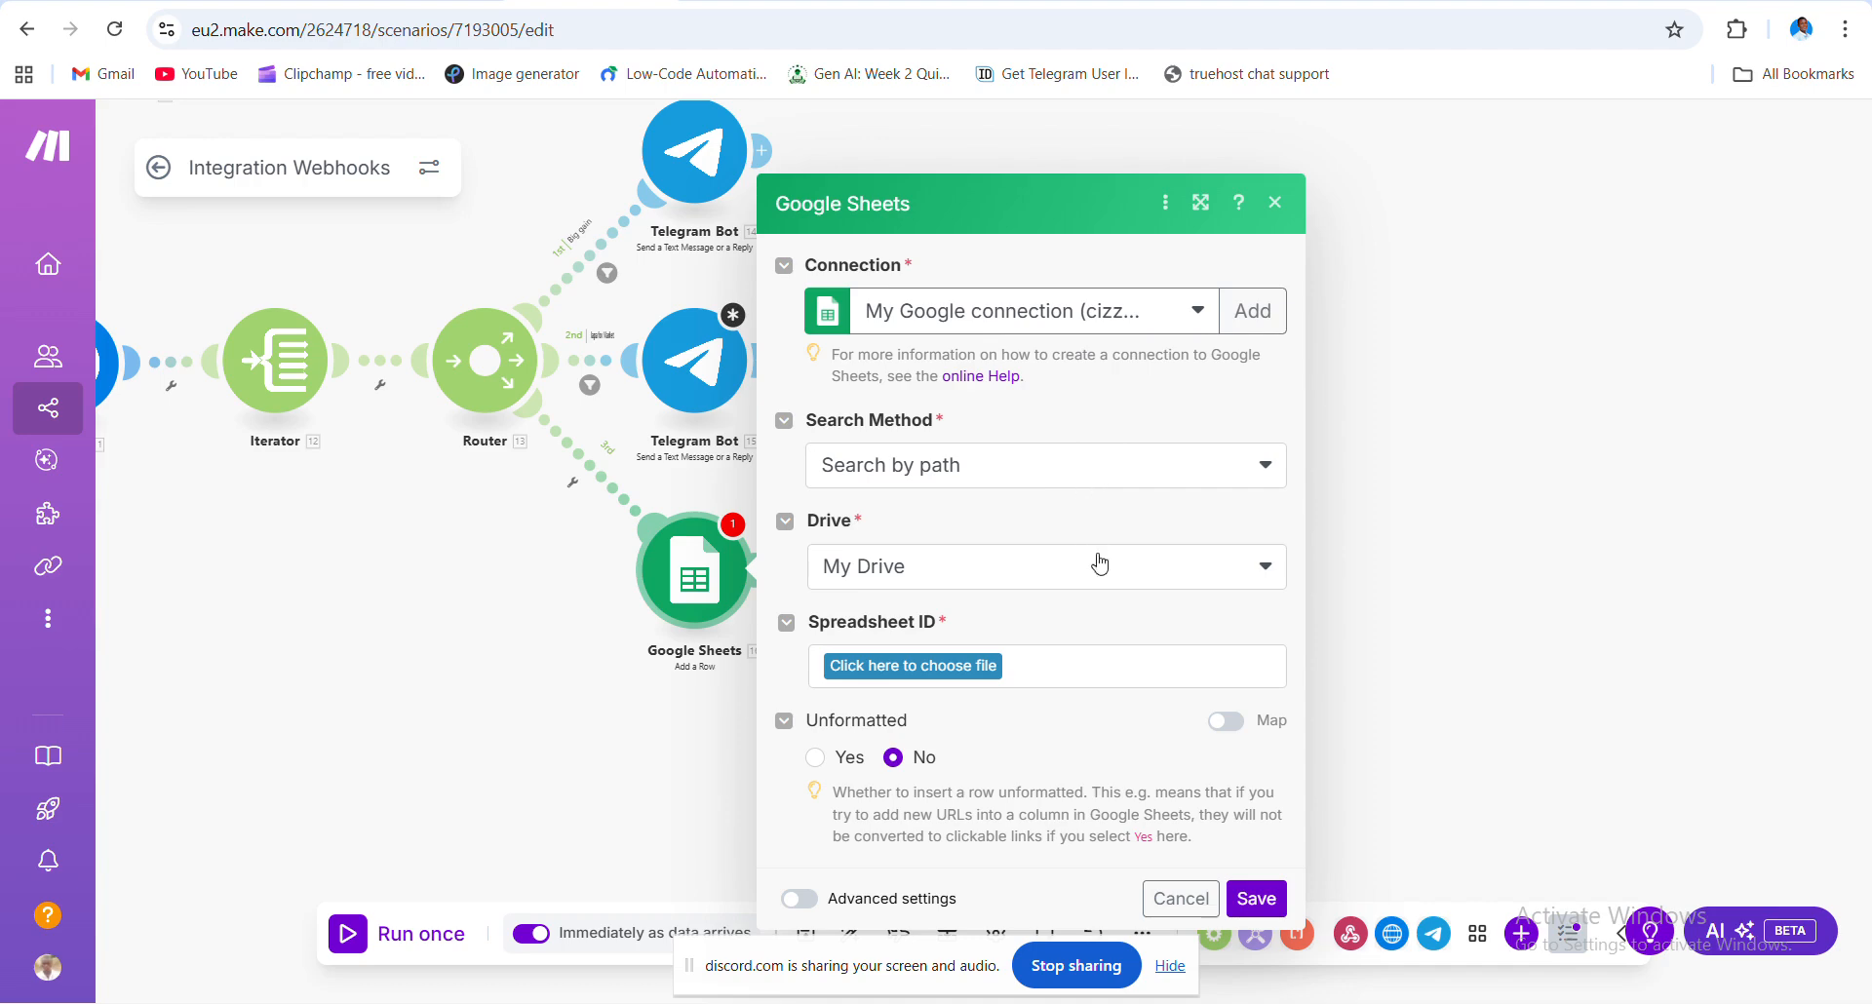
- Keep Search by path as the lookup method and My Drive as the drive
click(1222, 470)
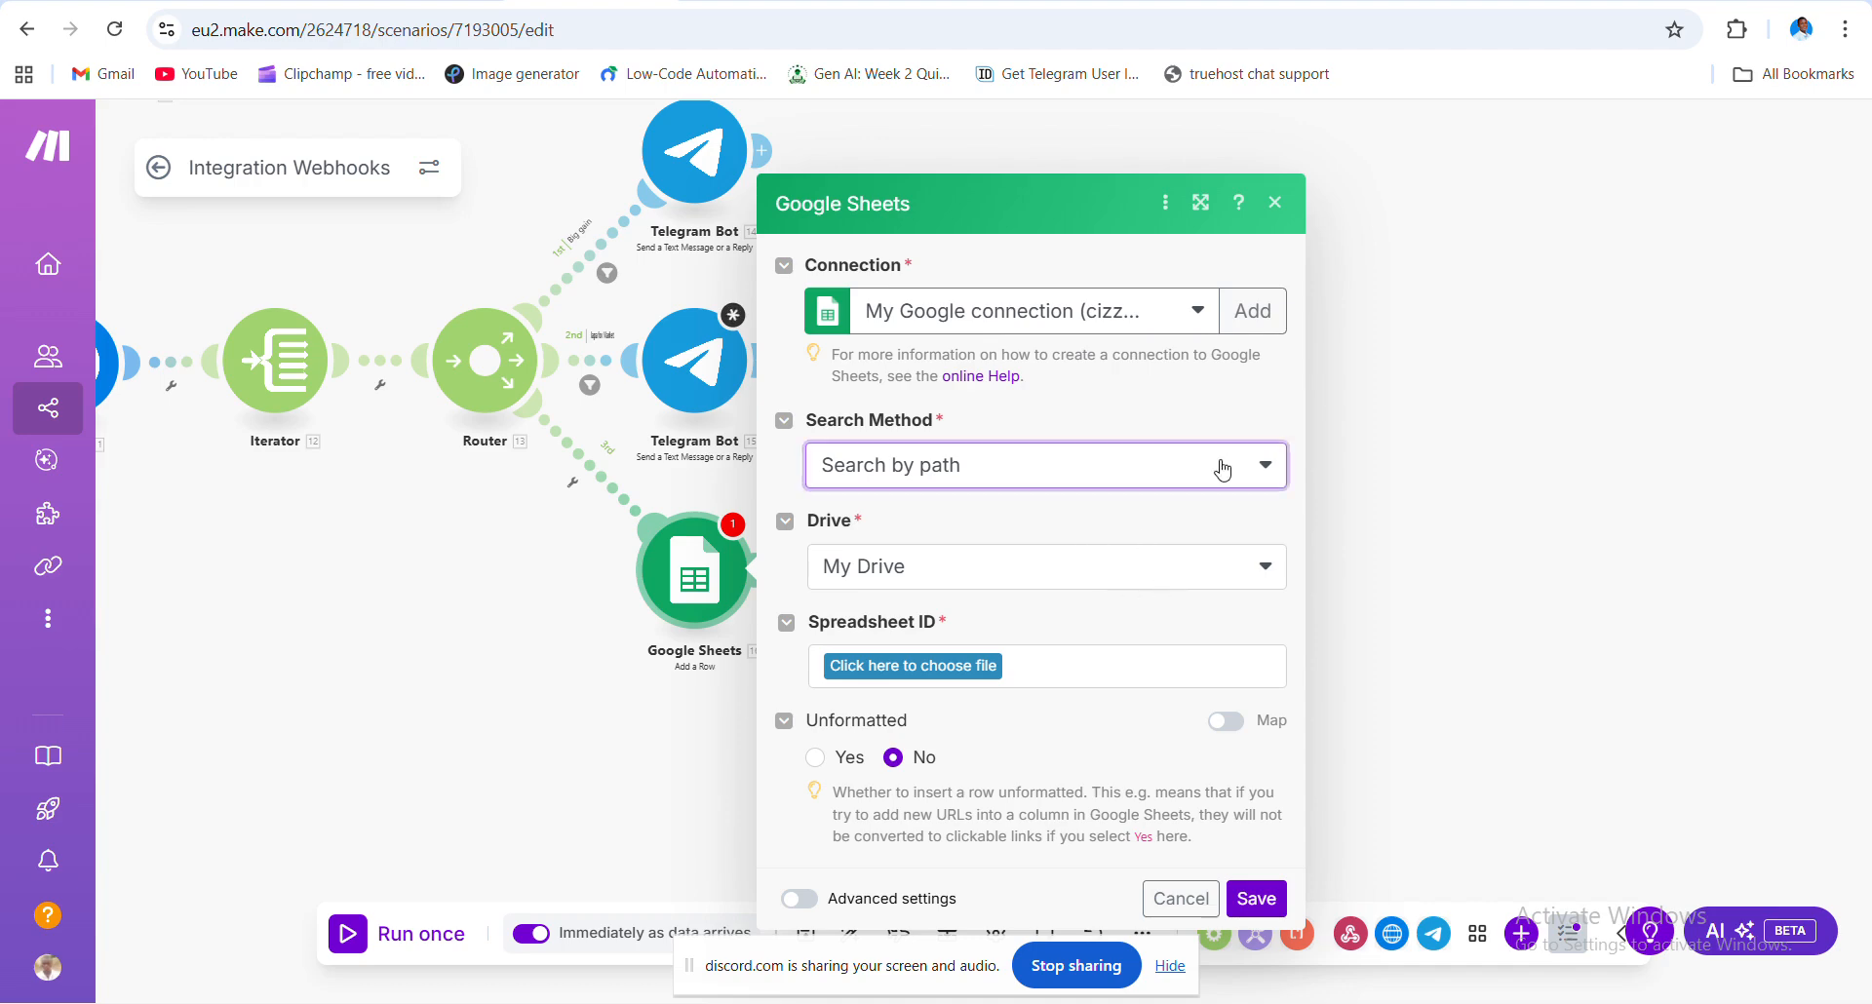
click(1177, 395)
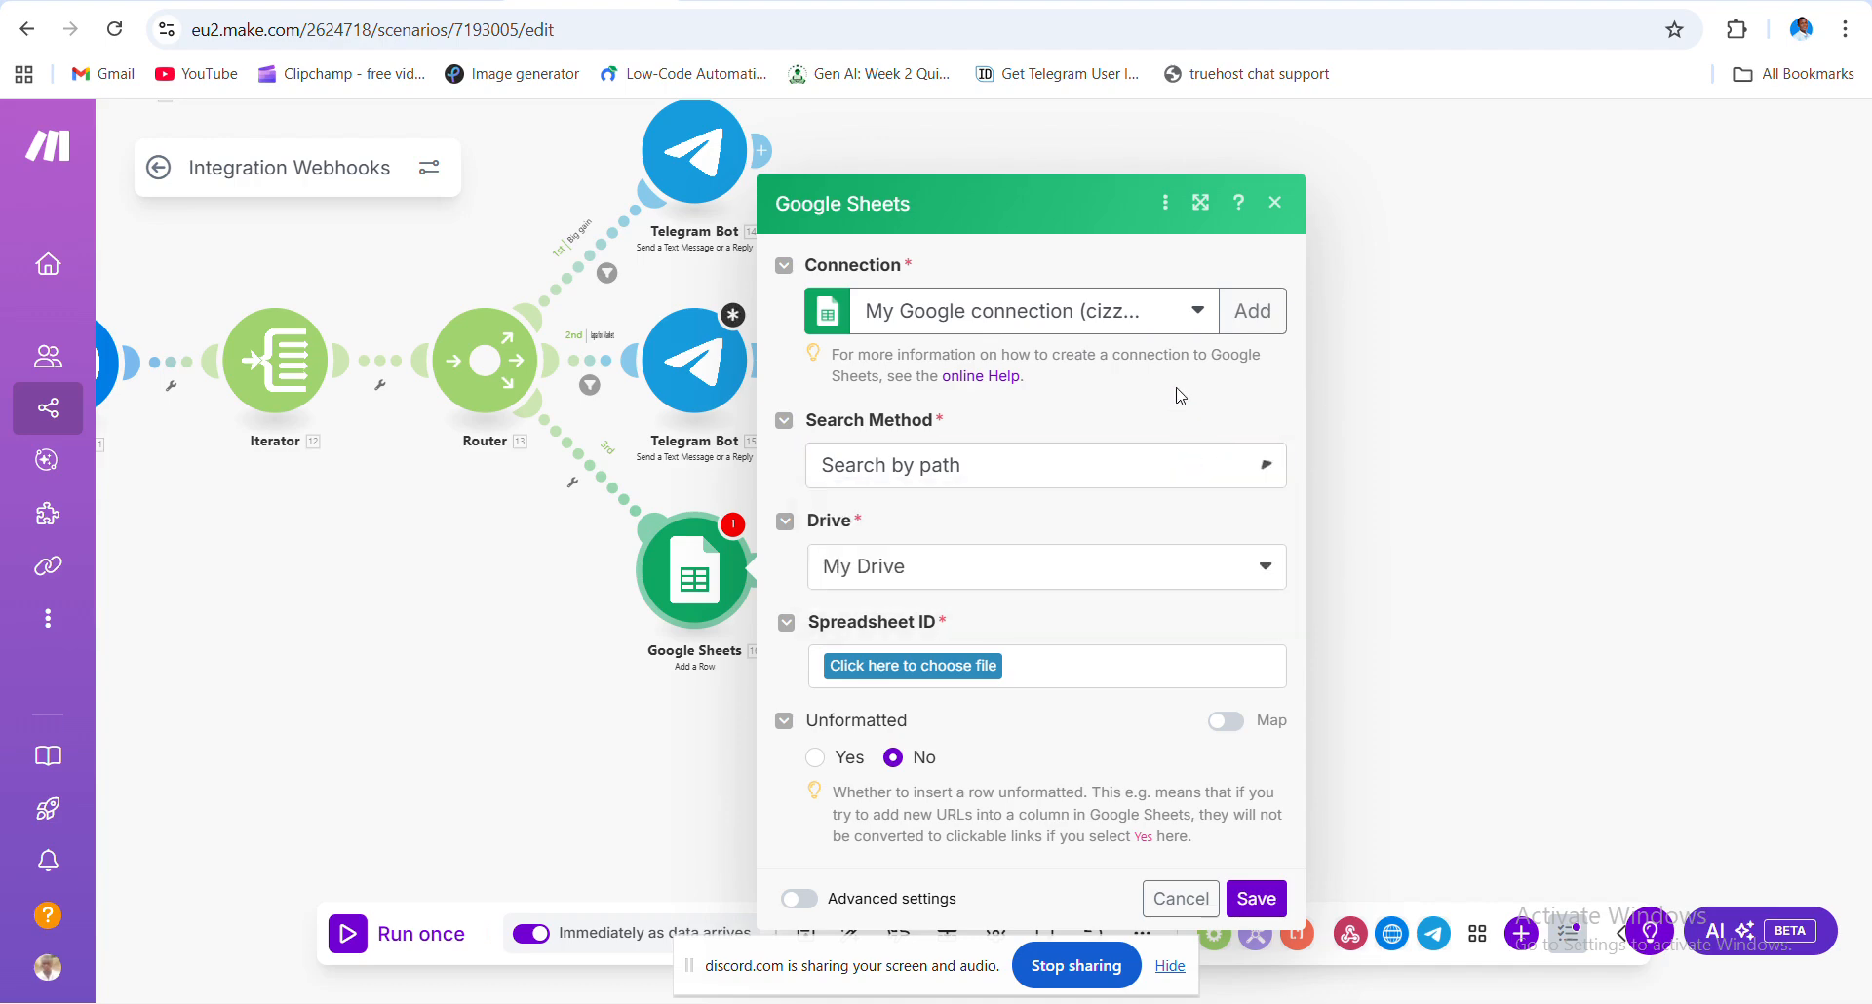
click(1251, 567)
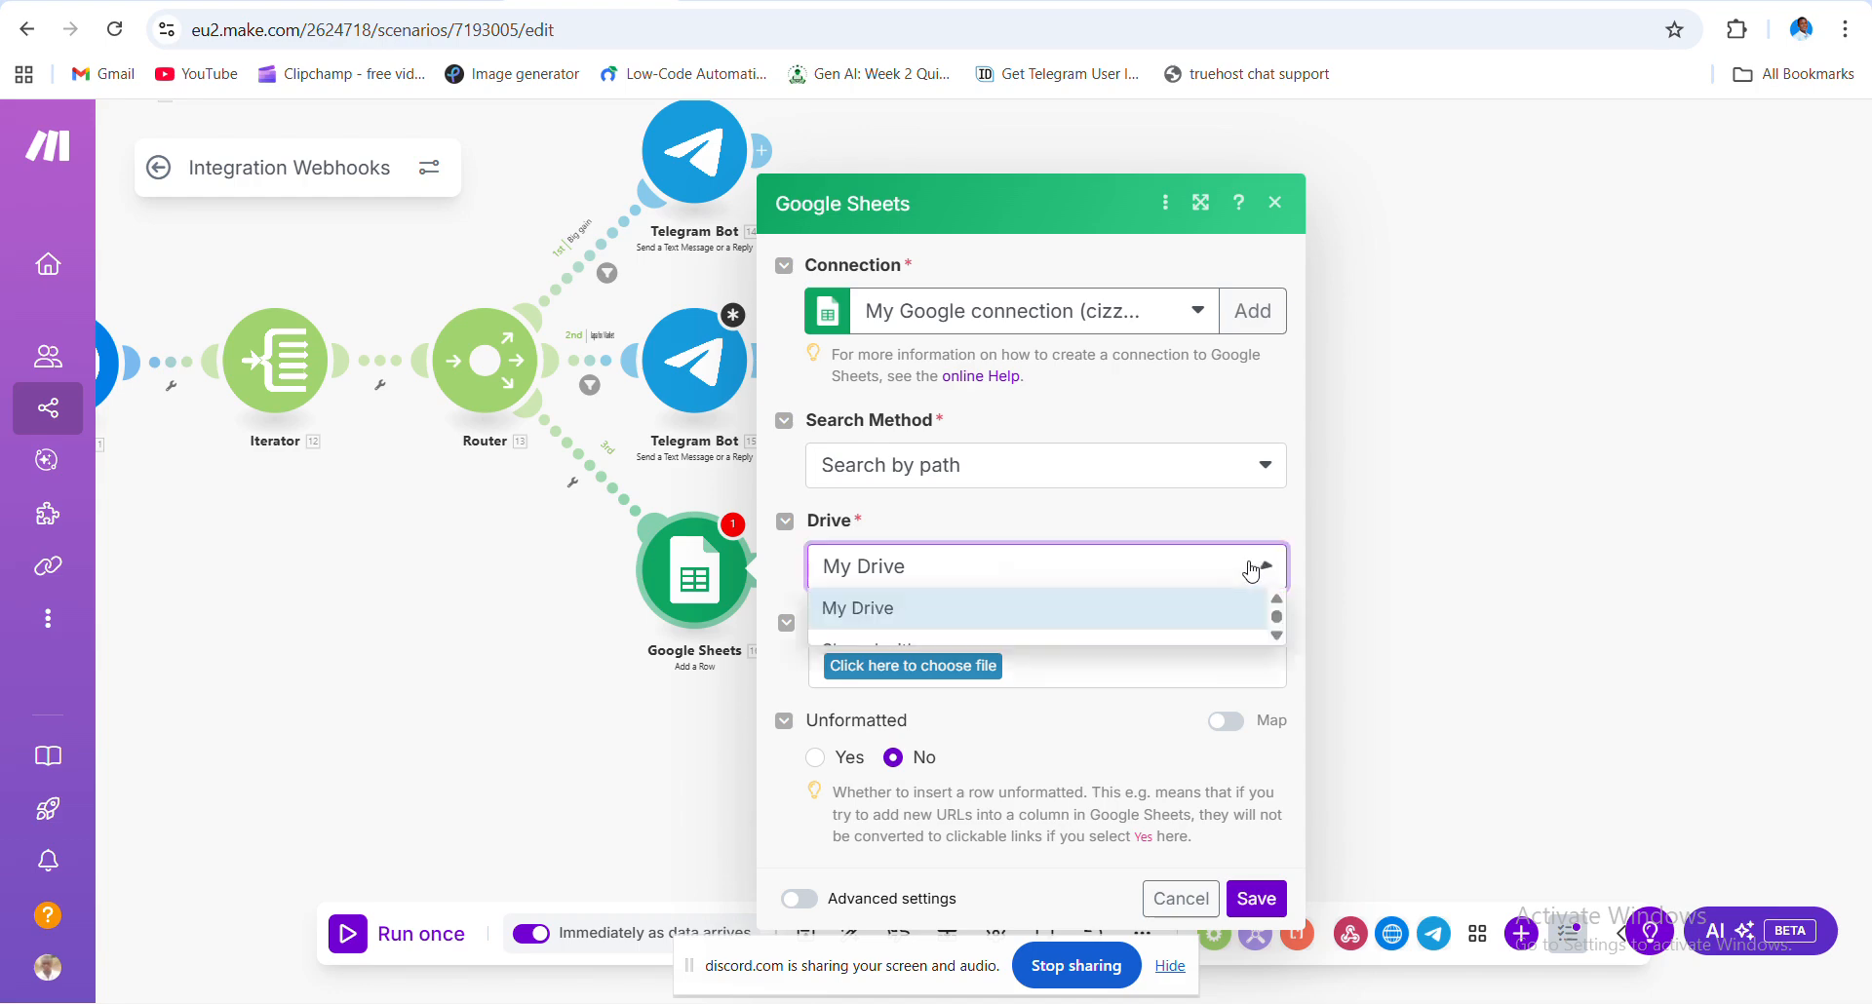
click(1127, 615)
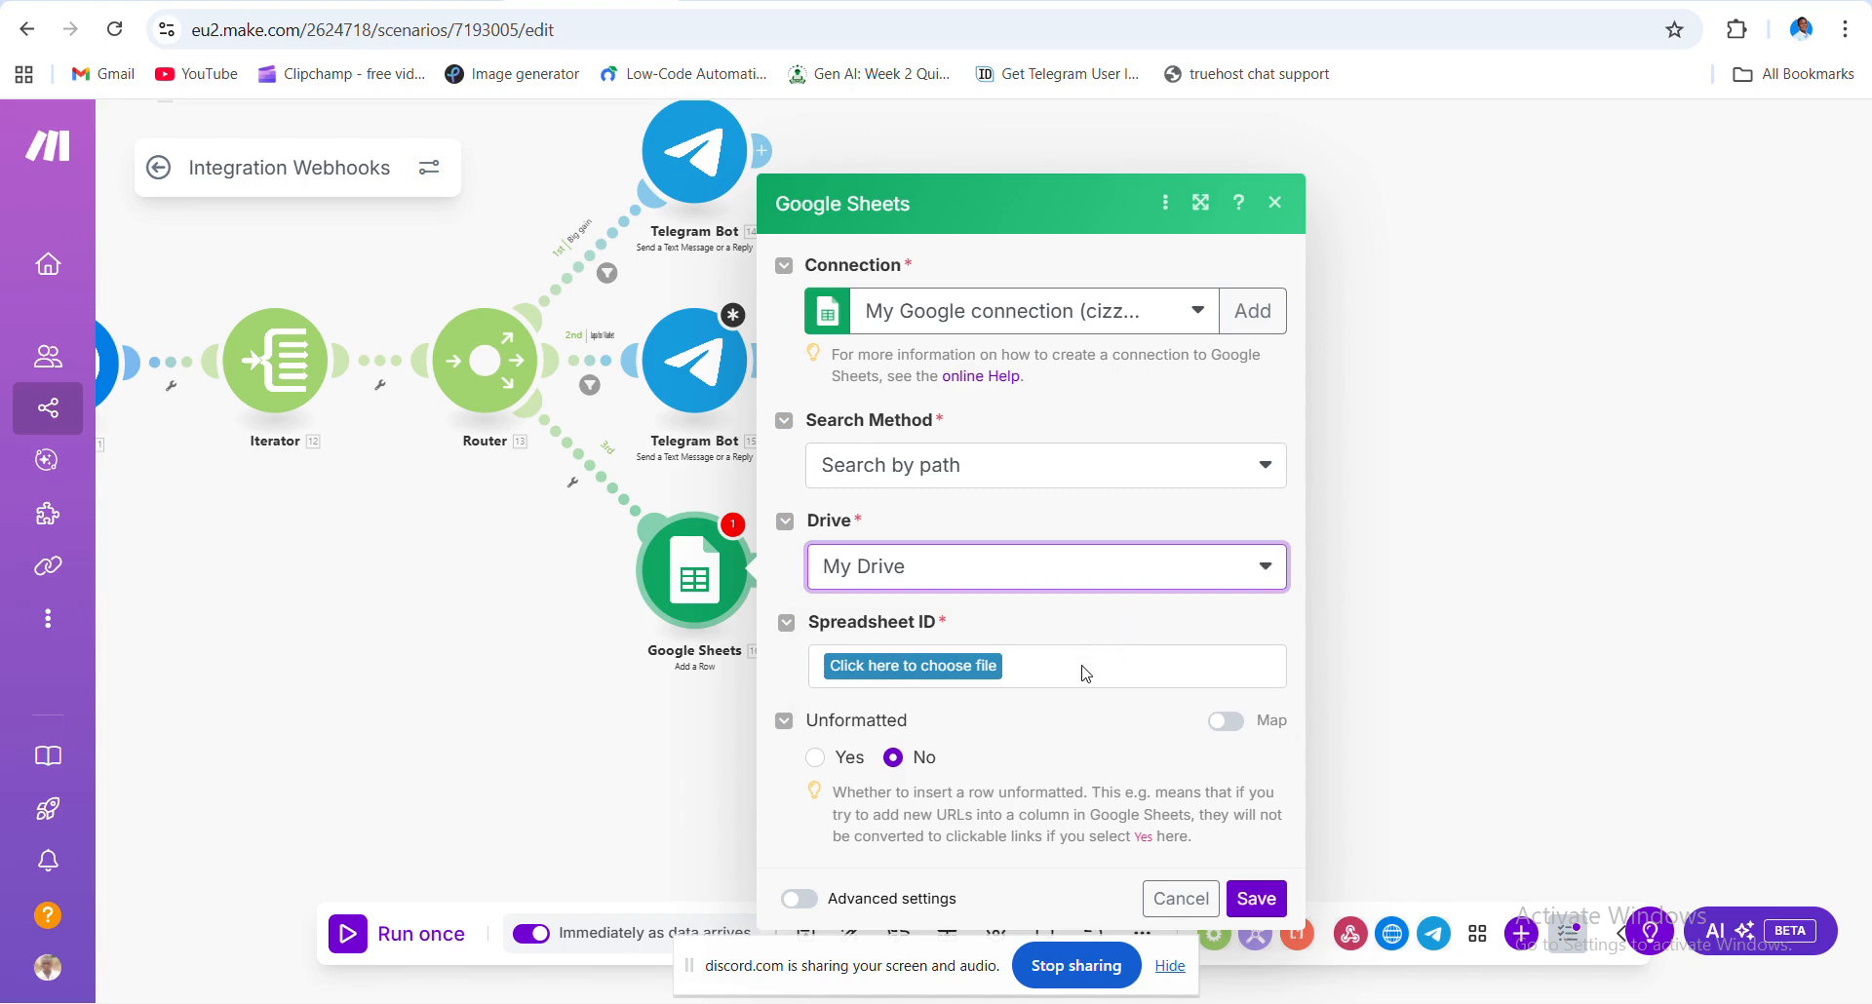
- Select the crypto update spreadsheet from Diverse Automation Projects / Week 3 Make.com
click(979, 659)
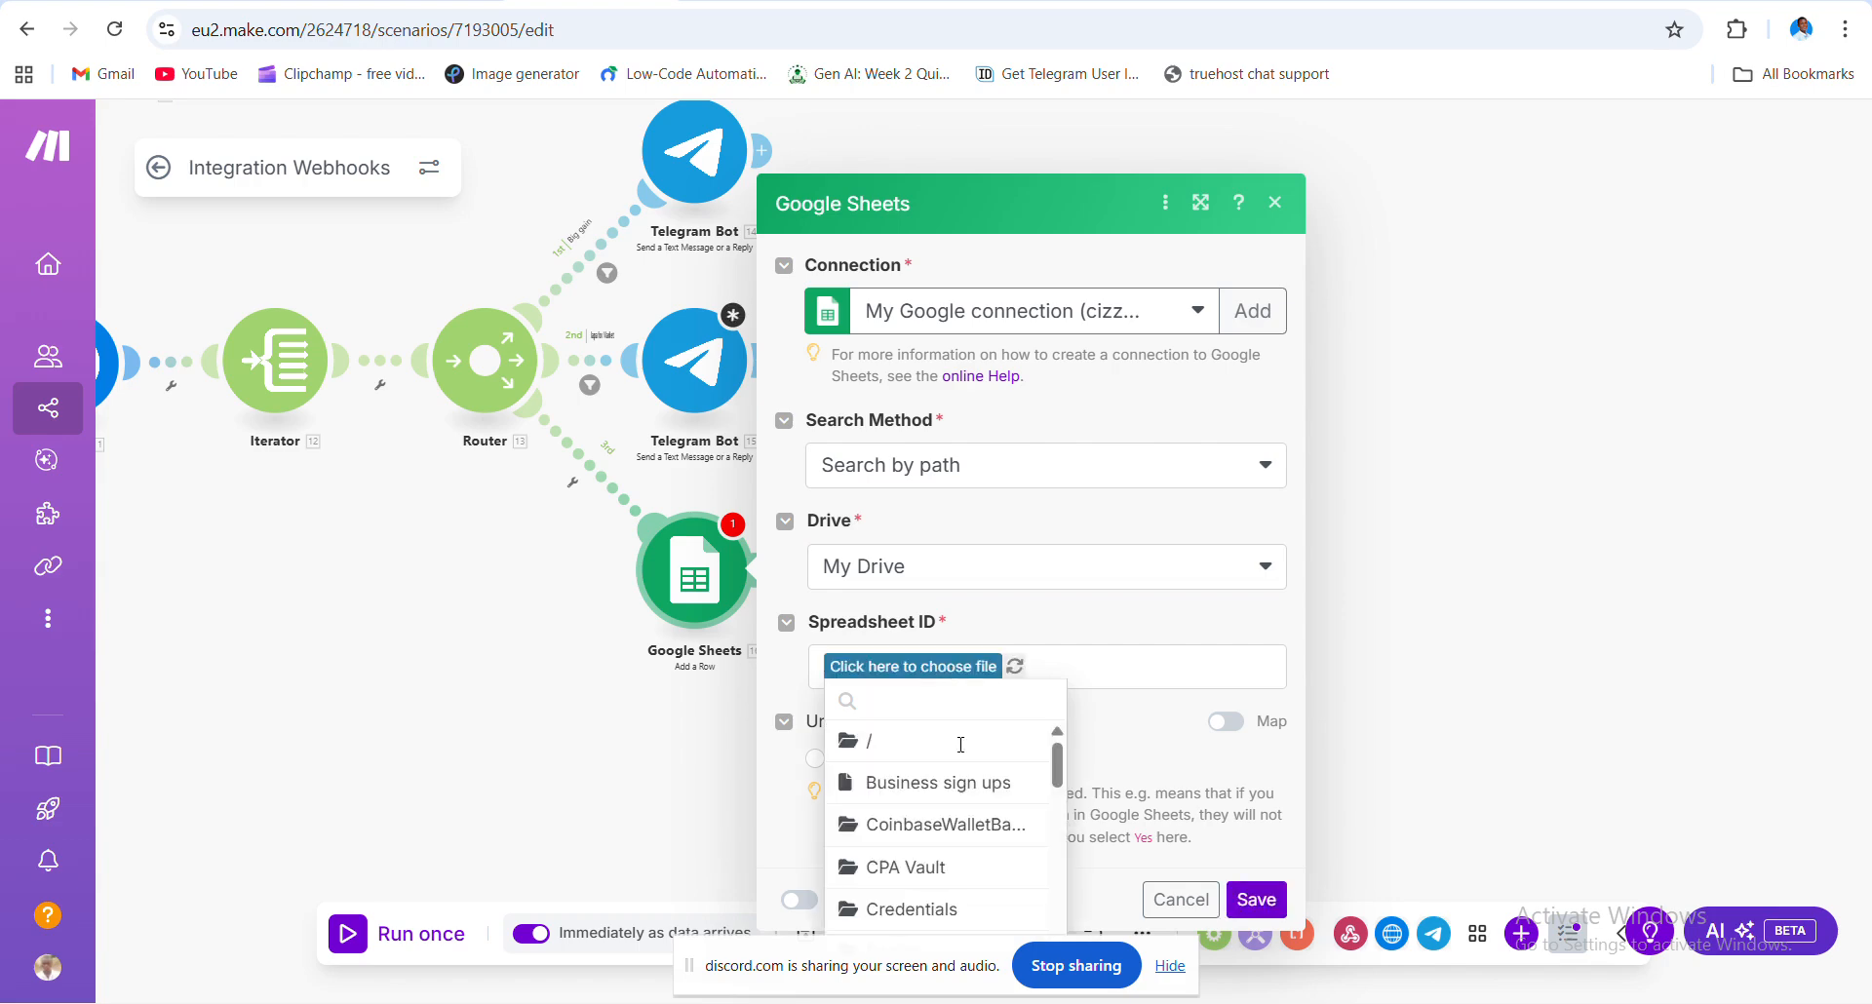
scroll(972, 822, down, 2)
scroll(973, 822, down, 2)
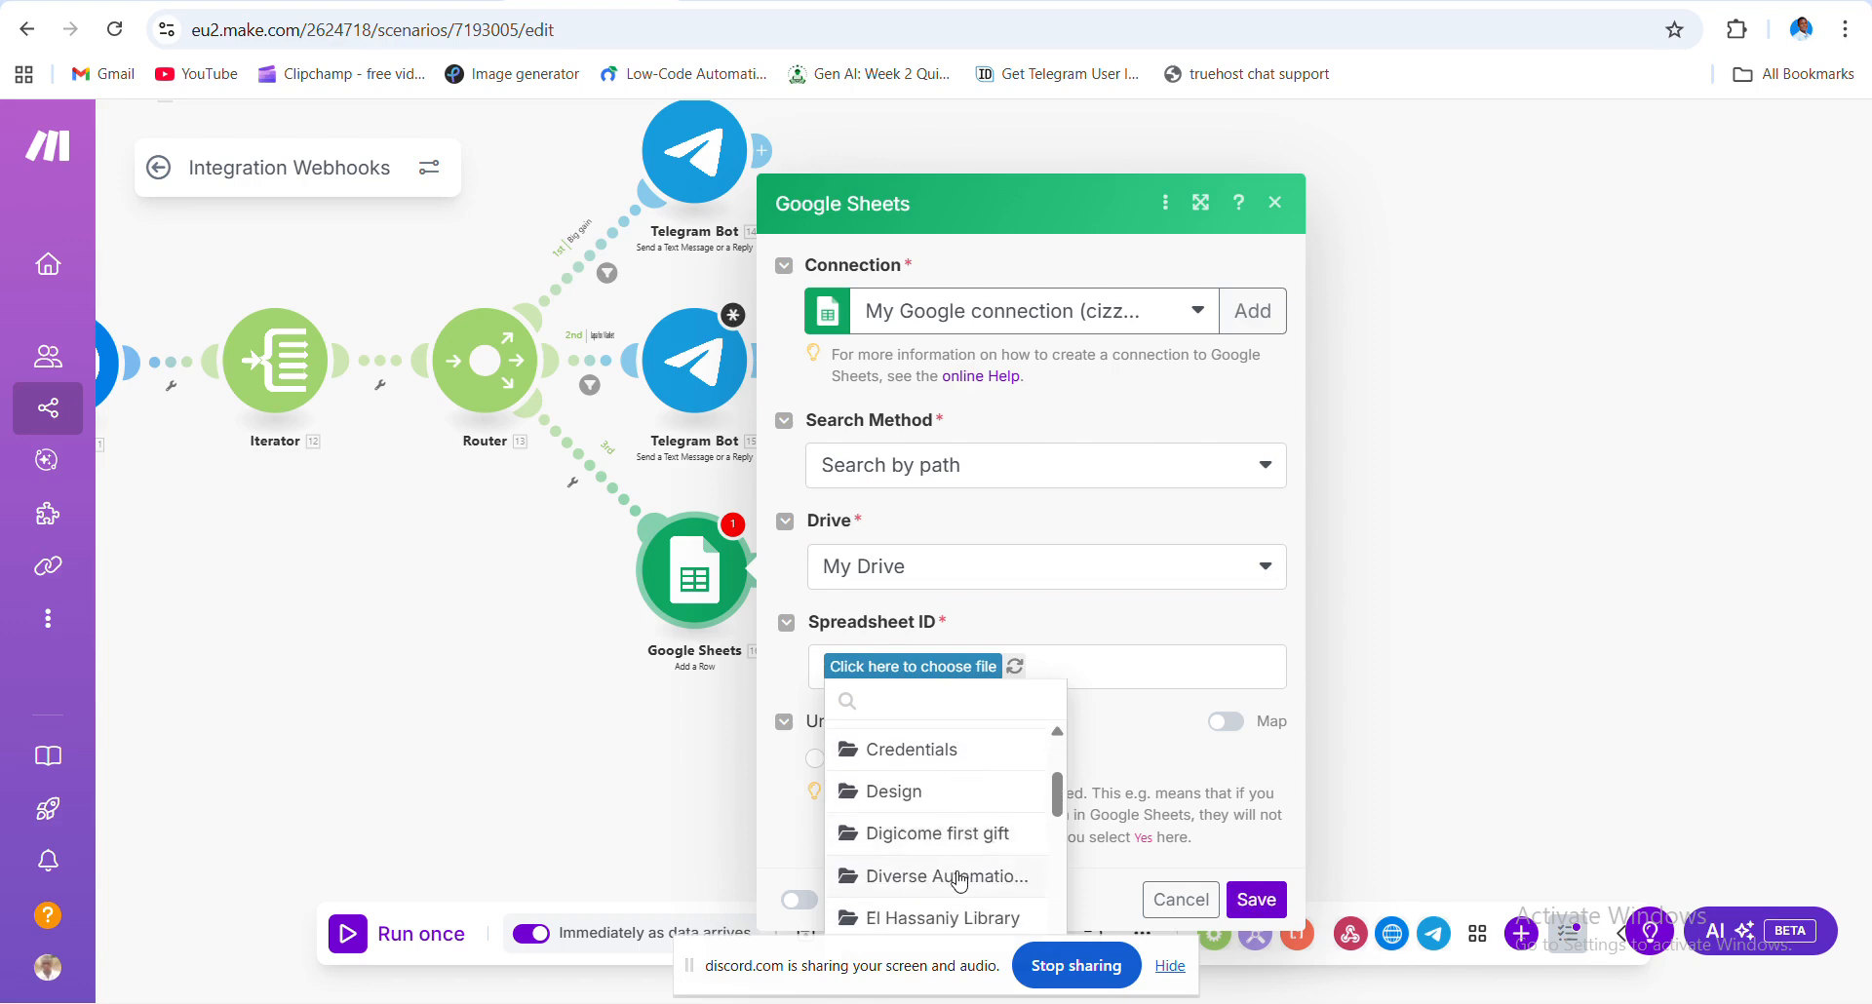
click(958, 878)
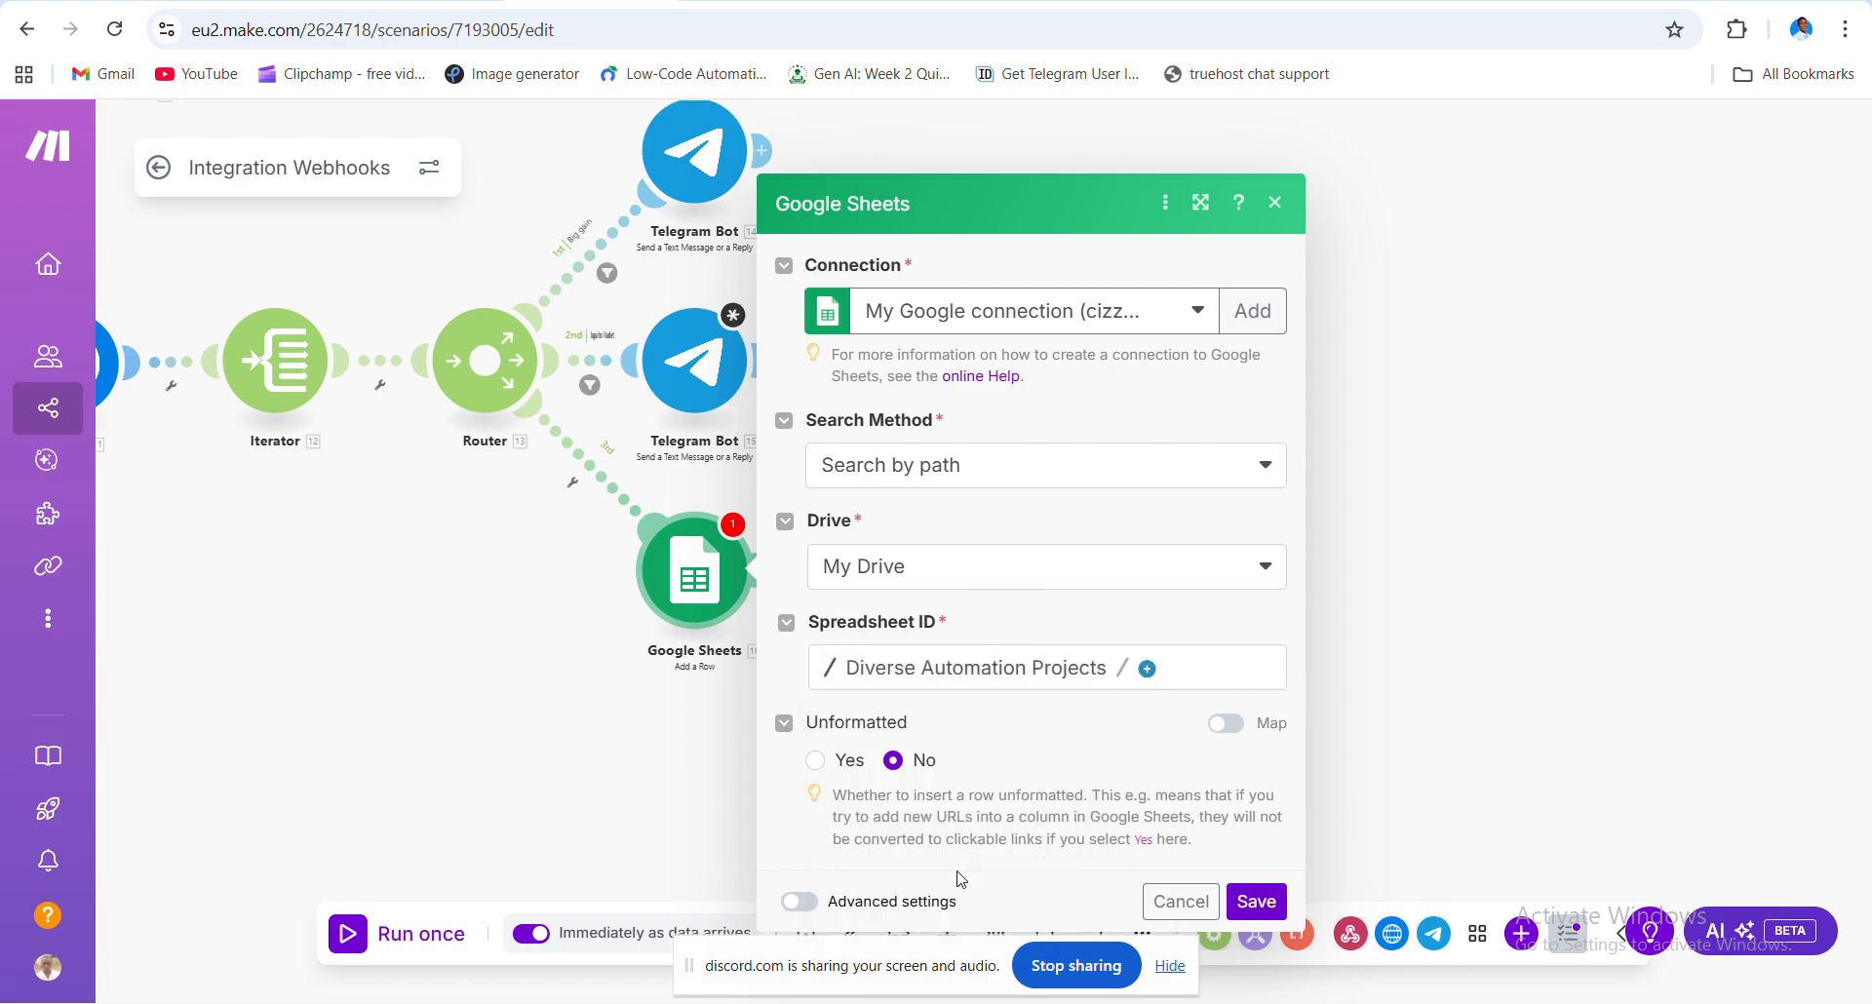
click(1148, 668)
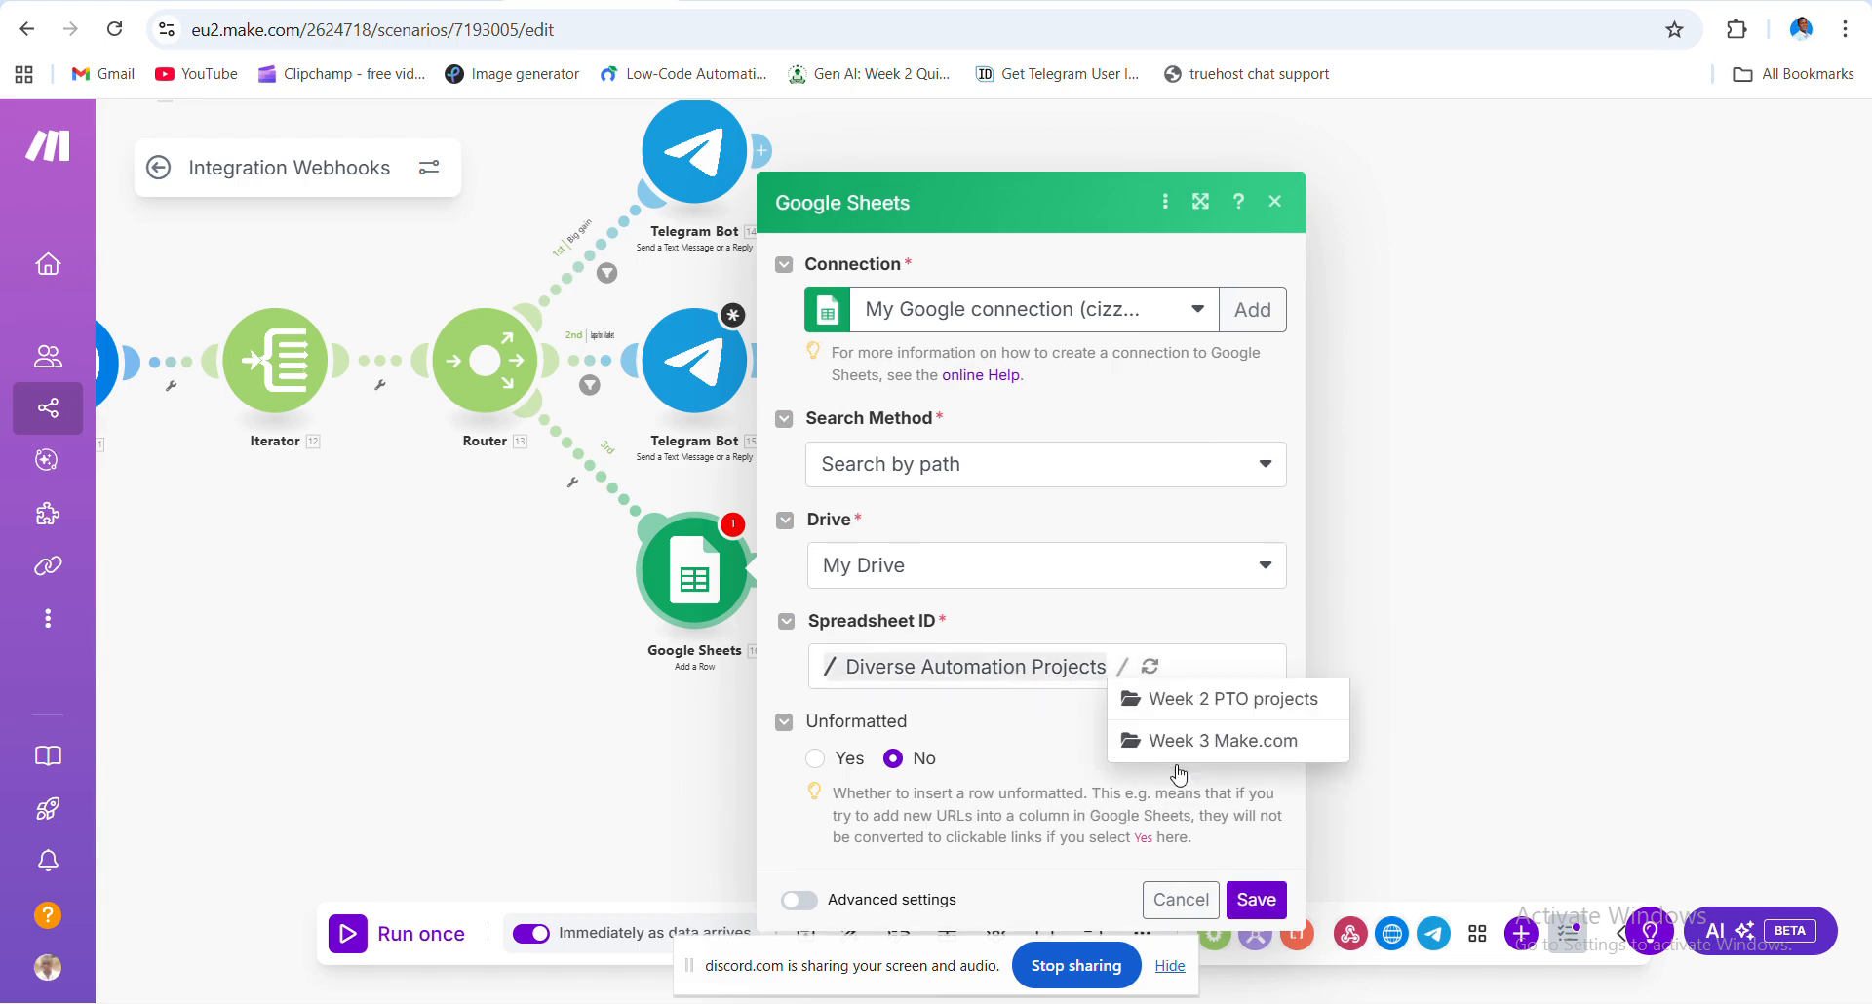
click(1235, 739)
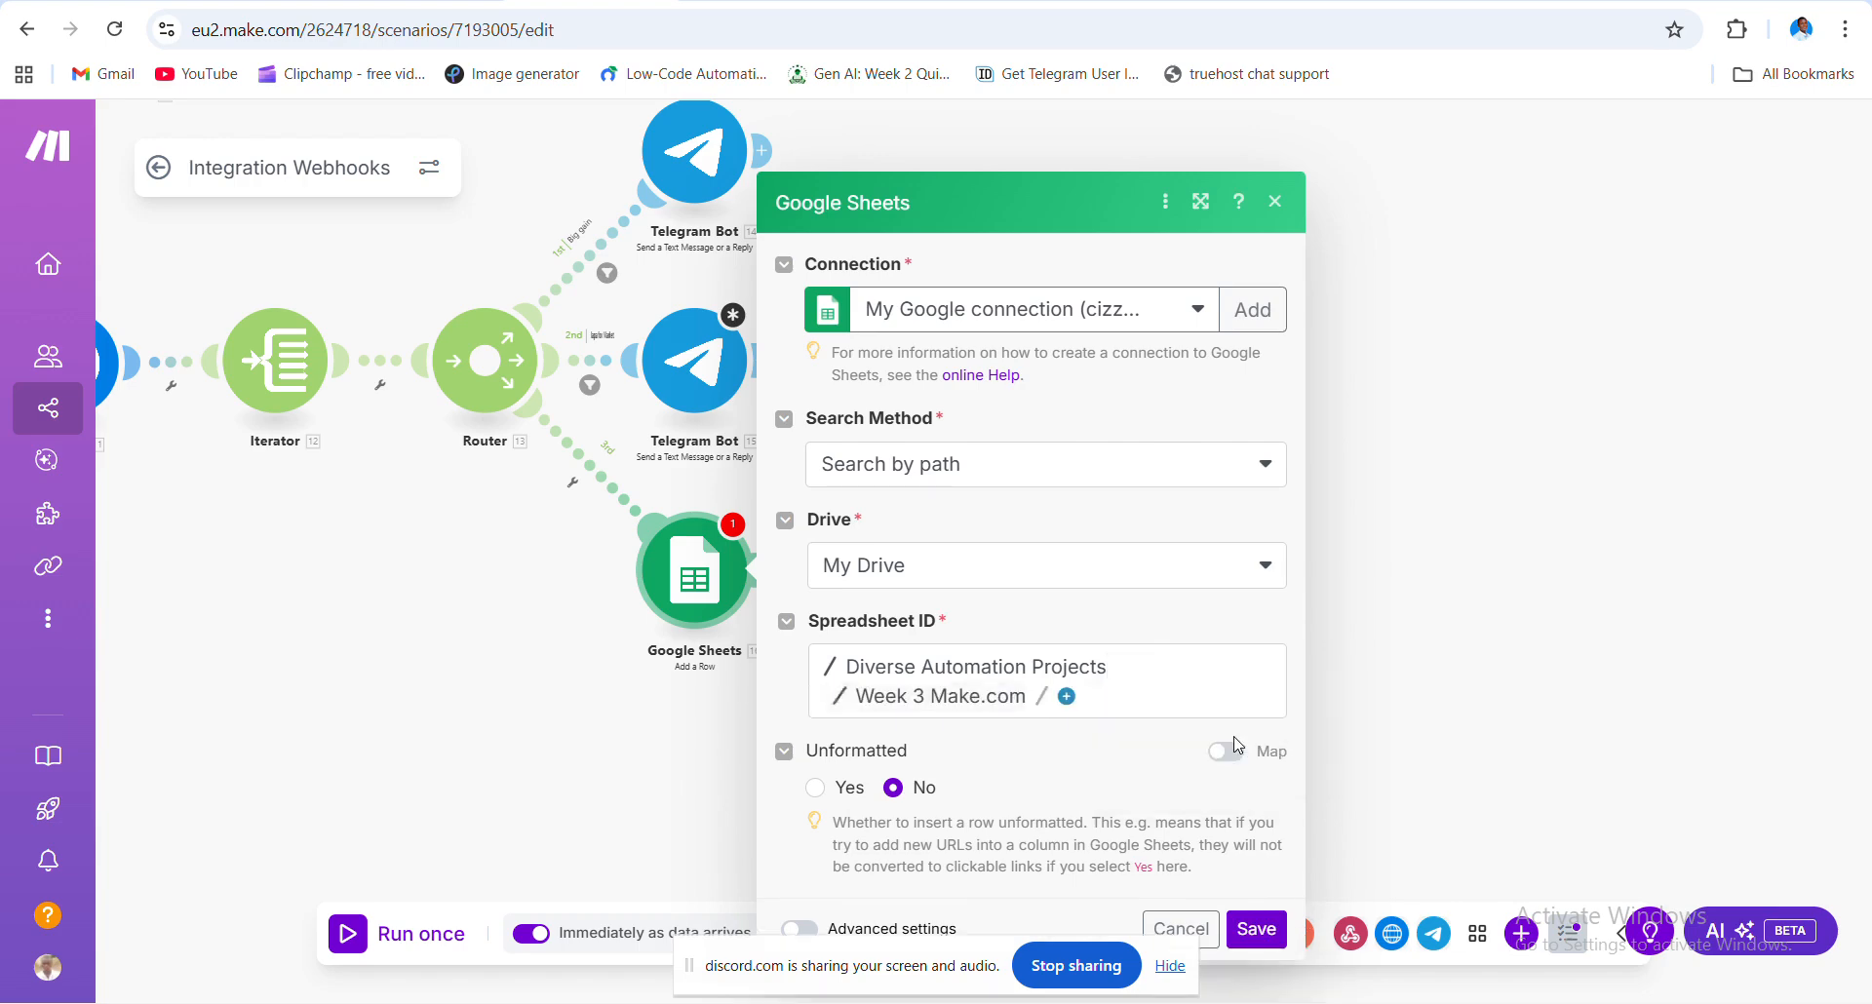
click(1070, 698)
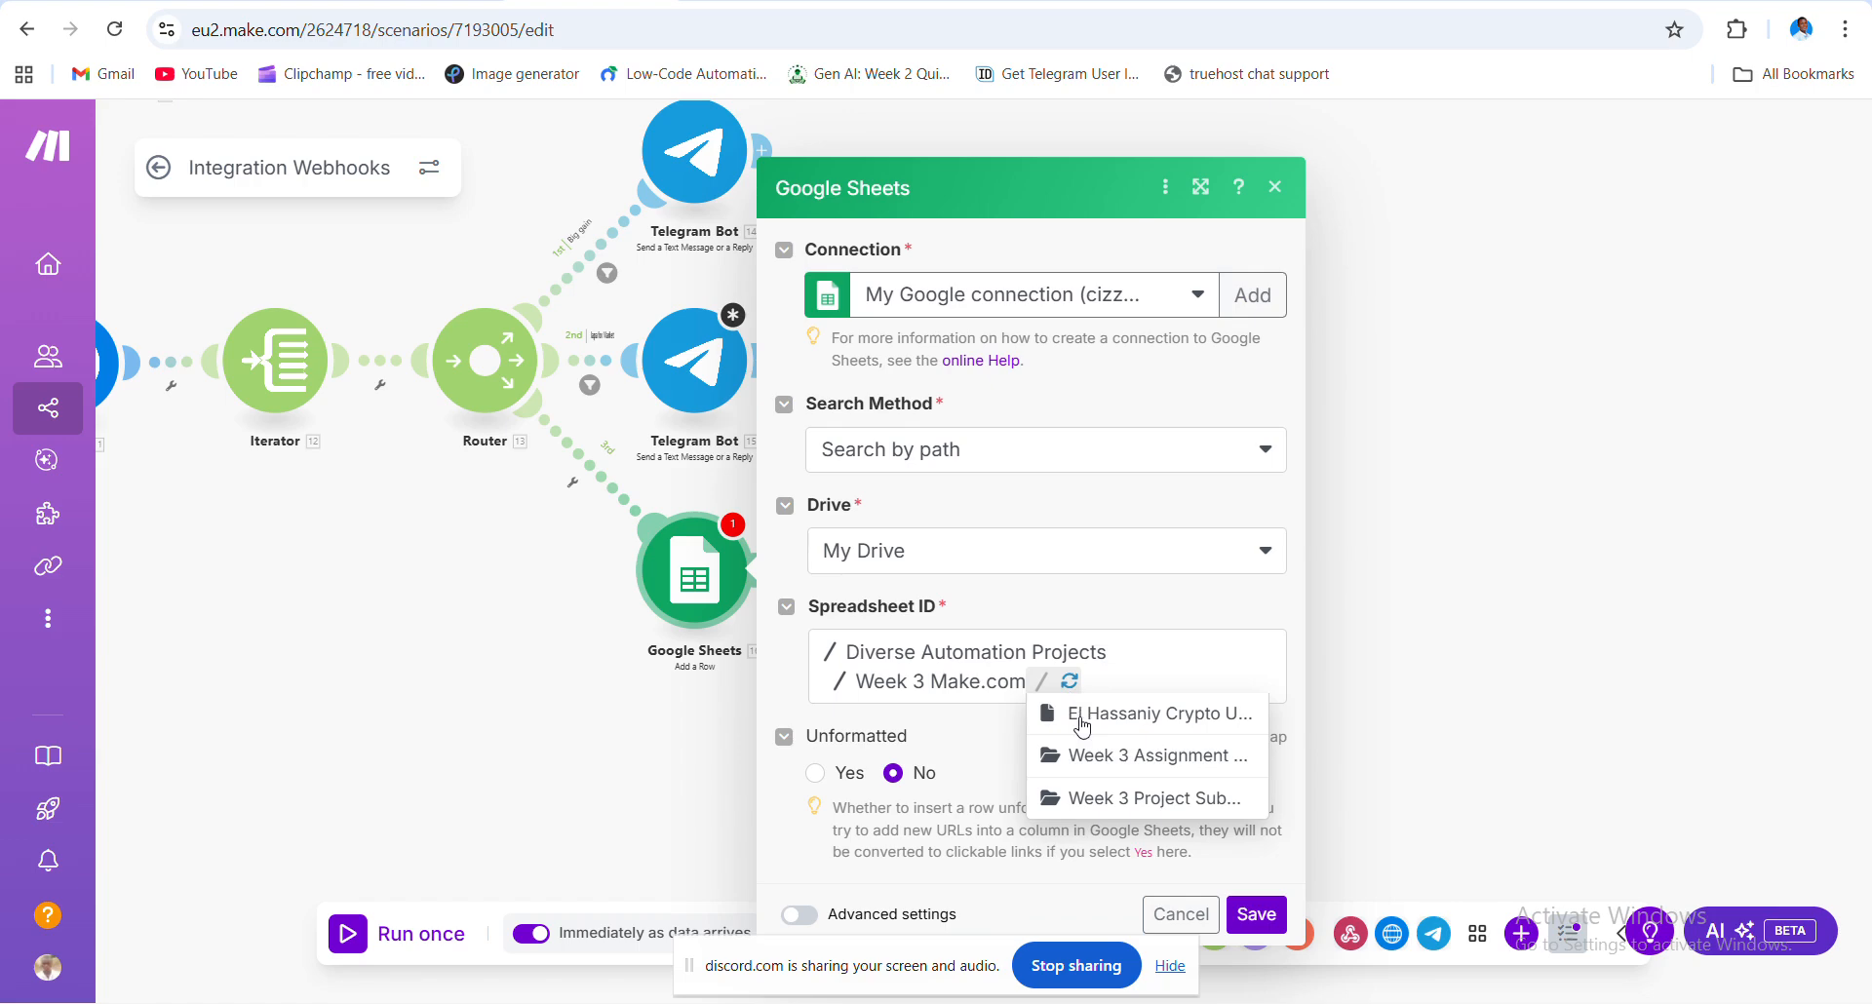
click(1154, 719)
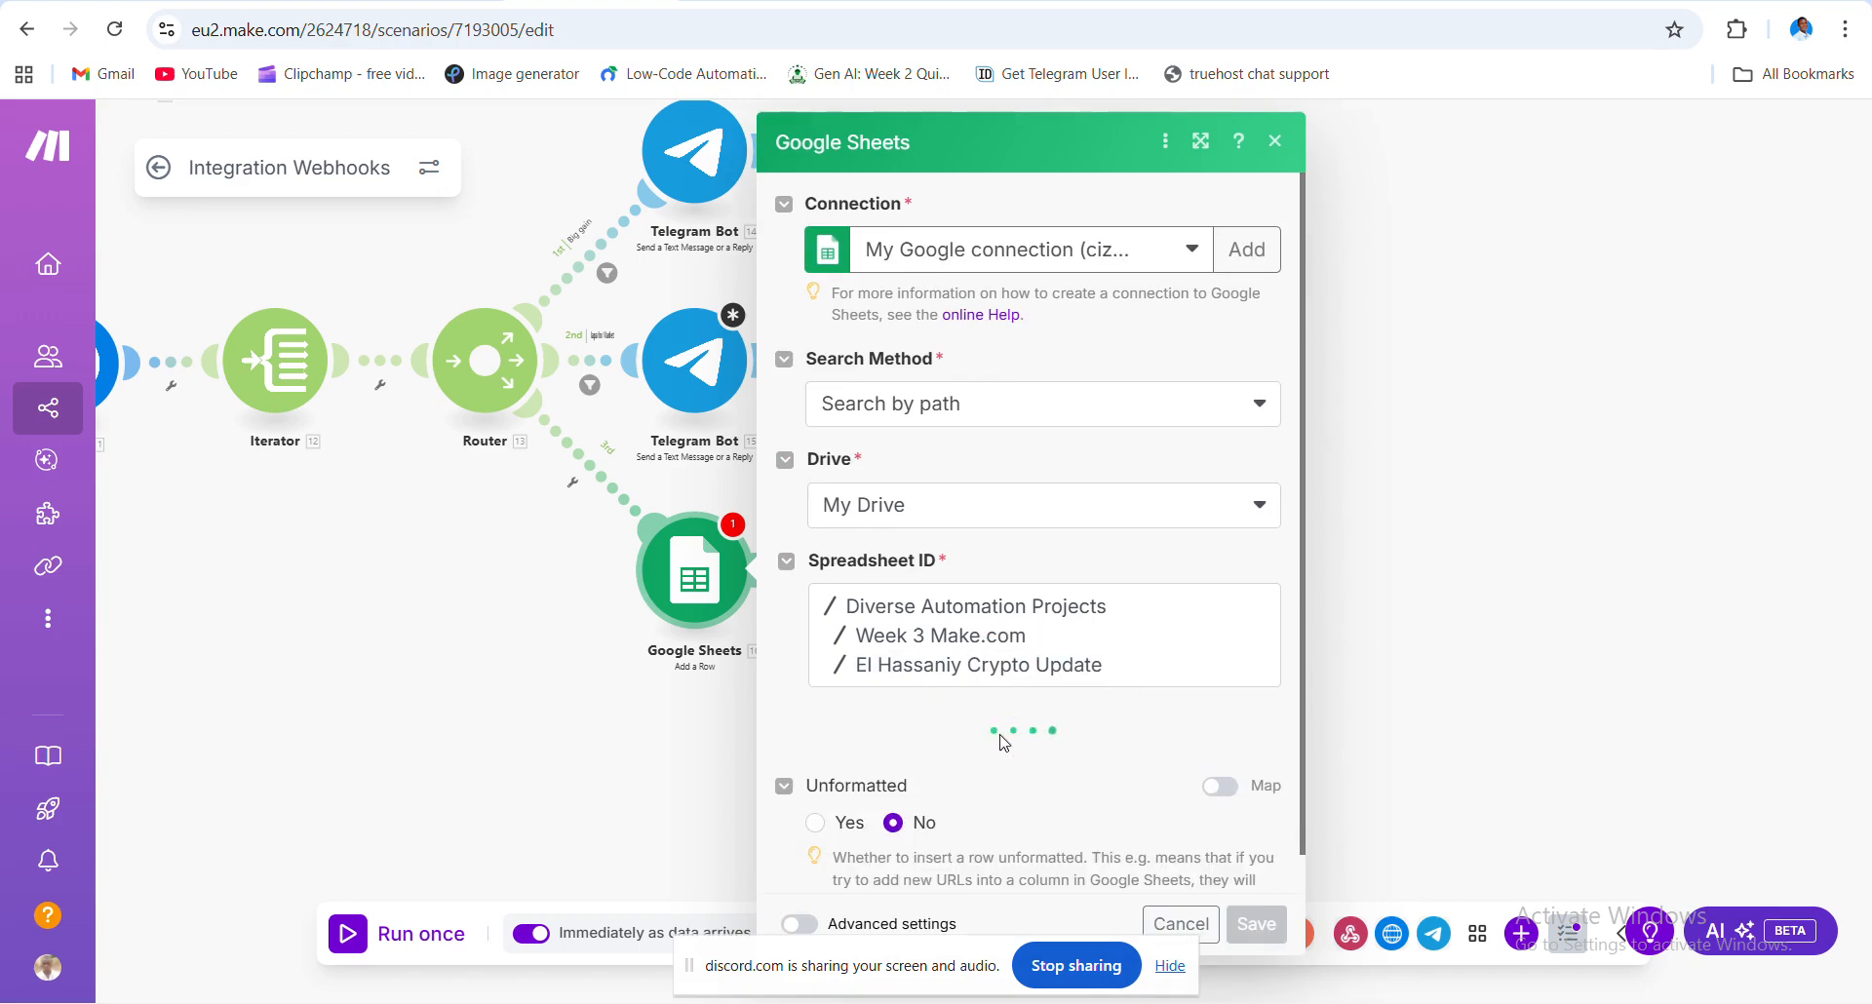
- Choose Sheet1 as the sheet name, revealing the Coin Name, Price and Market Cap columns
scroll(1028, 721, down, 1)
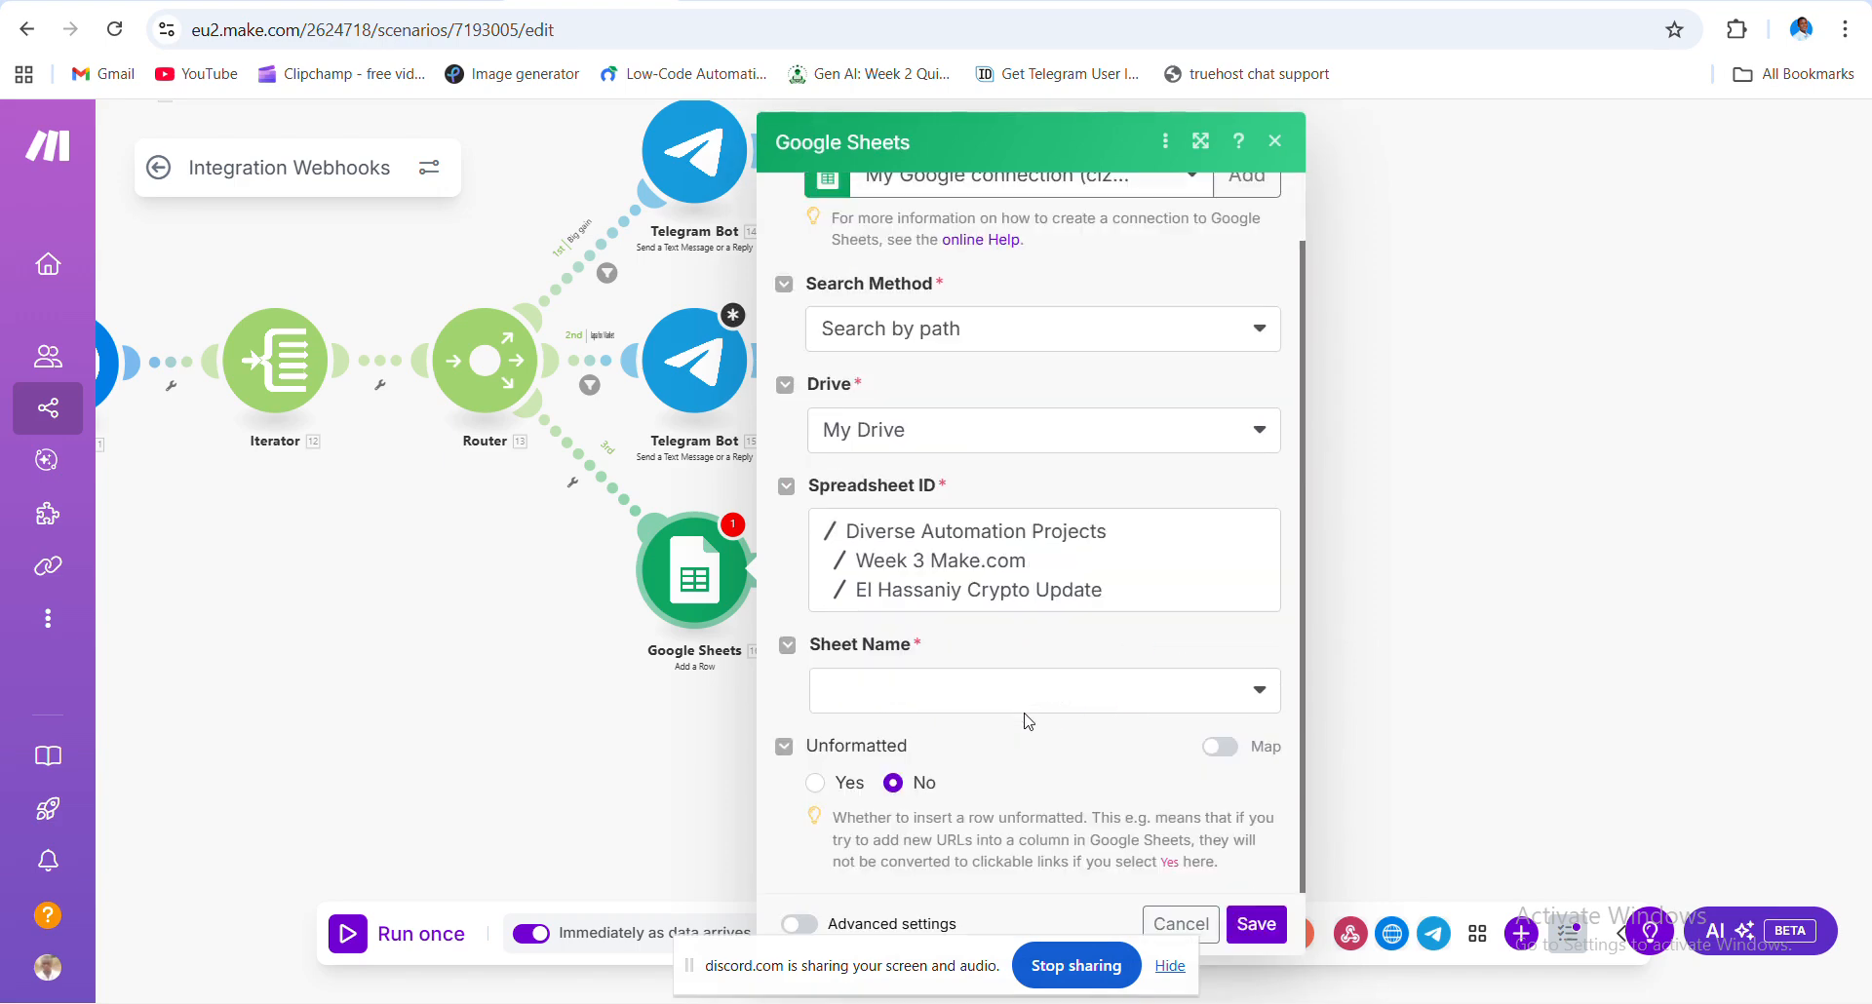
click(1265, 700)
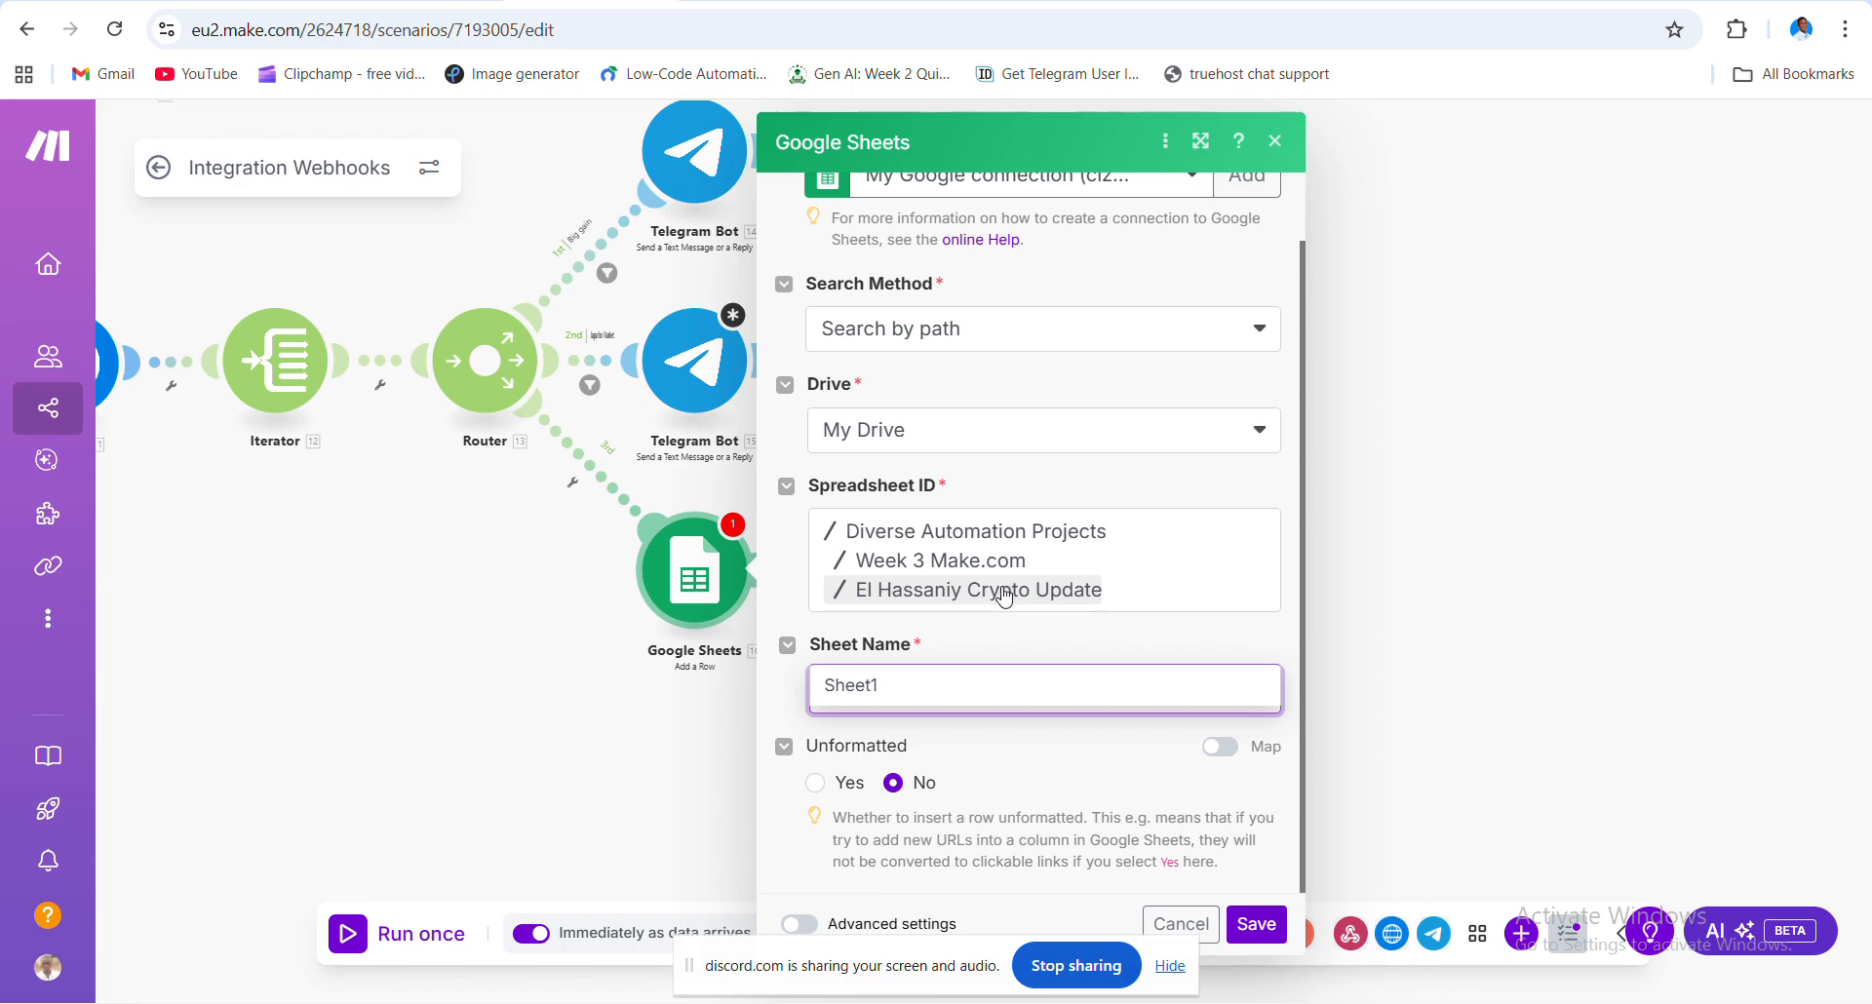
click(967, 696)
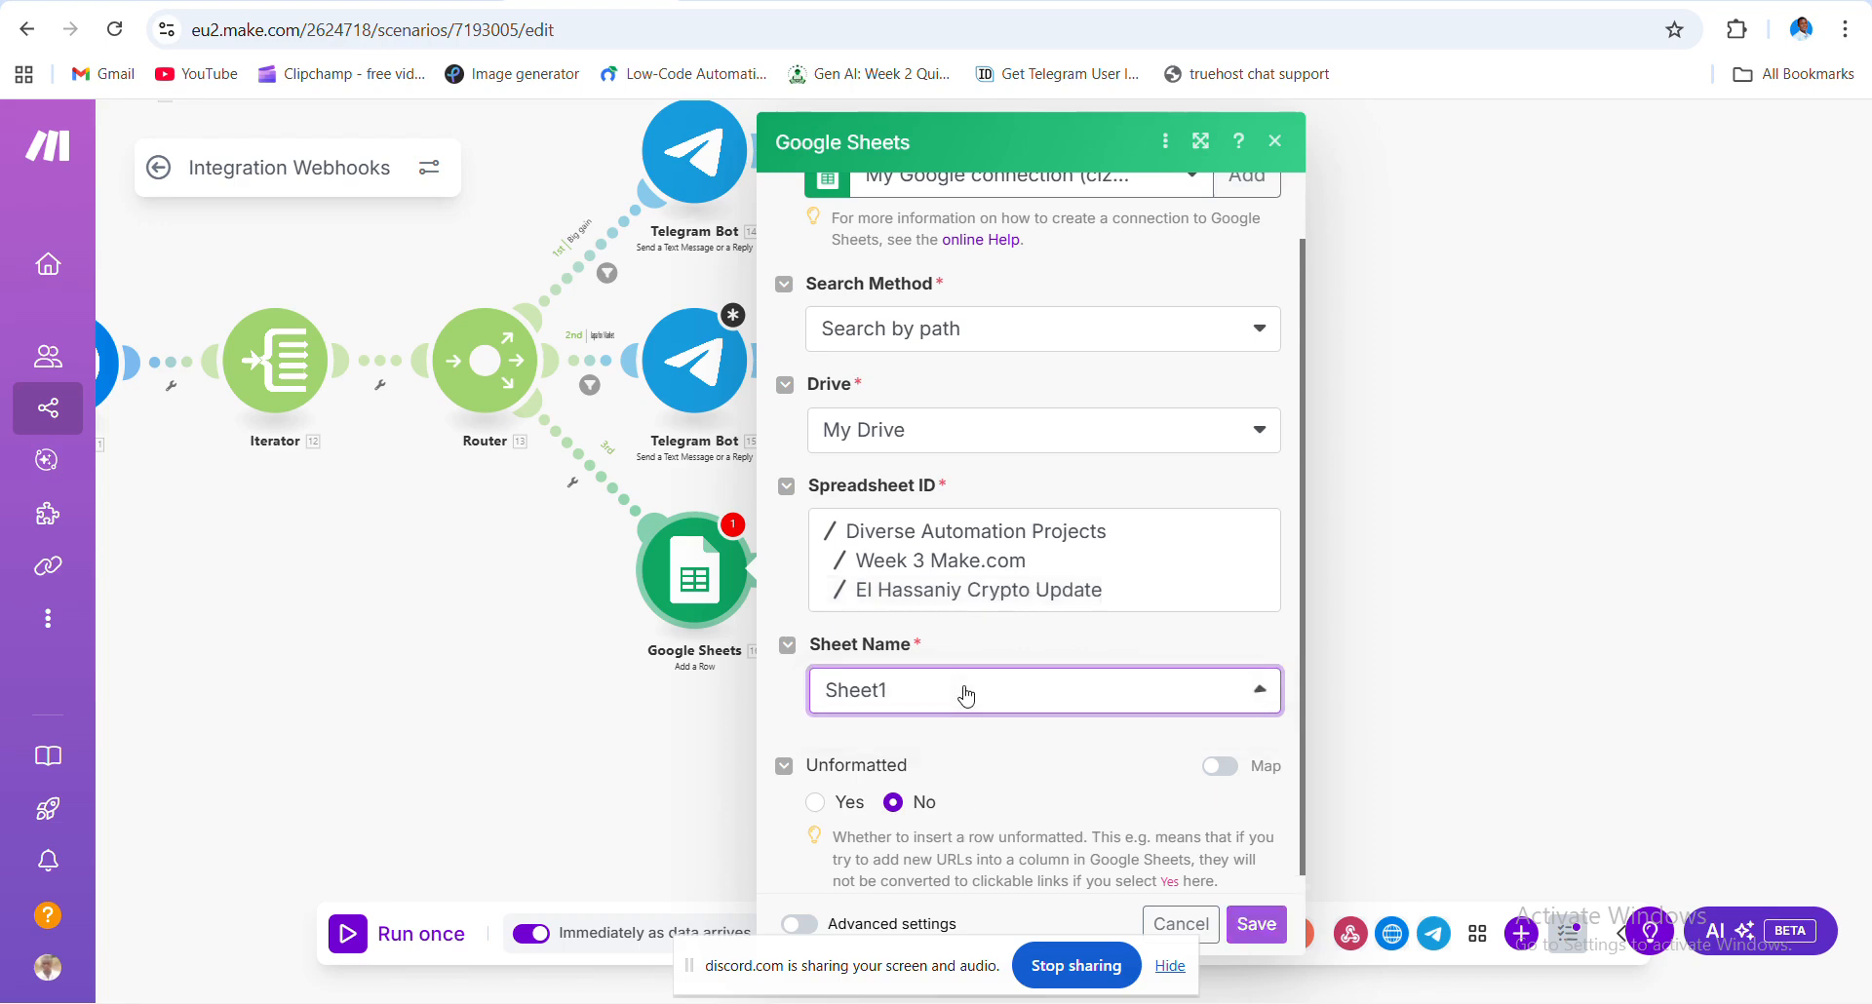
scroll(961, 699, down, 1)
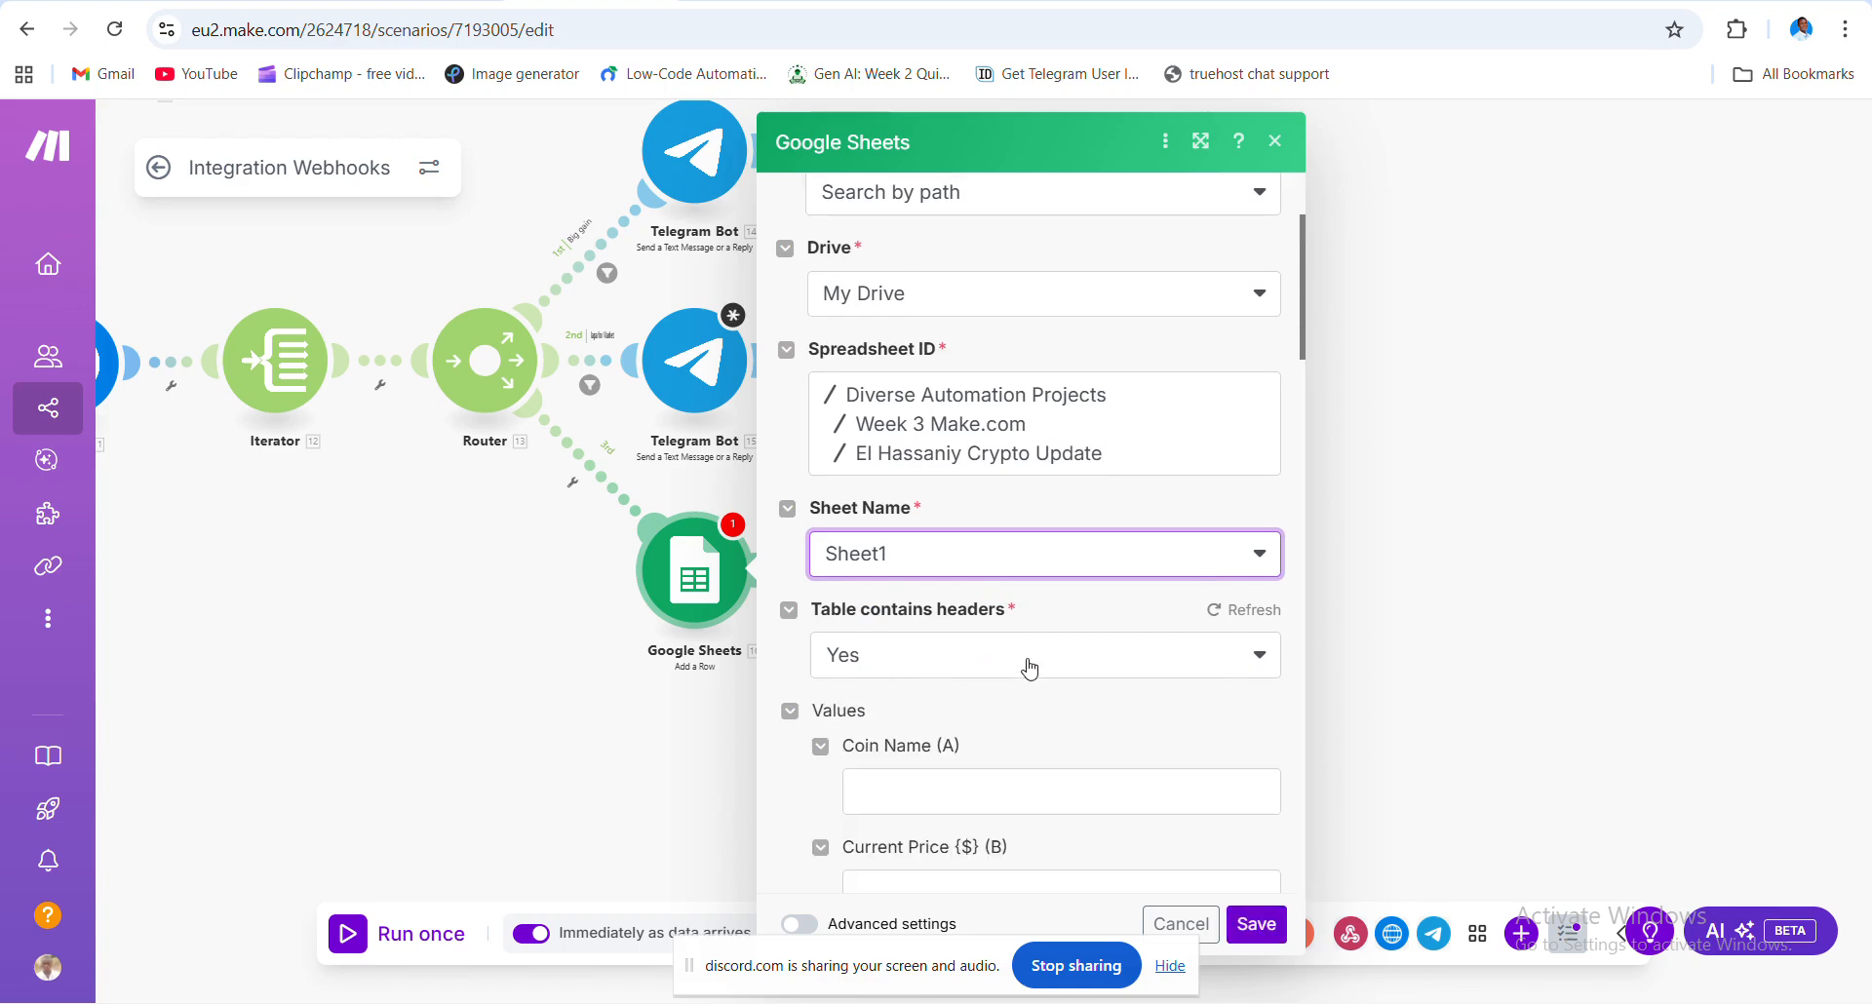
scroll(1030, 668, down, 2)
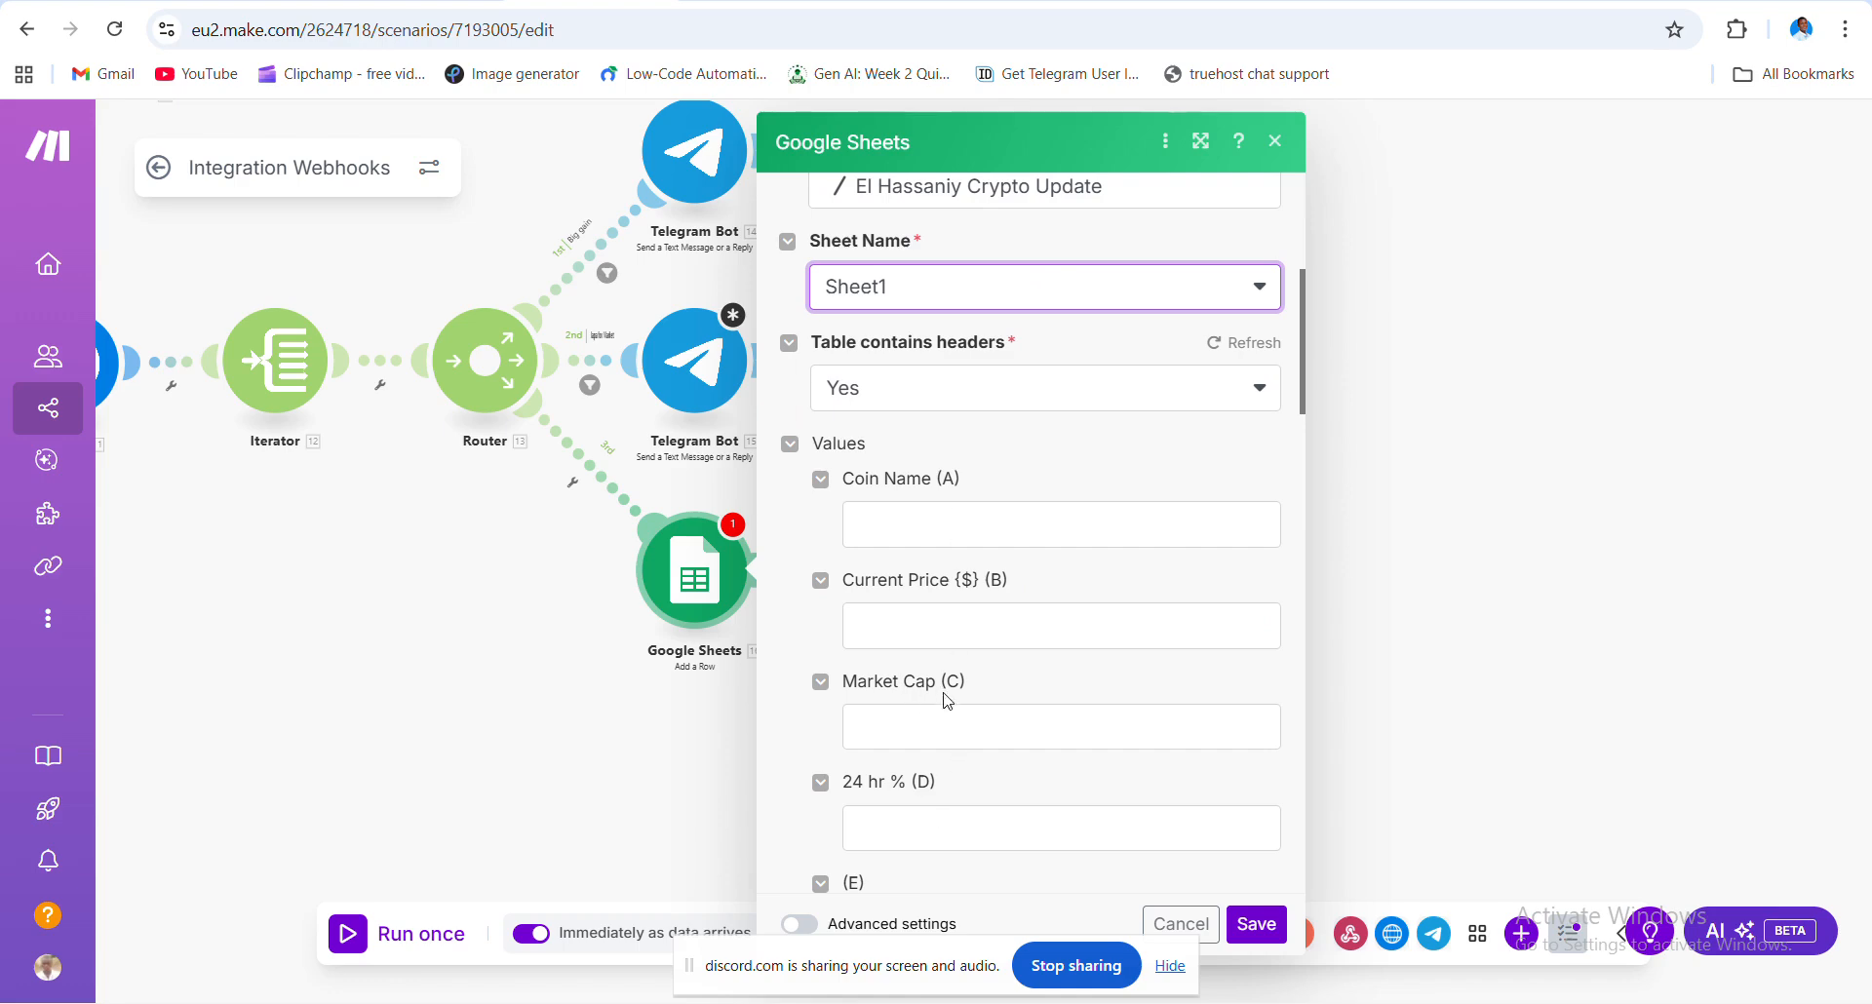
- Map name, current_price, market_cap and price_change_percentage_24h into columns A–D, then save
click(960, 510)
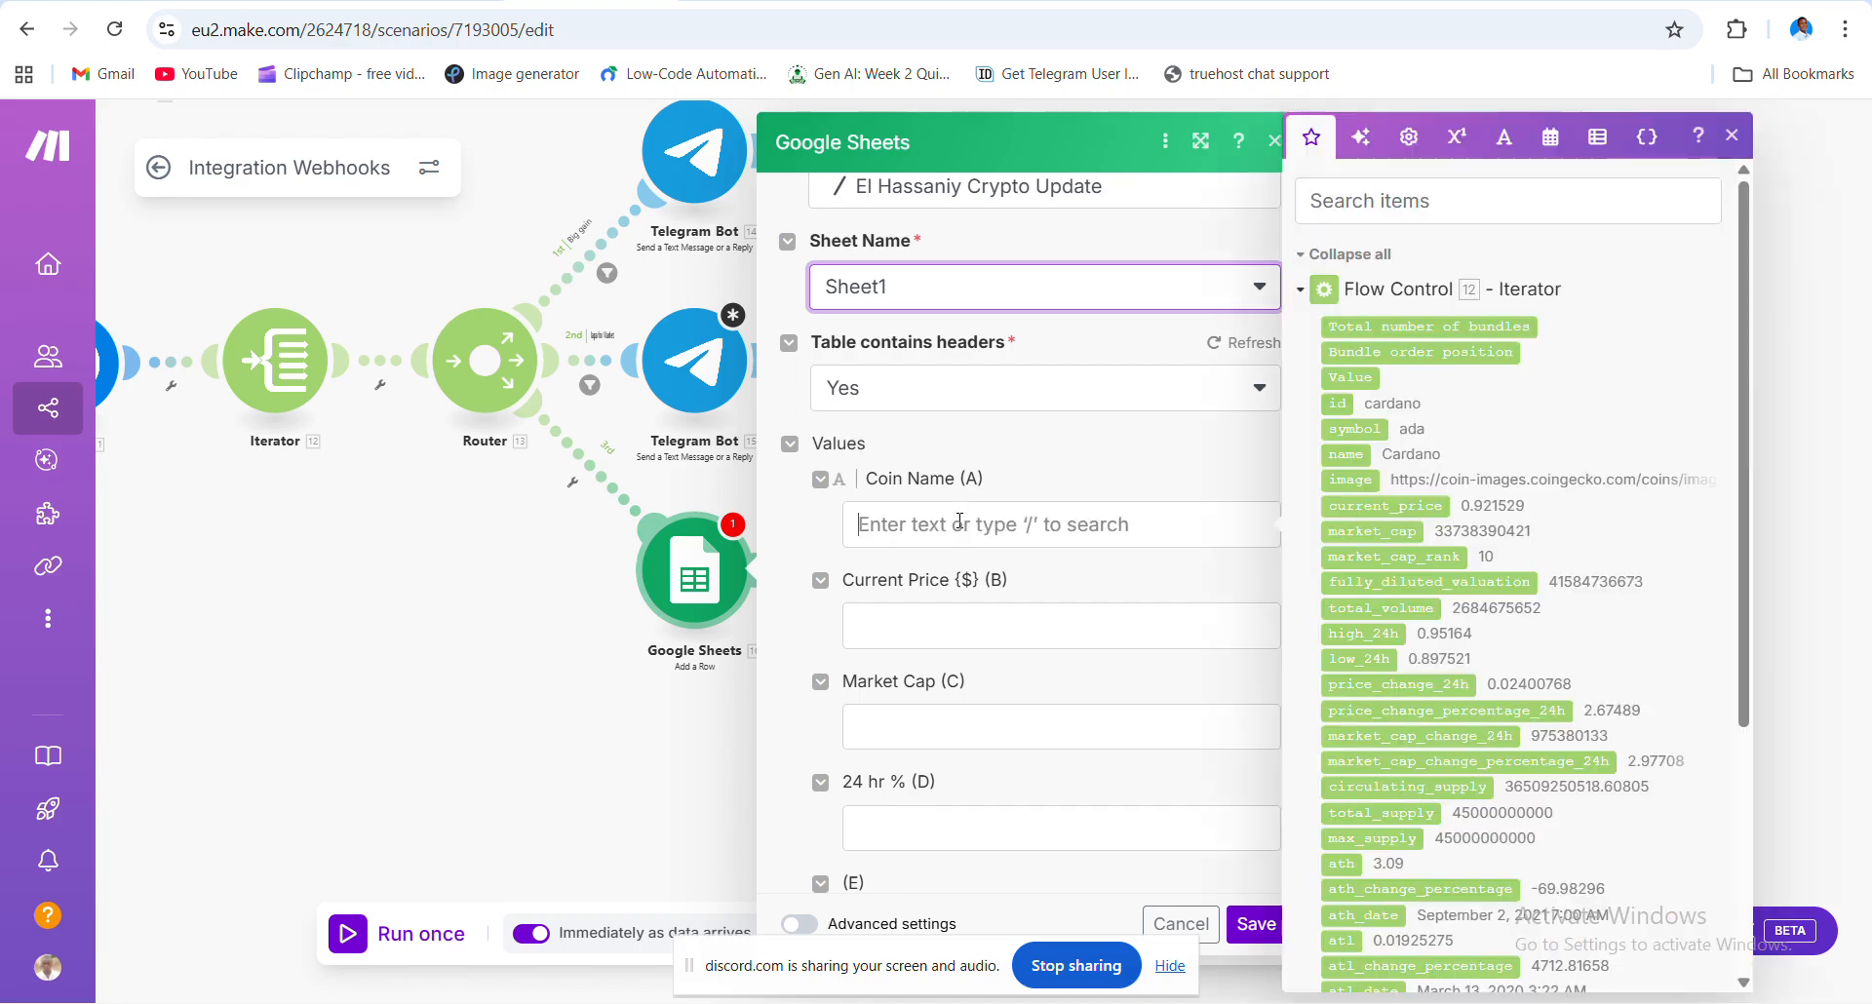
click(1351, 453)
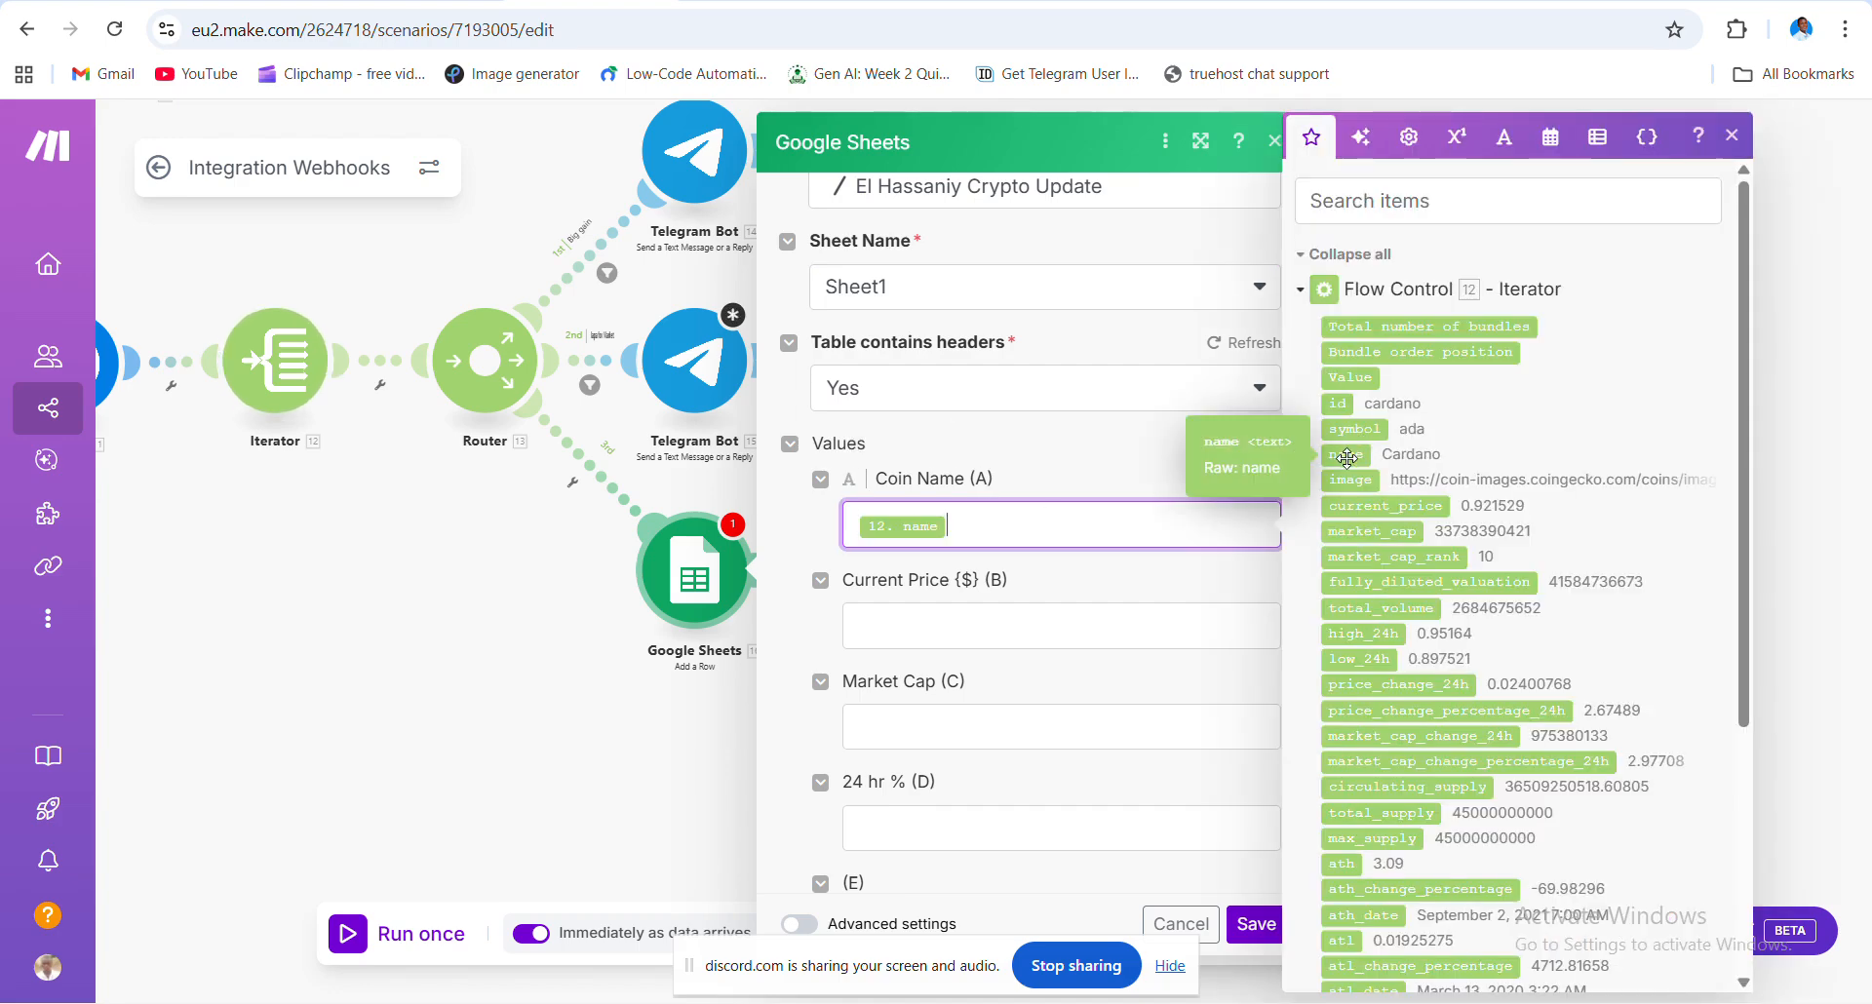
click(1001, 608)
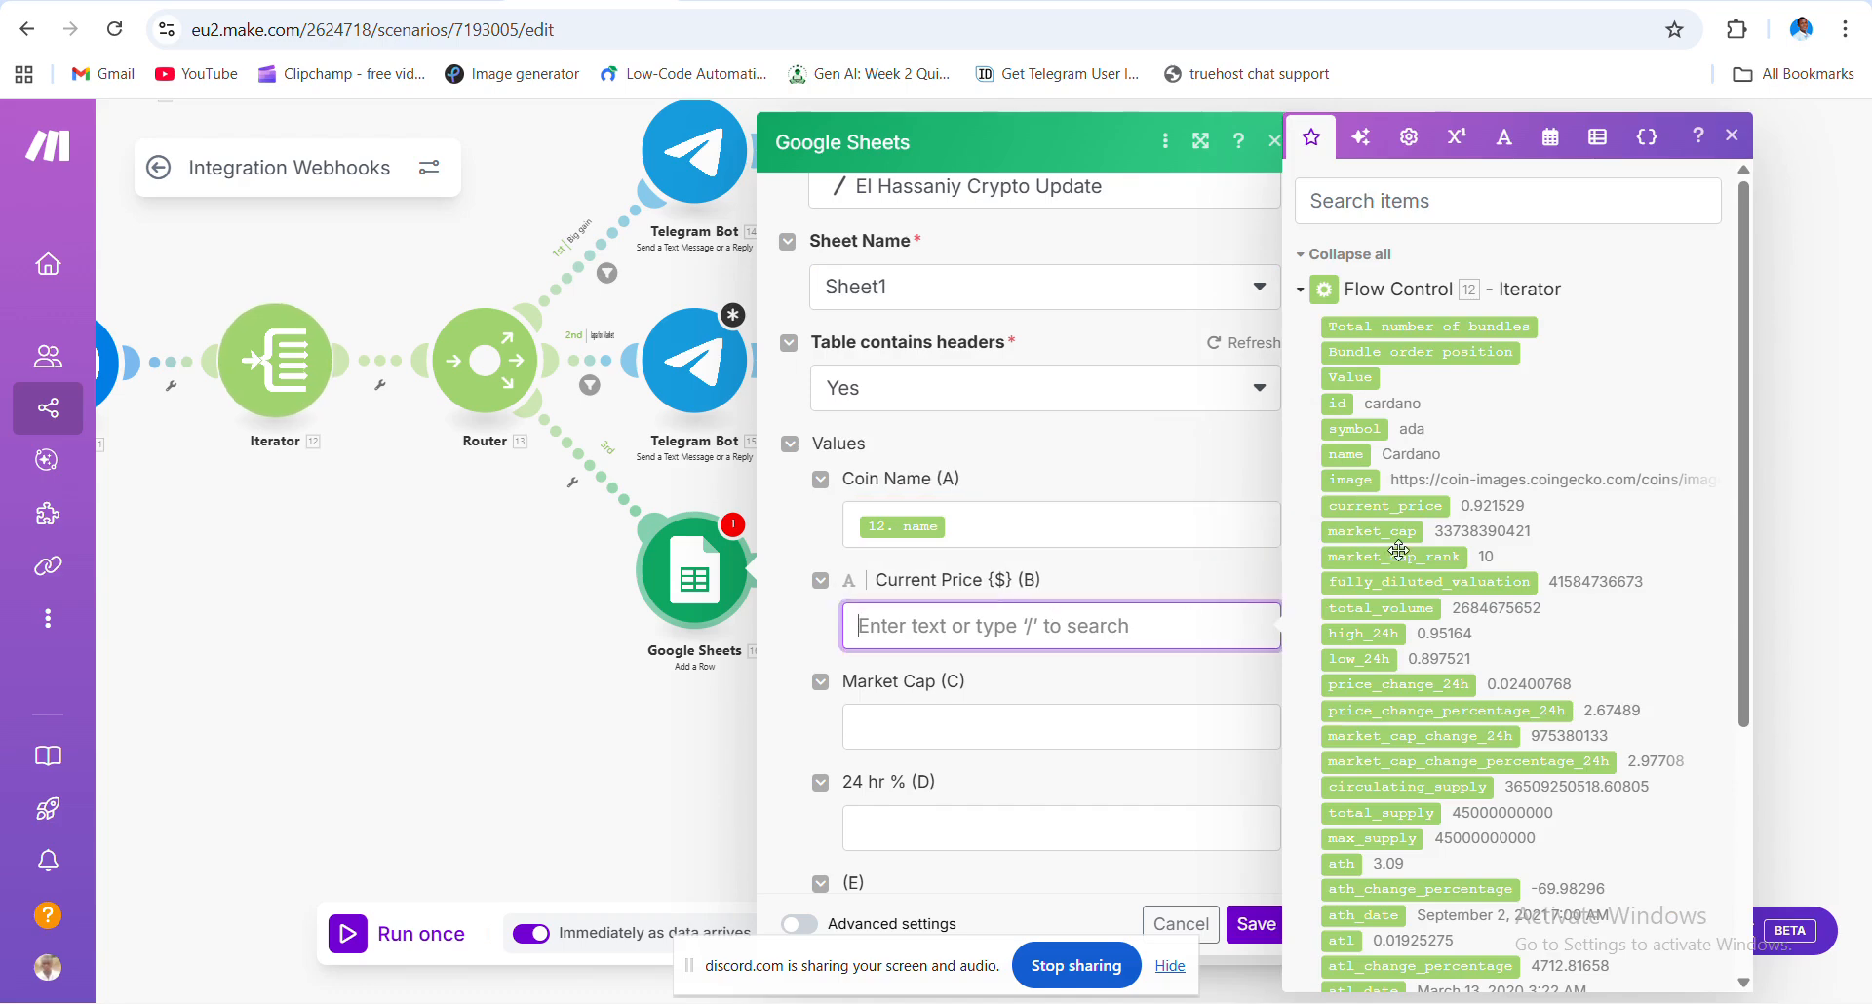
click(1387, 508)
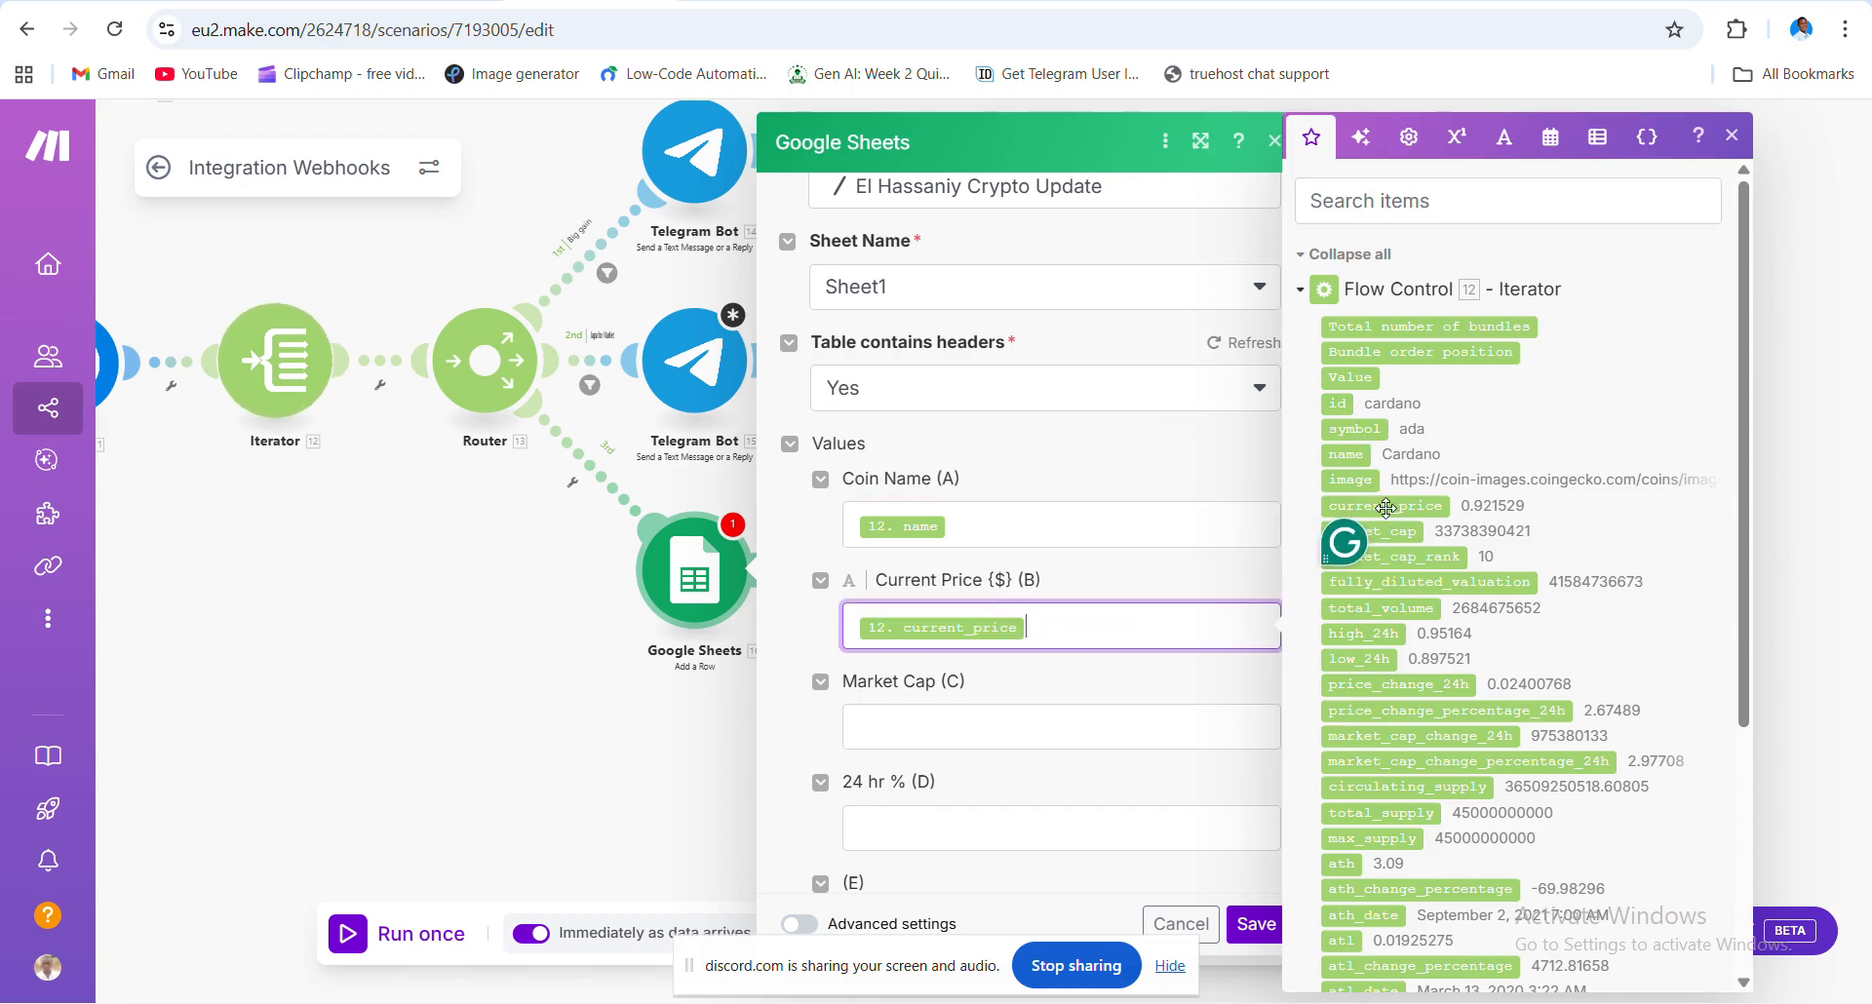
click(1123, 726)
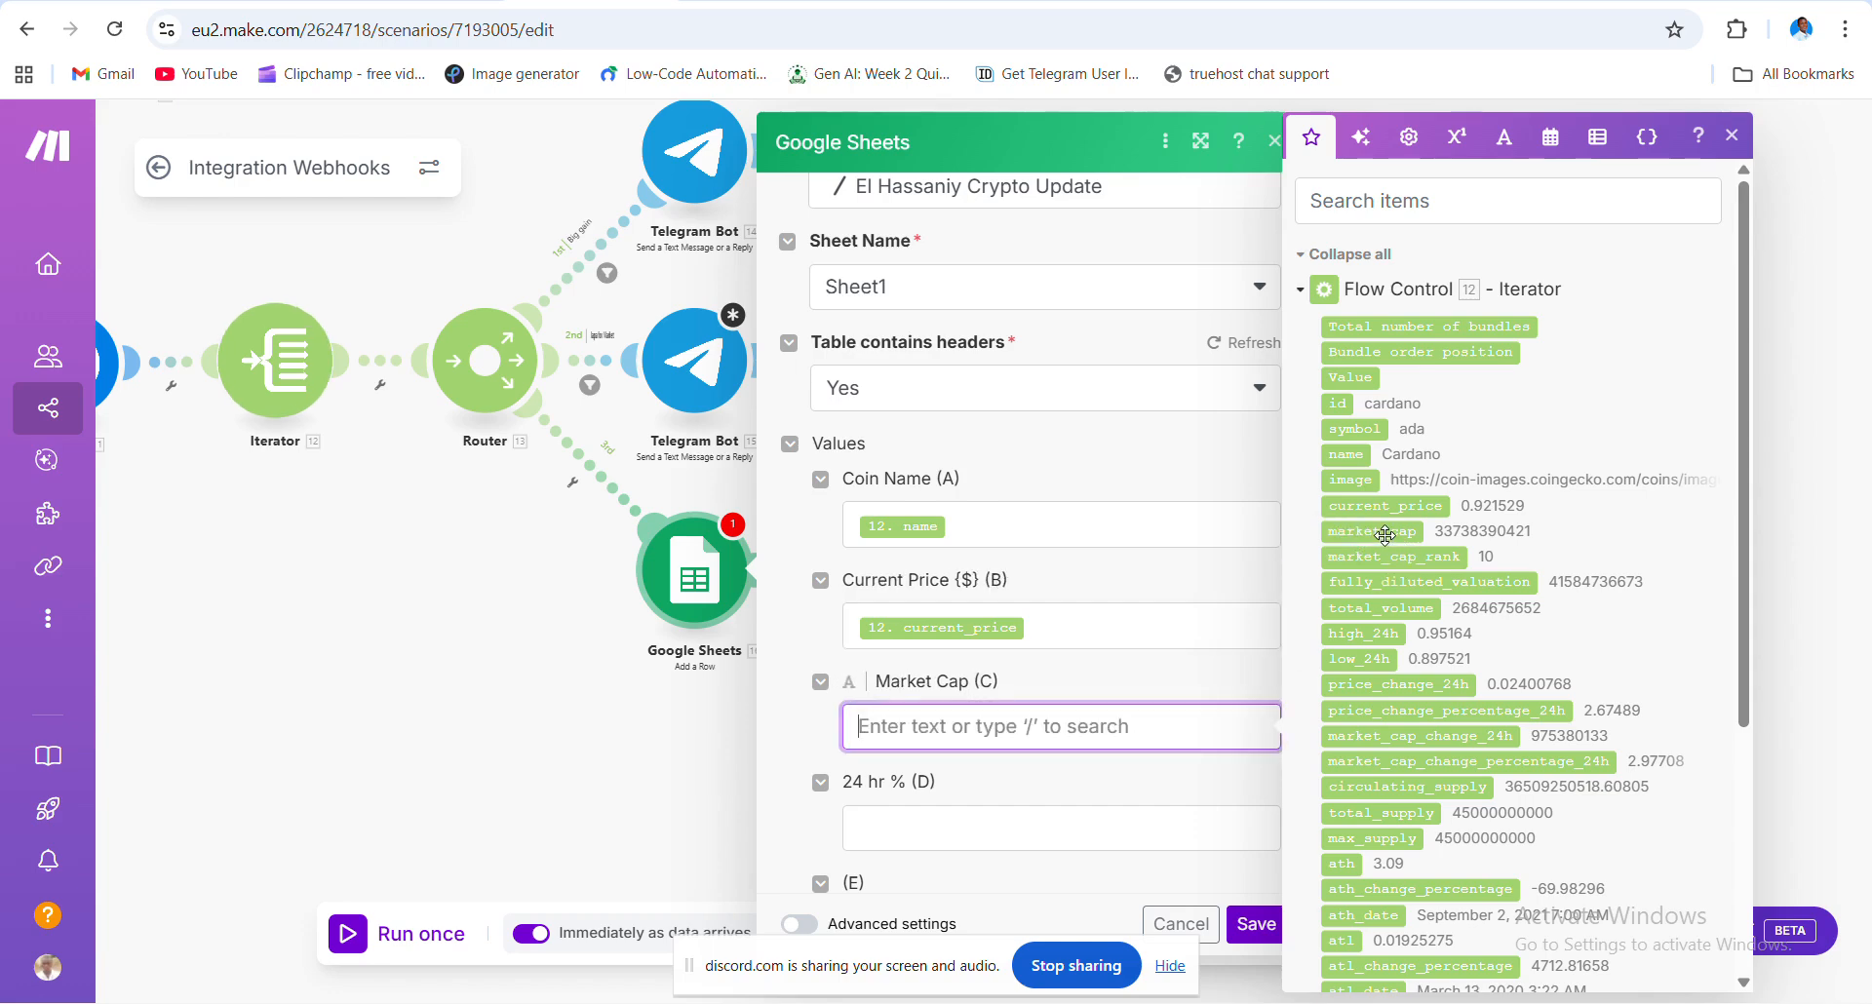
click(1384, 533)
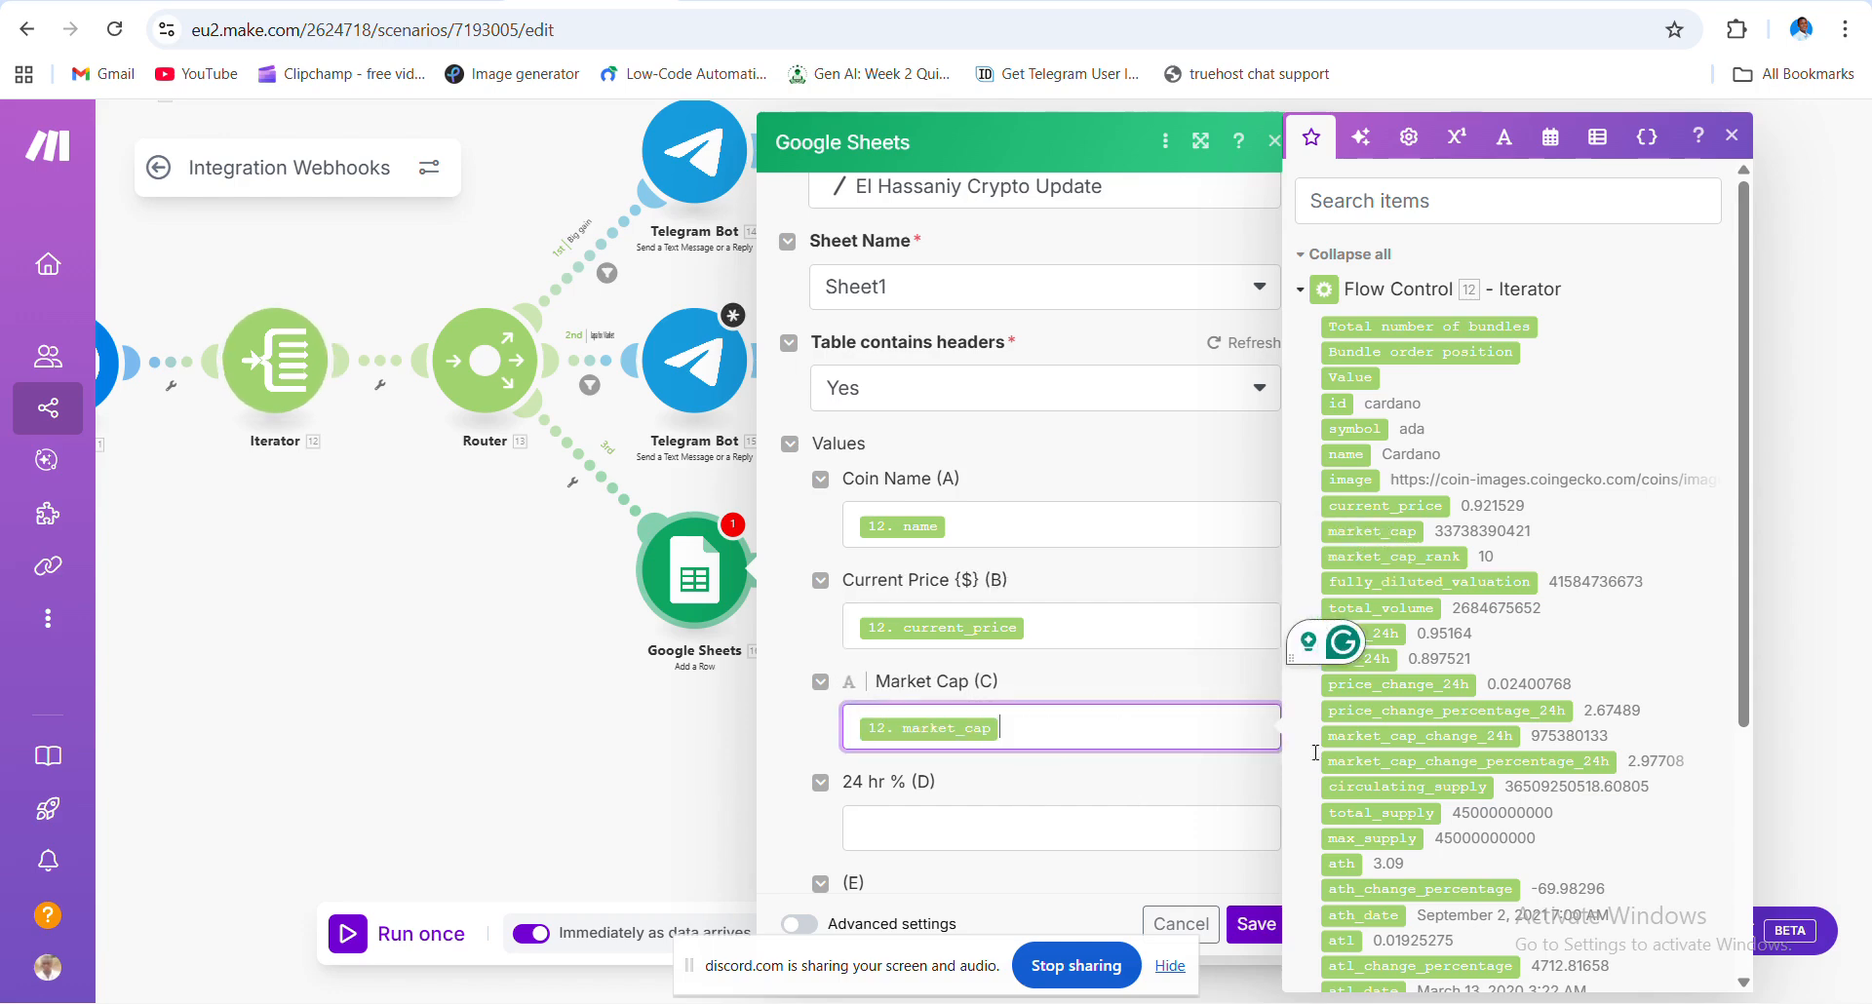
click(1024, 815)
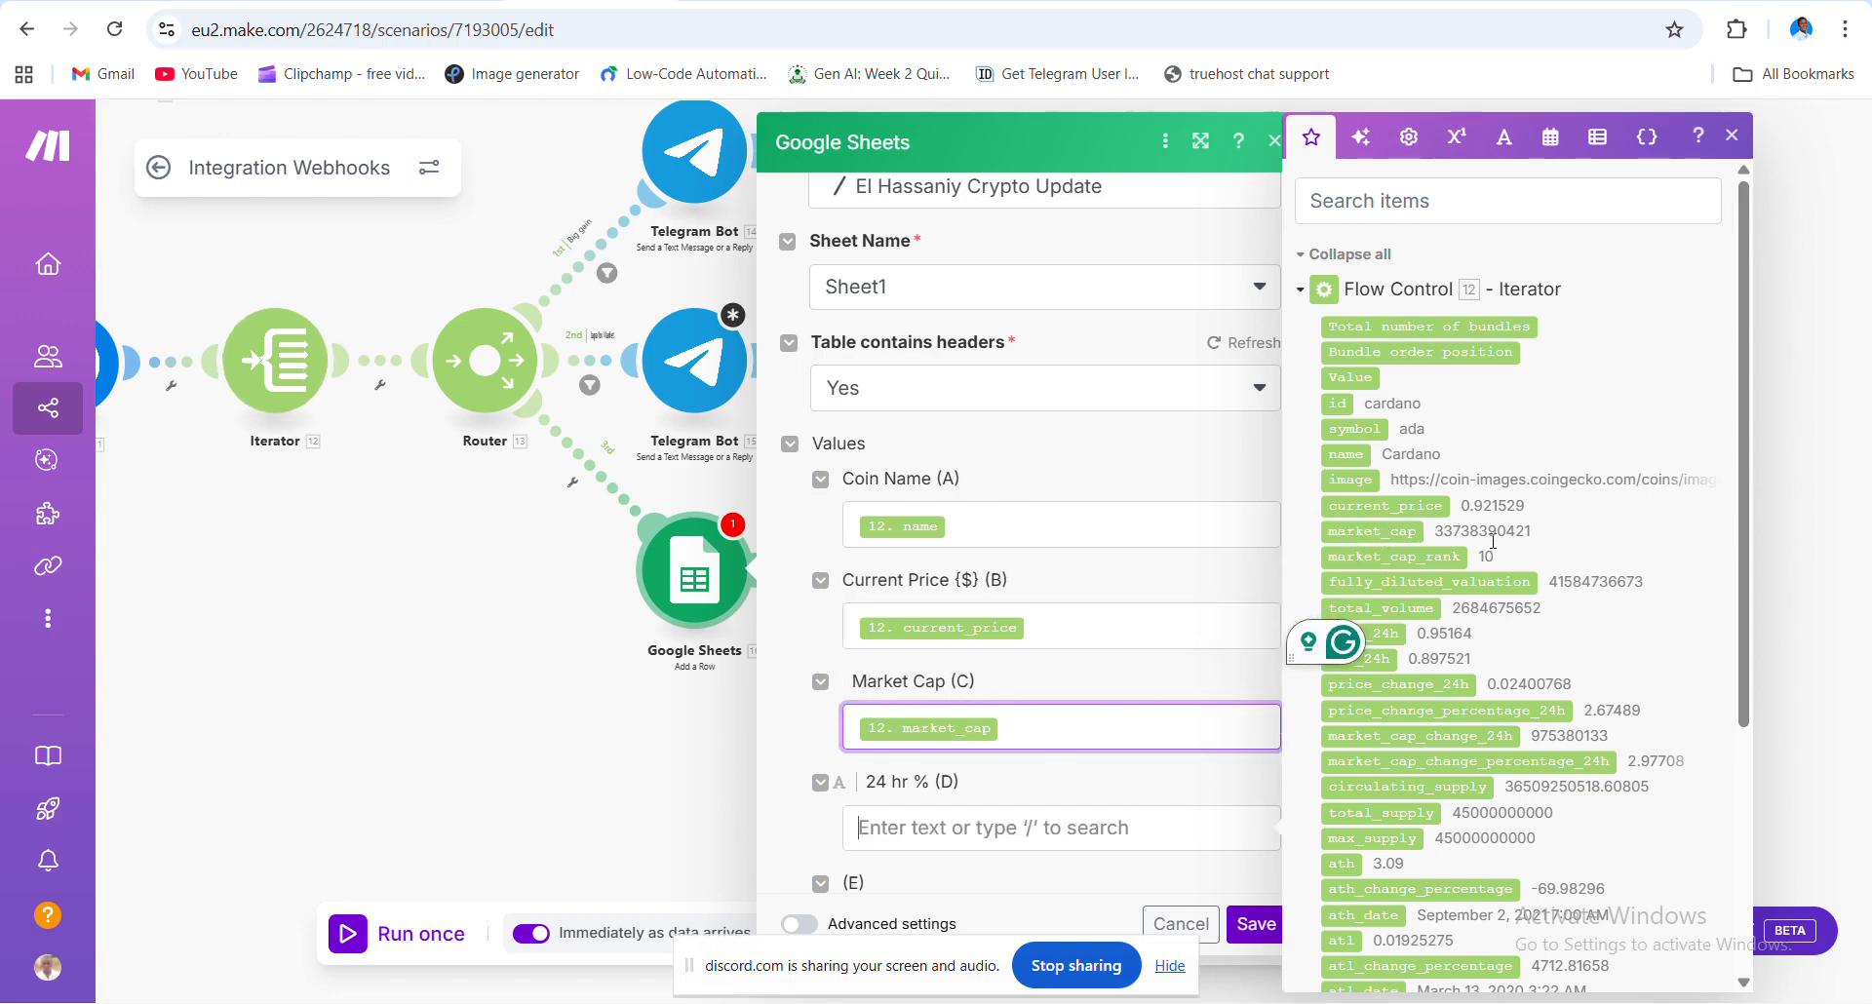
click(1423, 710)
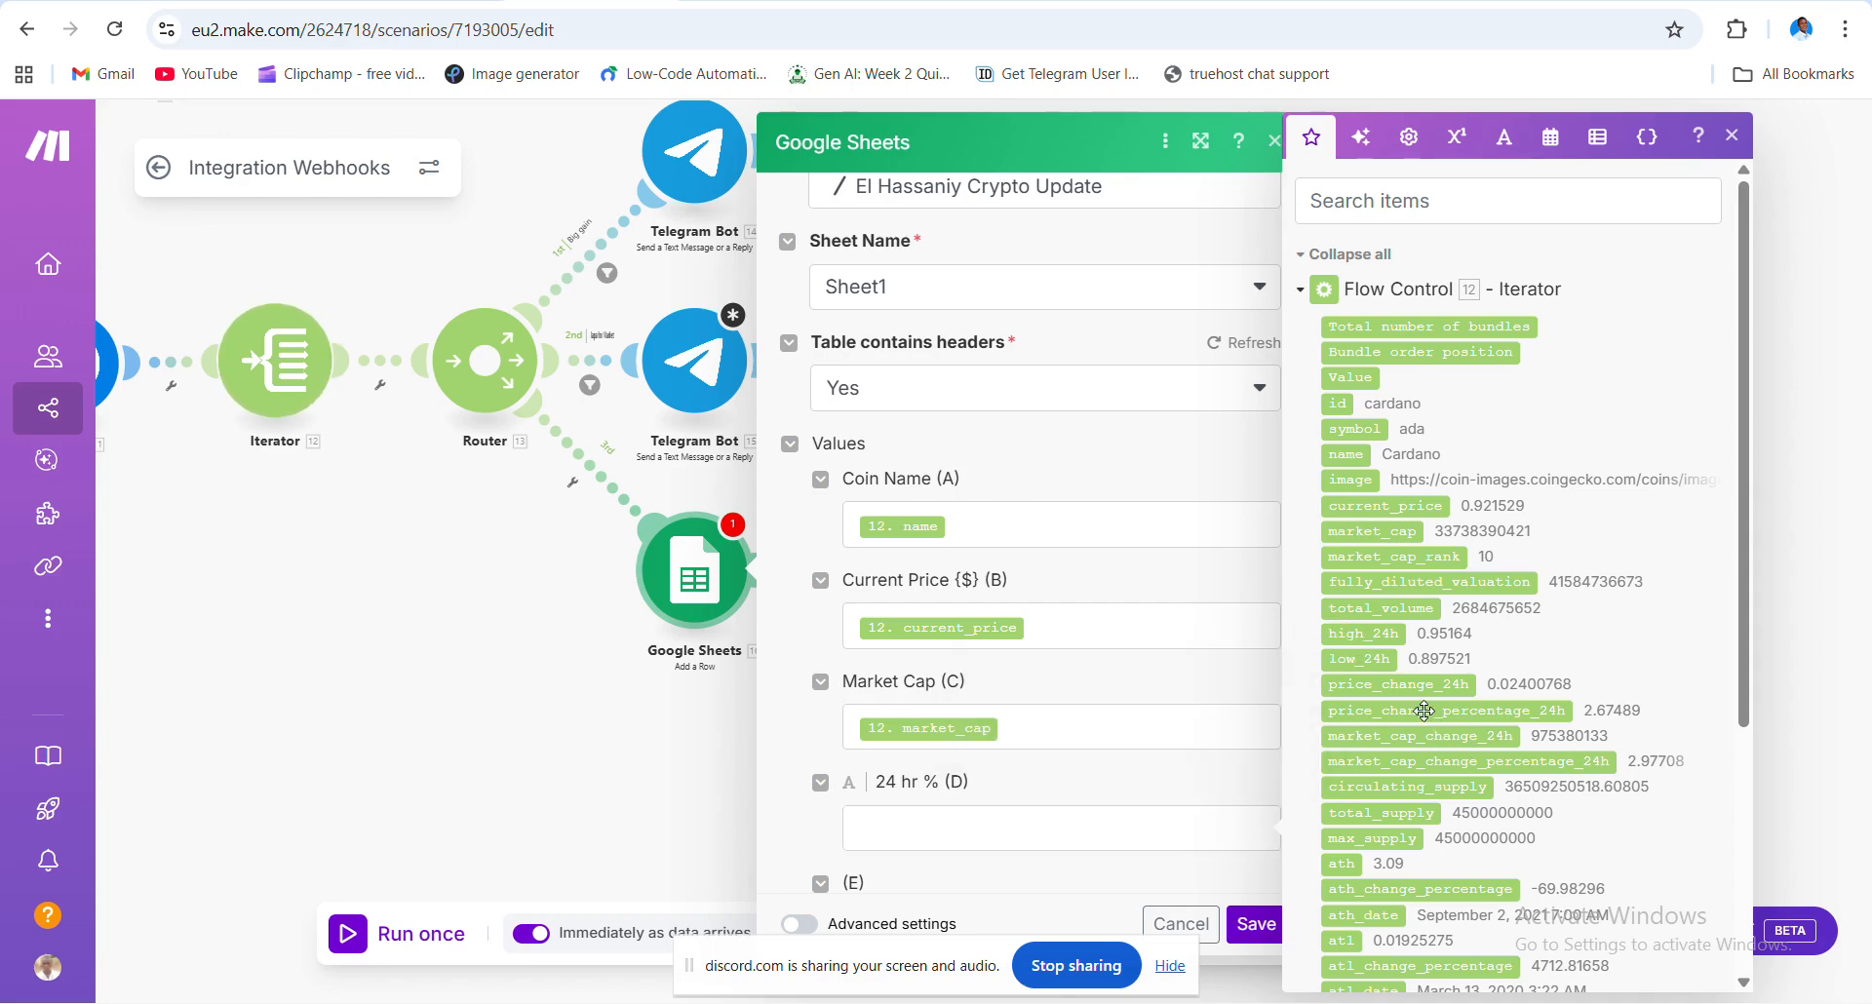
scroll(1121, 839, down, 1)
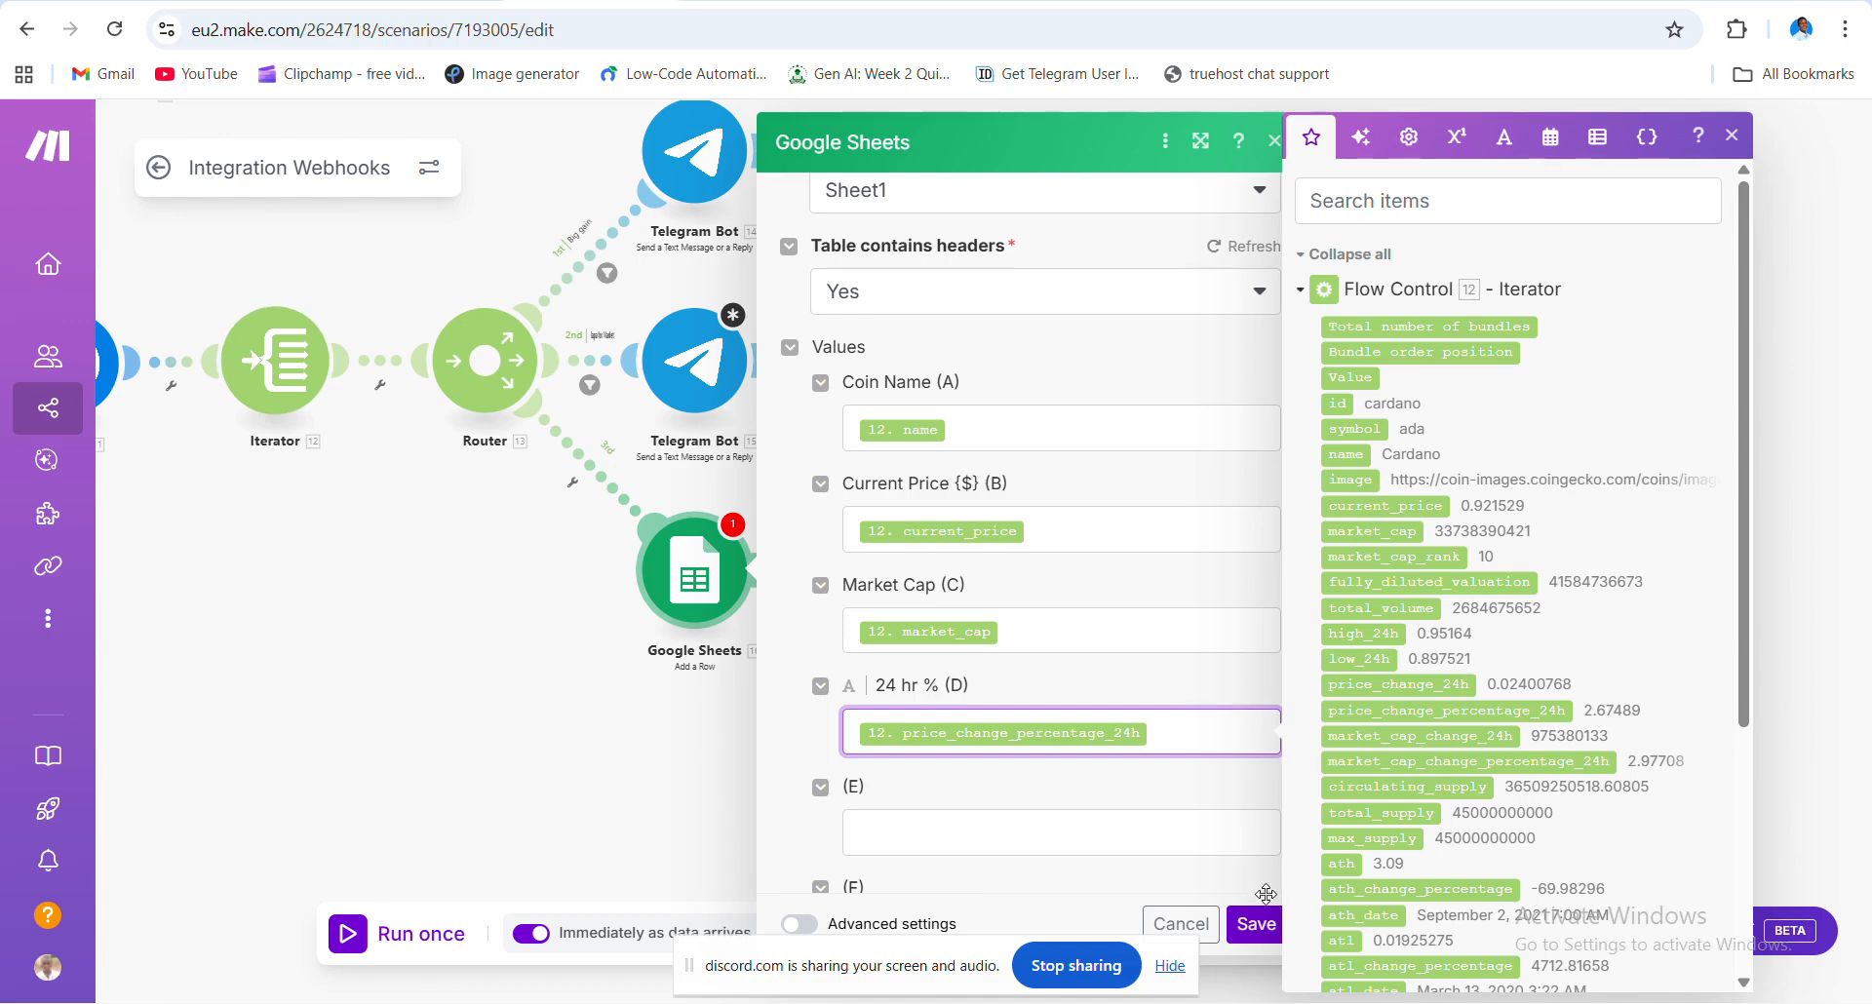
click(1259, 929)
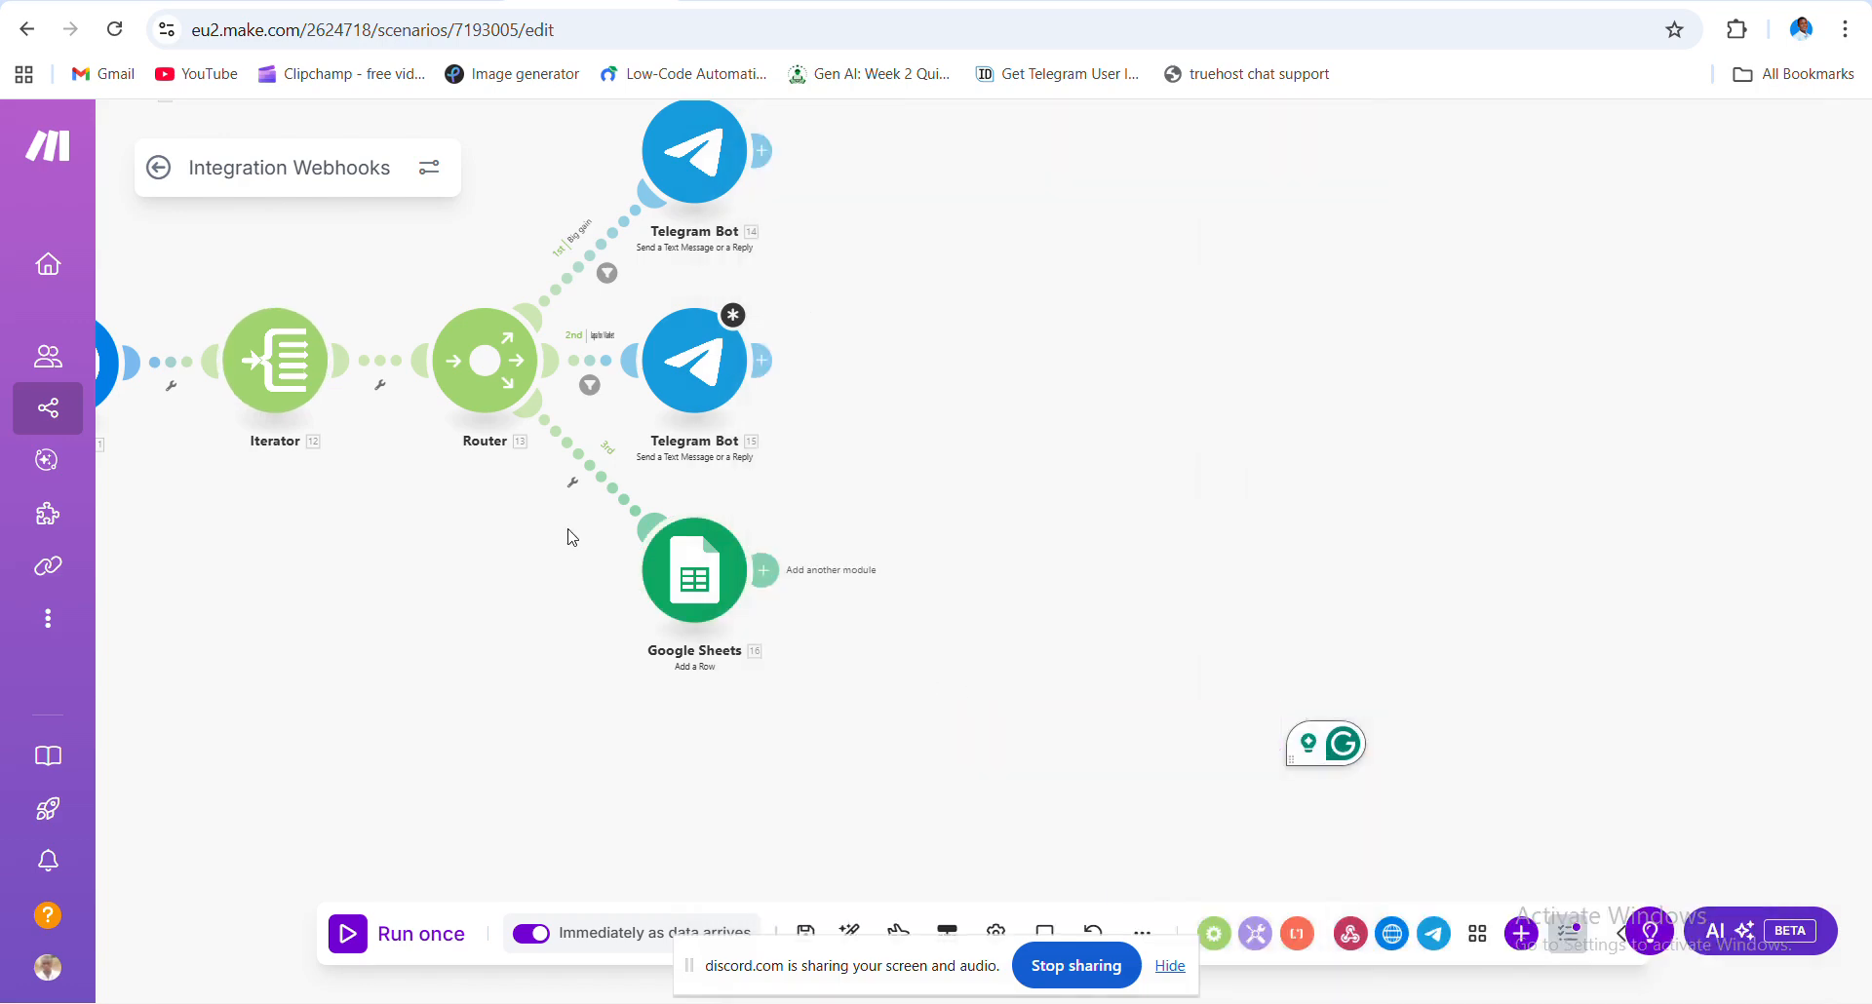
- Disable the link from the Router to the Google Sheets Add a Row module
drag(452, 665, 925, 734)
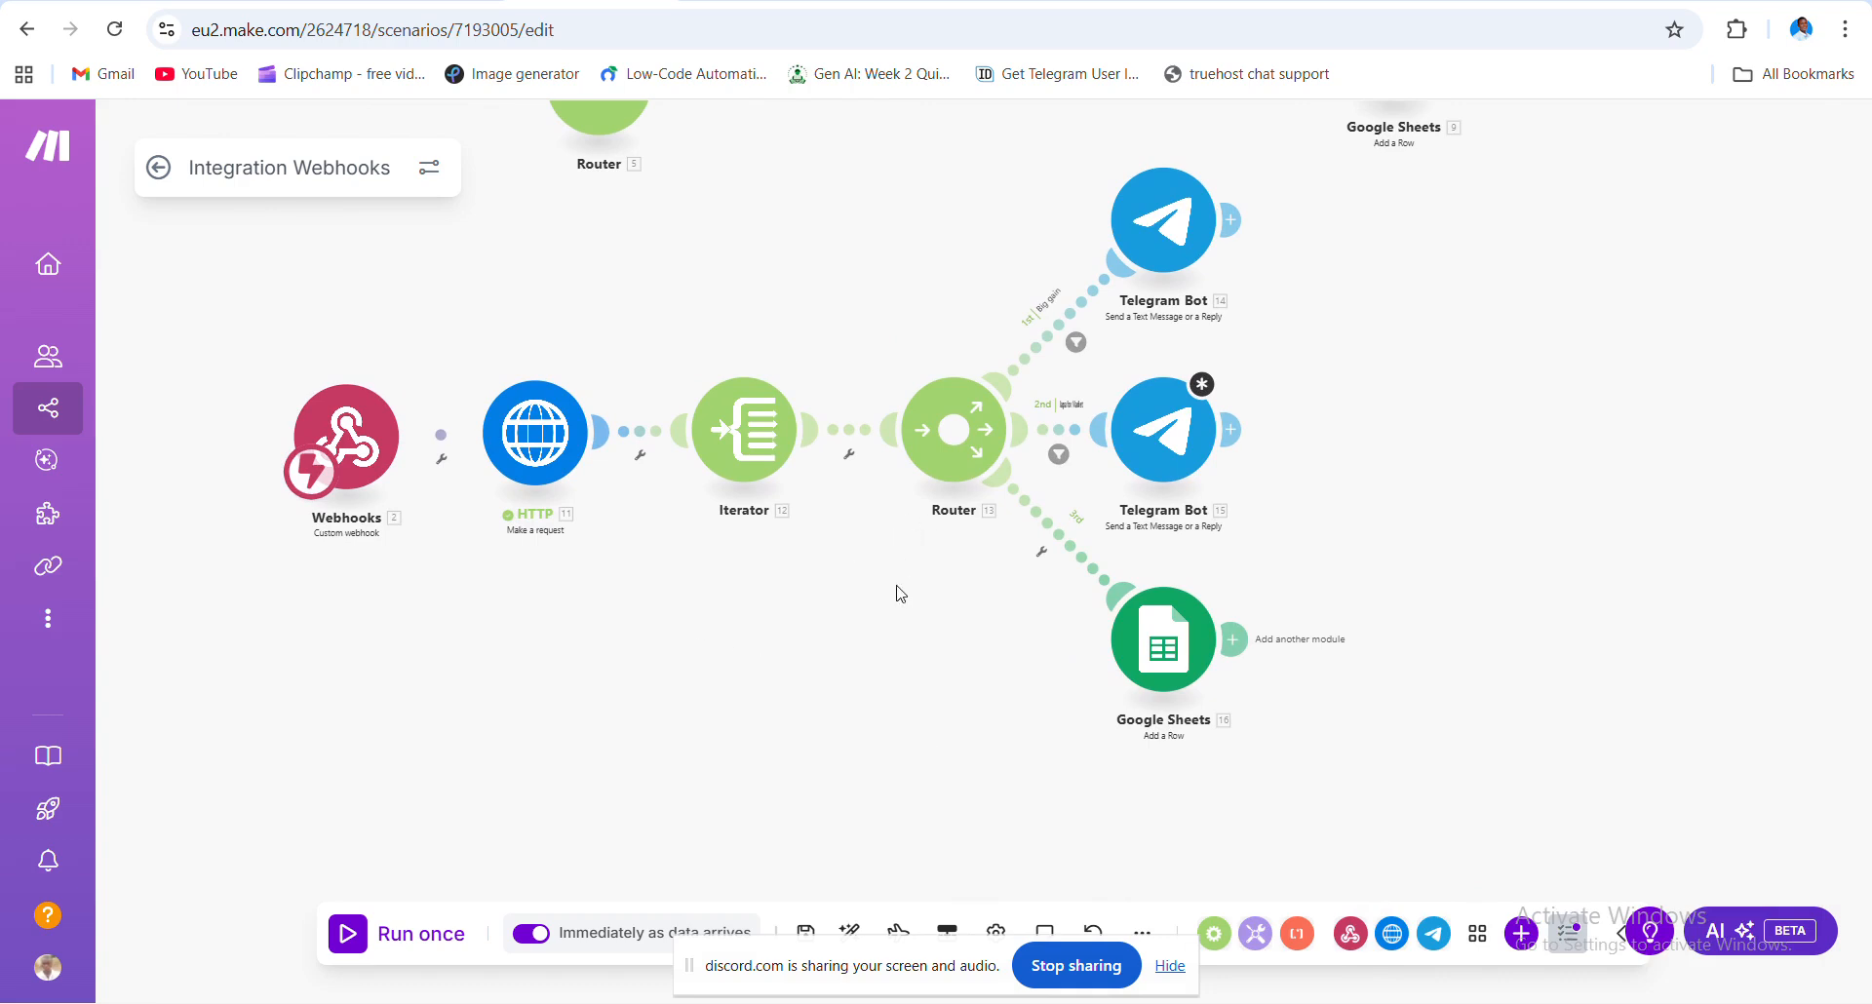
drag(900, 610, 1019, 651)
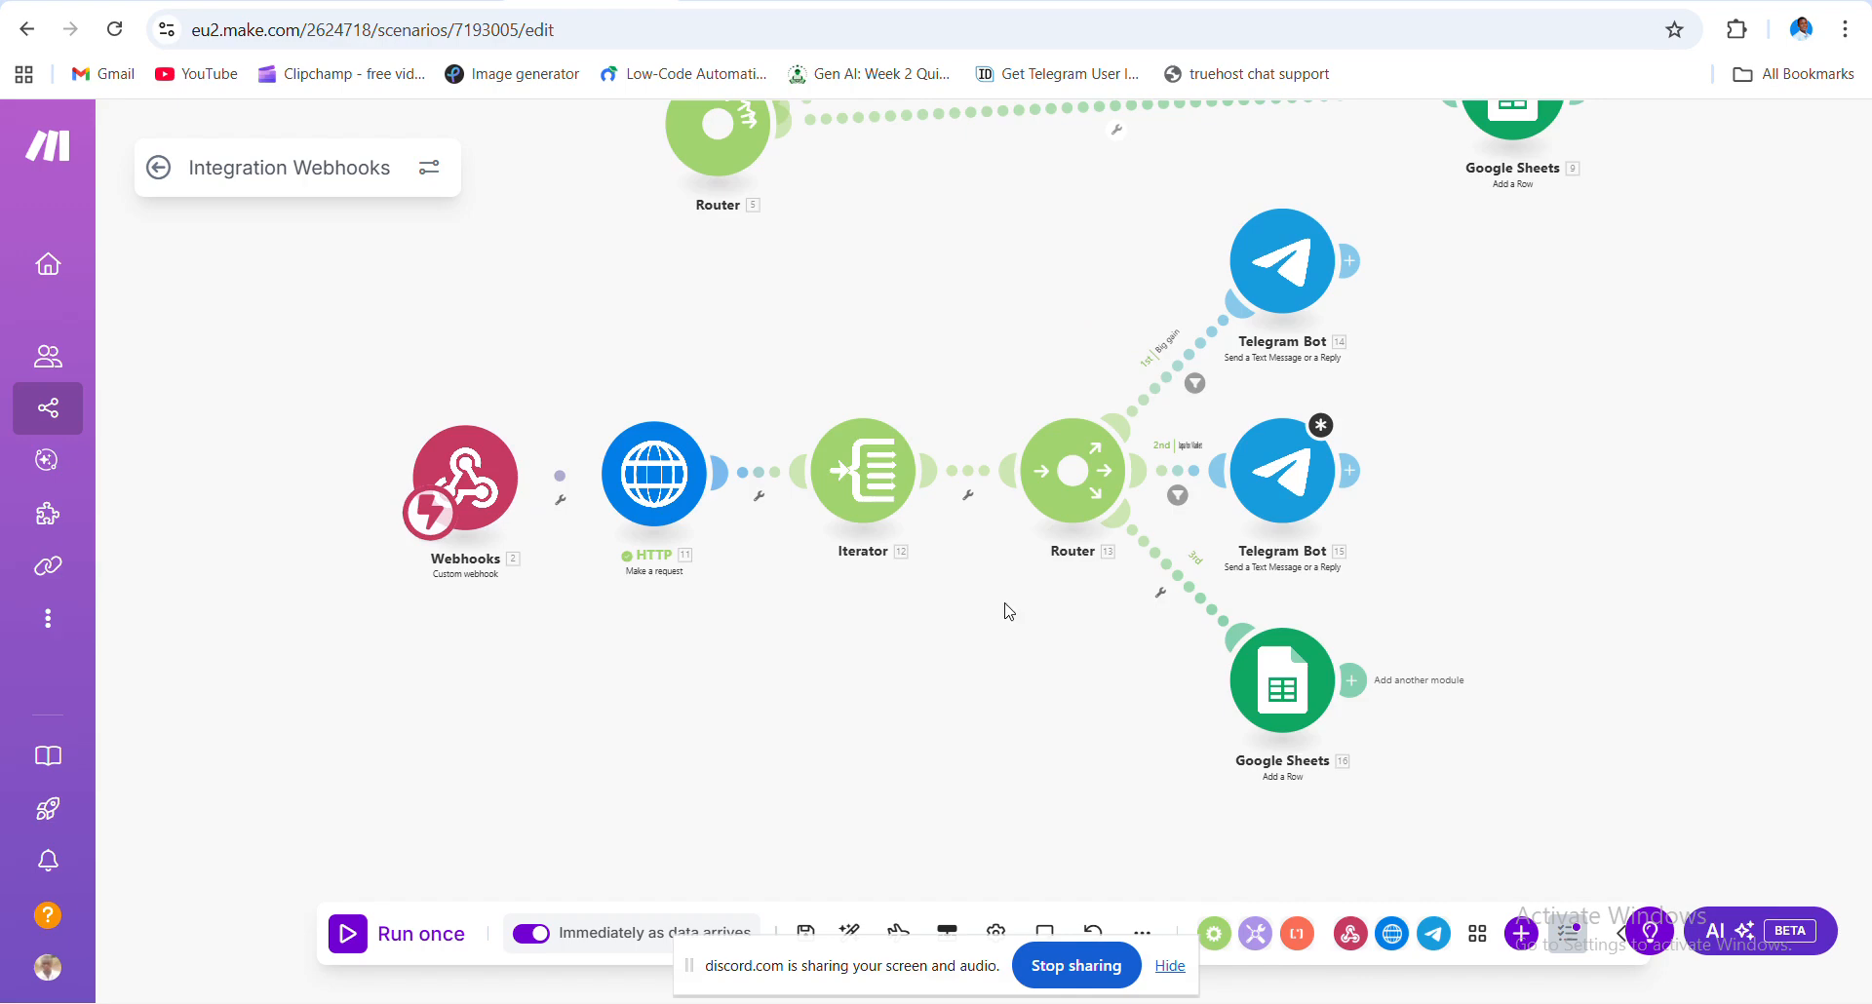
scroll(1004, 604, up, 3)
drag(1004, 552, 891, 389)
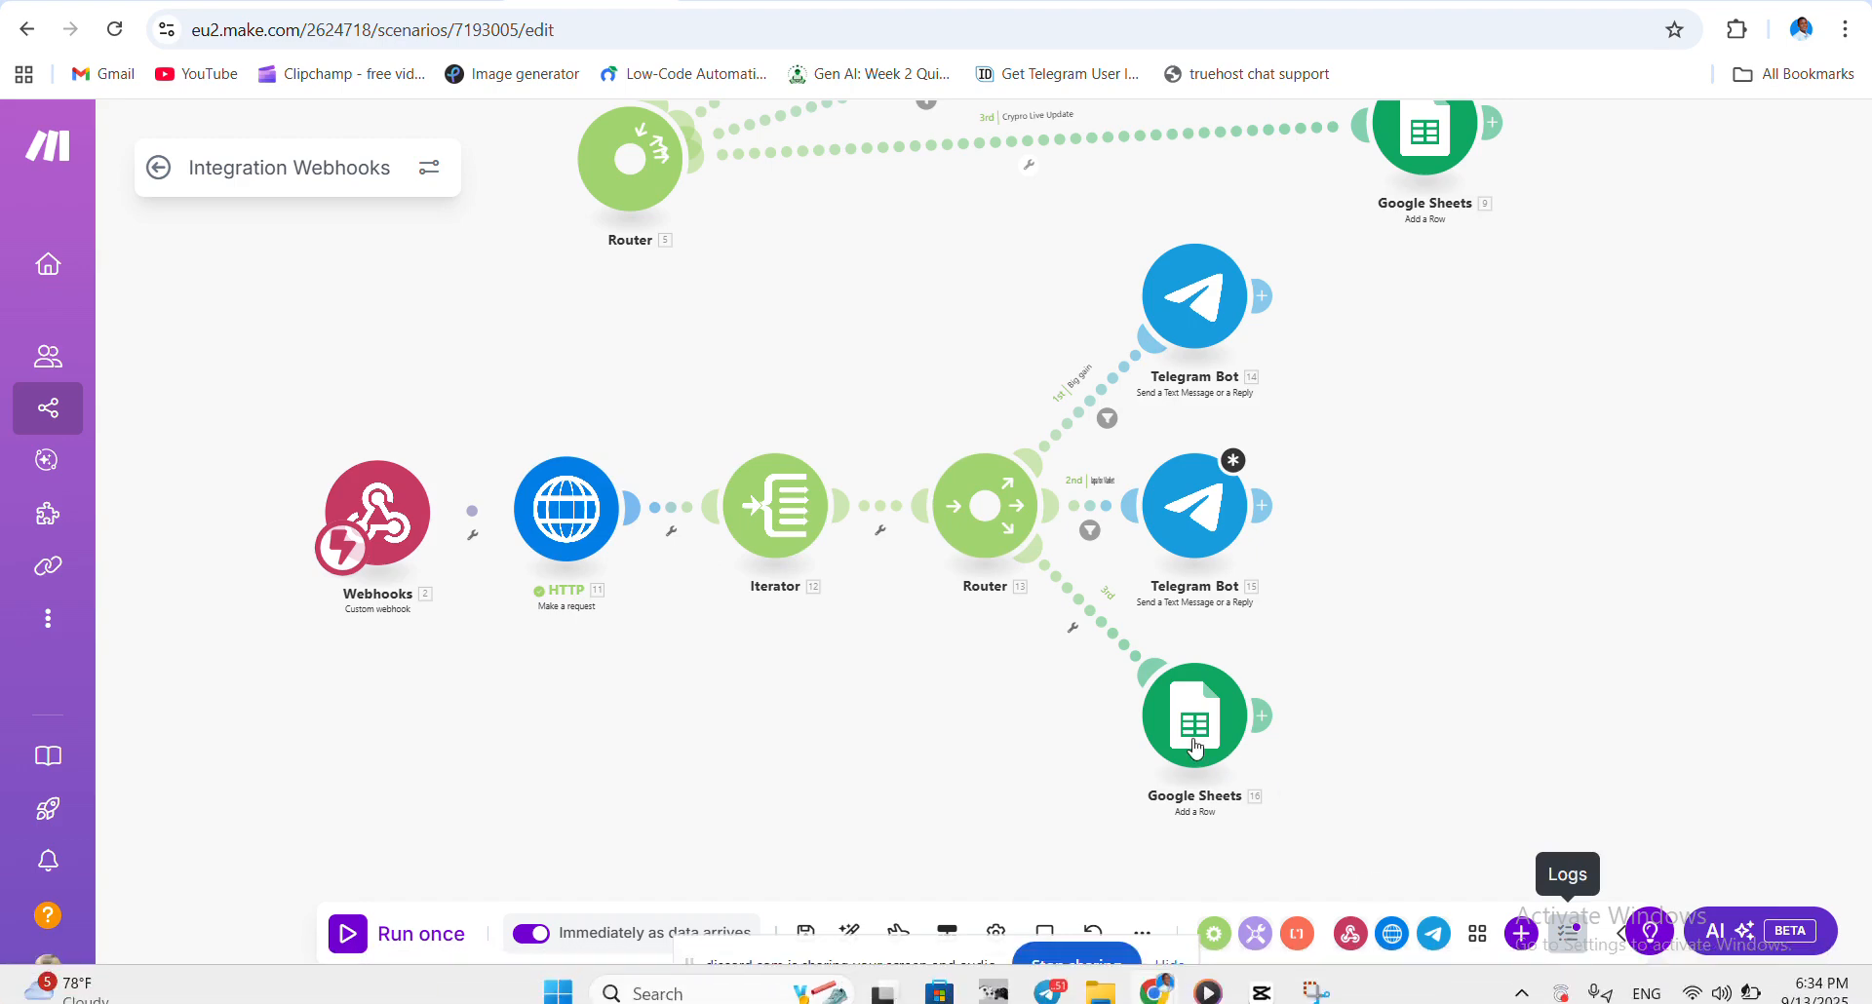
click(1096, 609)
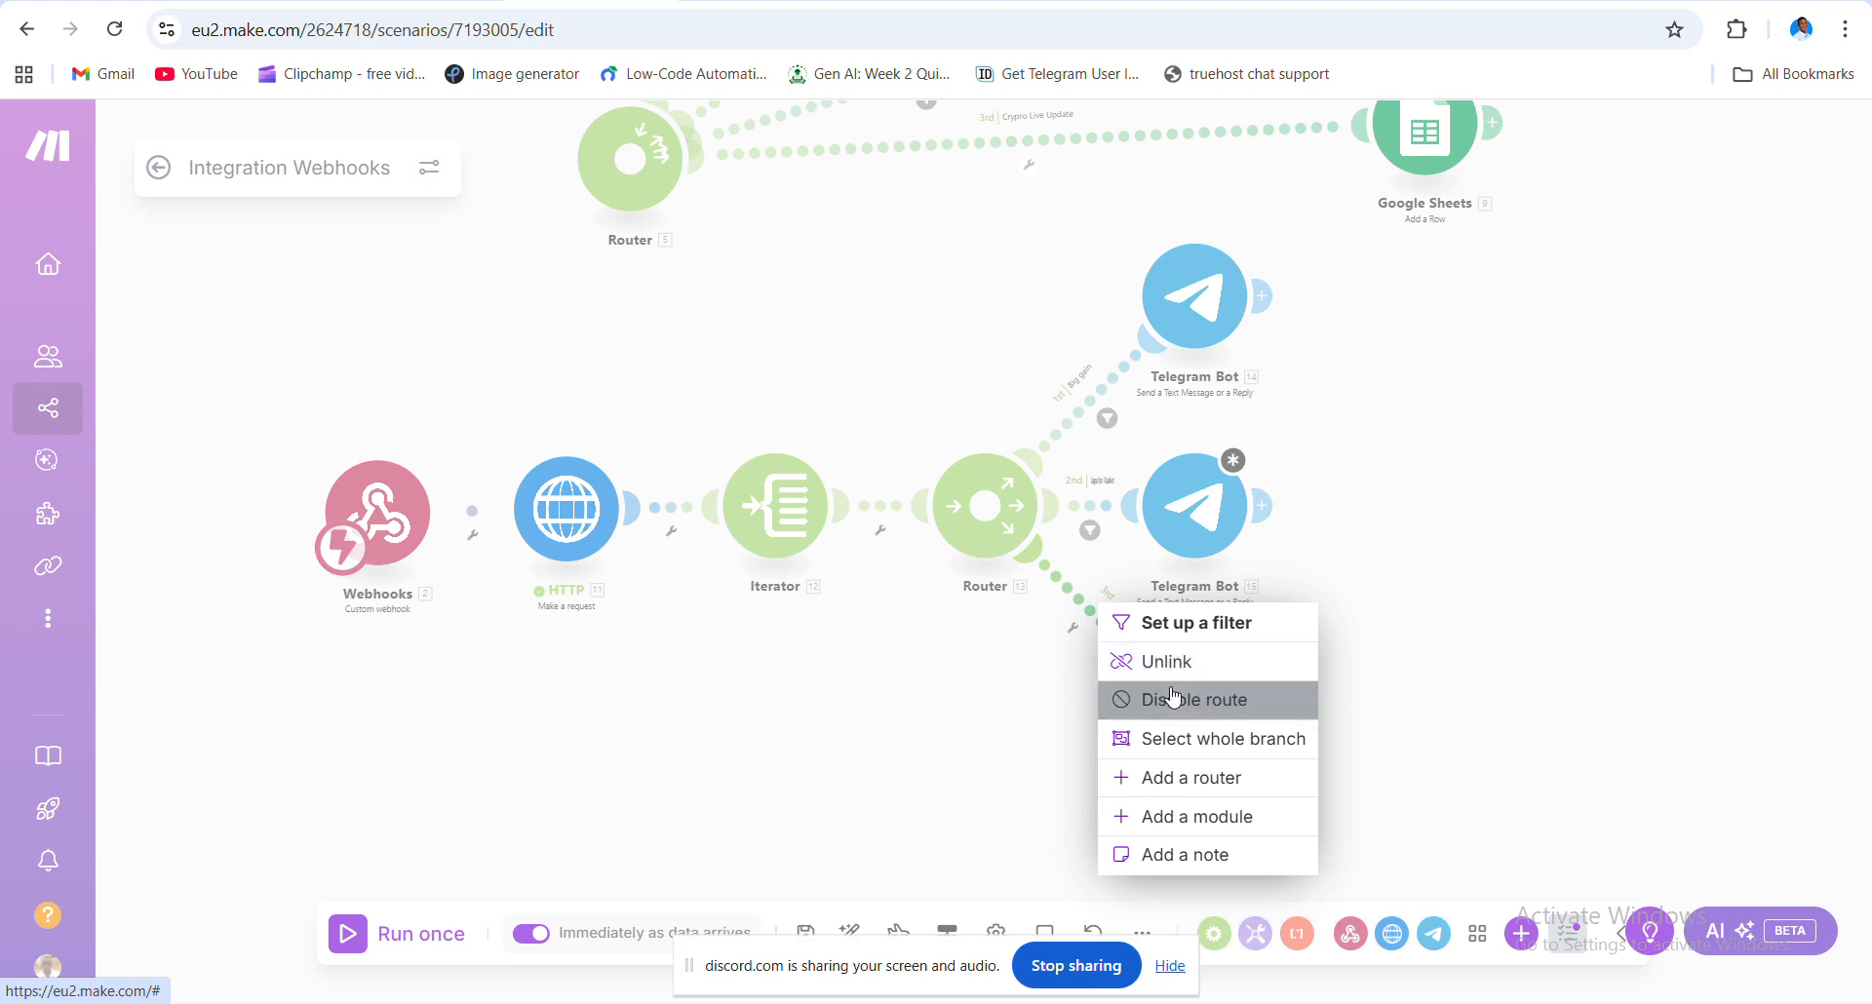
click(1167, 700)
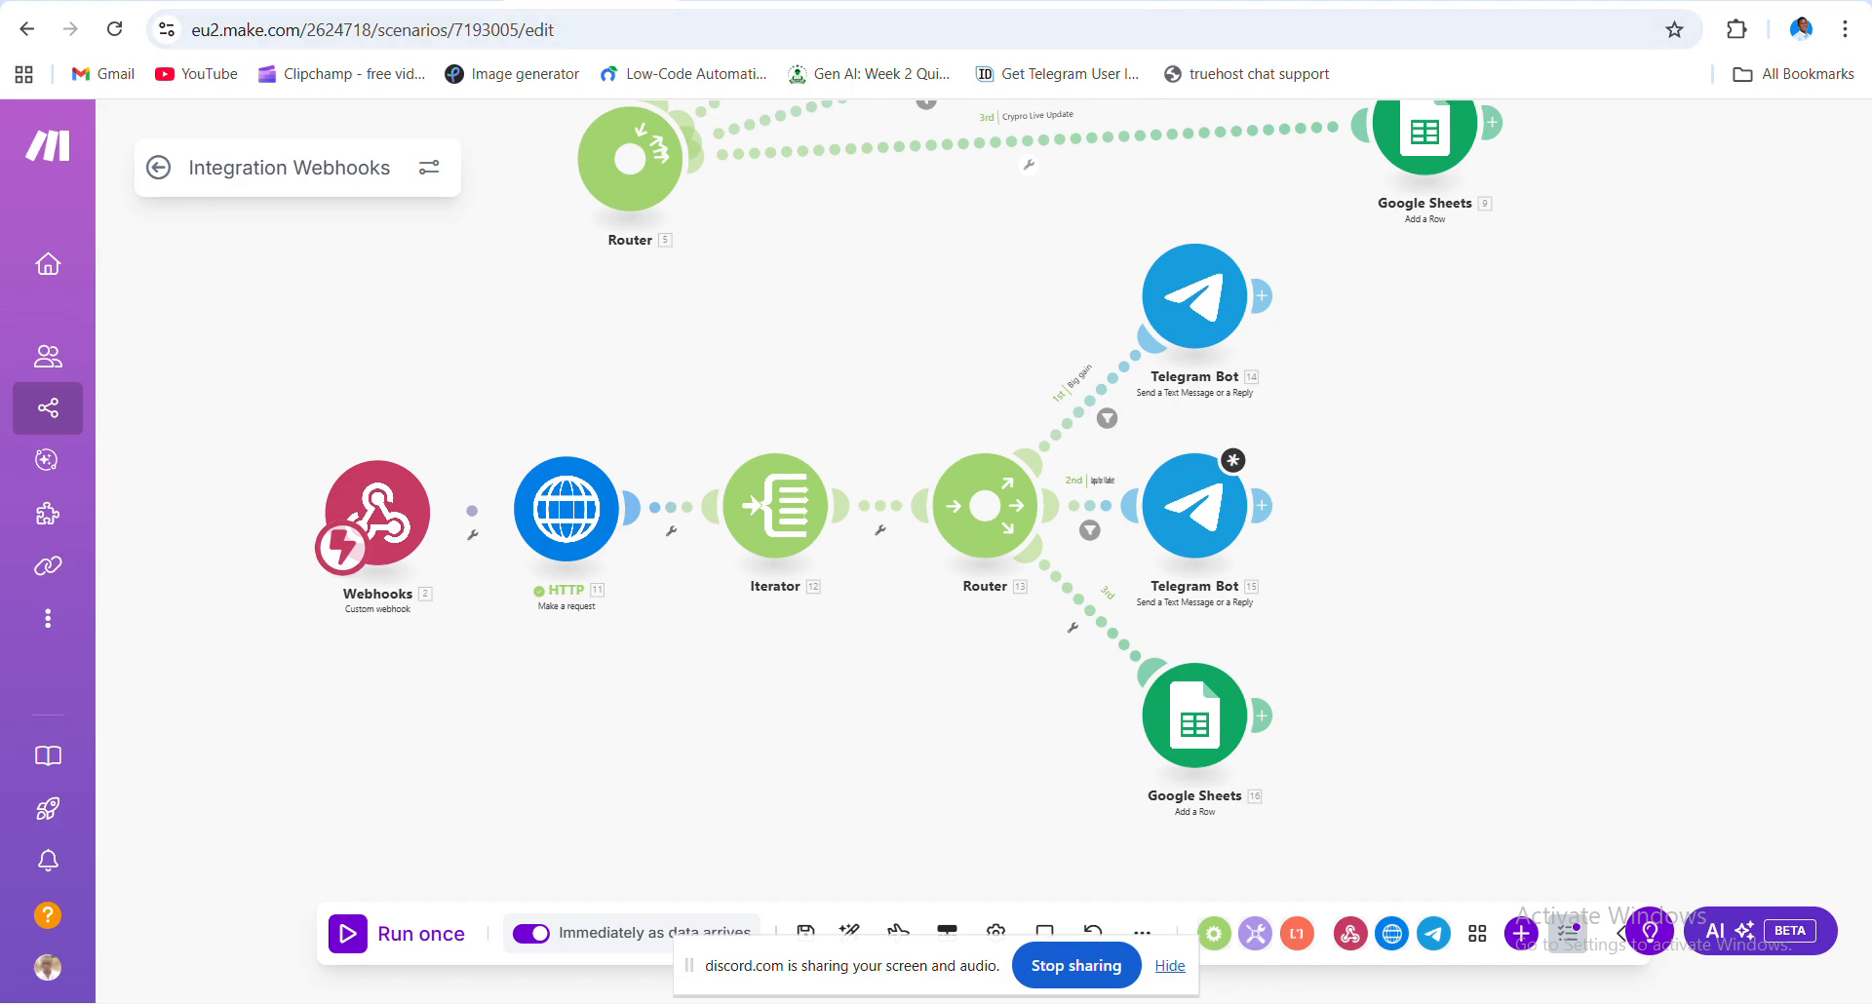
- Copy the Week 3 Prroject webhook address and save the Webhooks trigger
click(380, 505)
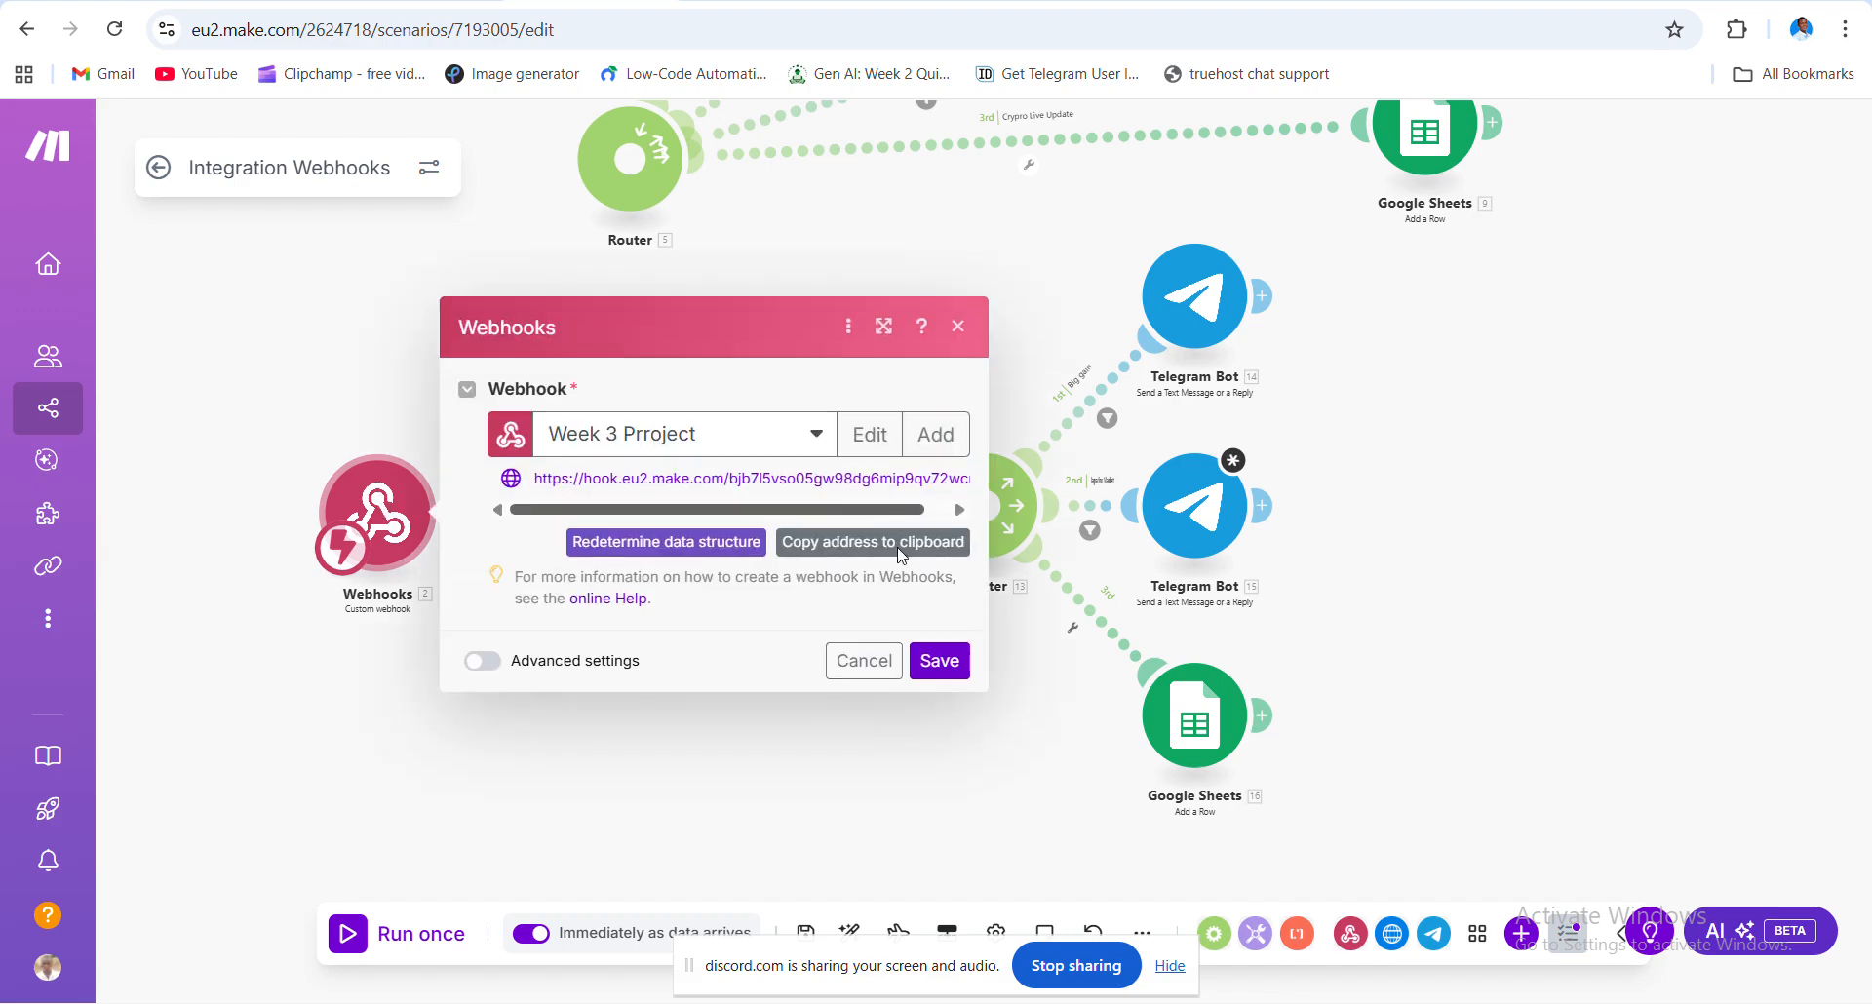
click(899, 548)
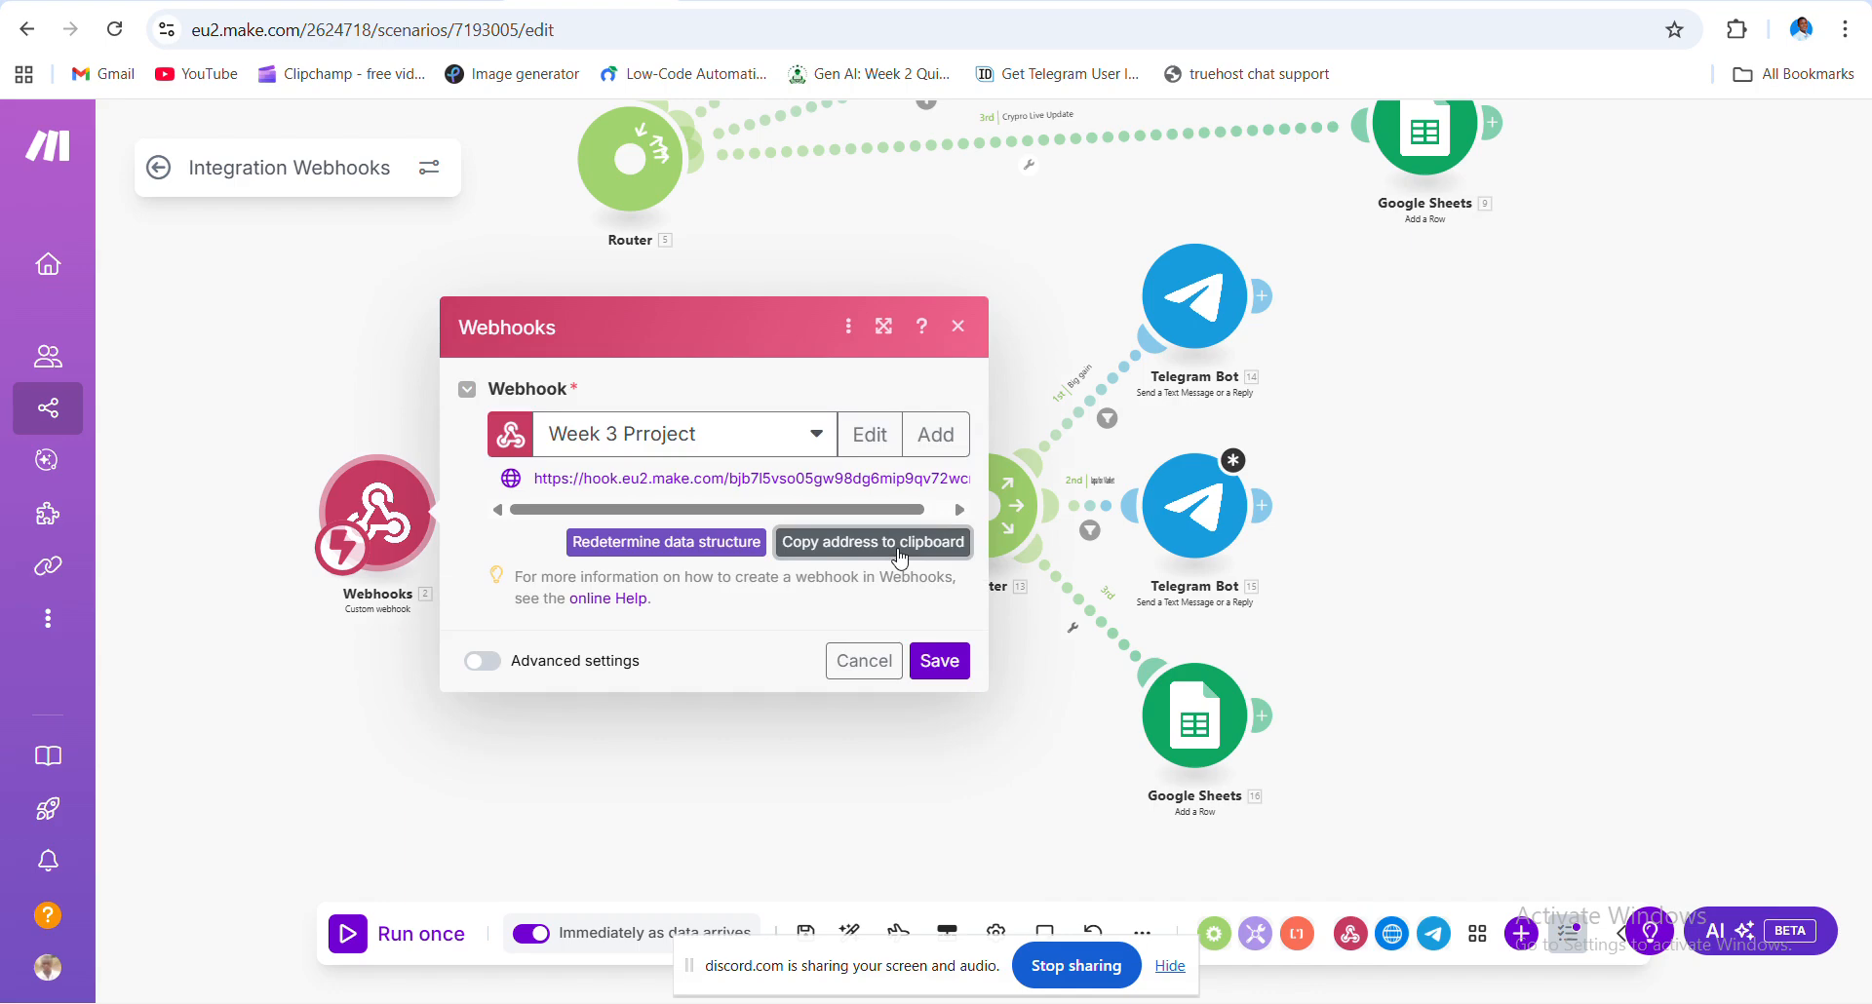
click(941, 662)
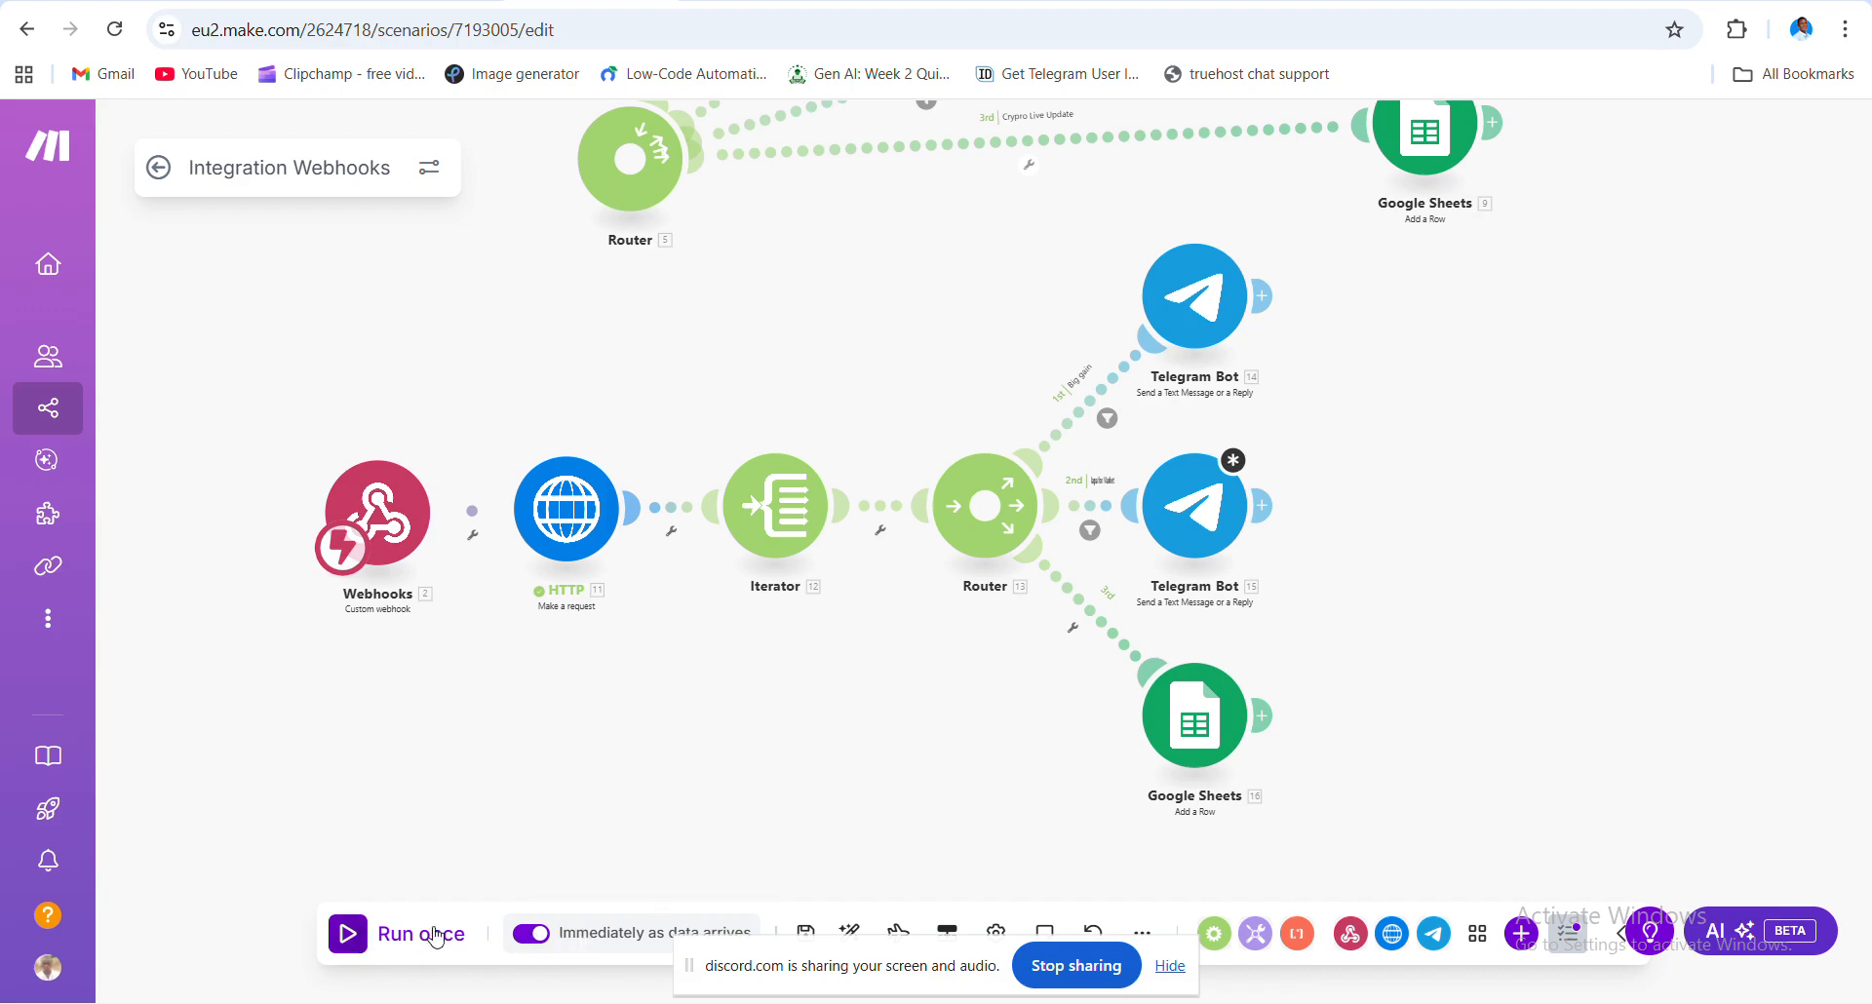
- Set Run scenario to Immediately instead of regular intervals and save the schedule
click(629, 938)
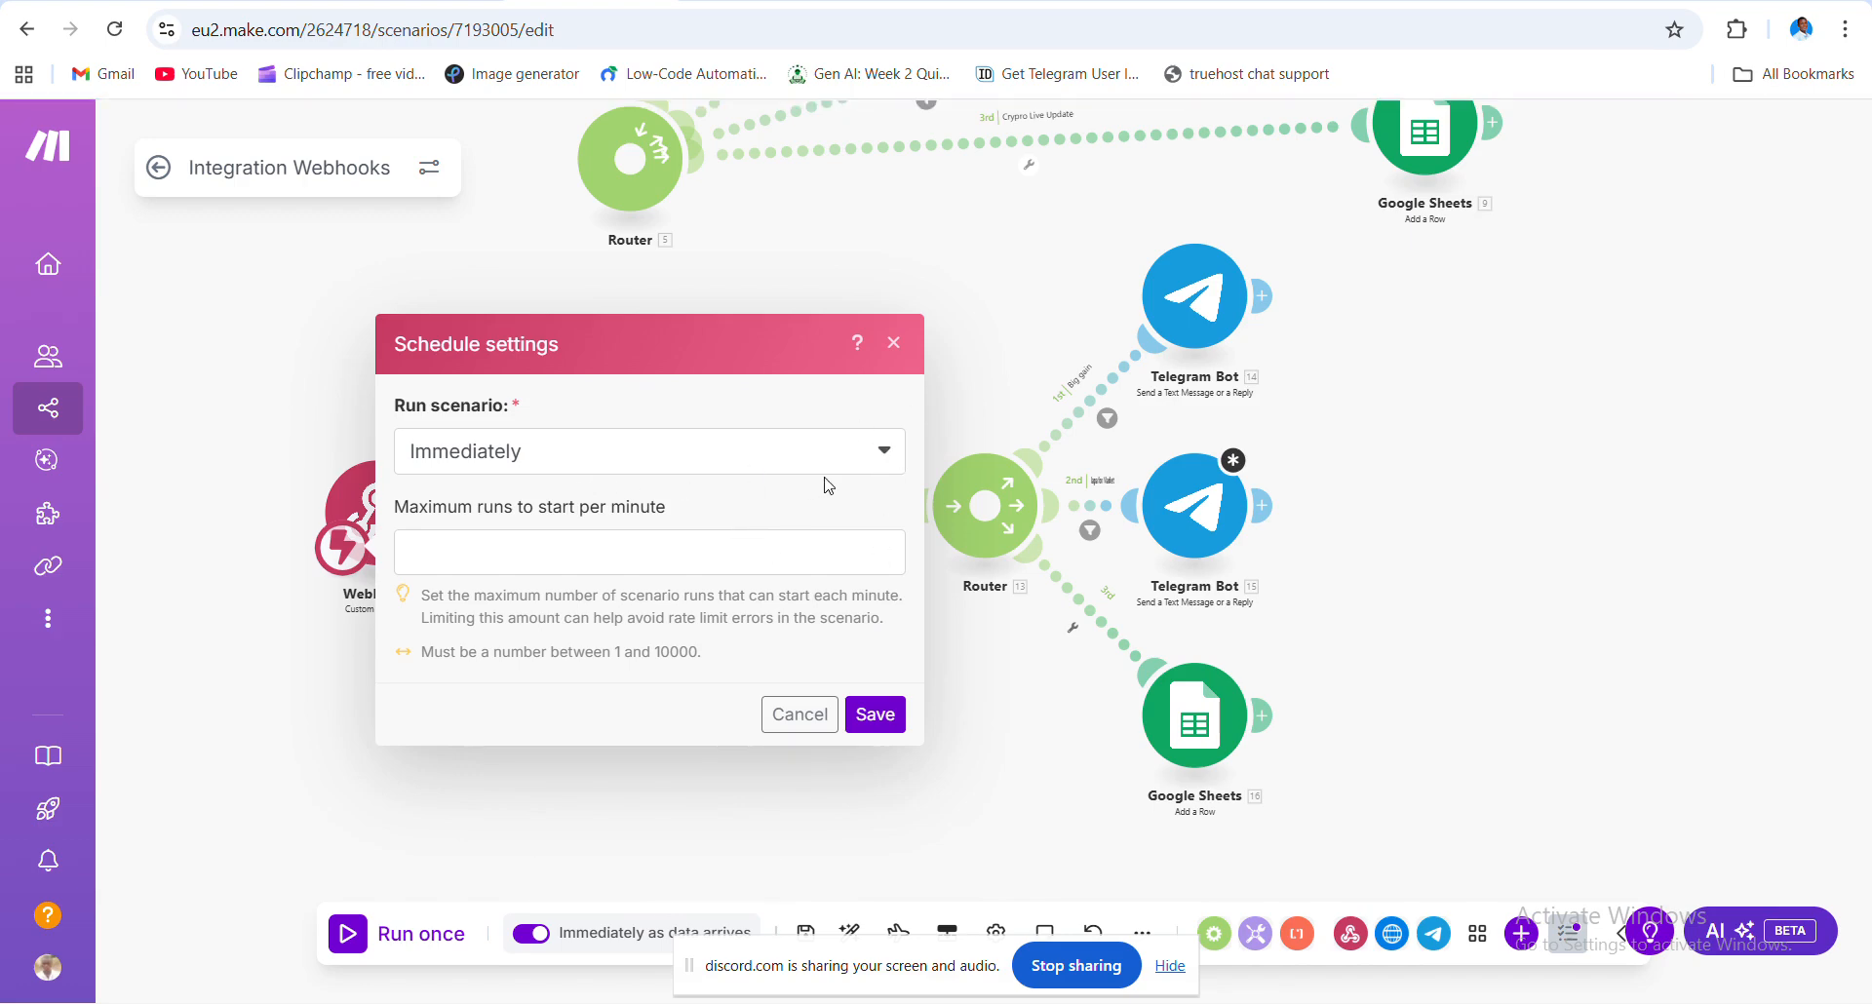
click(683, 465)
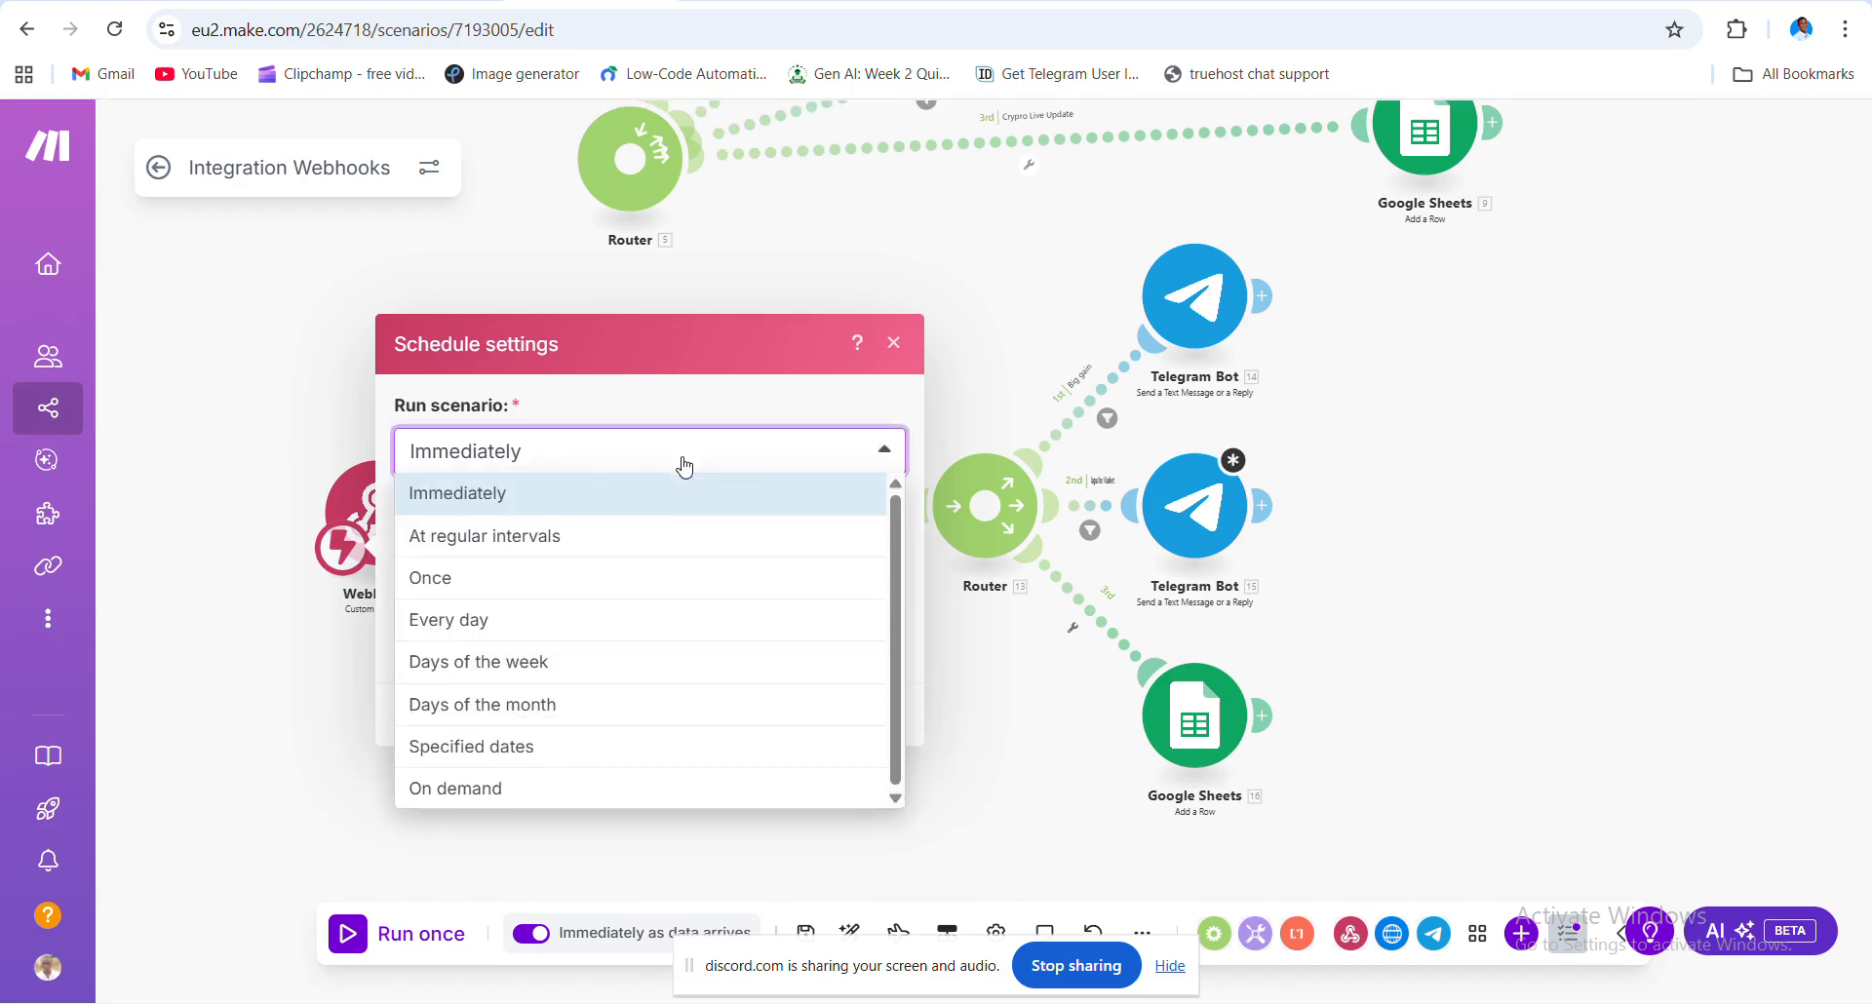
click(618, 538)
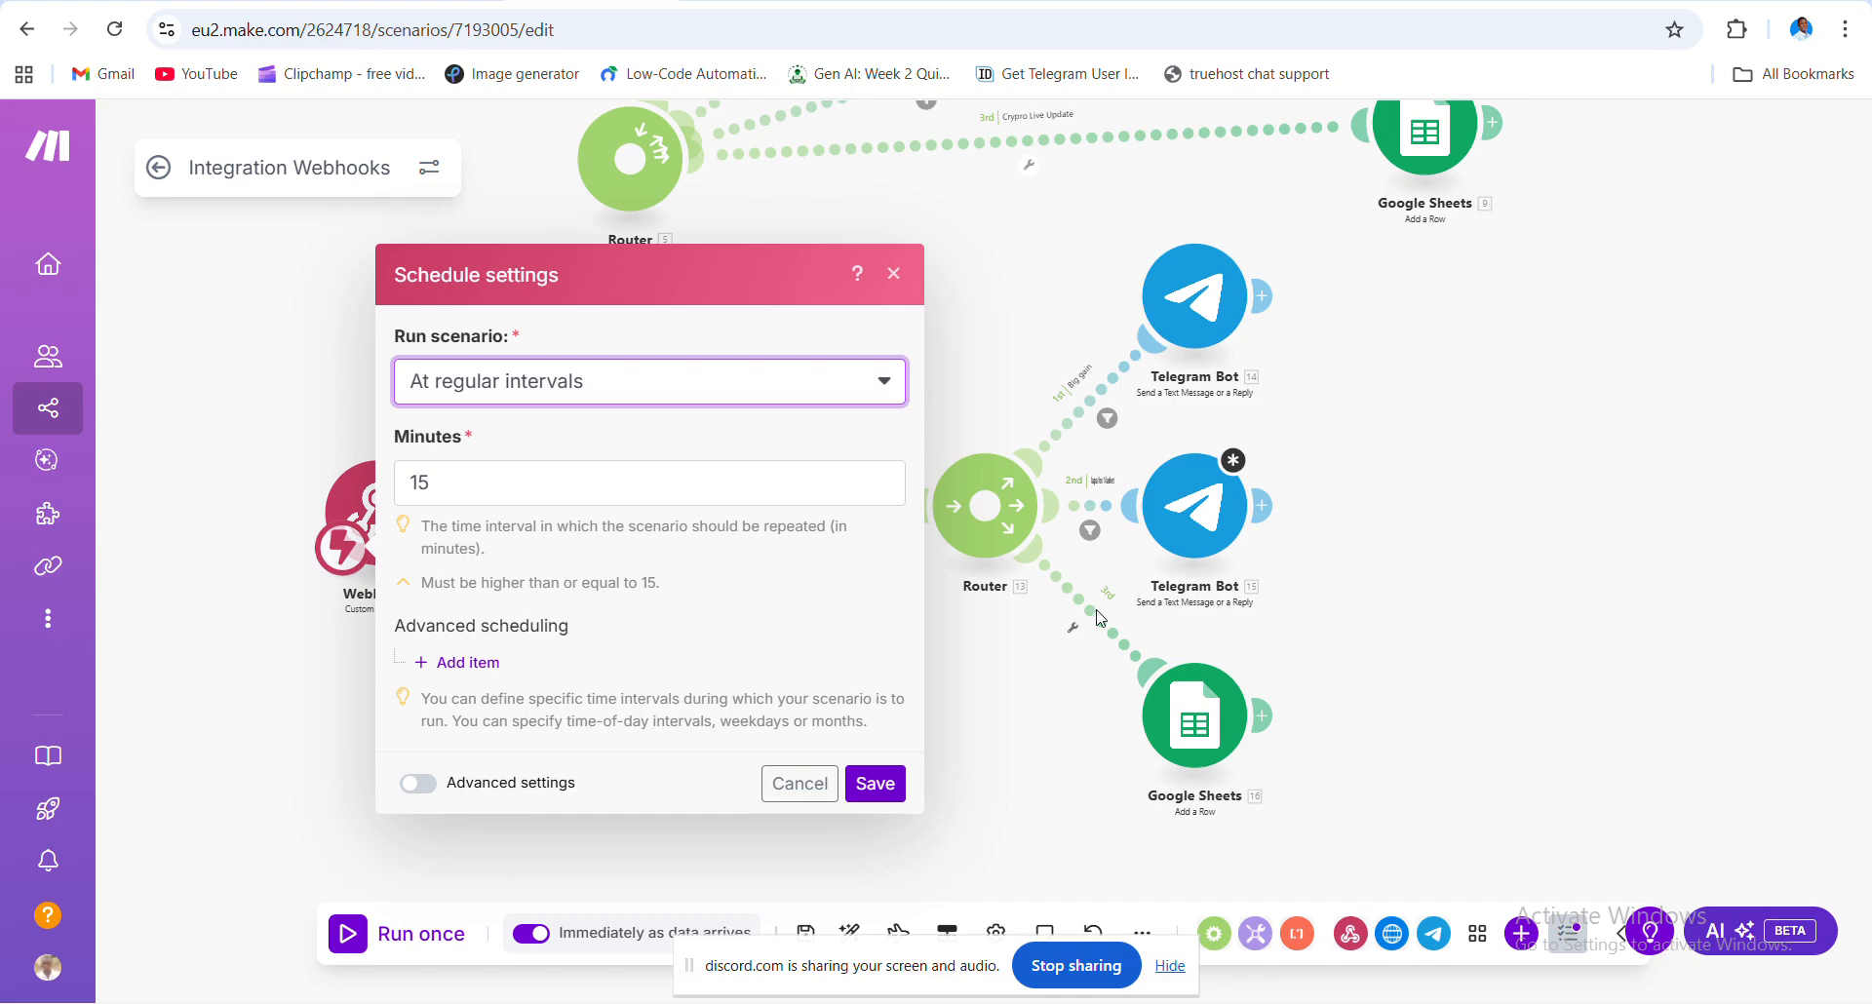
click(719, 380)
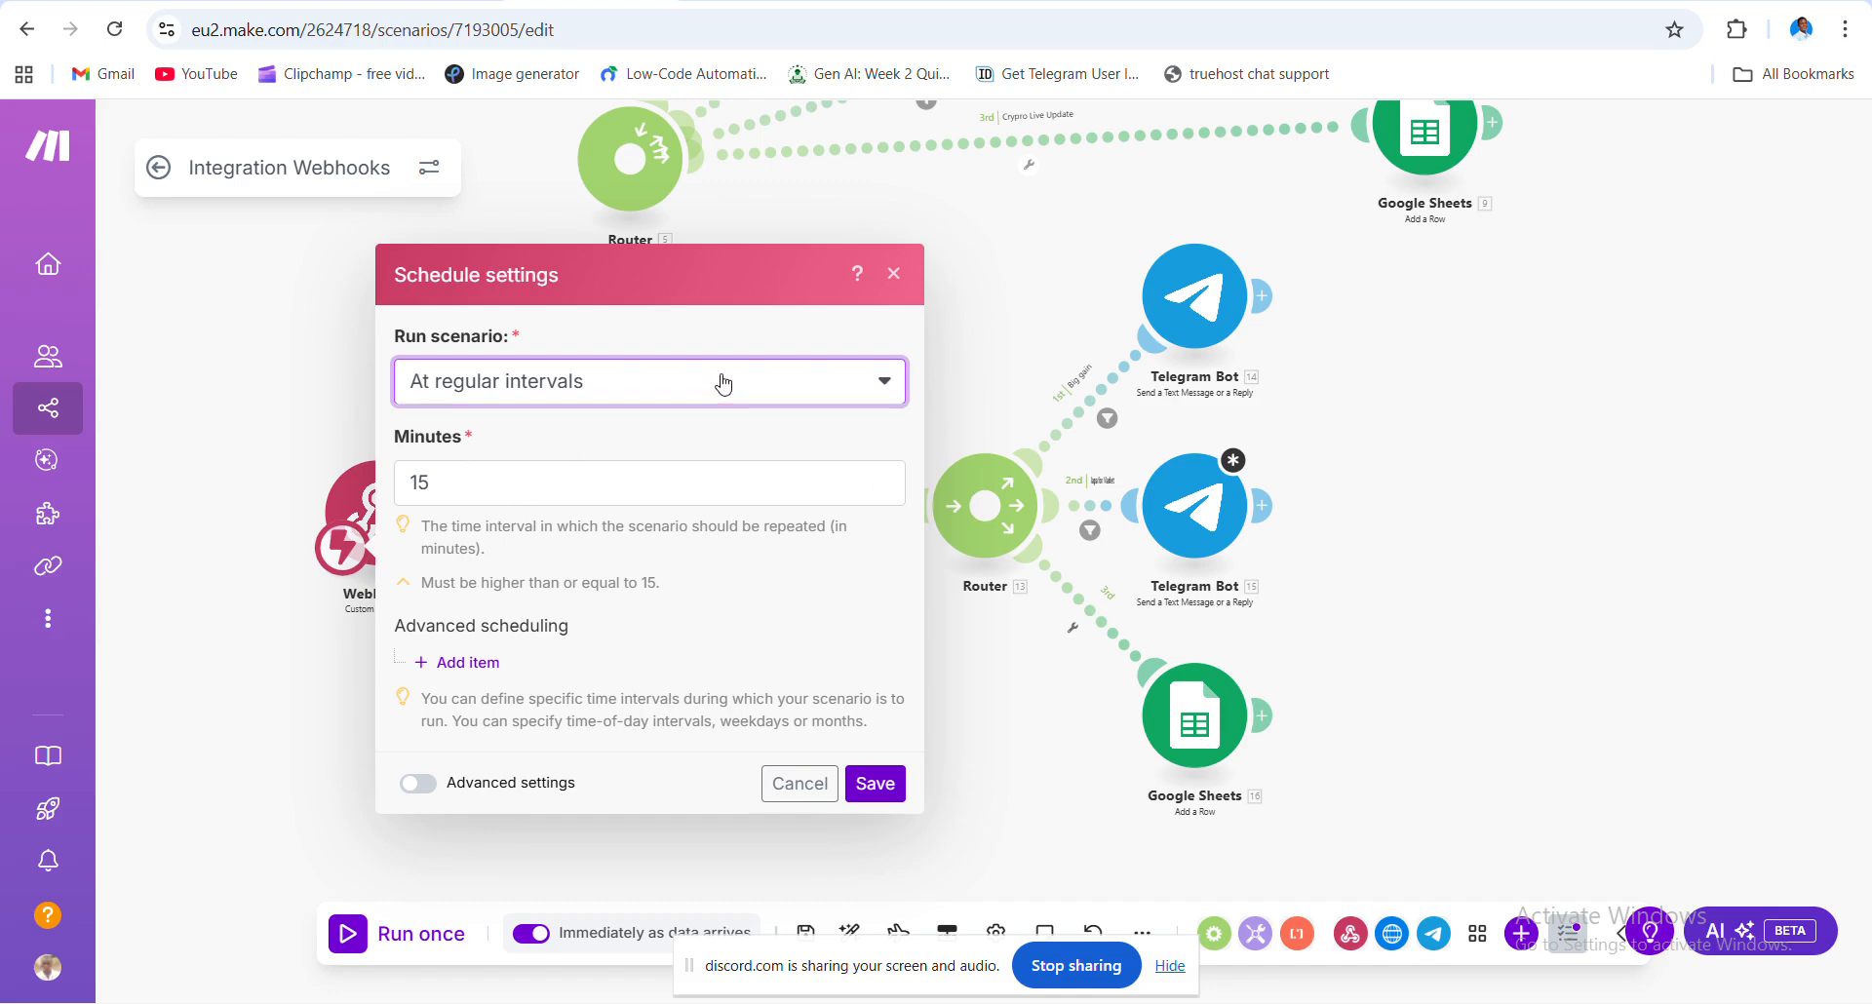
click(565, 424)
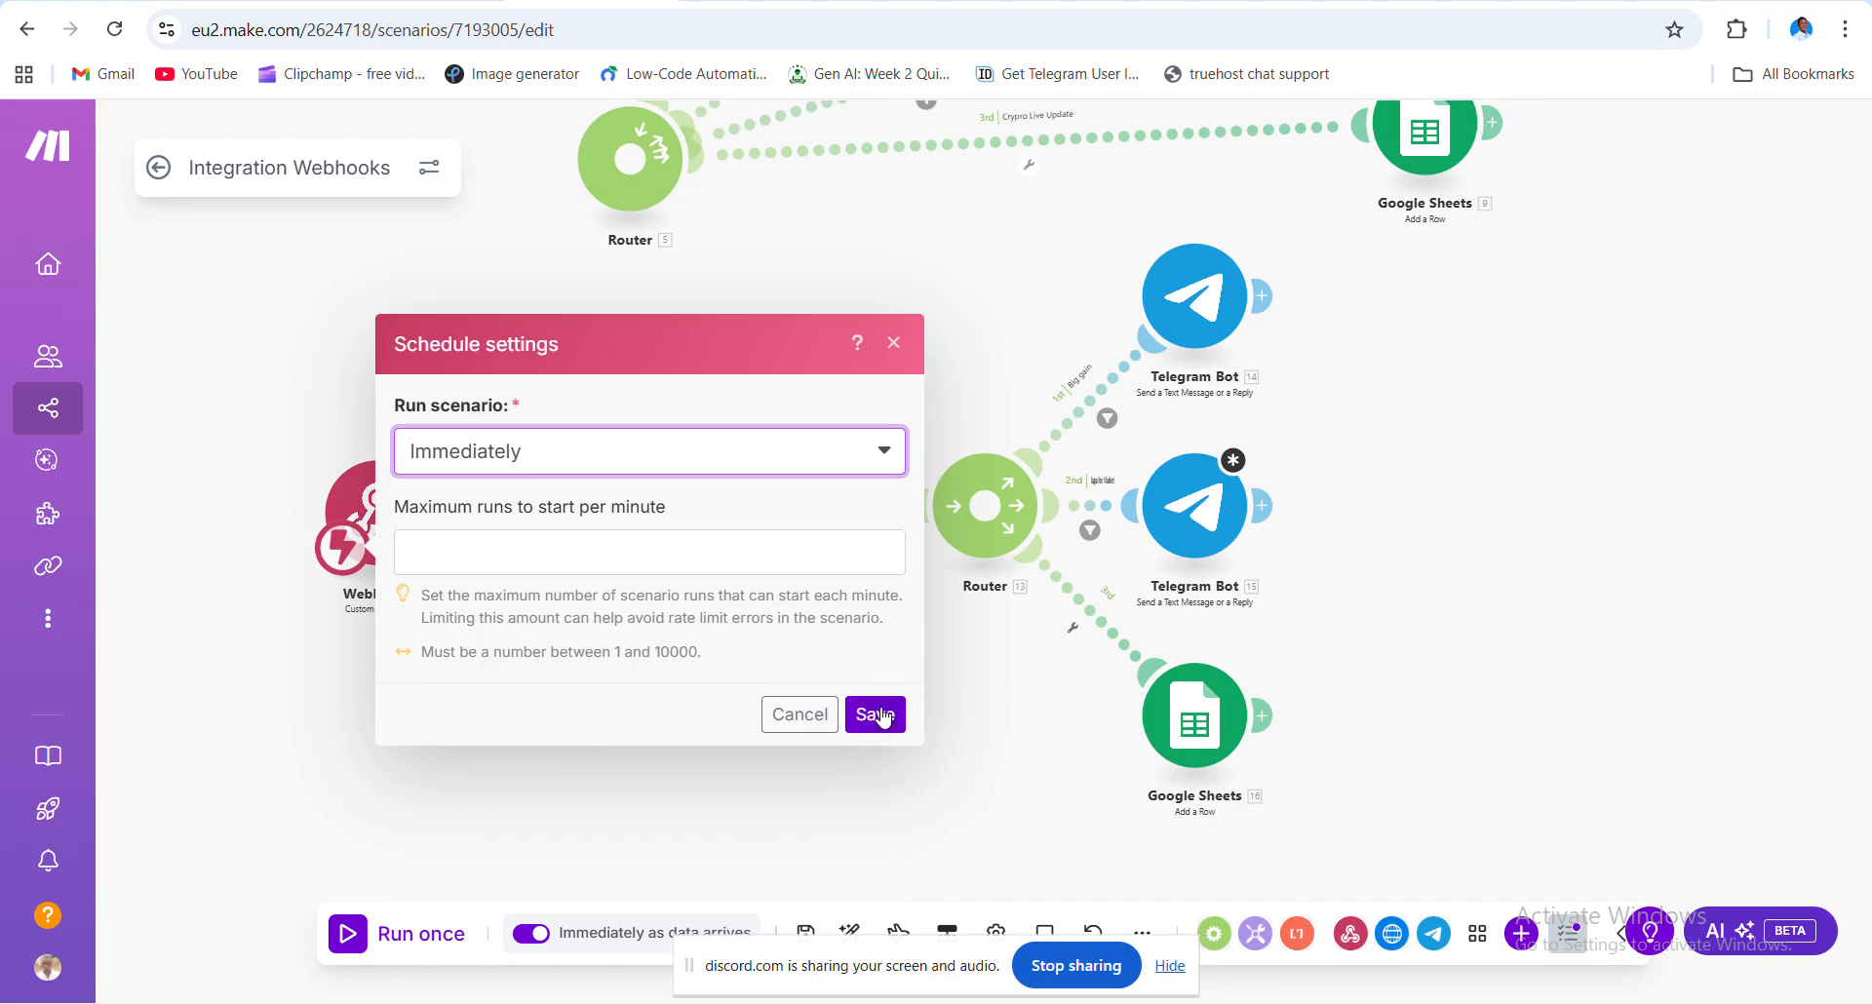
click(880, 715)
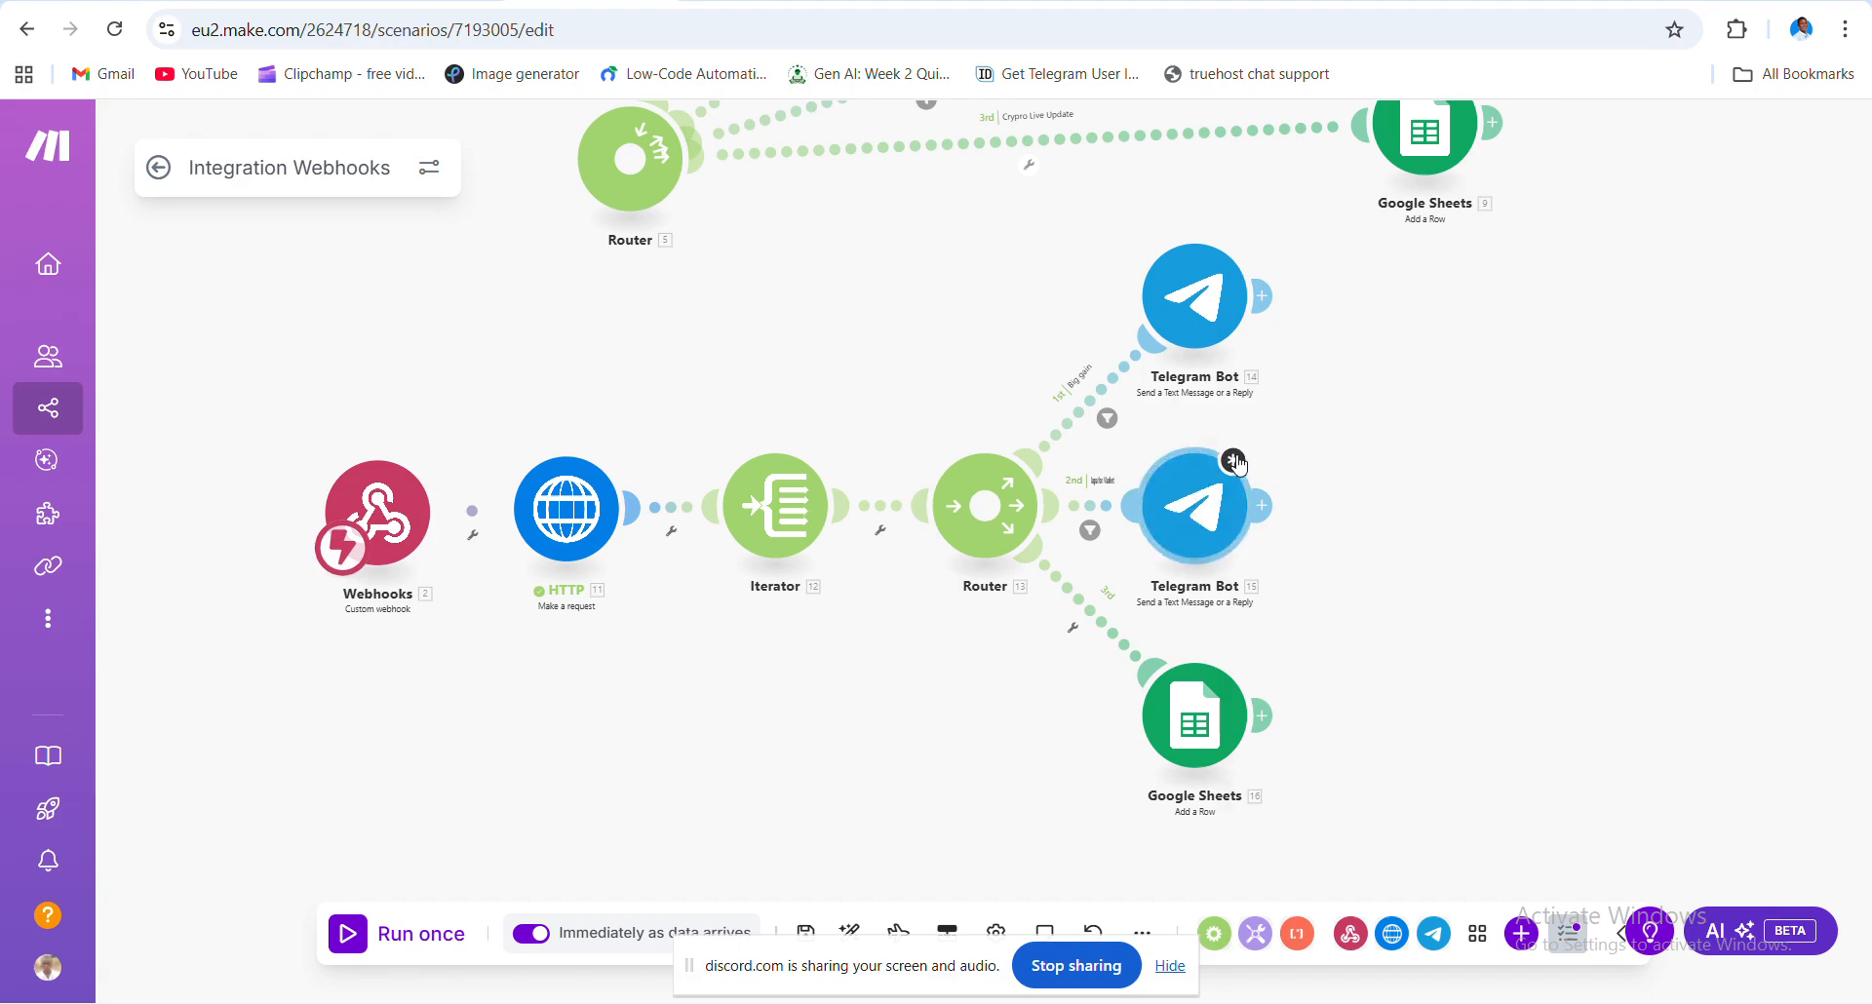
- Review Telegram Bot 15's Chat ID and Text settings and save them unchanged
click(1212, 495)
scroll(1511, 526, down, 2)
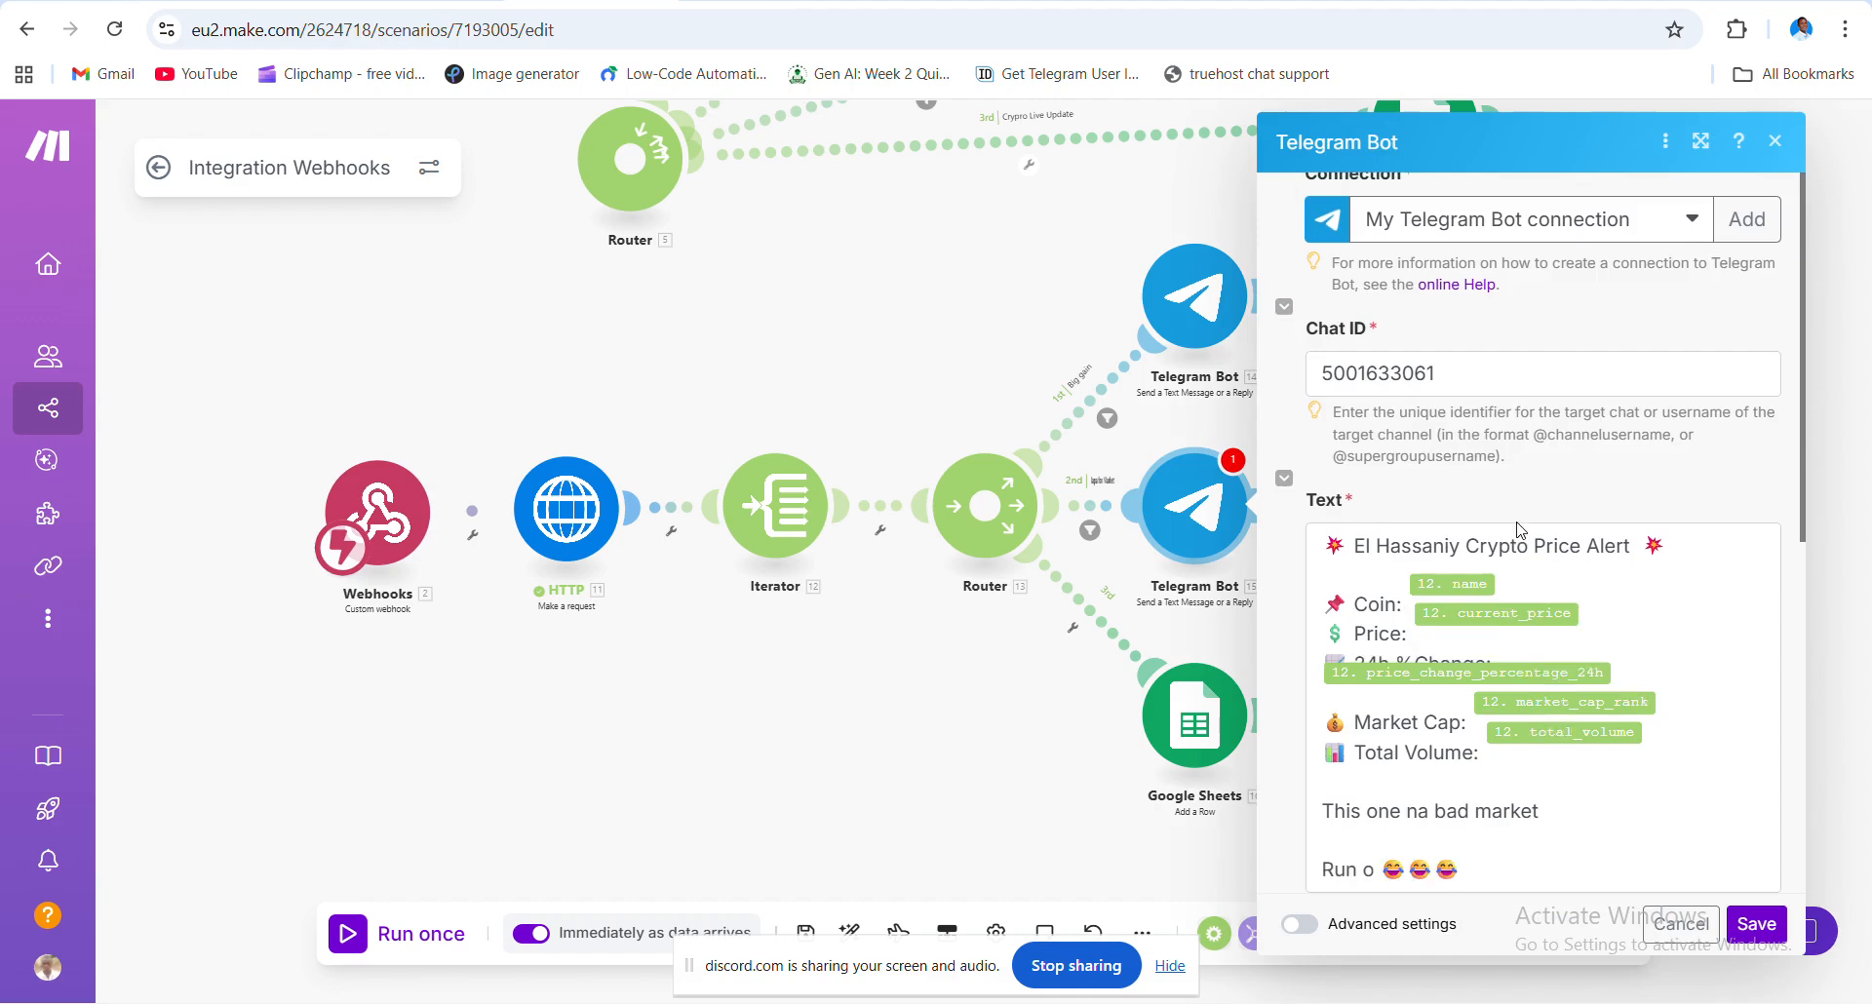
scroll(1519, 530, down, 6)
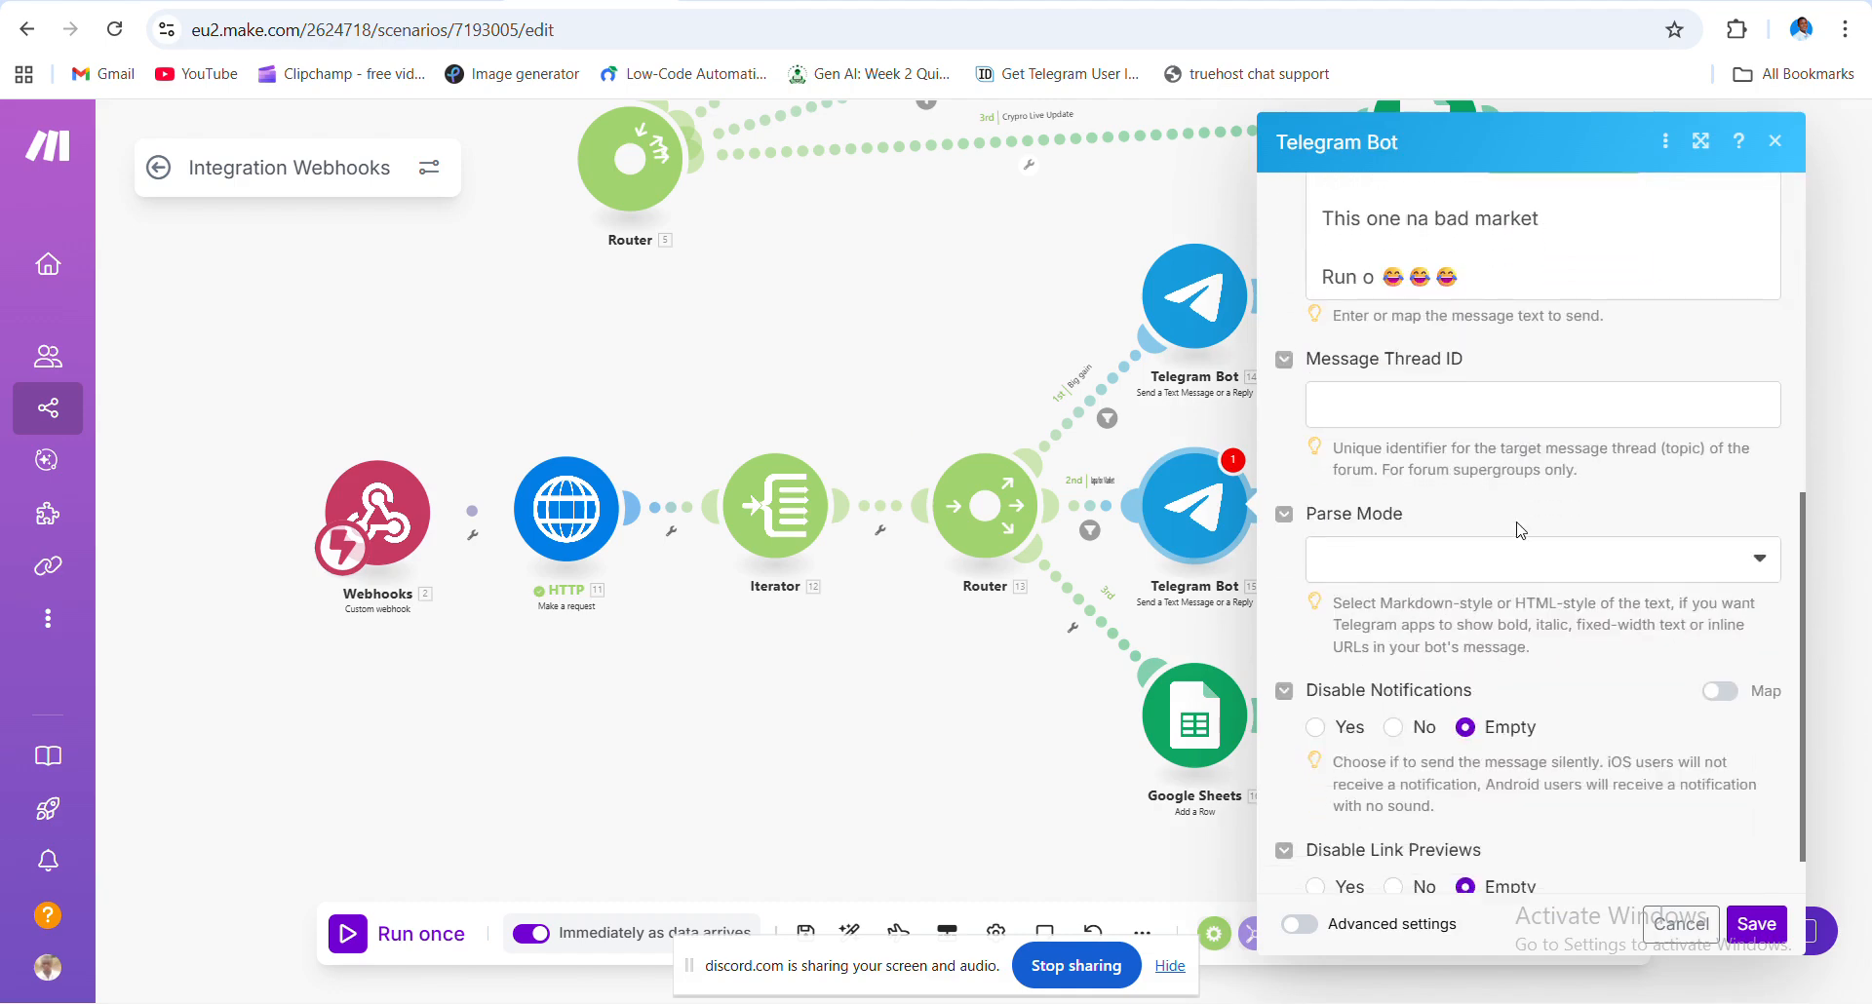
scroll(1518, 530, up, 8)
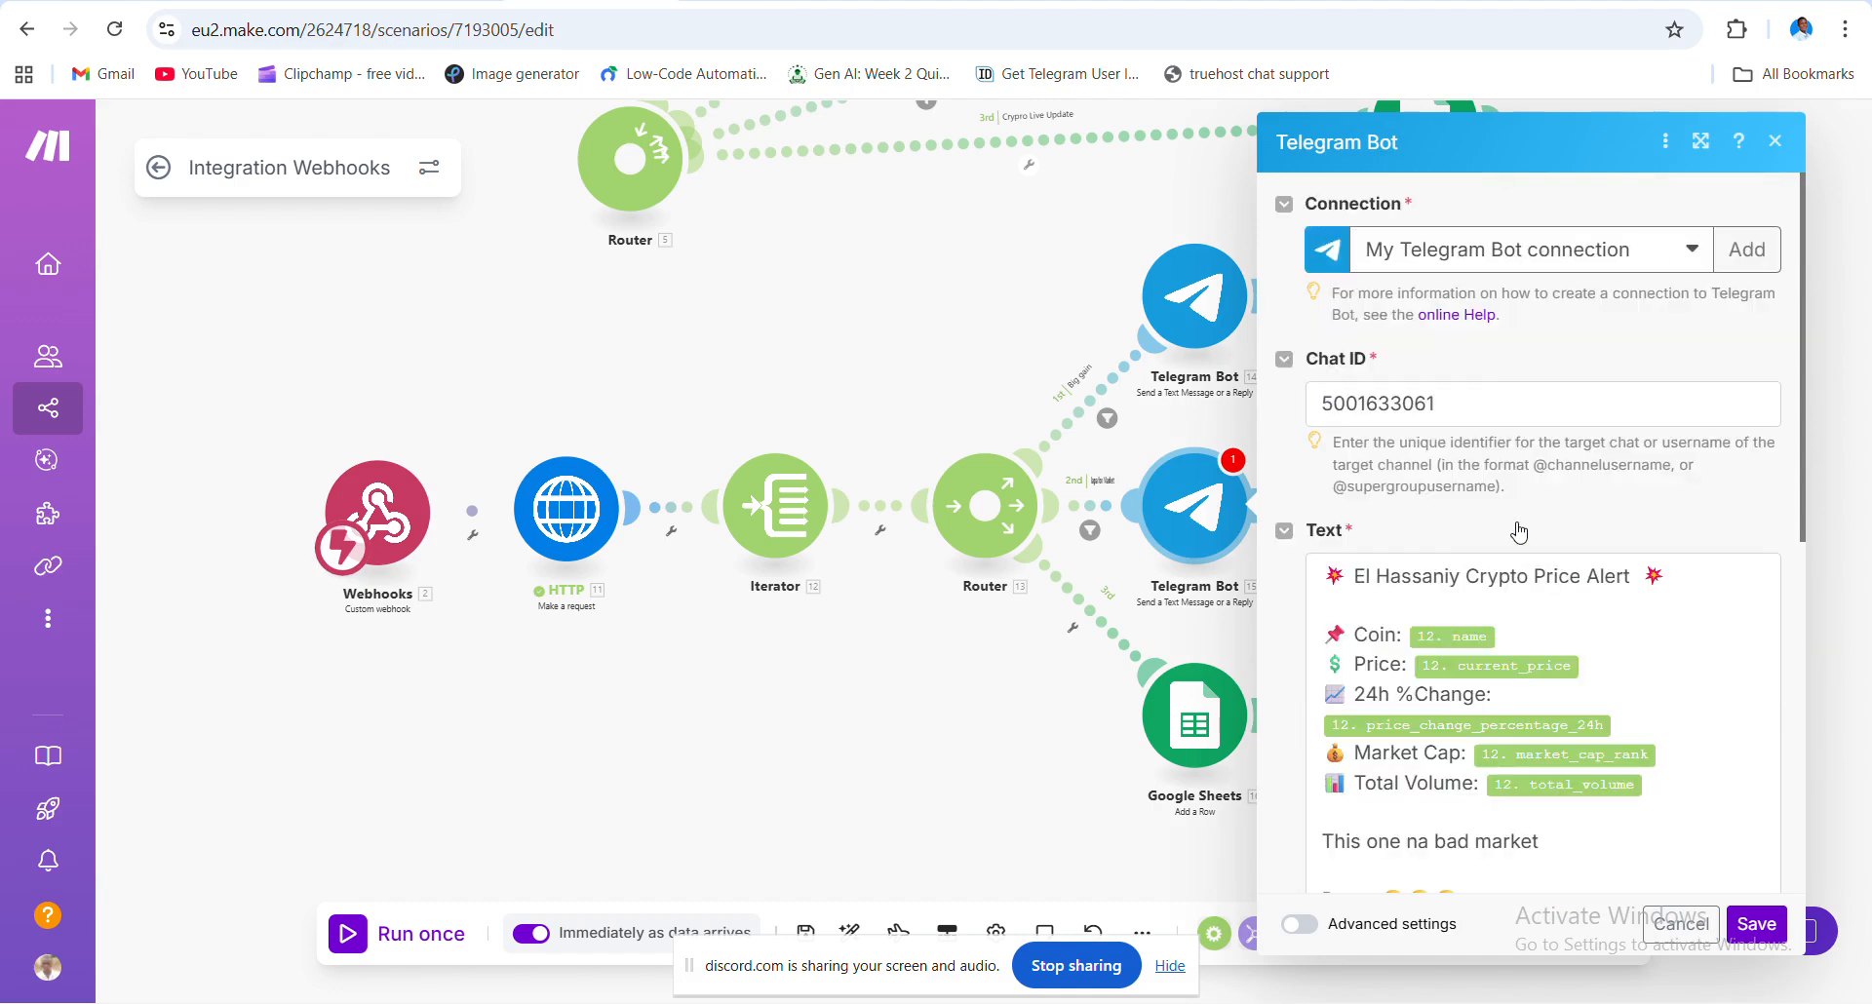
click(1478, 391)
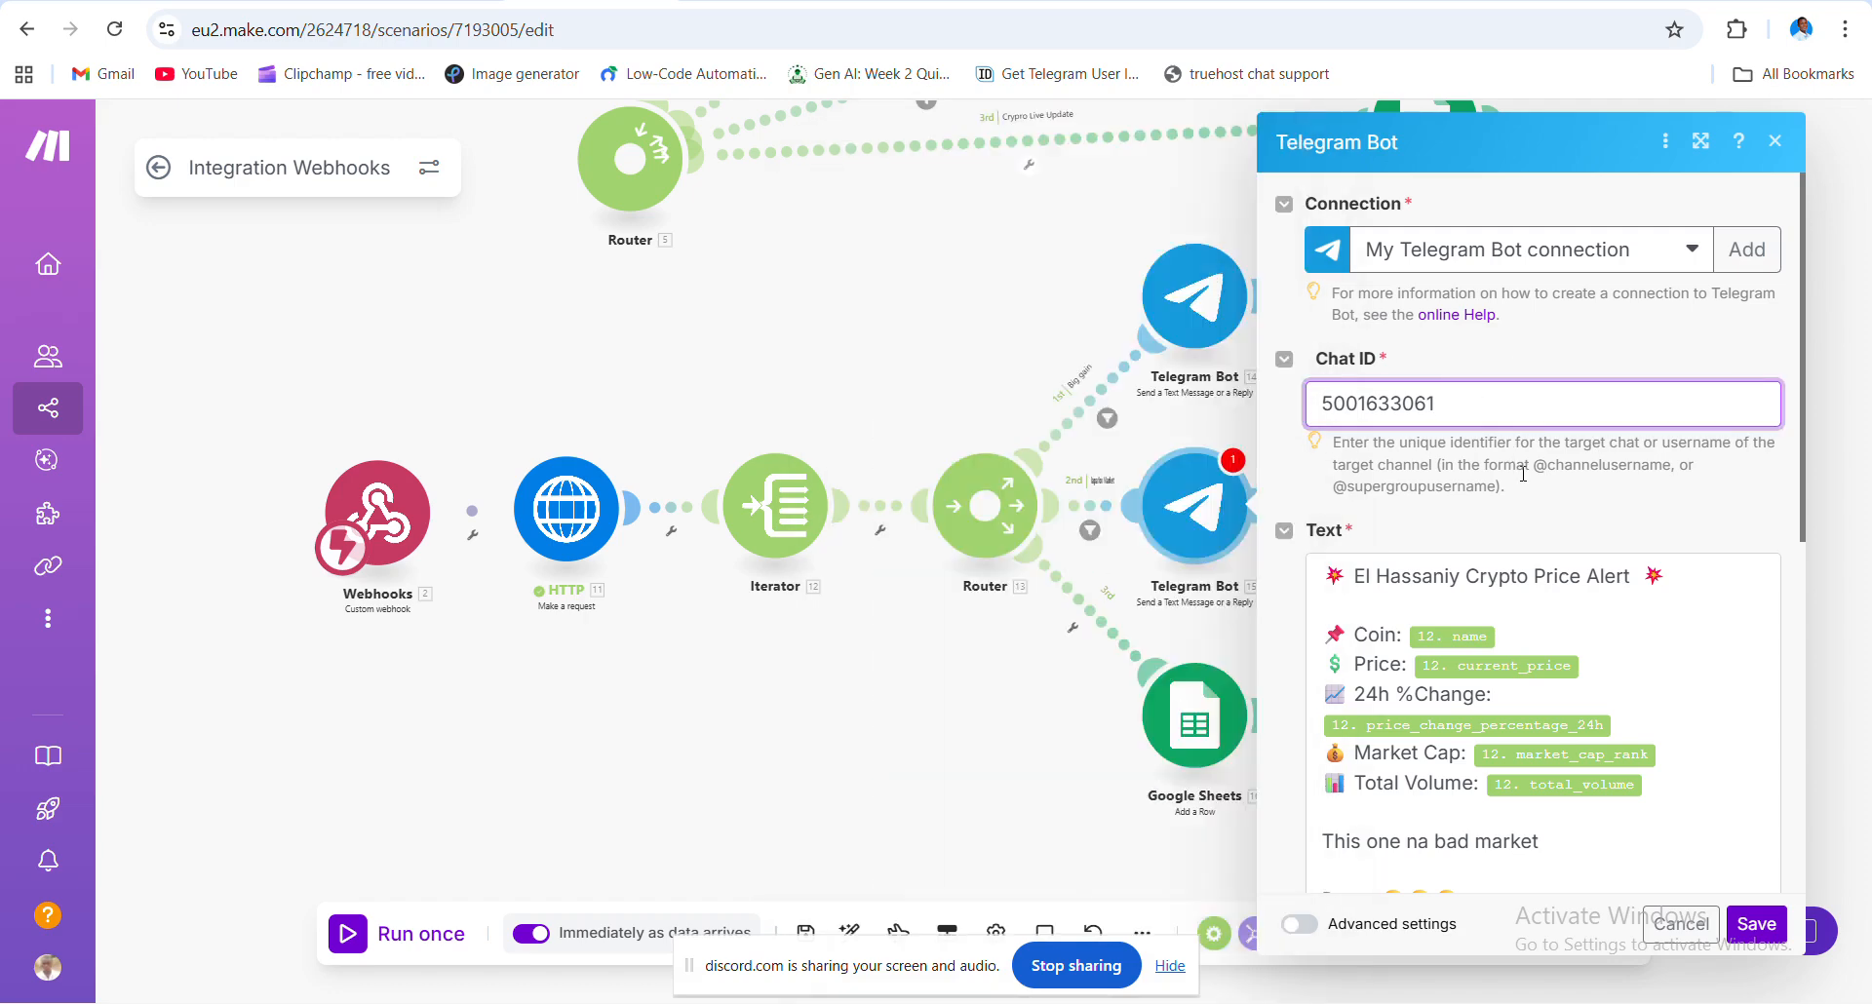
click(1757, 924)
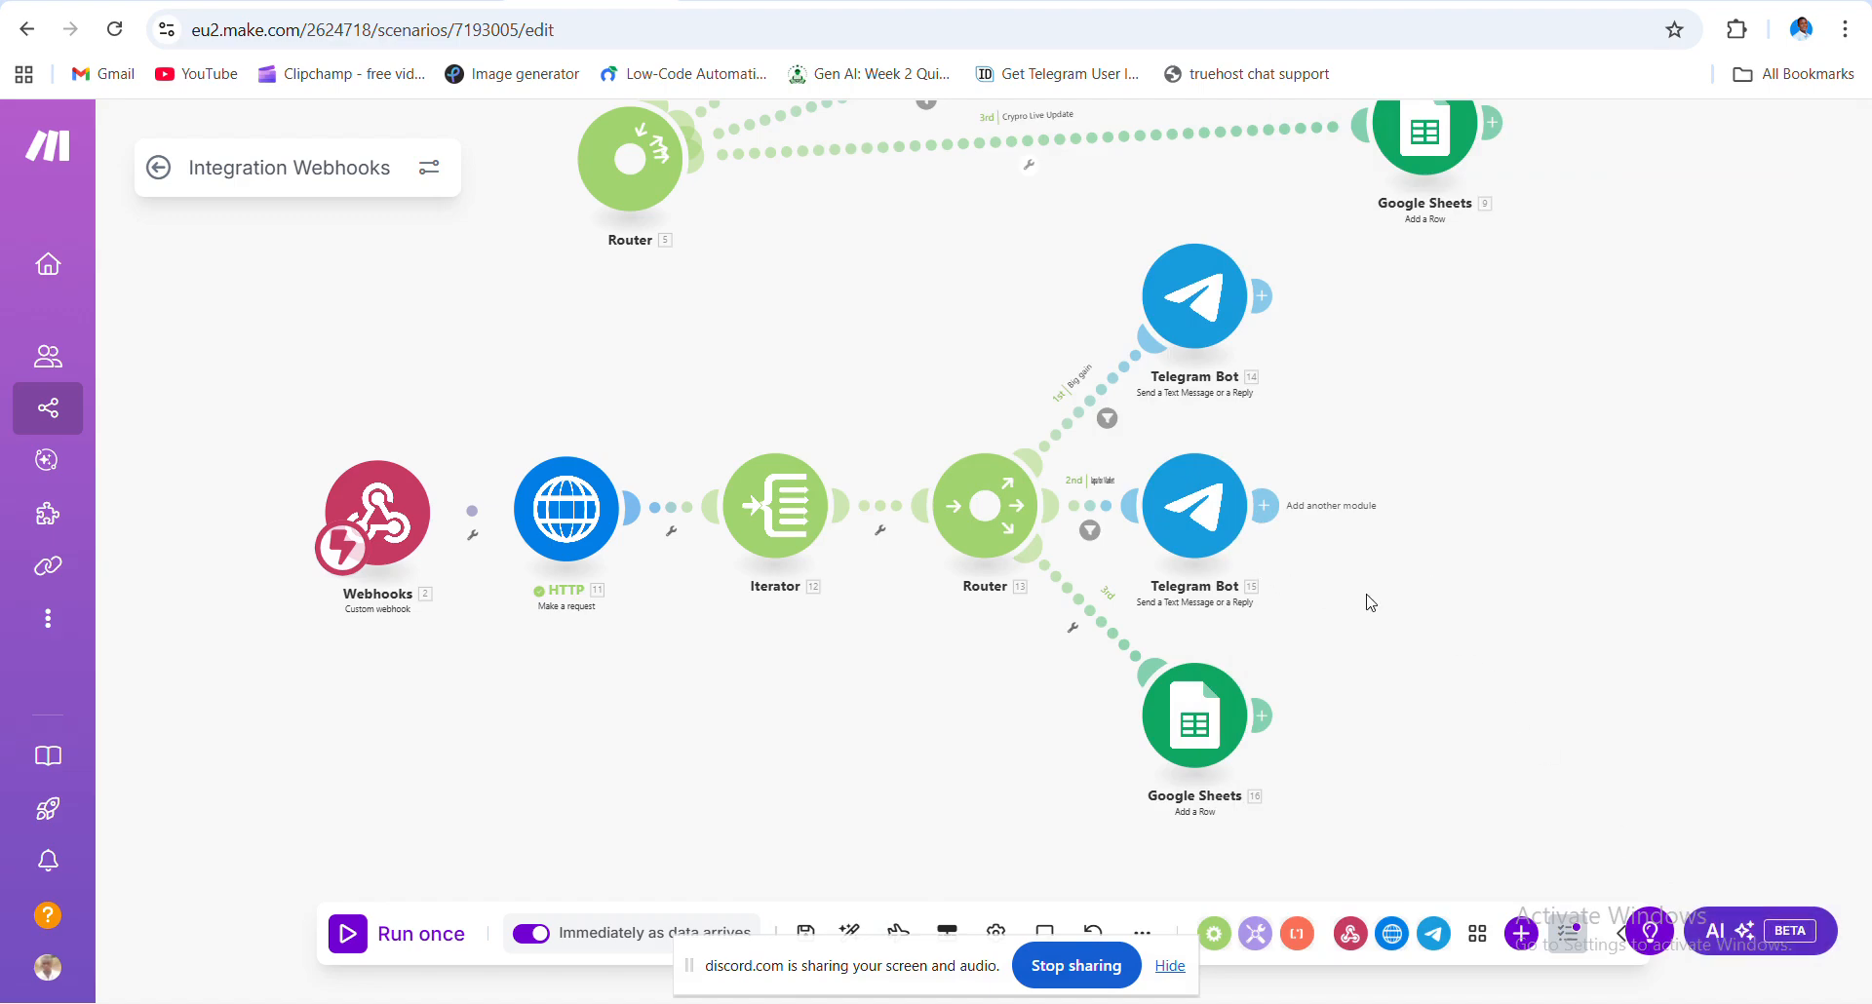
- Start Run once so the scenario waits for data, and open a new incognito window
drag(1396, 612, 1541, 674)
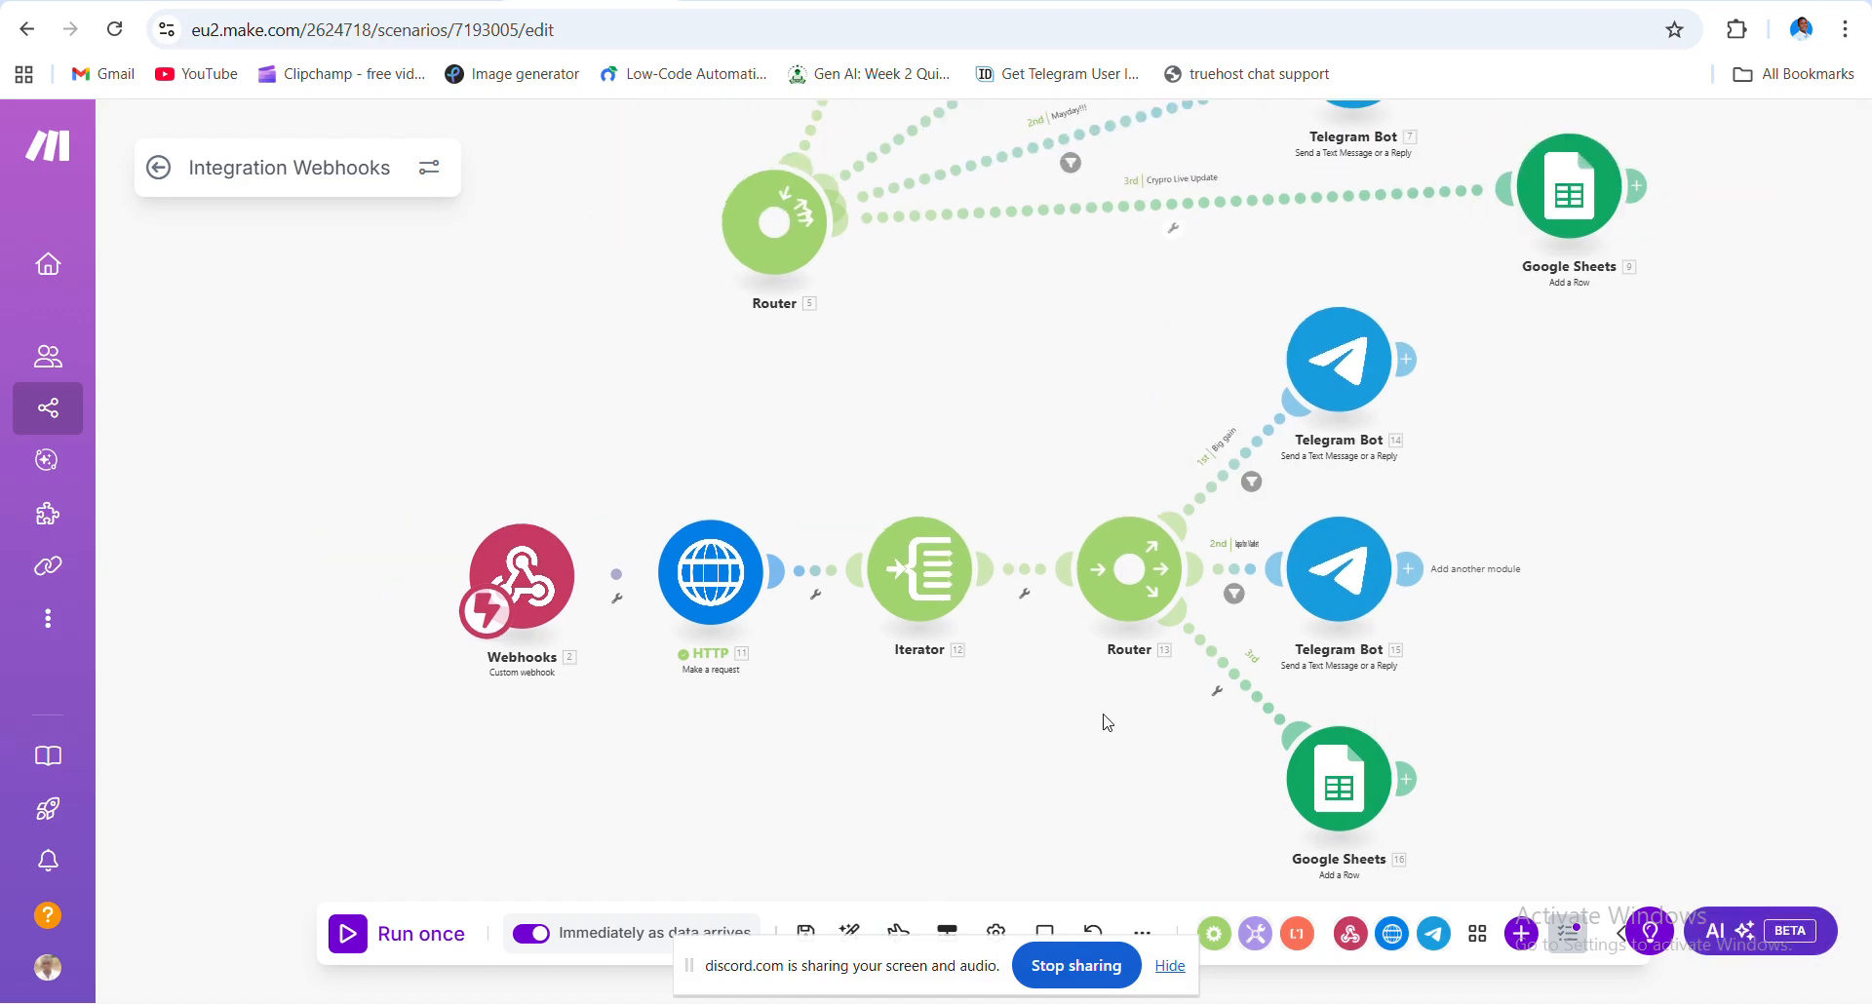
drag(1103, 714, 1151, 686)
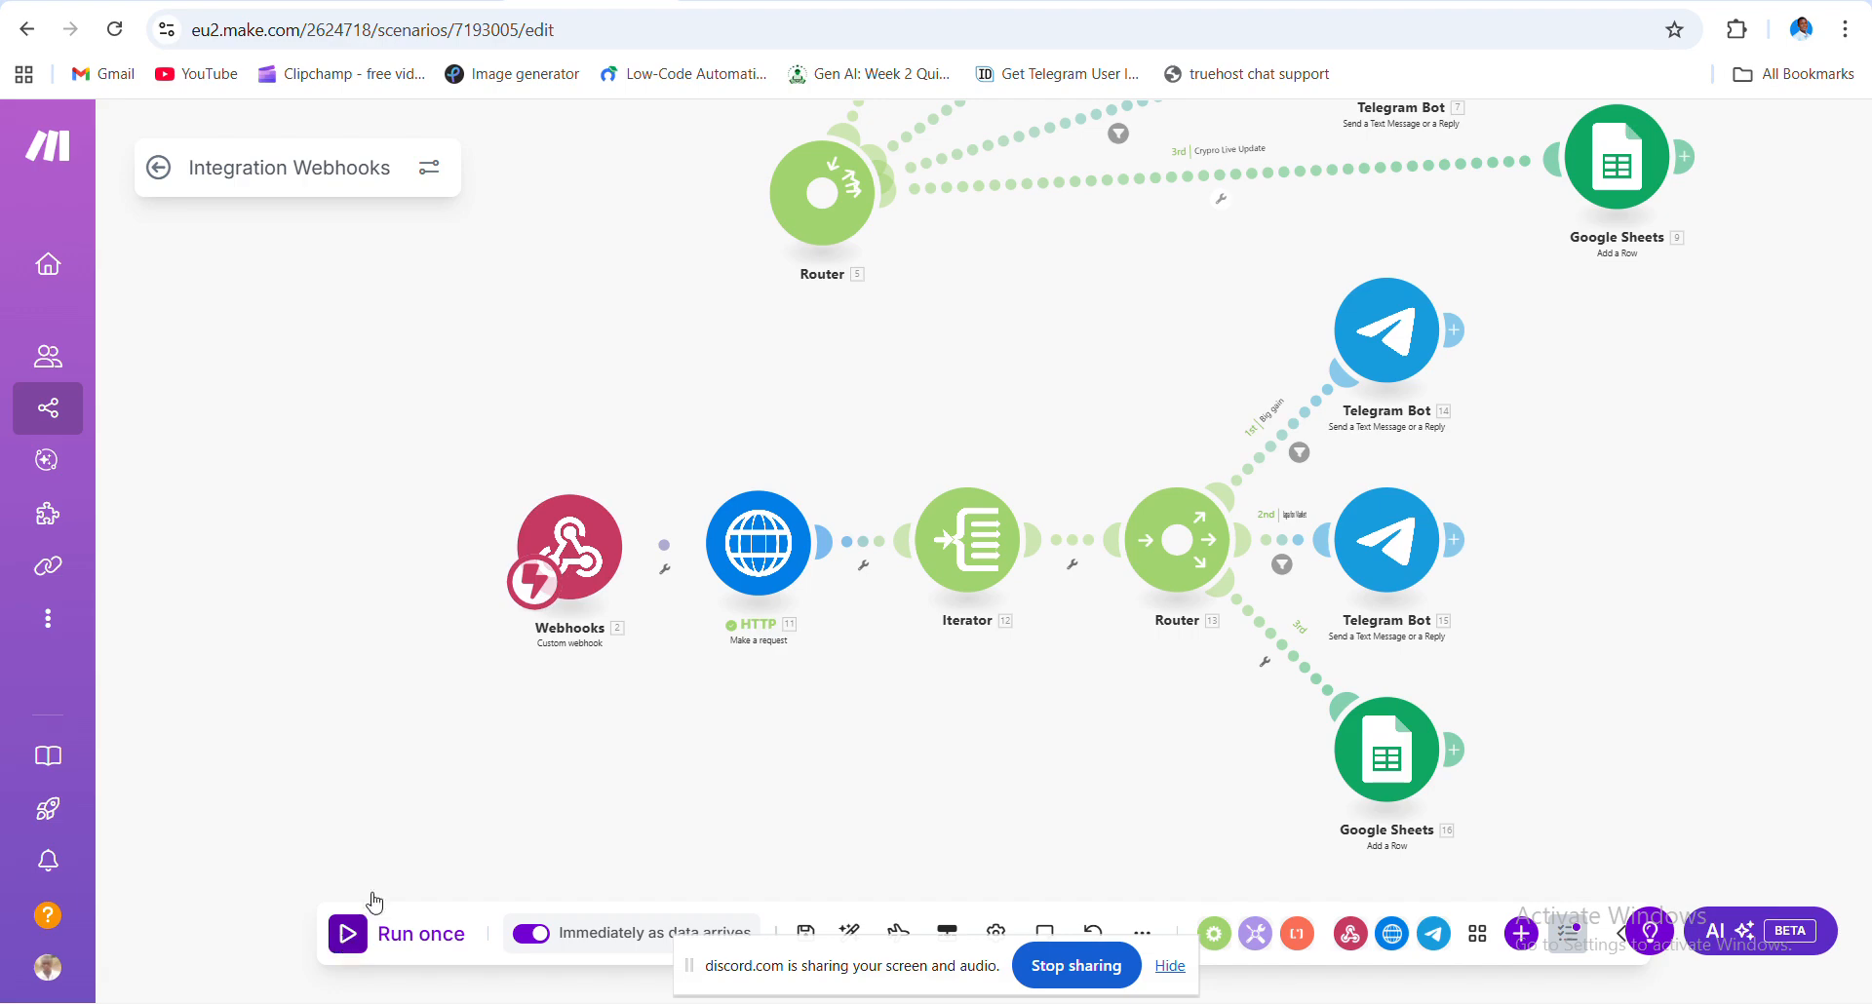
click(442, 917)
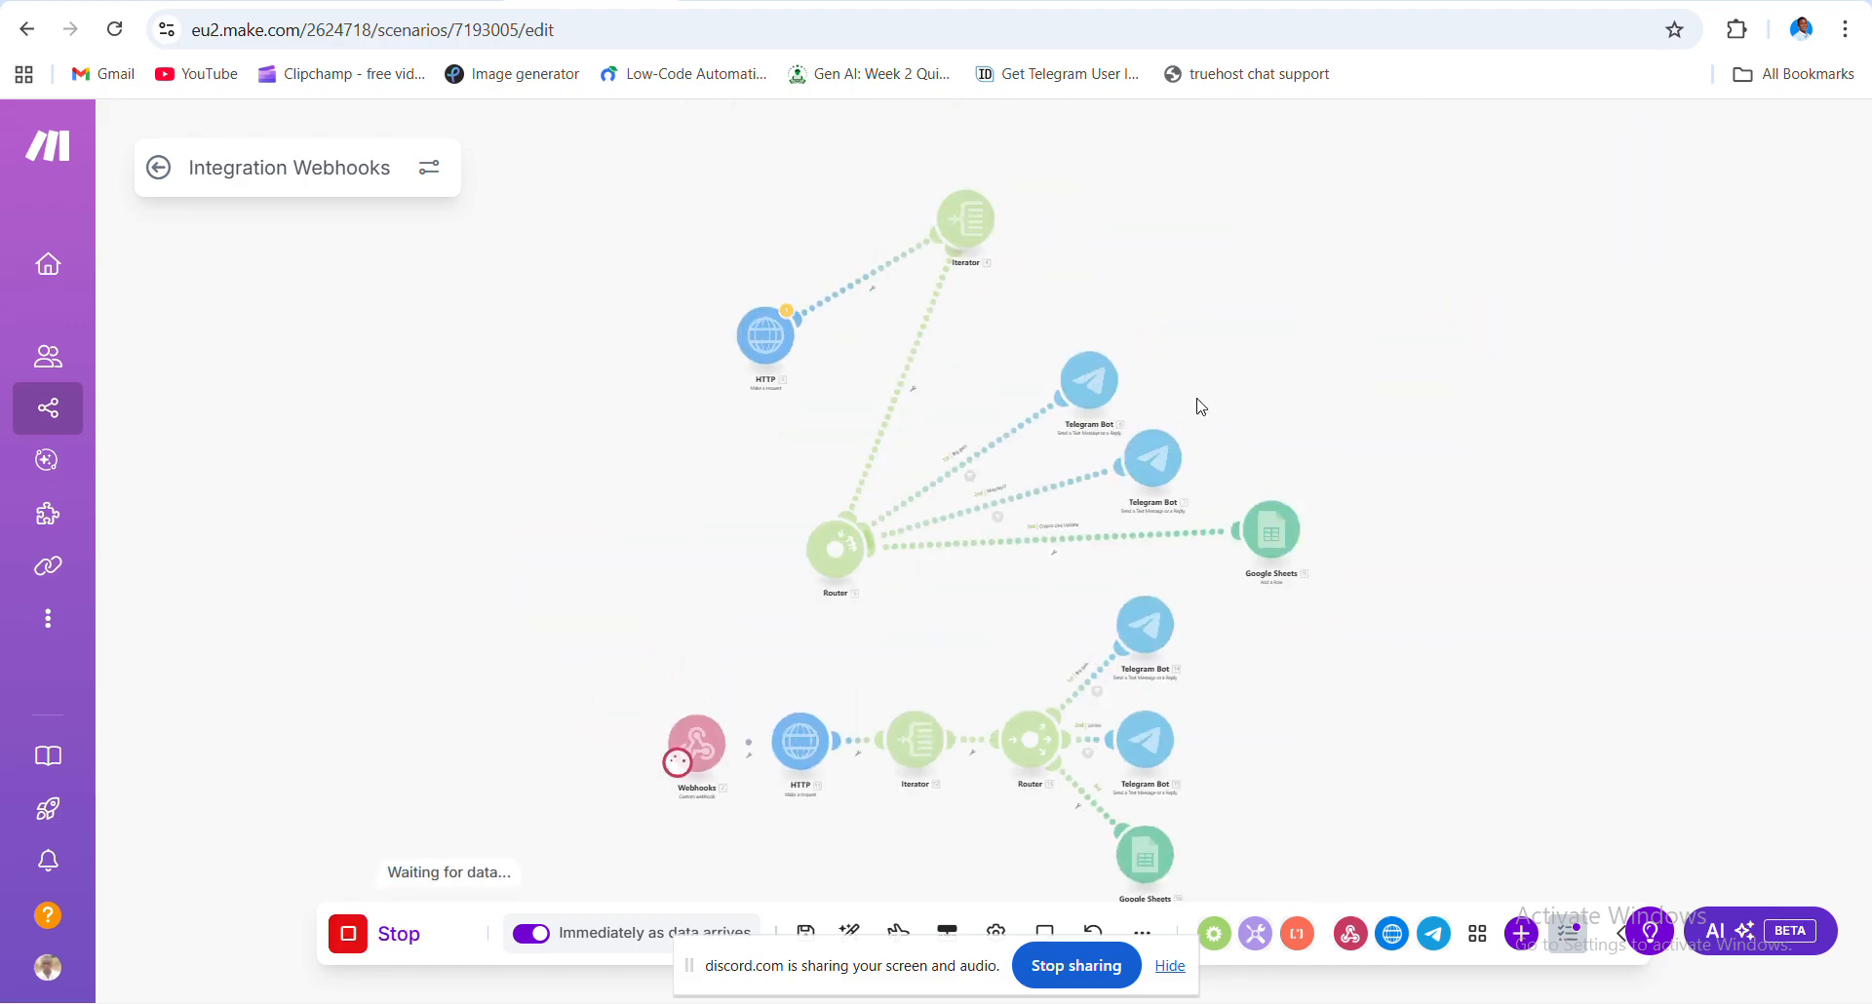
click(1845, 30)
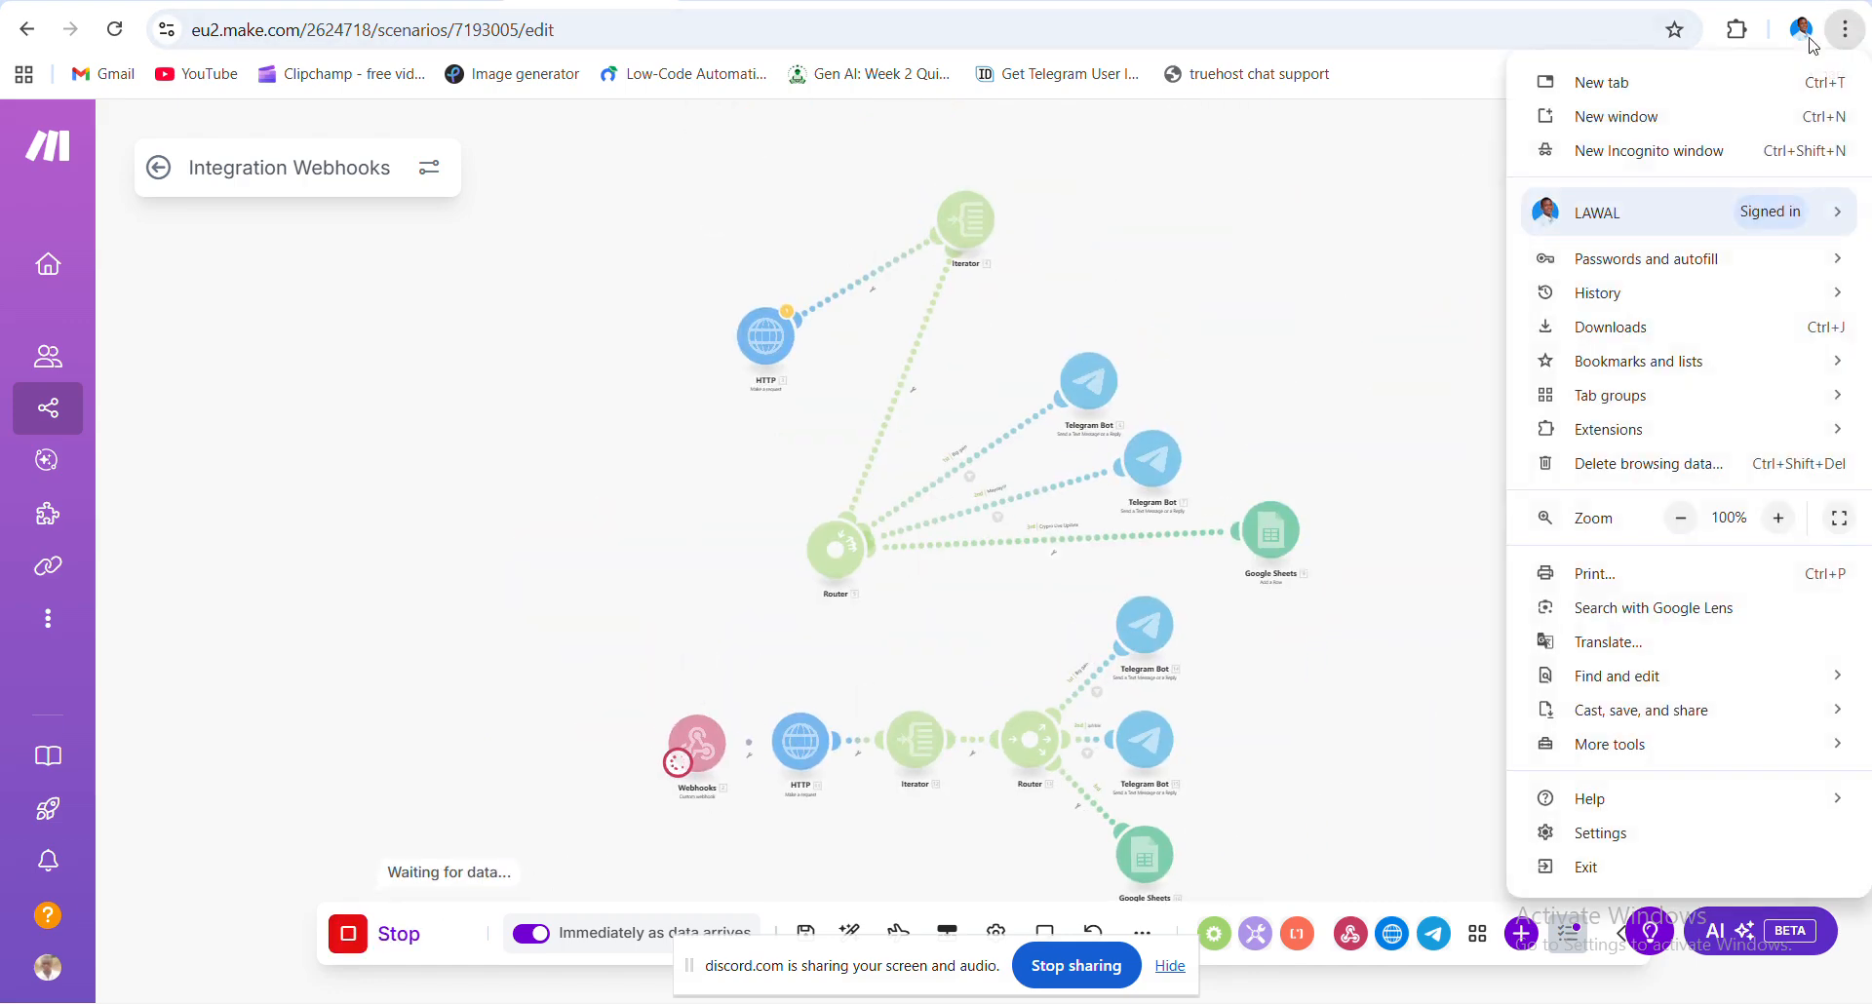
click(1676, 150)
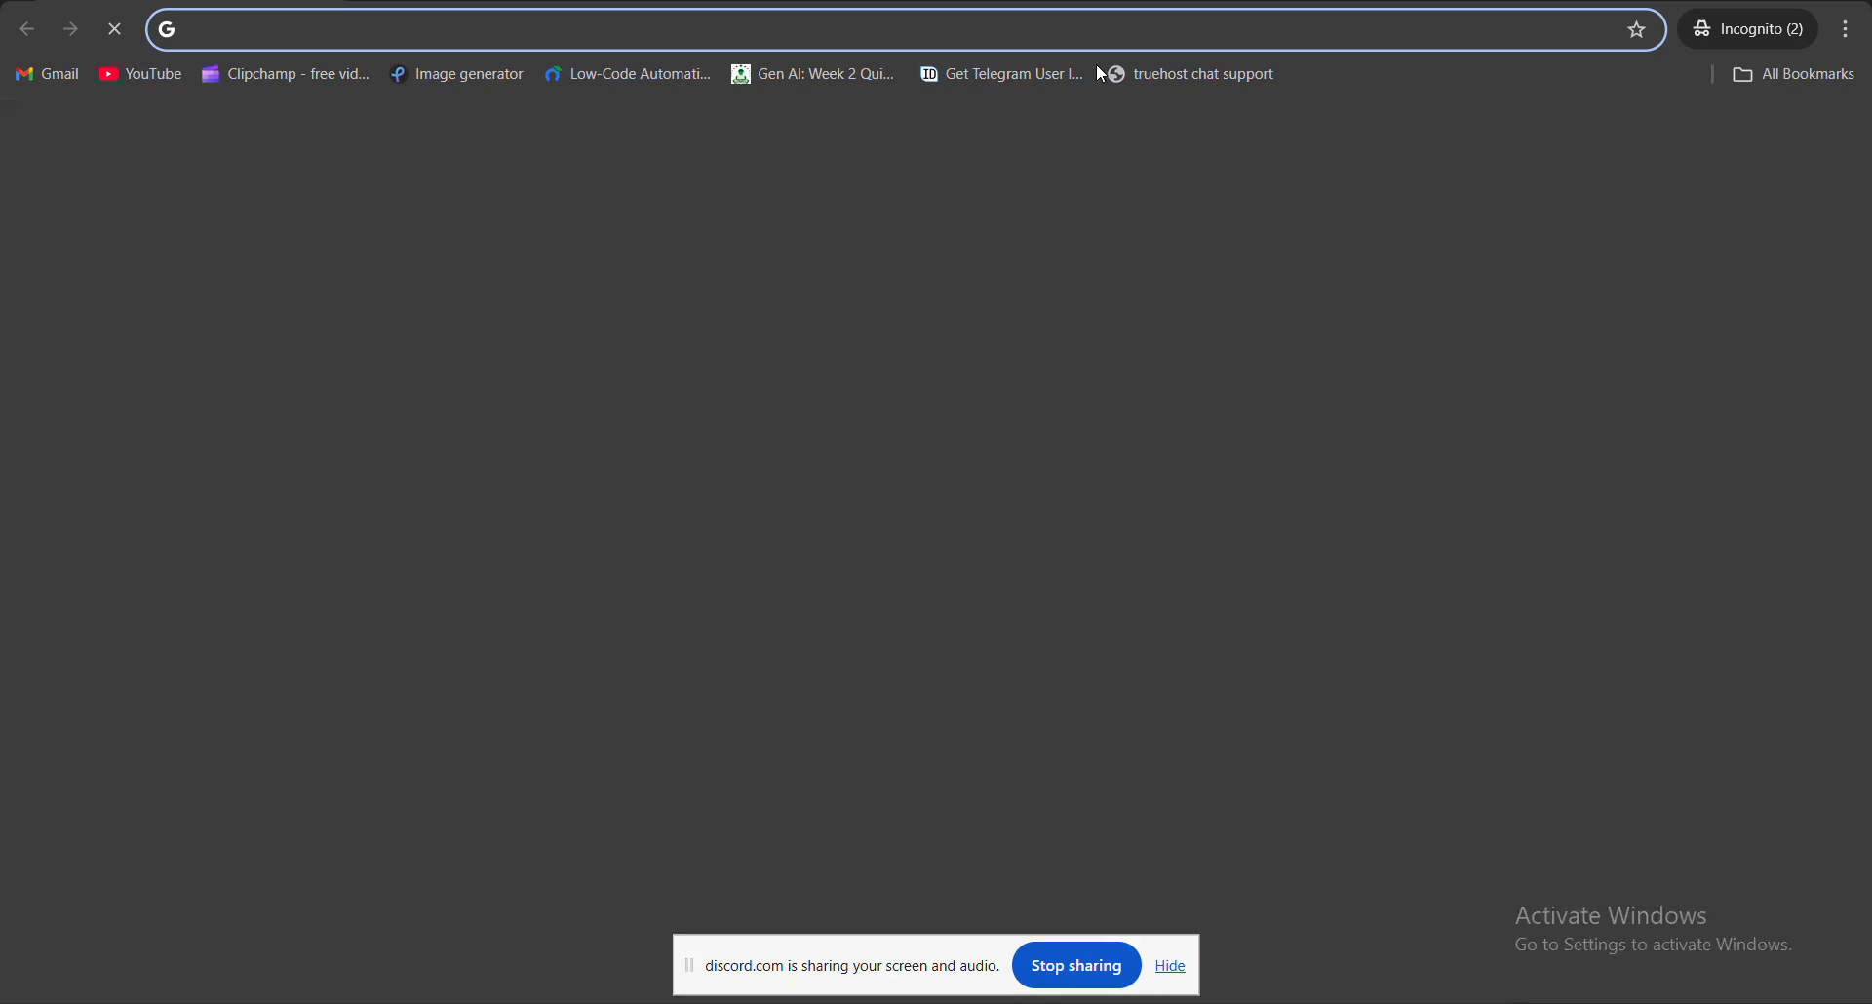
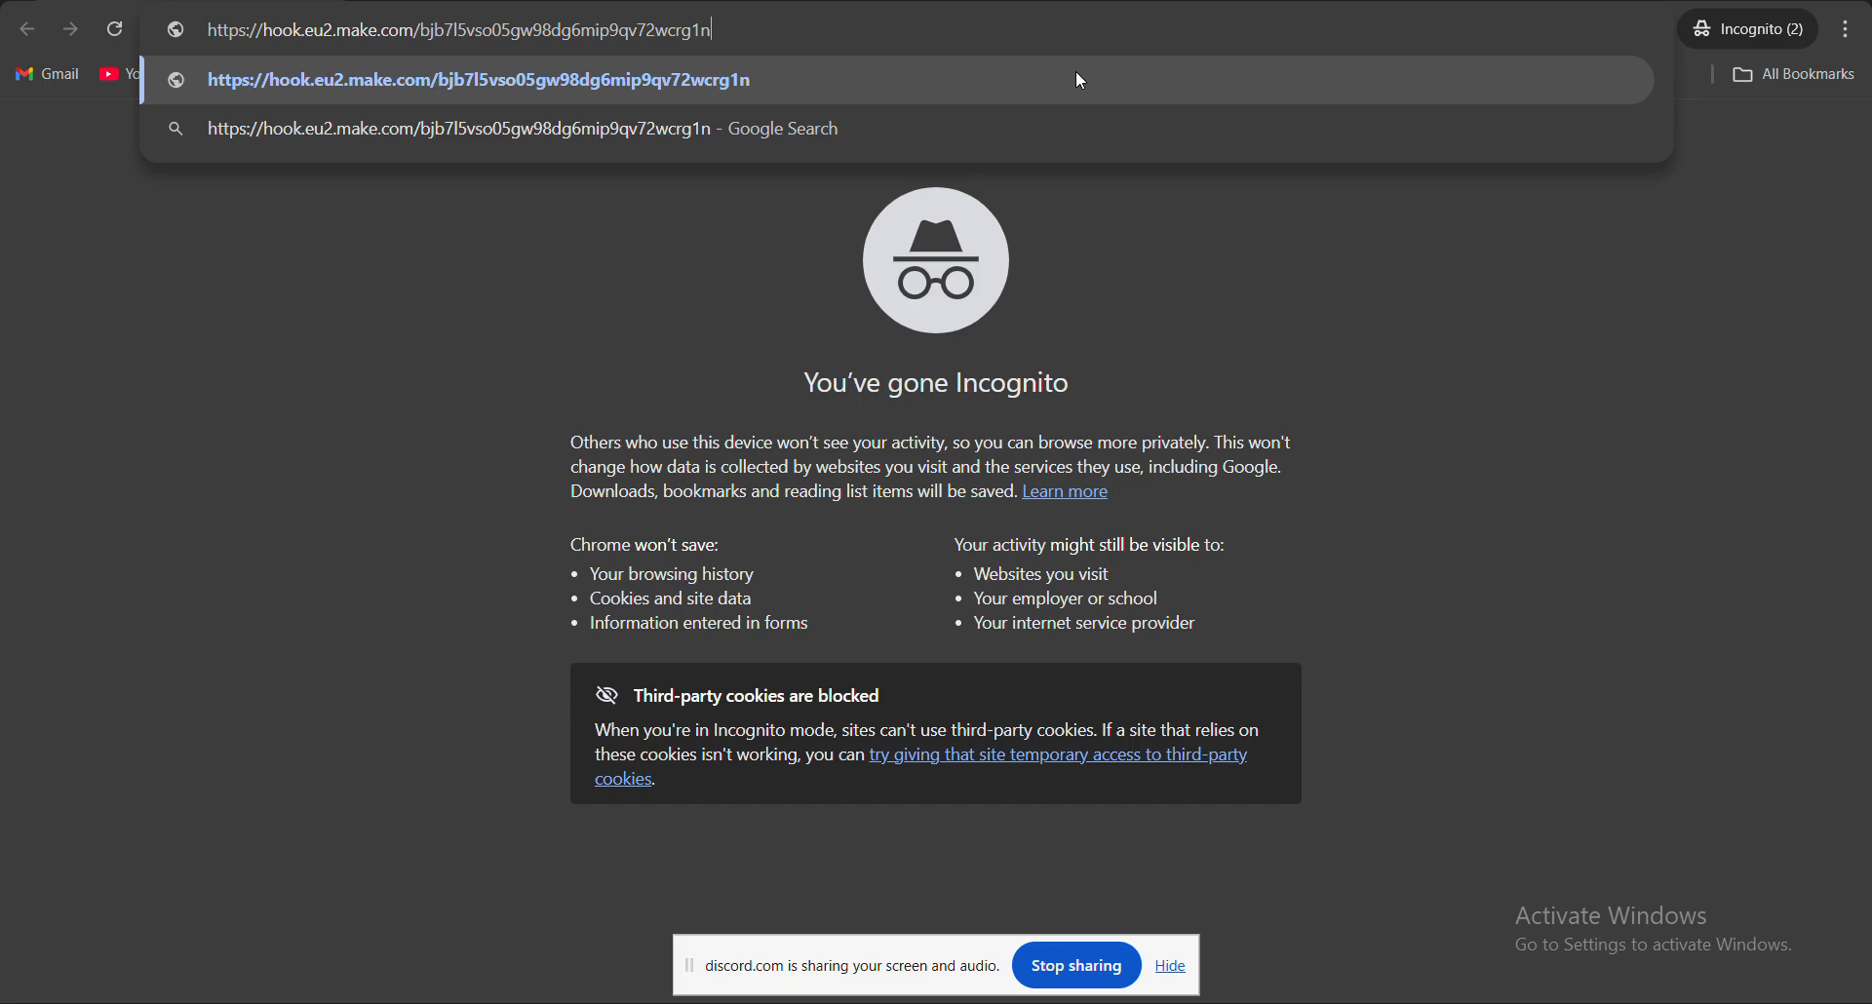
- Load the pasted webhook URL to get an 'Accepted' reply, then return to Make
key(Return)
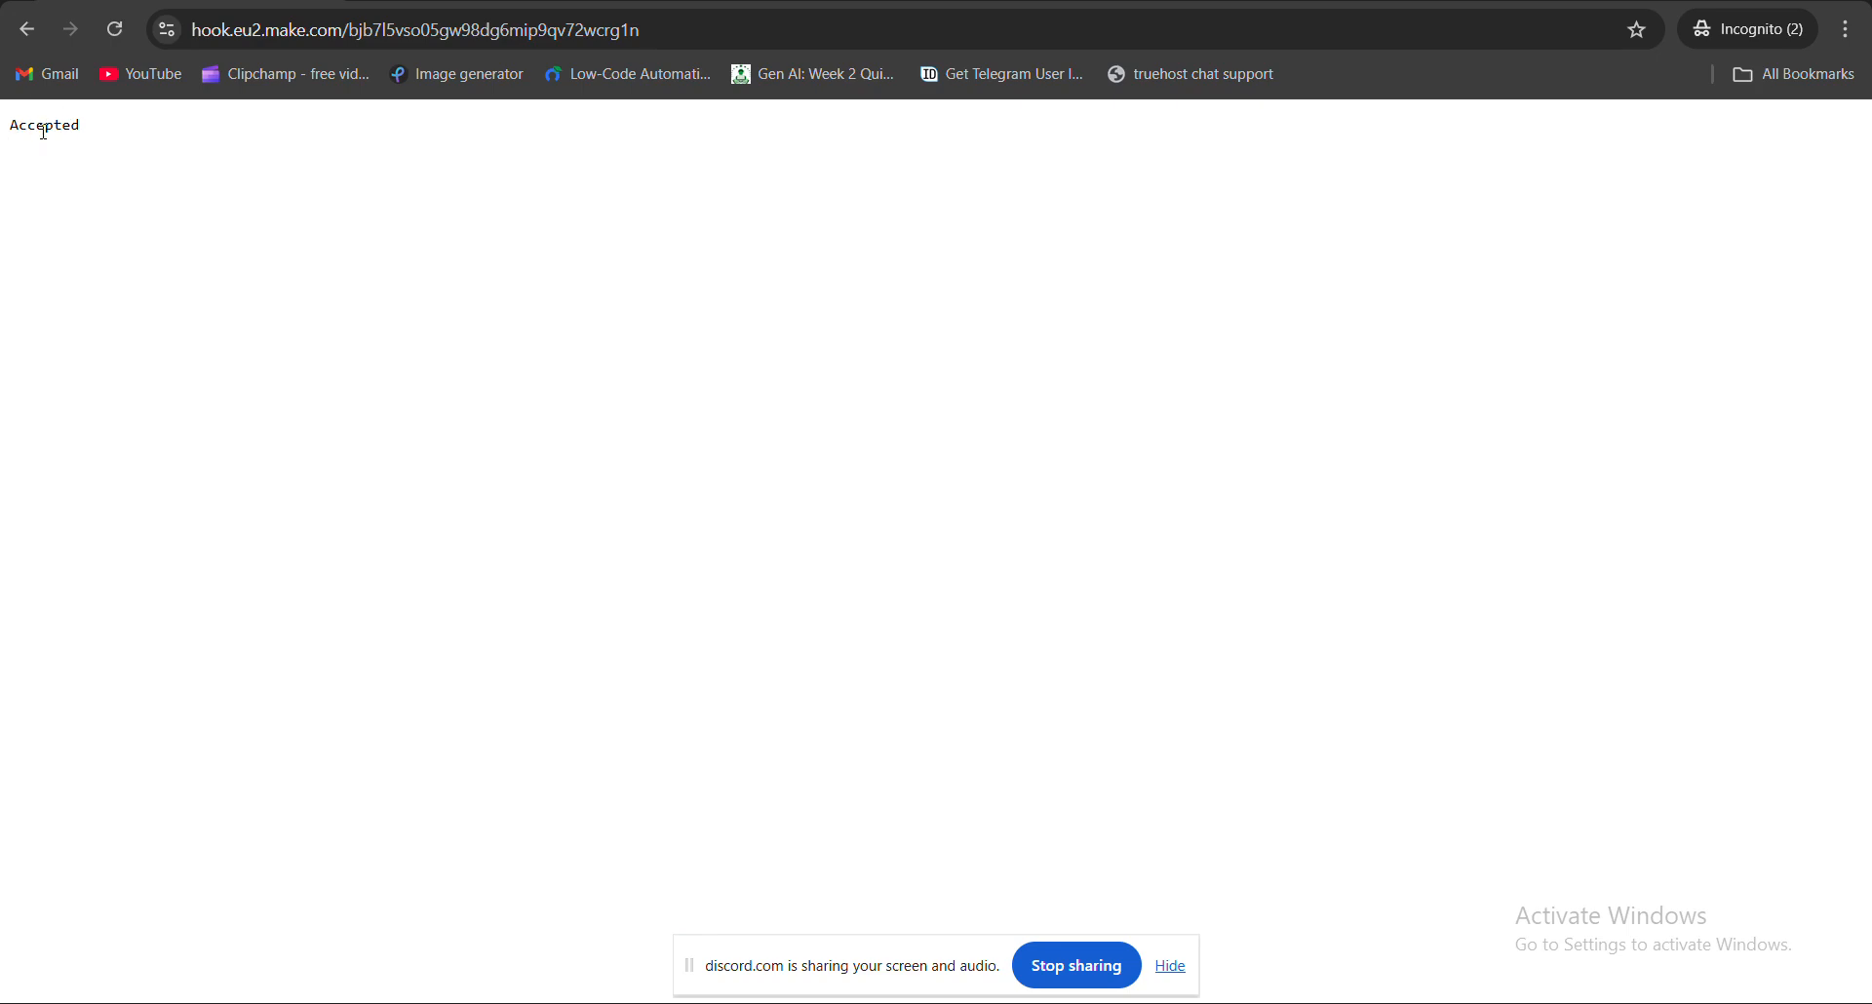
key(alt+Tab)
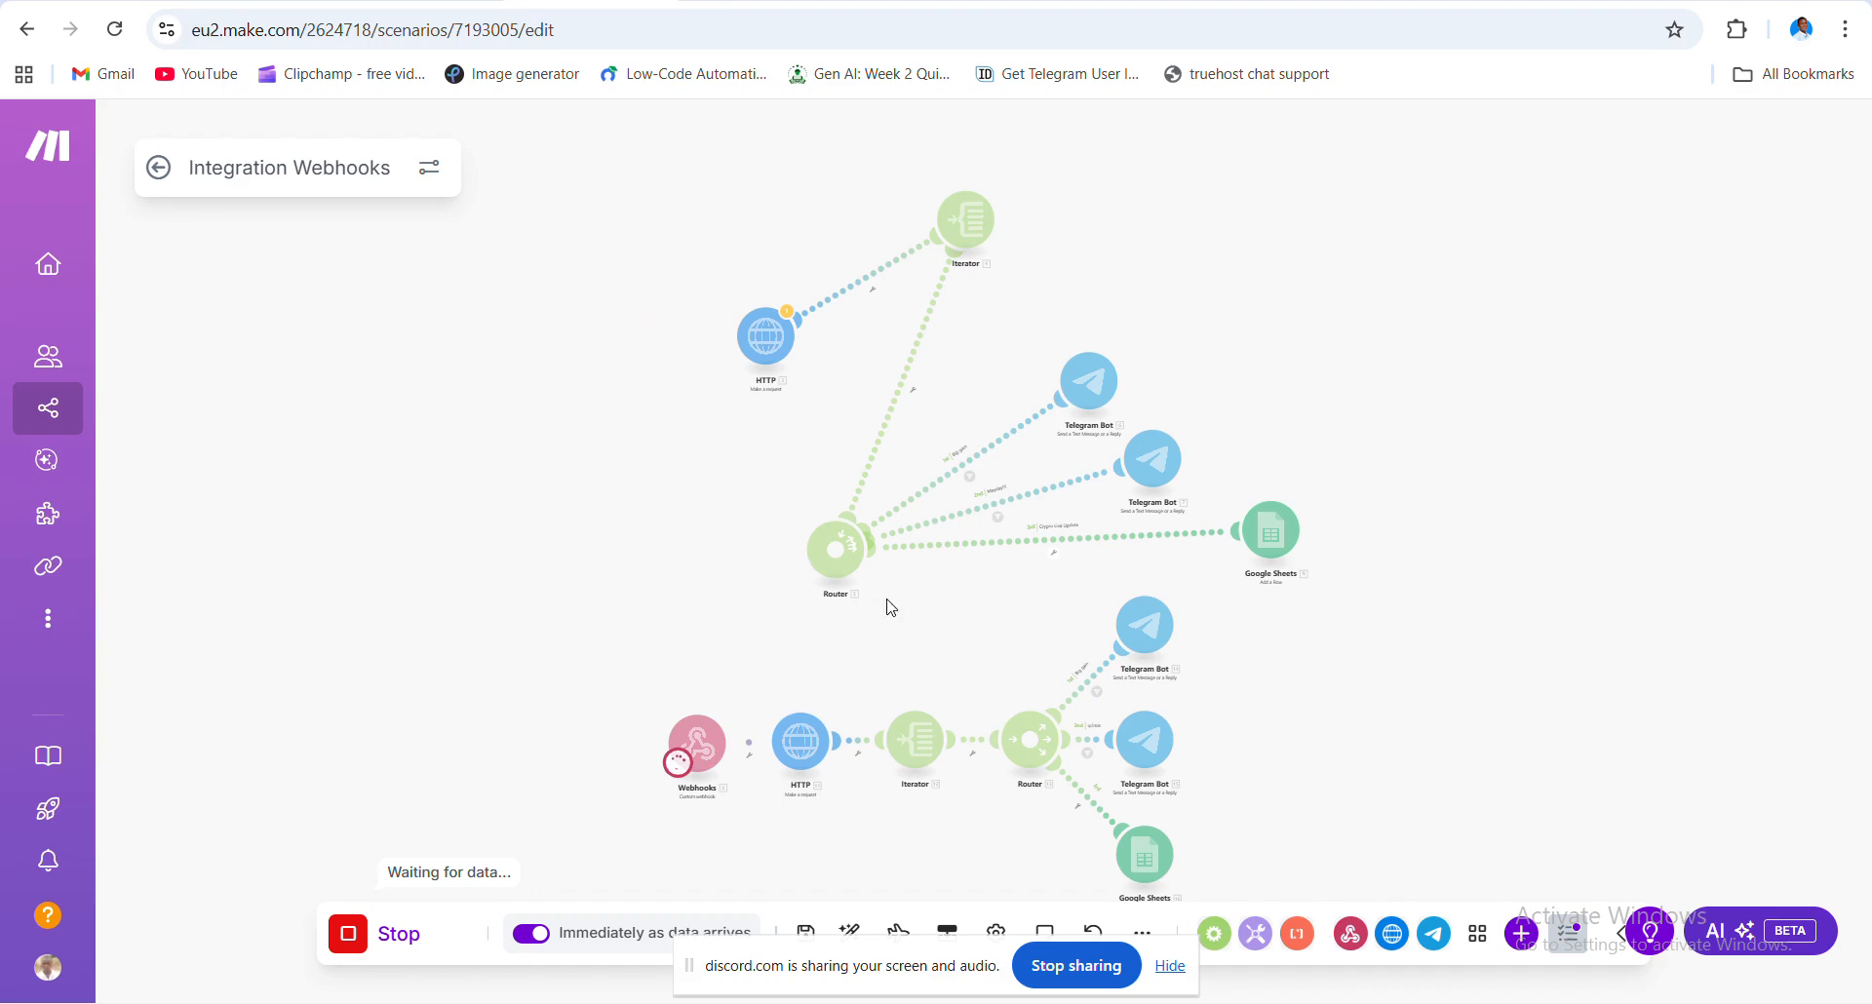
- Pan the canvas to view the completed run from the webhook row to Google Sheets
scroll(891, 607, up, 5)
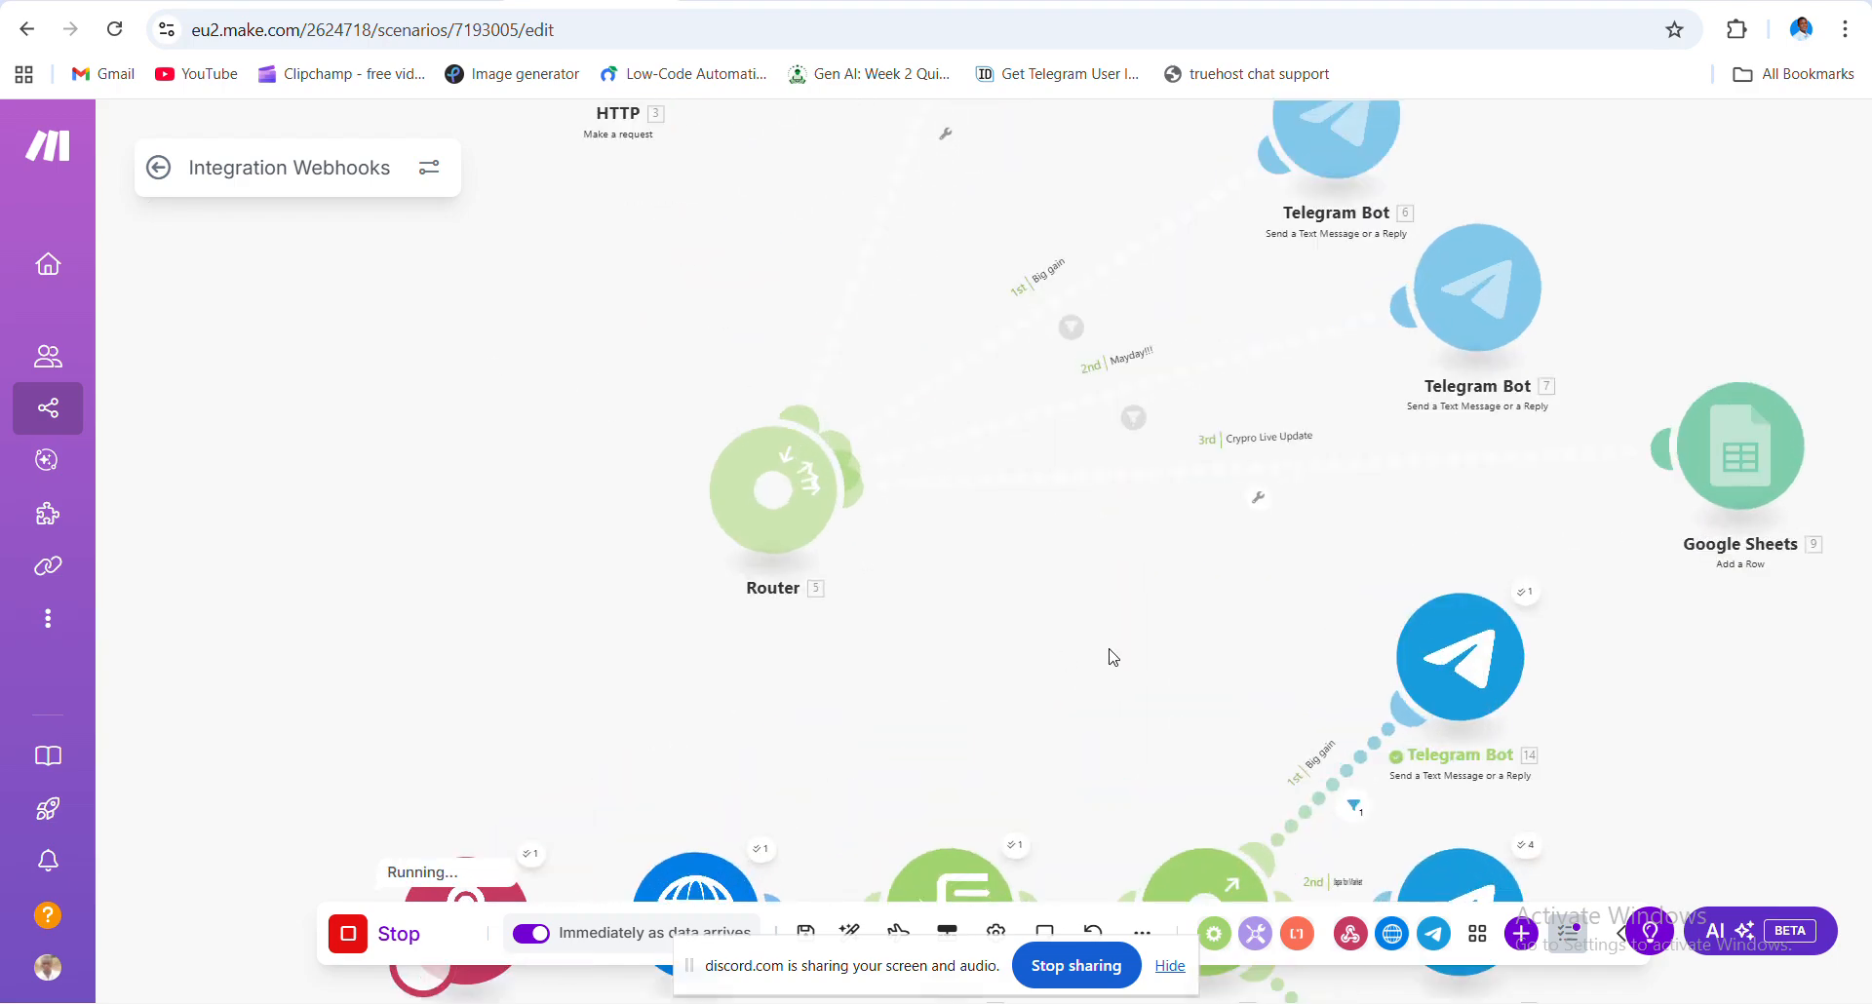
drag(1131, 667, 853, 477)
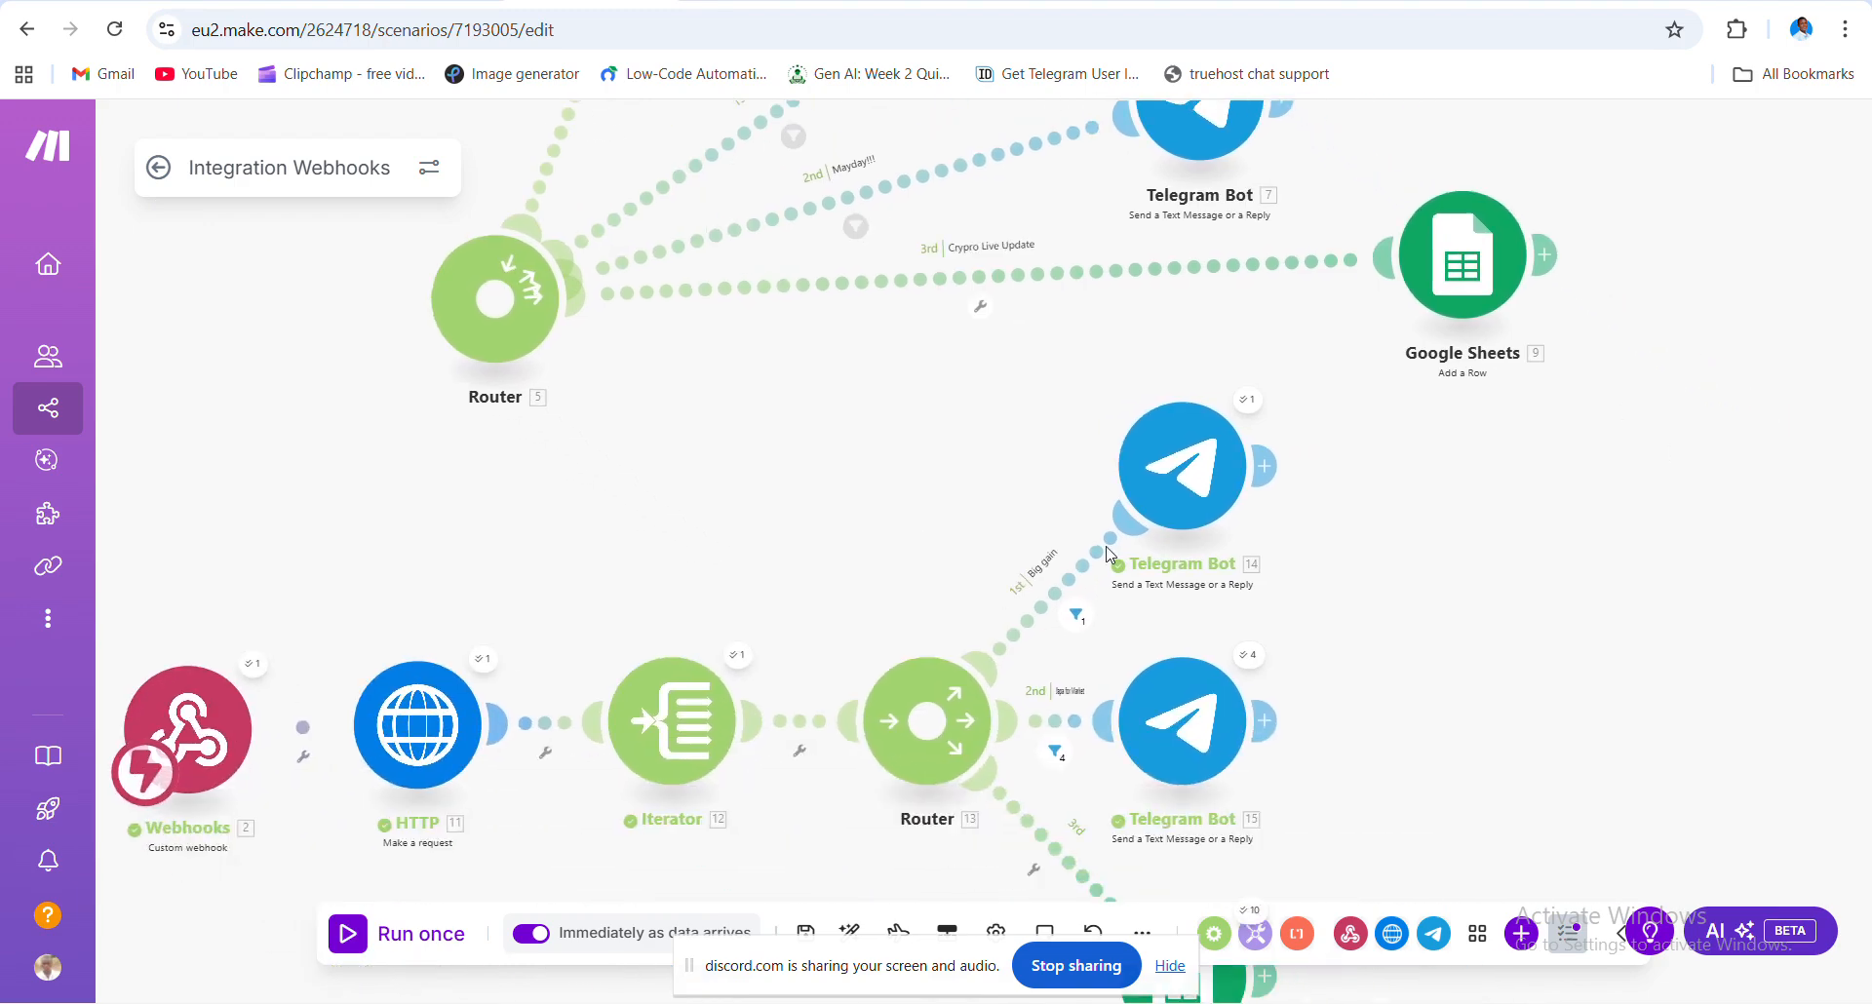
drag(1317, 632, 1087, 517)
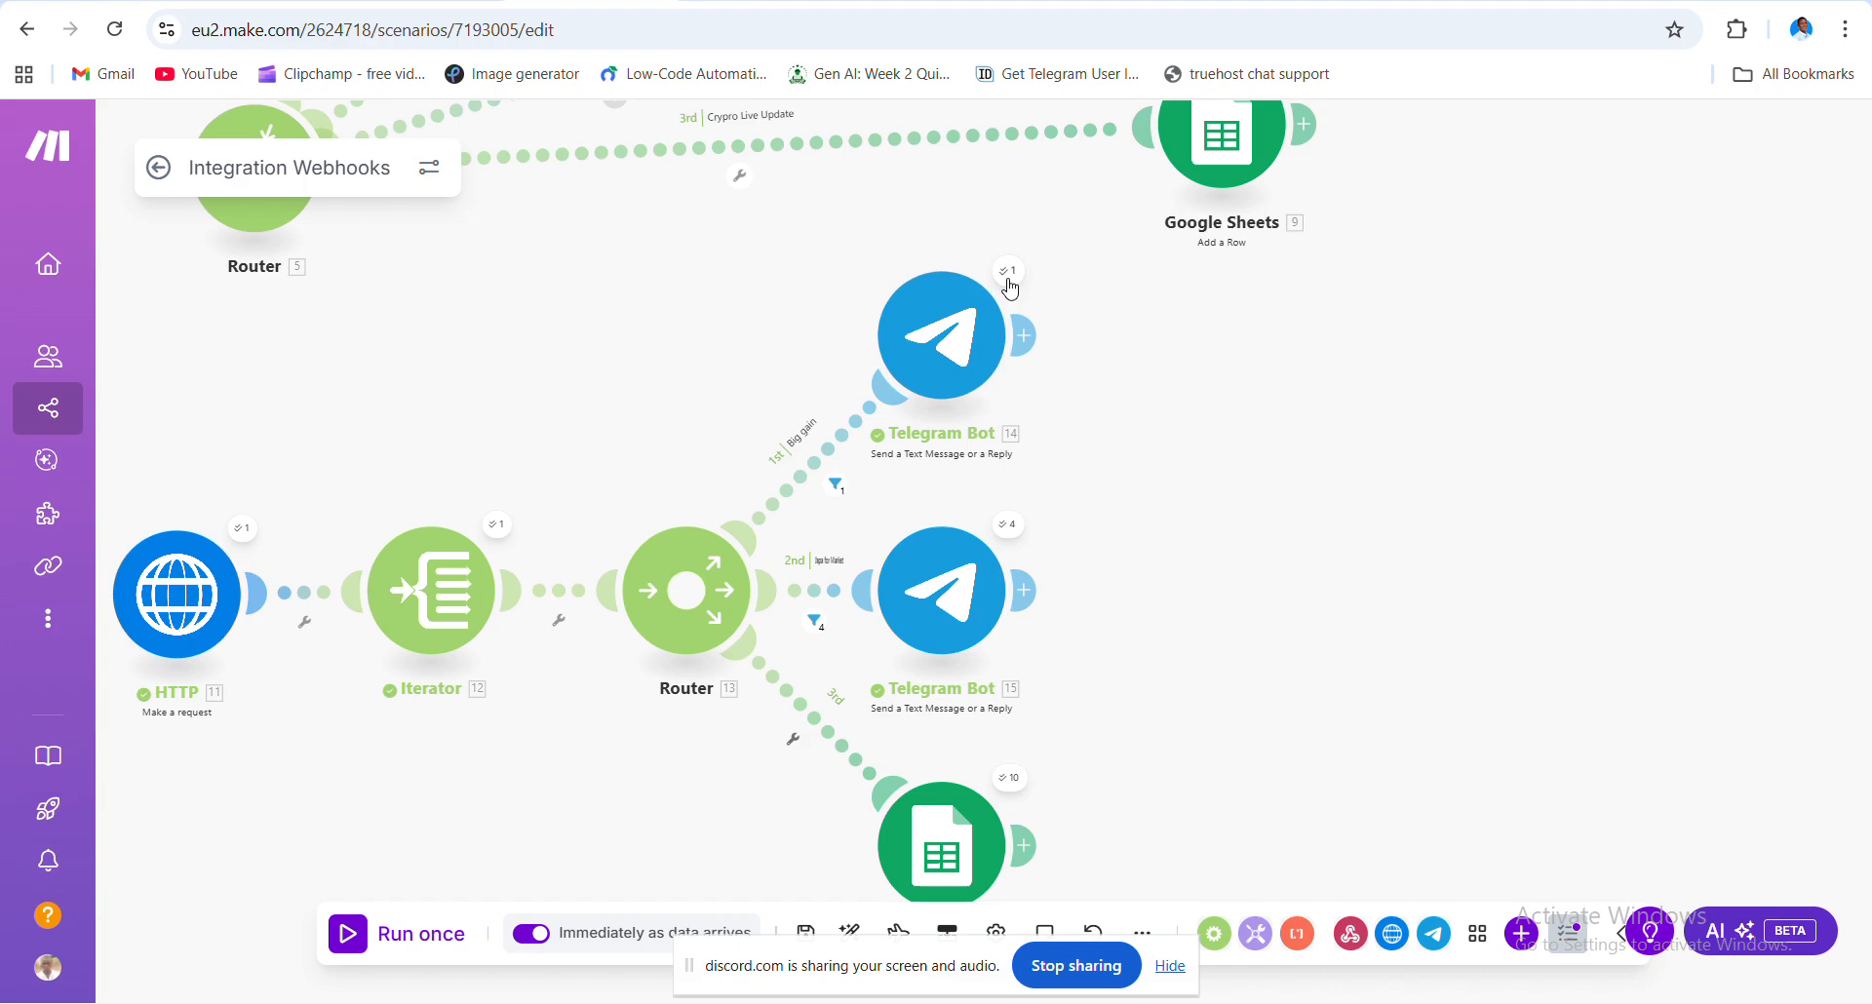
- Inspect which of bundles 1–10 passed the second route's filter, then close the results
click(814, 621)
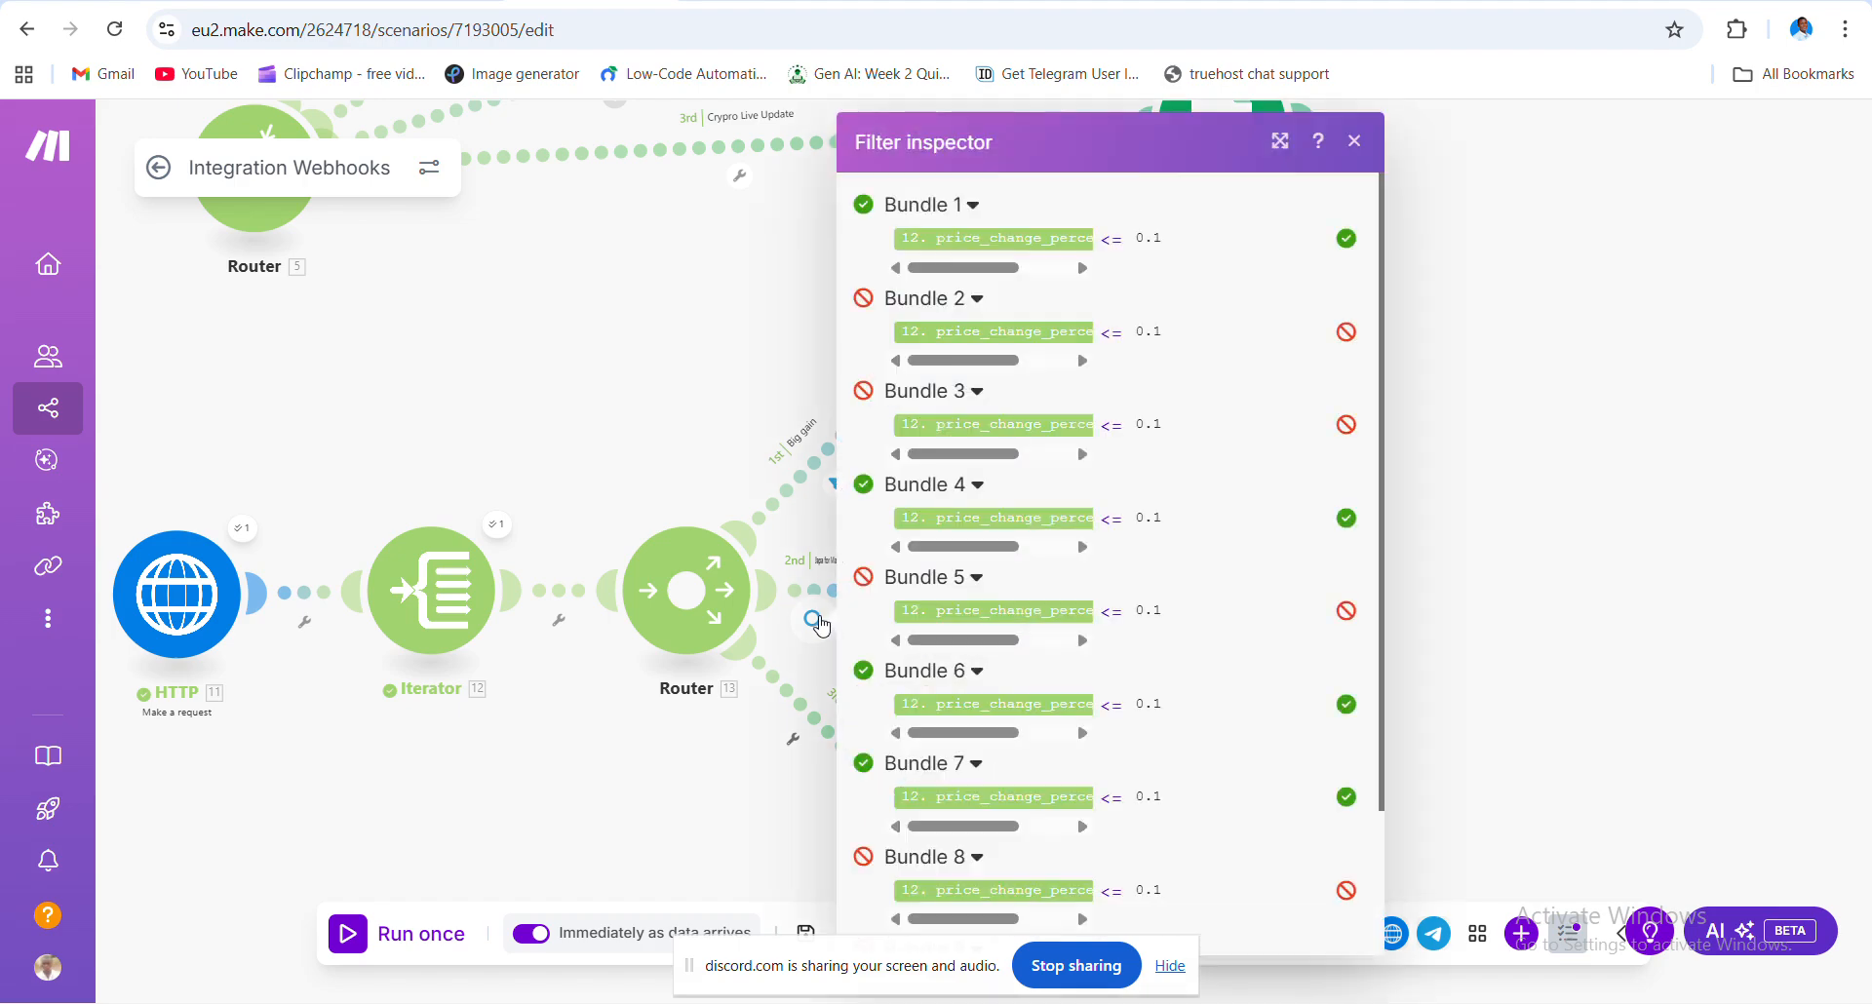
scroll(1092, 629, down, 2)
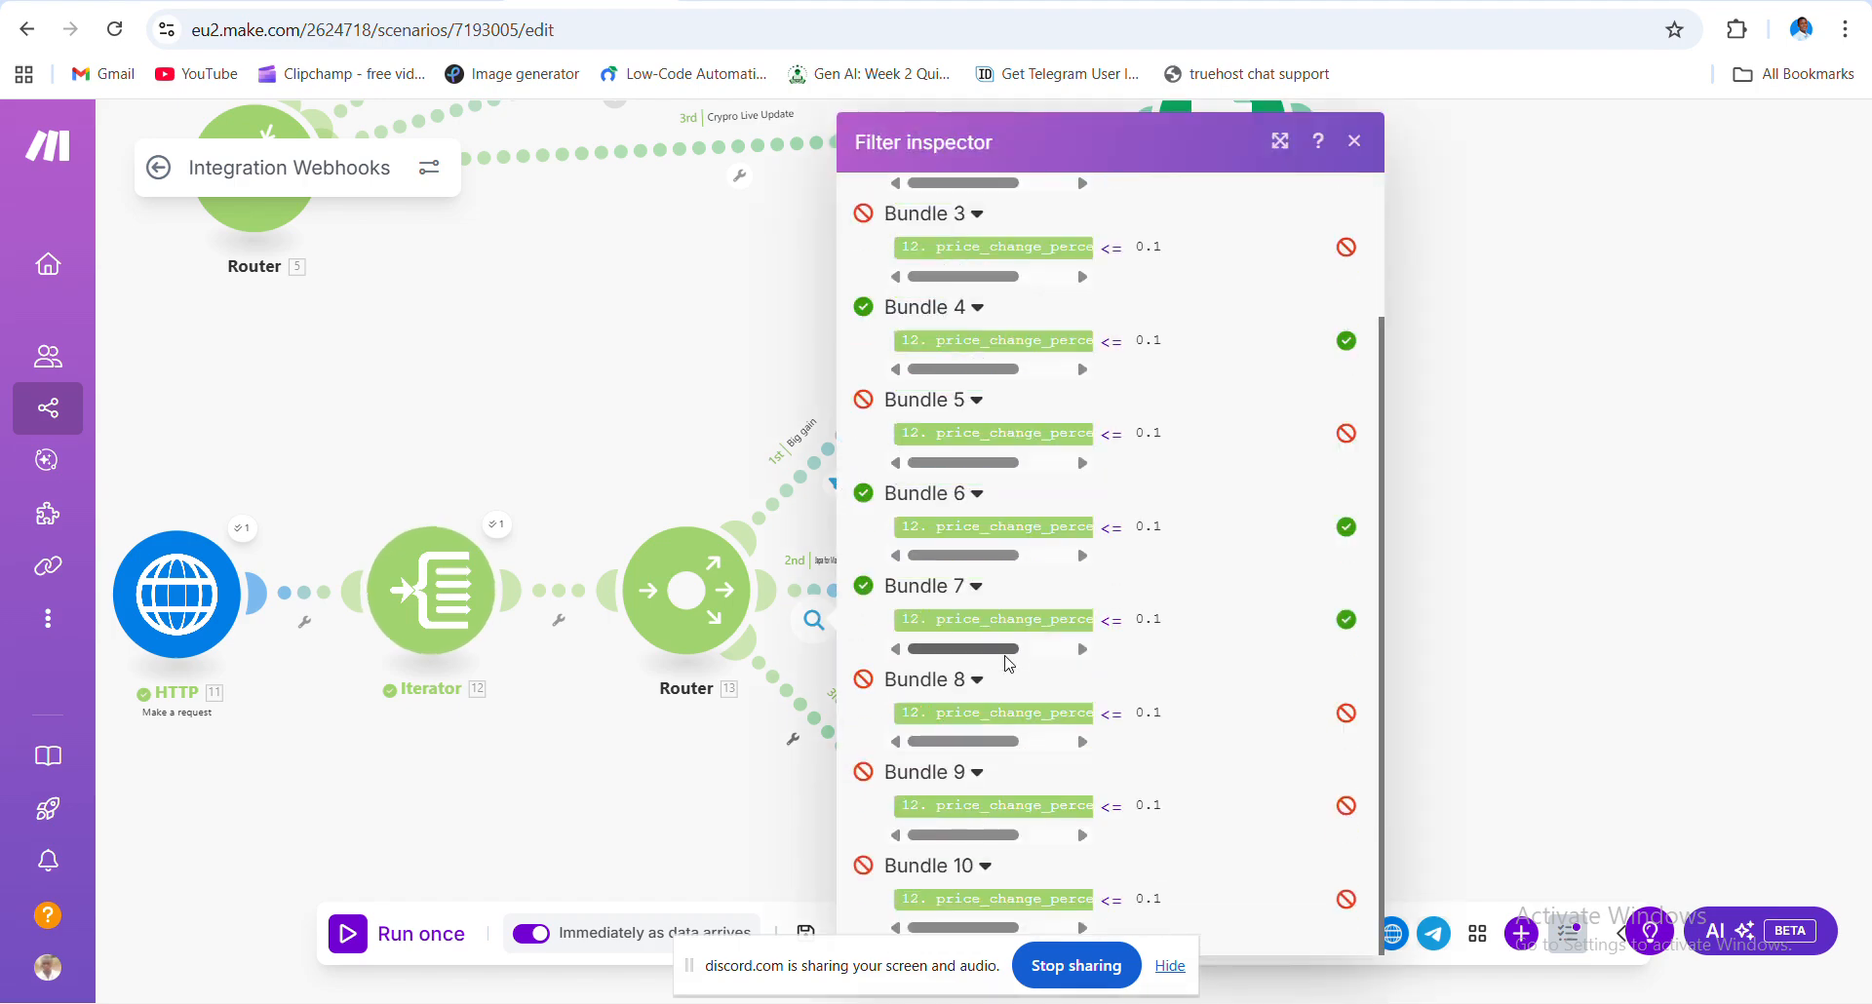
click(1478, 276)
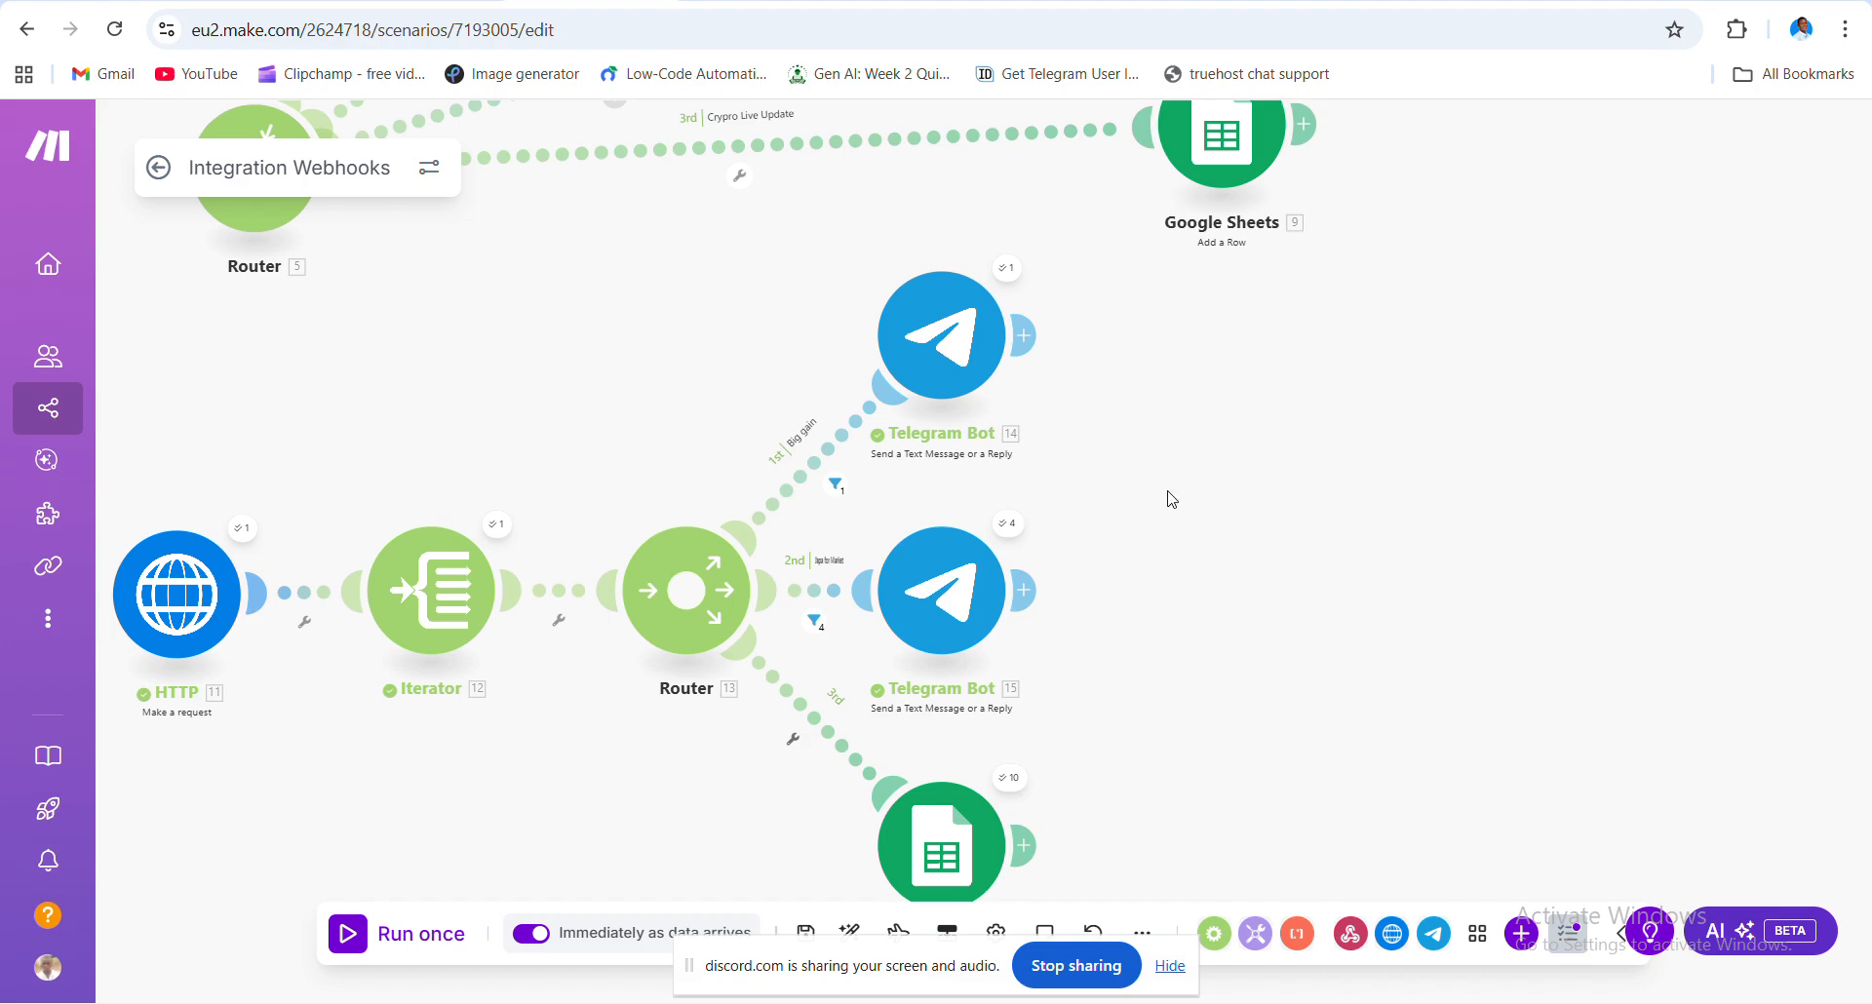
click(944, 359)
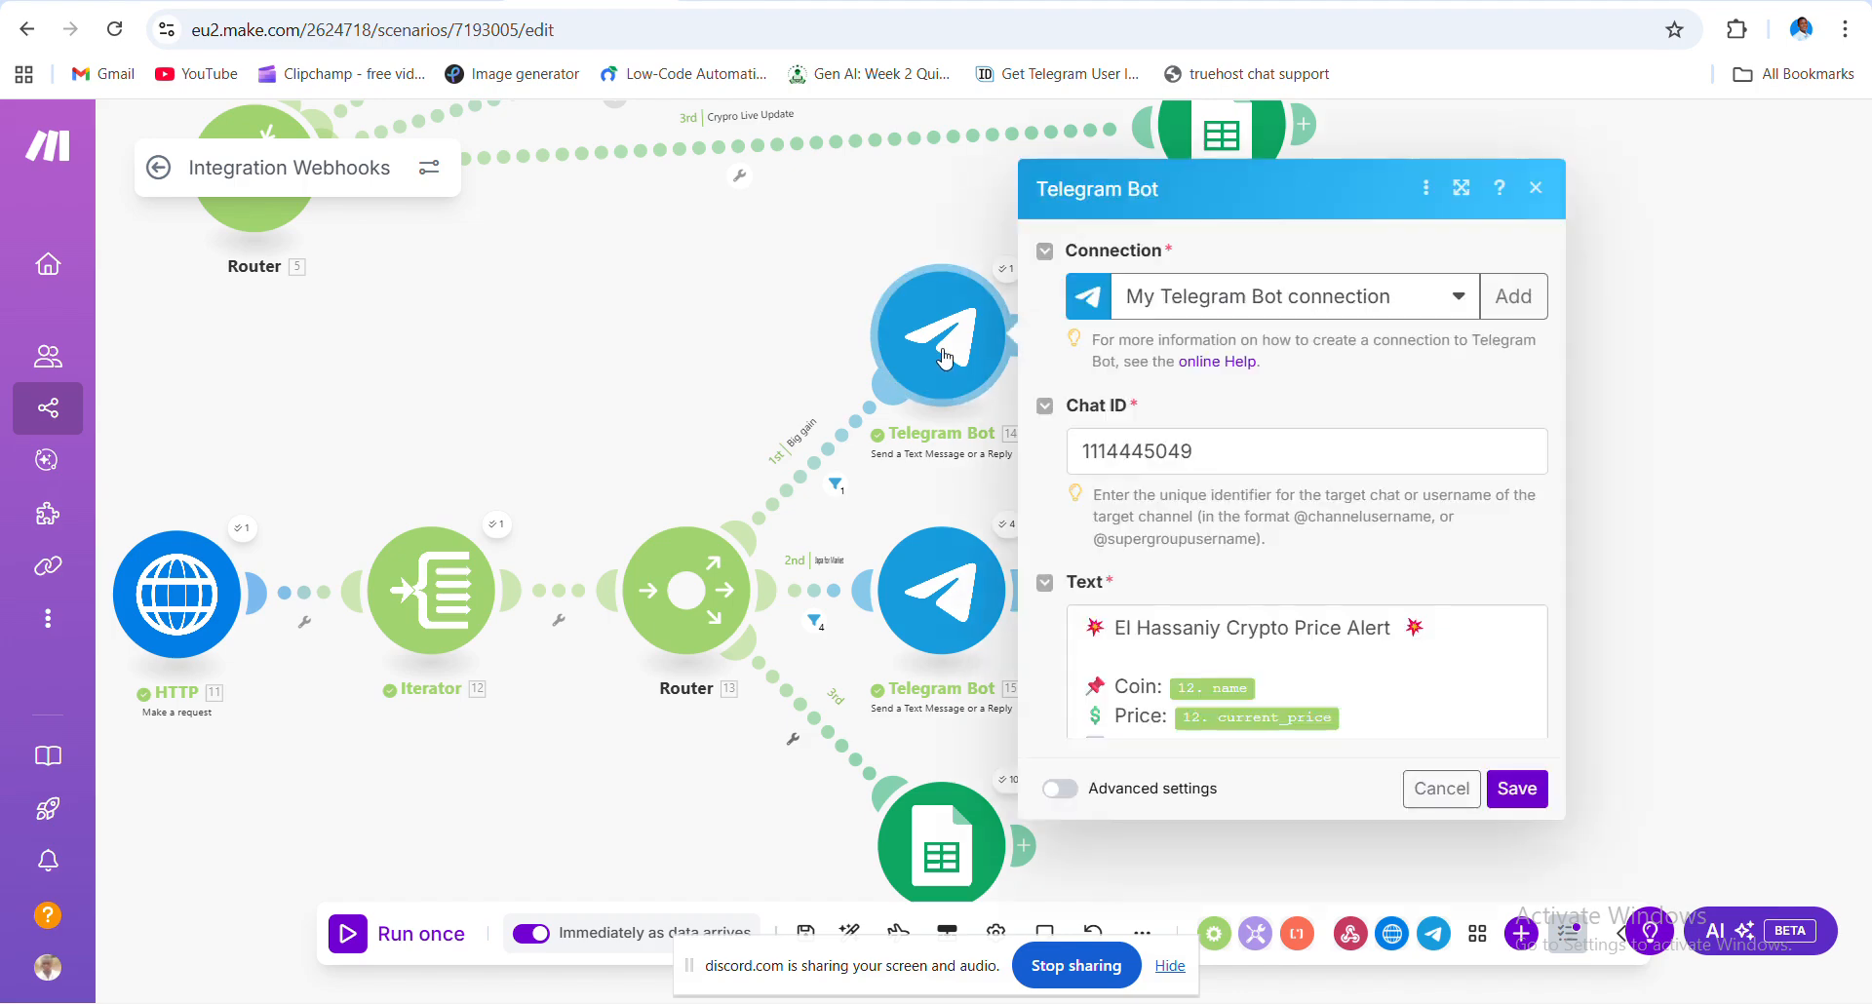
click(834, 484)
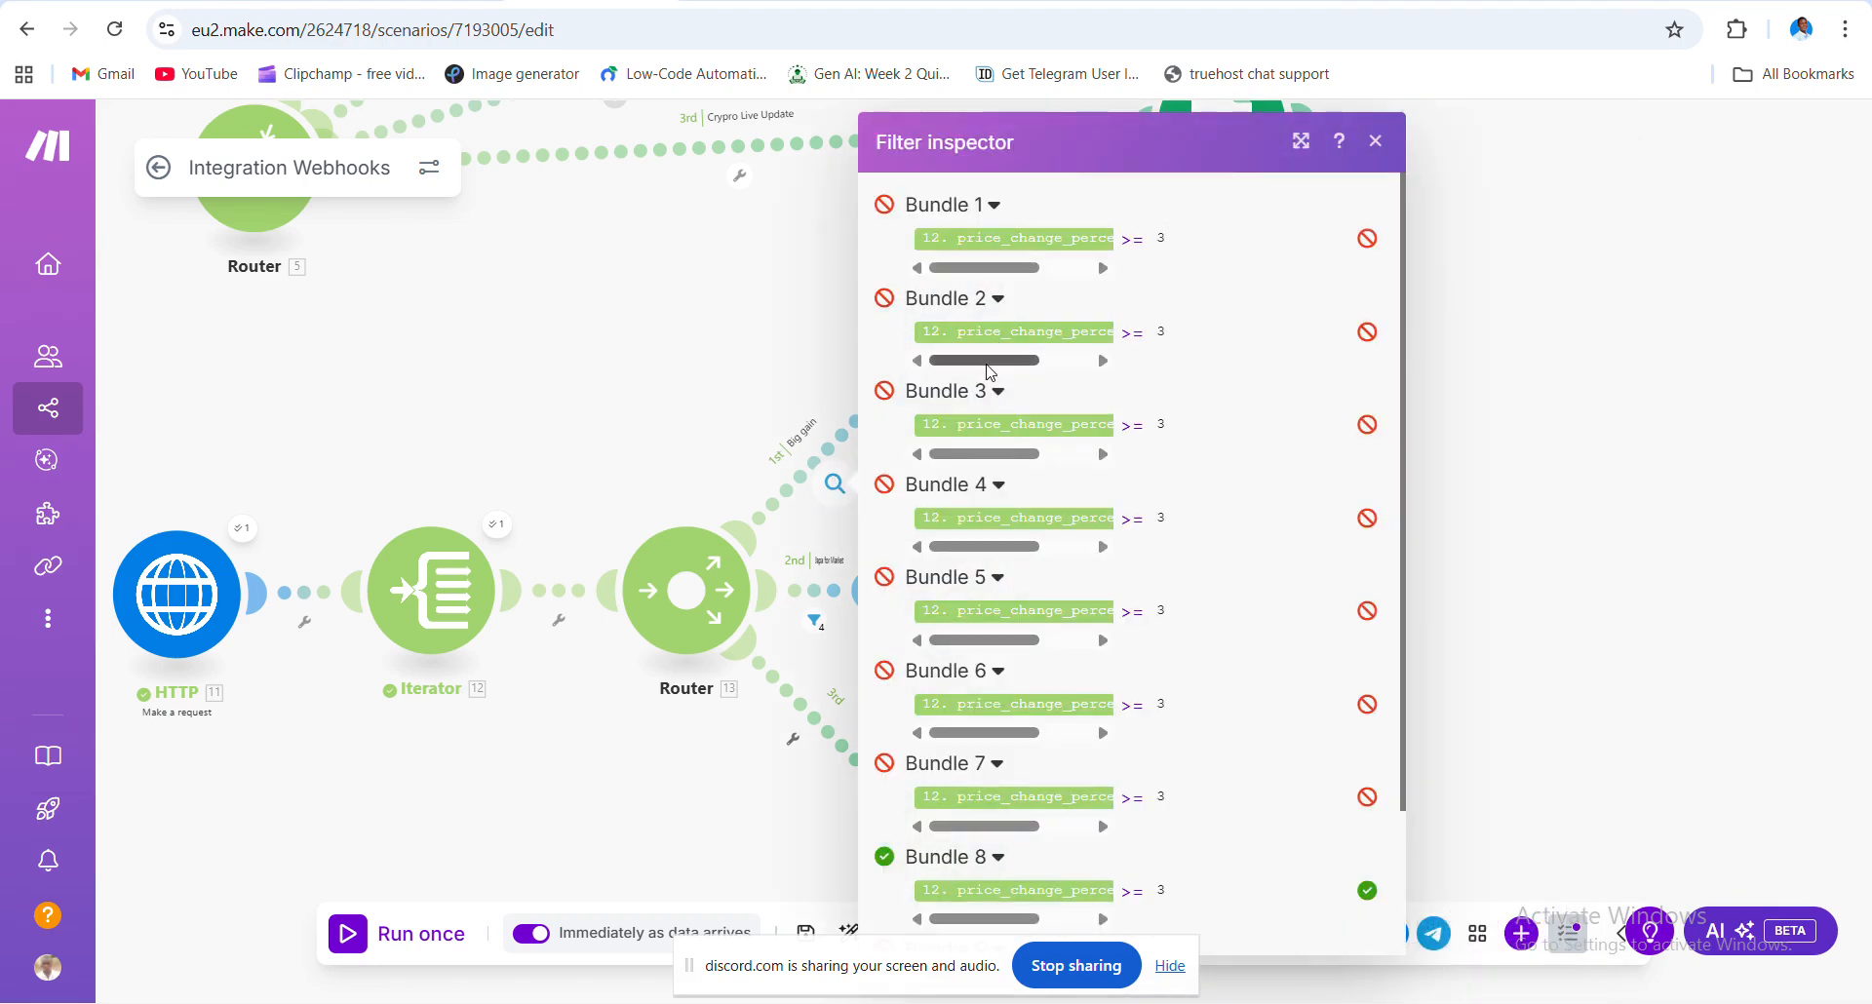
scroll(1271, 601, down, 2)
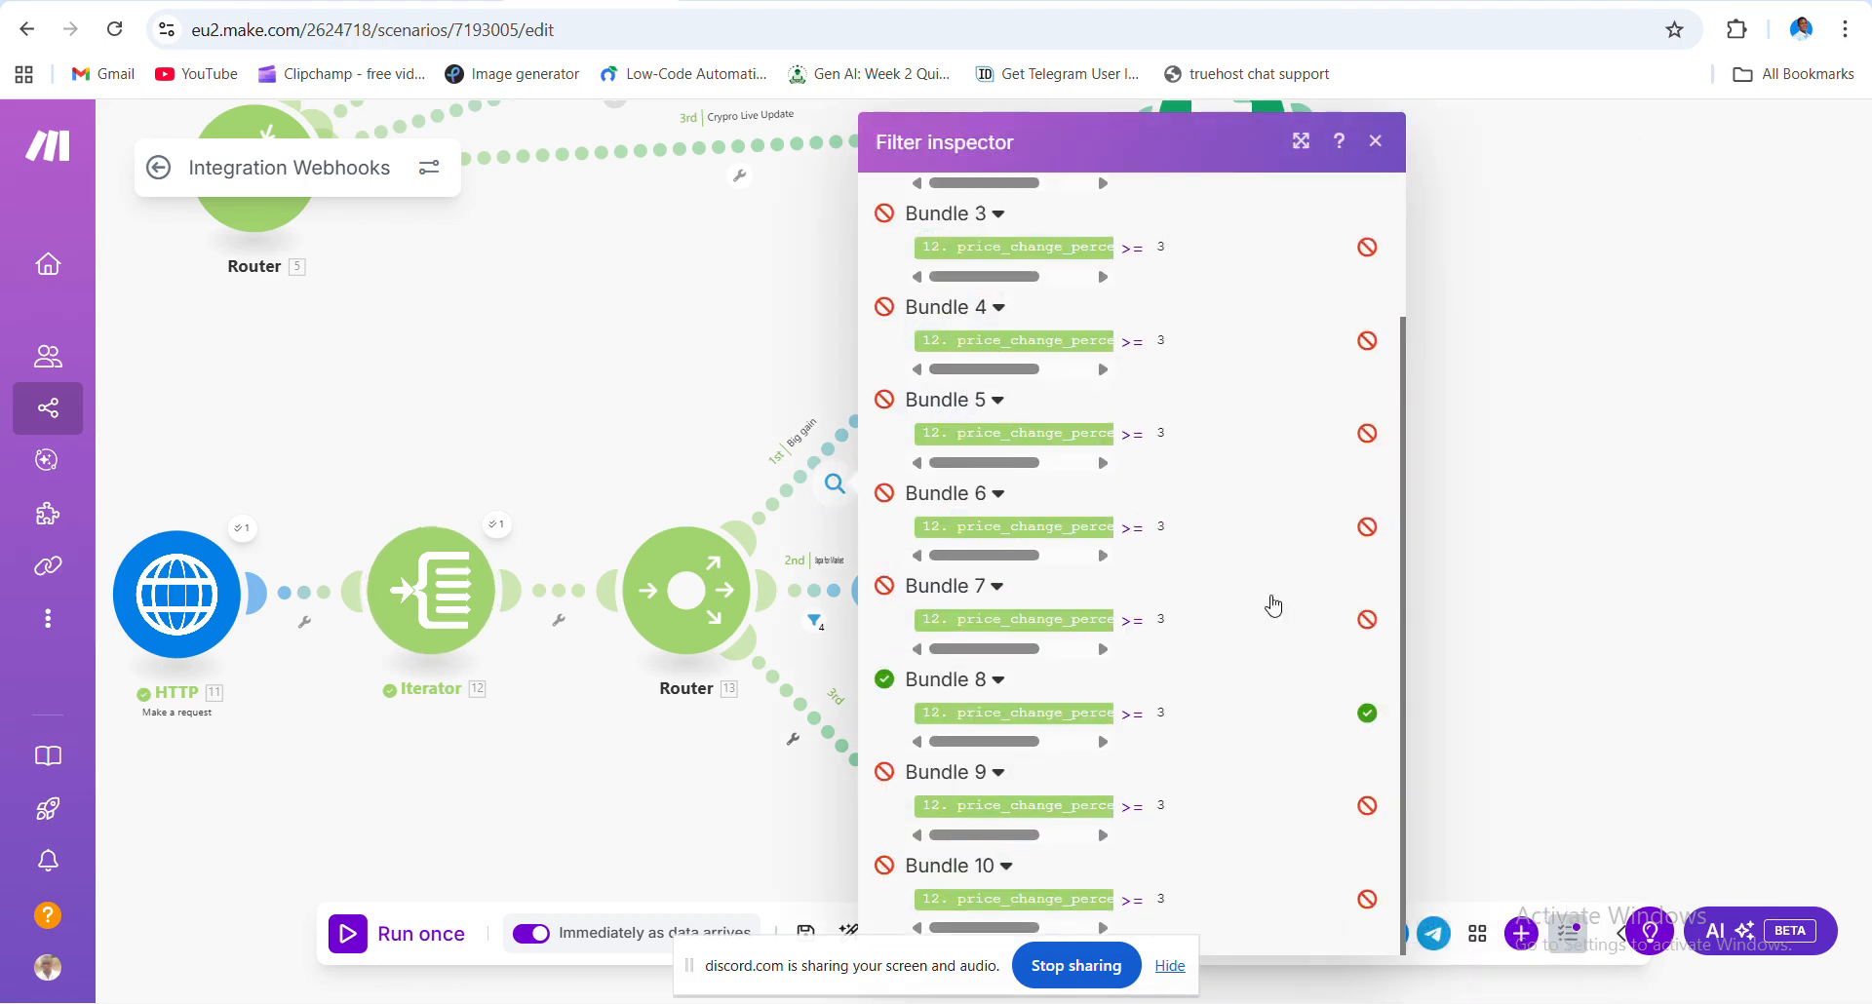
scroll(1270, 766, up, 2)
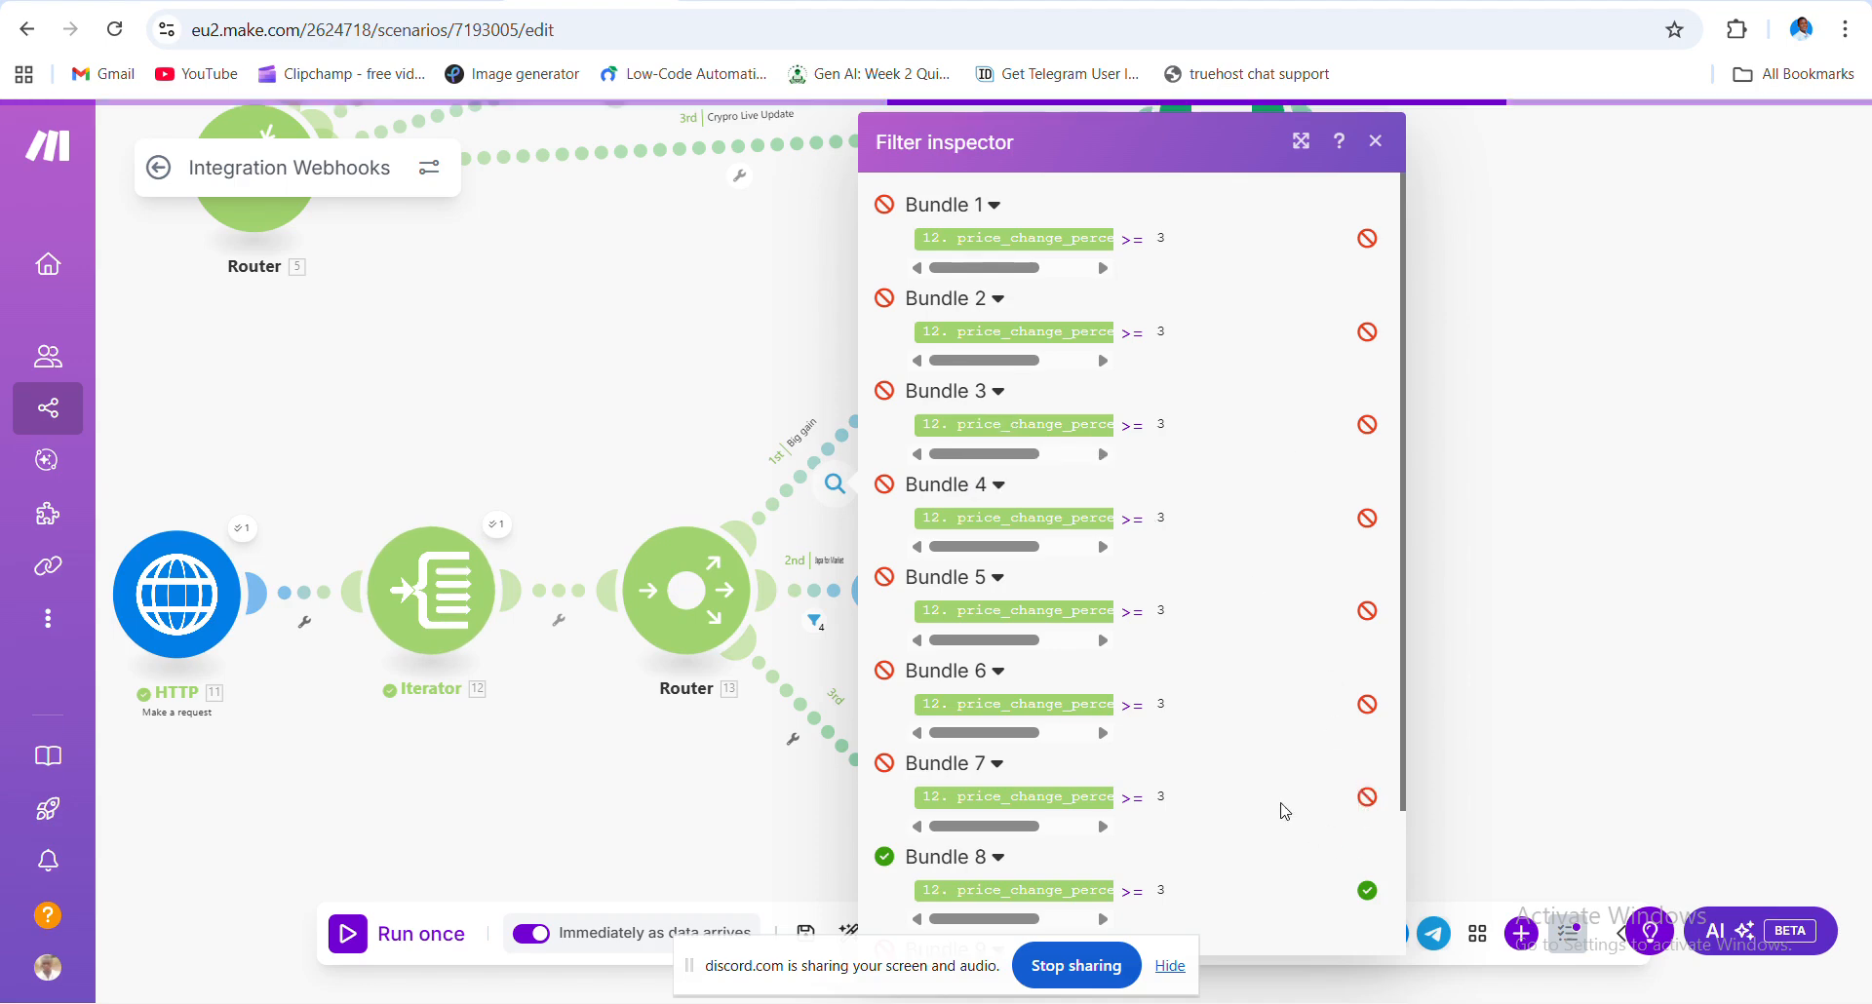
scroll(1279, 806, down, 2)
scroll(1153, 552, up, 2)
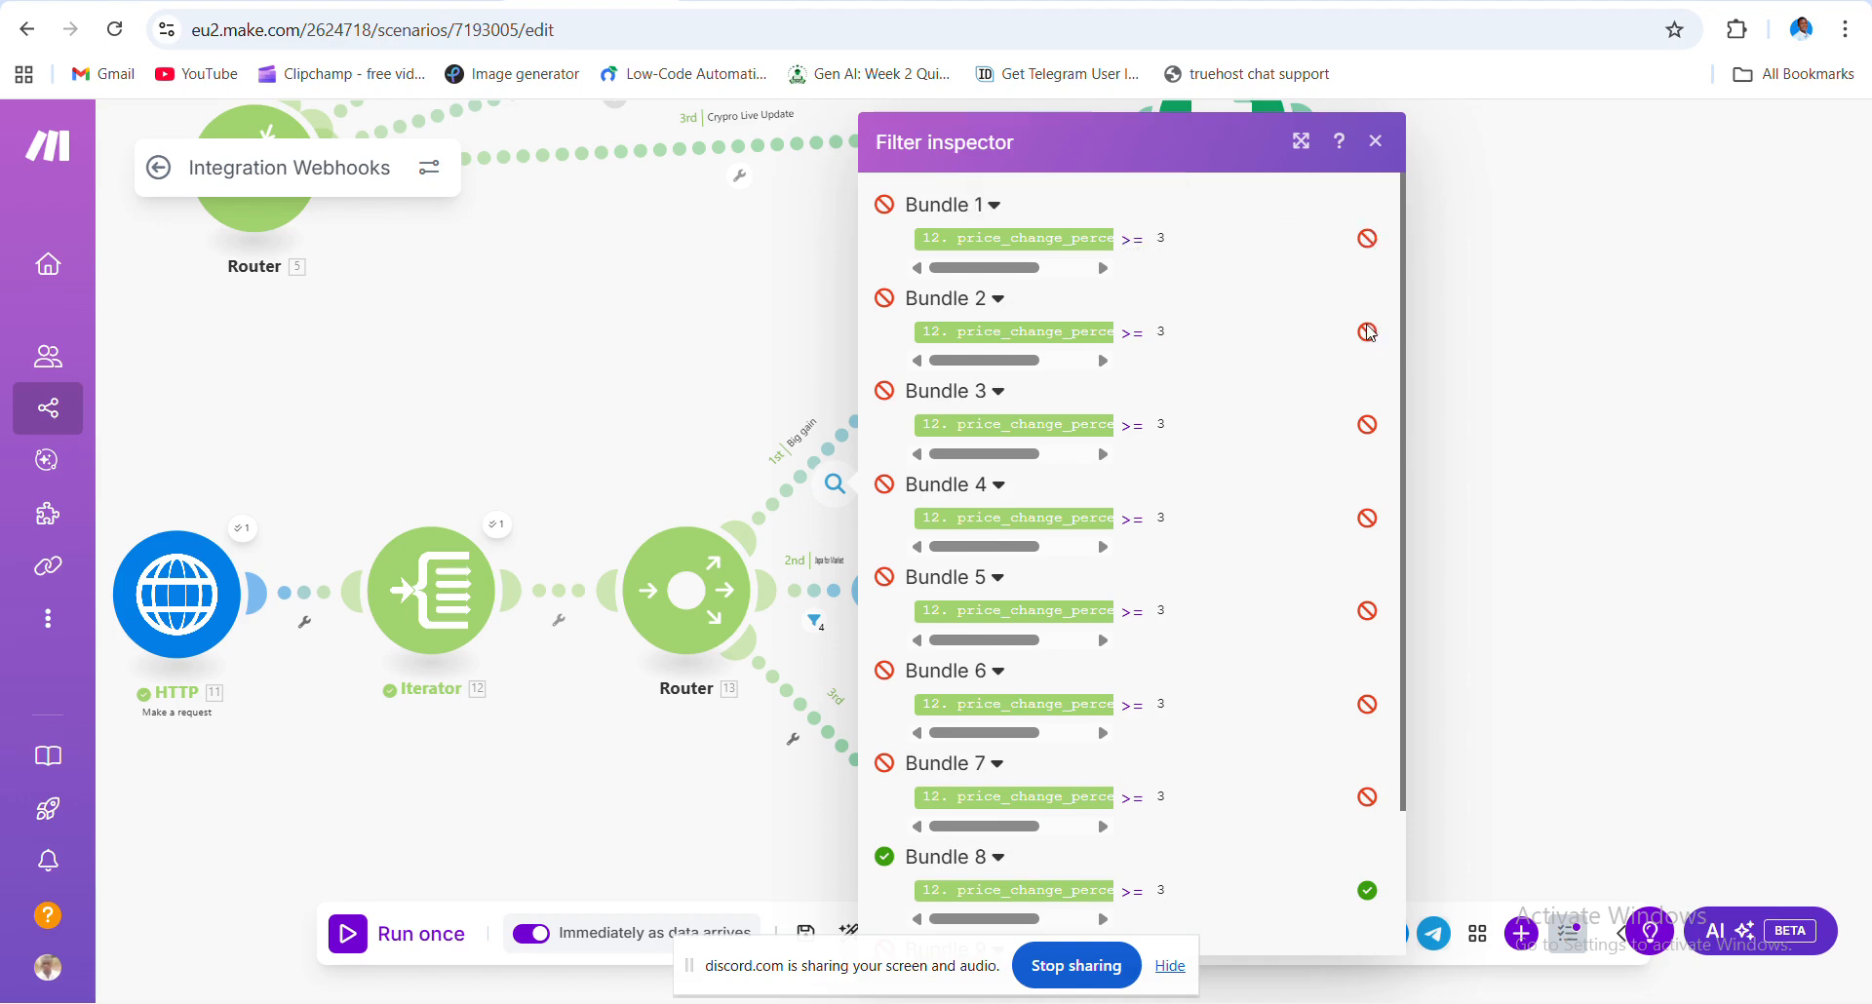
scroll(1333, 509, down, 2)
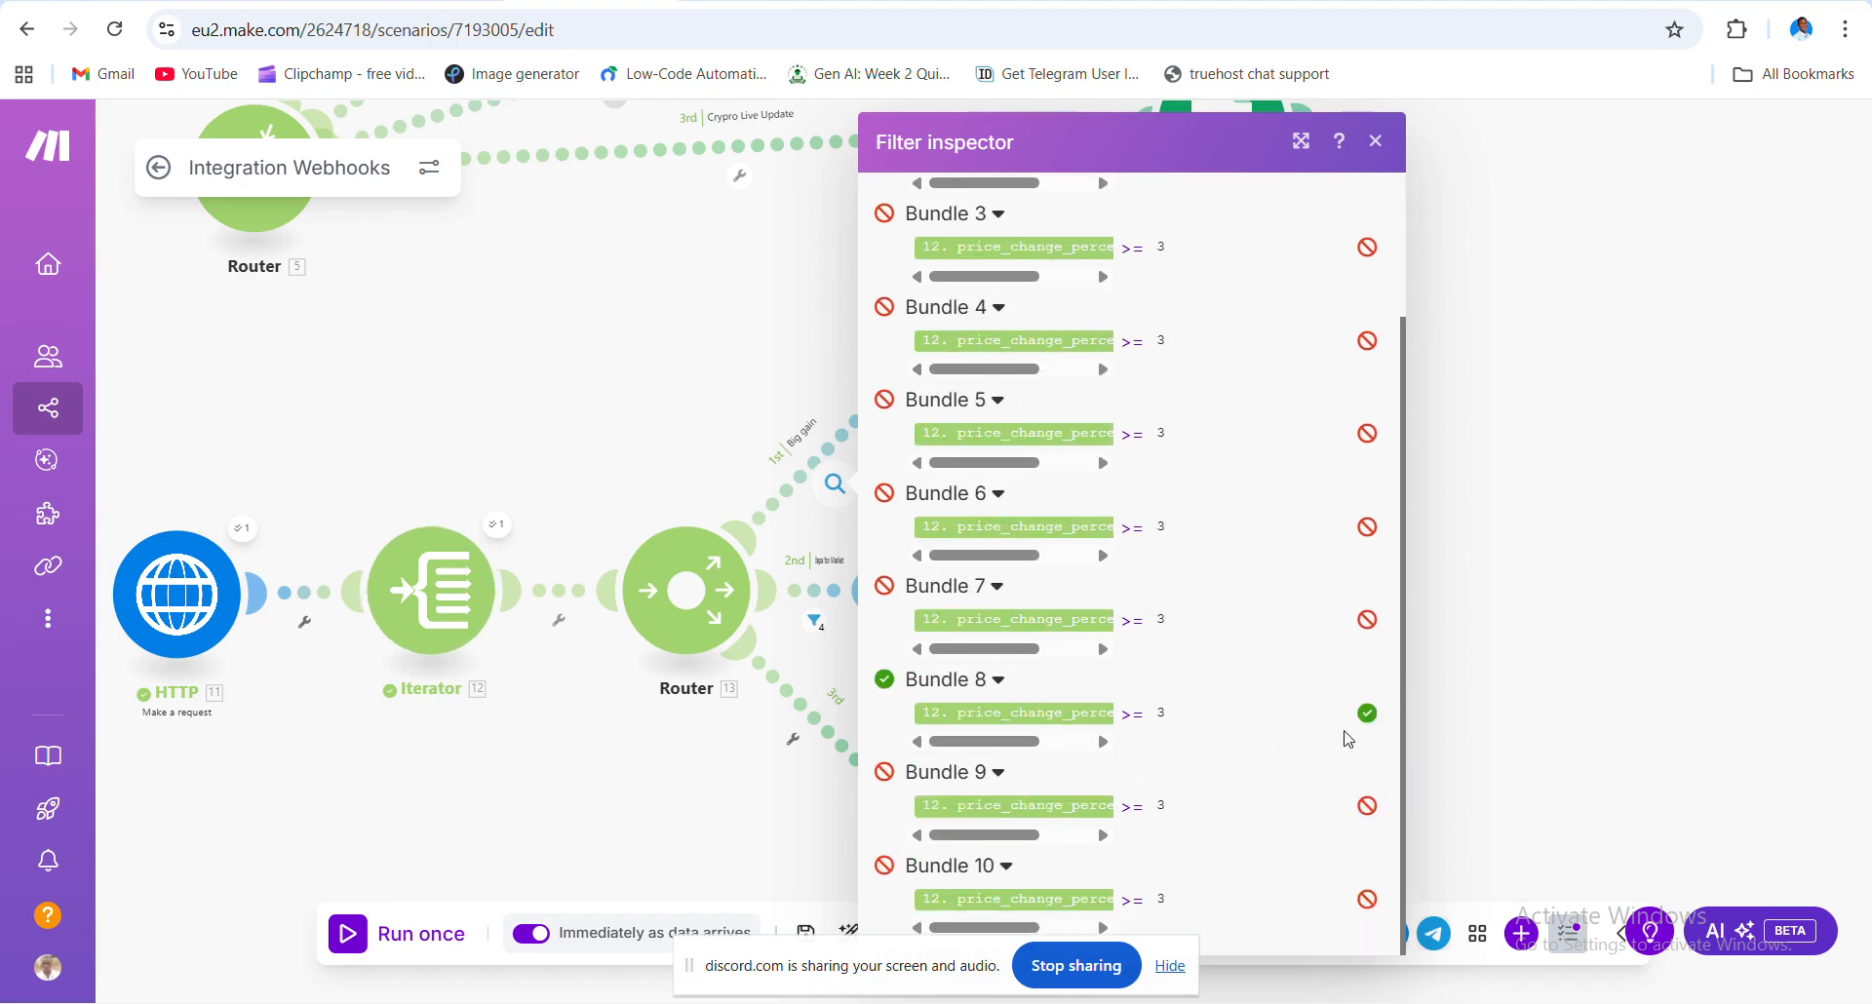
click(1430, 393)
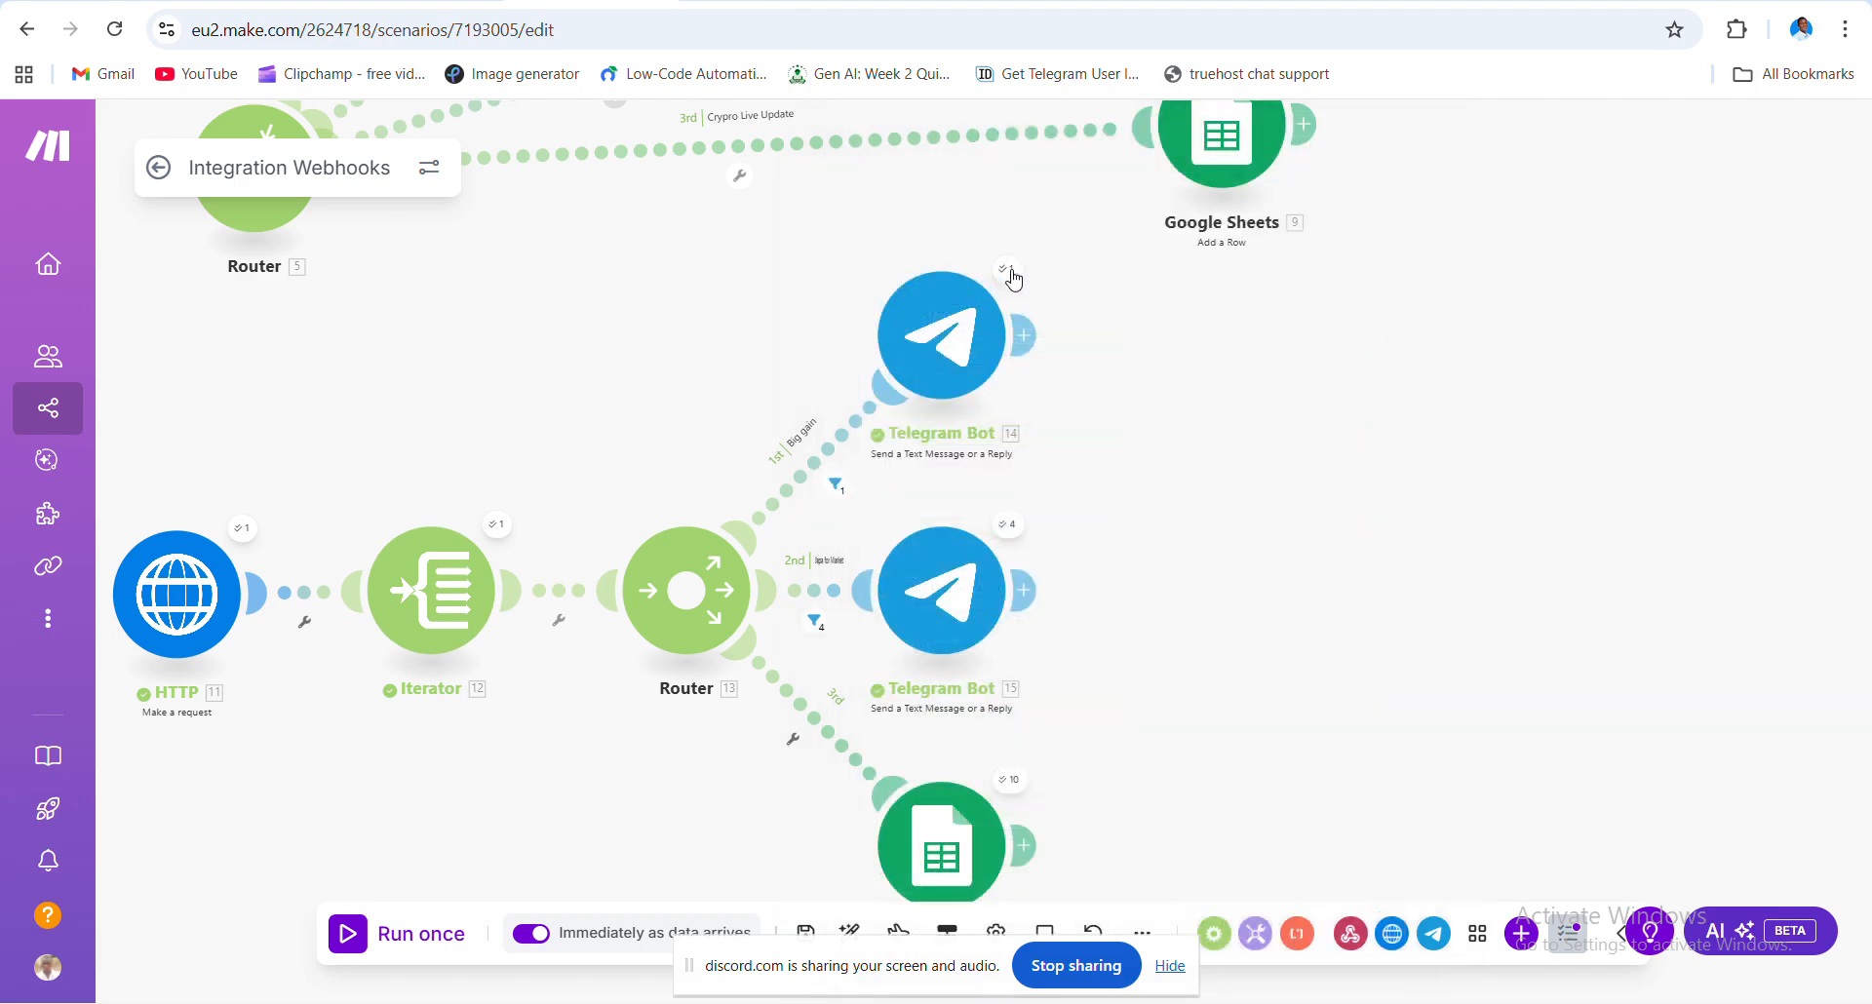
click(817, 625)
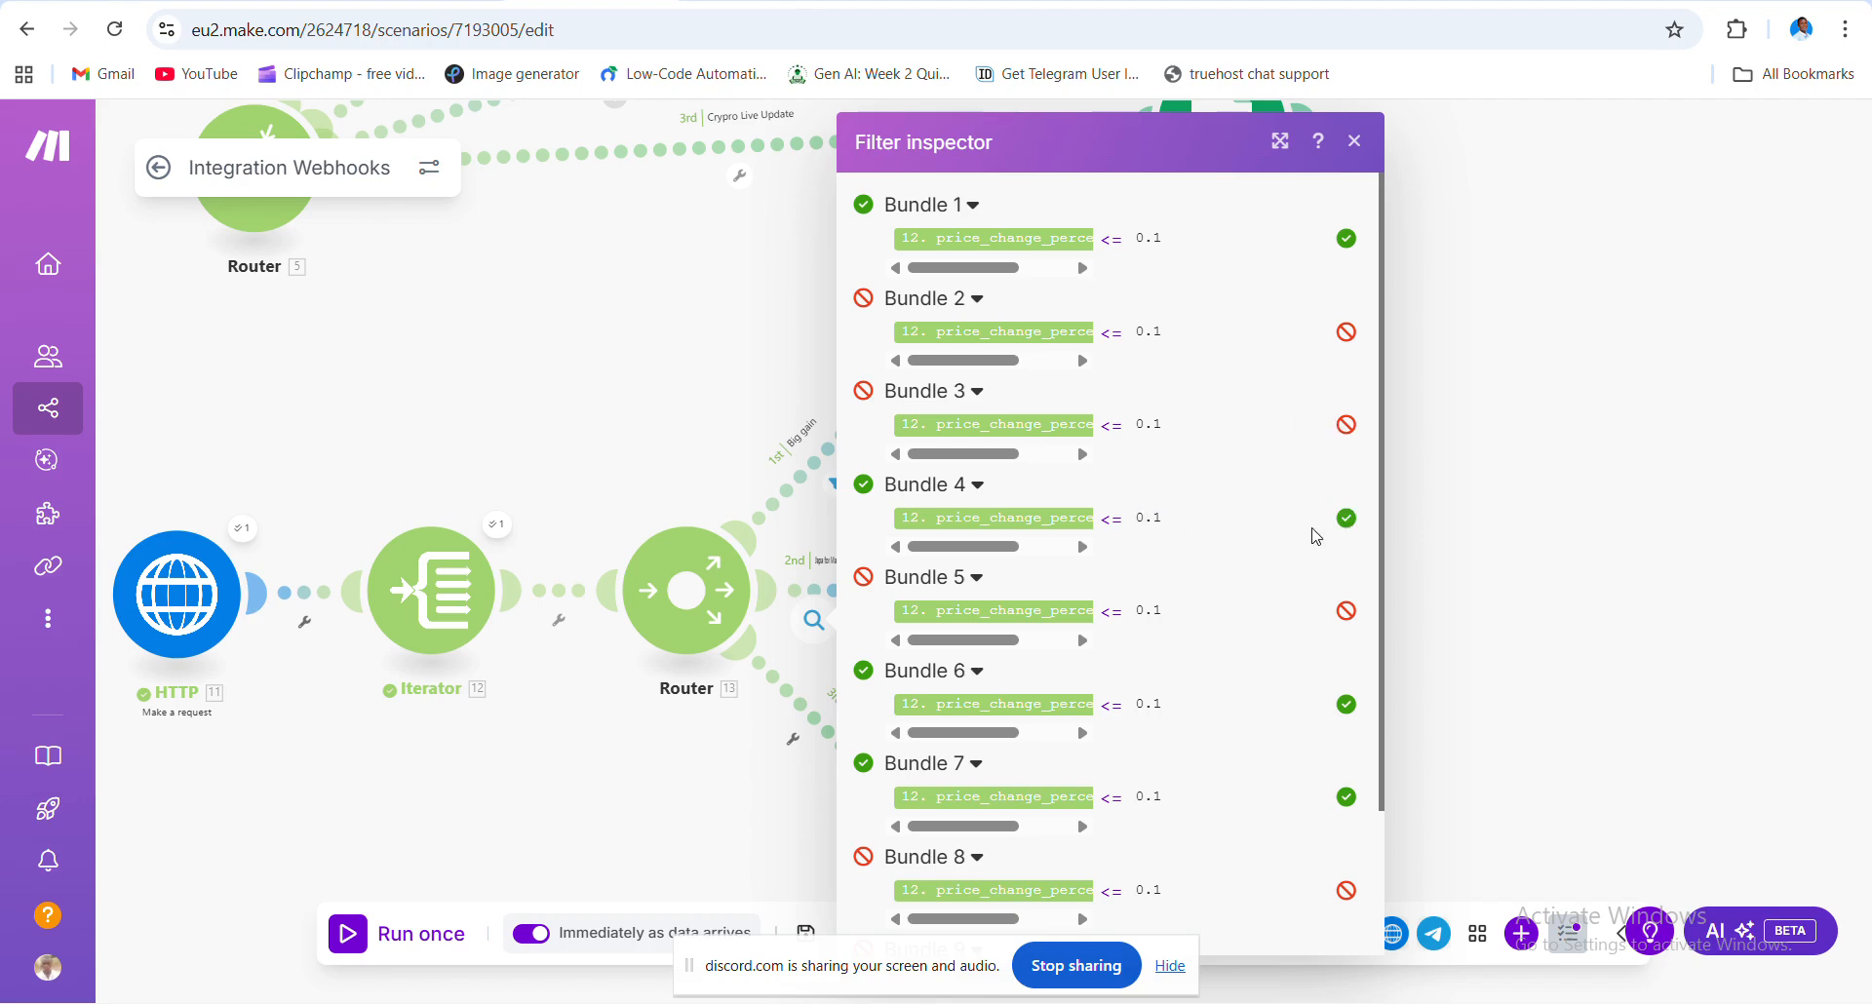
scroll(1269, 625, down, 1)
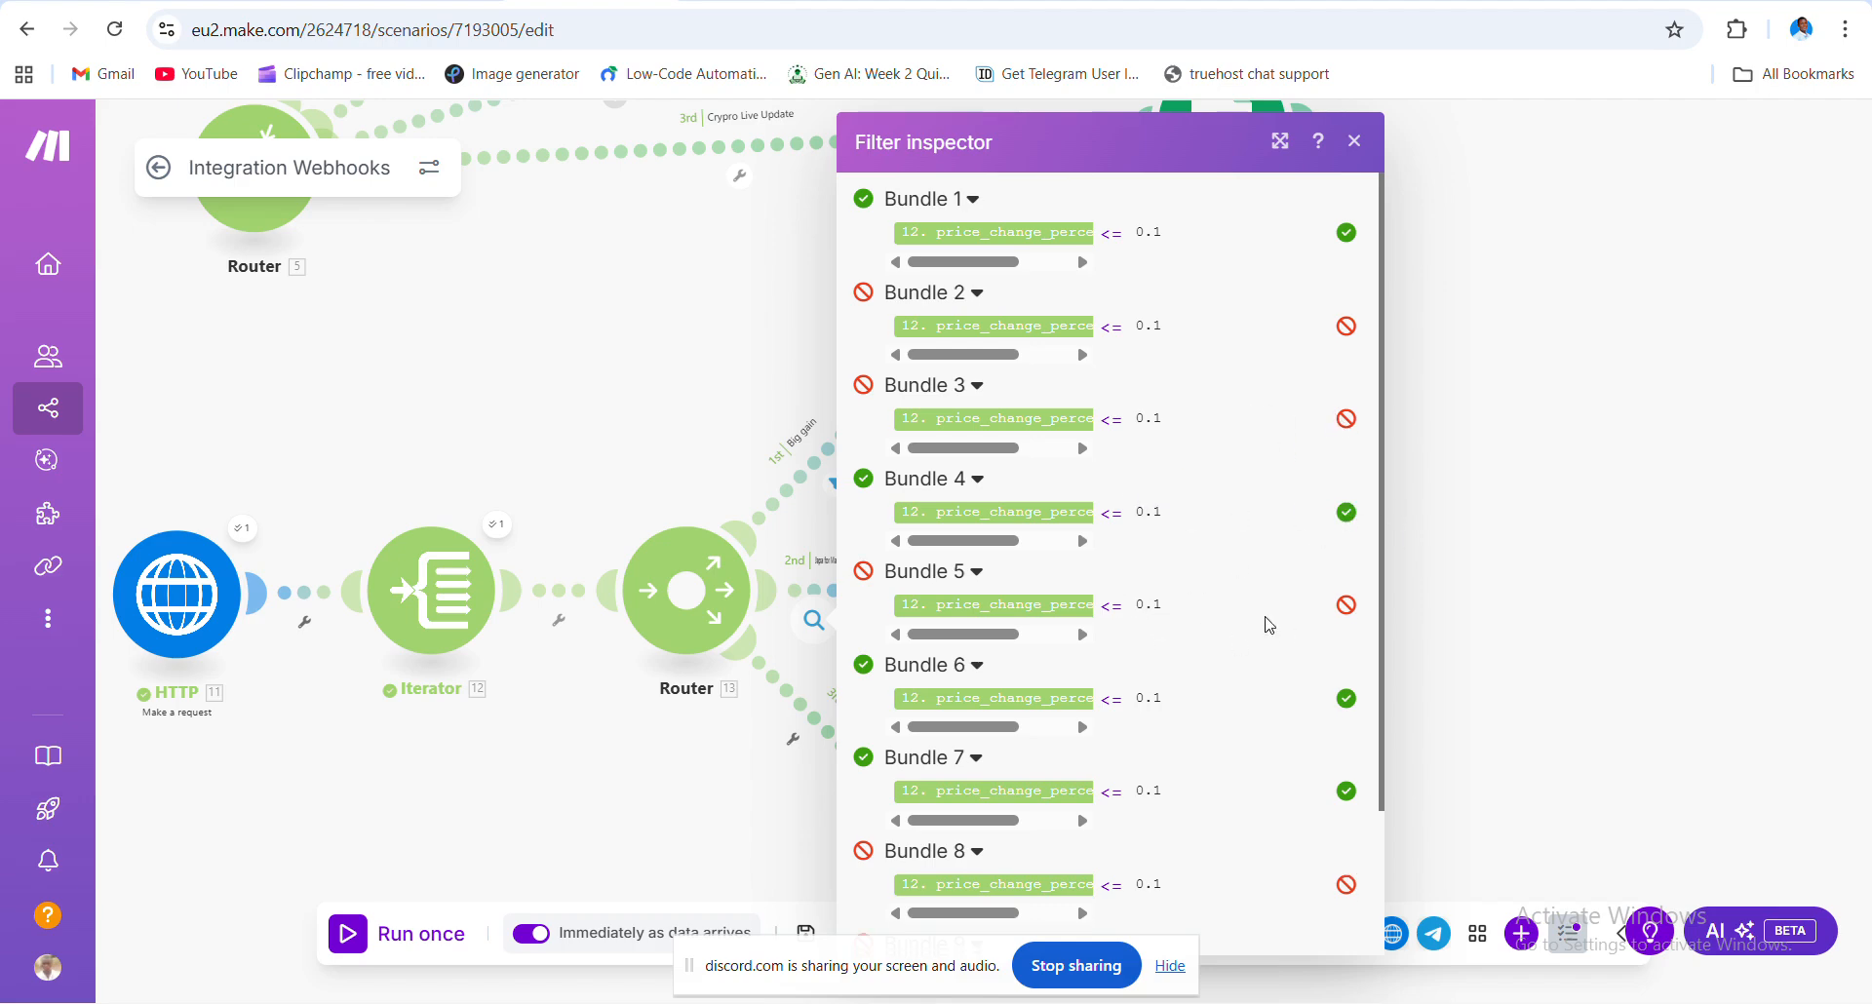
scroll(1265, 621, down, 3)
click(1538, 390)
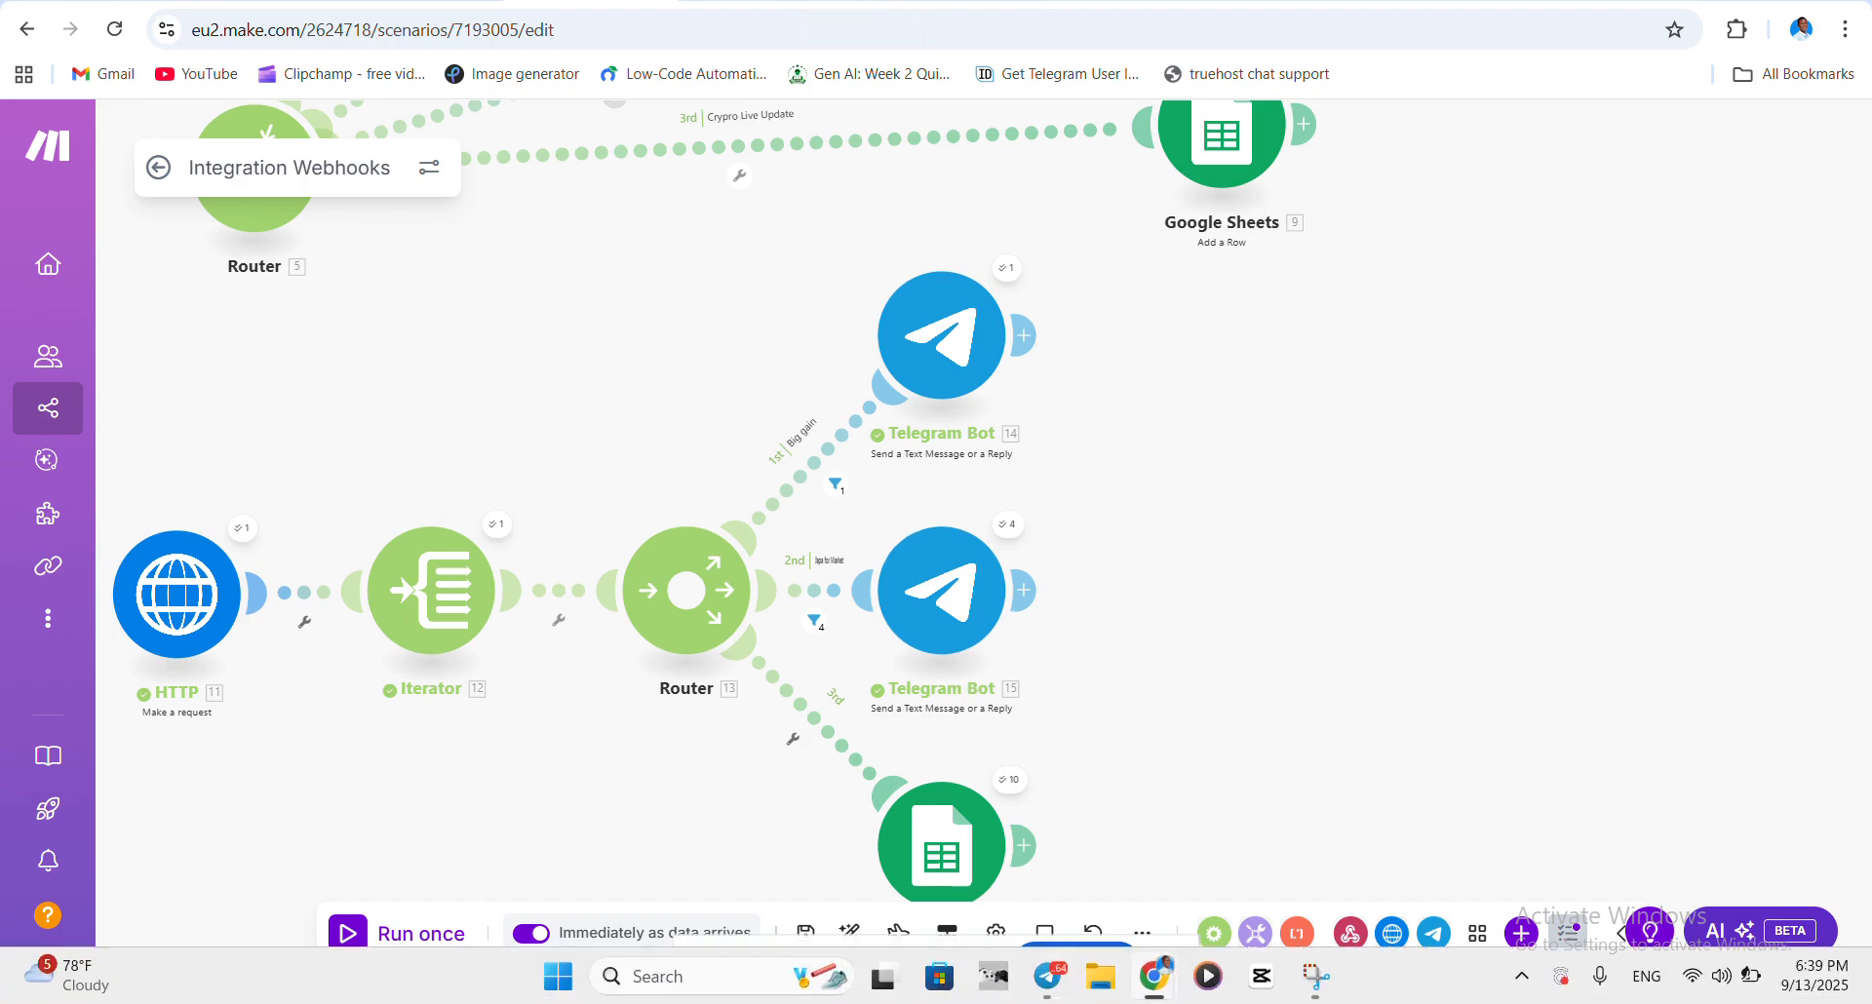
mouse_move(1841, 988)
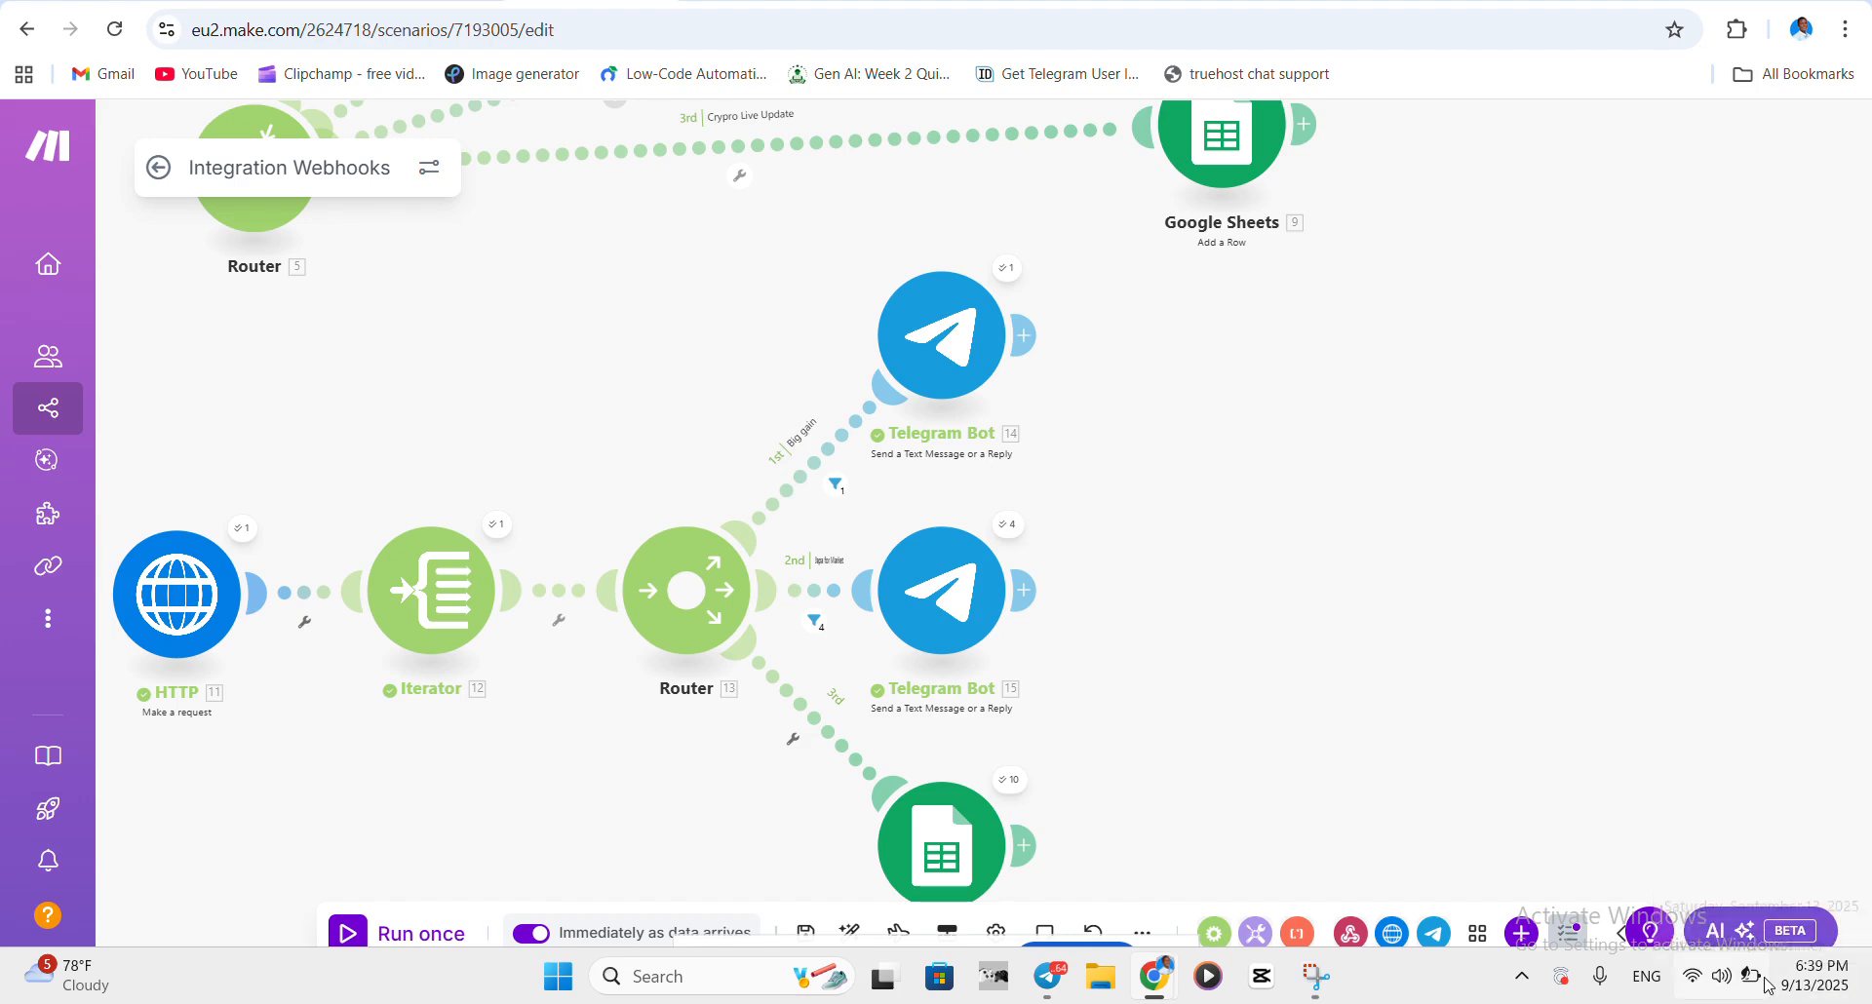
mouse_move(1768, 983)
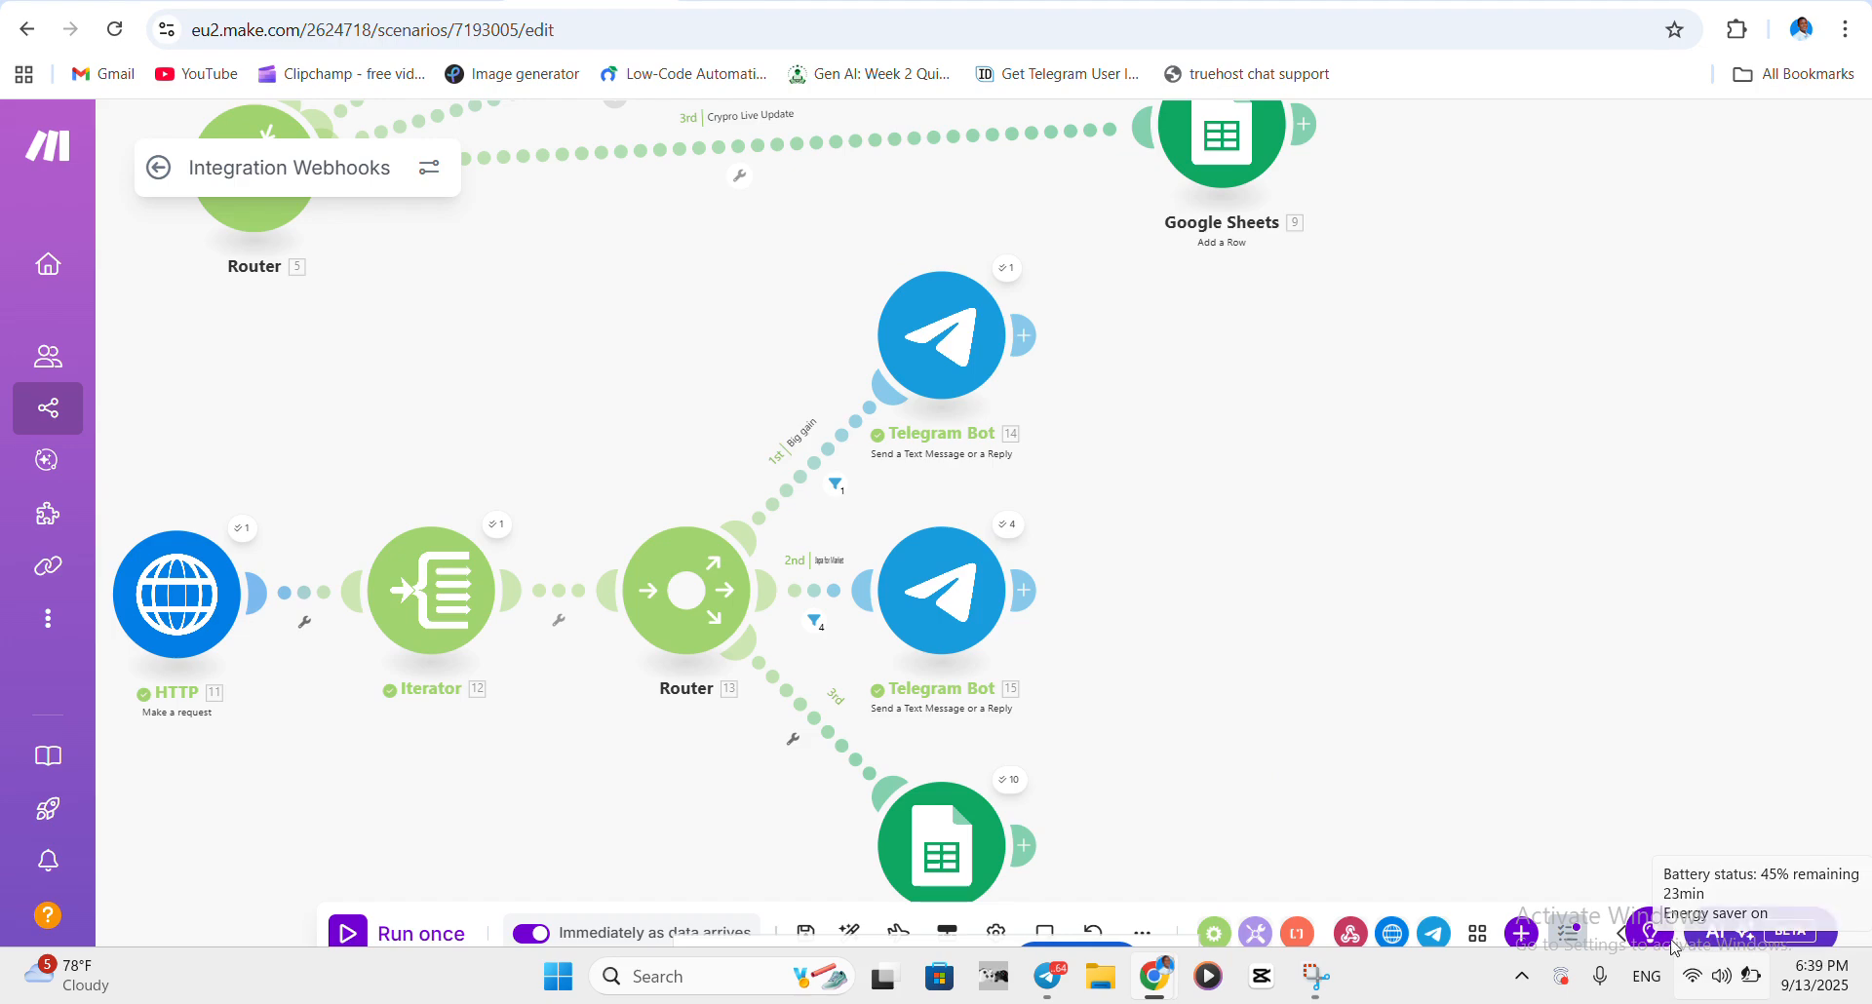